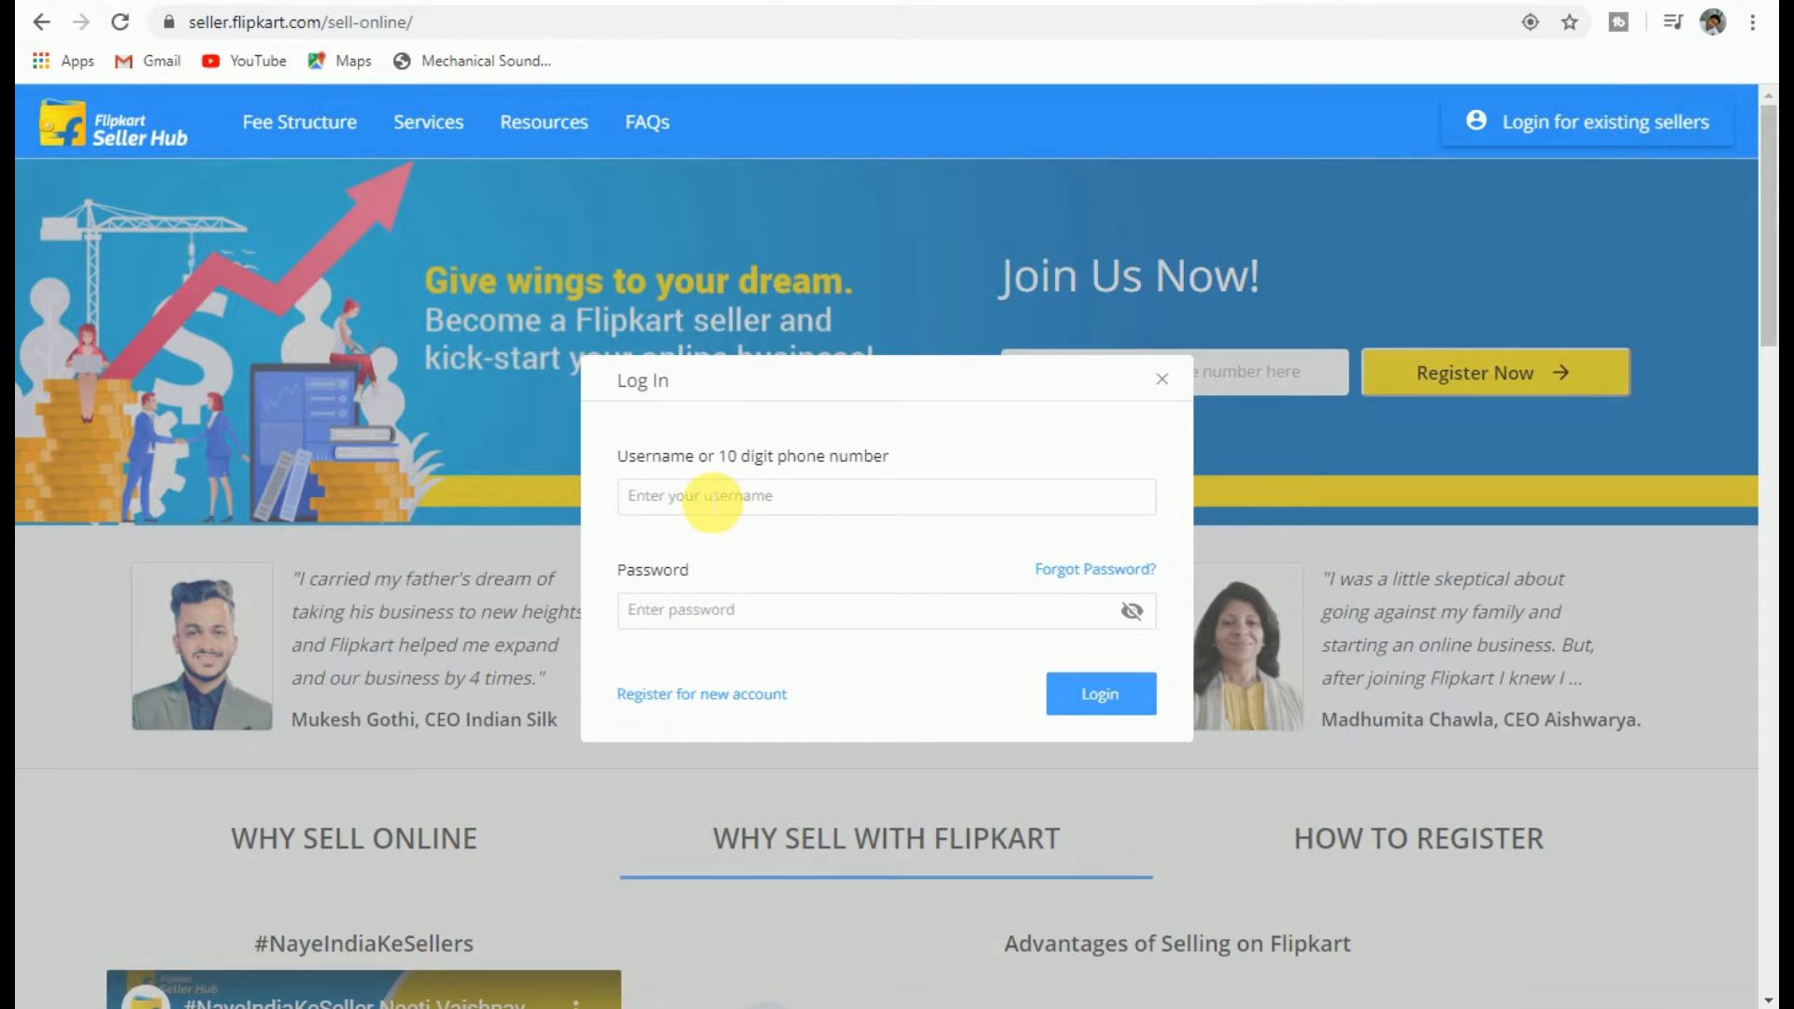
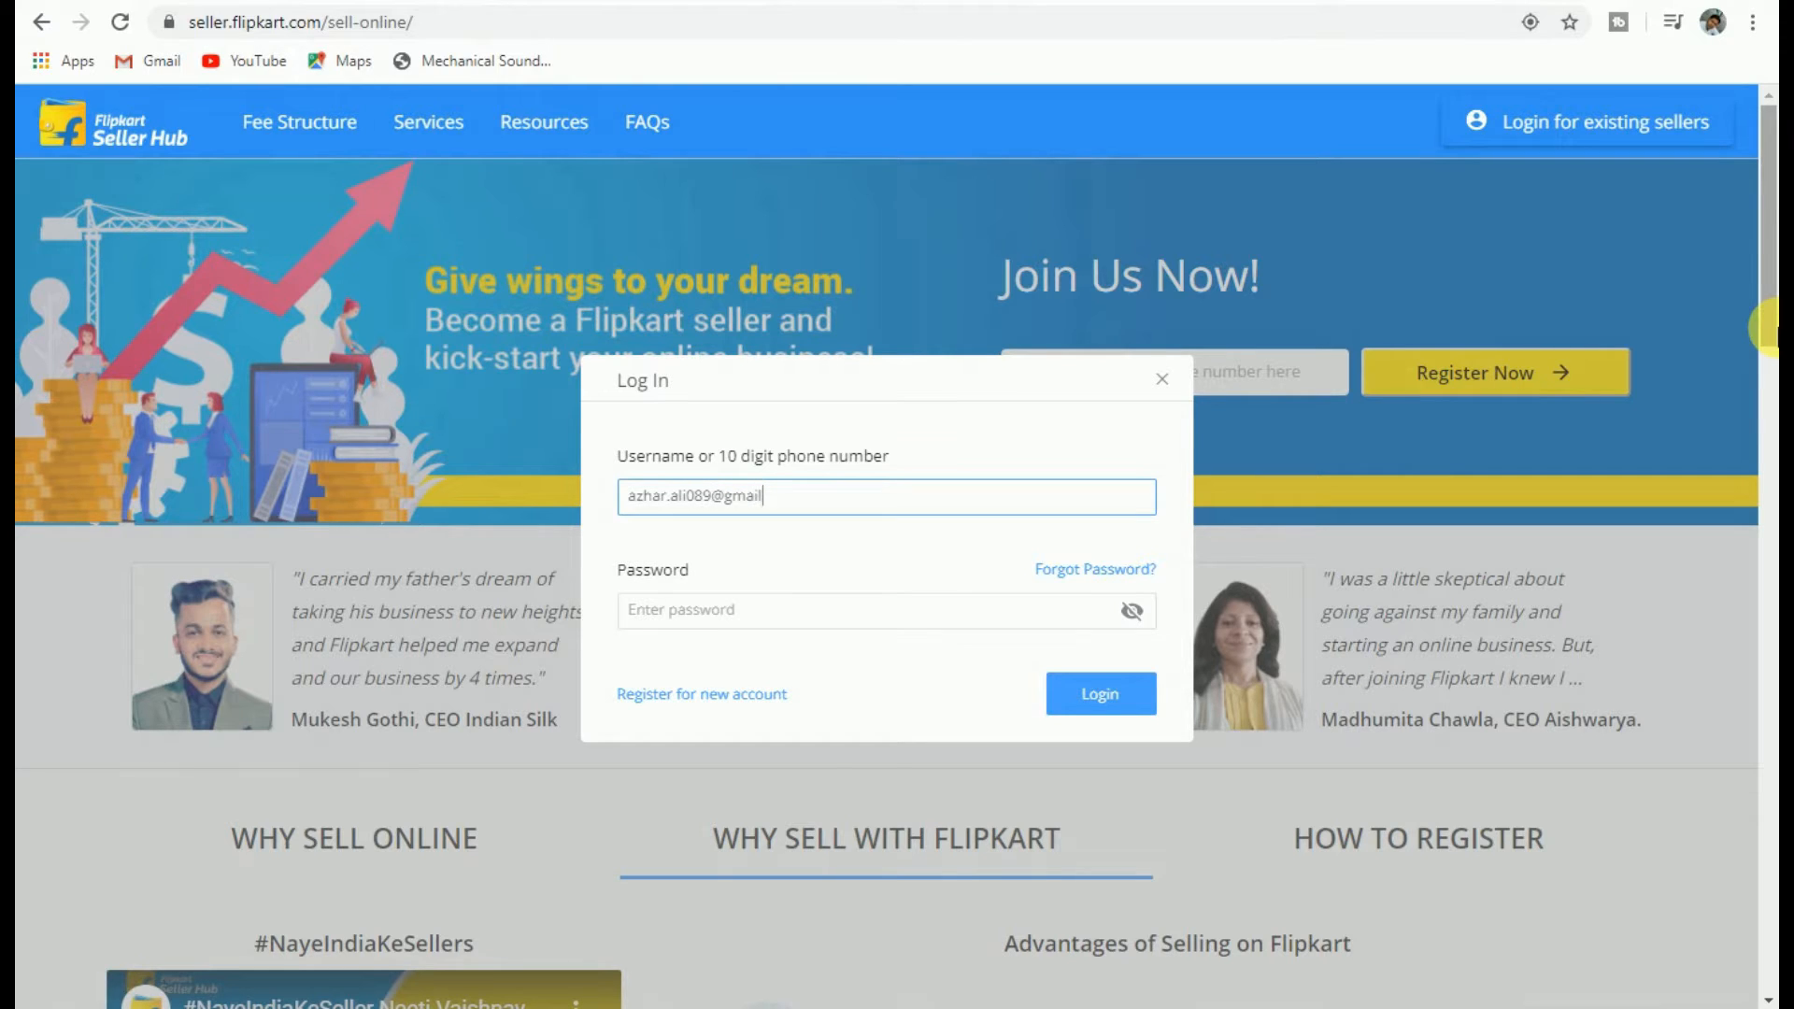
Step: Log in to the seller account with the seller's e-mail address and password
{"action": "key", "text": "Tab"}
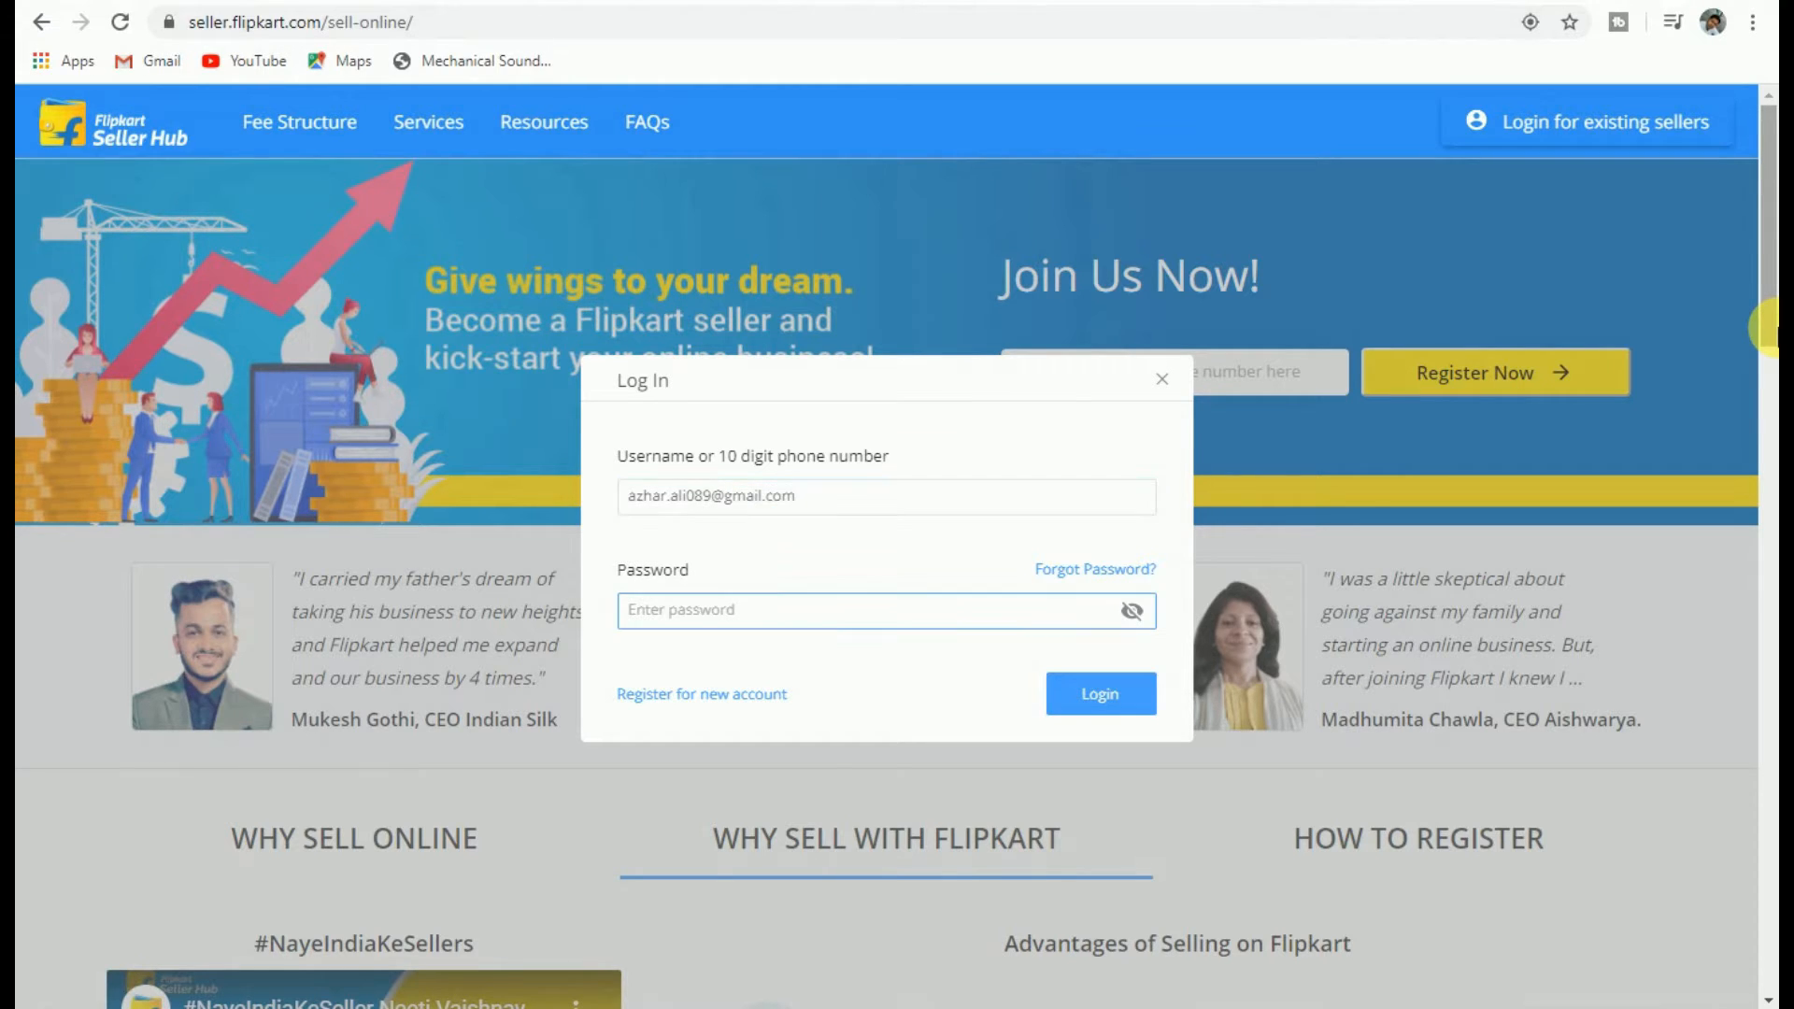
{"action": "type", "text": "*"}
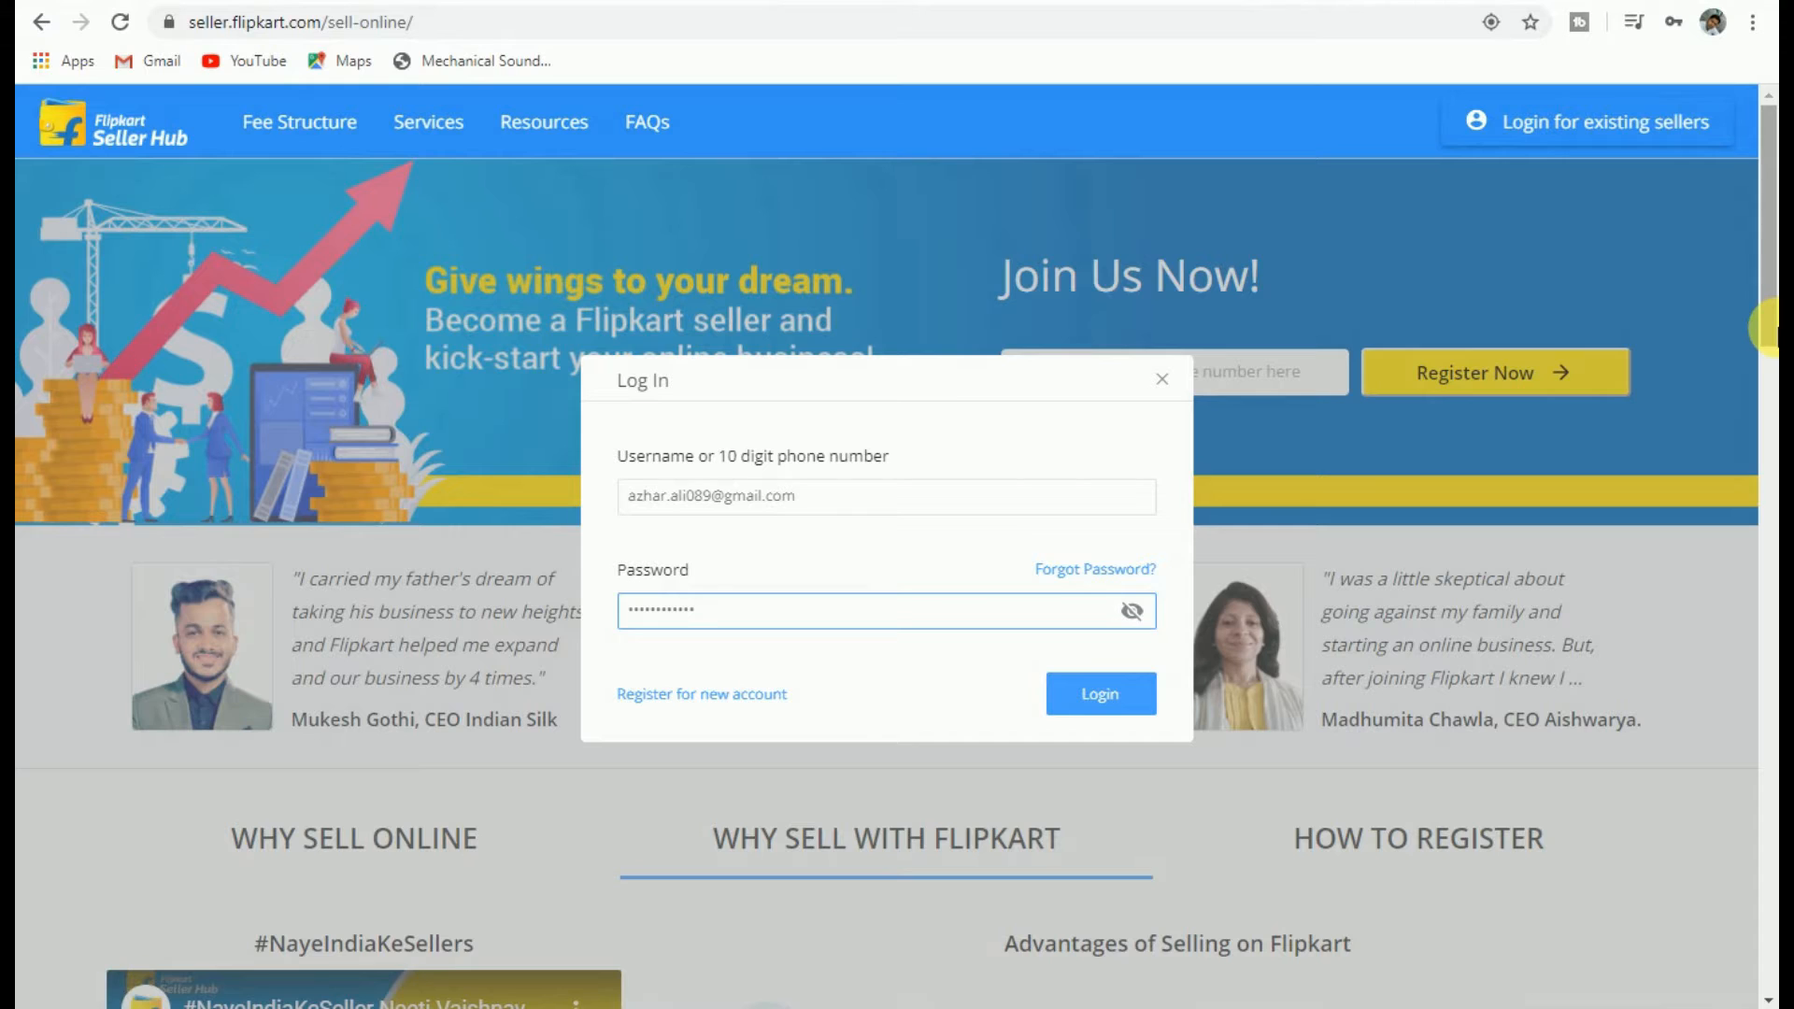
{"action": "left_click", "coordinate": [1133, 696]}
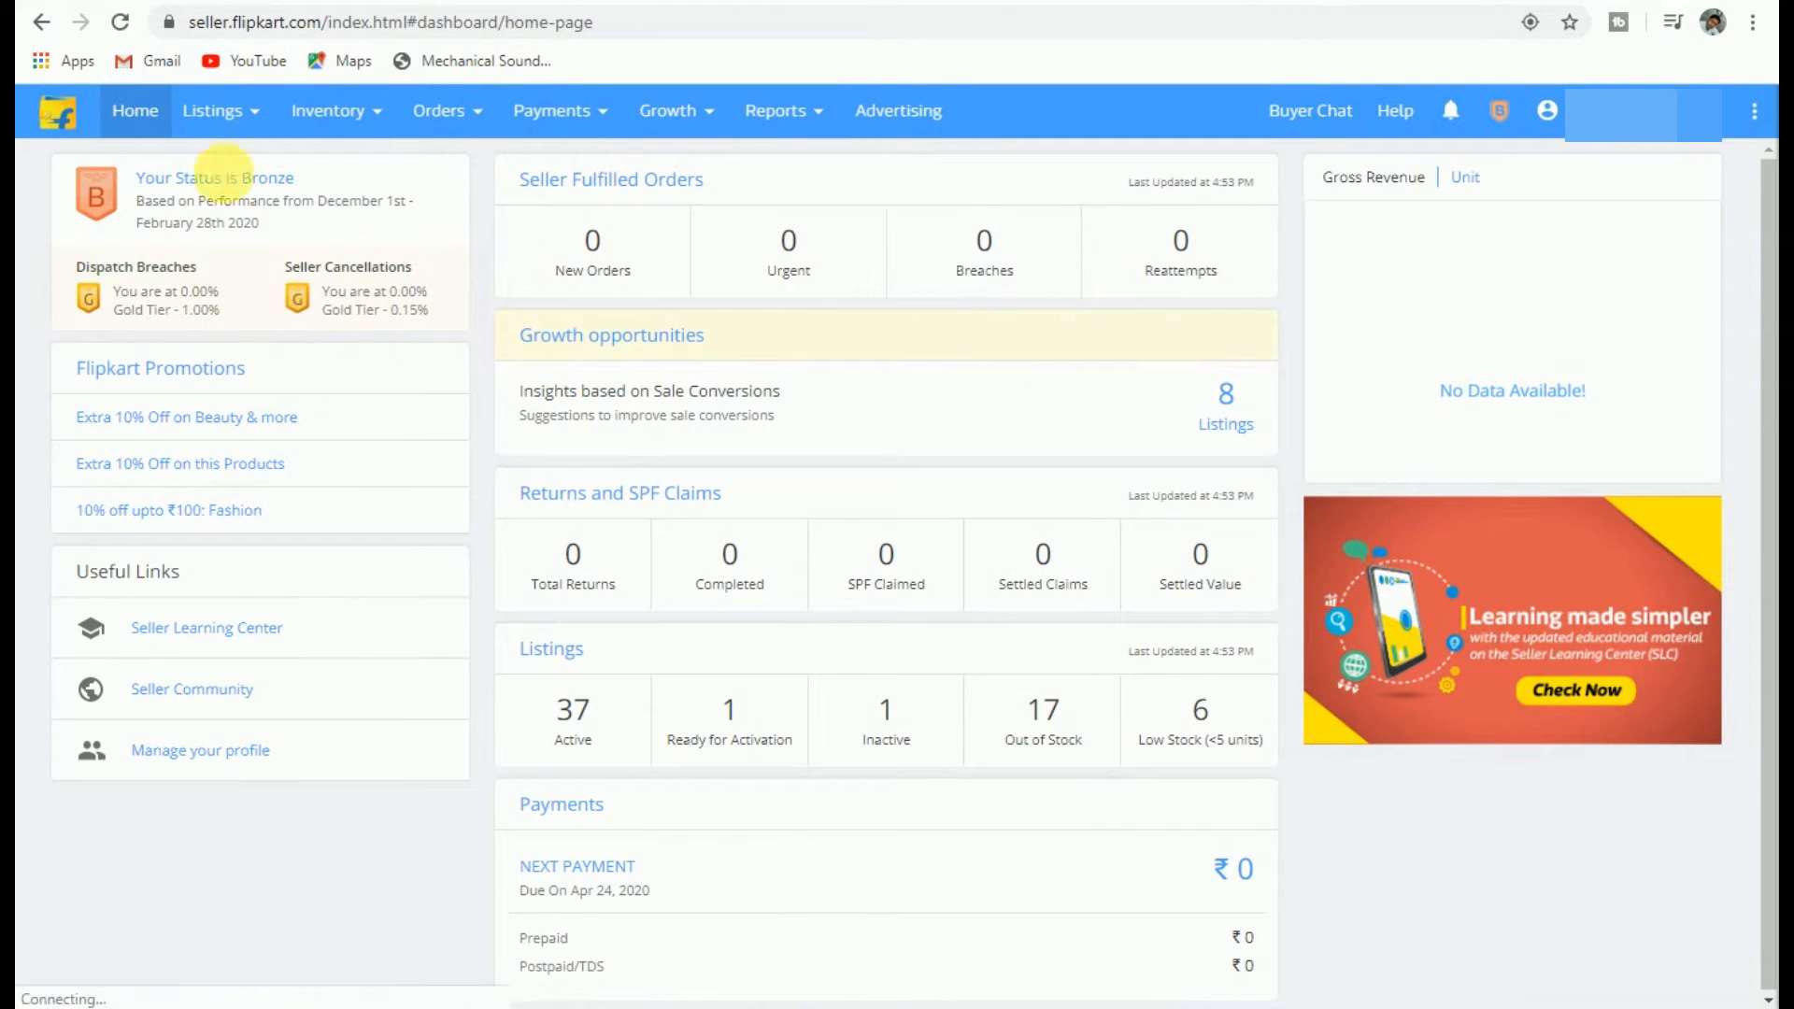
Step: Start a single product listing from Listings > Add New Listings
{"action": "left_click", "coordinate": [206, 116]}
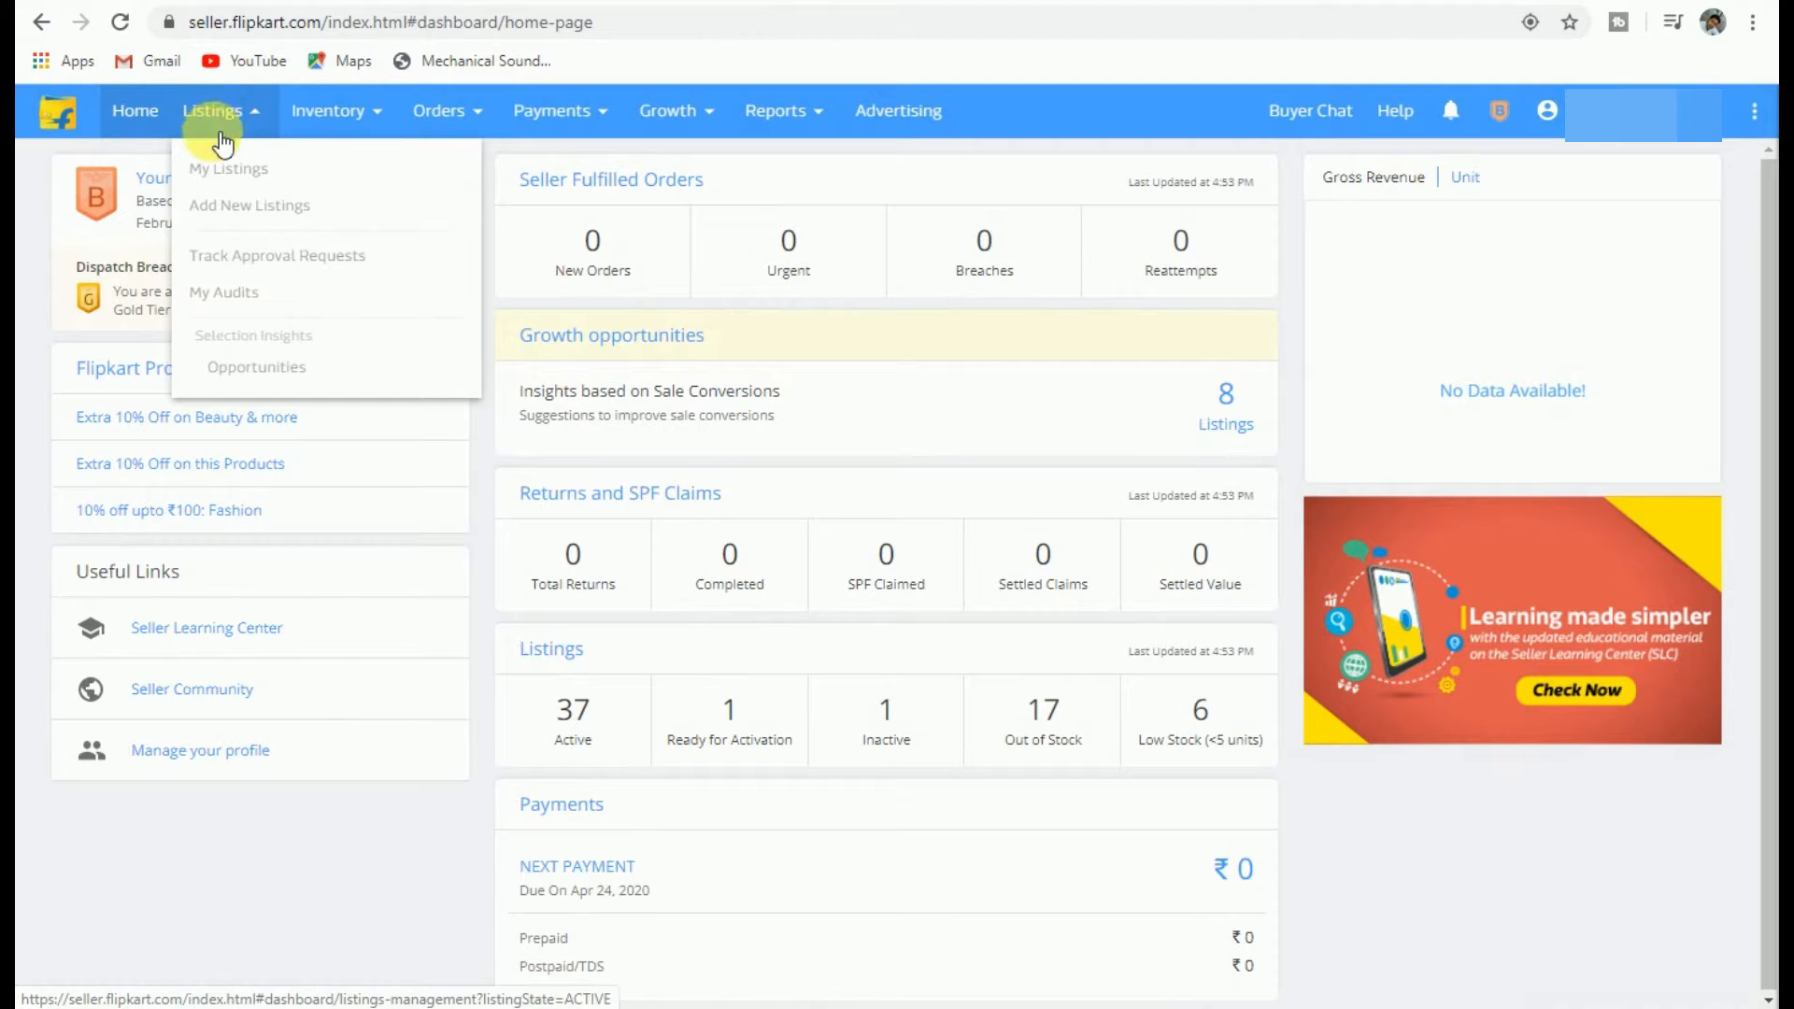
{"action": "left_click", "coordinate": [253, 215]}
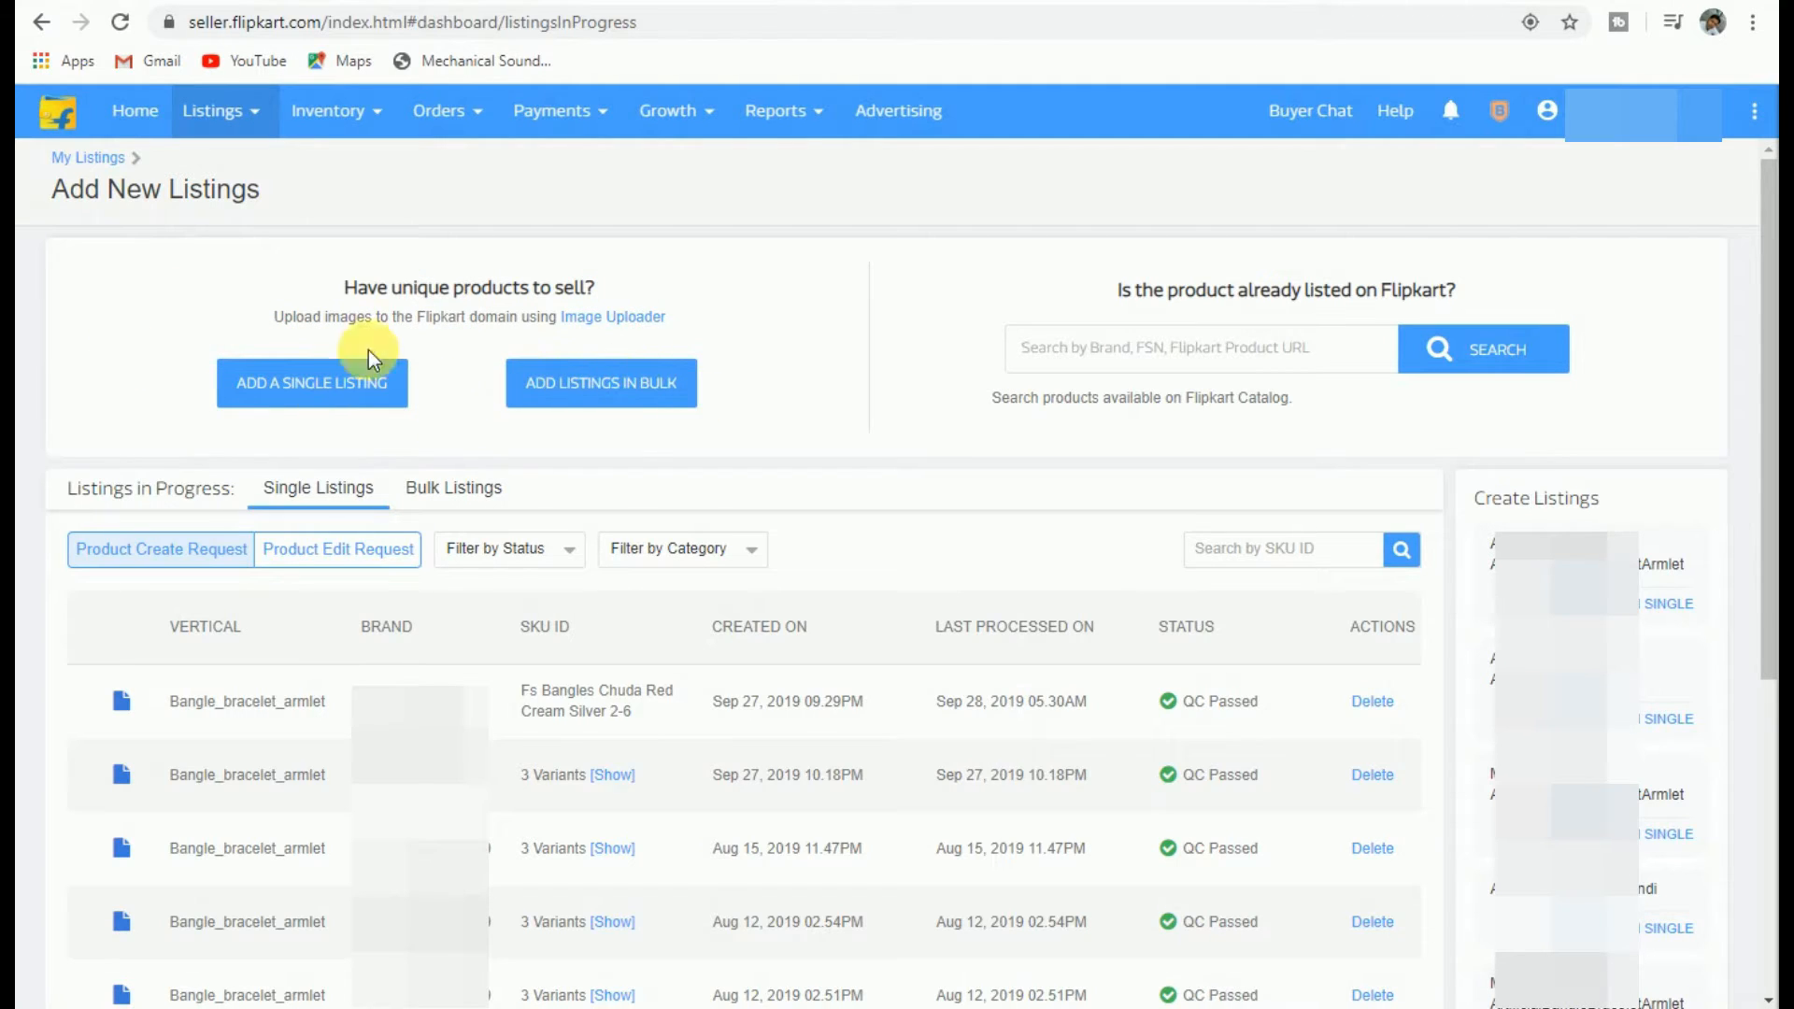
{"action": "left_click", "coordinate": [316, 389]}
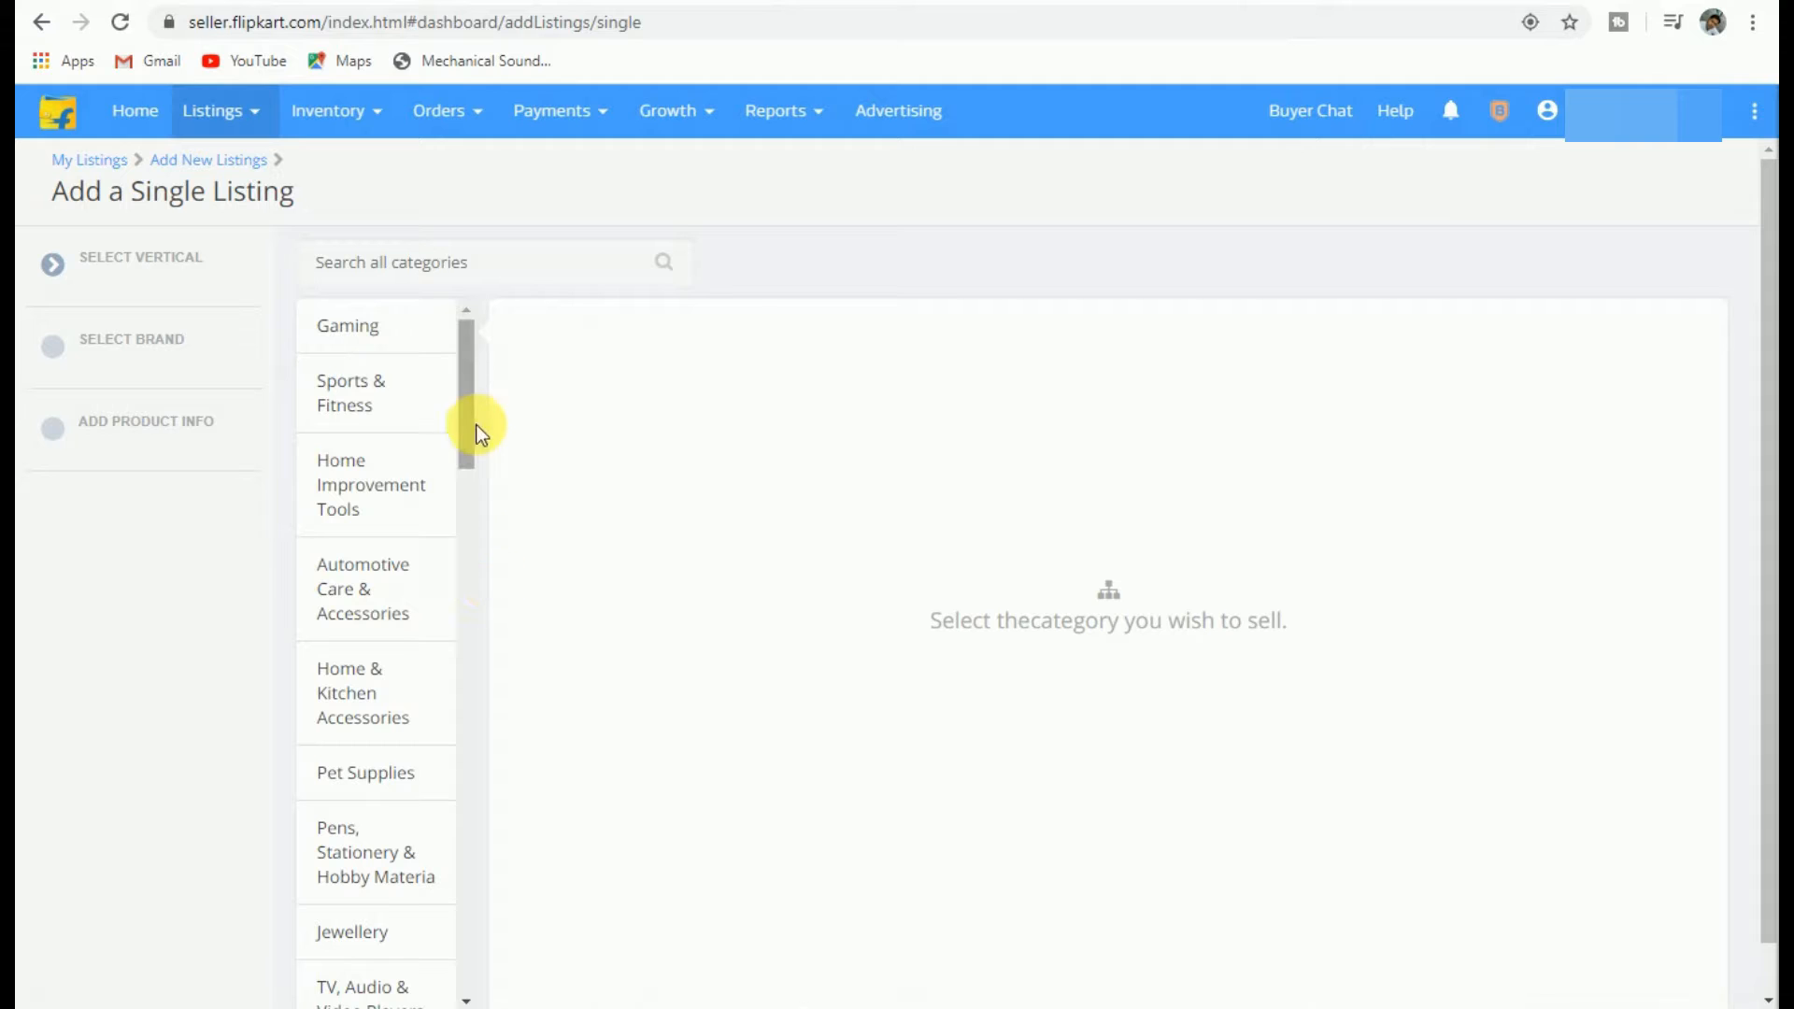
Step: Search 'bangl' and choose the Artificial Jewellery Bangle Bracelet Armlet vertical
{"action": "mouse_move", "coordinate": [463, 362]}
{"action": "left_mouse_down"}
{"action": "mouse_move", "coordinate": [491, 656]}
{"action": "mouse_move", "coordinate": [481, 270]}
{"action": "left_mouse_up"}
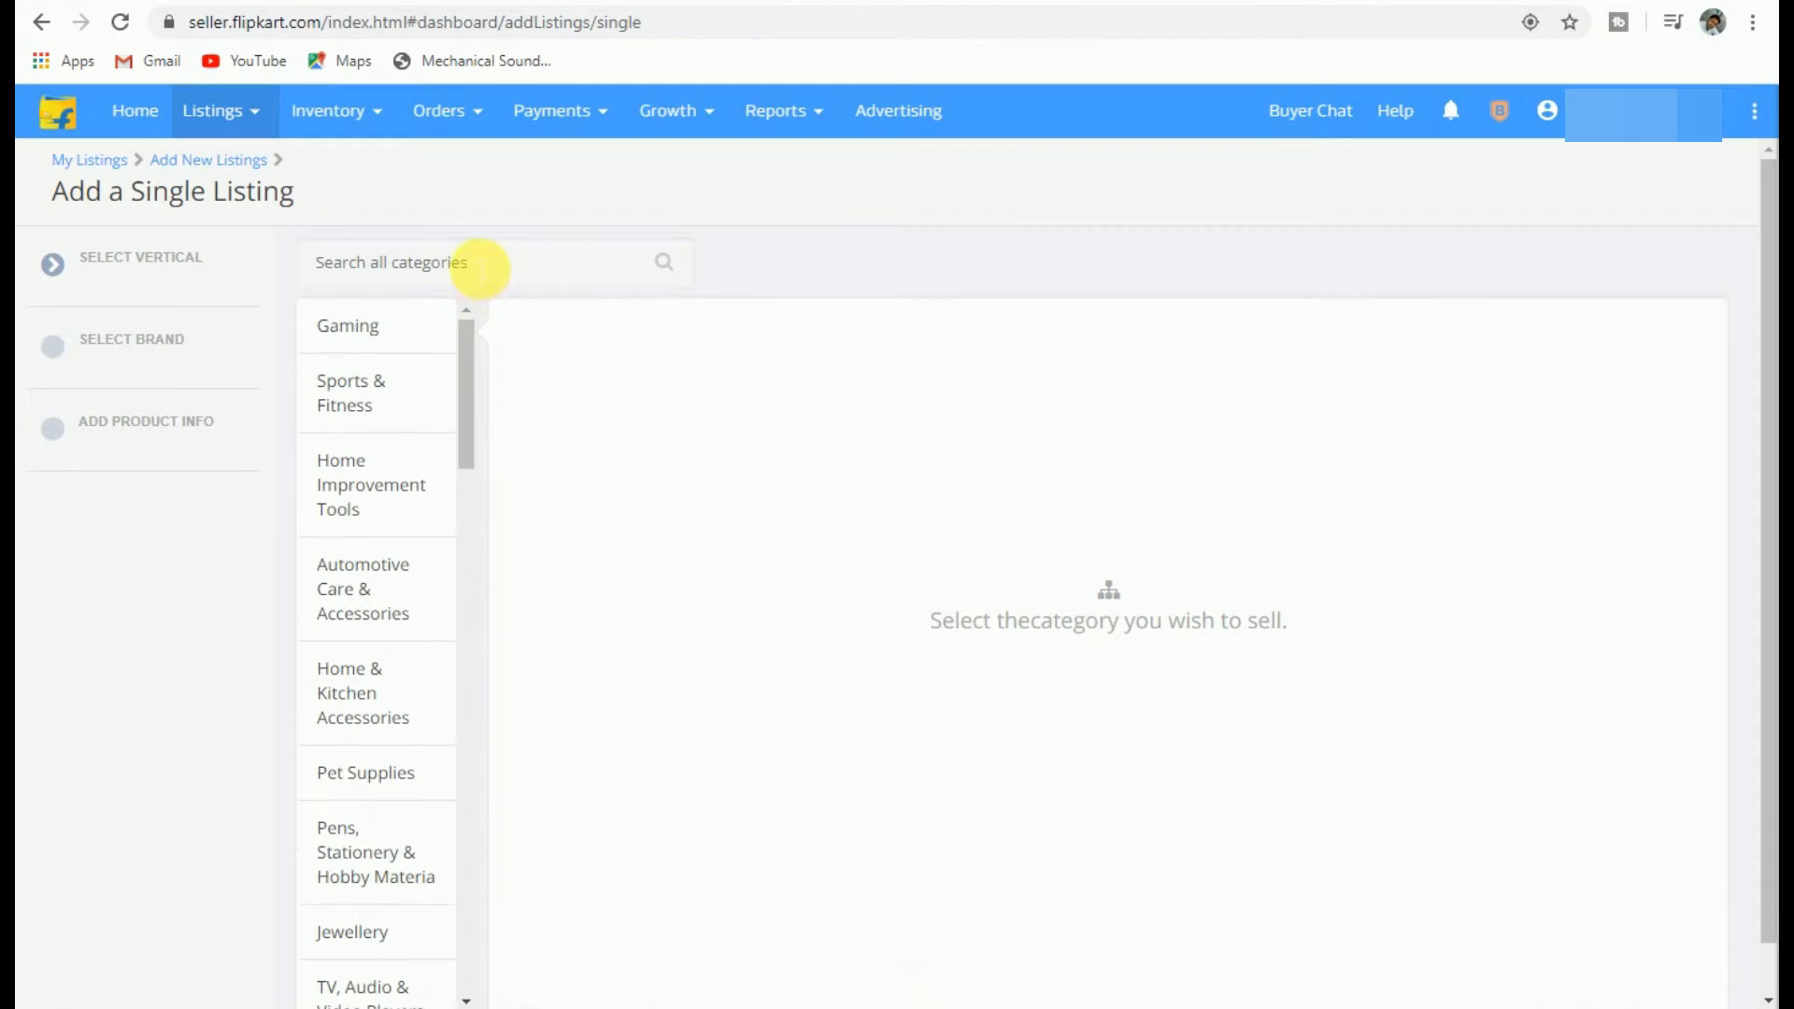
{"action": "left_click", "coordinate": [480, 269]}
{"action": "type", "text": "ban"}
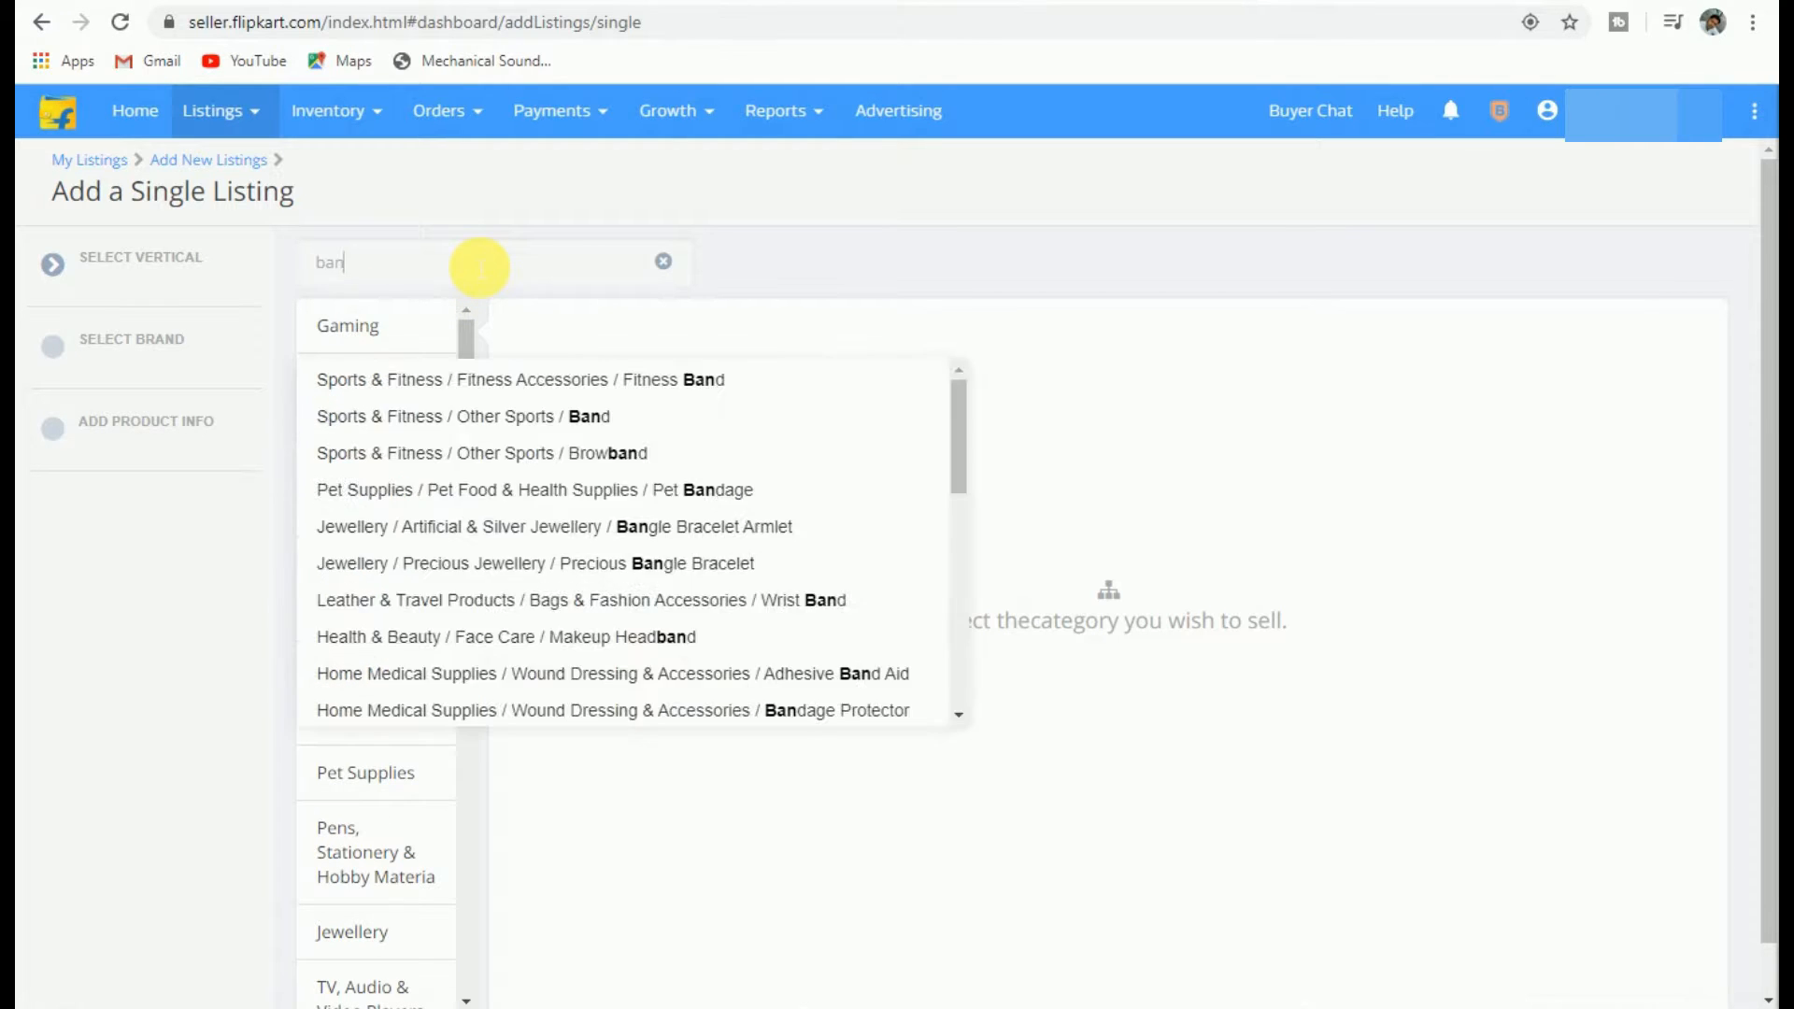
{"action": "type", "text": "gle"}
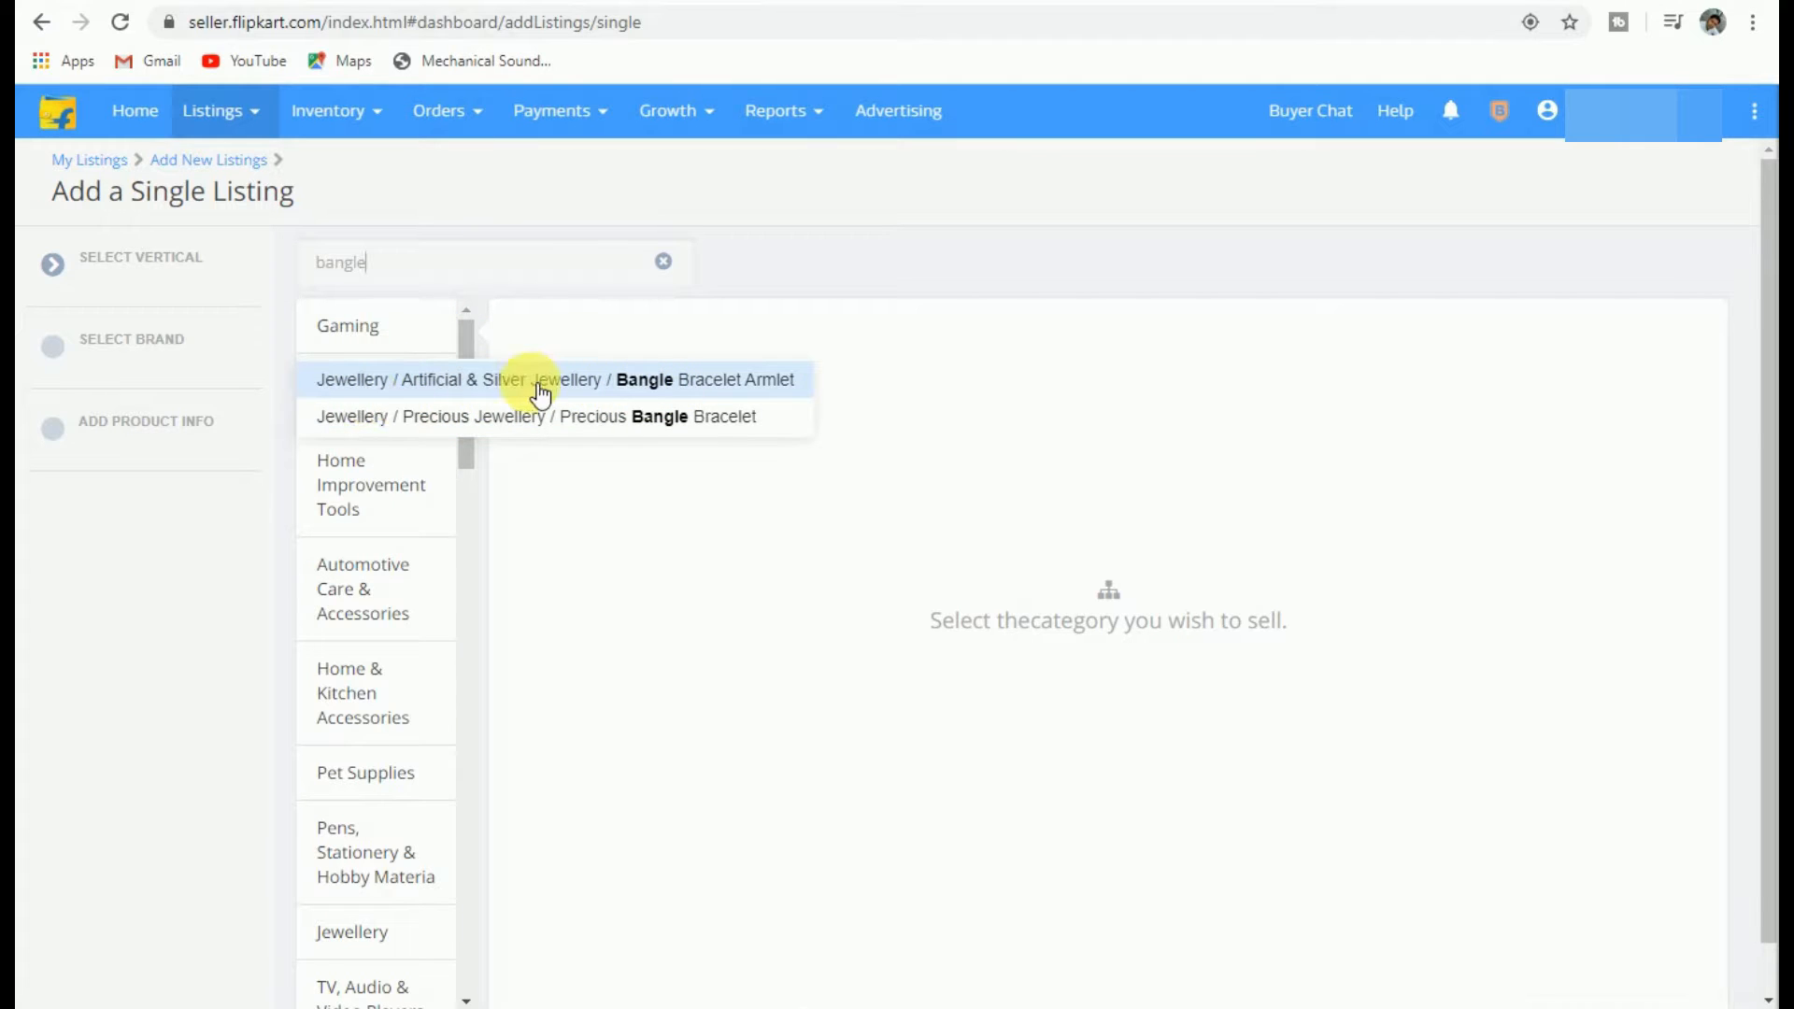
{"action": "left_click", "coordinate": [660, 385]}
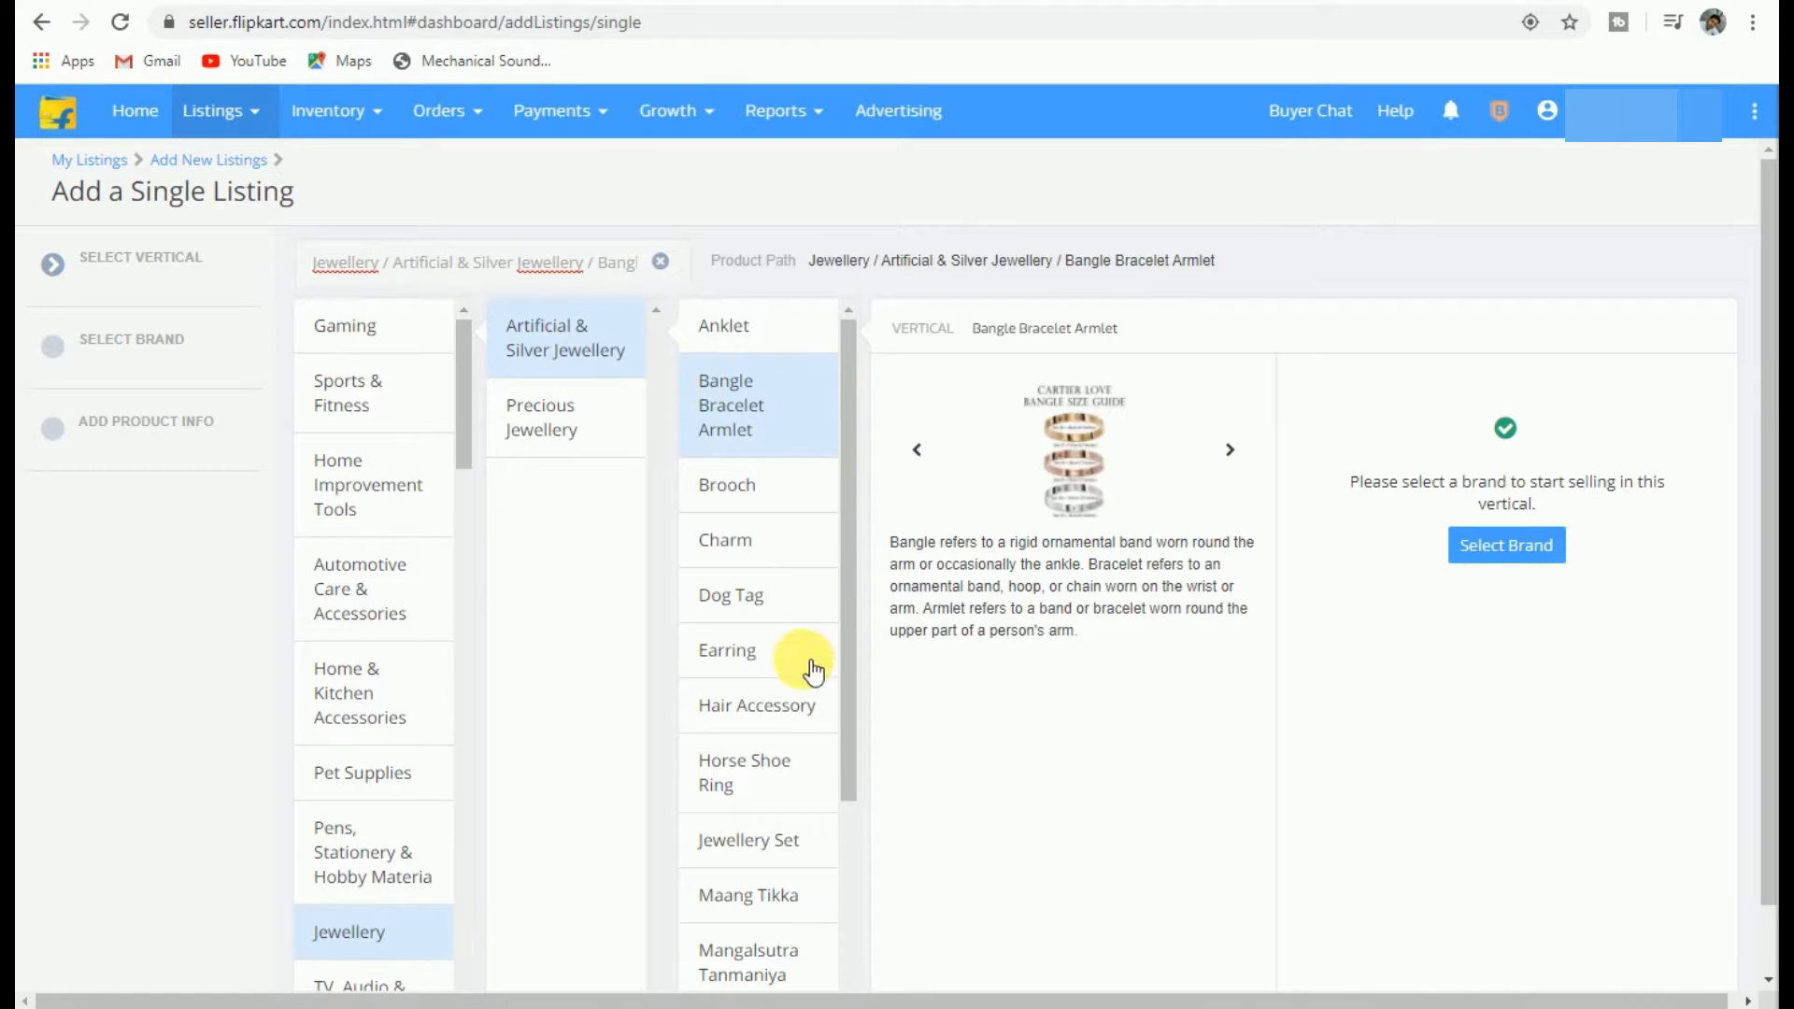
{"action": "left_click_drag", "start_coordinate": [854, 697], "coordinate": [848, 643]}
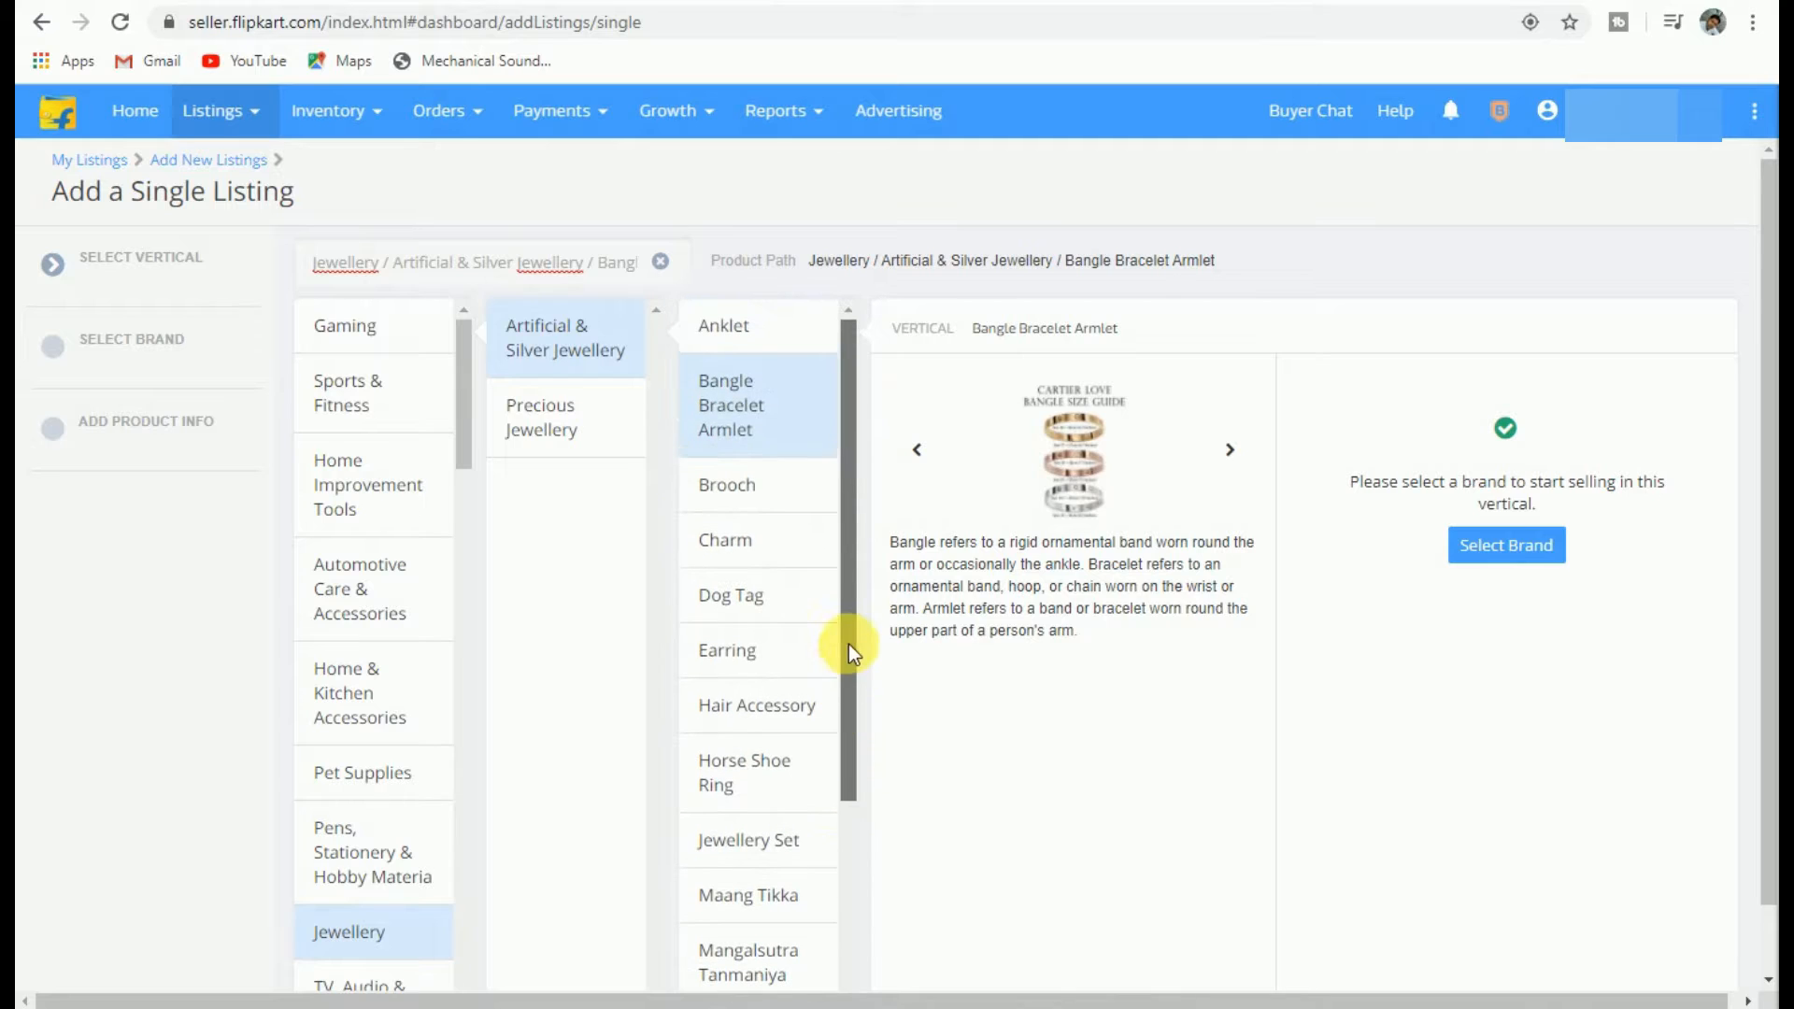
{"action": "left_click", "coordinate": [747, 399]}
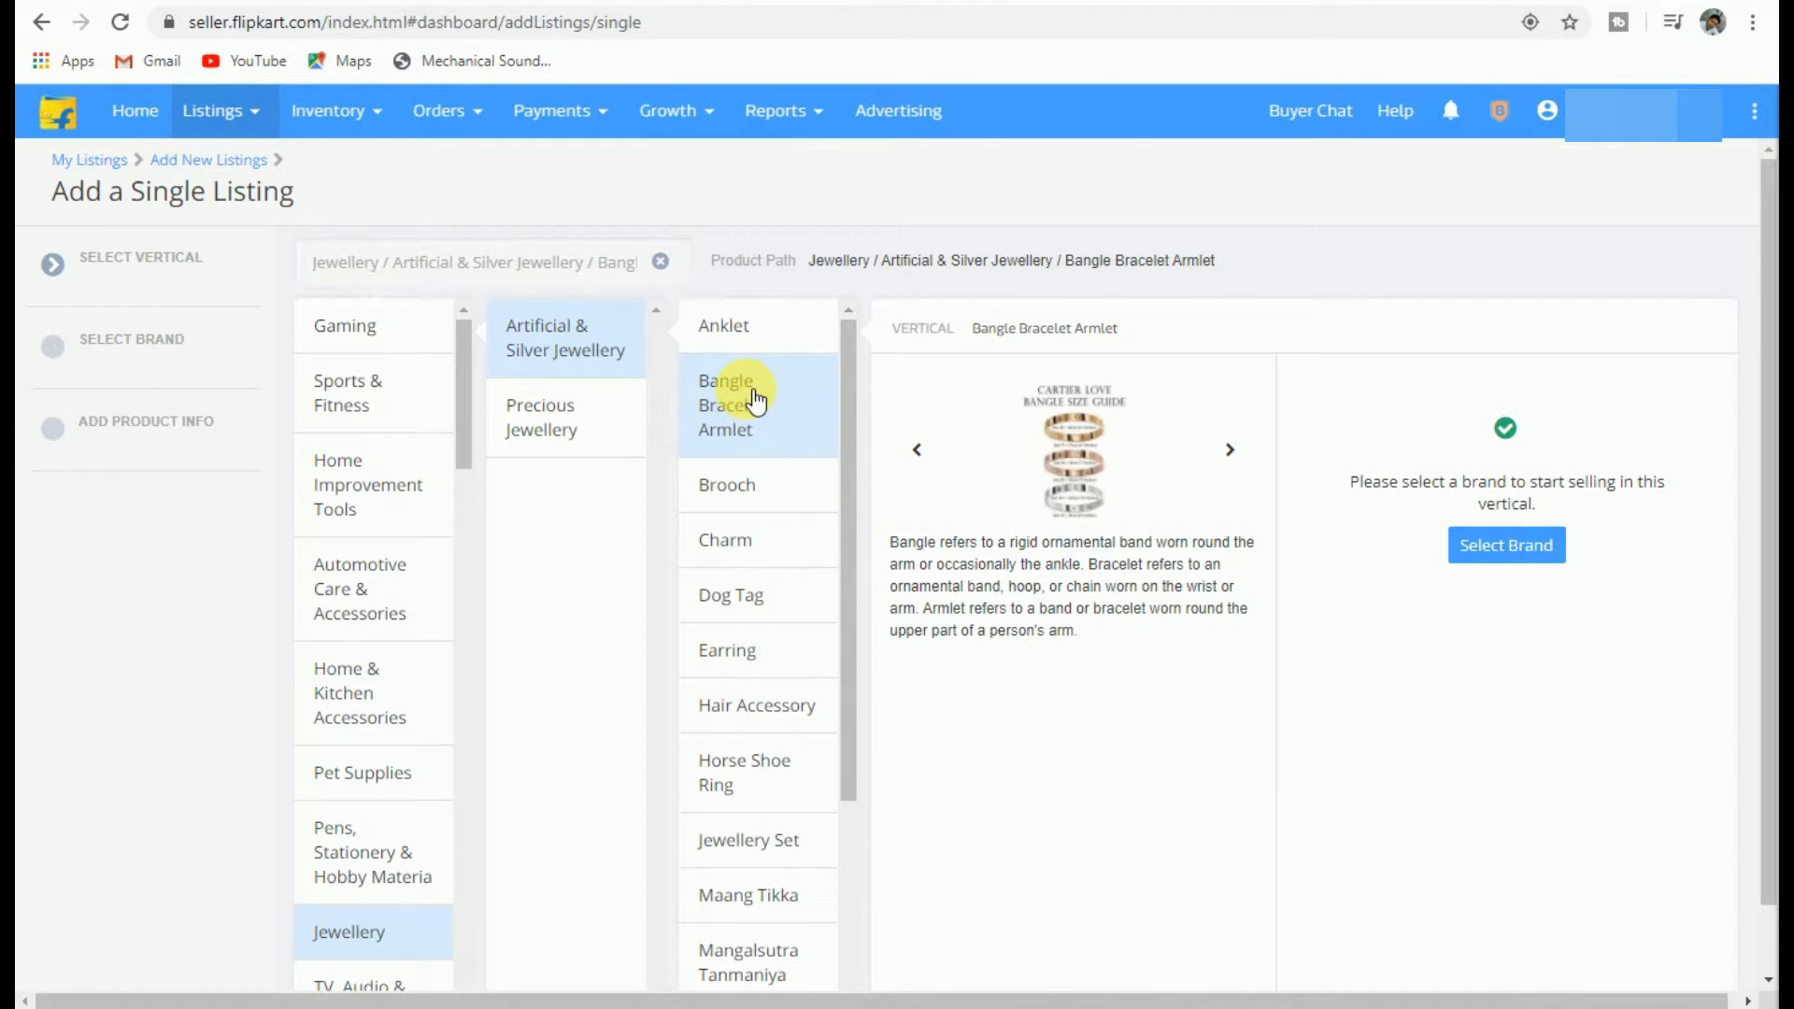
Step: Choose the mahira collection brand and create a new listing under it
{"action": "left_click", "coordinate": [1512, 547]}
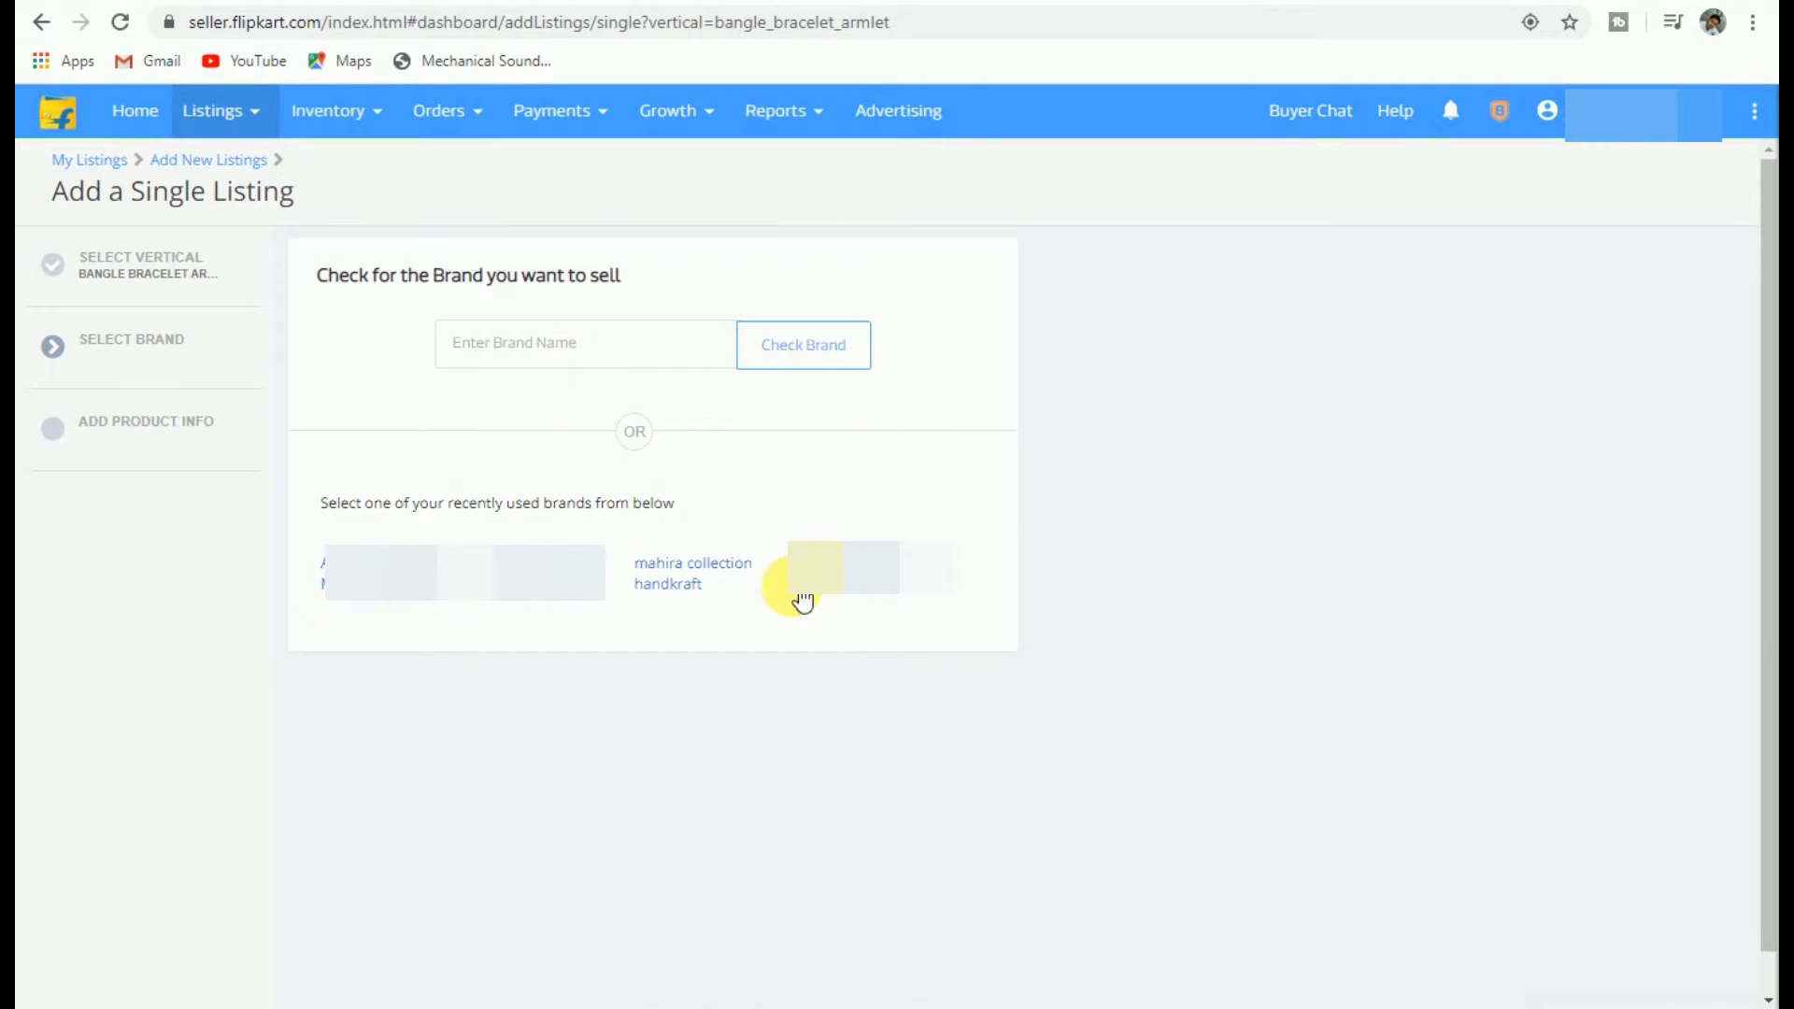
{"action": "left_click", "coordinate": [705, 576]}
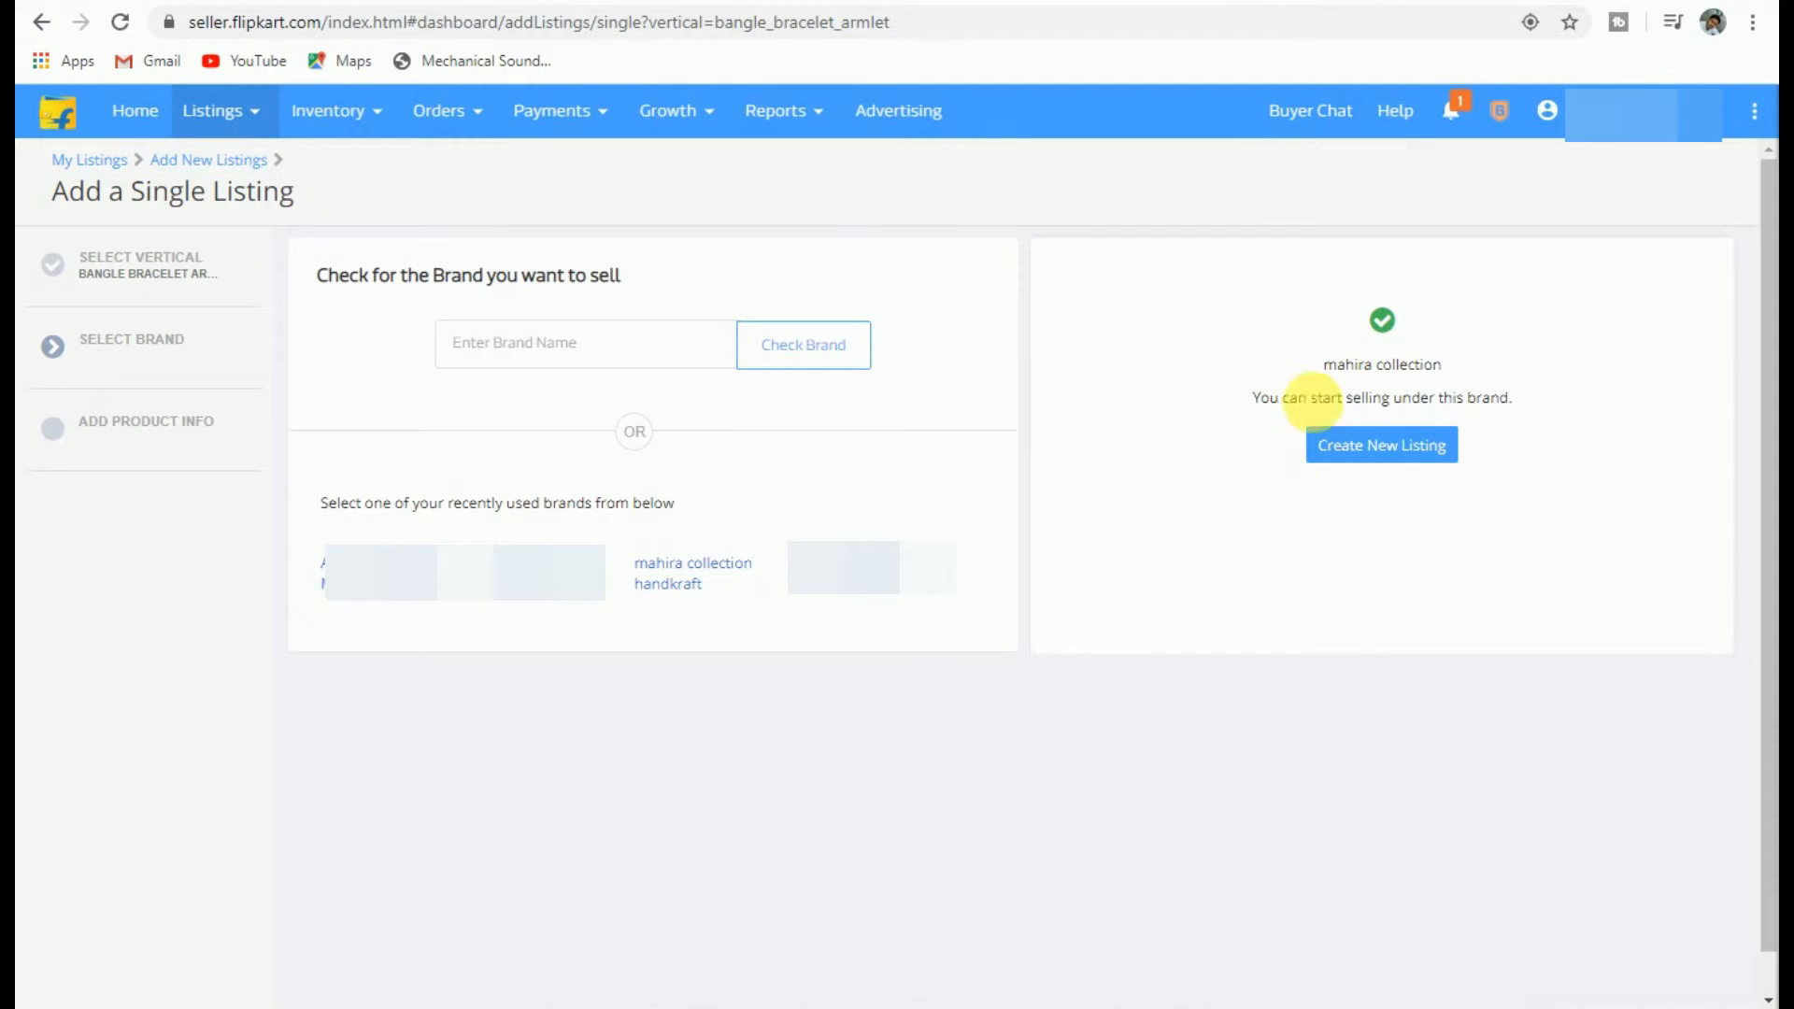
{"action": "left_click", "coordinate": [1363, 456]}
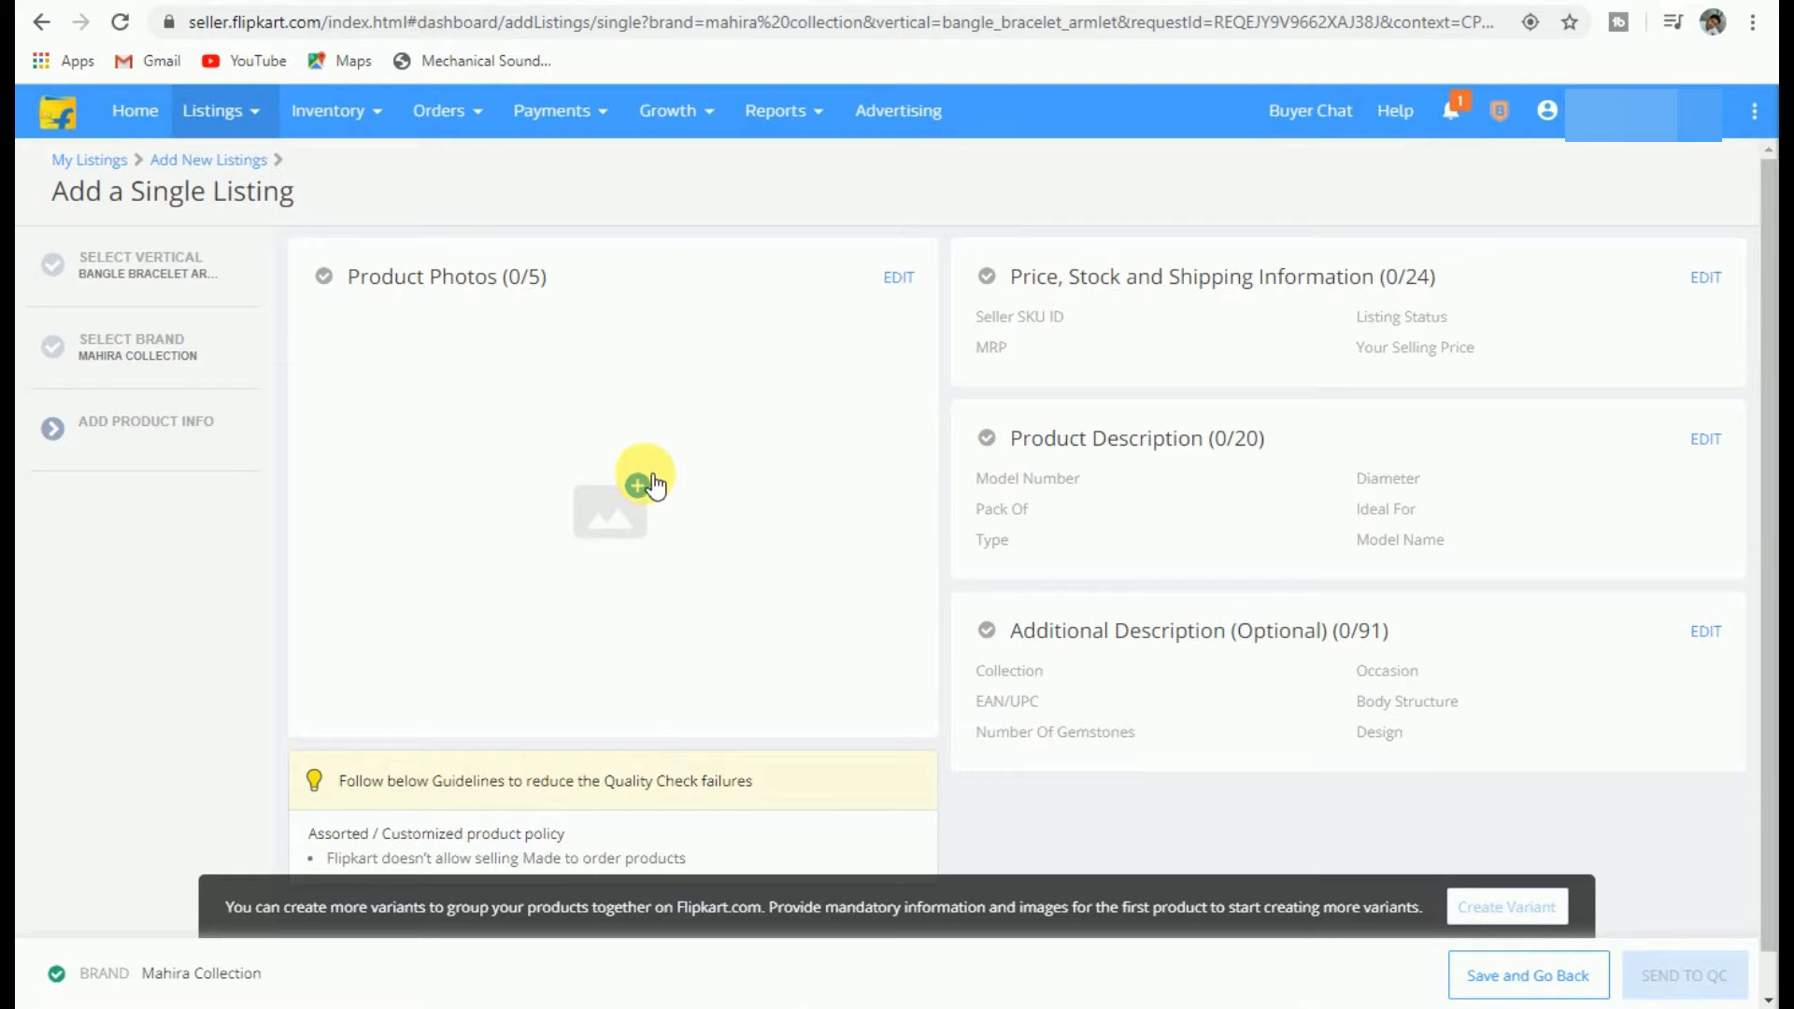
{"action": "left_click_drag", "start_coordinate": [357, 285], "coordinate": [544, 292]}
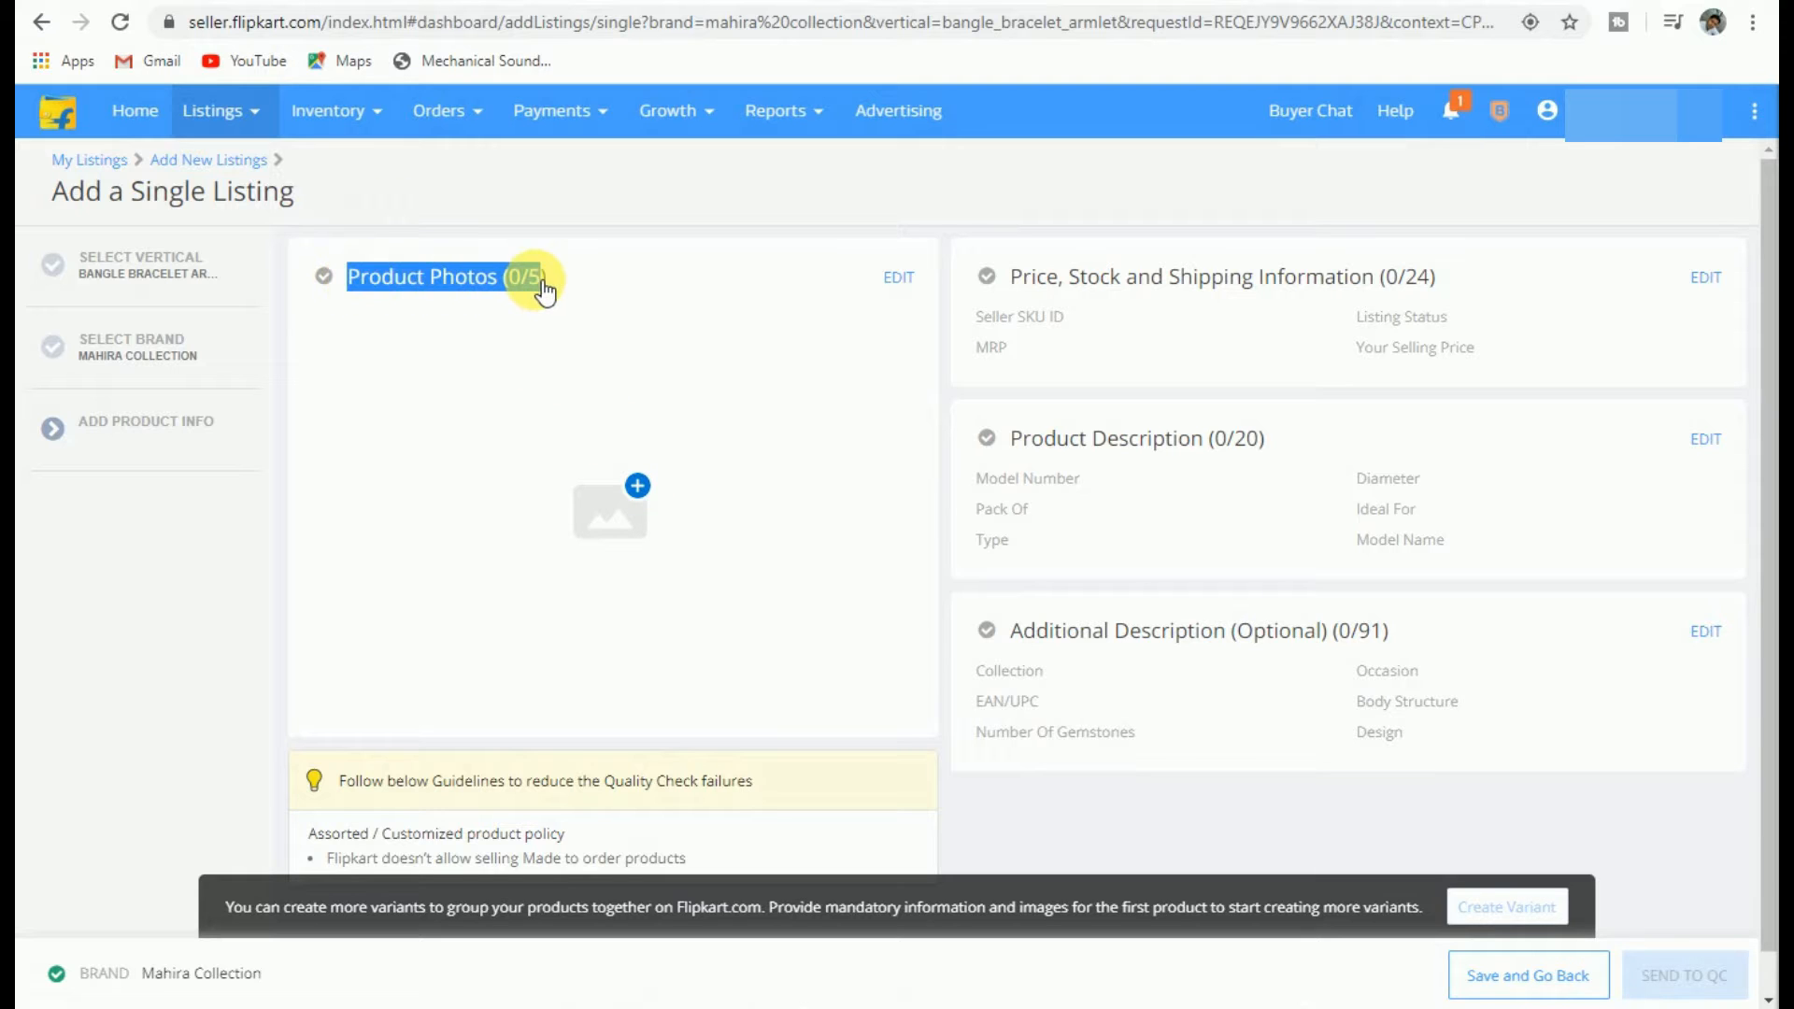
Step: Upload bangle images from the flipkart folder as the Front and Model view photos
{"action": "left_click", "coordinate": [637, 486]}
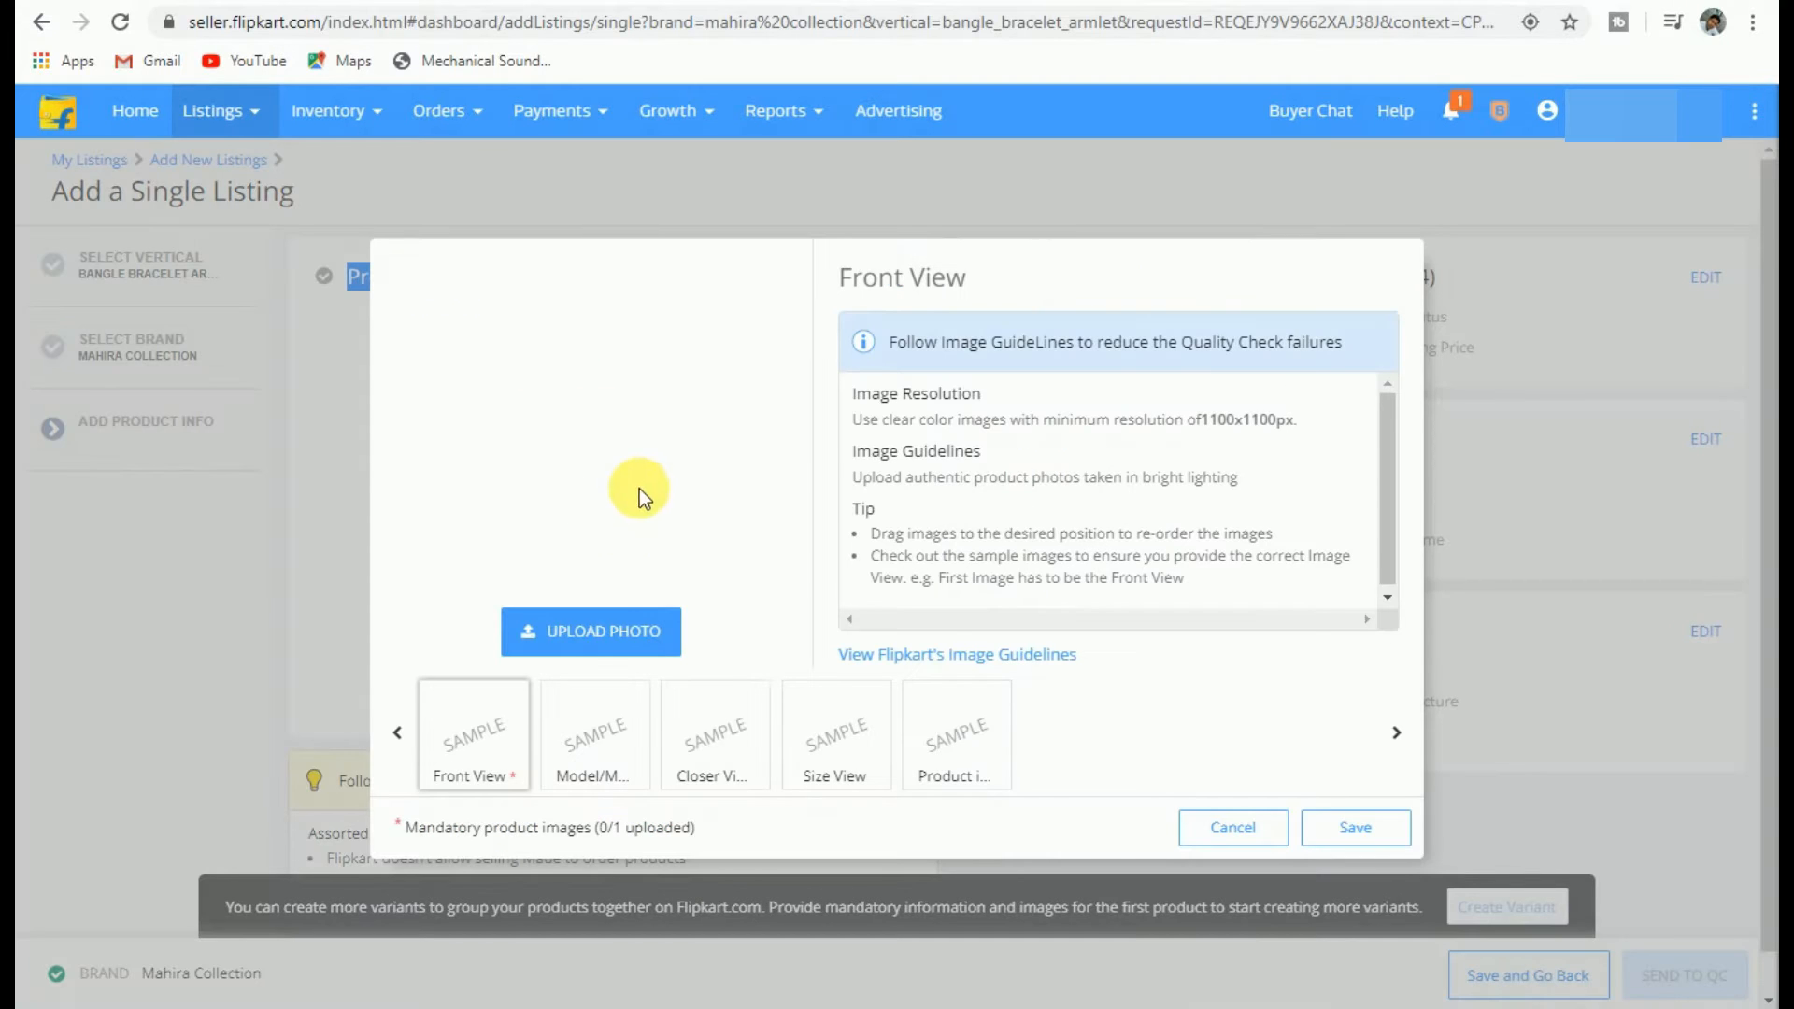
{"action": "left_click", "coordinate": [602, 640]}
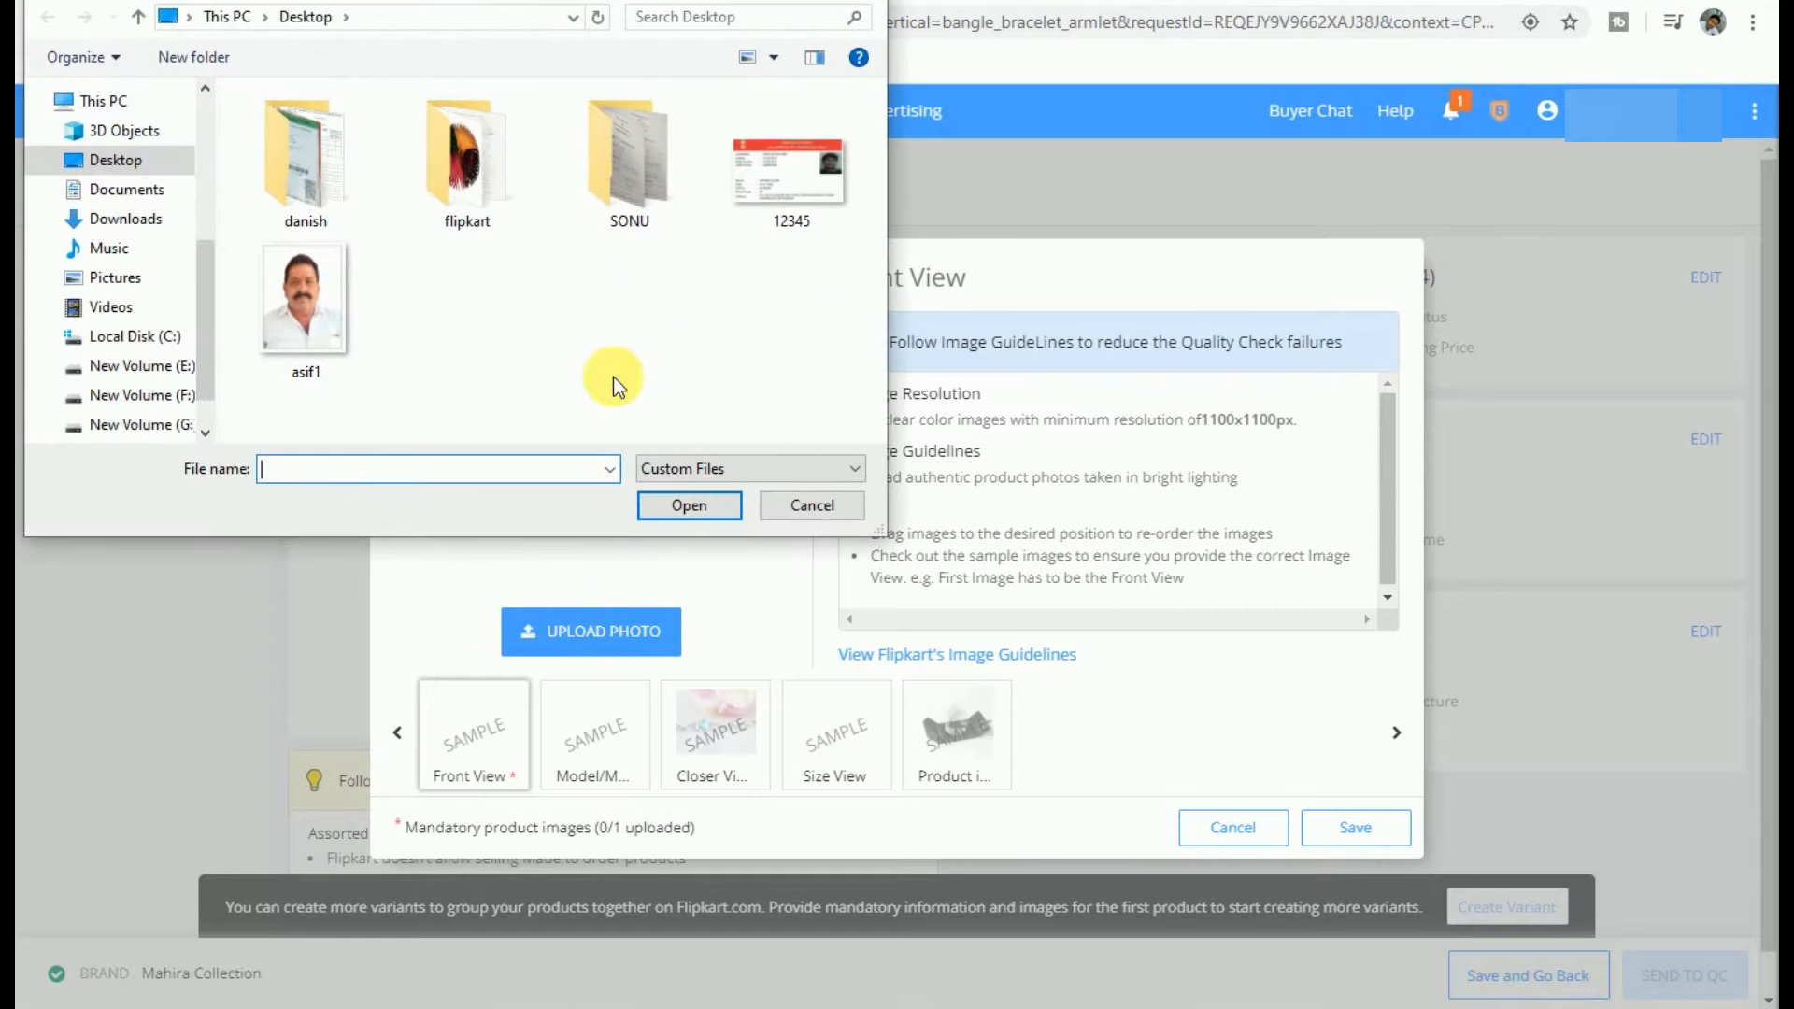
{"action": "double_click", "coordinate": [499, 164]}
{"action": "left_click", "coordinate": [290, 169]}
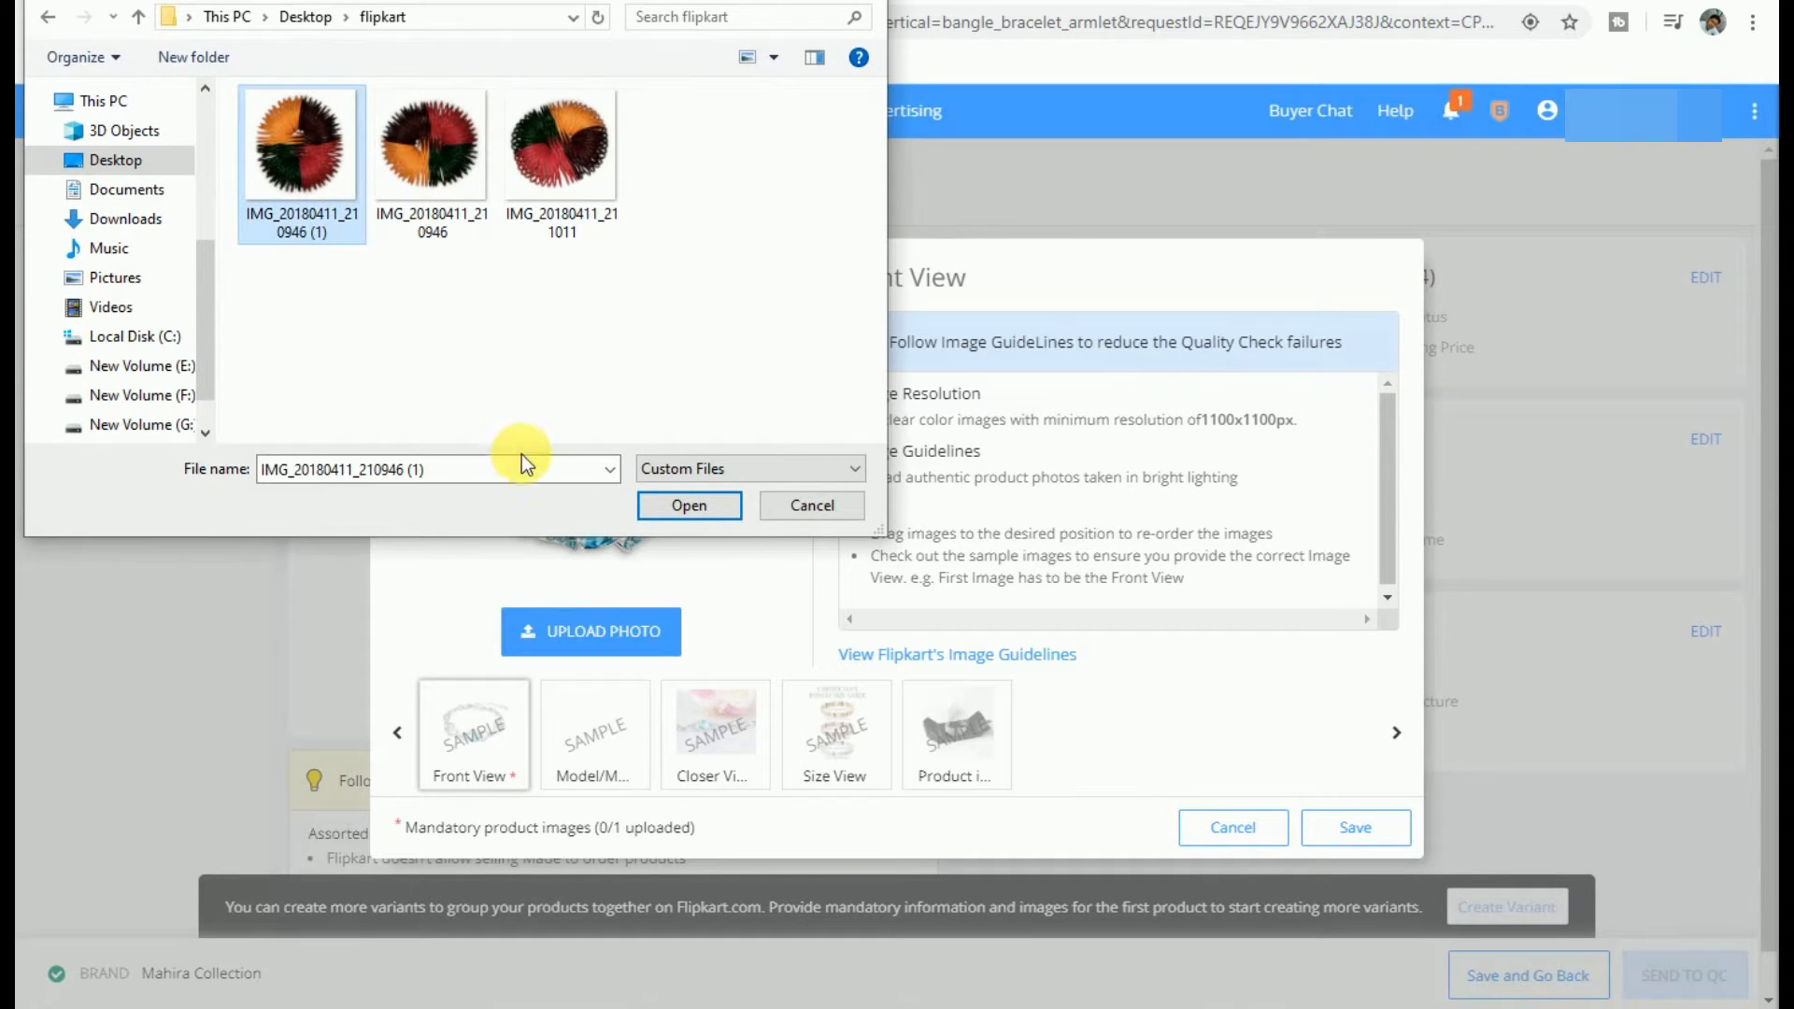
{"action": "left_click", "coordinate": [665, 505]}
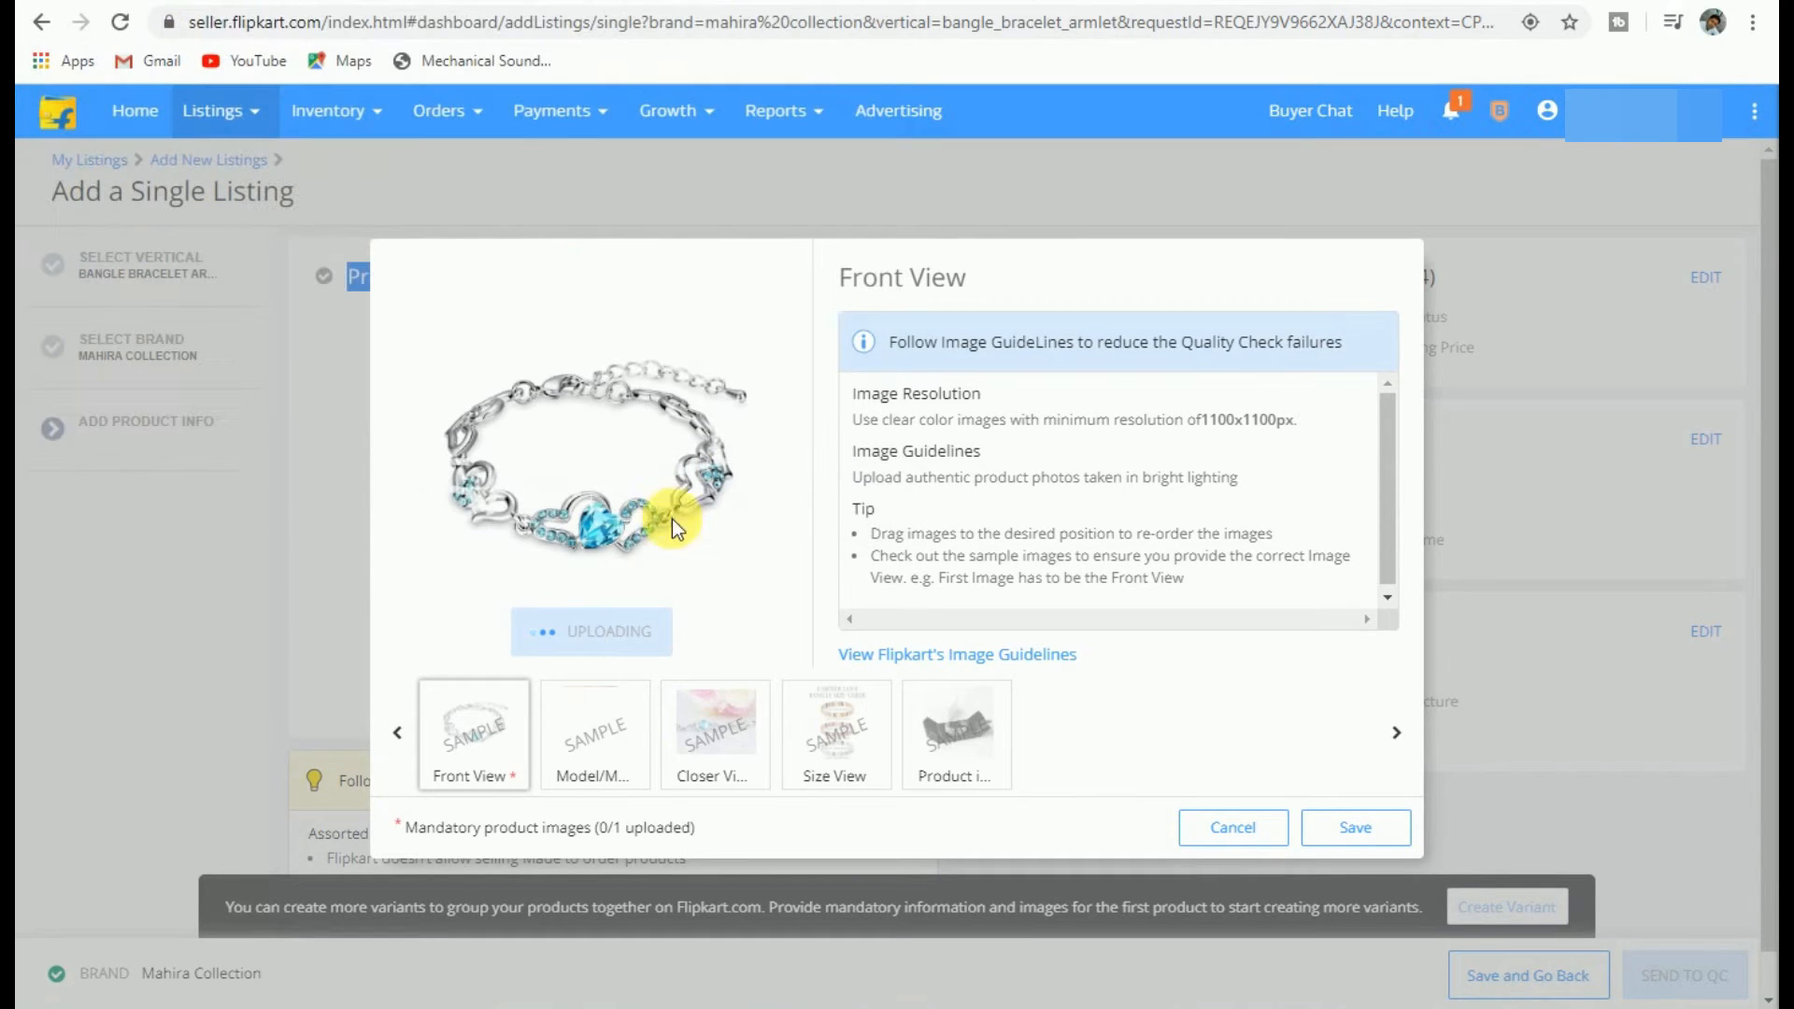
{"action": "left_click", "coordinate": [612, 743]}
{"action": "left_click", "coordinate": [597, 632]}
{"action": "left_click", "coordinate": [445, 213]}
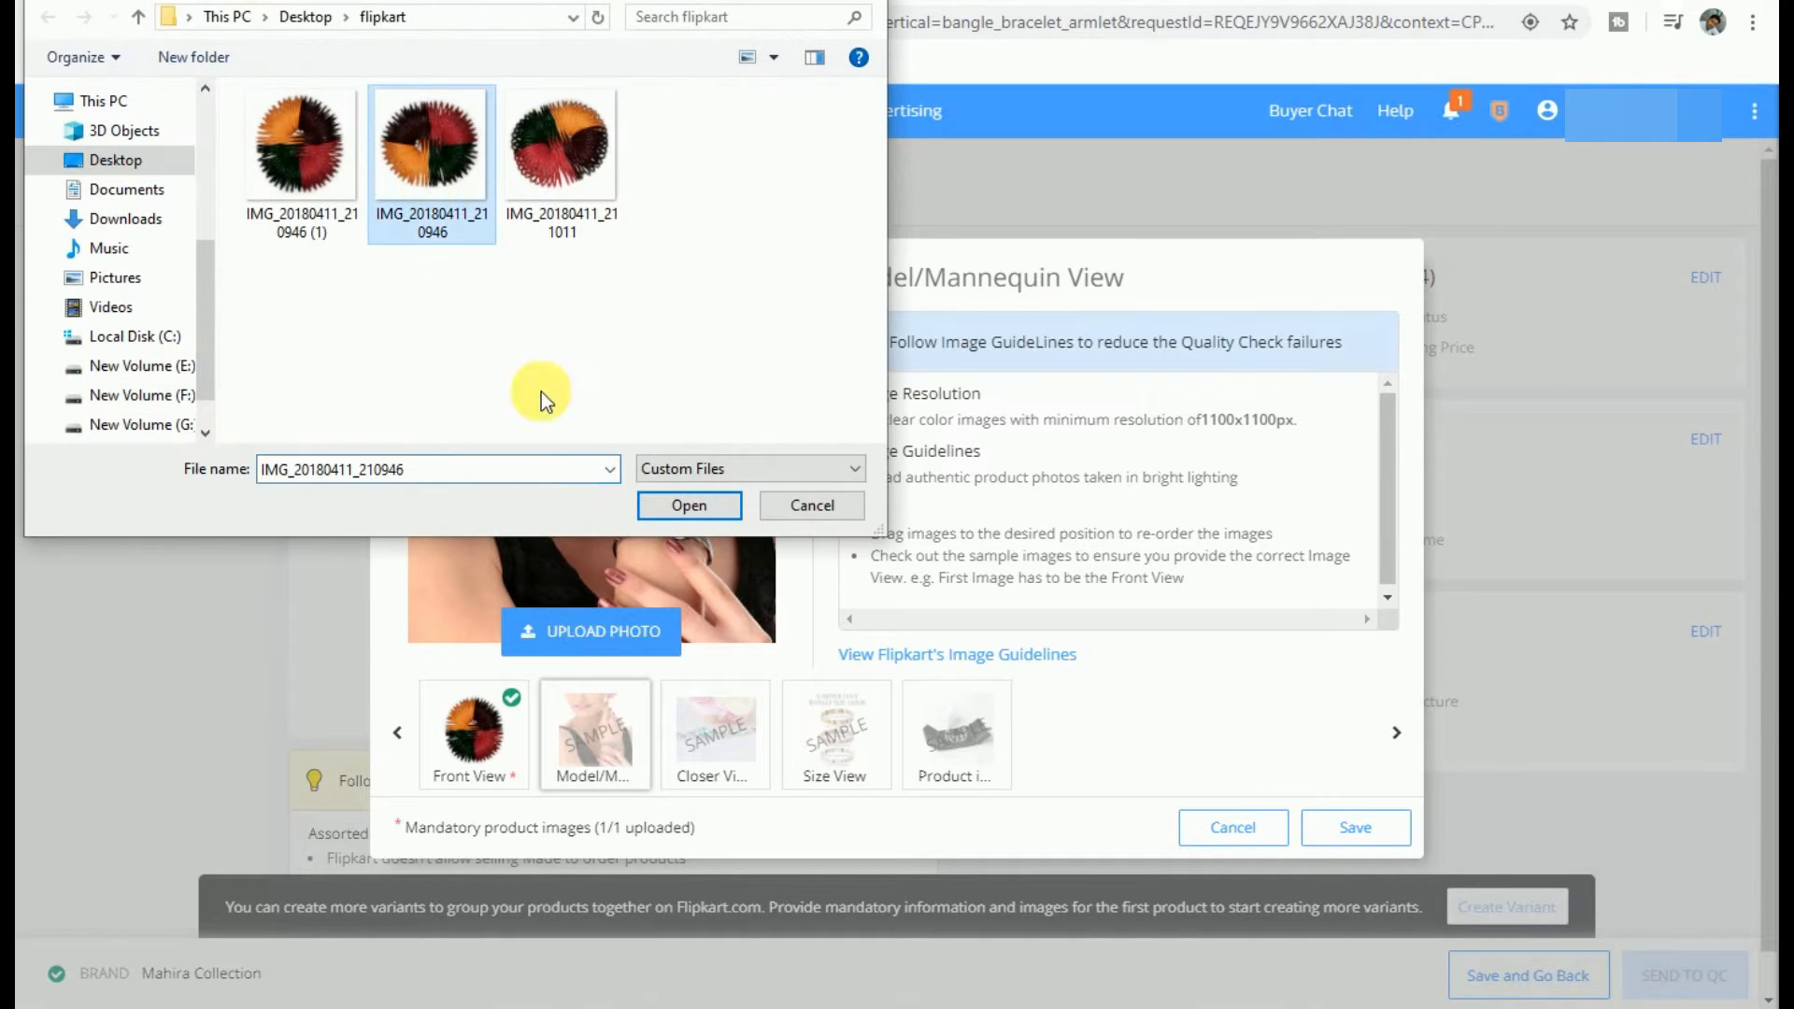
{"action": "left_click", "coordinate": [680, 506]}
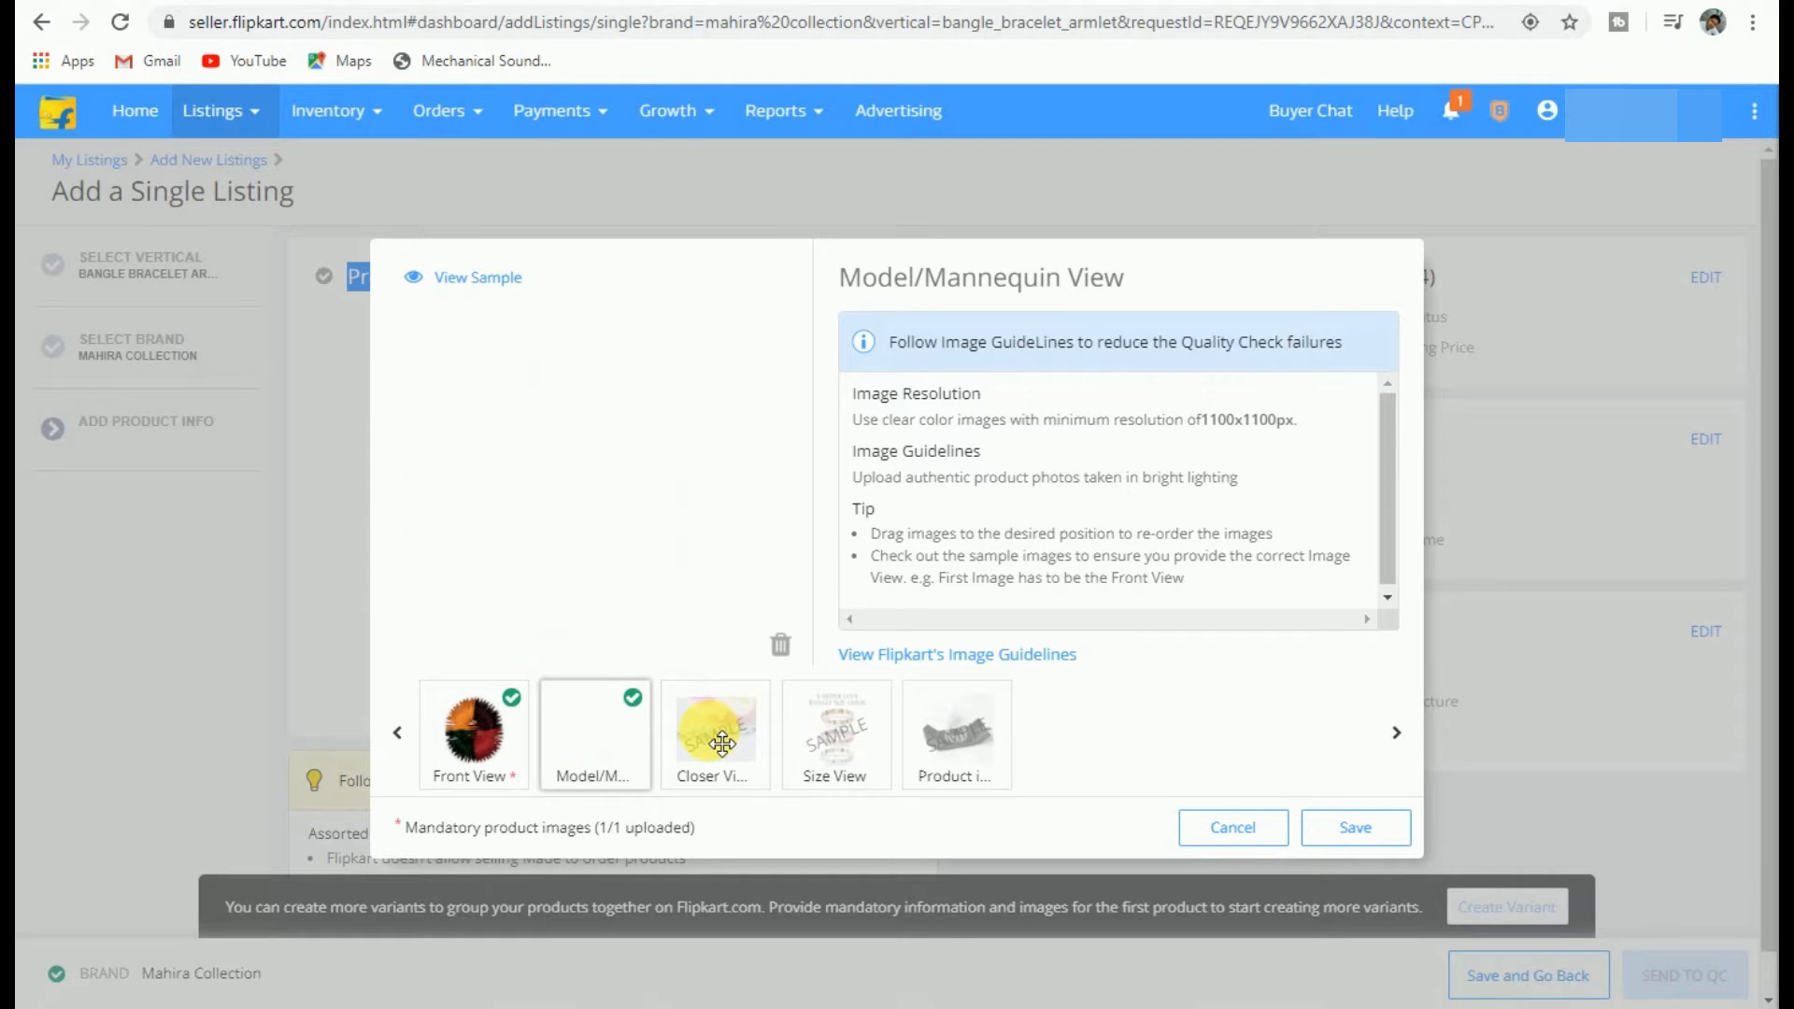
Step: Upload the Closer and Size view photos, then save the four product photos
{"action": "left_click", "coordinate": [722, 743]}
{"action": "left_click", "coordinate": [619, 634]}
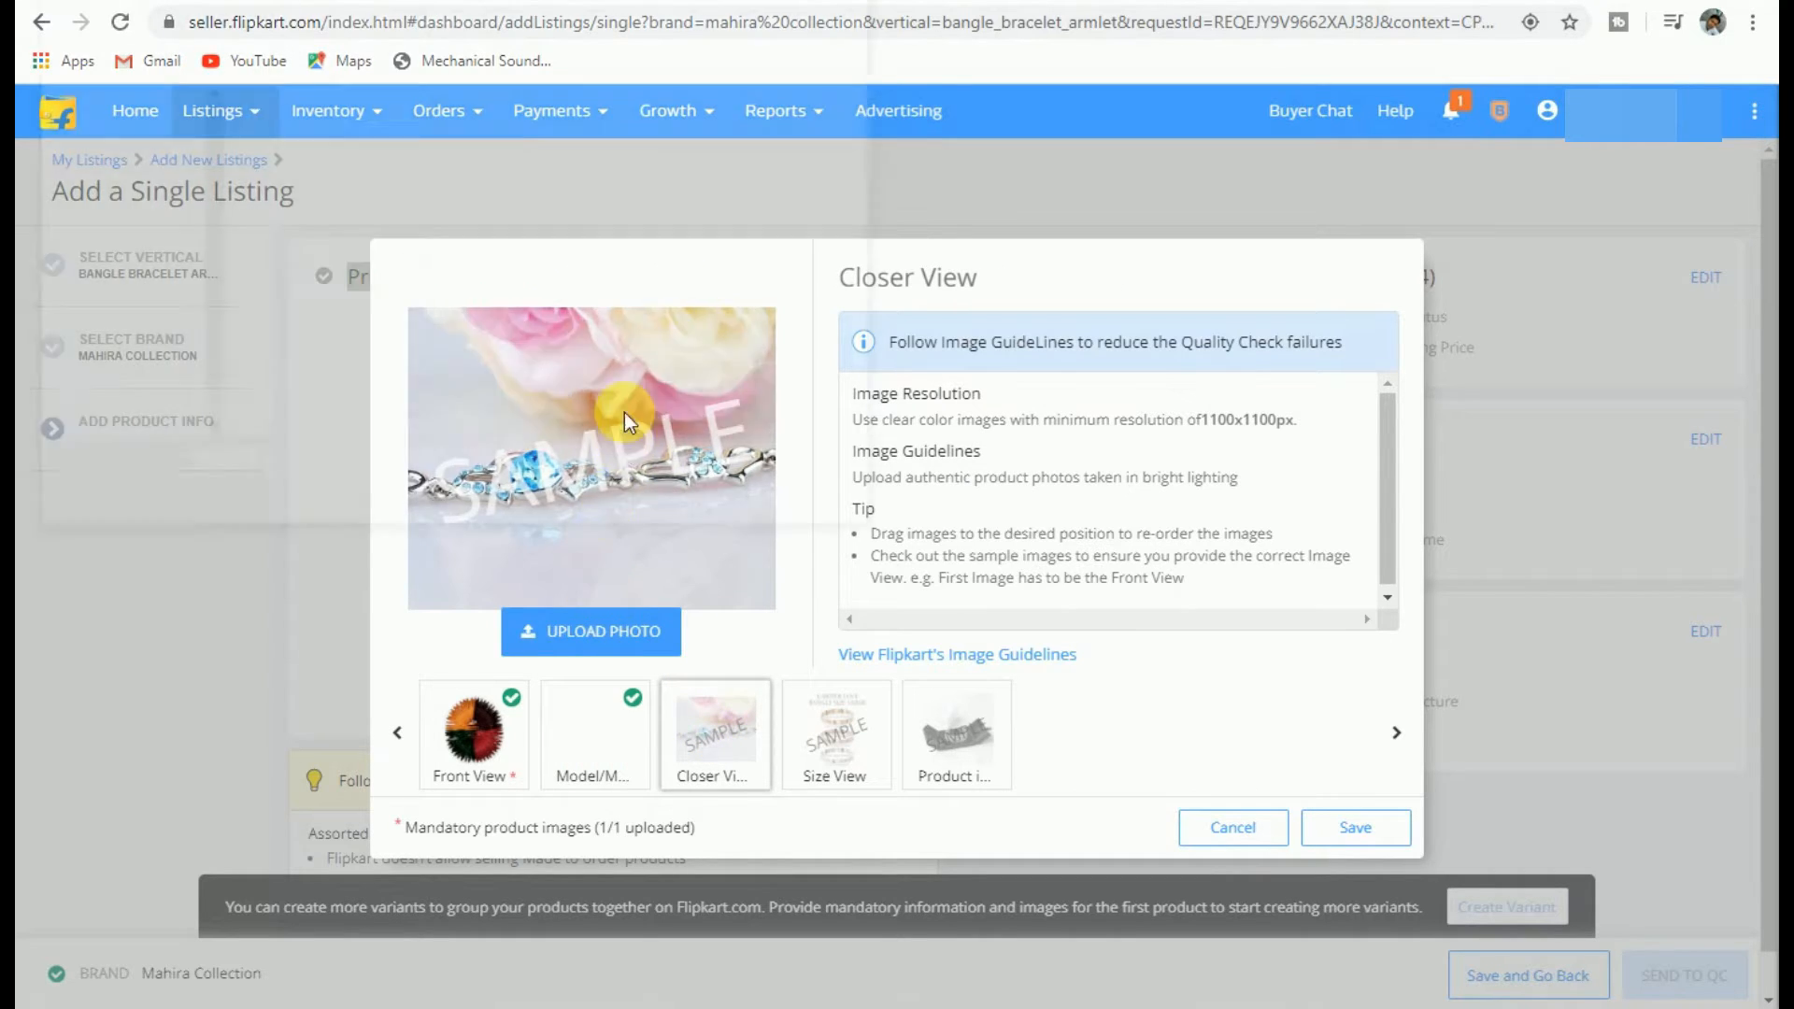
{"action": "left_click", "coordinate": [553, 206]}
{"action": "left_click", "coordinate": [688, 505]}
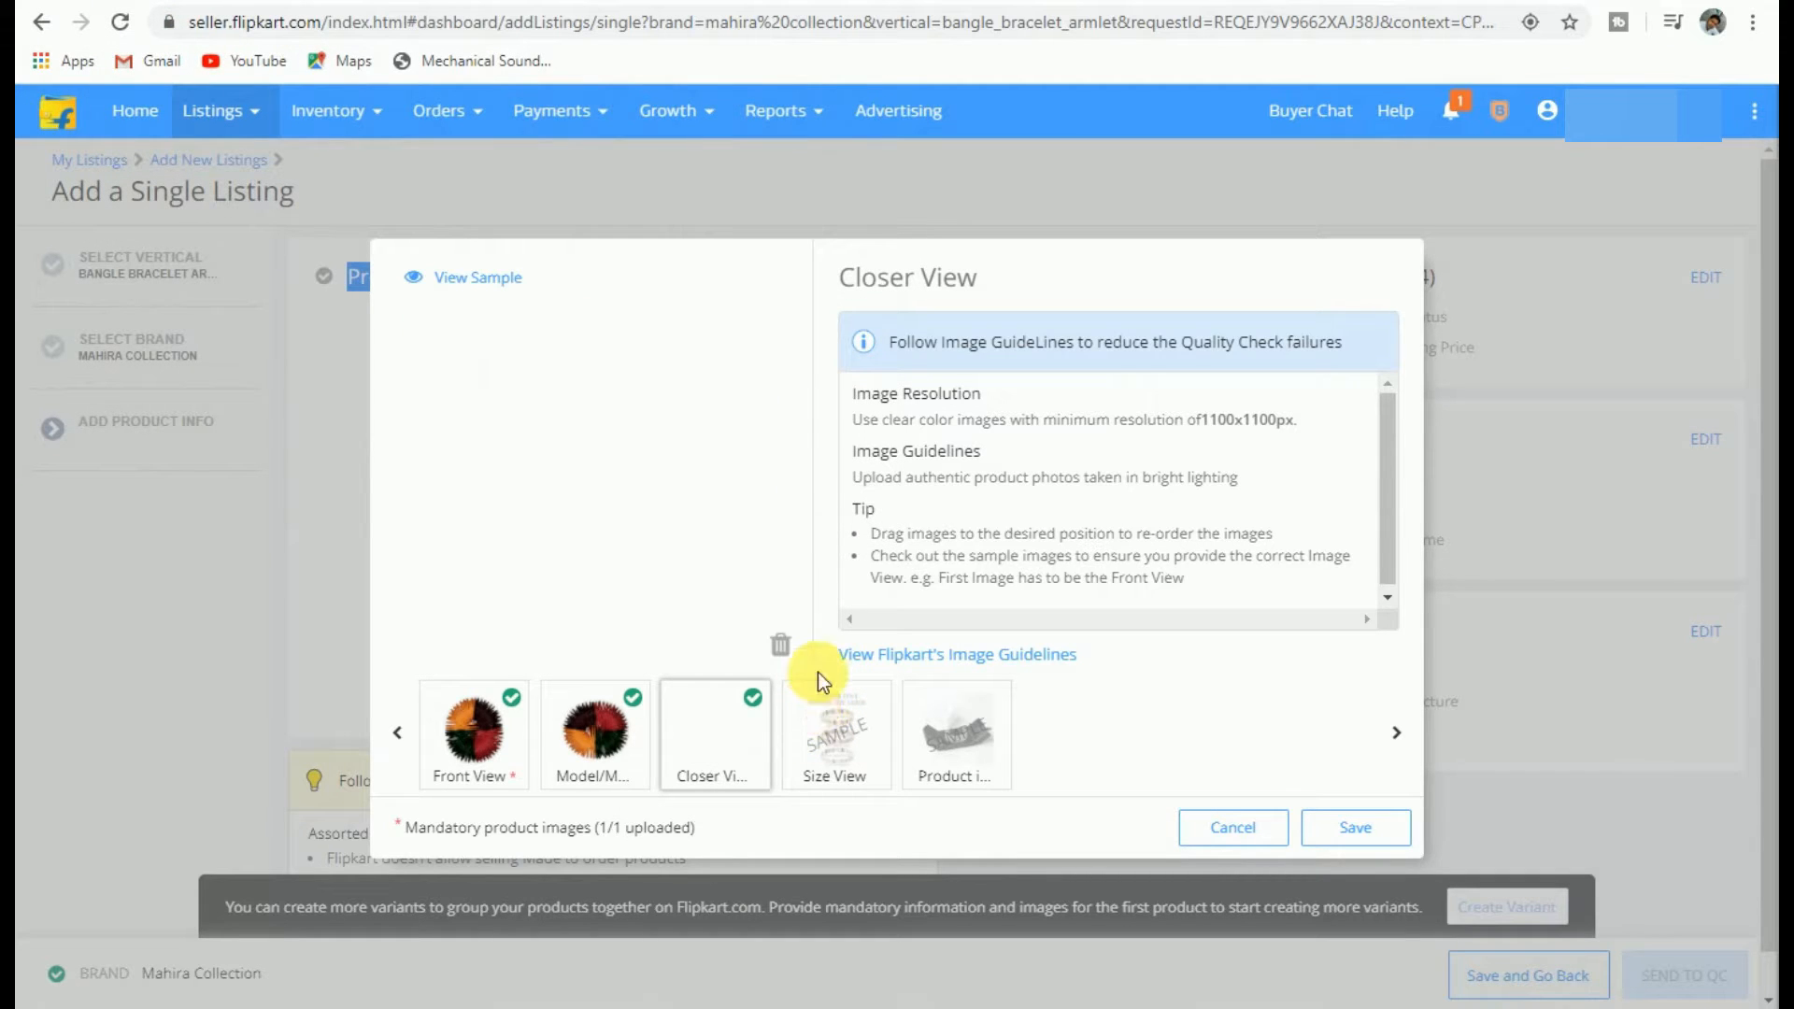
{"action": "left_click", "coordinate": [831, 722]}
{"action": "left_click", "coordinate": [622, 632]}
{"action": "left_click", "coordinate": [309, 166]}
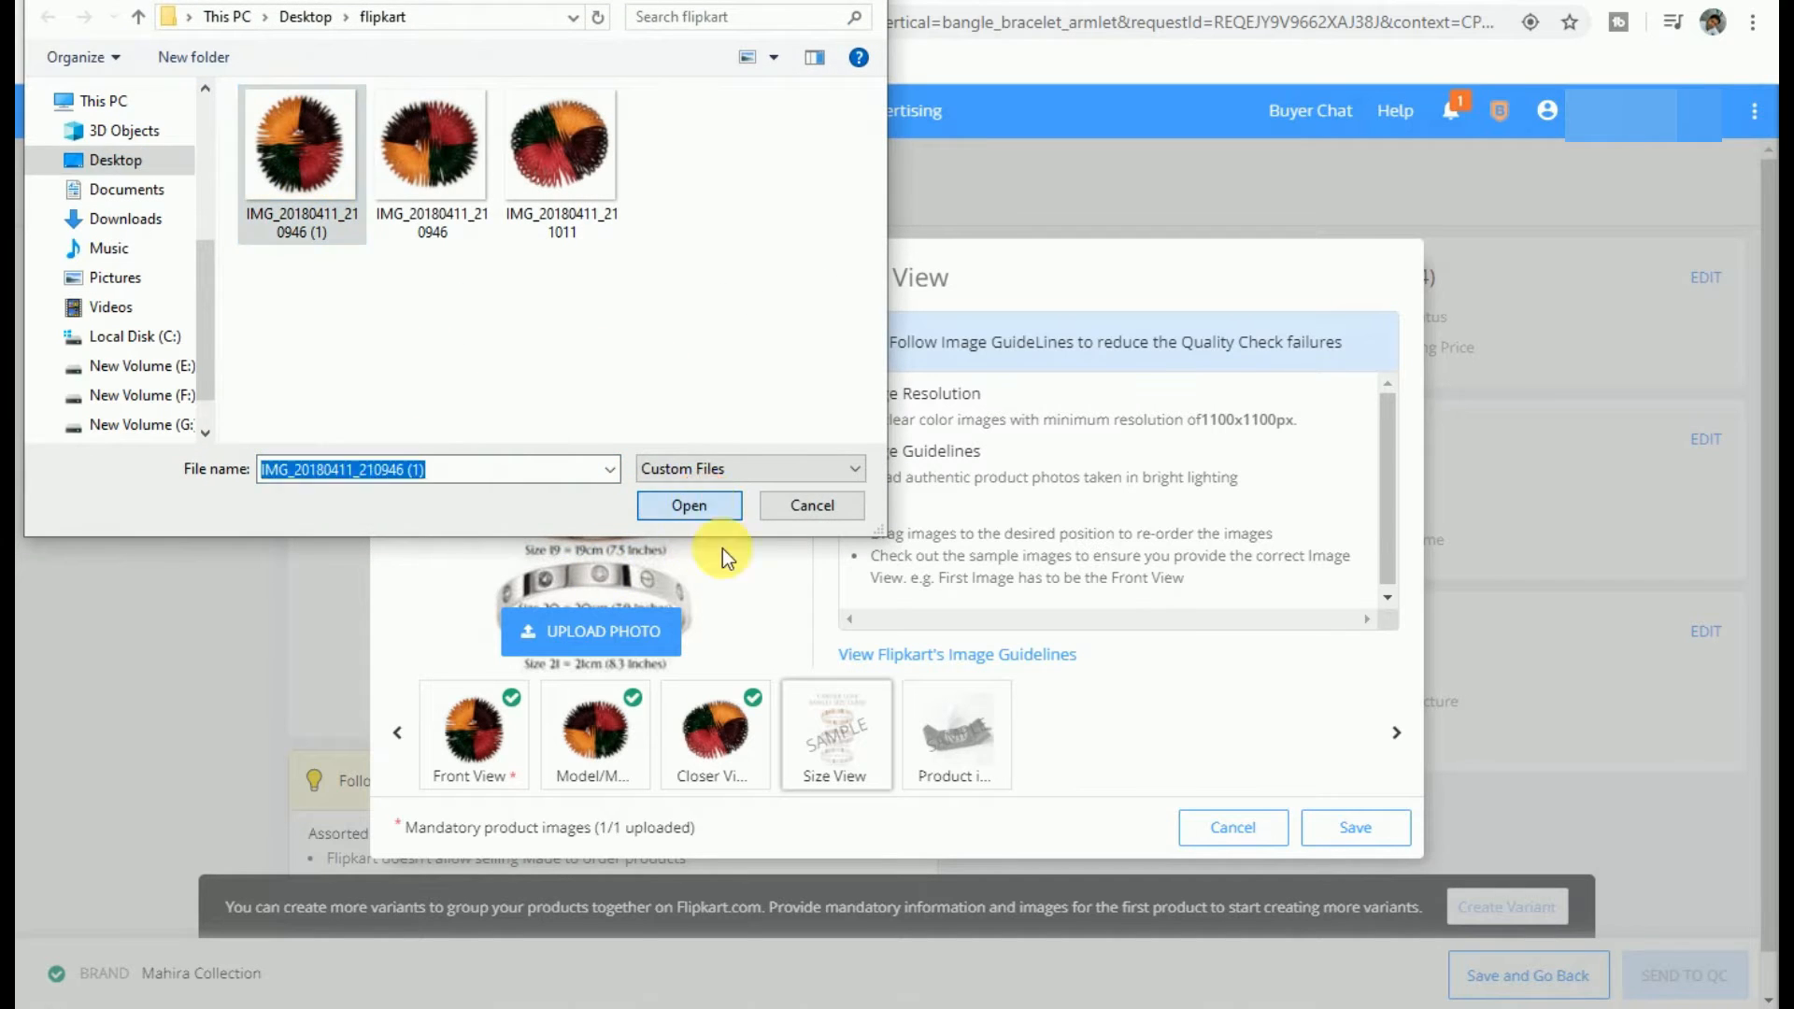
{"action": "left_click", "coordinate": [702, 499]}
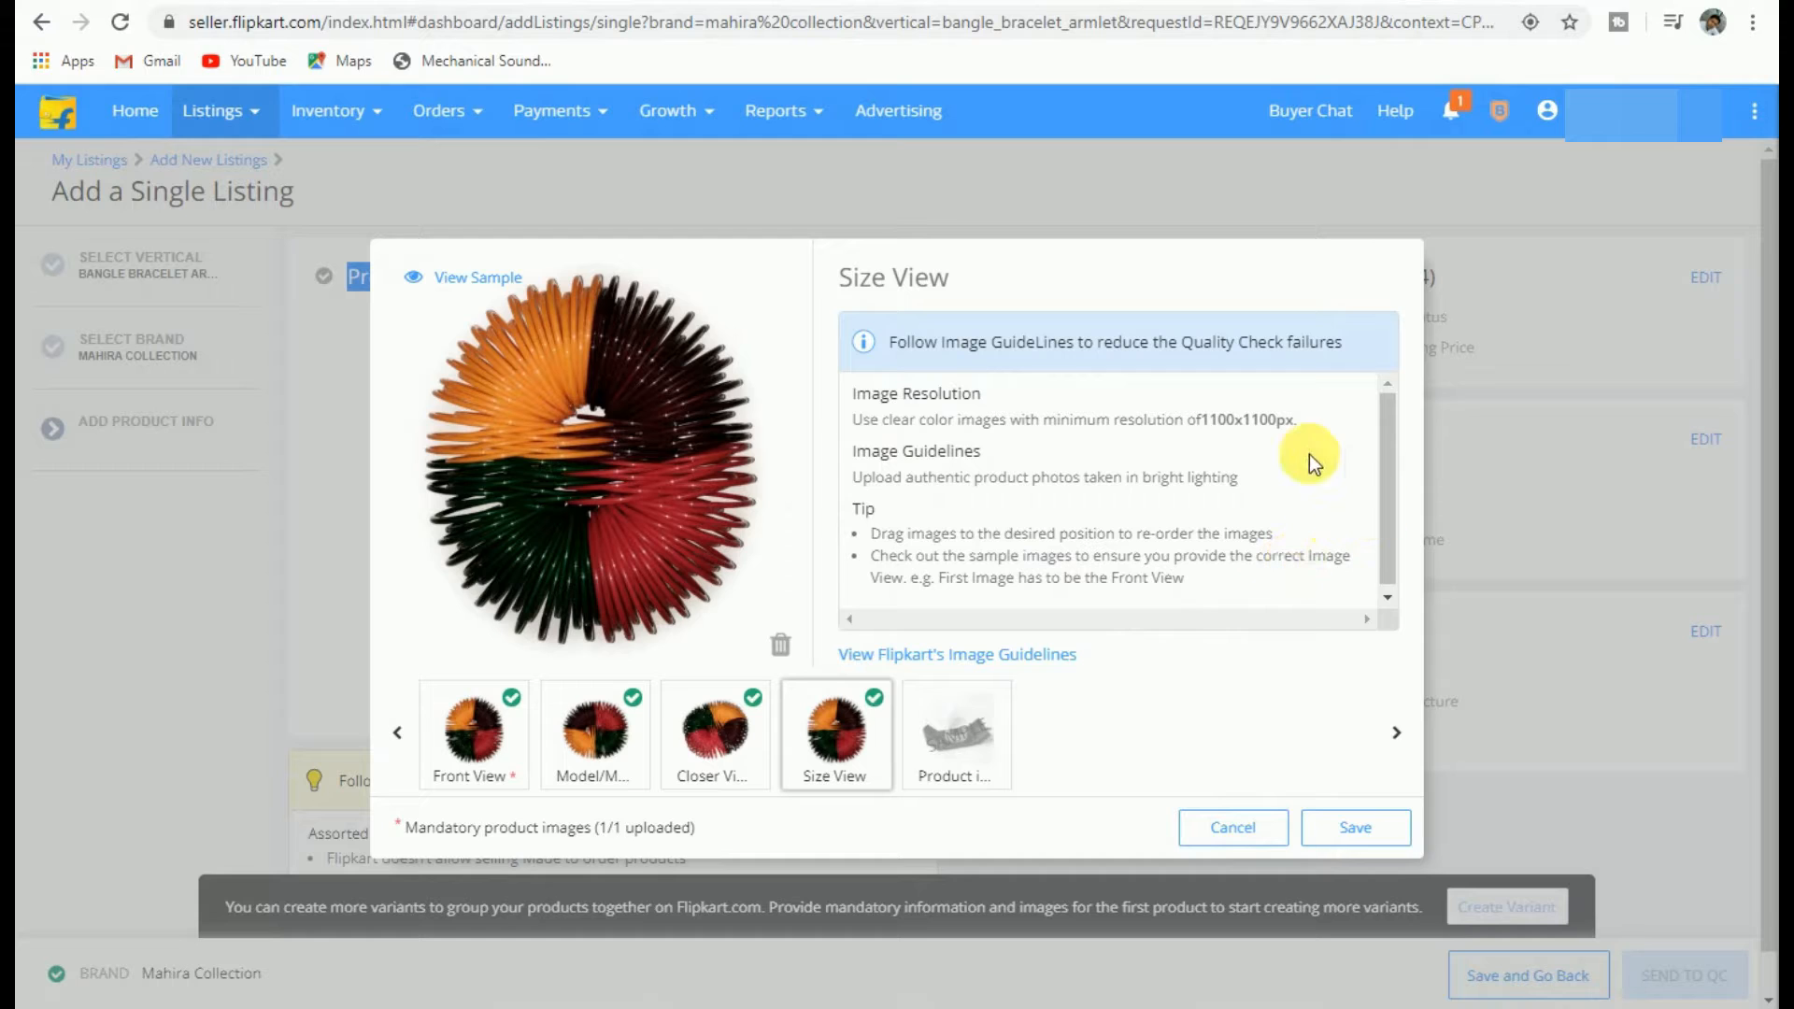
{"action": "left_click_drag", "start_coordinate": [852, 420], "coordinate": [1298, 420]}
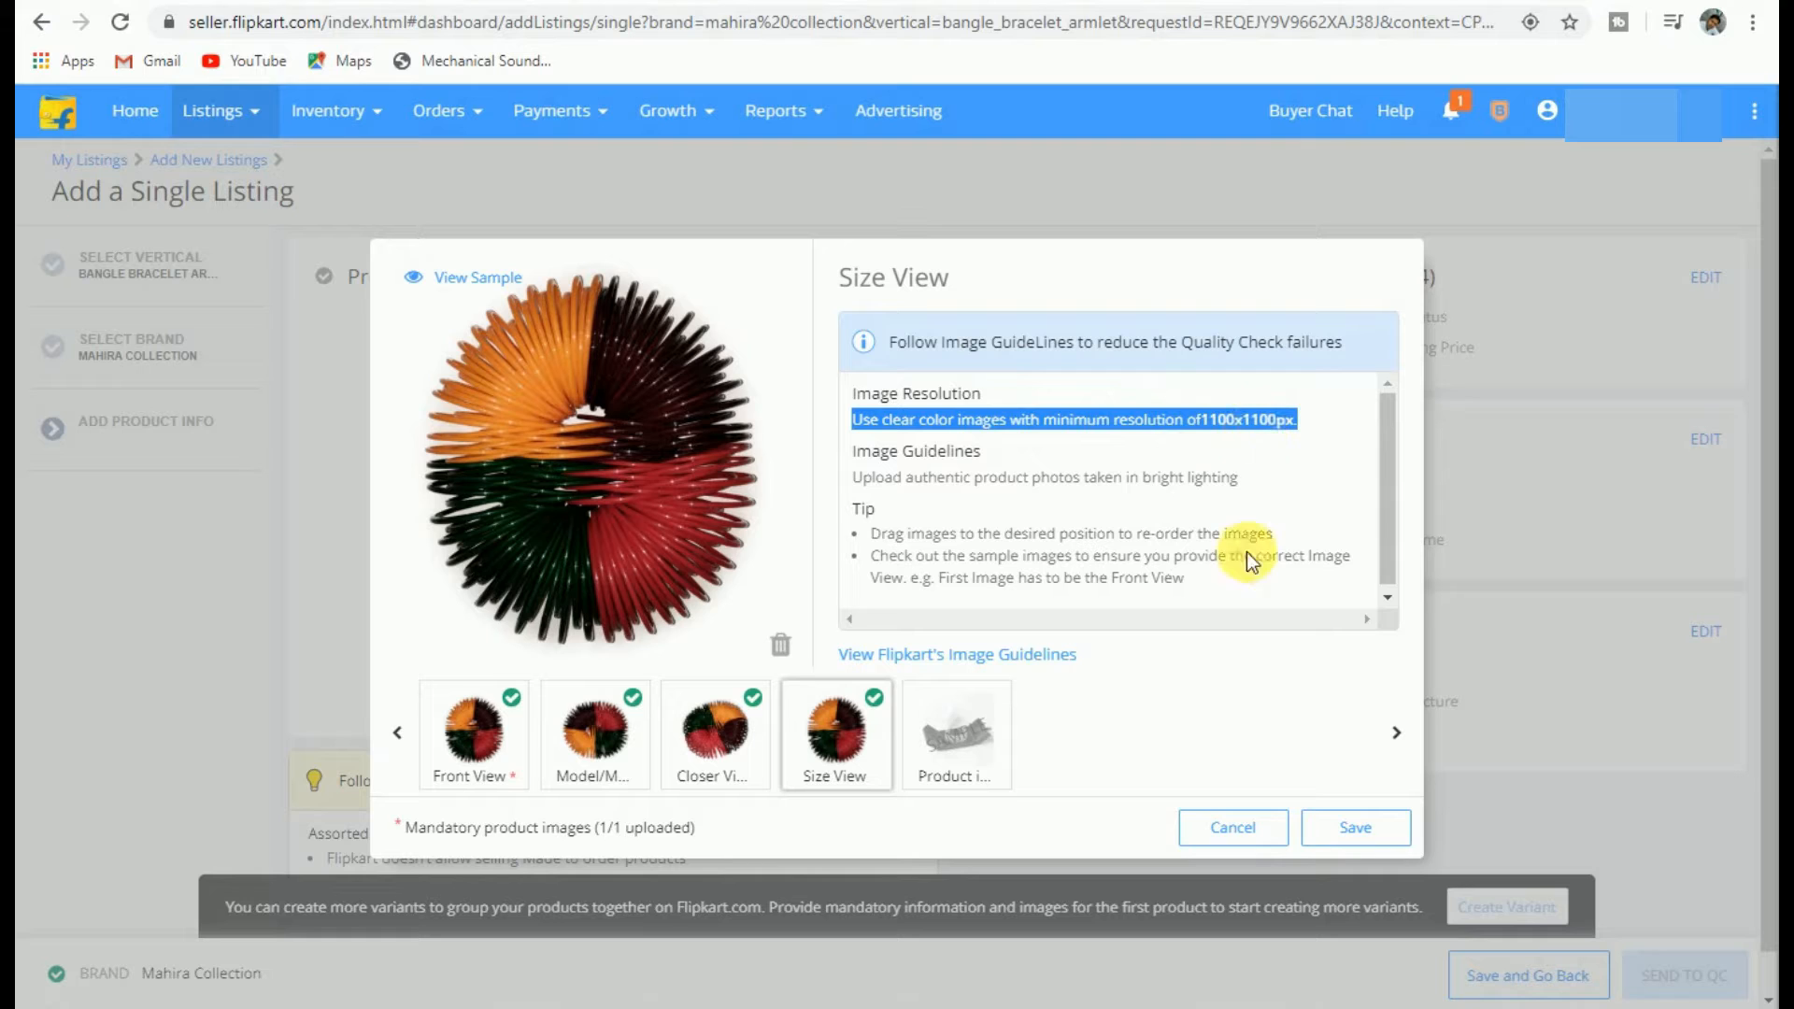
{"action": "left_click", "coordinate": [1345, 828]}
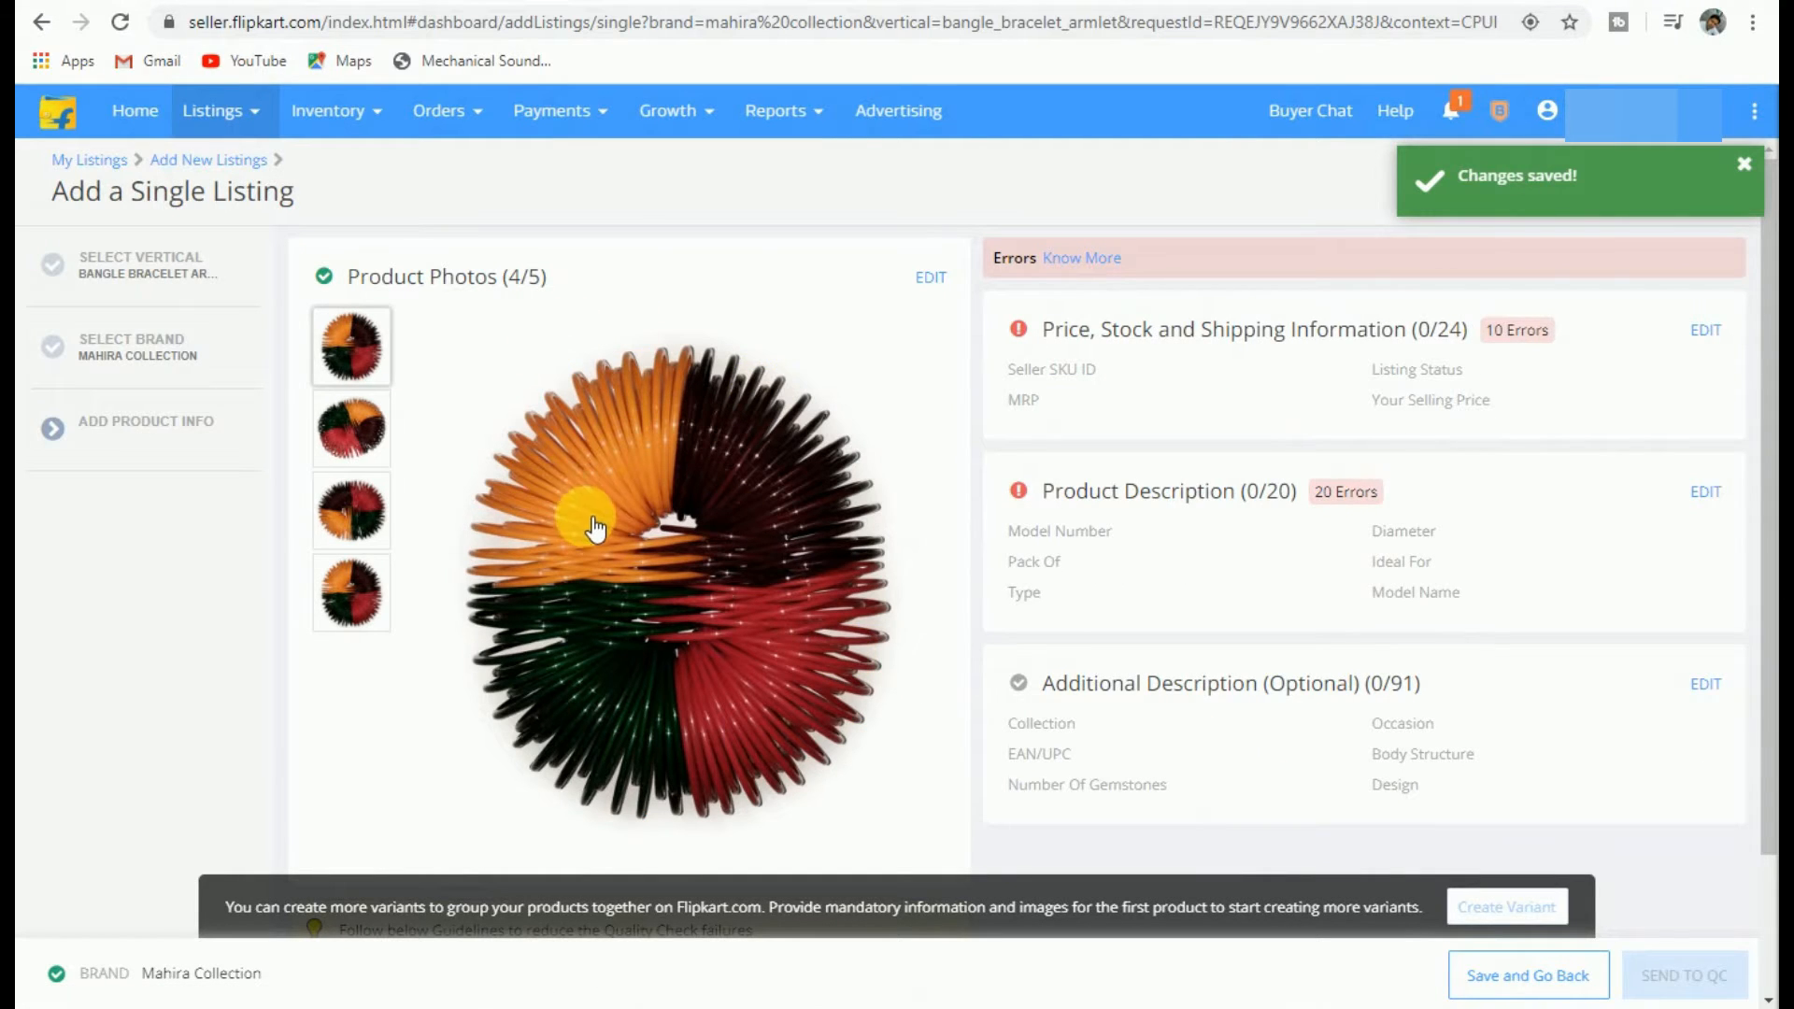
Step: Preview the four uploaded photos and open the Price, Stock and Shipping form
{"action": "left_click", "coordinate": [359, 422]}
{"action": "left_click", "coordinate": [352, 507]}
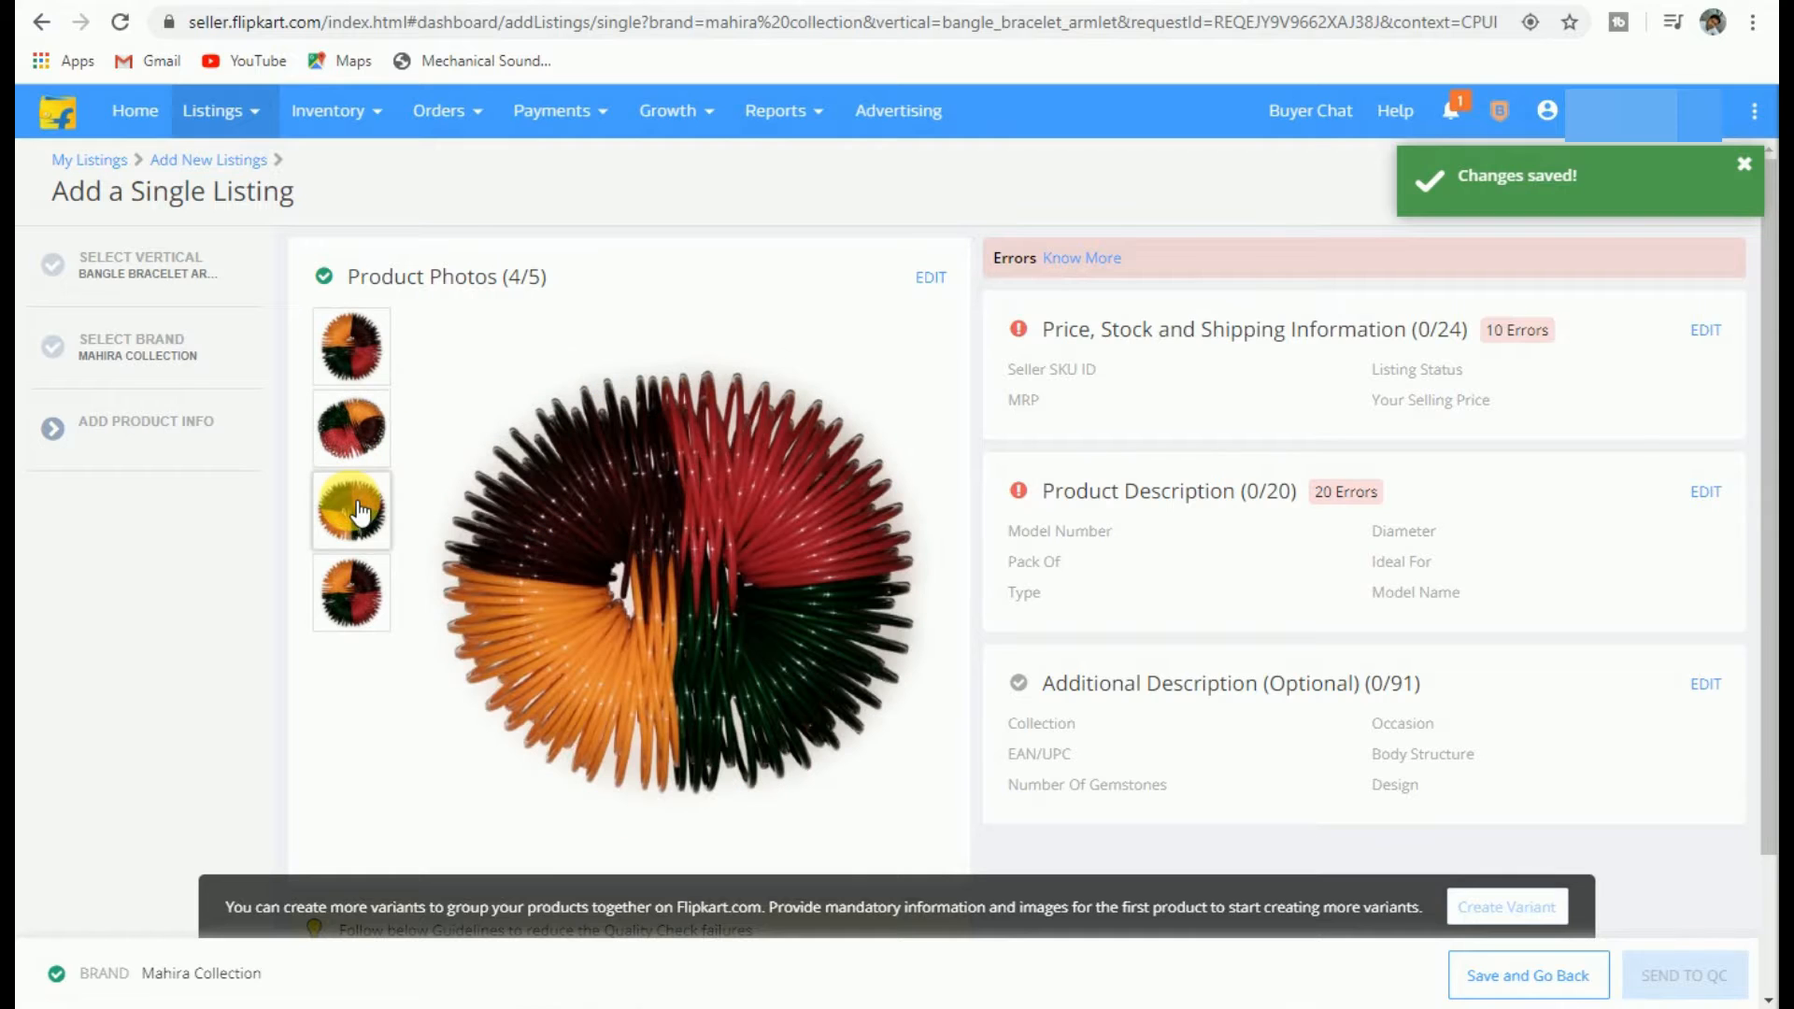
{"action": "left_click", "coordinate": [356, 596]}
{"action": "left_click", "coordinate": [352, 341]}
{"action": "left_click", "coordinate": [360, 425]}
{"action": "left_click", "coordinate": [352, 509]}
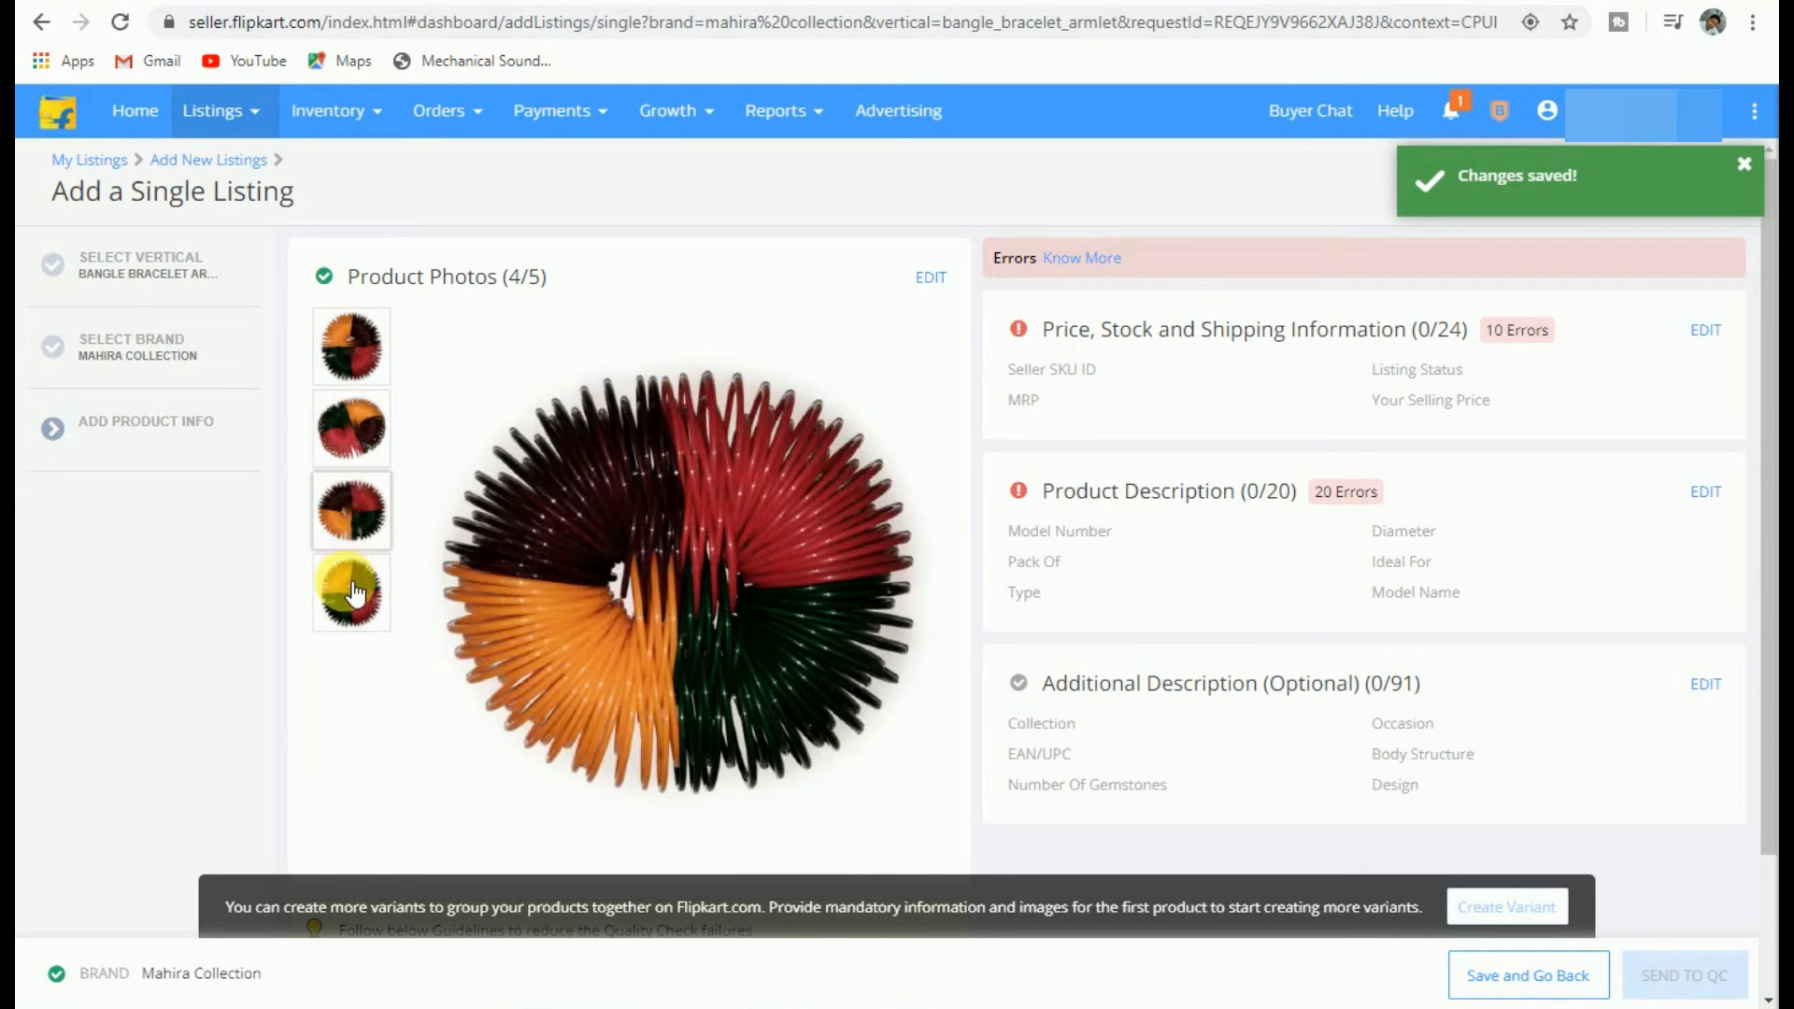
{"action": "left_click", "coordinate": [354, 591]}
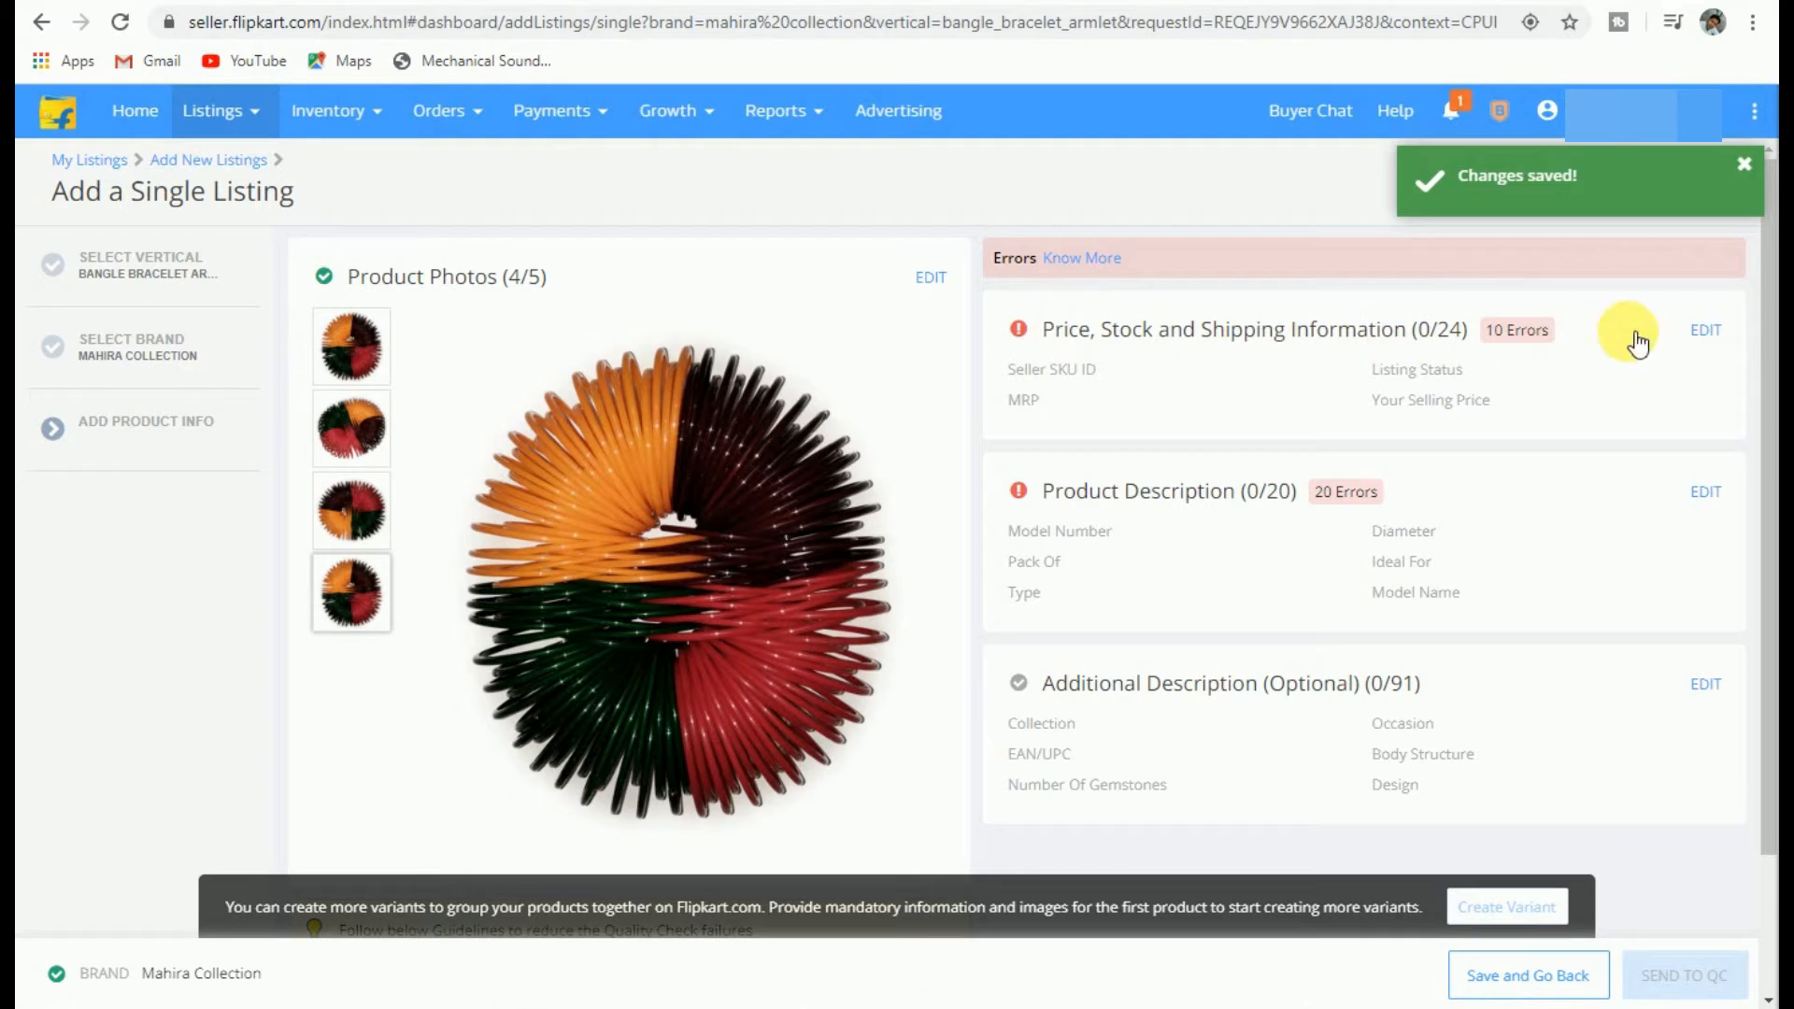
{"action": "left_click", "coordinate": [1724, 332]}
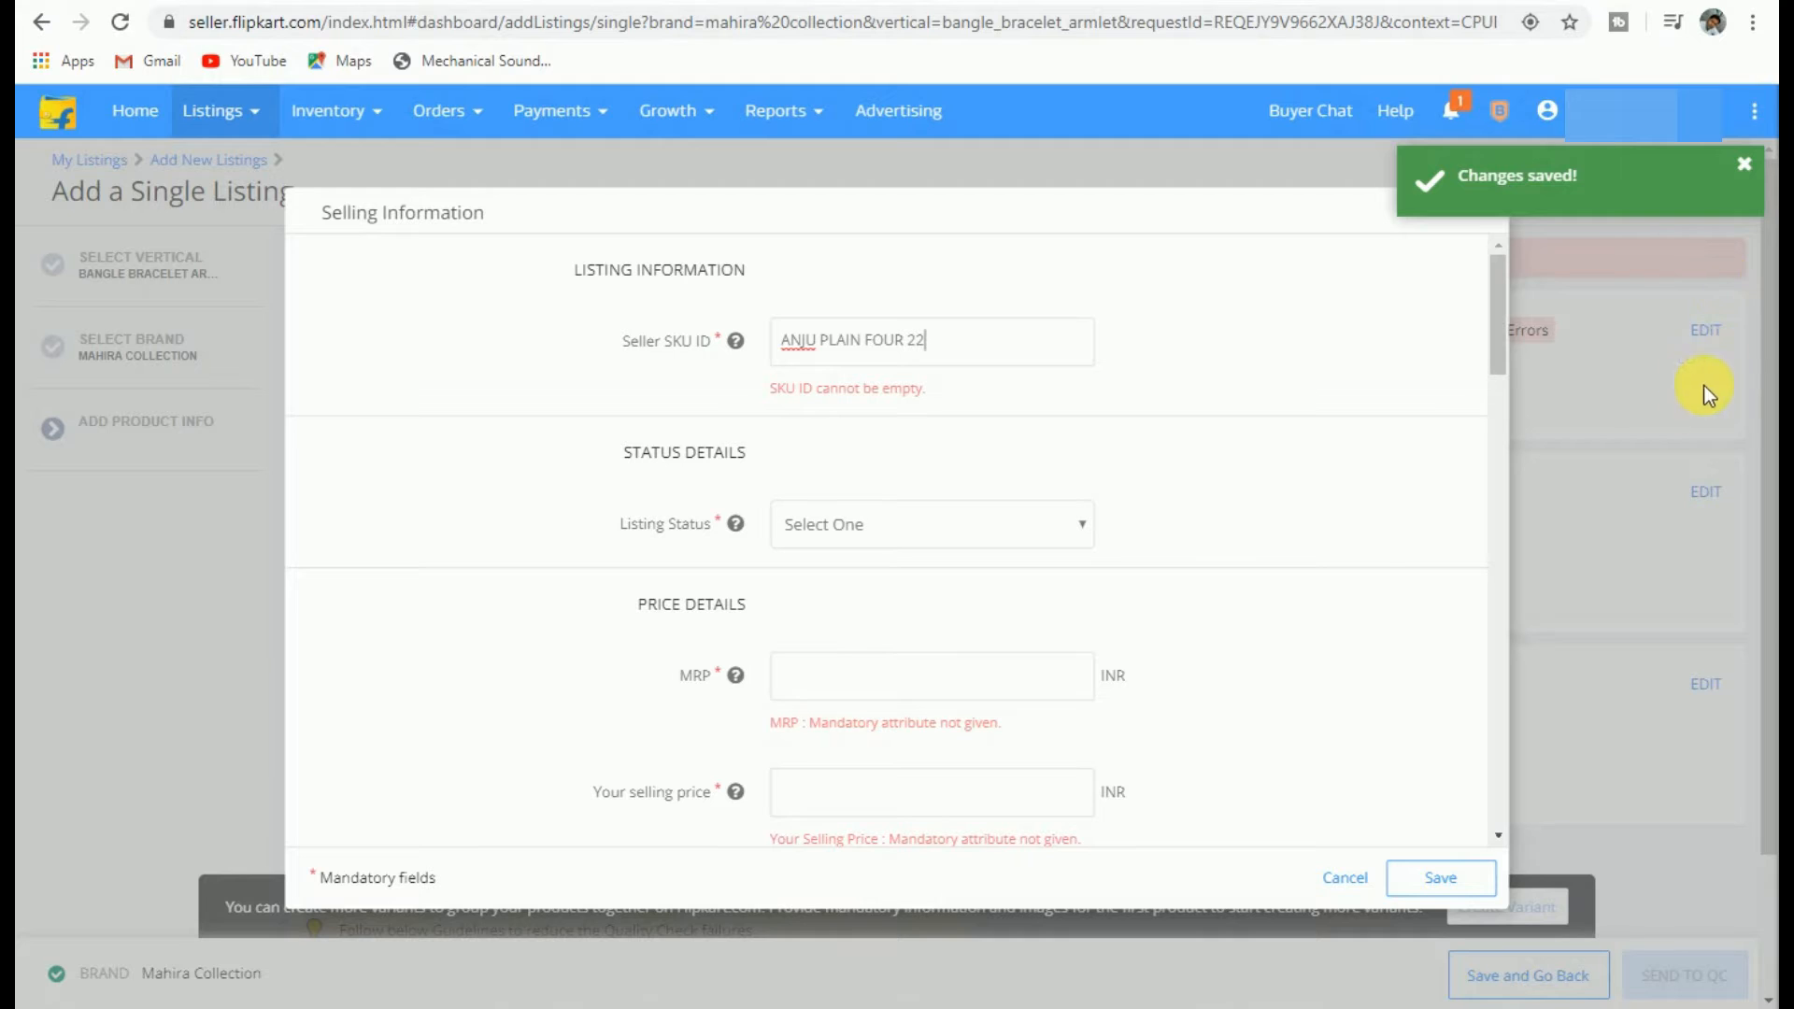
Step: Set listing status Active, MRP 599, selling price 499 and Seller fulfilment
{"action": "left_click", "coordinate": [848, 519]}
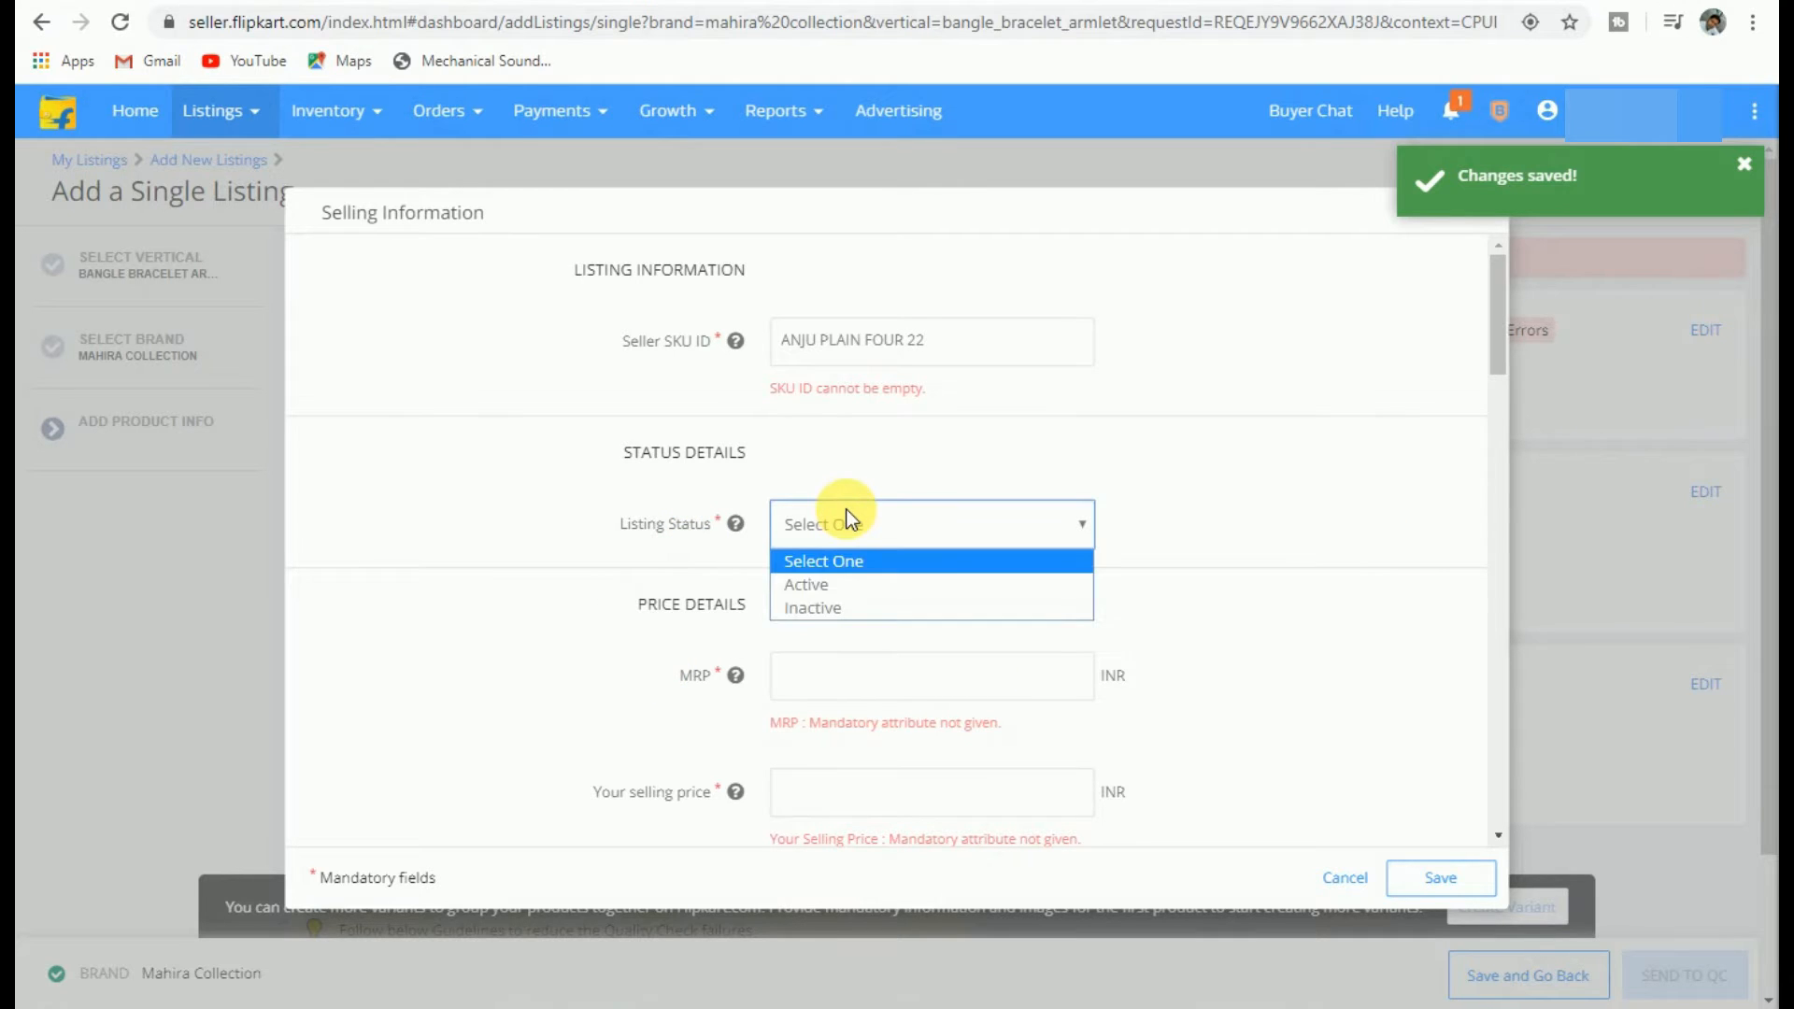
{"action": "left_click", "coordinate": [815, 578]}
{"action": "scroll", "coordinate": [820, 552], "scroll_direction": "down", "scroll_amount": 1}
{"action": "scroll", "coordinate": [820, 552], "scroll_direction": "down", "scroll_amount": 1}
{"action": "left_click", "coordinate": [866, 440]}
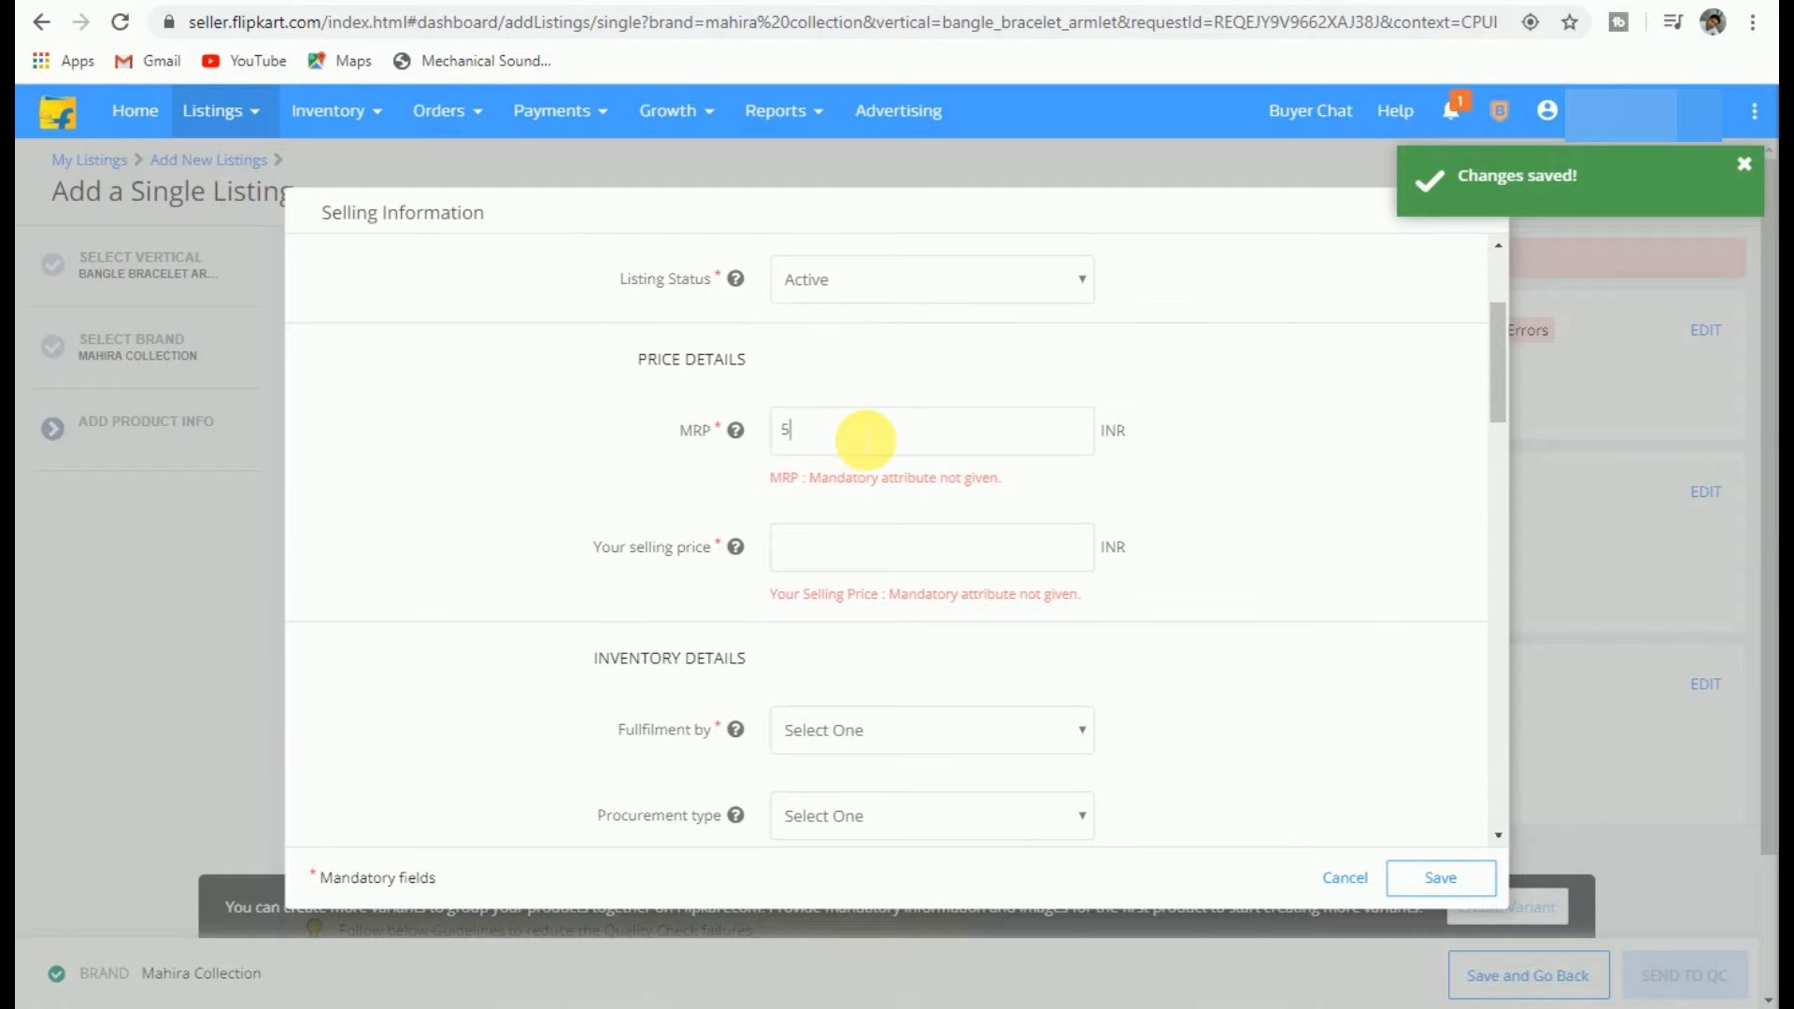
{"action": "left_click", "coordinate": [824, 565]}
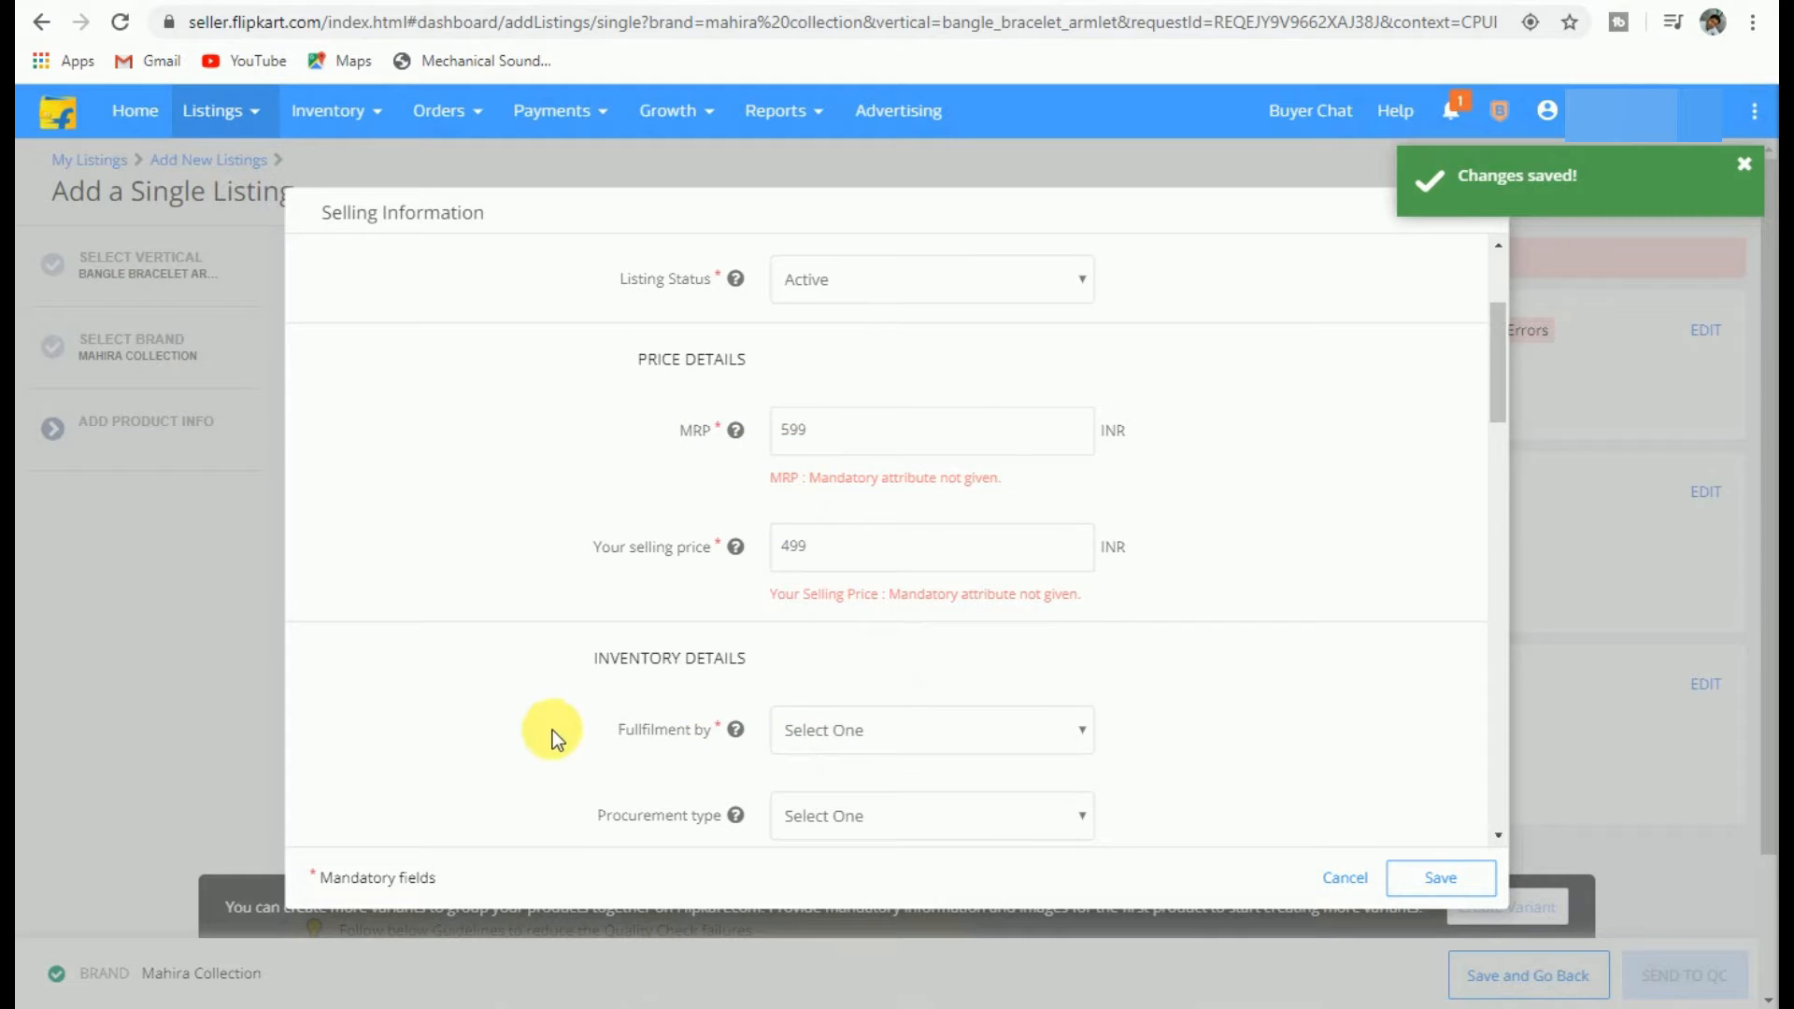
{"action": "left_click", "coordinate": [899, 731]}
{"action": "left_click", "coordinate": [851, 799]}
{"action": "left_click", "coordinate": [864, 730]}
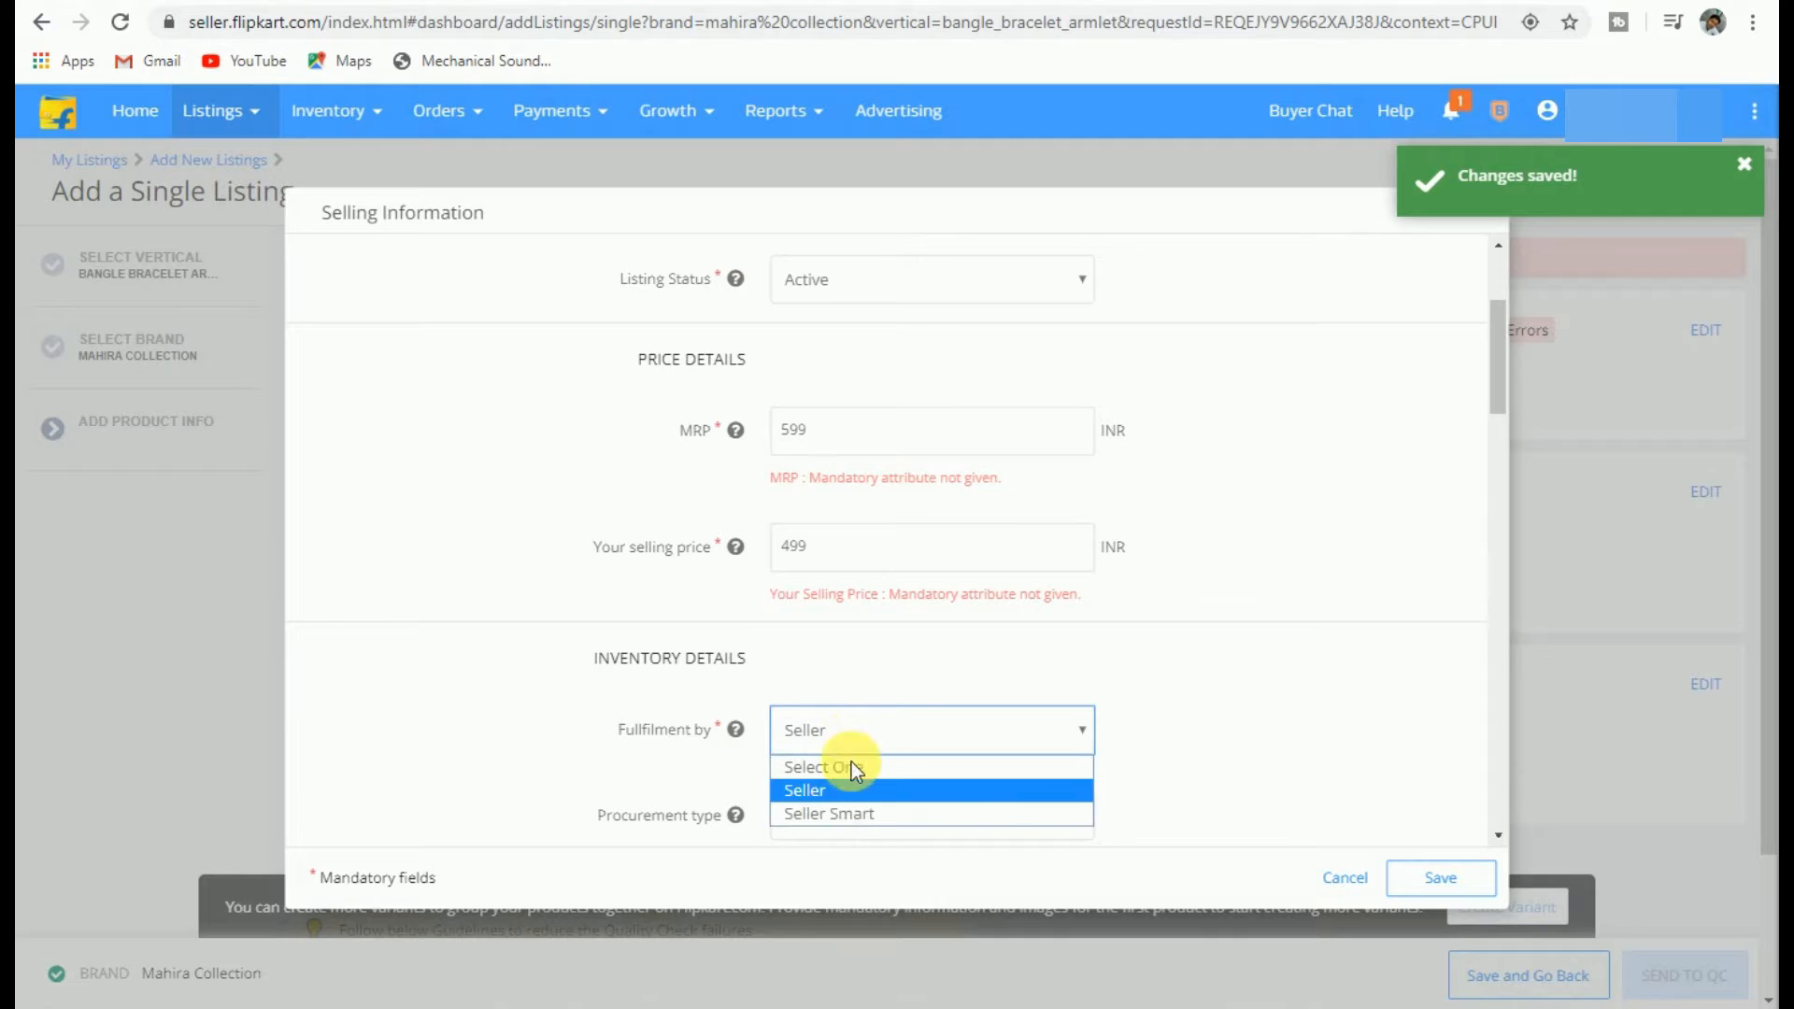
{"action": "left_click", "coordinate": [844, 790]}
Step: Set procurement type Instock, procurement SLA 2 and stock quantity 10
{"action": "scroll", "coordinate": [849, 725], "scroll_direction": "down", "scroll_amount": 1}
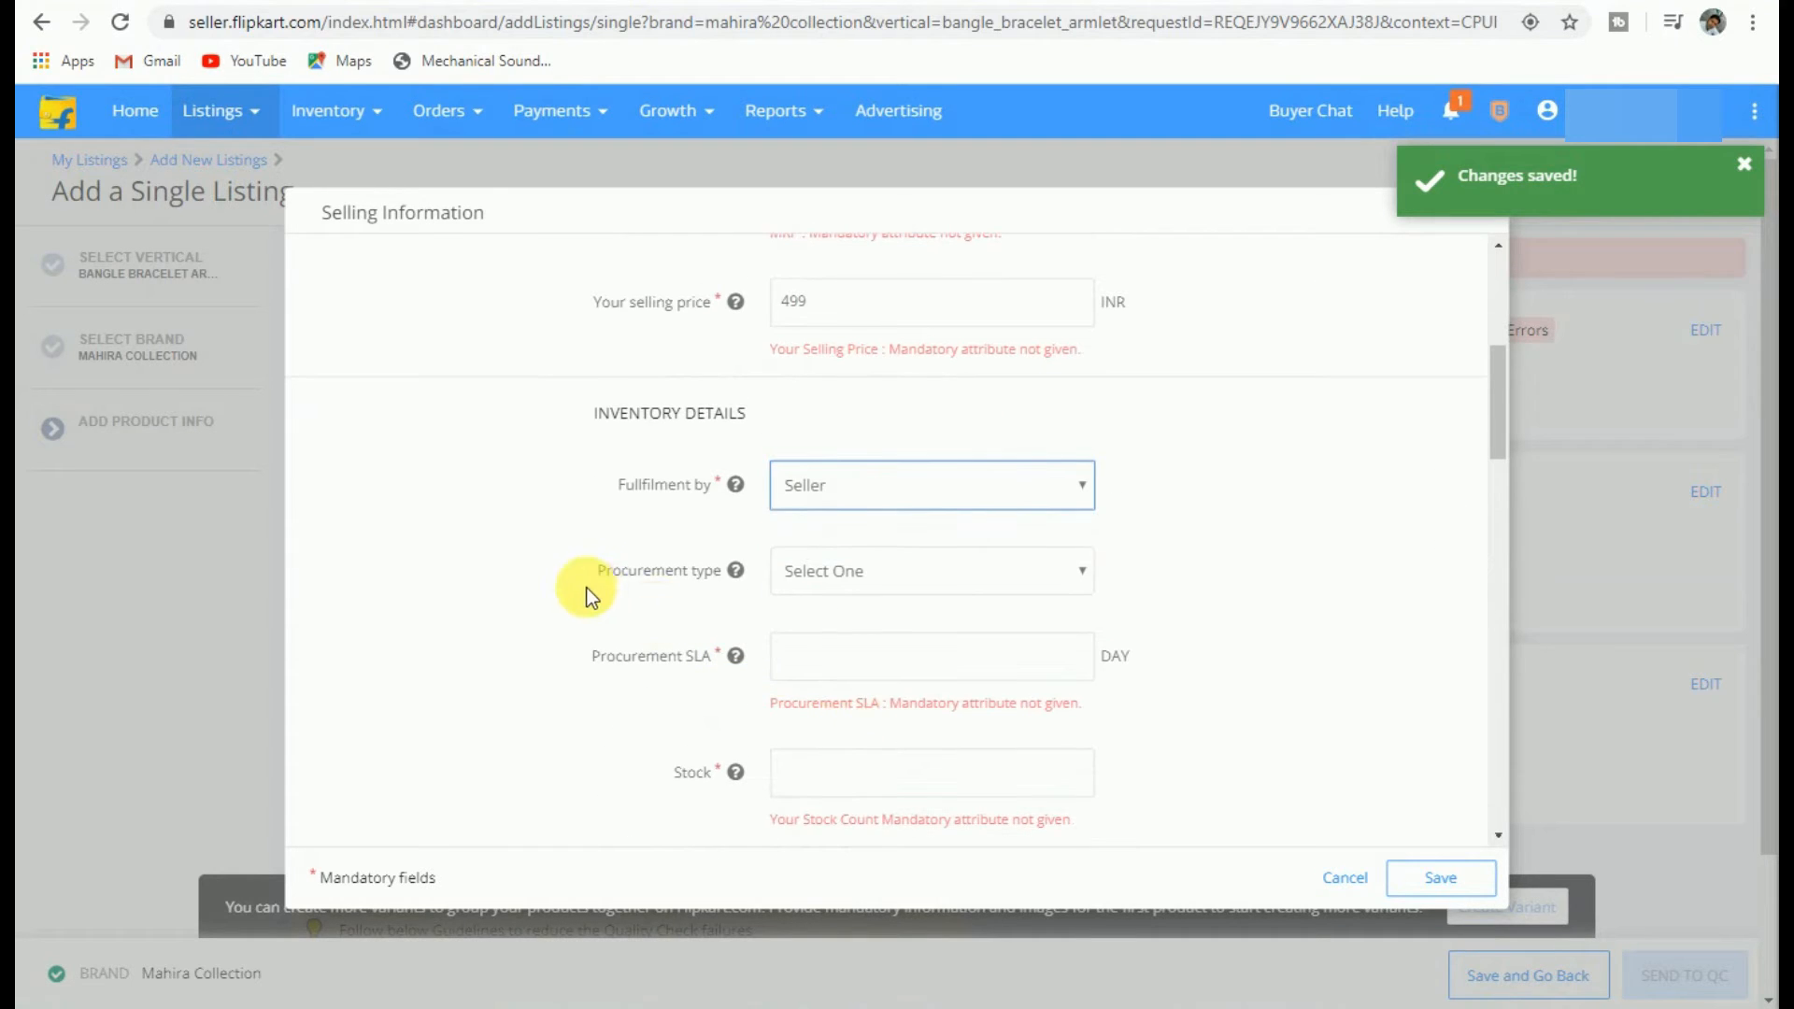
{"action": "left_click", "coordinate": [811, 587]}
{"action": "left_click", "coordinate": [824, 634]}
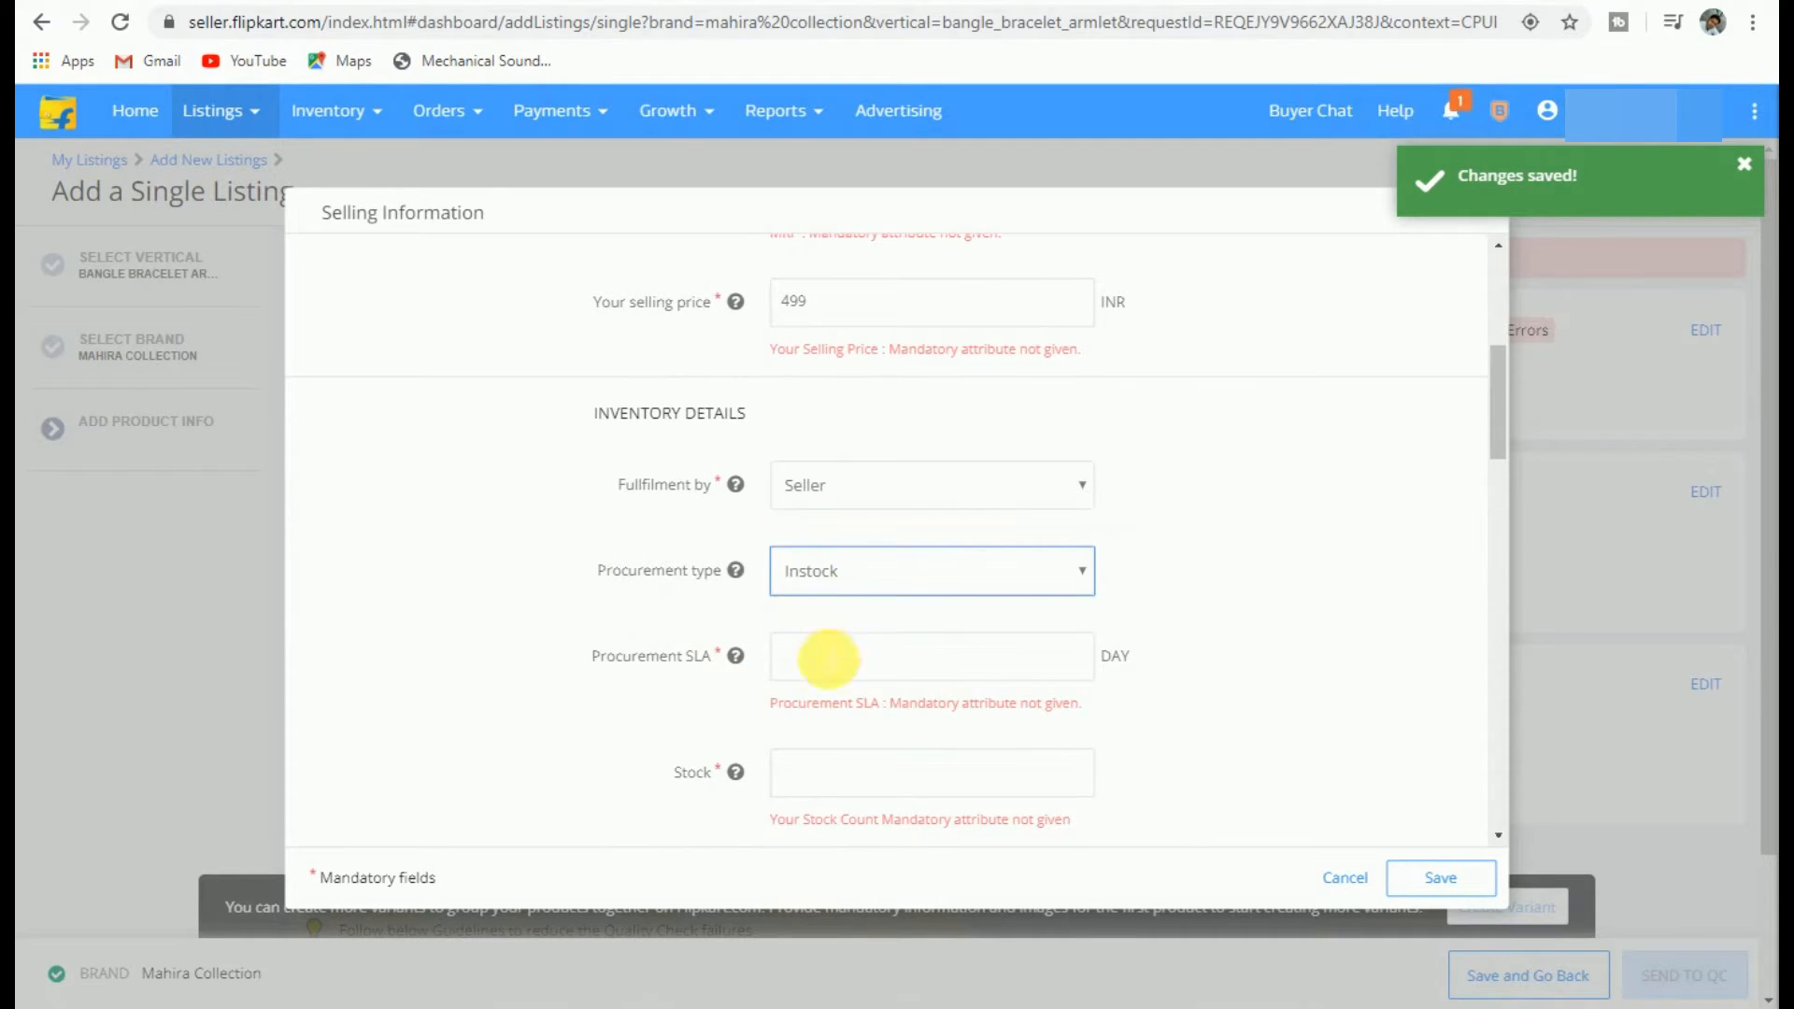
{"action": "left_click", "coordinate": [826, 669]}
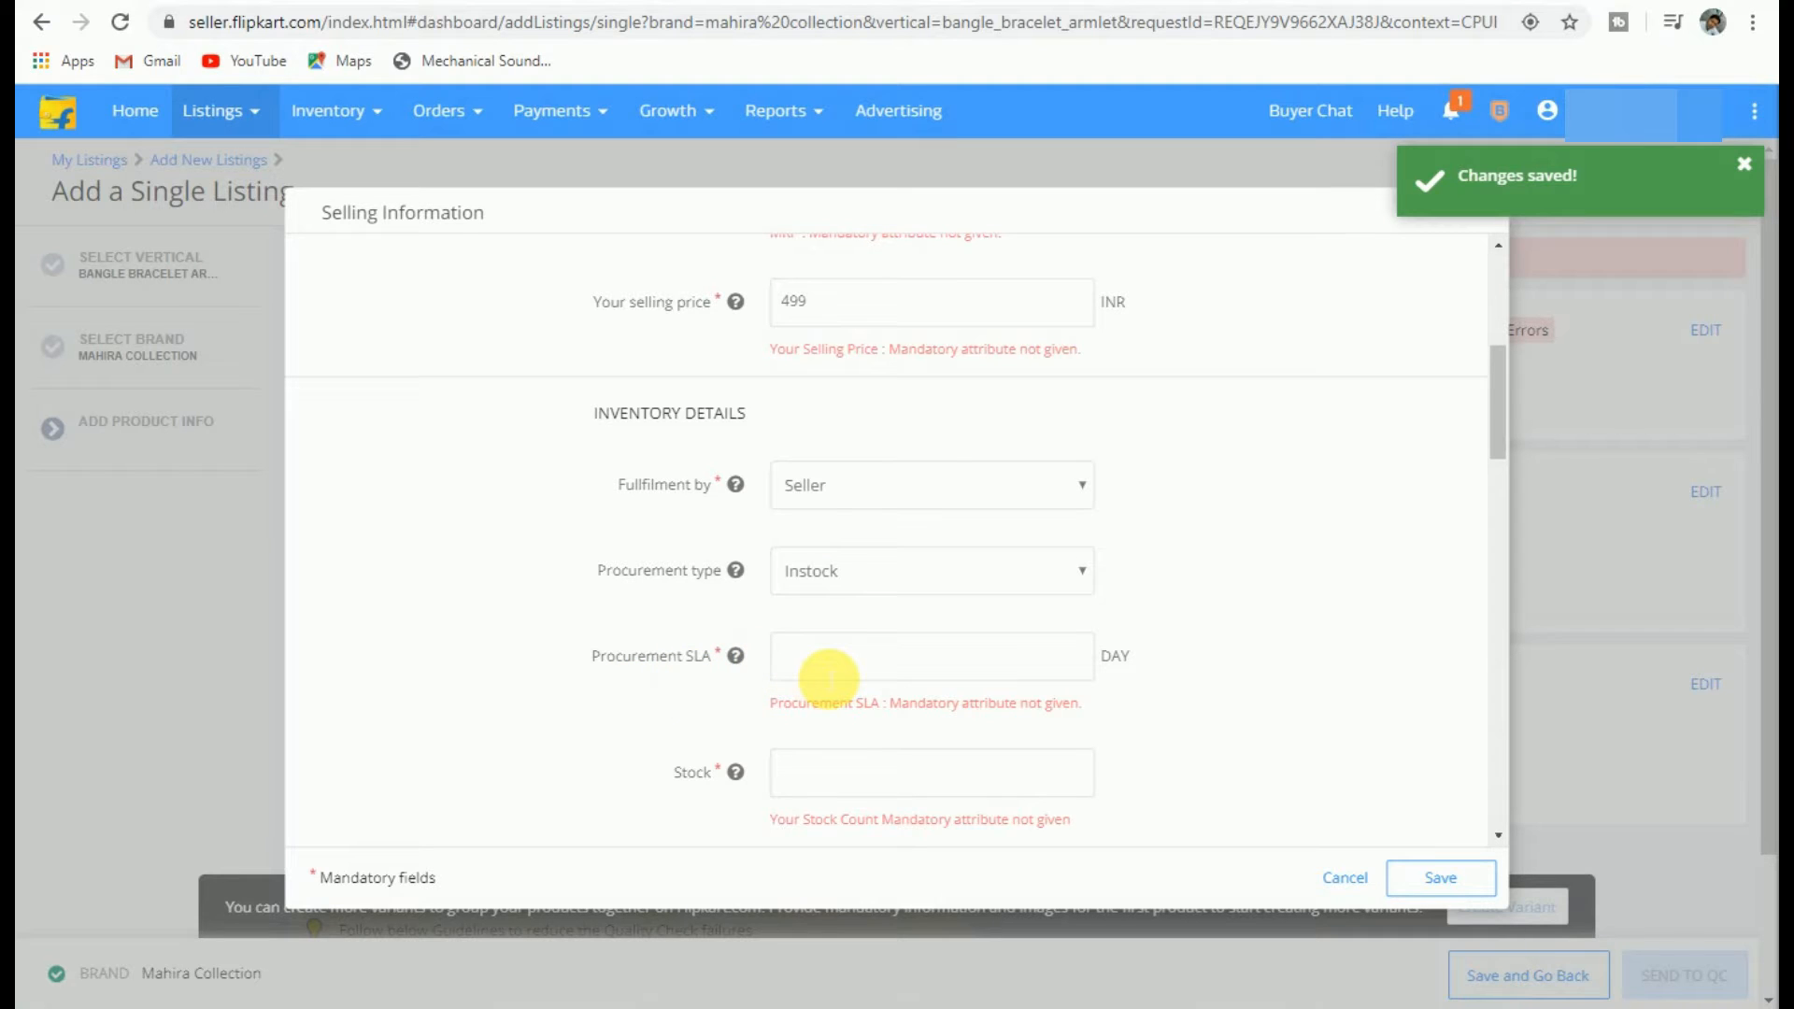
{"action": "type", "text": "1"}
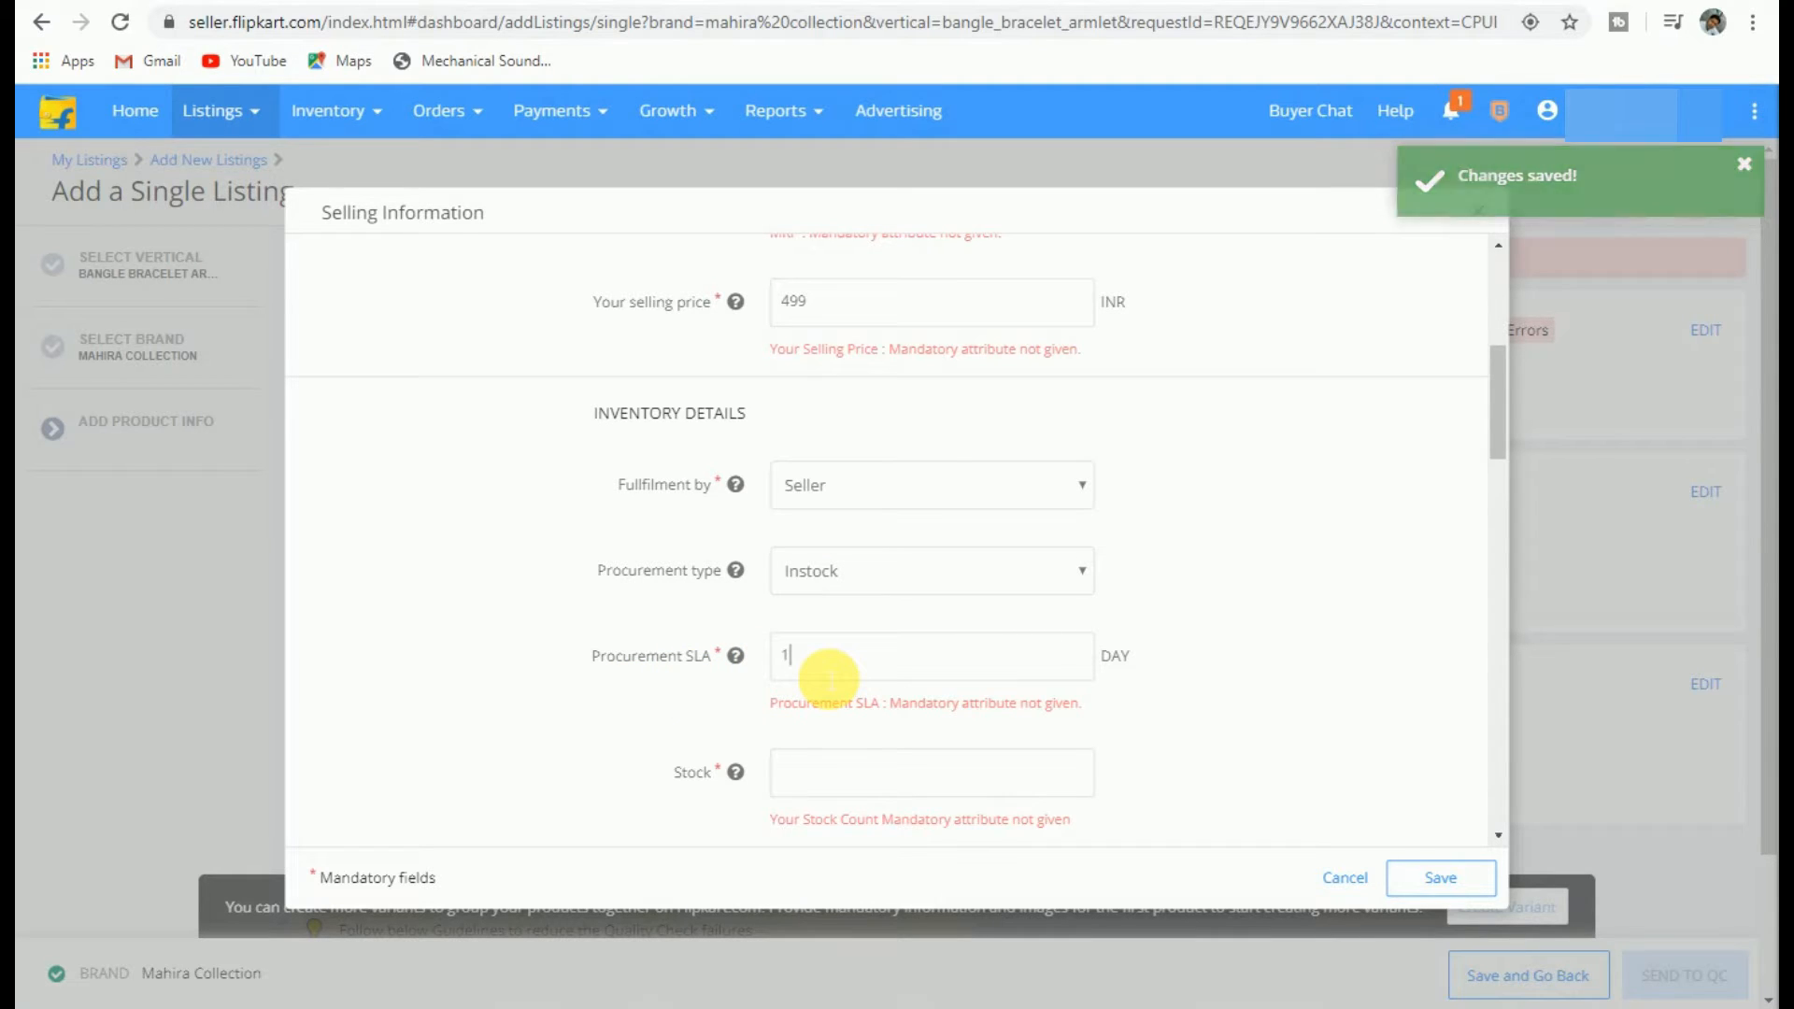
{"action": "key", "text": "BackSpace"}
{"action": "type", "text": "2"}
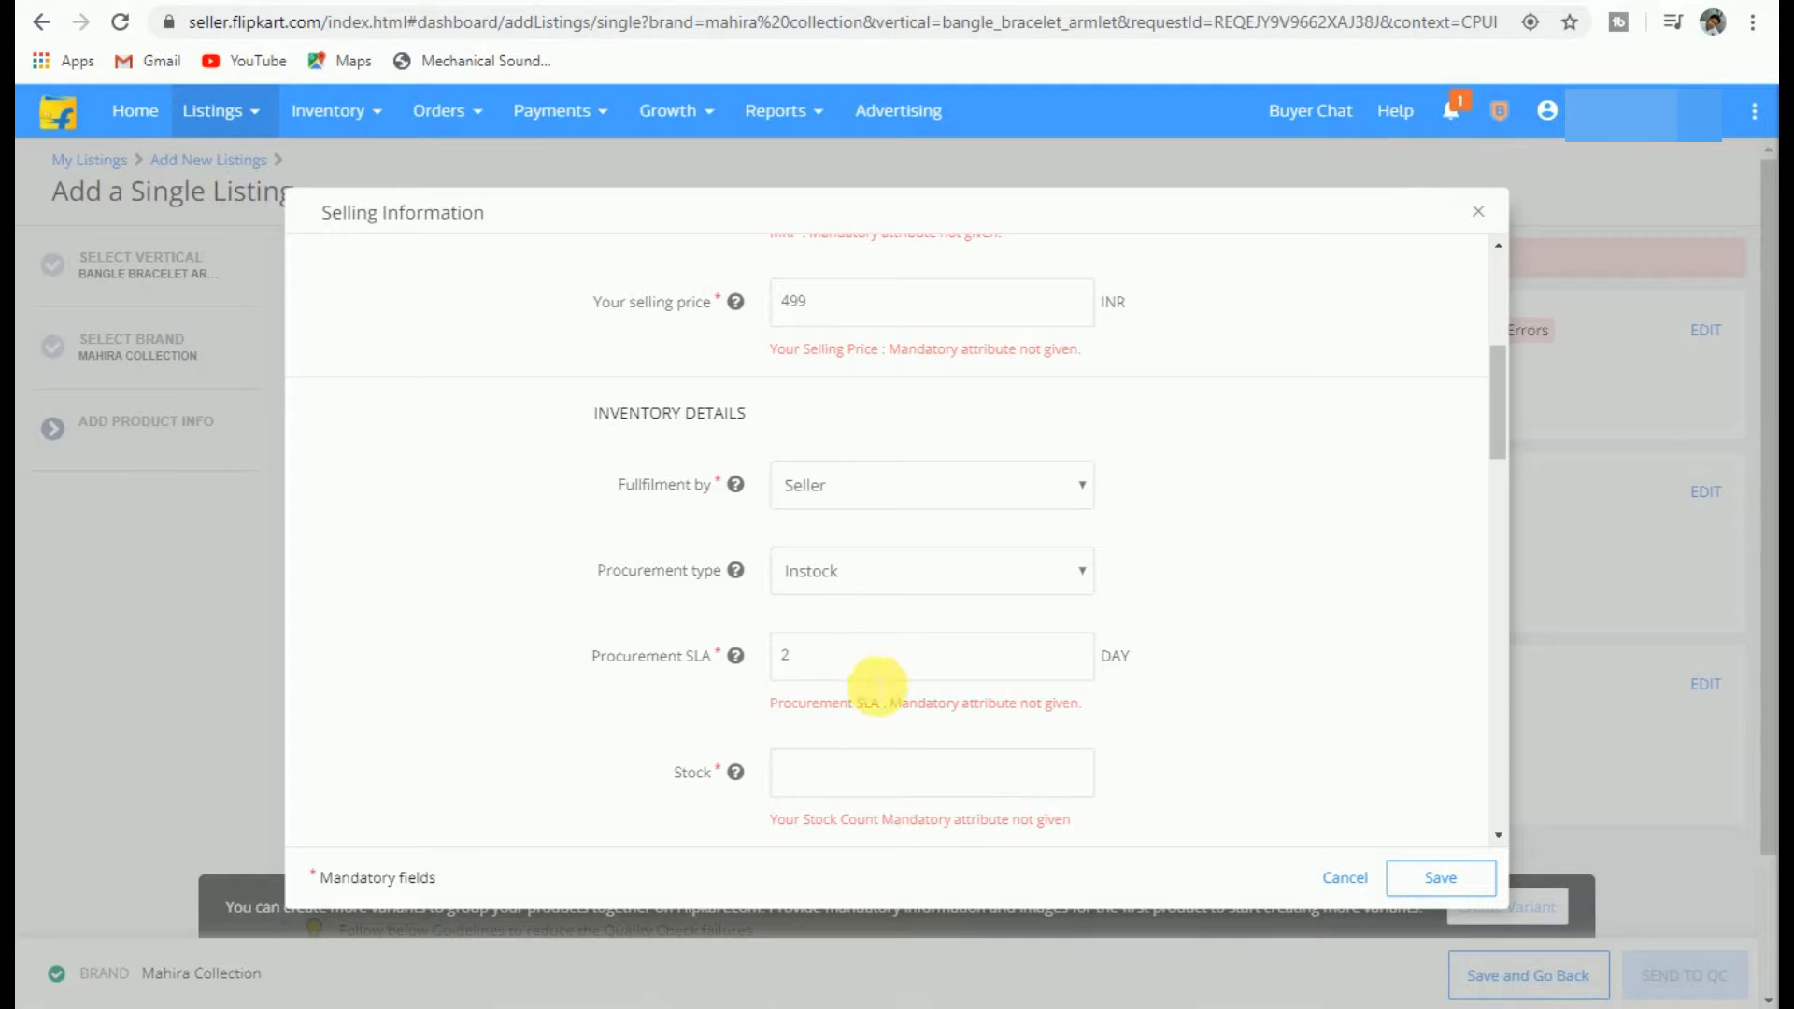
{"action": "scroll", "coordinate": [841, 682], "scroll_direction": "down", "scroll_amount": 1}
{"action": "left_click", "coordinate": [831, 654]}
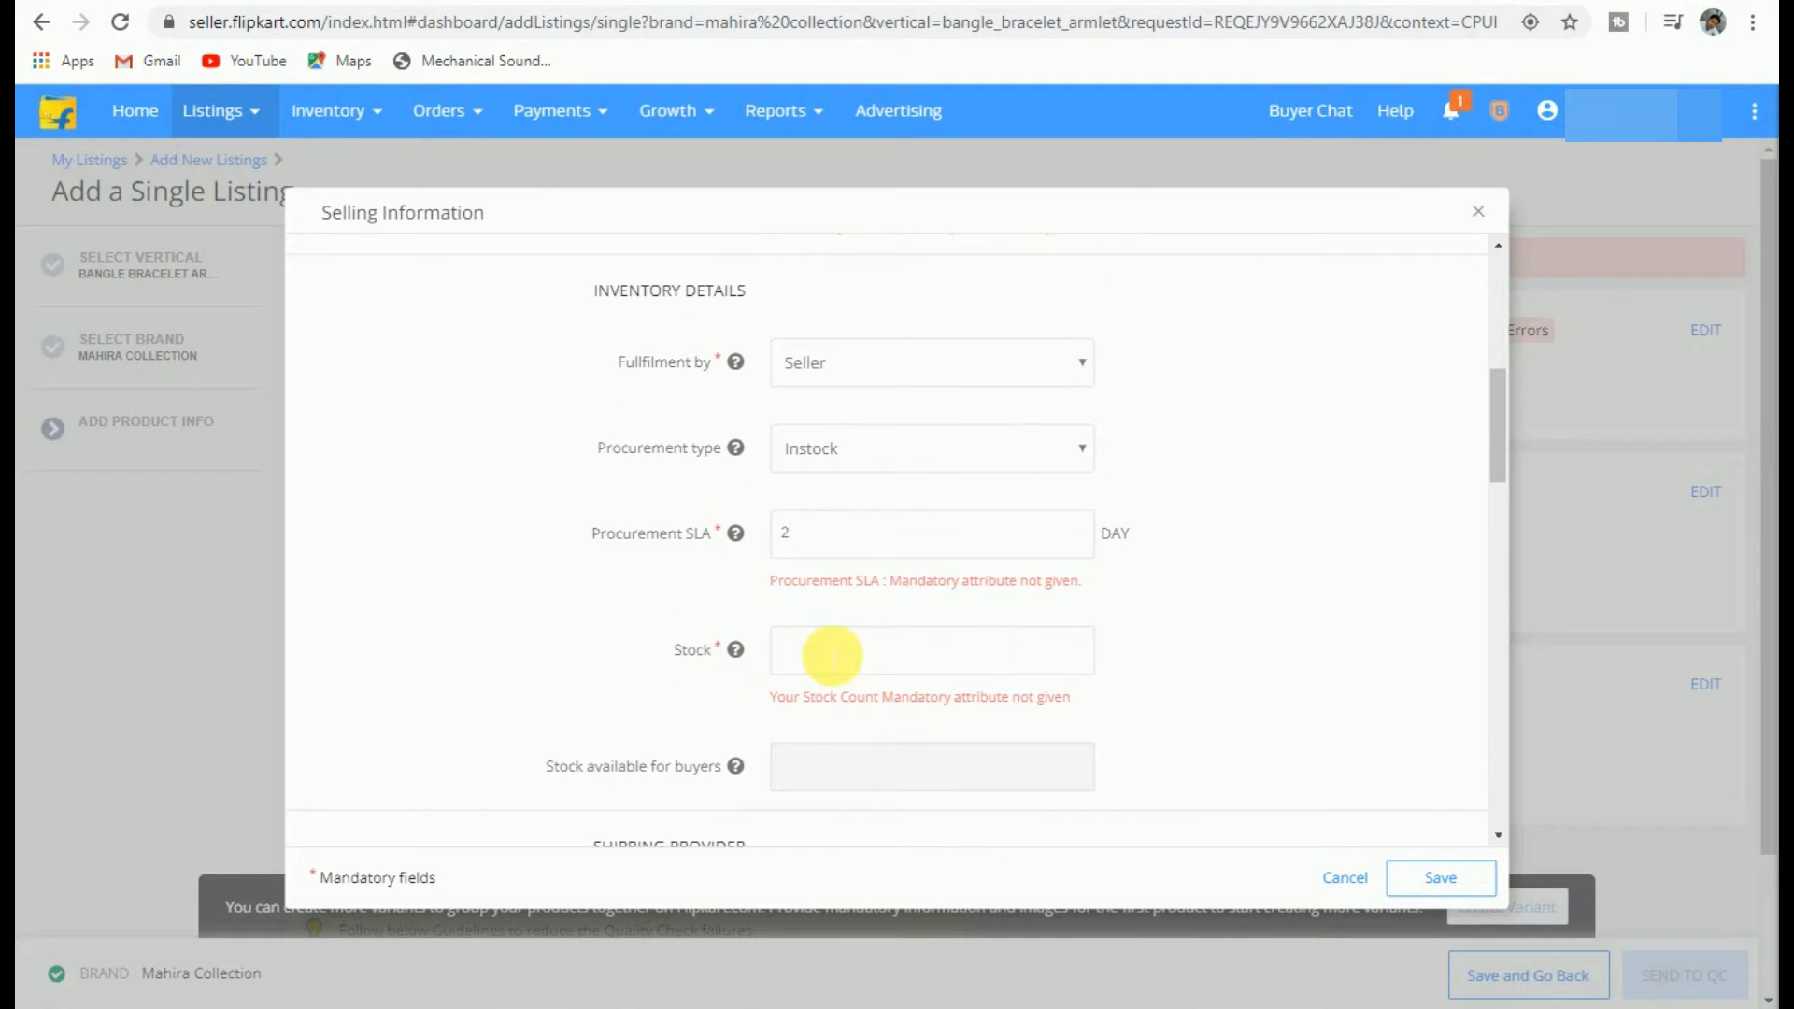
{"action": "type", "text": "10"}
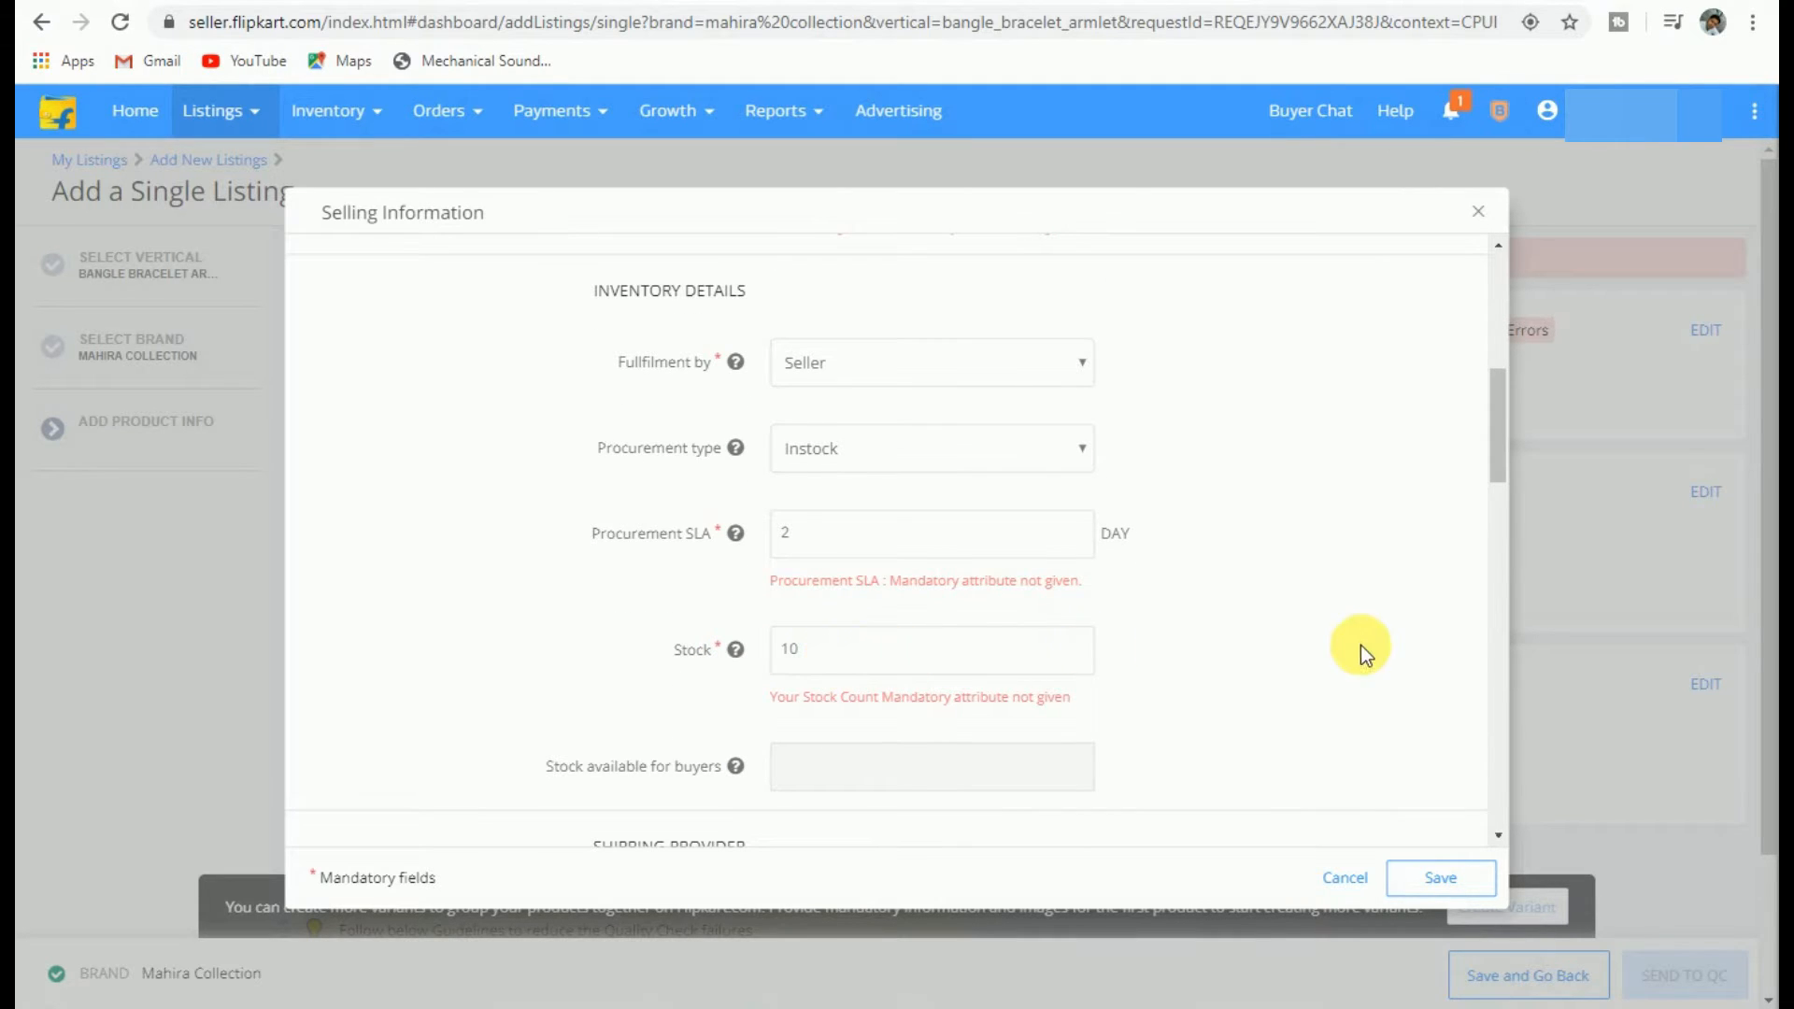
Step: Choose Flipkart shipping, 30 INR local, zonal and national delivery charges, and Plus Listing
{"action": "scroll", "coordinate": [1122, 631], "scroll_direction": "down", "scroll_amount": 4}
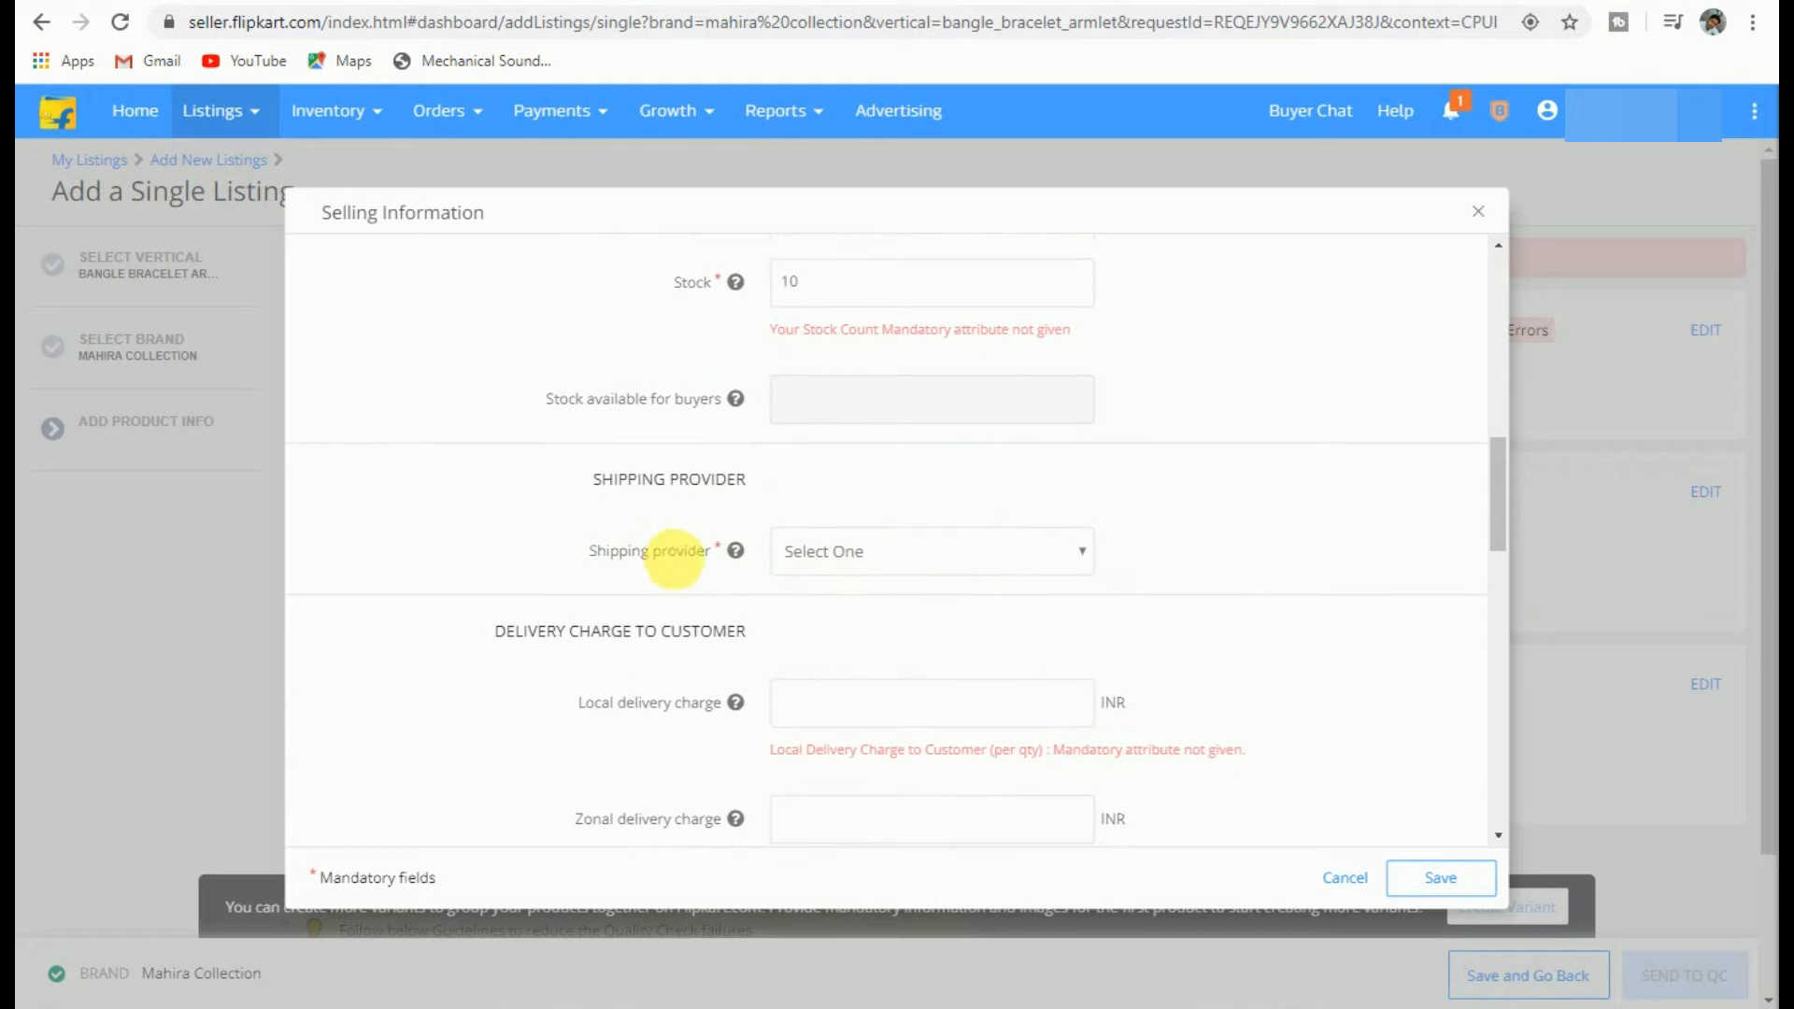
{"action": "left_click", "coordinate": [850, 559]}
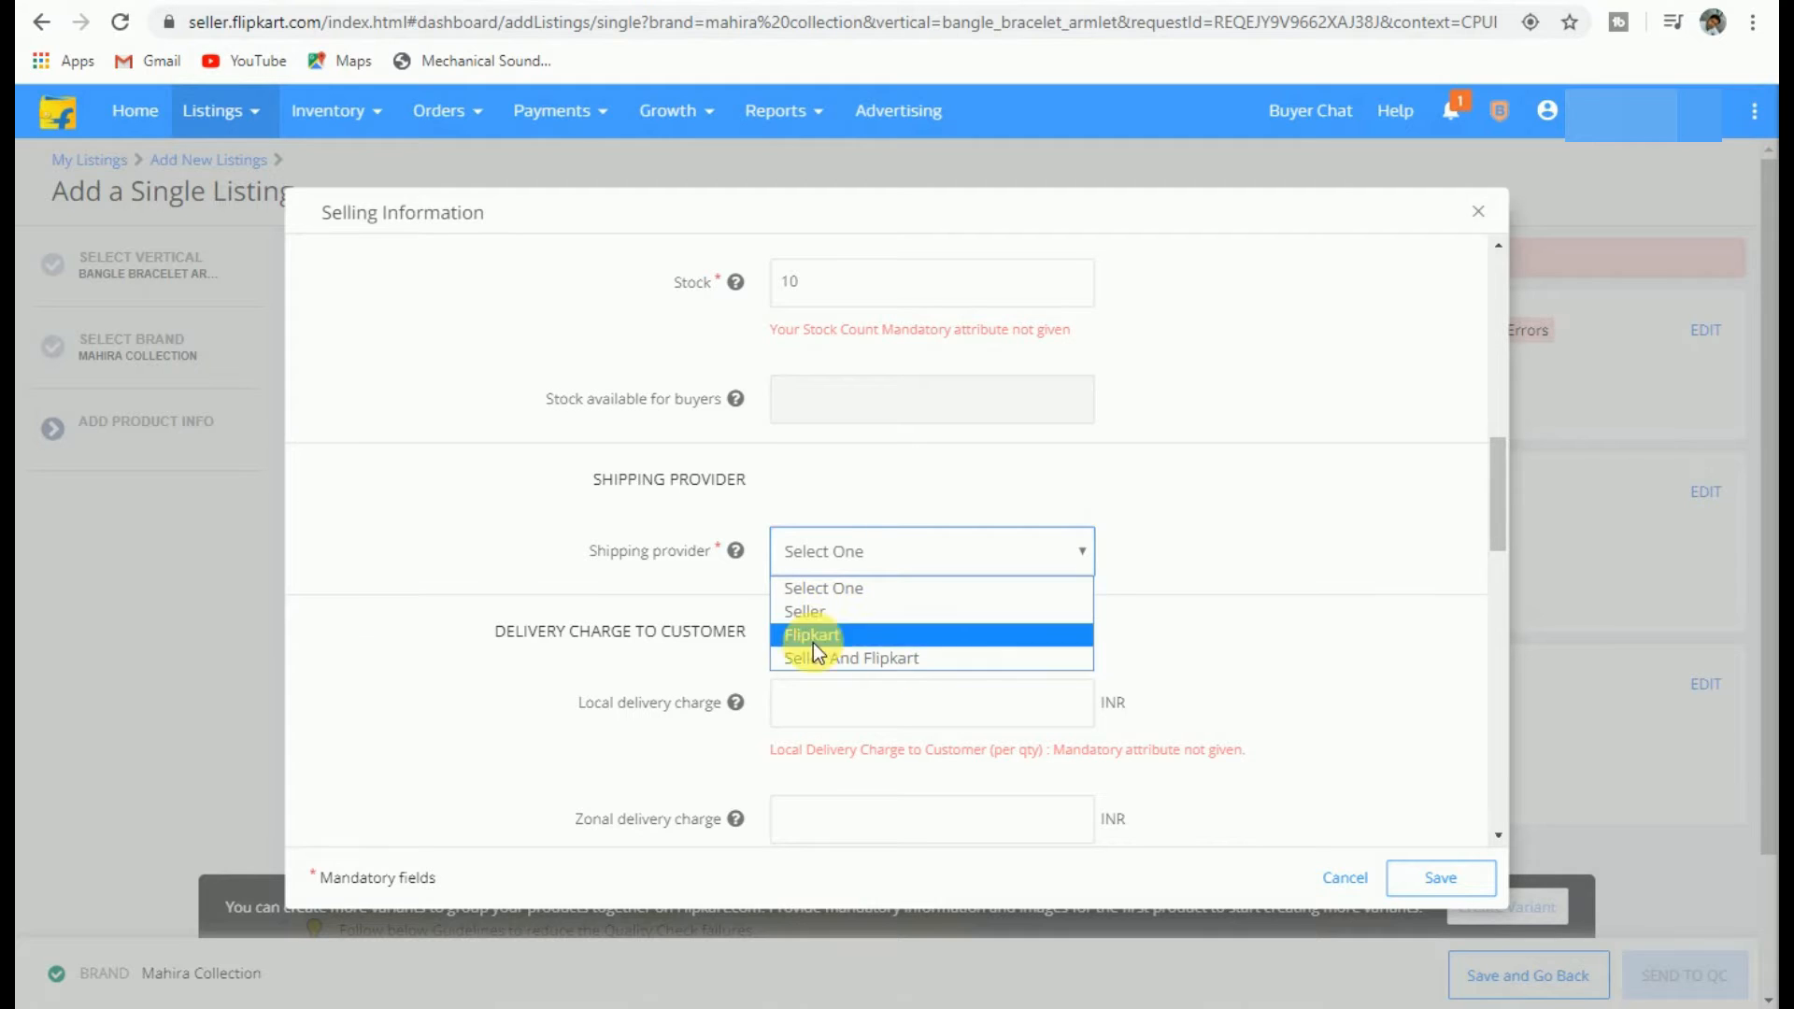
{"action": "left_click", "coordinate": [853, 635]}
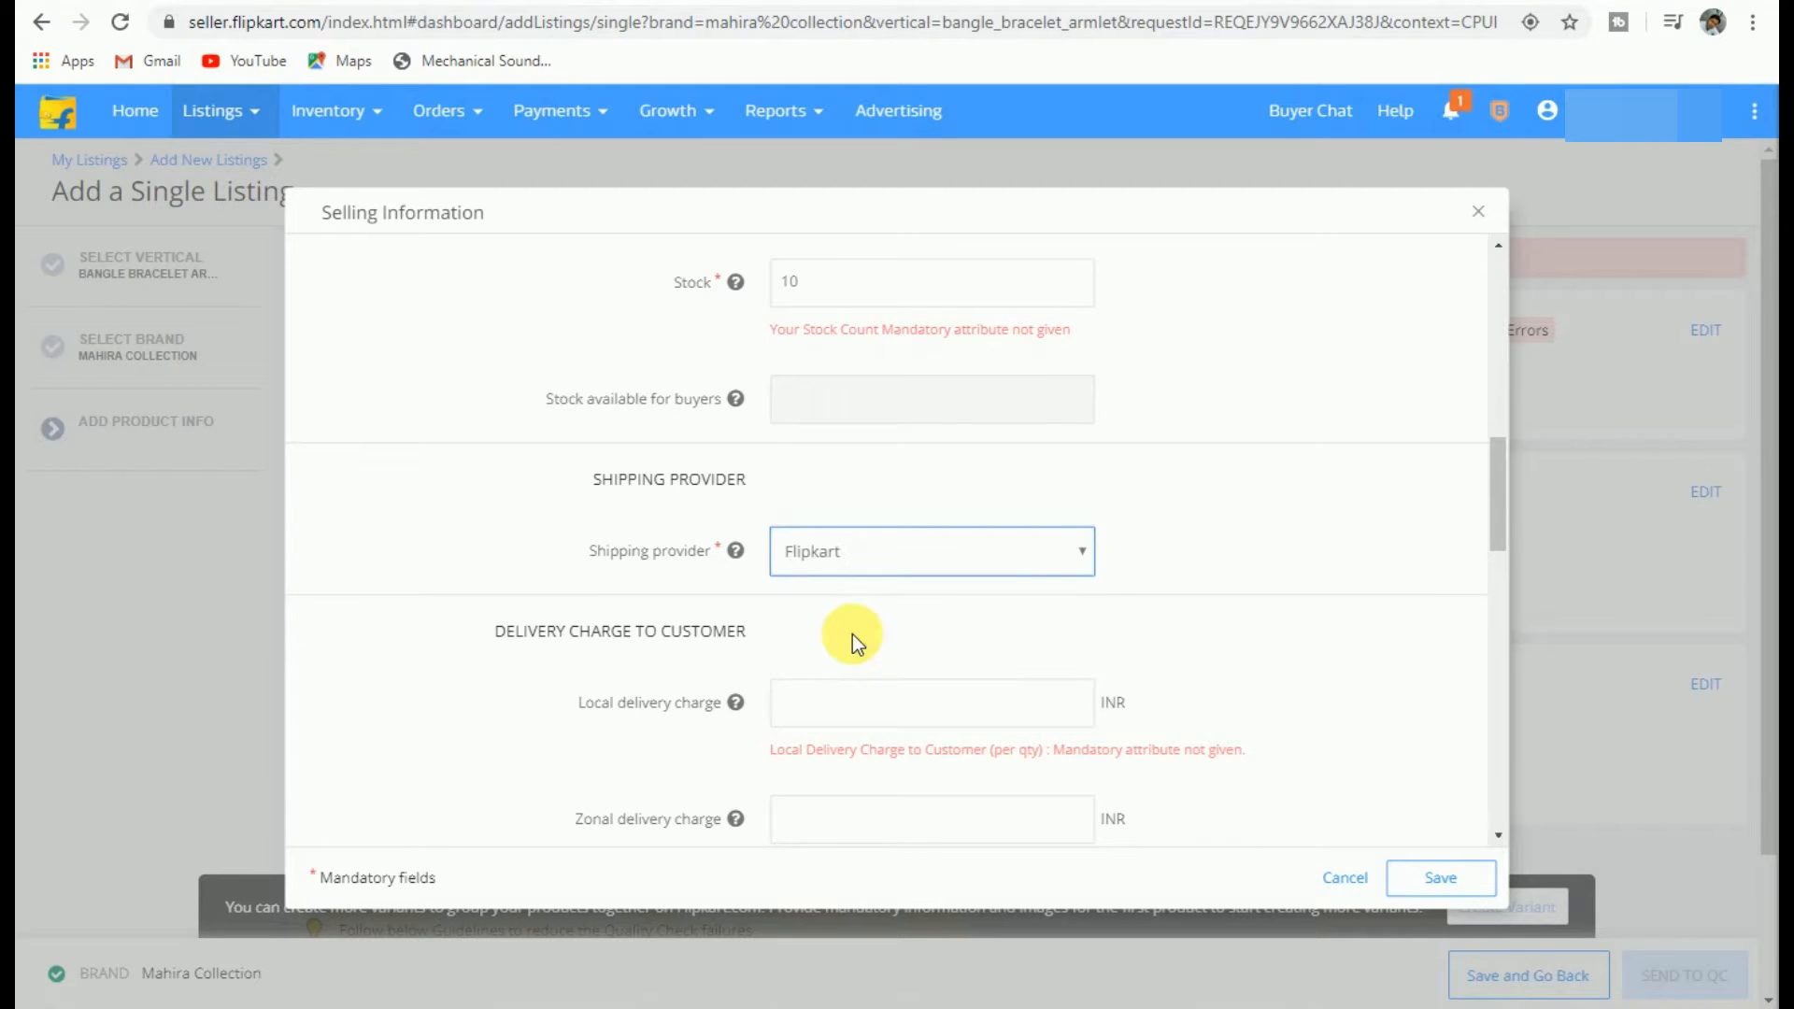
{"action": "scroll", "coordinate": [828, 557], "scroll_direction": "down", "scroll_amount": 3}
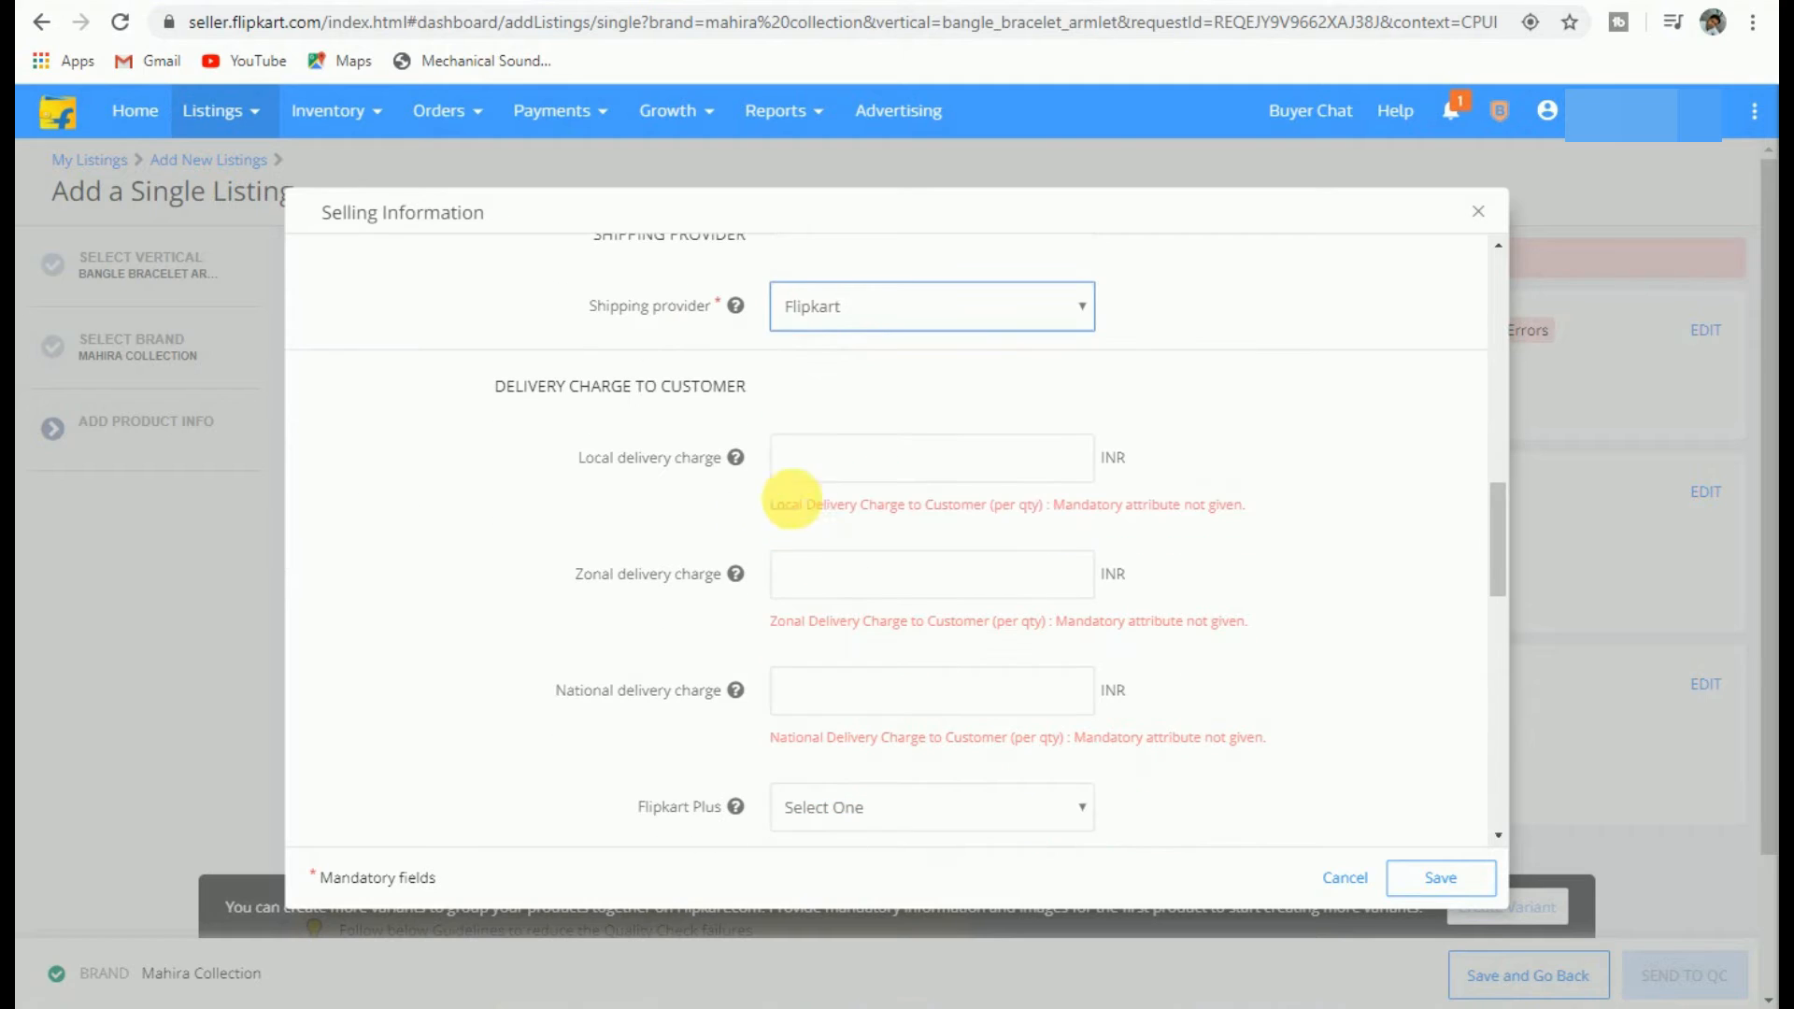
{"action": "left_click", "coordinate": [862, 472]}
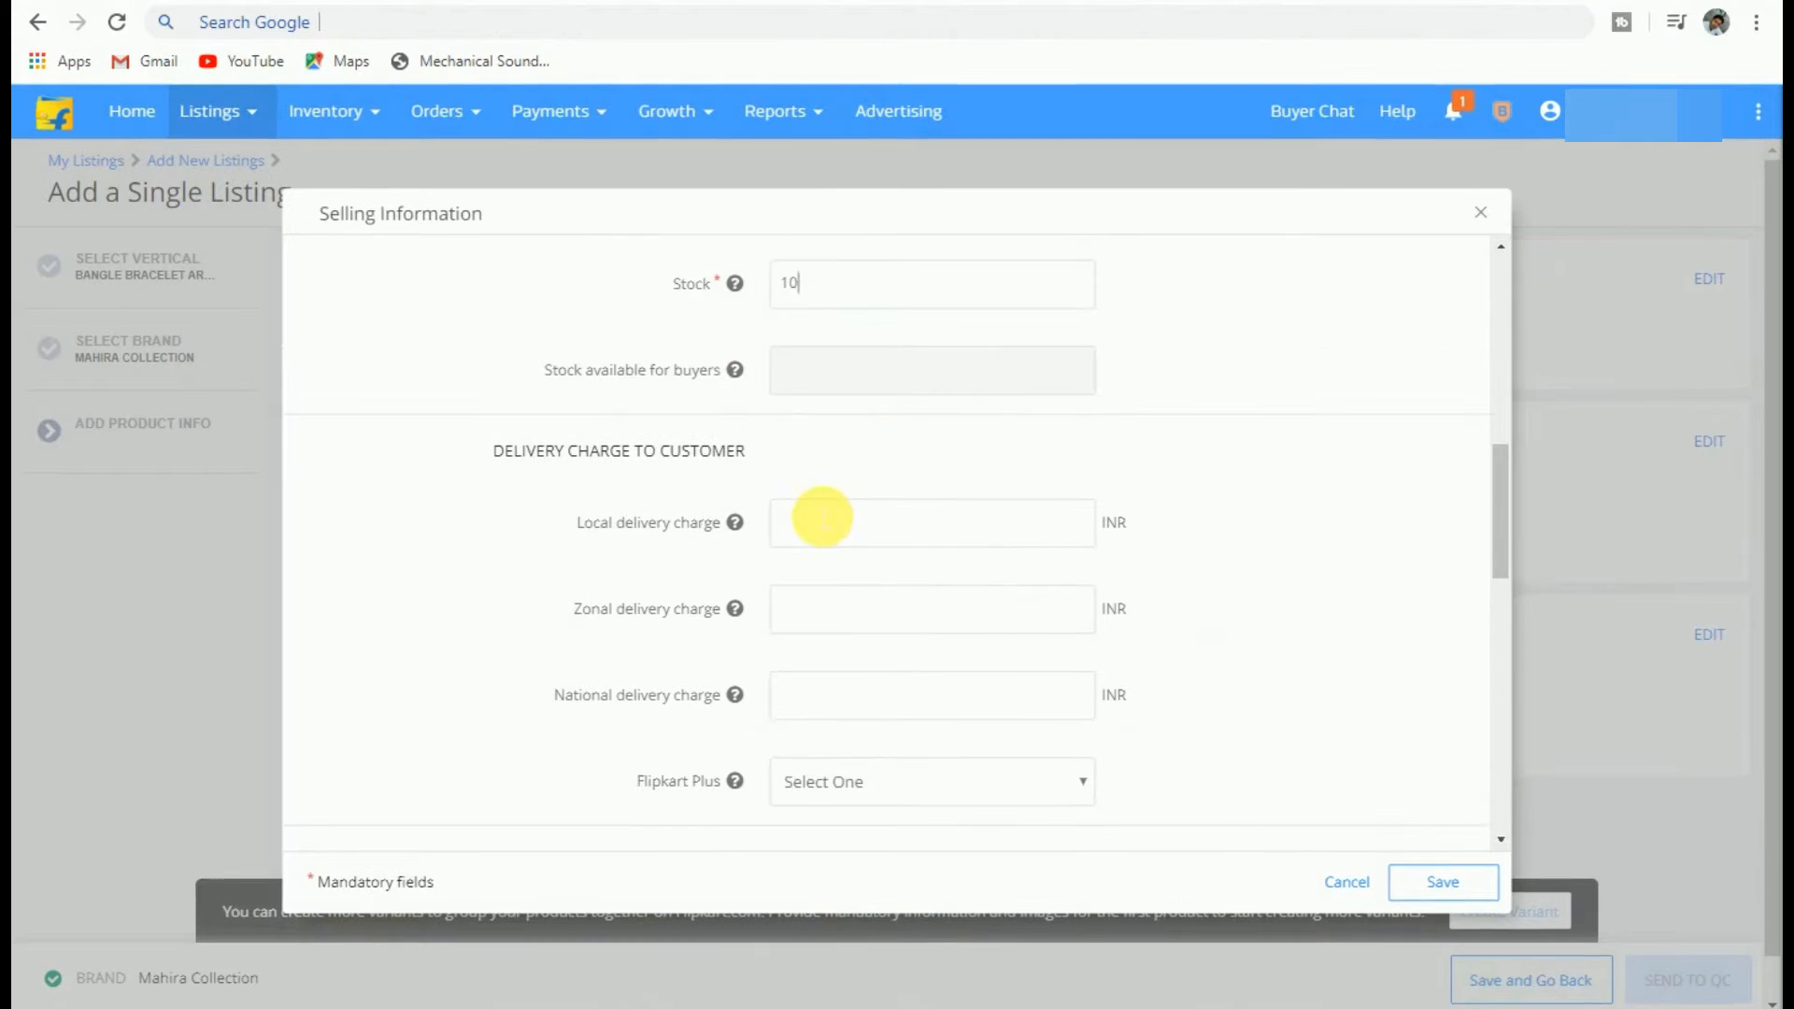
{"action": "type", "text": "30"}
{"action": "left_click", "coordinate": [889, 625]}
{"action": "type", "text": "30"}
{"action": "left_click", "coordinate": [850, 710]}
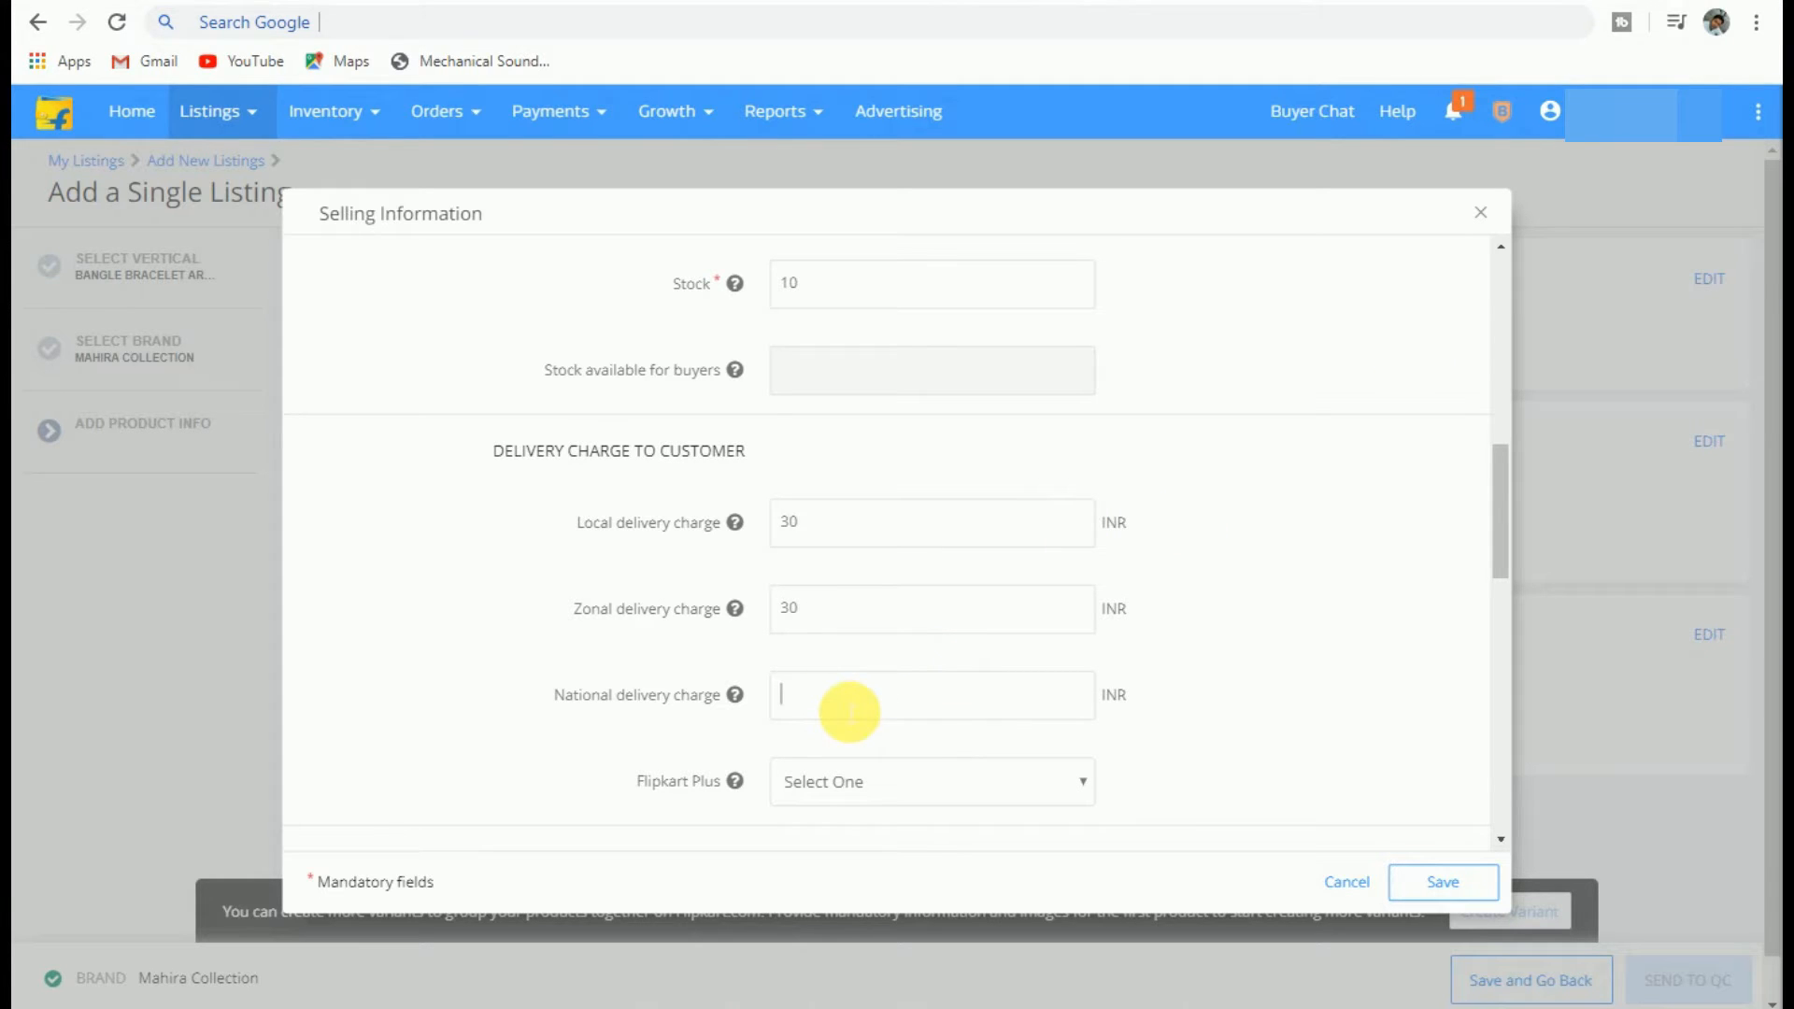
{"action": "type", "text": "30"}
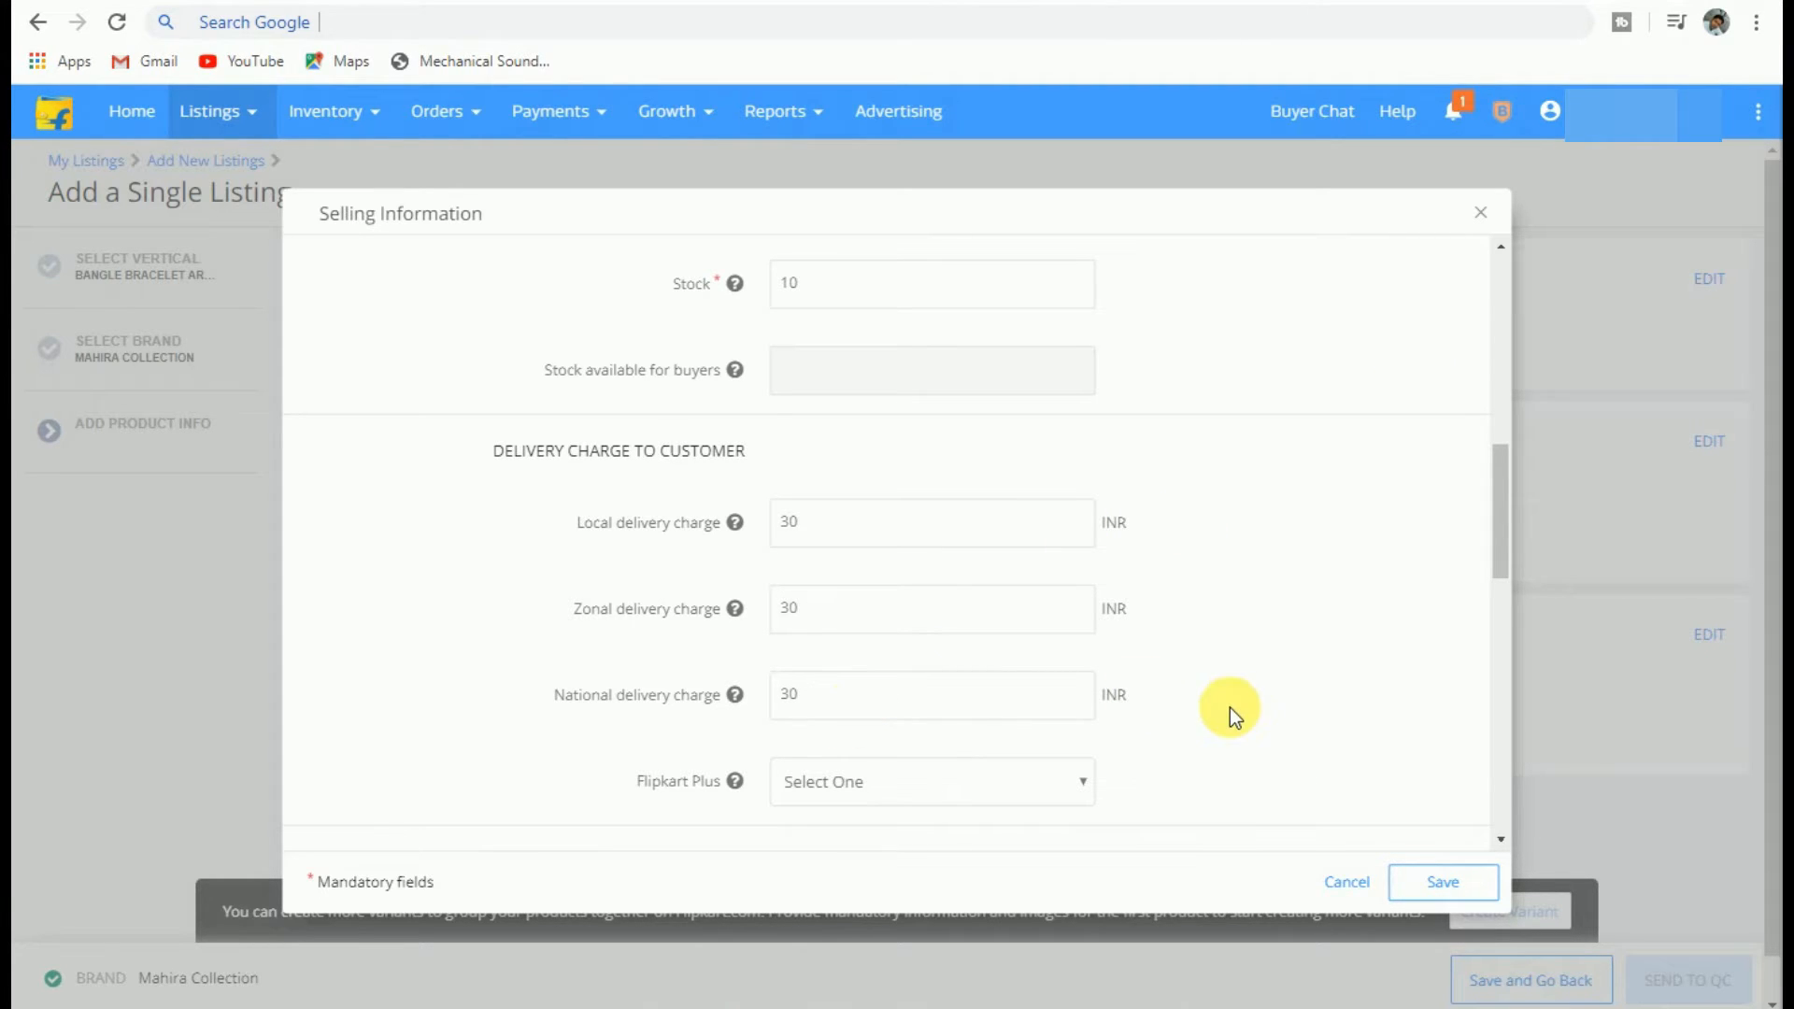
{"action": "scroll", "coordinate": [1230, 708], "scroll_direction": "down", "scroll_amount": 1}
{"action": "left_click", "coordinate": [962, 658]}
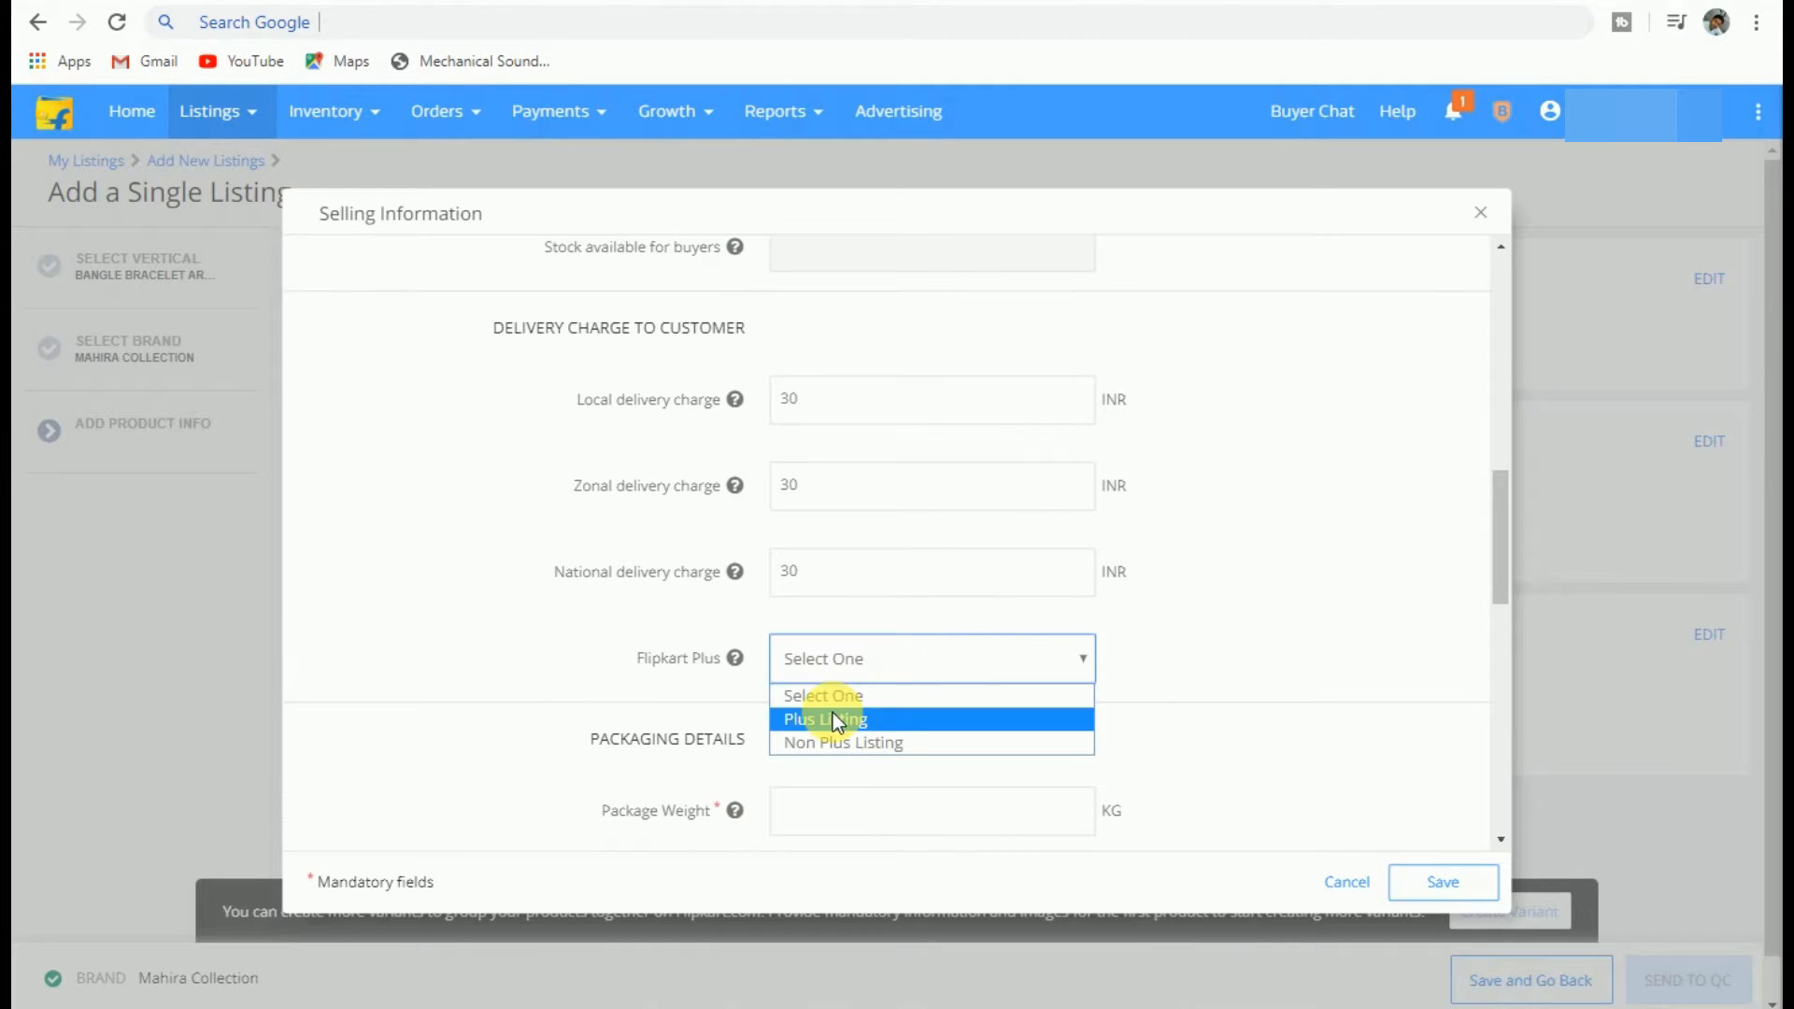
{"action": "left_click", "coordinate": [793, 720]}
{"action": "scroll", "coordinate": [1102, 621], "scroll_direction": "down", "scroll_amount": 3}
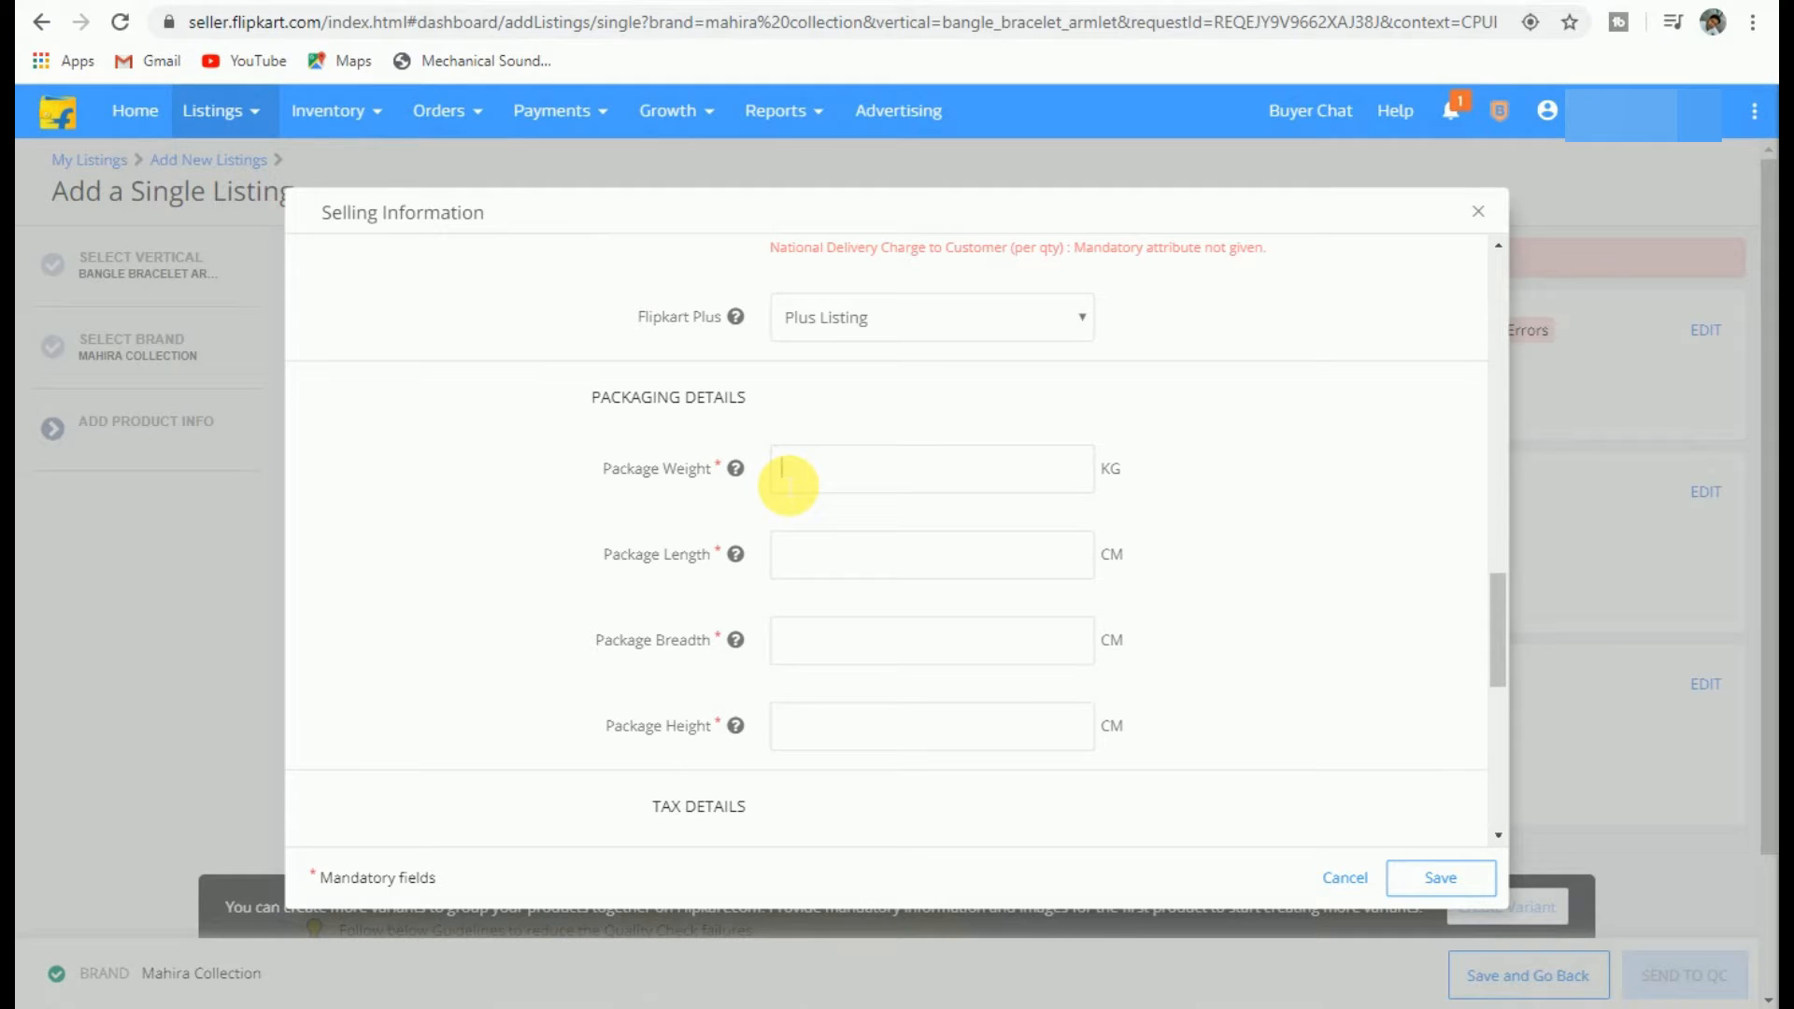
Step: Enter package weight .500 kg and dimensions 22 × 11 × 4 cm
{"action": "type", "text": ".500"}
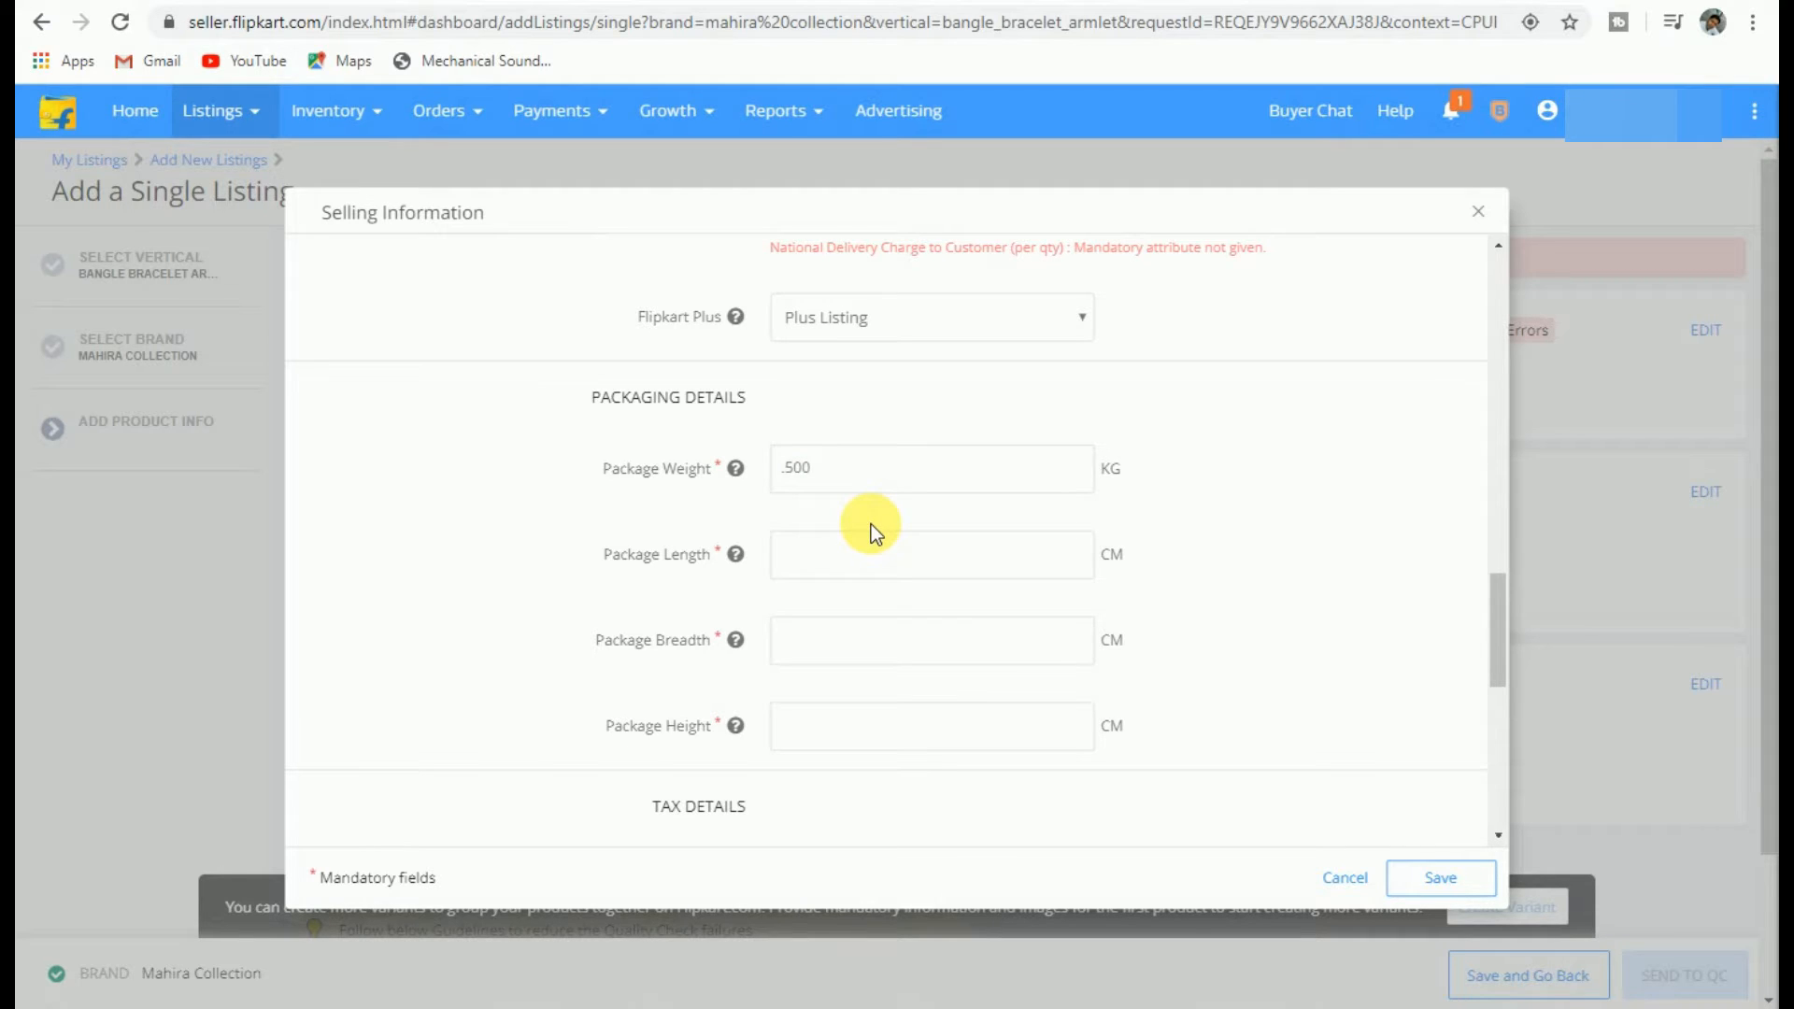
{"action": "left_click", "coordinate": [861, 557]}
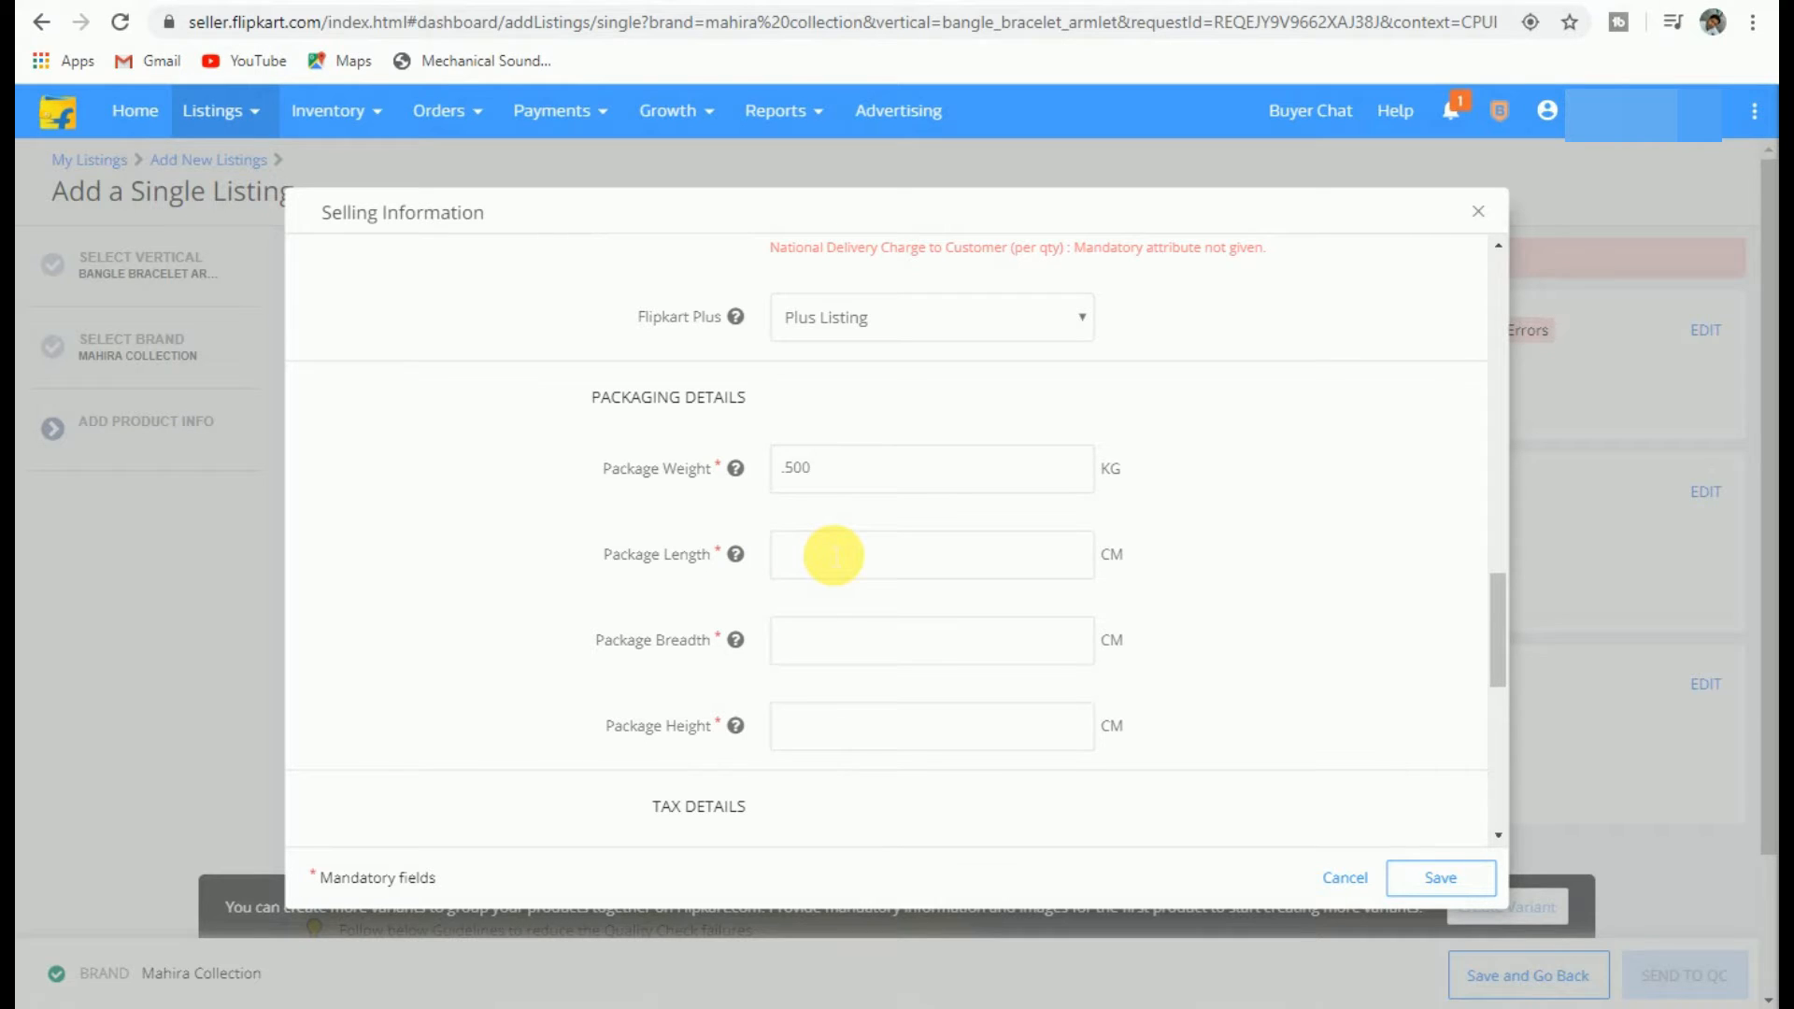
{"action": "type", "text": "22"}
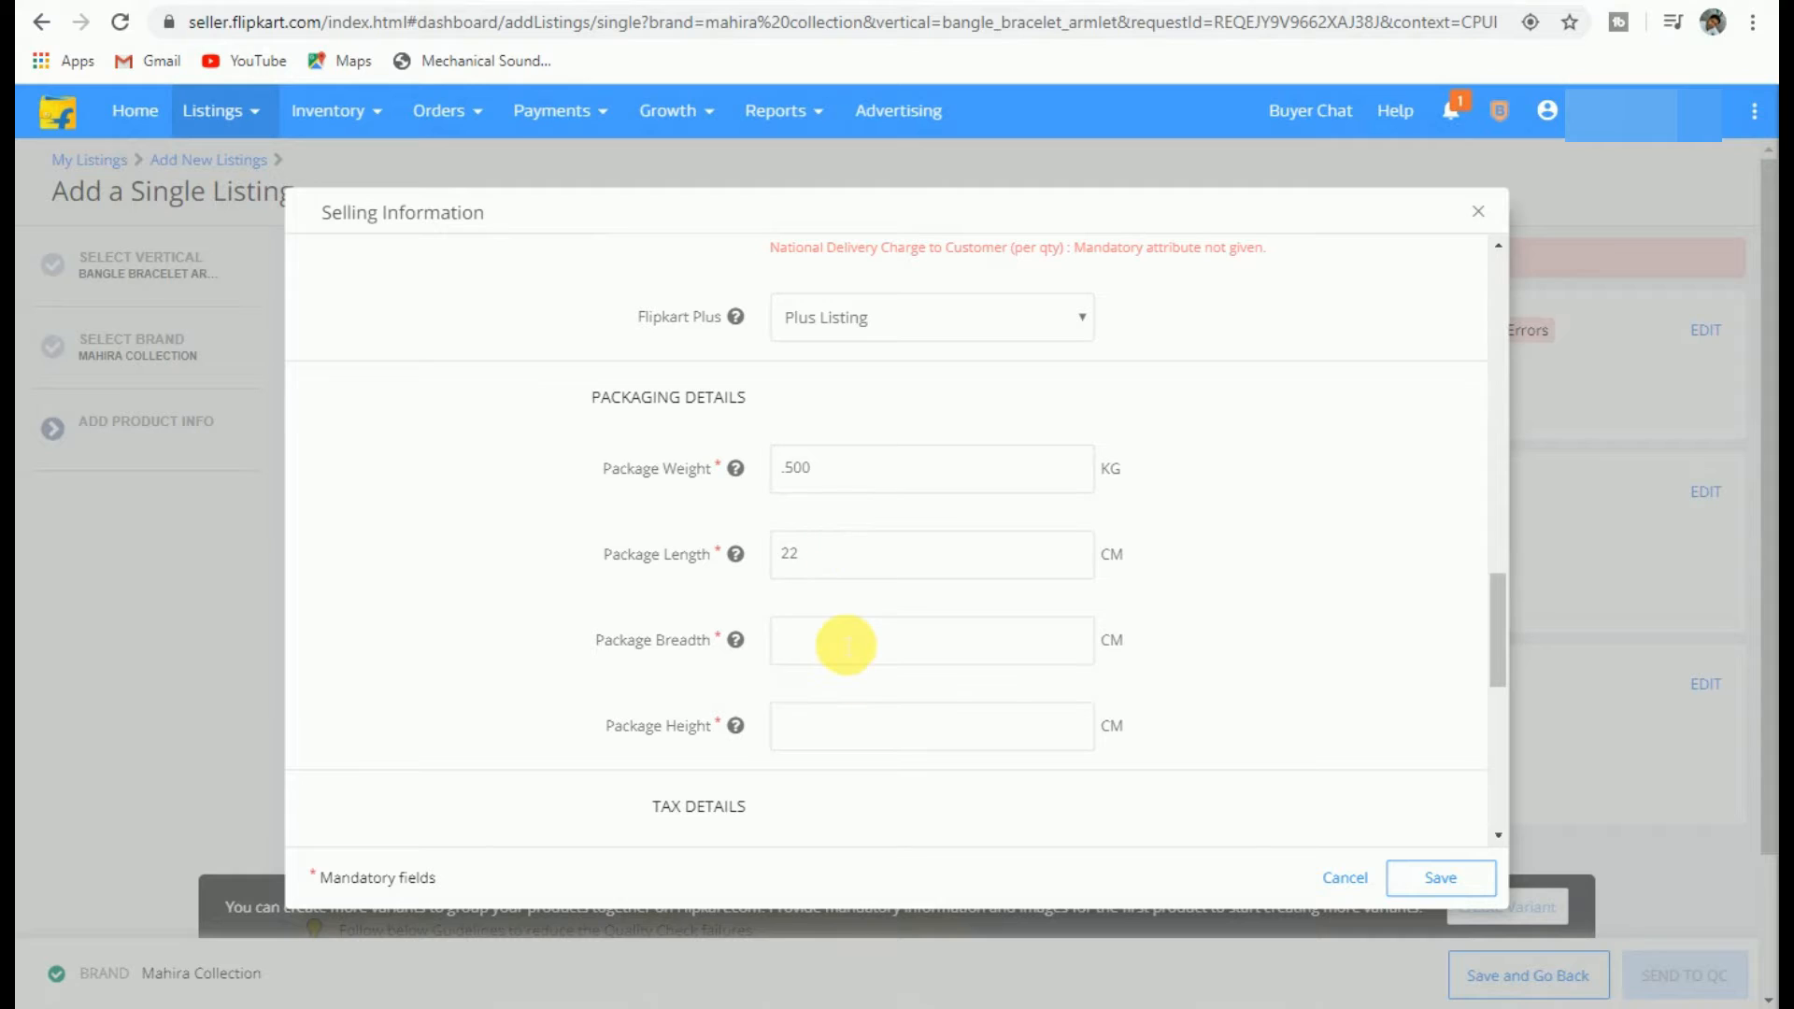
{"action": "type", "text": "11"}
{"action": "left_click", "coordinate": [859, 744]}
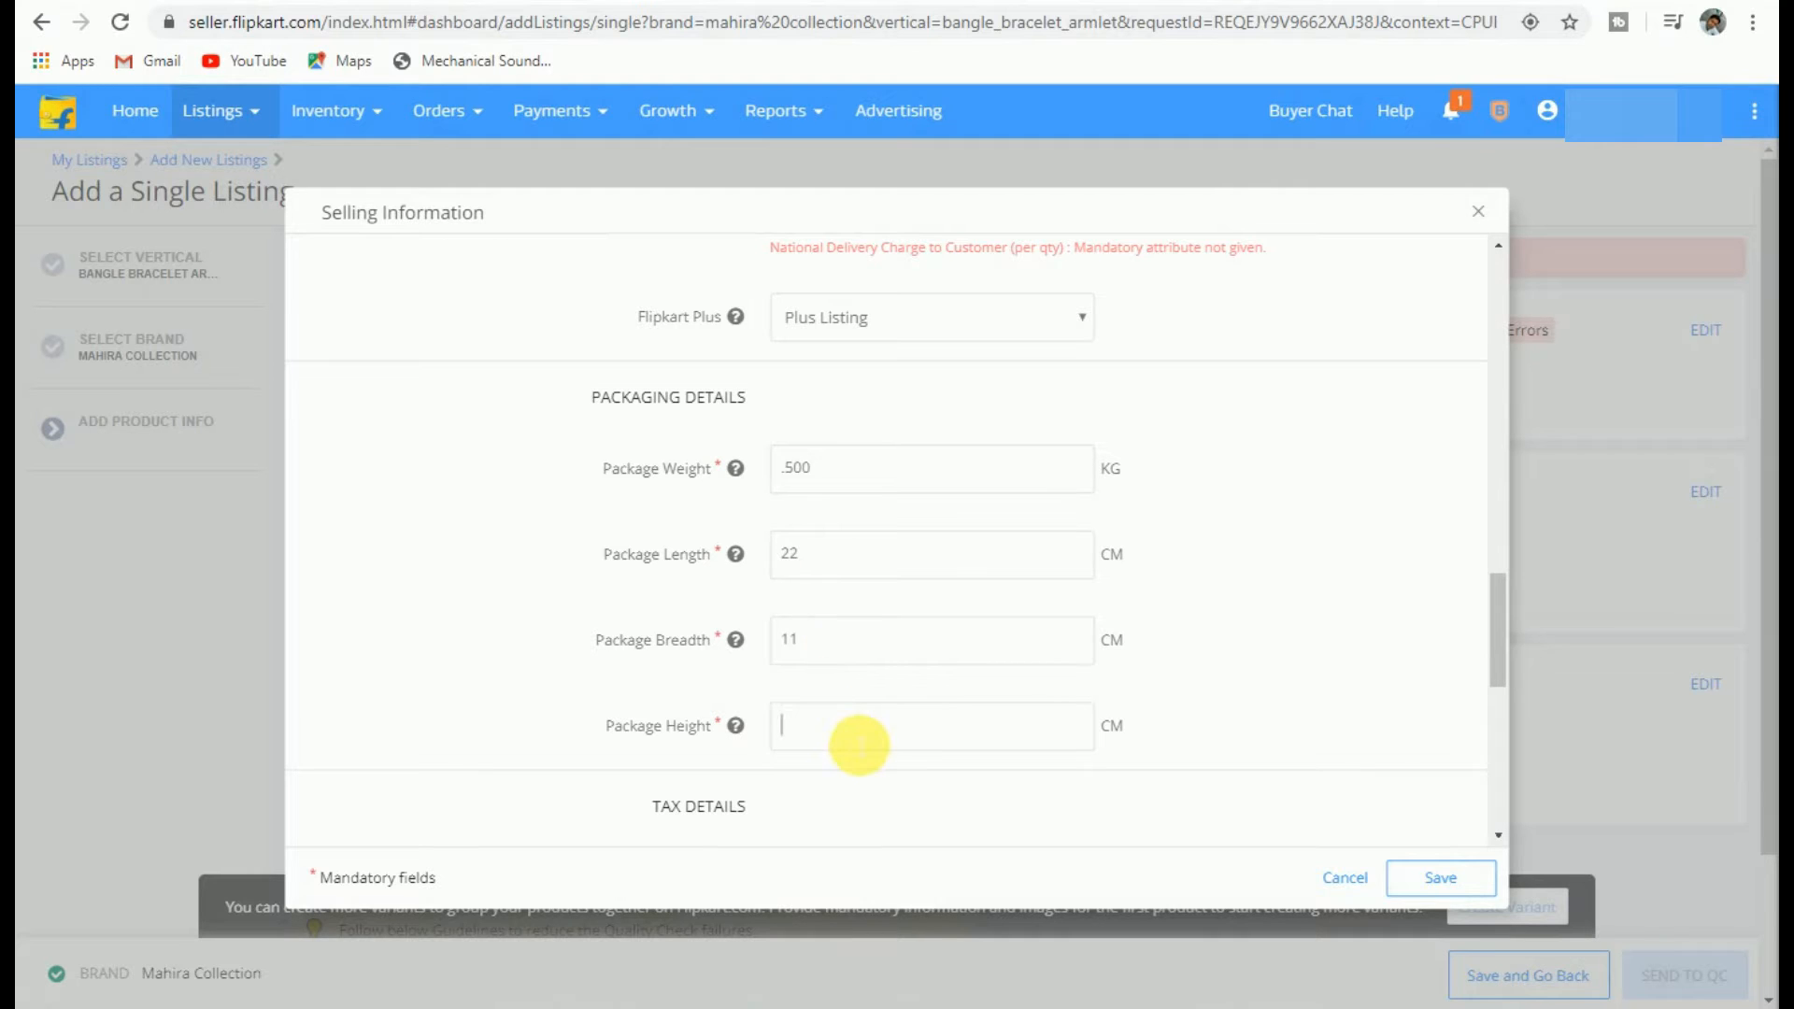
{"action": "type", "text": "6"}
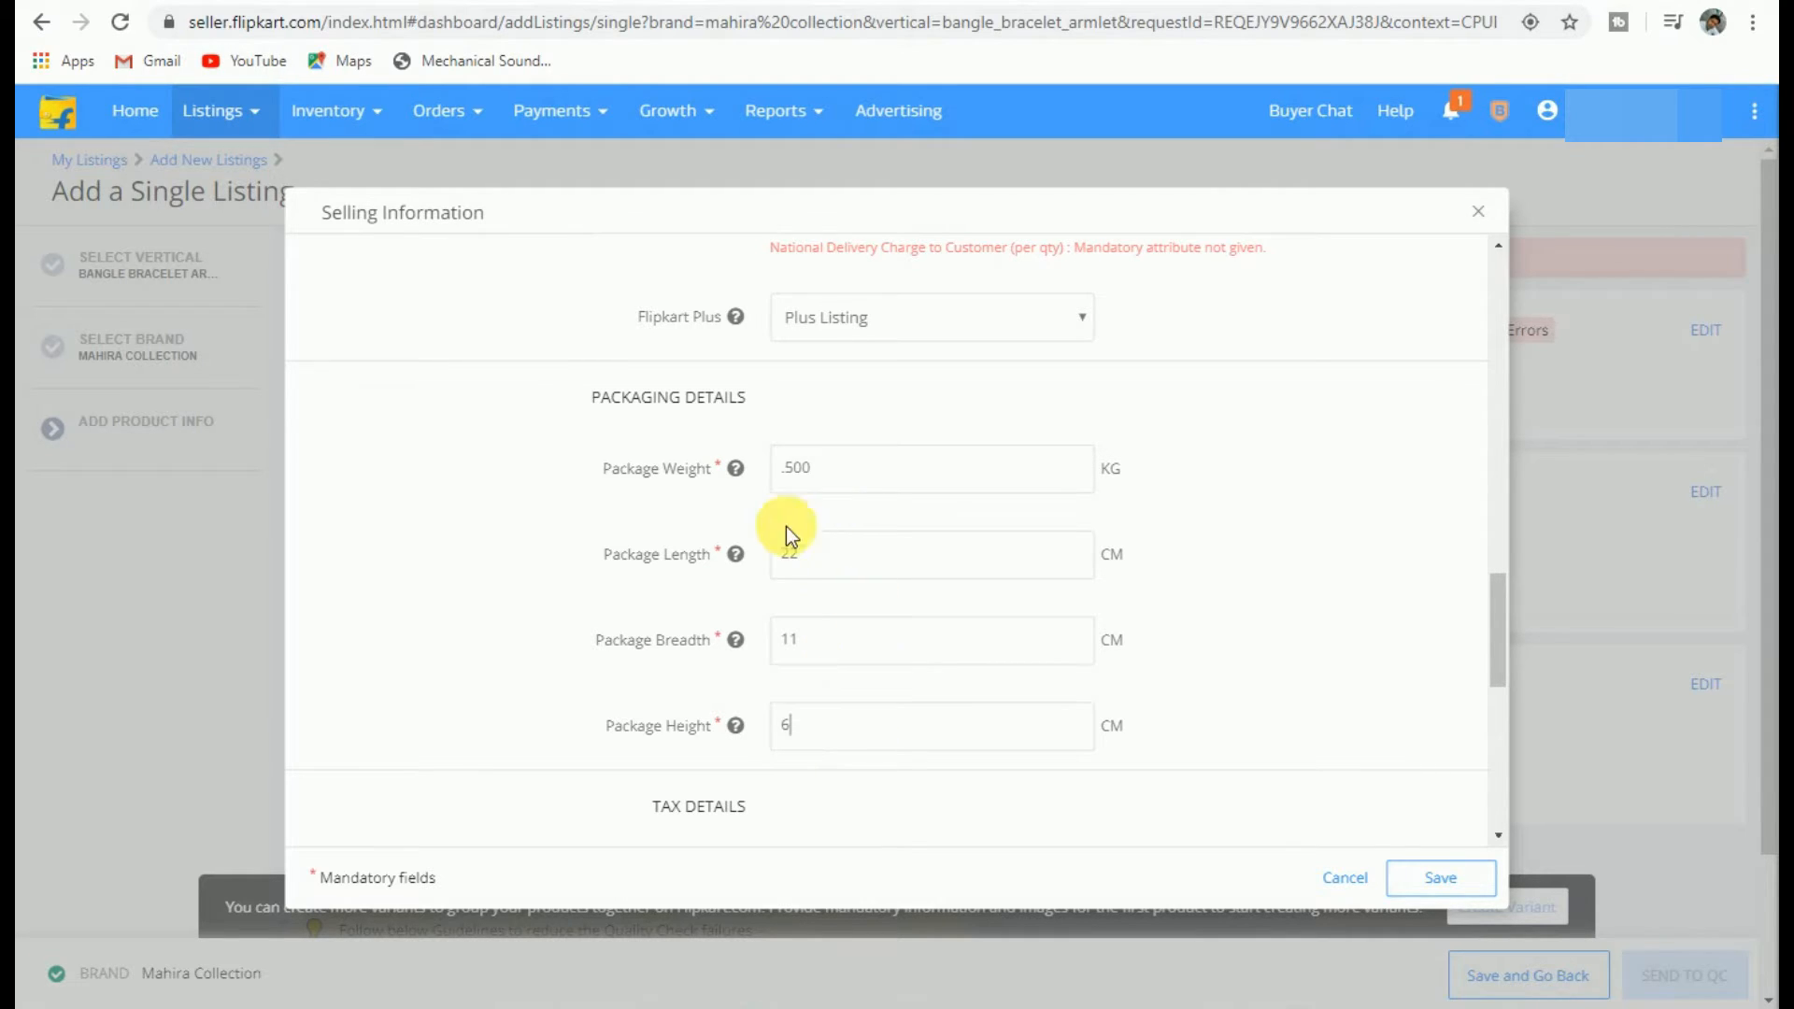
{"action": "scroll", "coordinate": [832, 741], "scroll_direction": "down", "scroll_amount": 3}
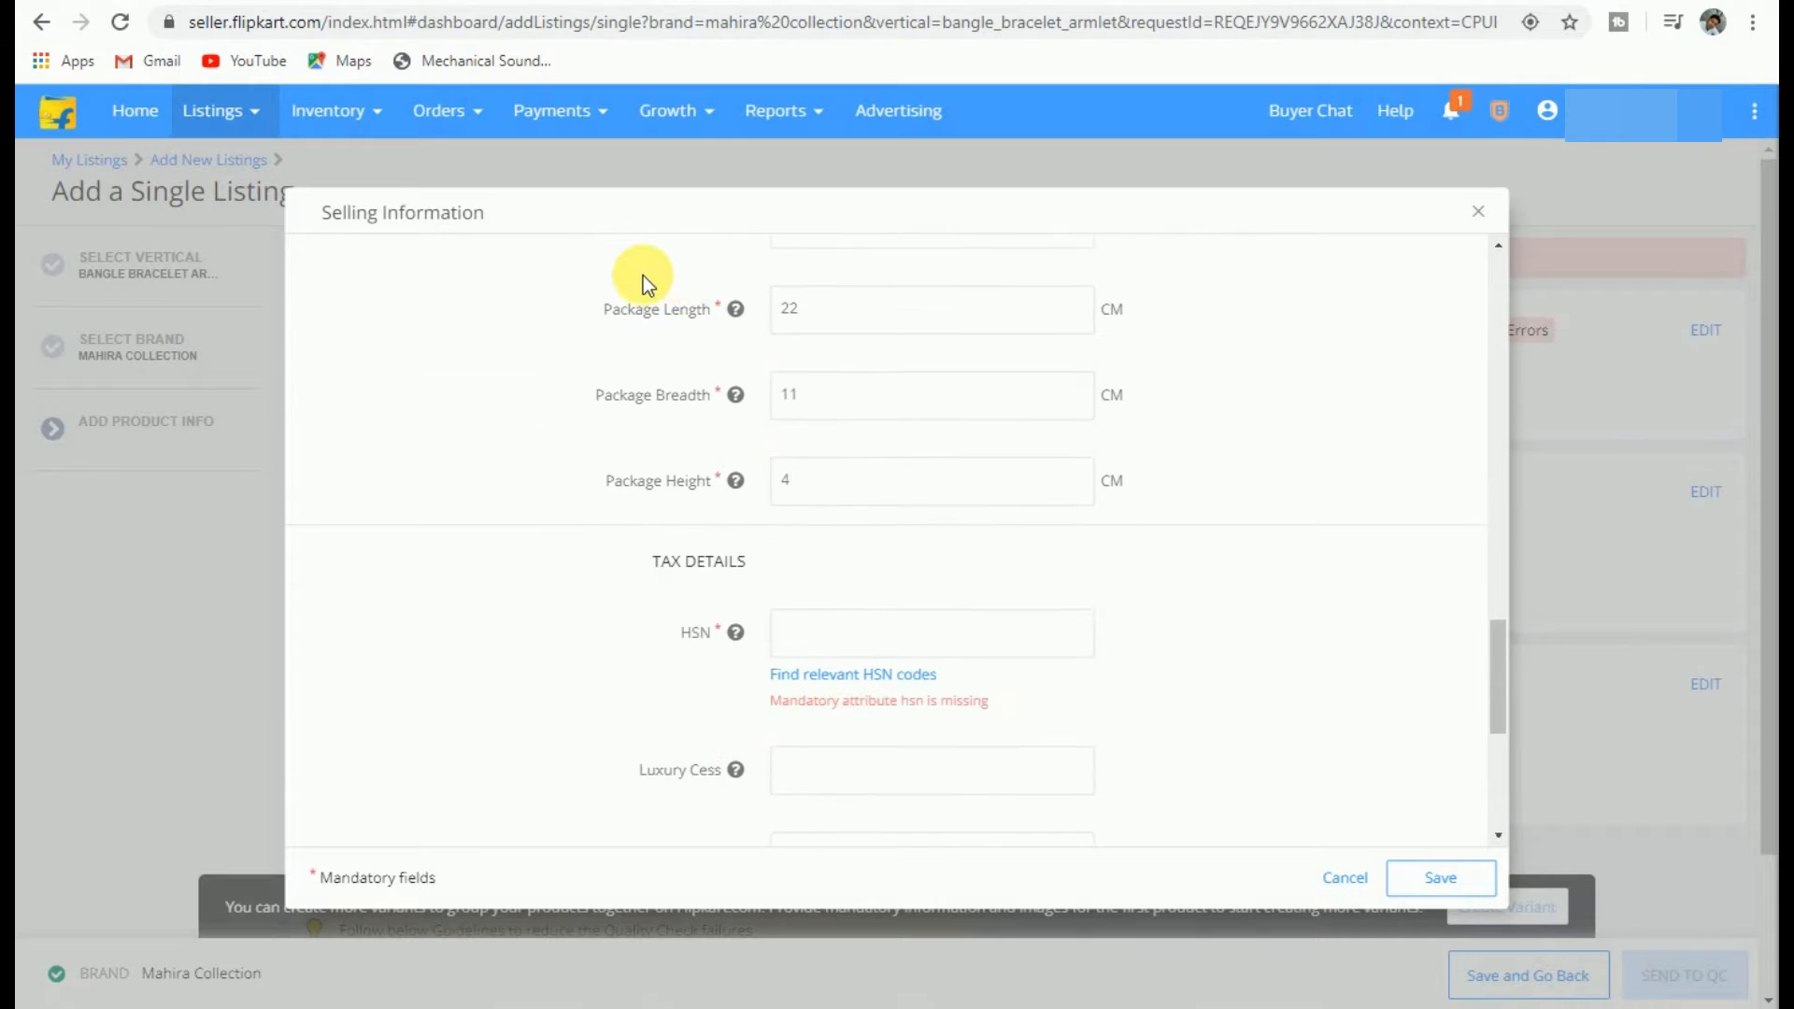
{"action": "key", "text": "BackSpace"}
{"action": "type", "text": "4"}
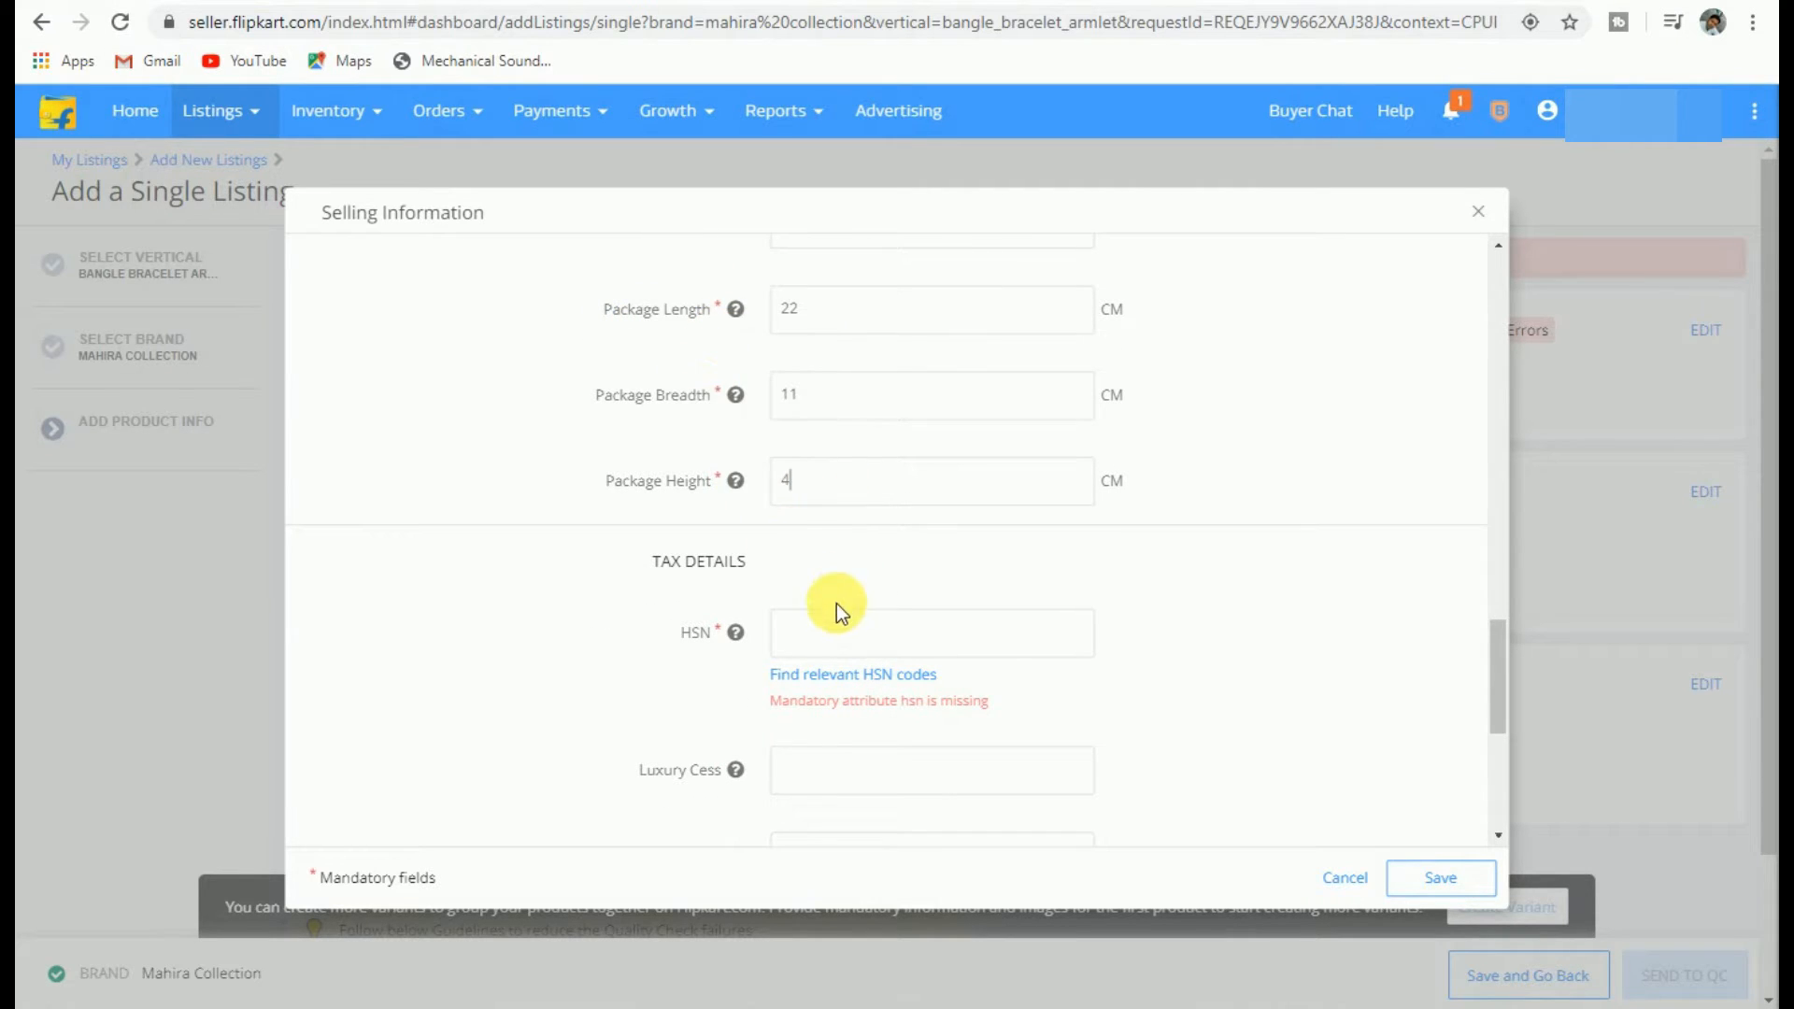
Step: Use HSN code 70181010 for bangles and set the tax code to GST_0
{"action": "left_click", "coordinate": [826, 675]}
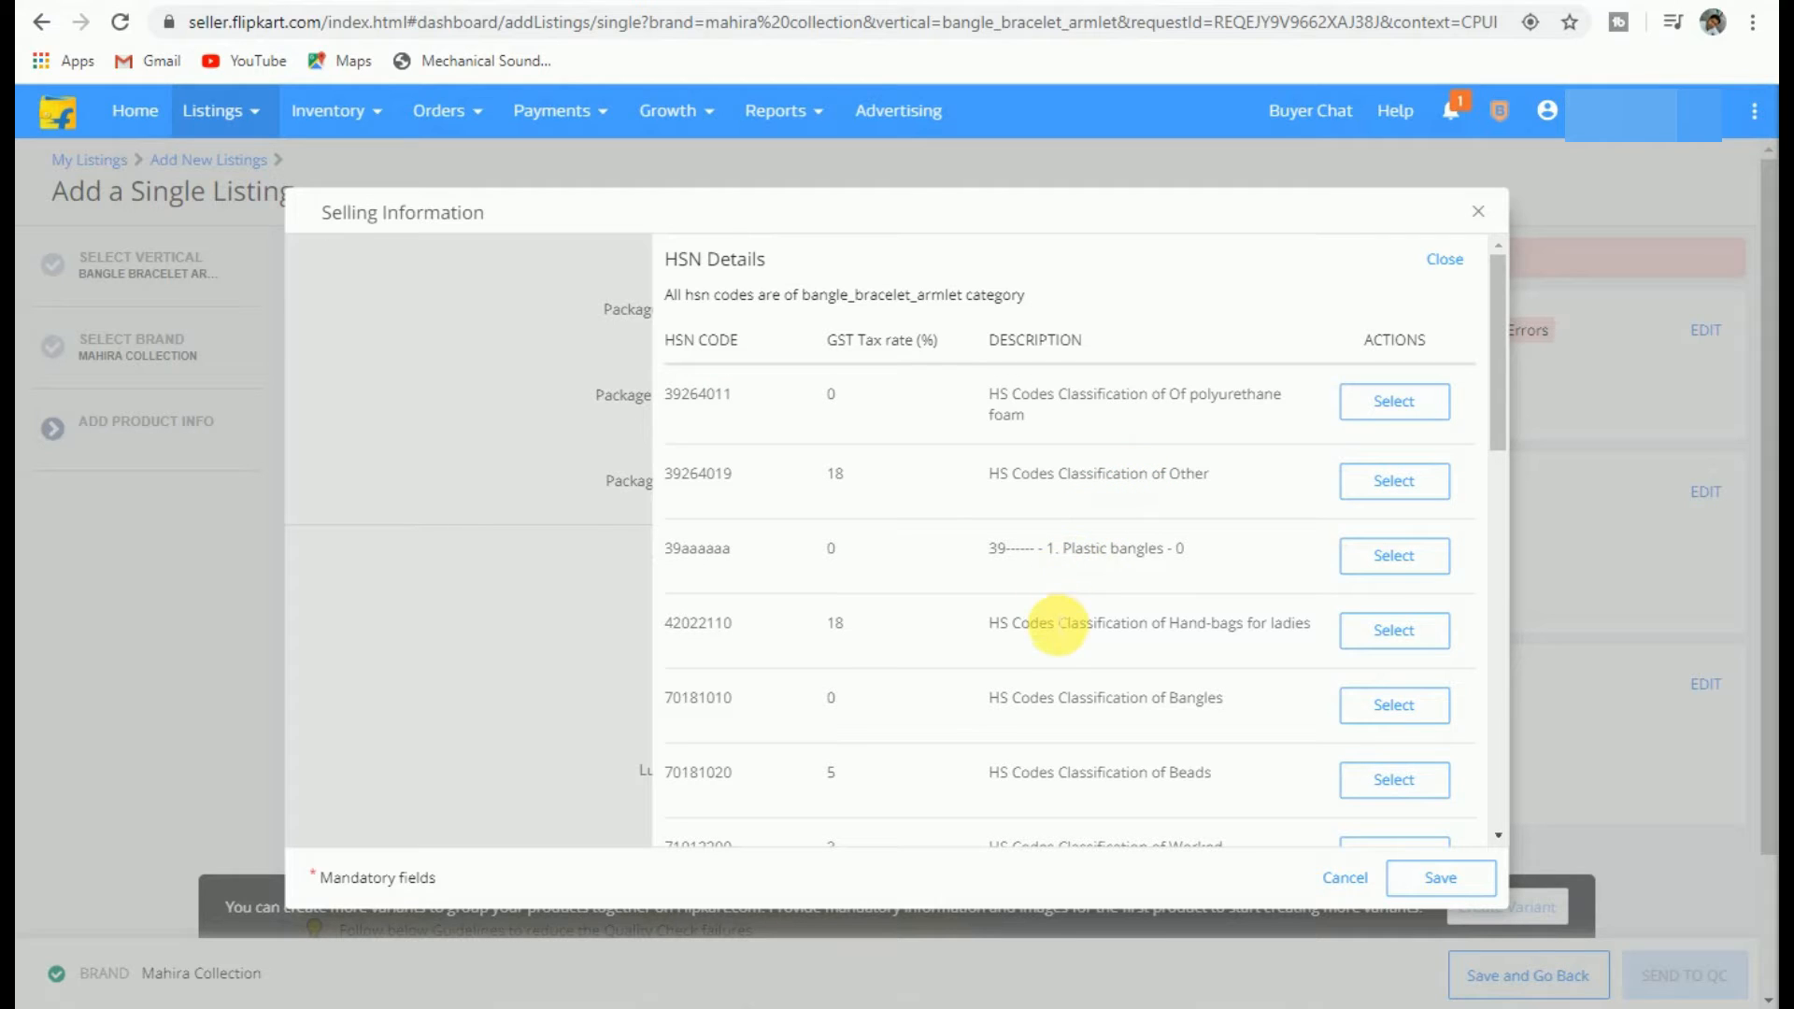
{"action": "left_click_drag", "start_coordinate": [1228, 699], "coordinate": [983, 698]}
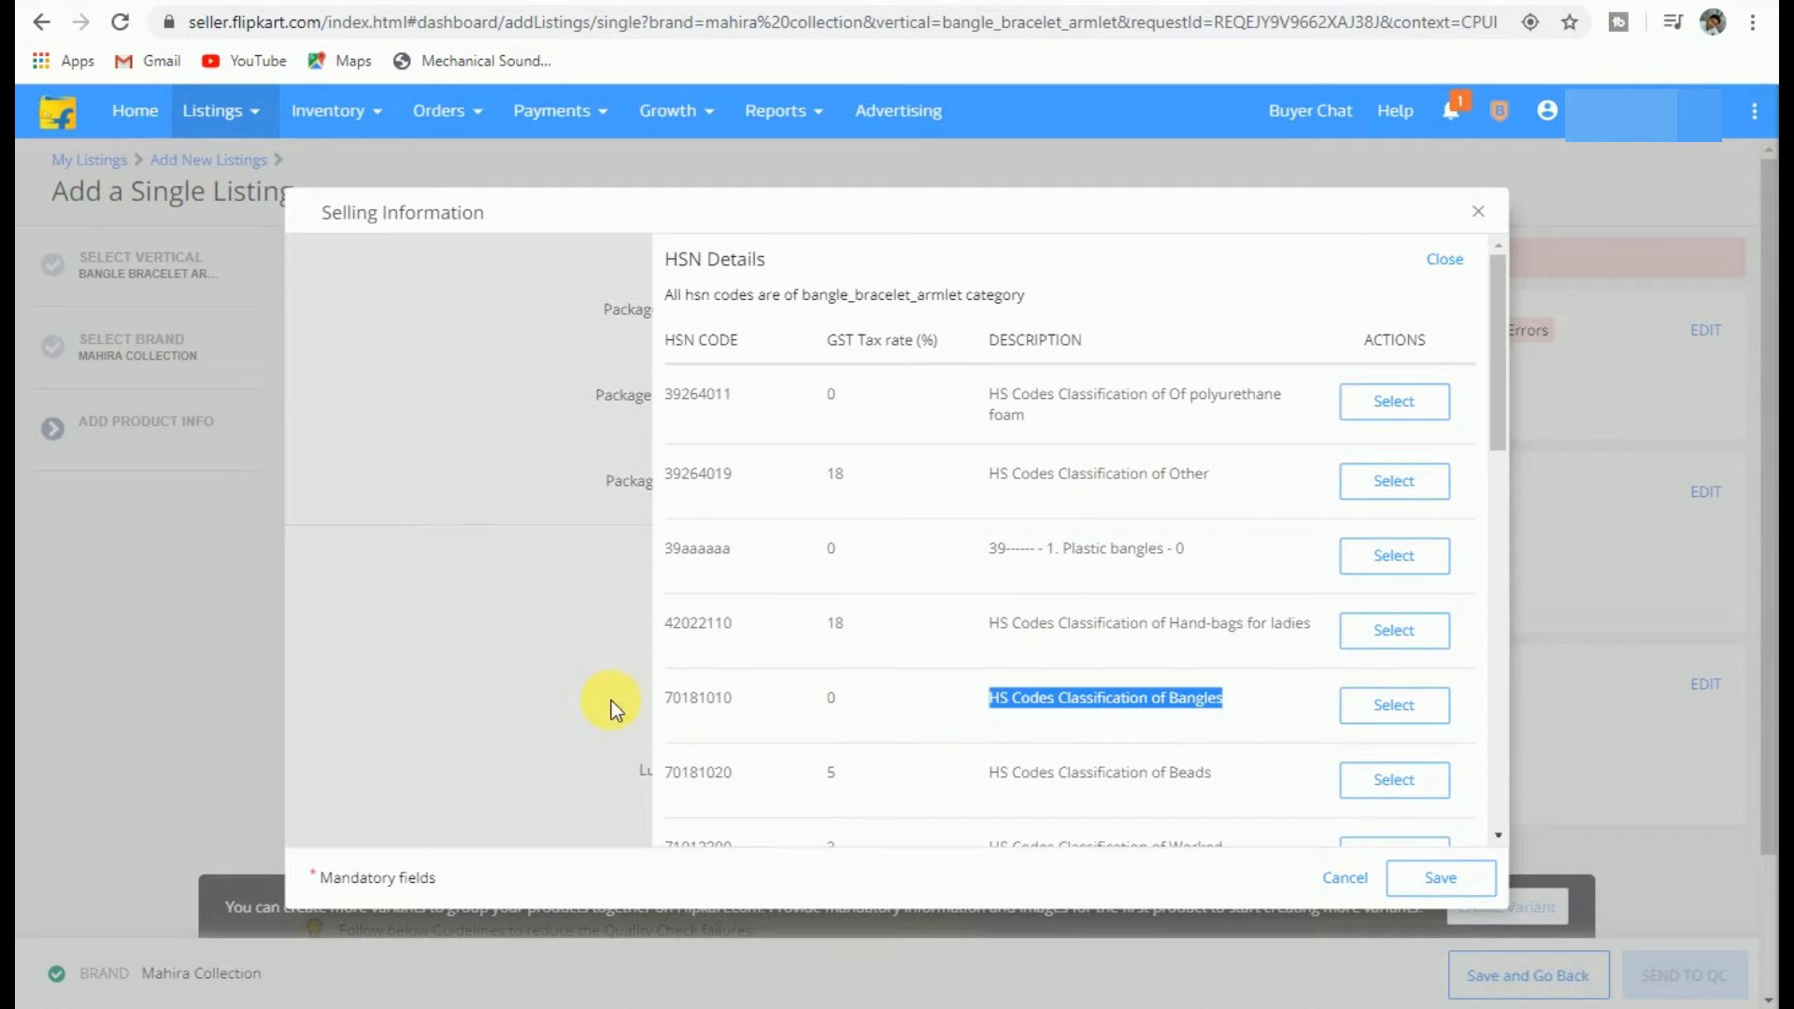
{"action": "left_click", "coordinate": [1394, 705]}
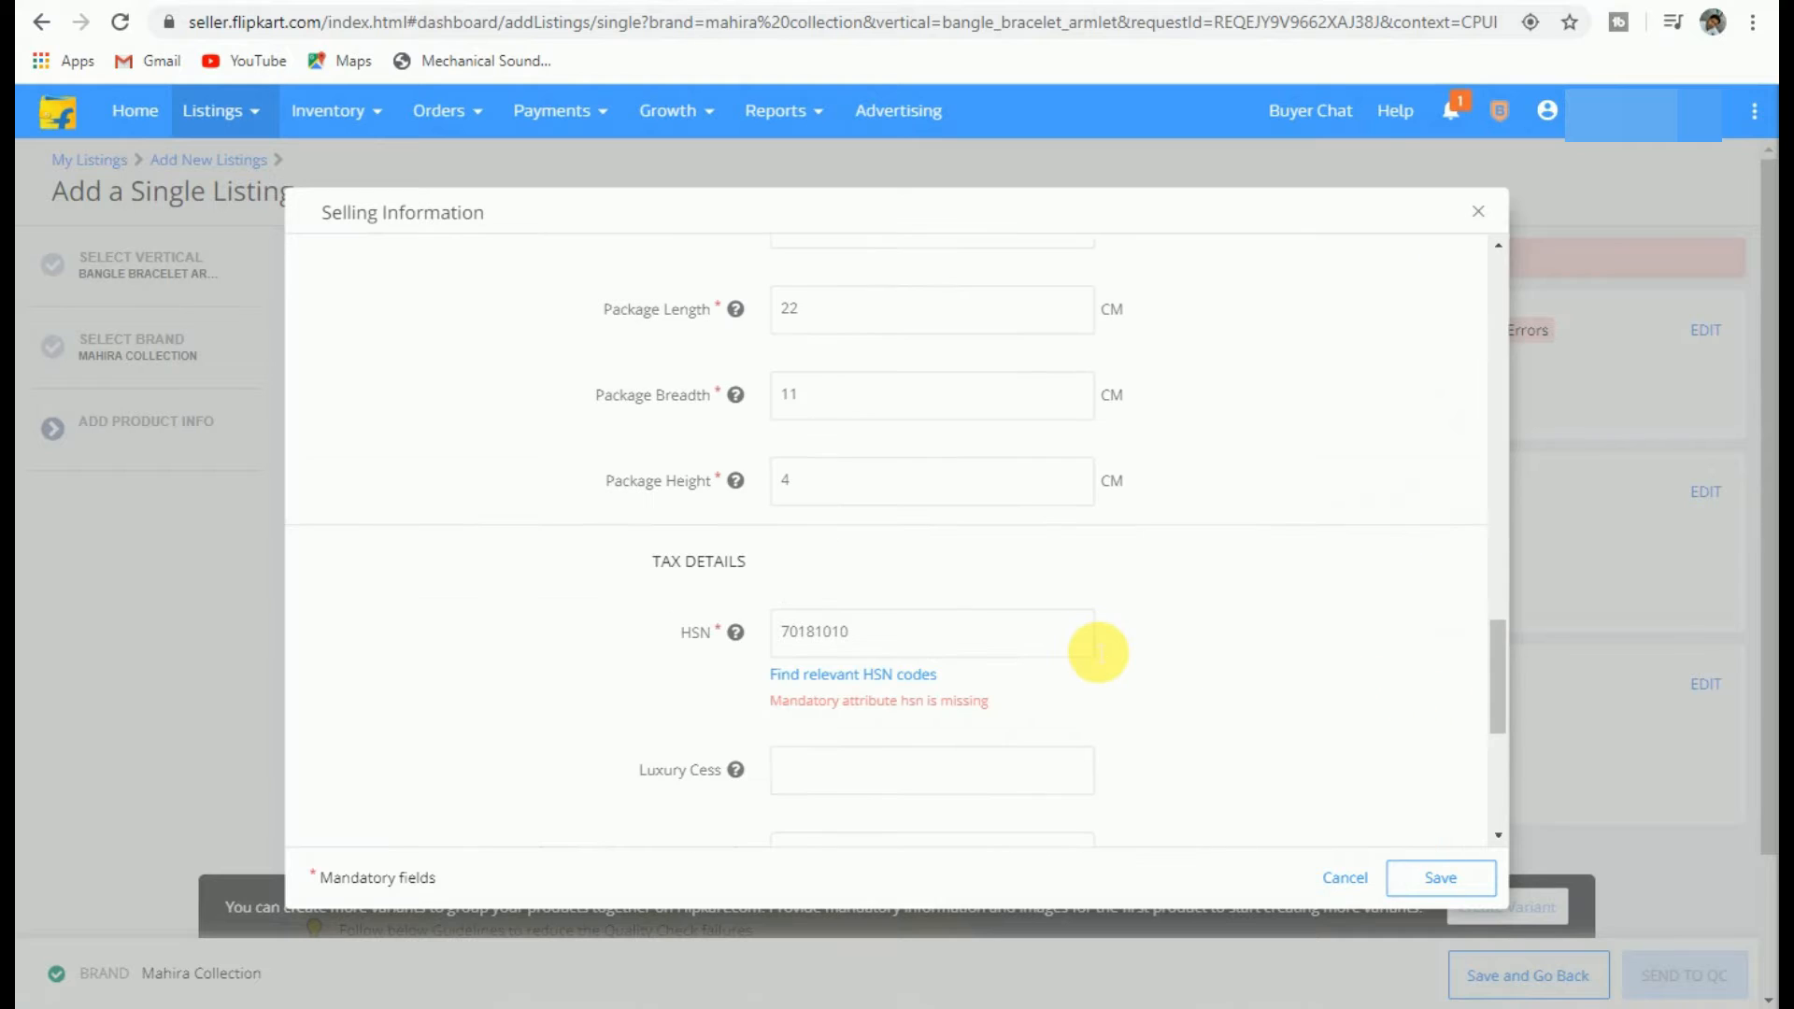
{"action": "scroll", "coordinate": [1028, 635], "scroll_direction": "down", "scroll_amount": 3}
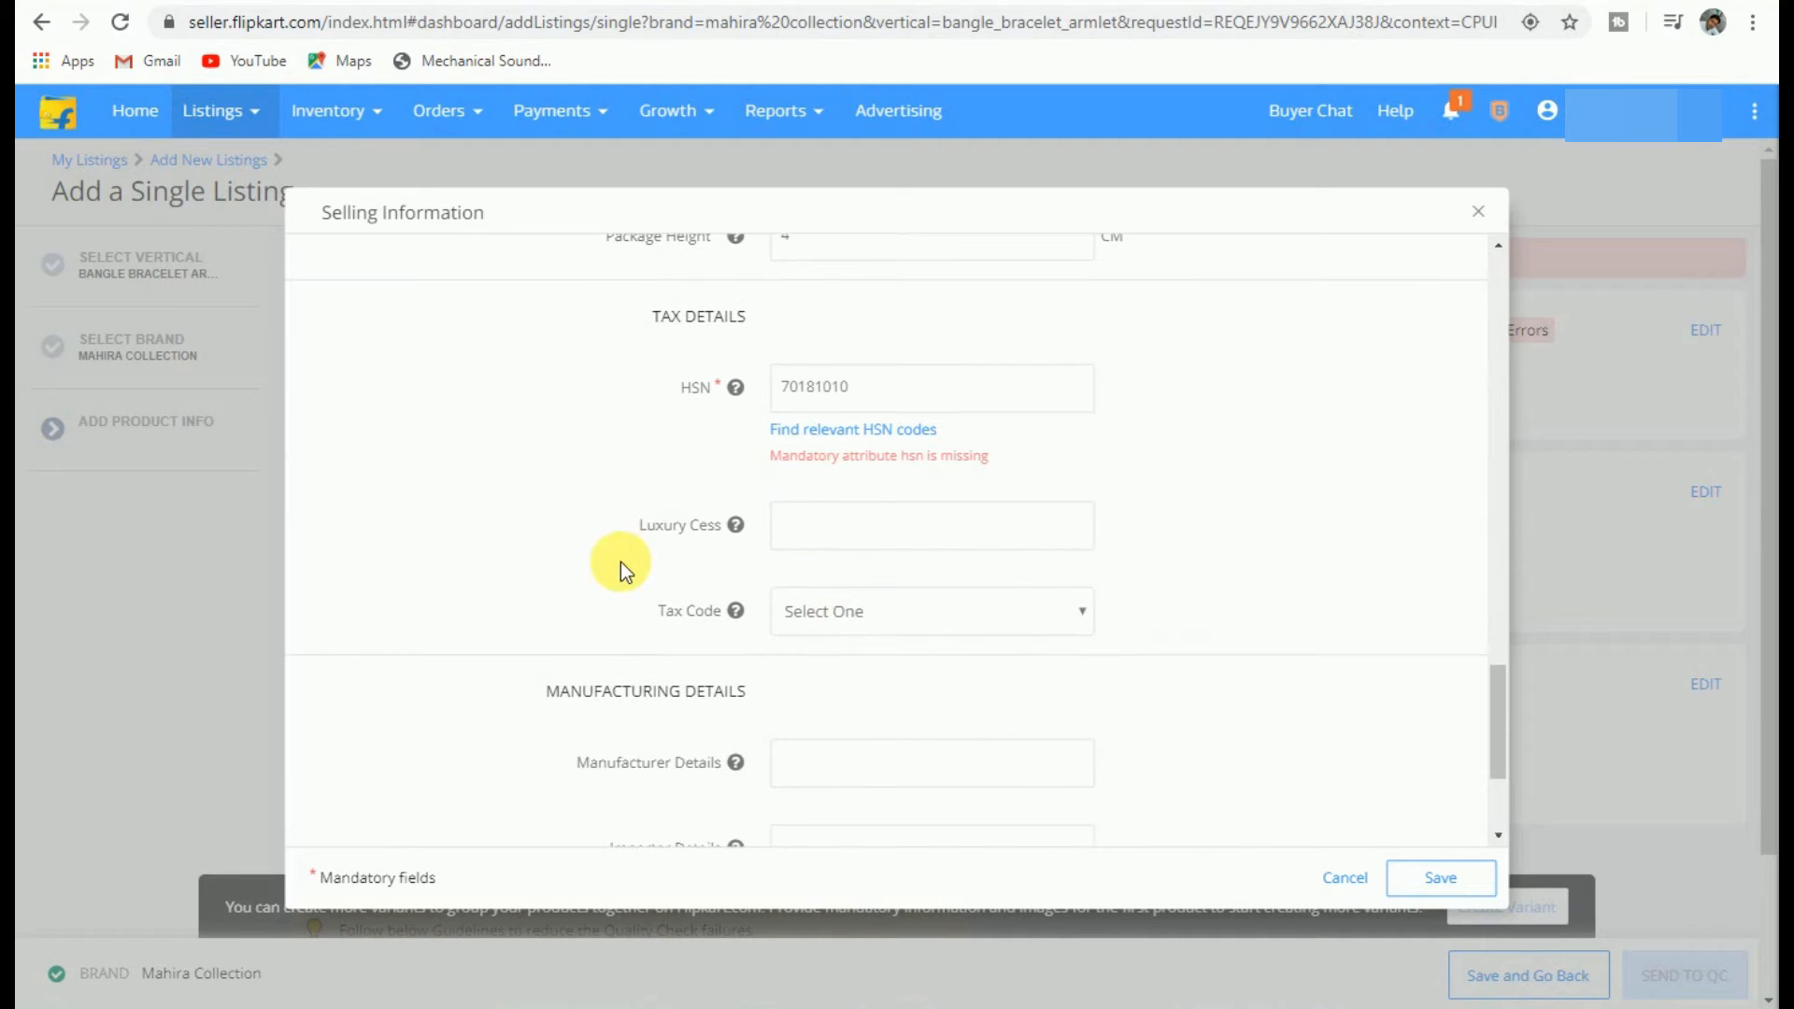
{"action": "left_click", "coordinate": [860, 616]}
{"action": "left_click", "coordinate": [856, 671]}
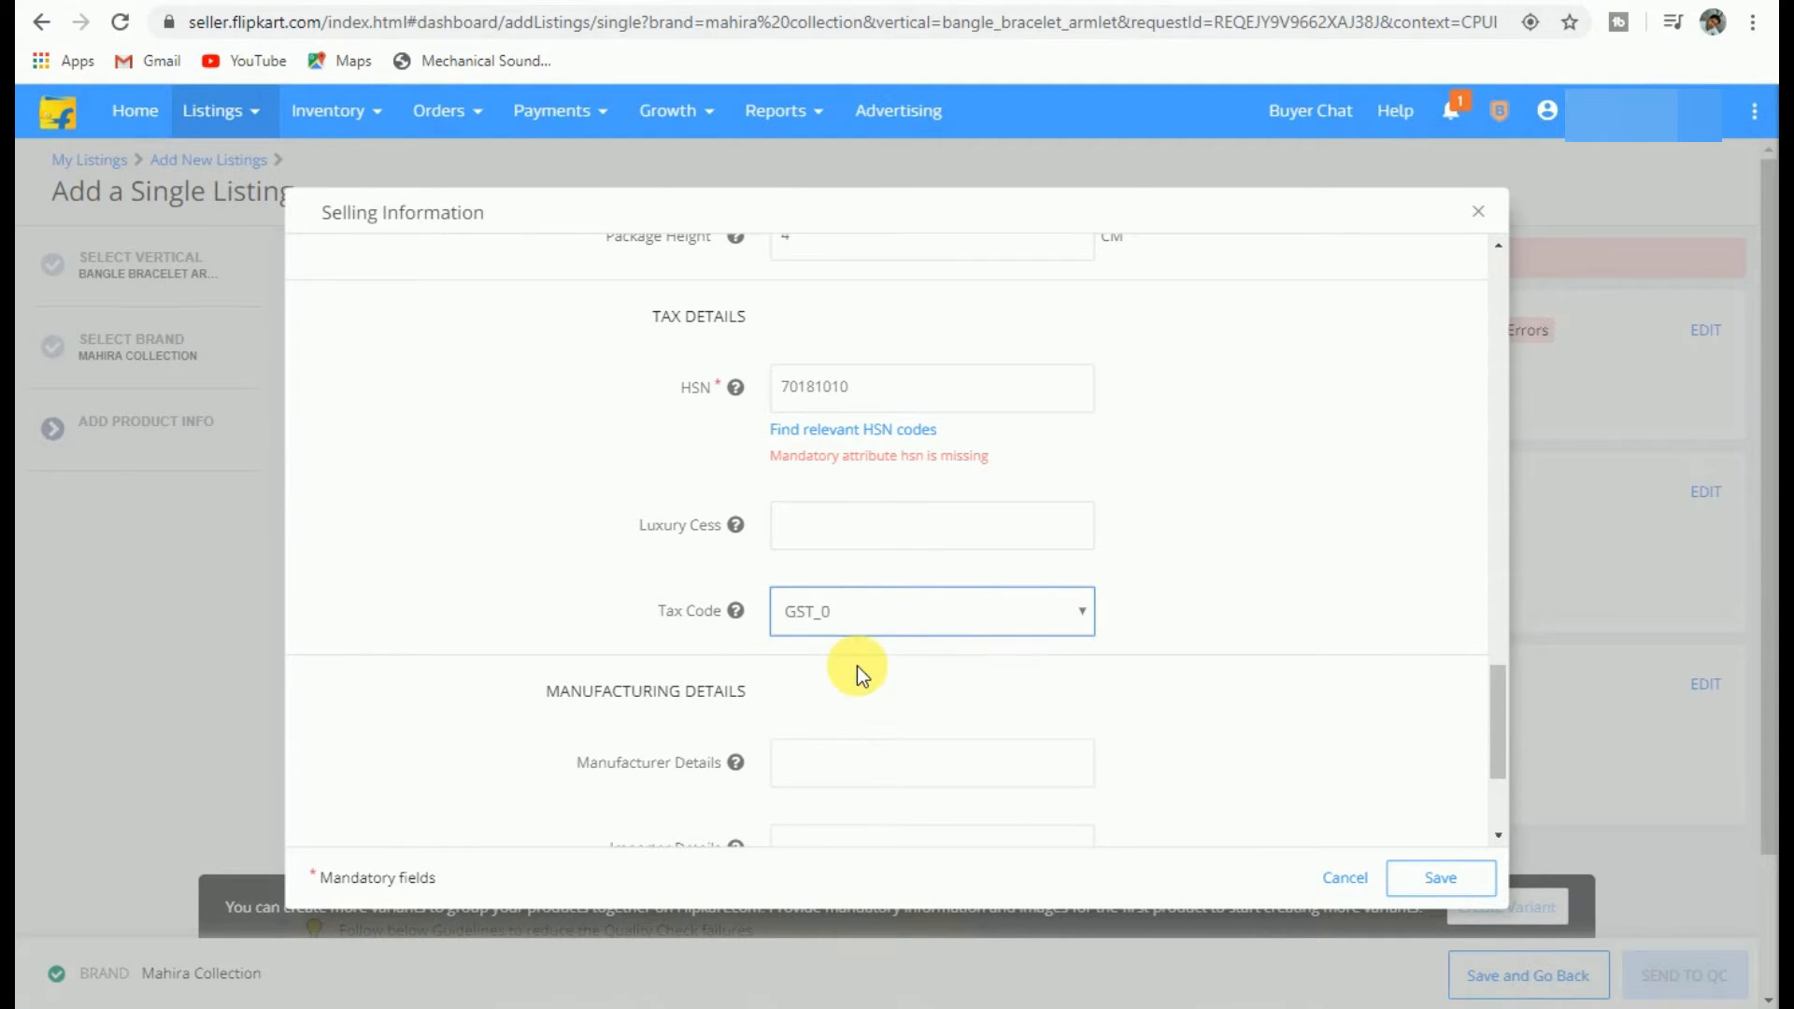
Step: Set country of origin to India and save the selling information
{"action": "scroll", "coordinate": [795, 624], "scroll_direction": "down", "scroll_amount": 1}
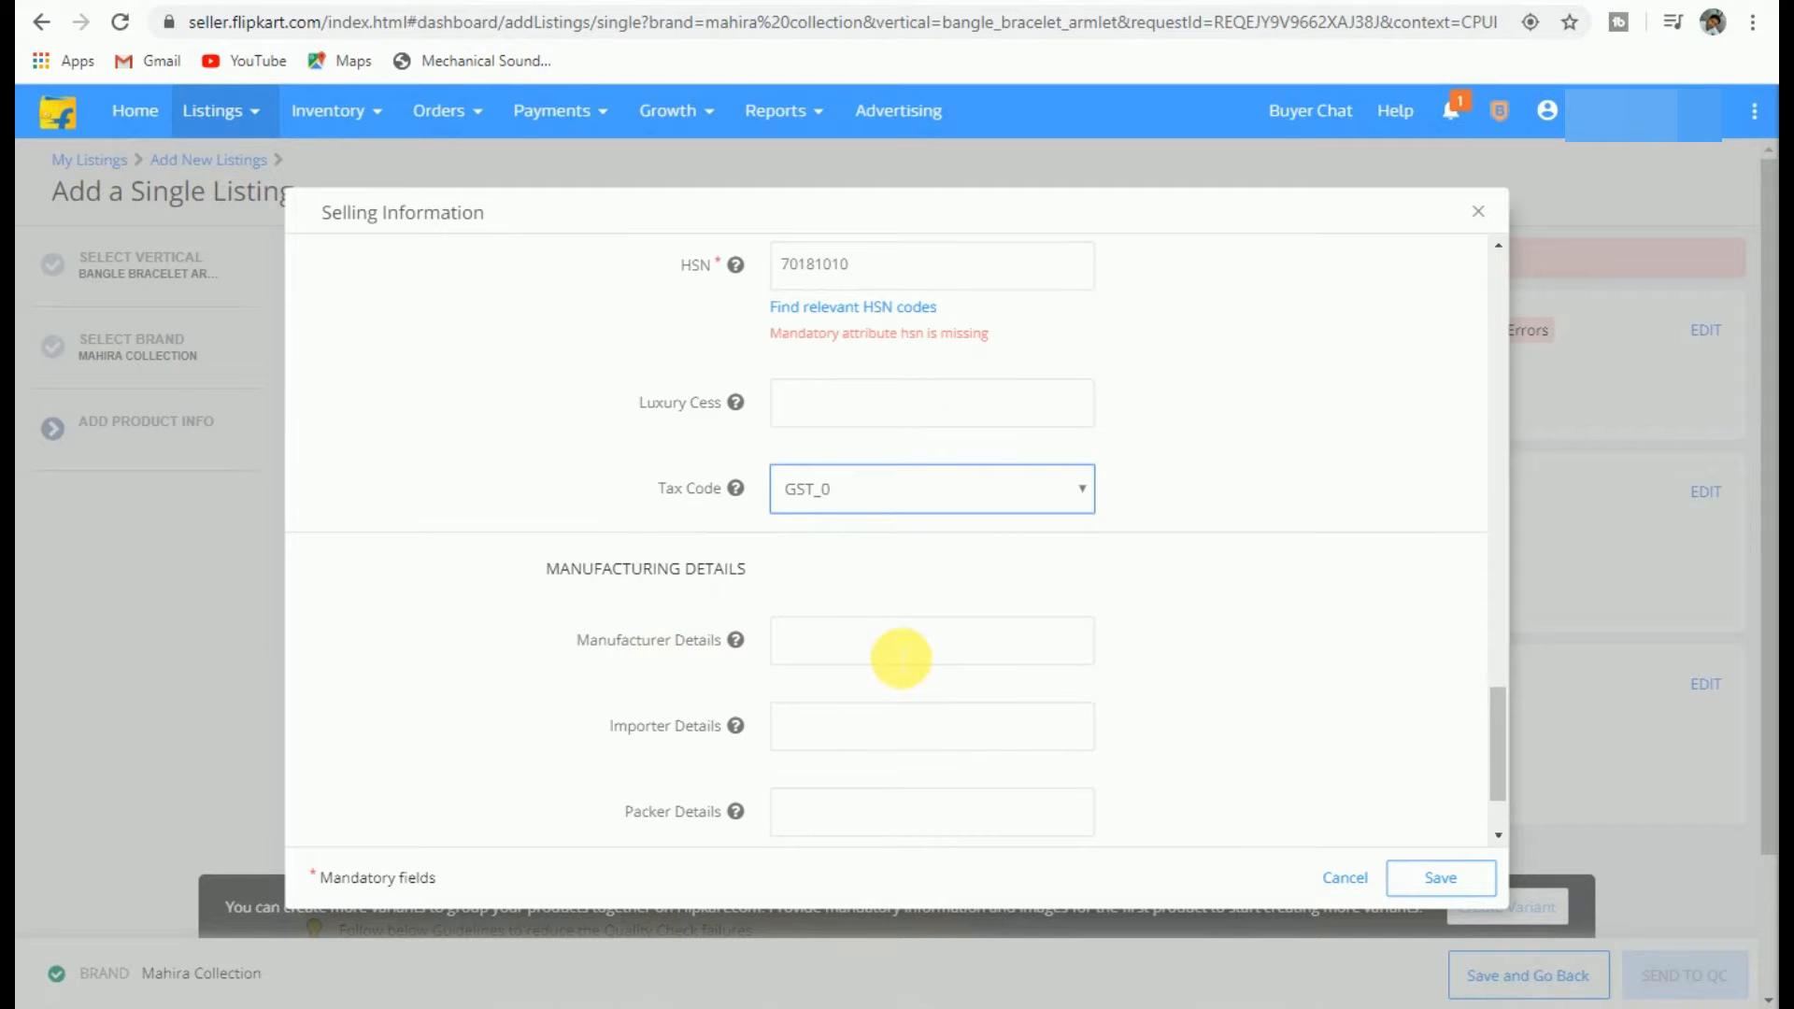
{"action": "scroll", "coordinate": [766, 636], "scroll_direction": "down", "scroll_amount": 1}
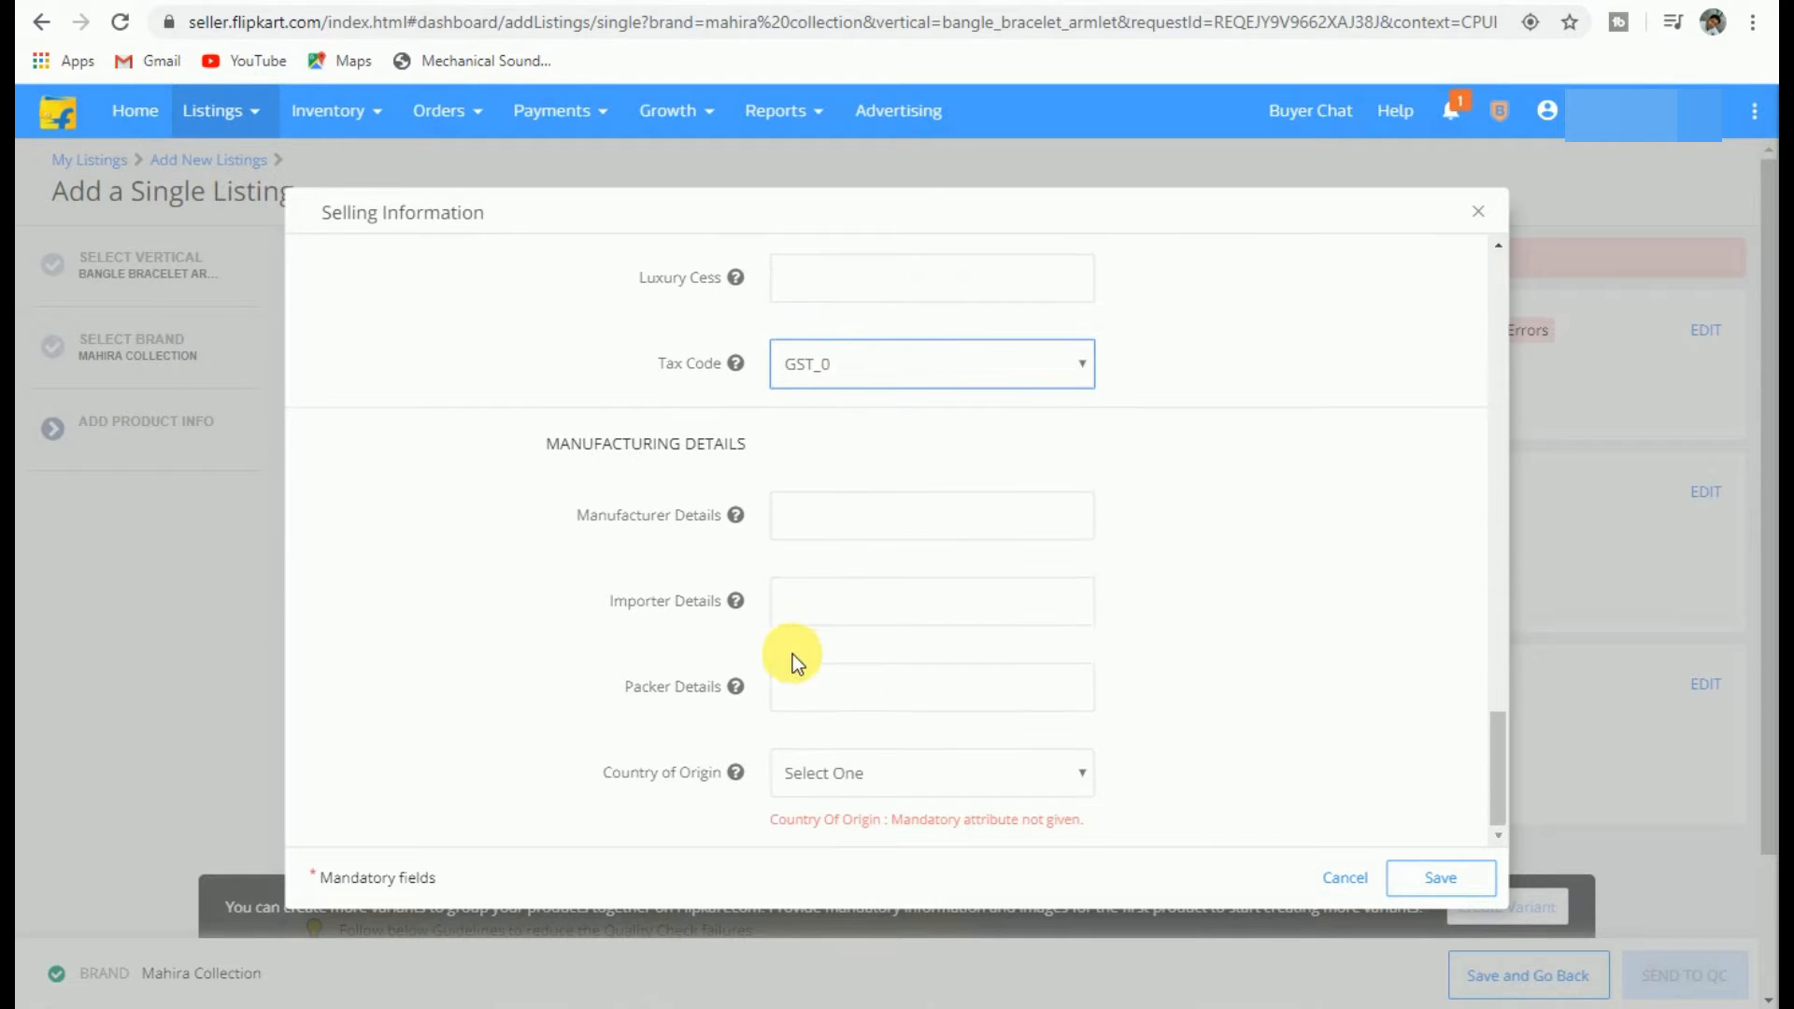
{"action": "left_click", "coordinate": [830, 777]}
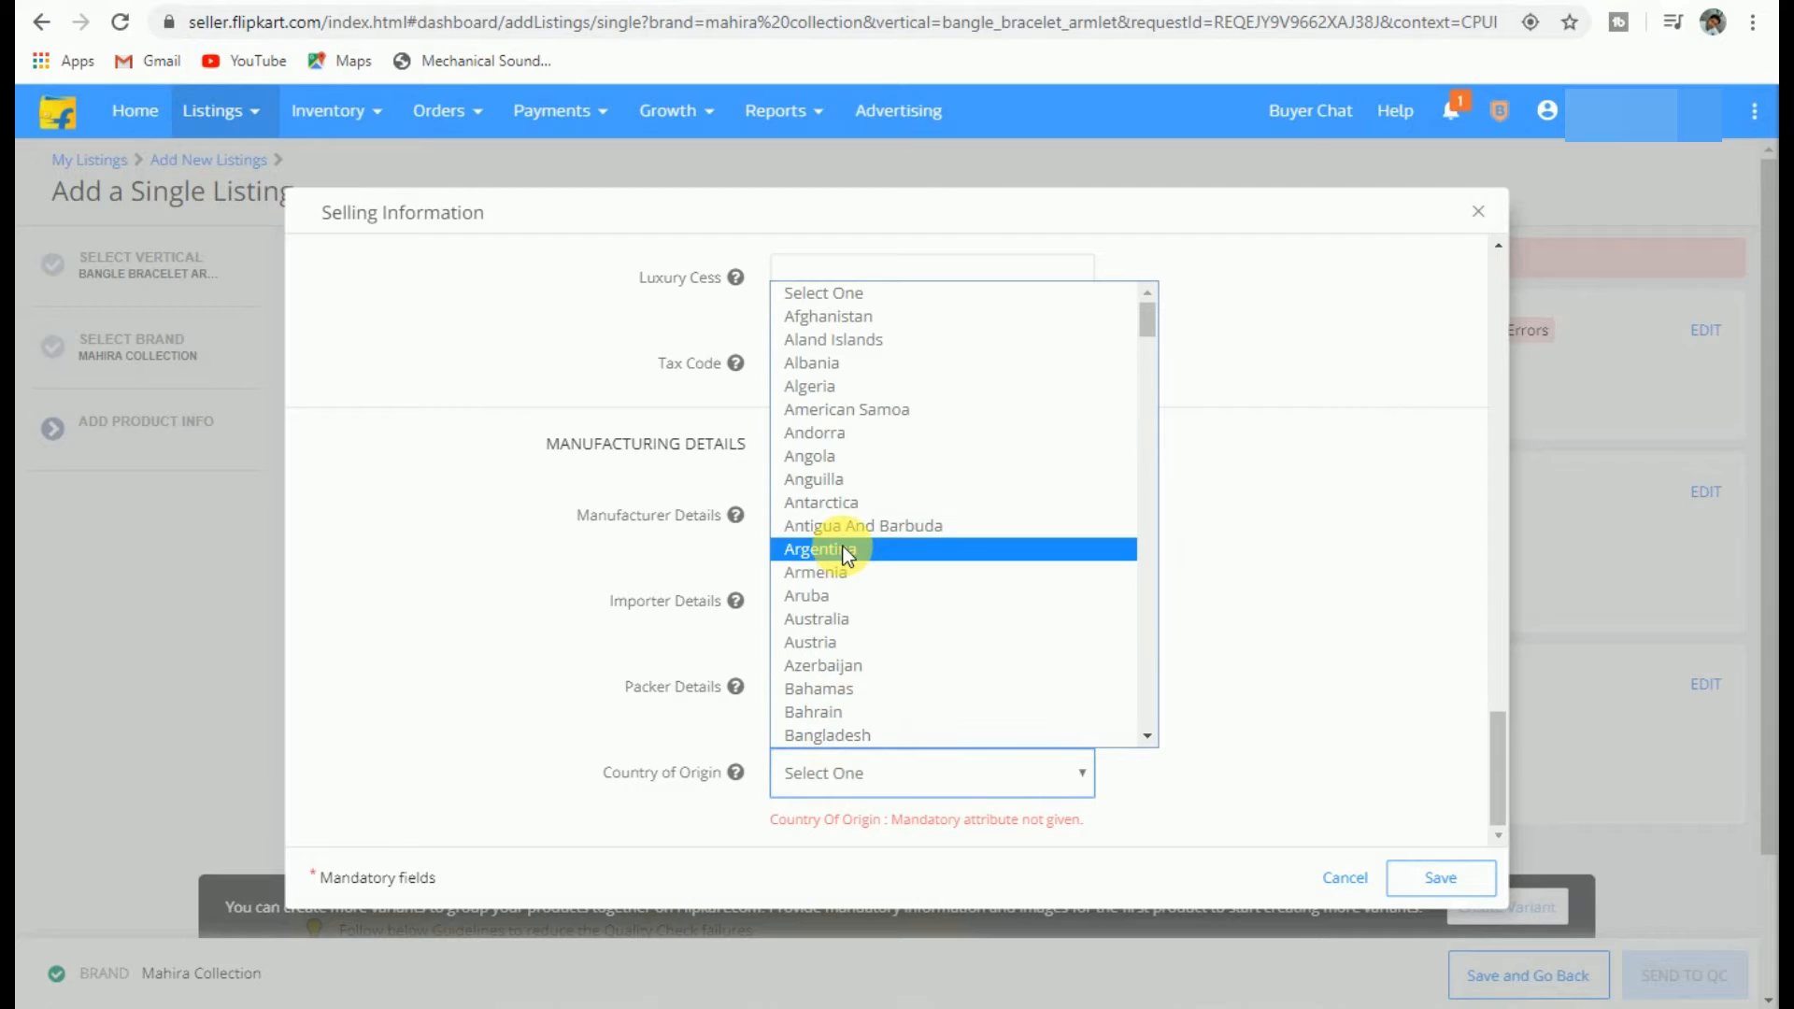
{"action": "type", "text": "in"}
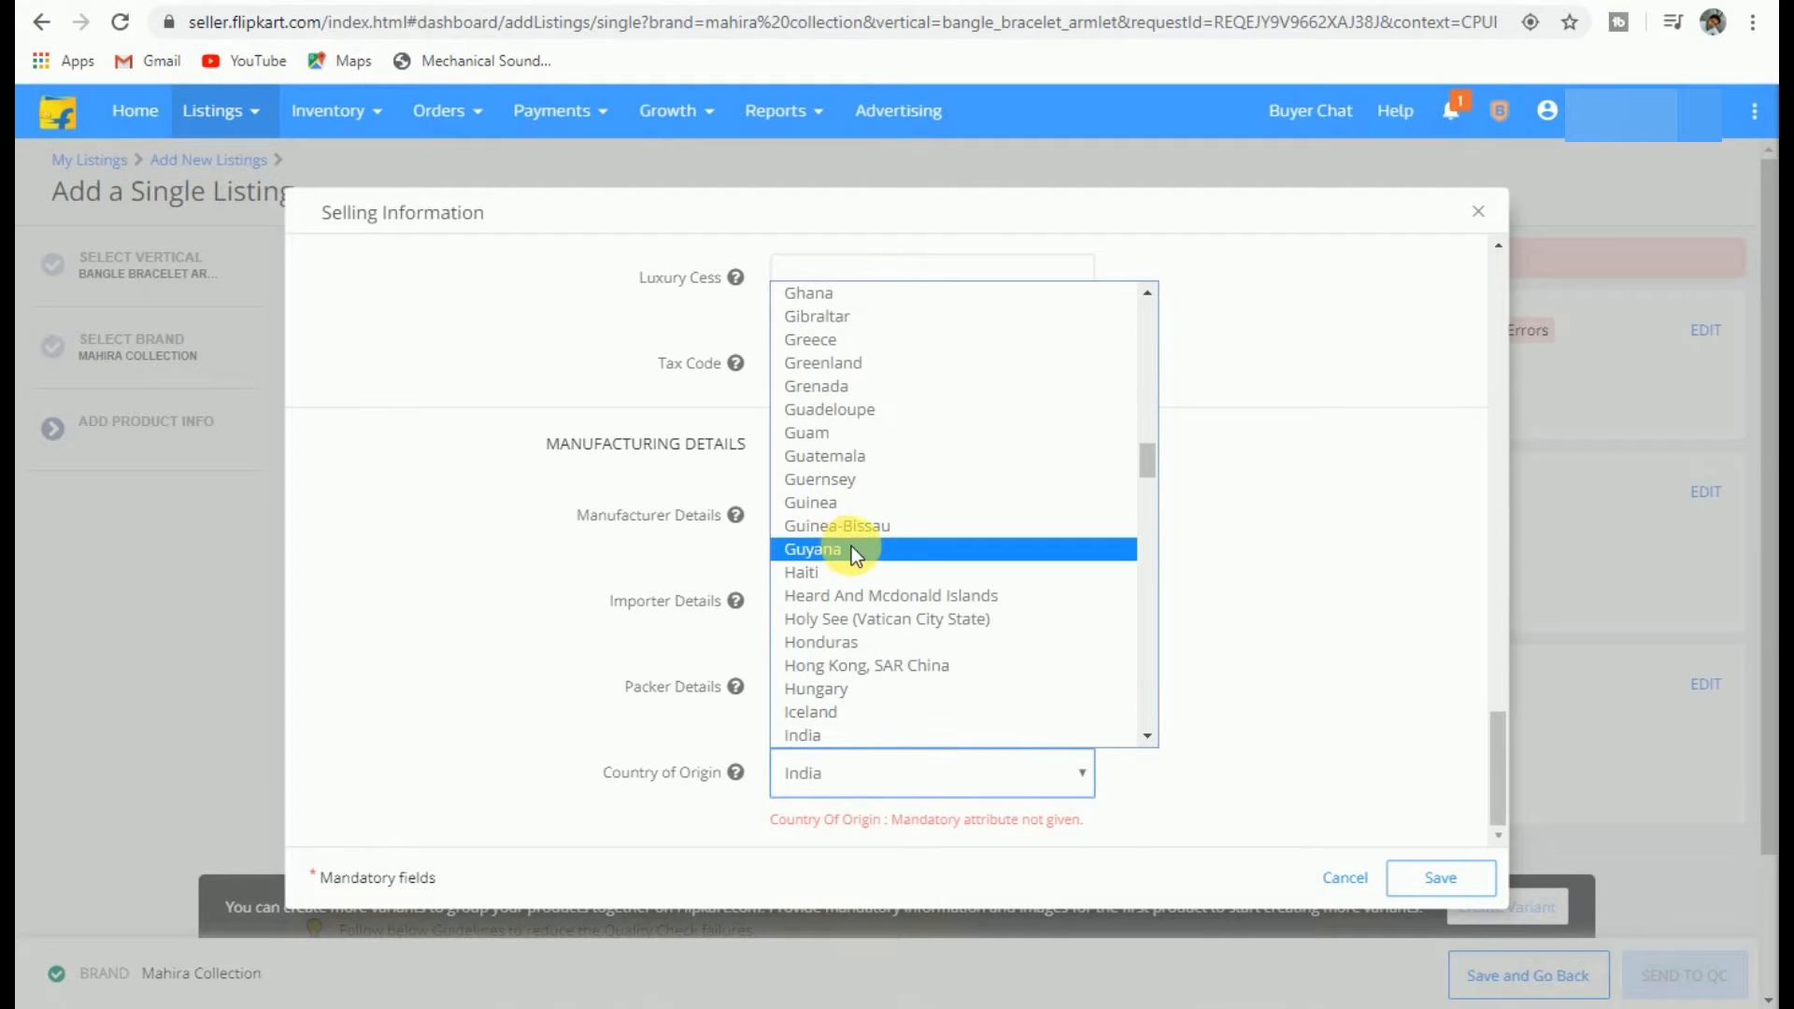
{"action": "left_click", "coordinate": [820, 738]}
{"action": "left_click", "coordinate": [1427, 877]}
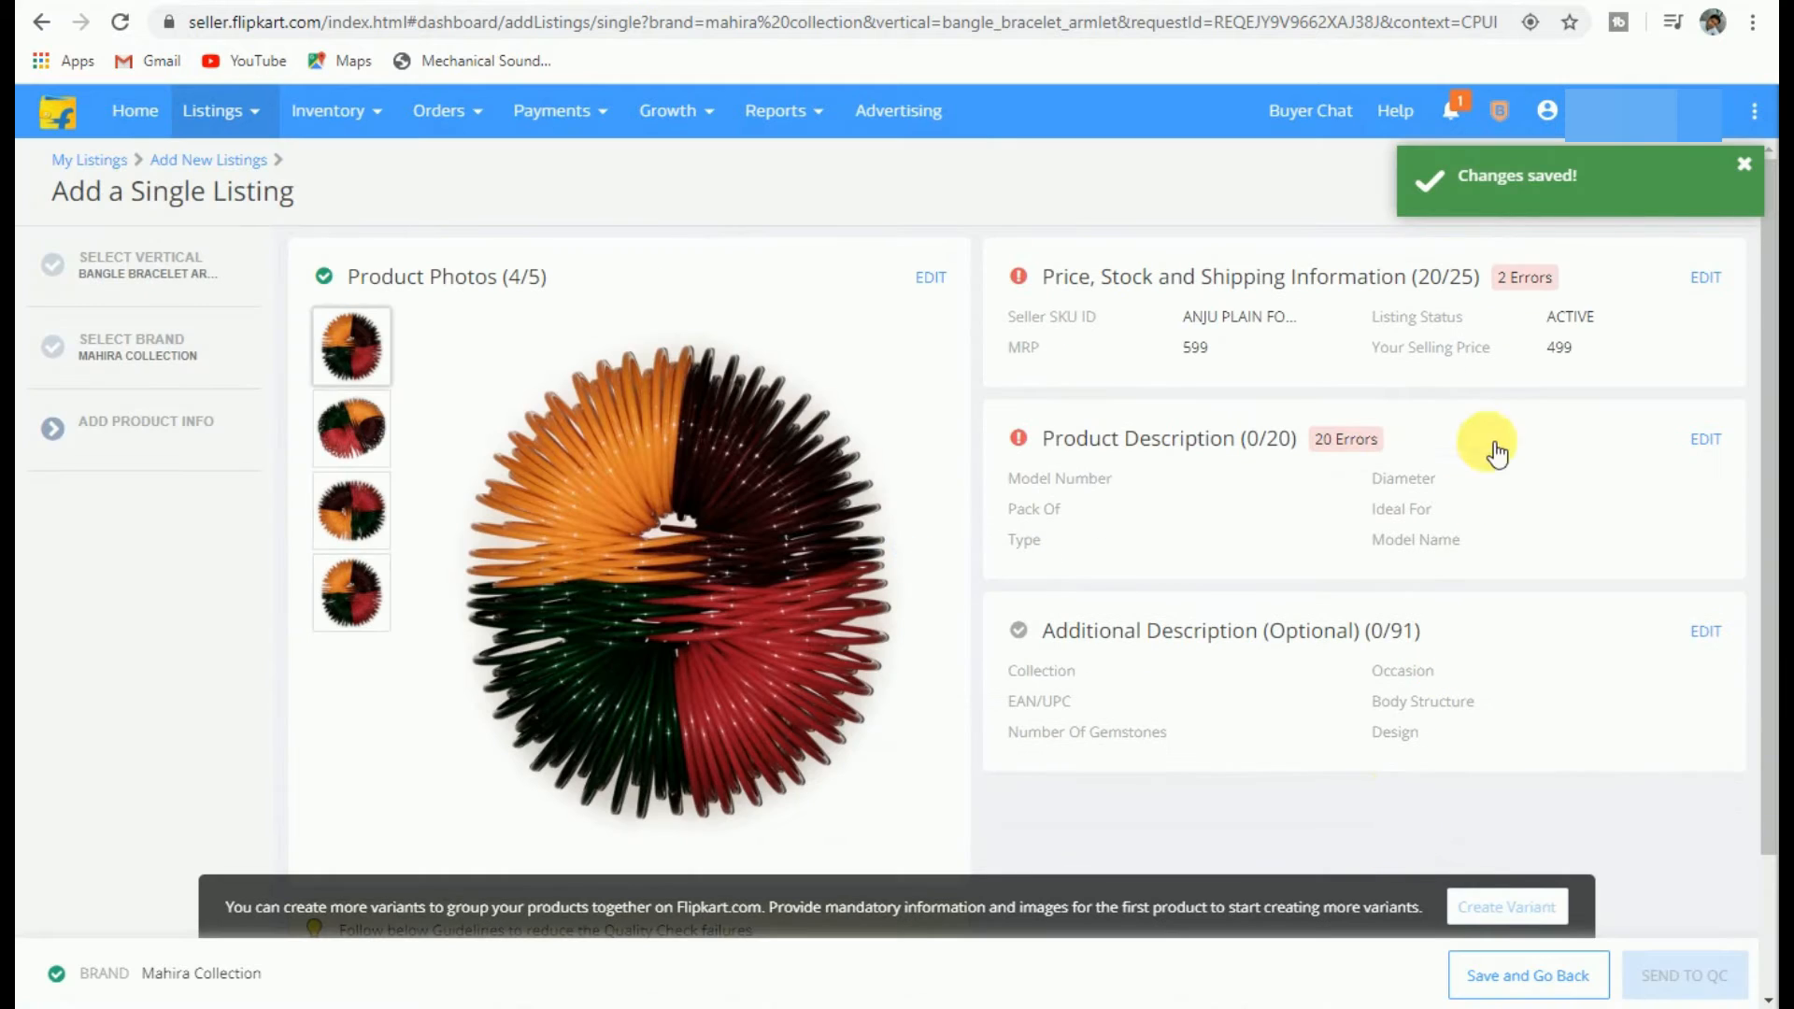
Step: Enter model number ANJU PAIN FOUR, diameter 26 and pack of 120 in Product Description
{"action": "left_click", "coordinate": [1695, 440]}
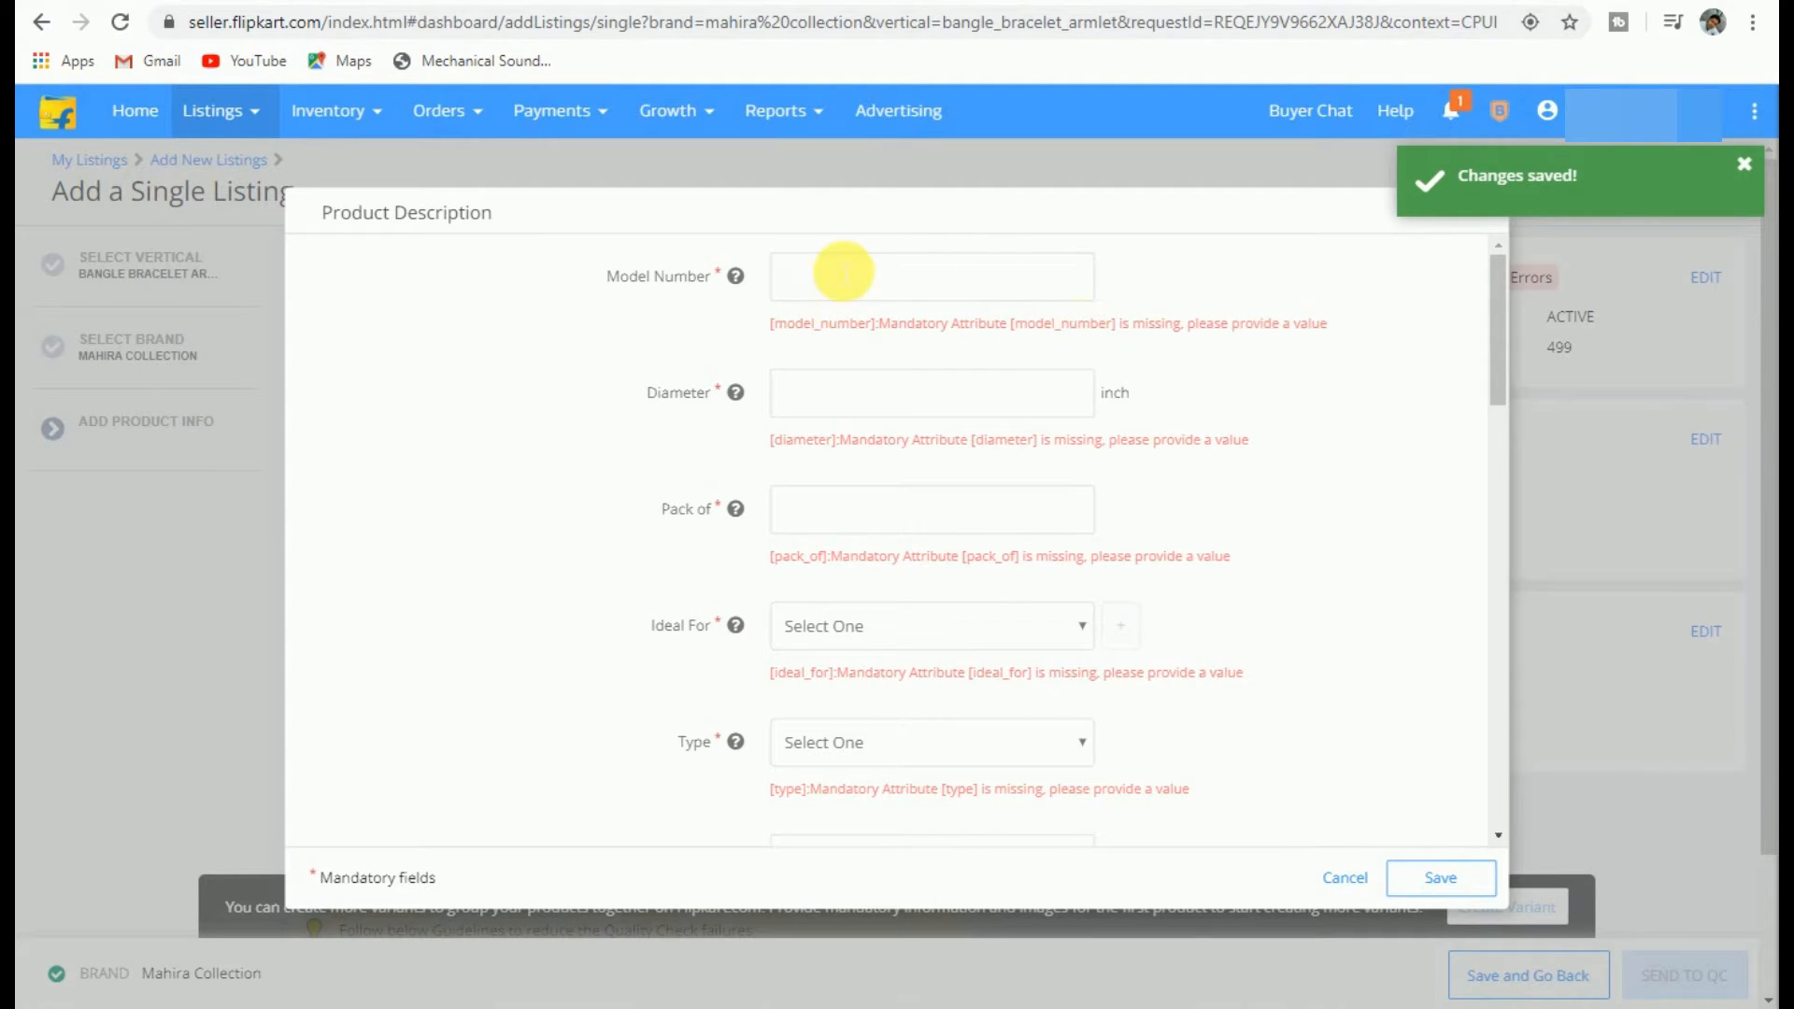
{"action": "left_click", "coordinate": [839, 270]}
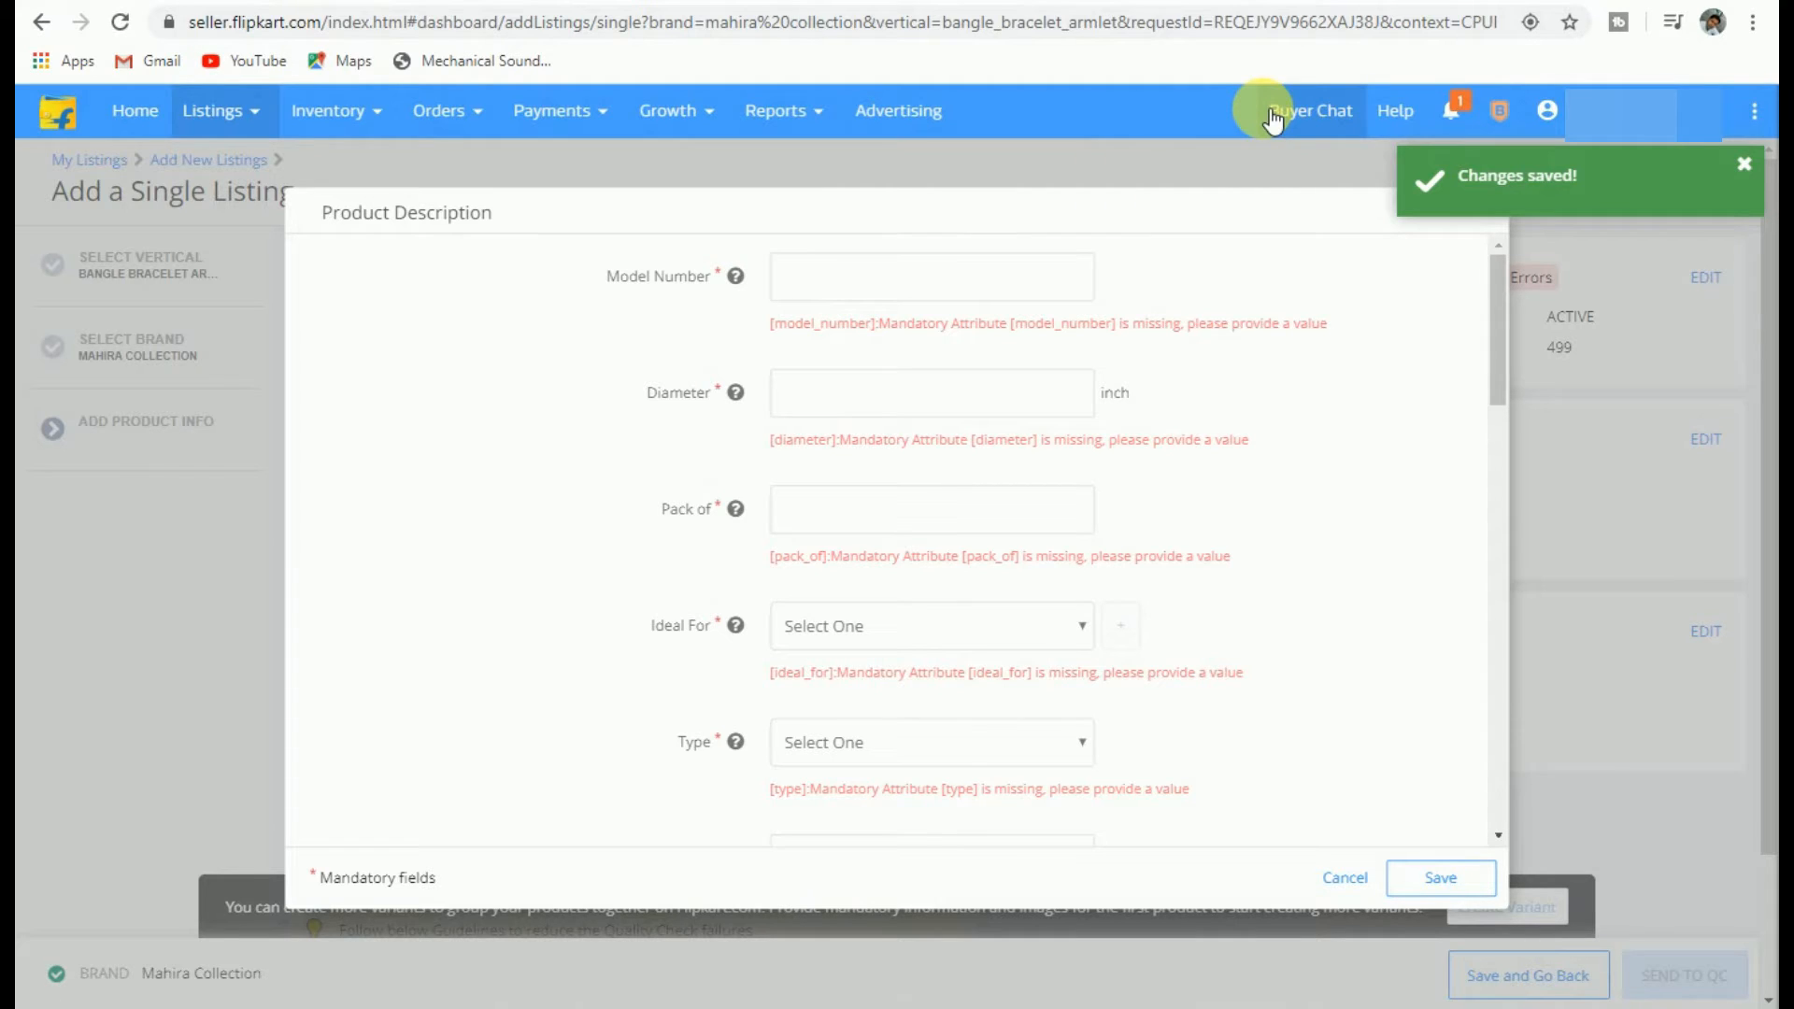
{"action": "type", "text": "ANJU PAIN FOUR"}
{"action": "left_click", "coordinate": [849, 393]}
{"action": "type", "text": "26"}
{"action": "left_click", "coordinate": [822, 519]}
{"action": "type", "text": "120"}
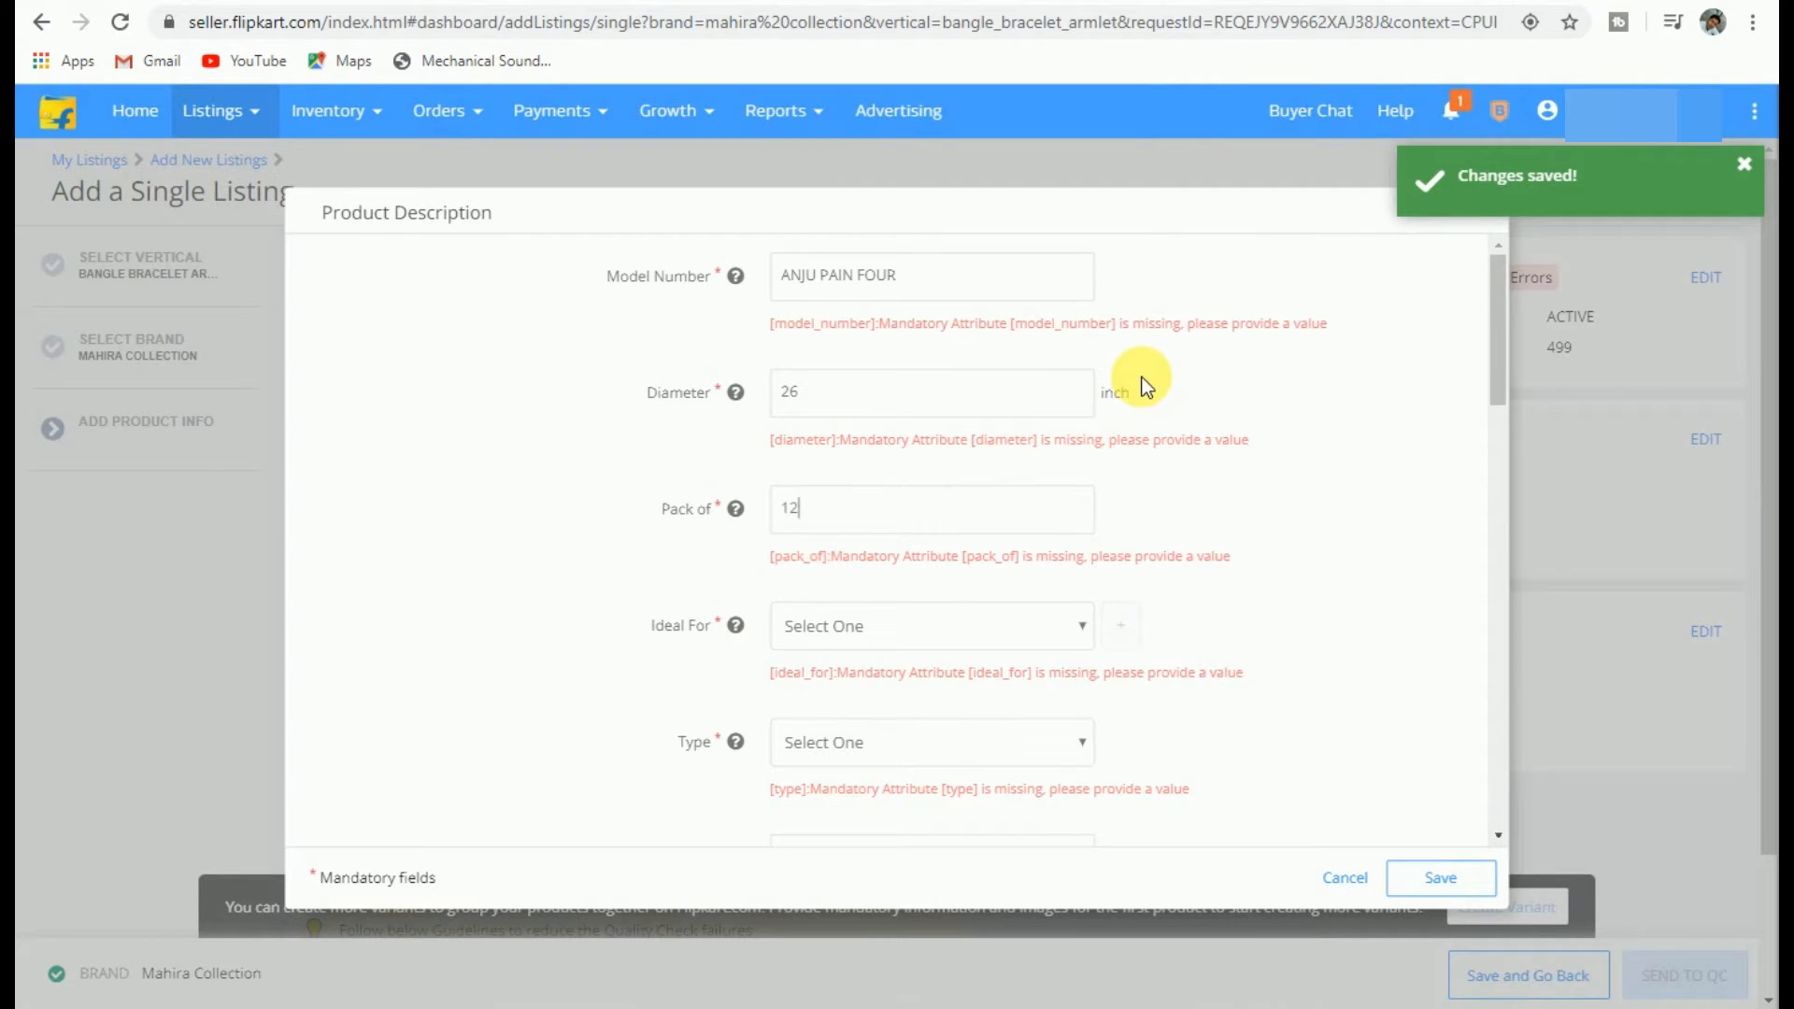
Step: Set Ideal For to Girls and Women and the product type to Bangle
{"action": "left_click", "coordinate": [875, 634]}
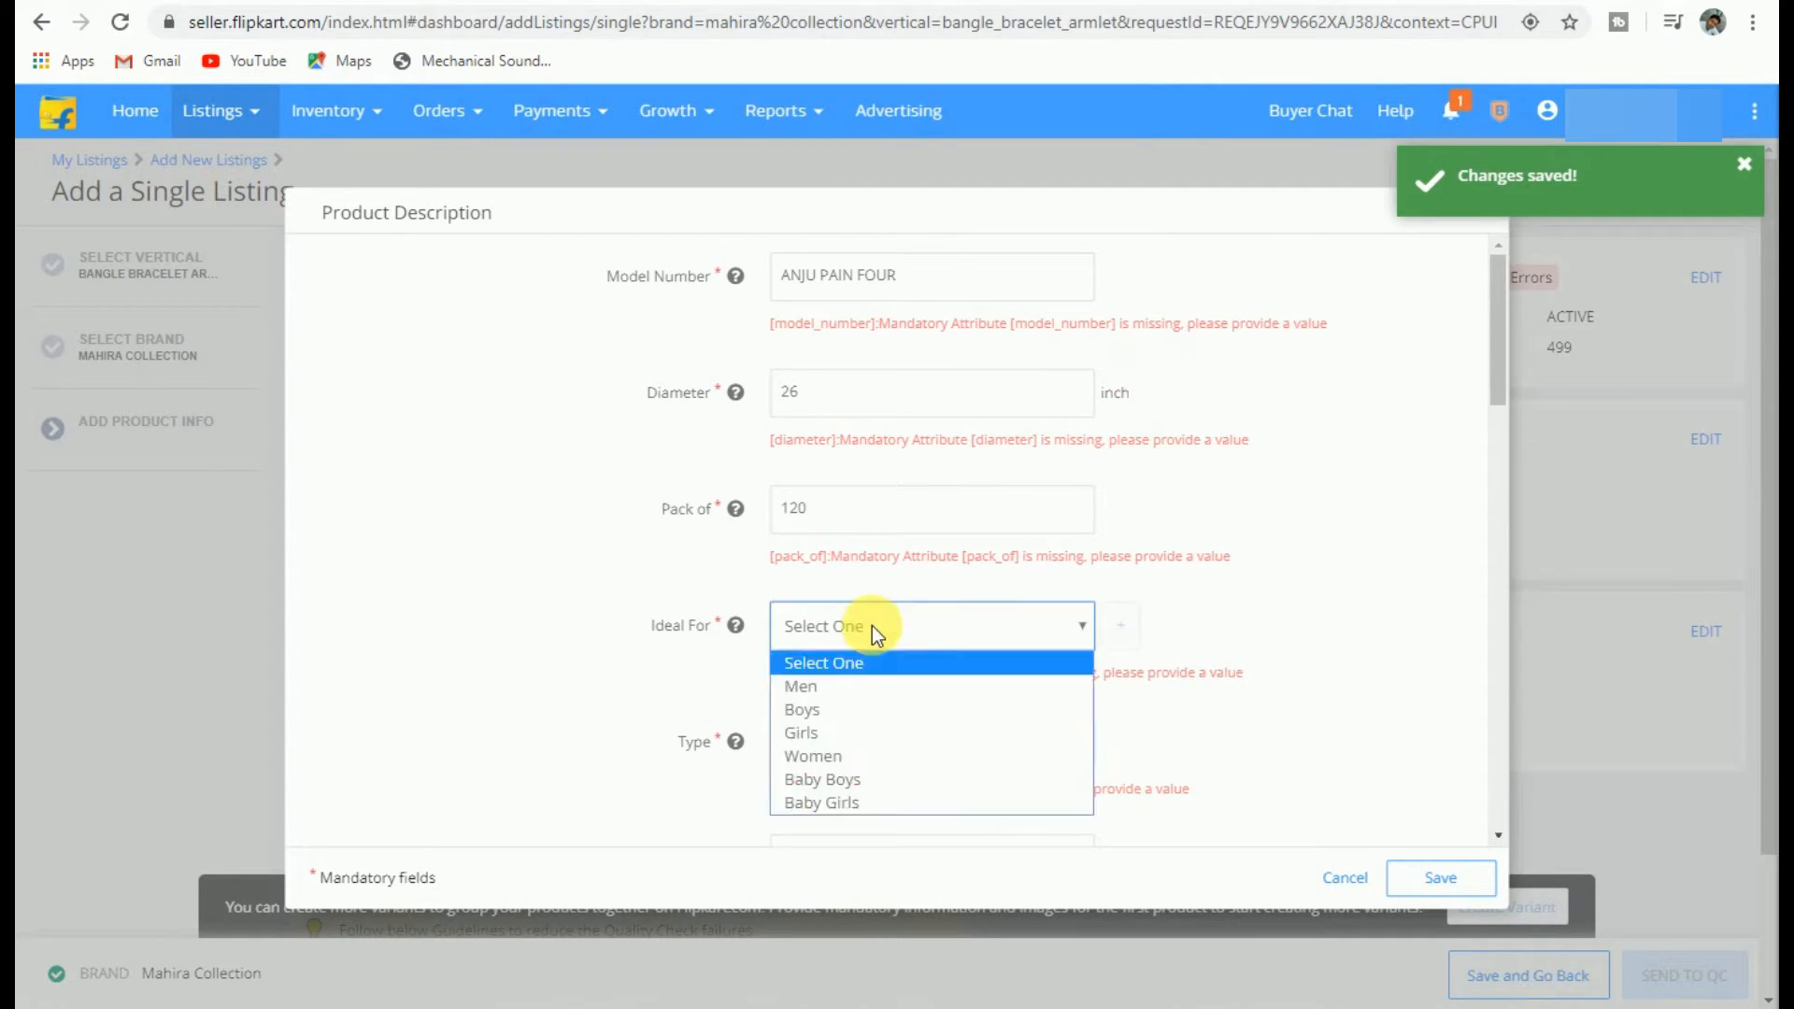
{"action": "left_click", "coordinate": [855, 735]}
{"action": "left_click", "coordinate": [1120, 625]}
{"action": "left_click", "coordinate": [848, 693]}
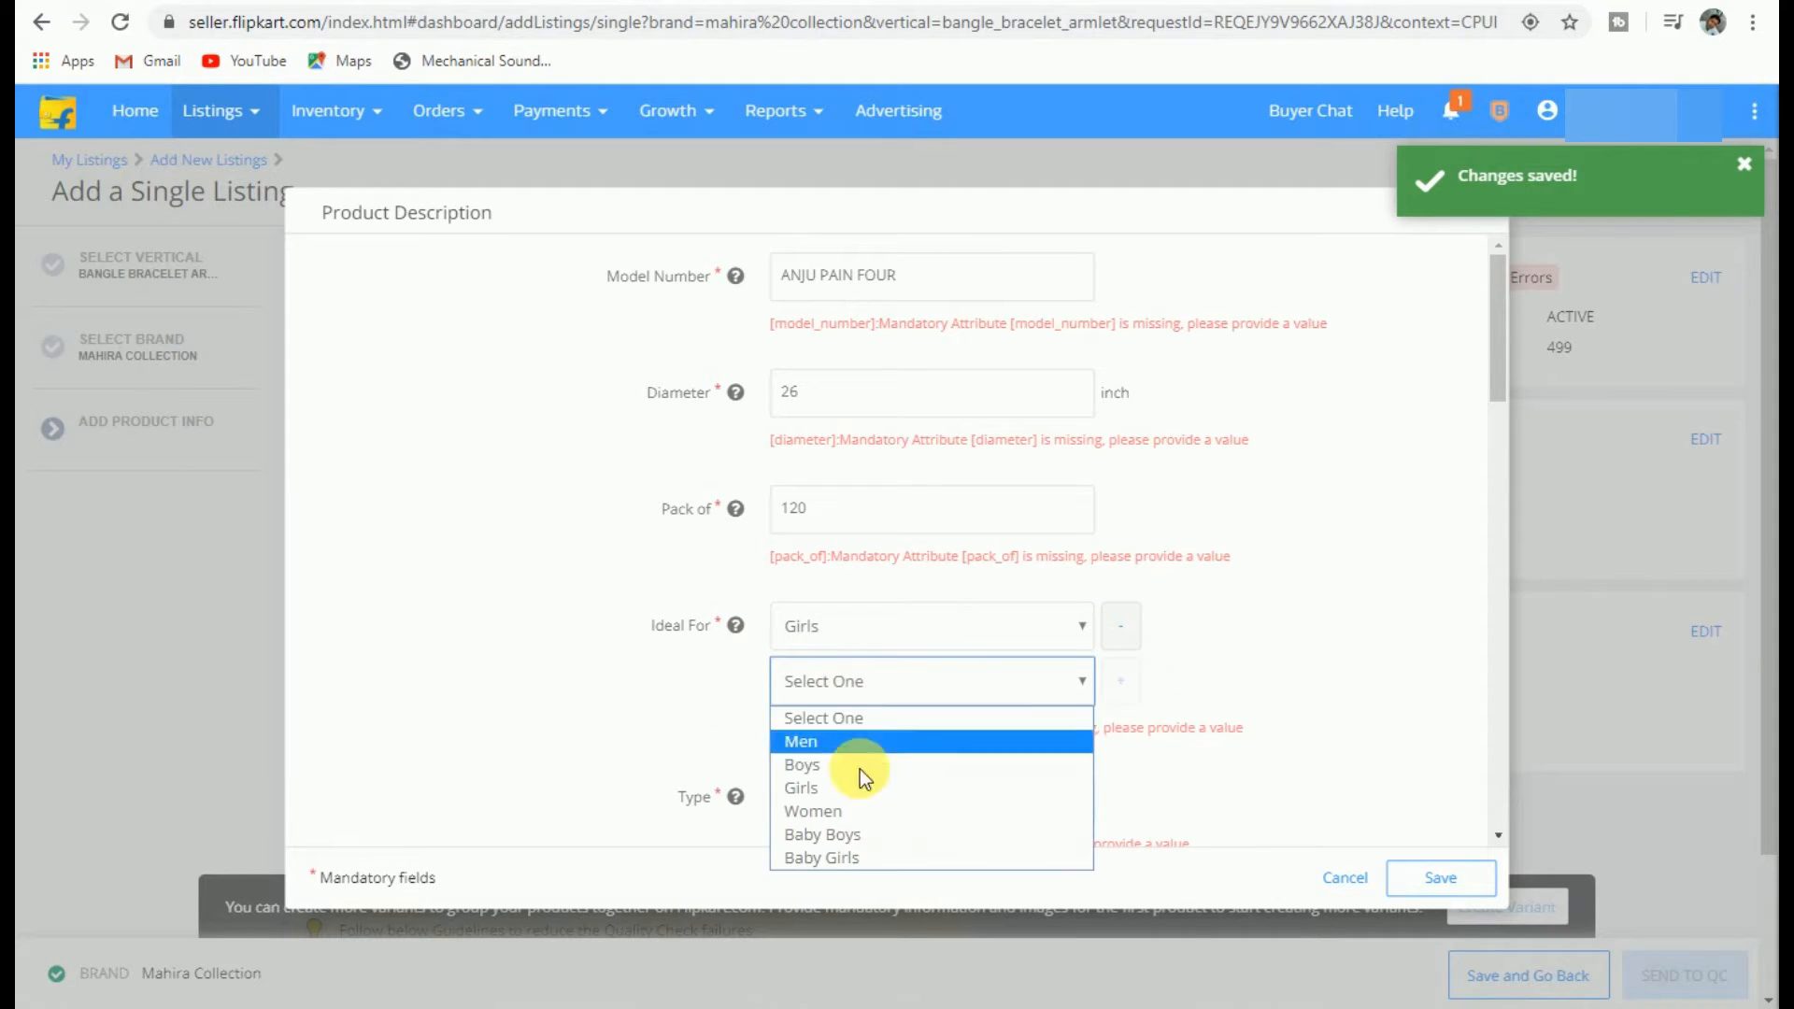
{"action": "left_click", "coordinate": [841, 813]}
{"action": "scroll", "coordinate": [900, 742], "scroll_direction": "down", "scroll_amount": 2}
{"action": "left_click", "coordinate": [825, 687]}
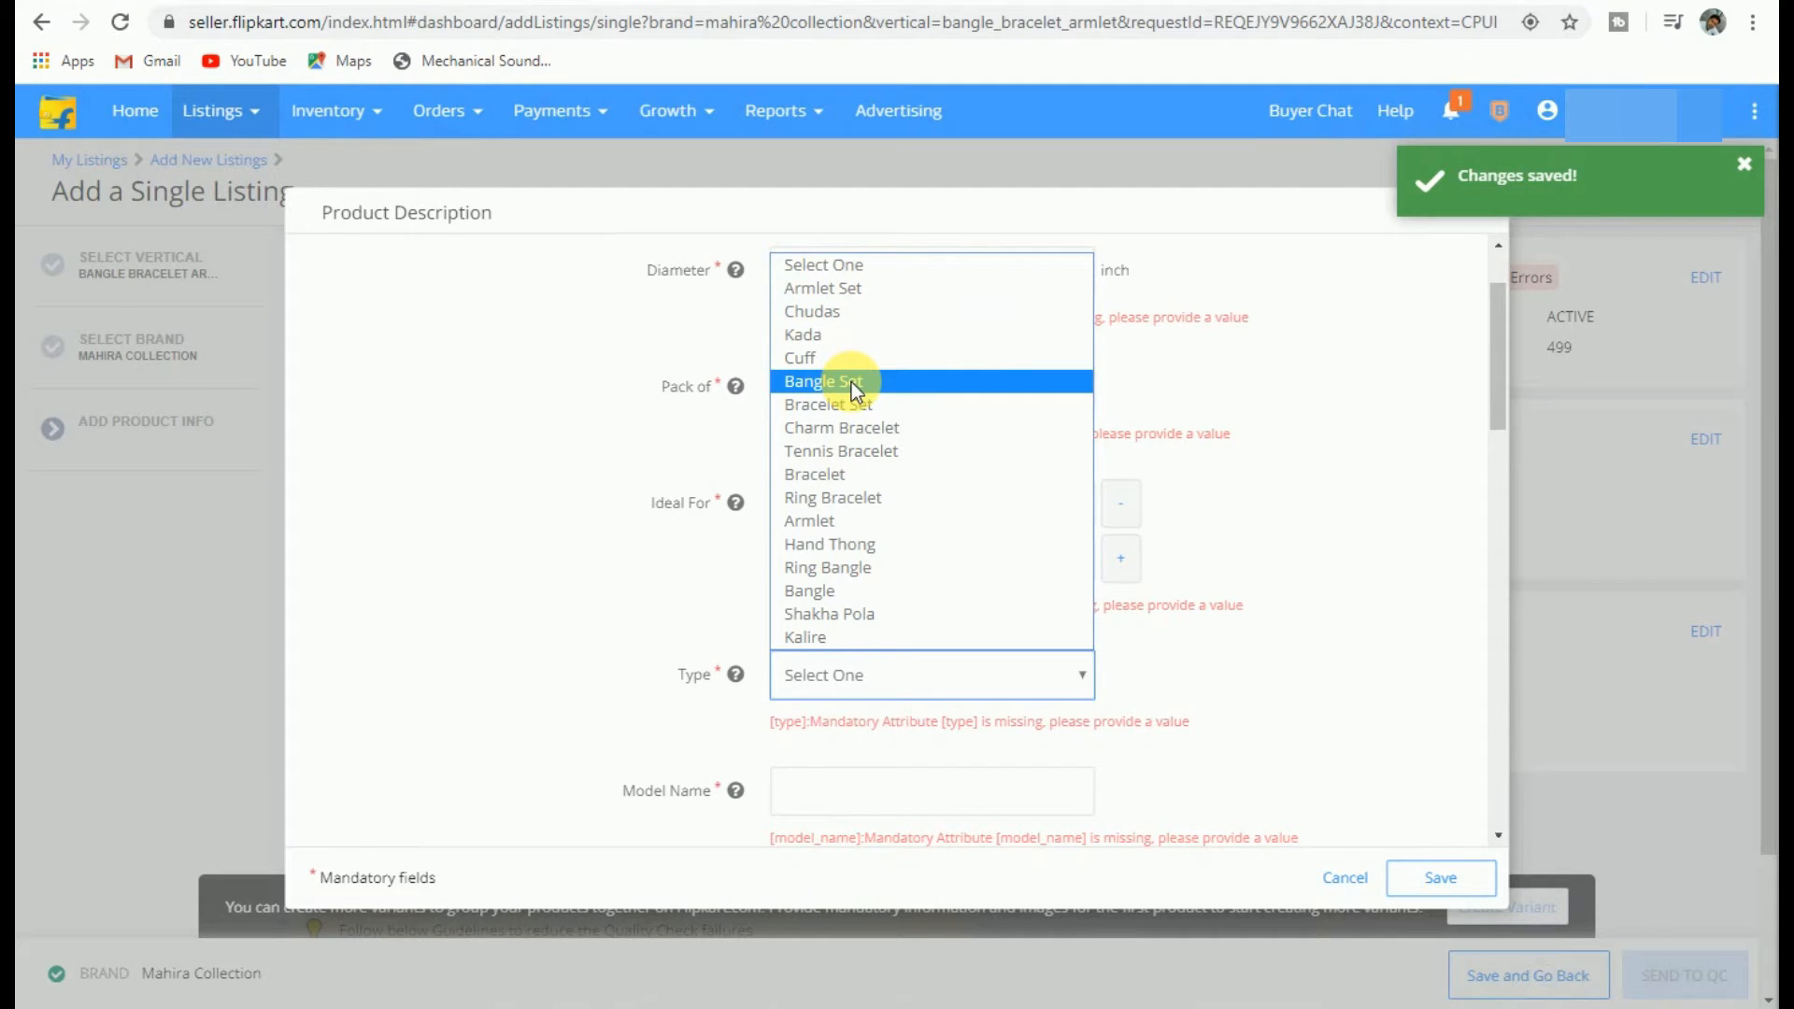
{"action": "left_click", "coordinate": [809, 591]}
{"action": "scroll", "coordinate": [841, 570], "scroll_direction": "down", "scroll_amount": 2}
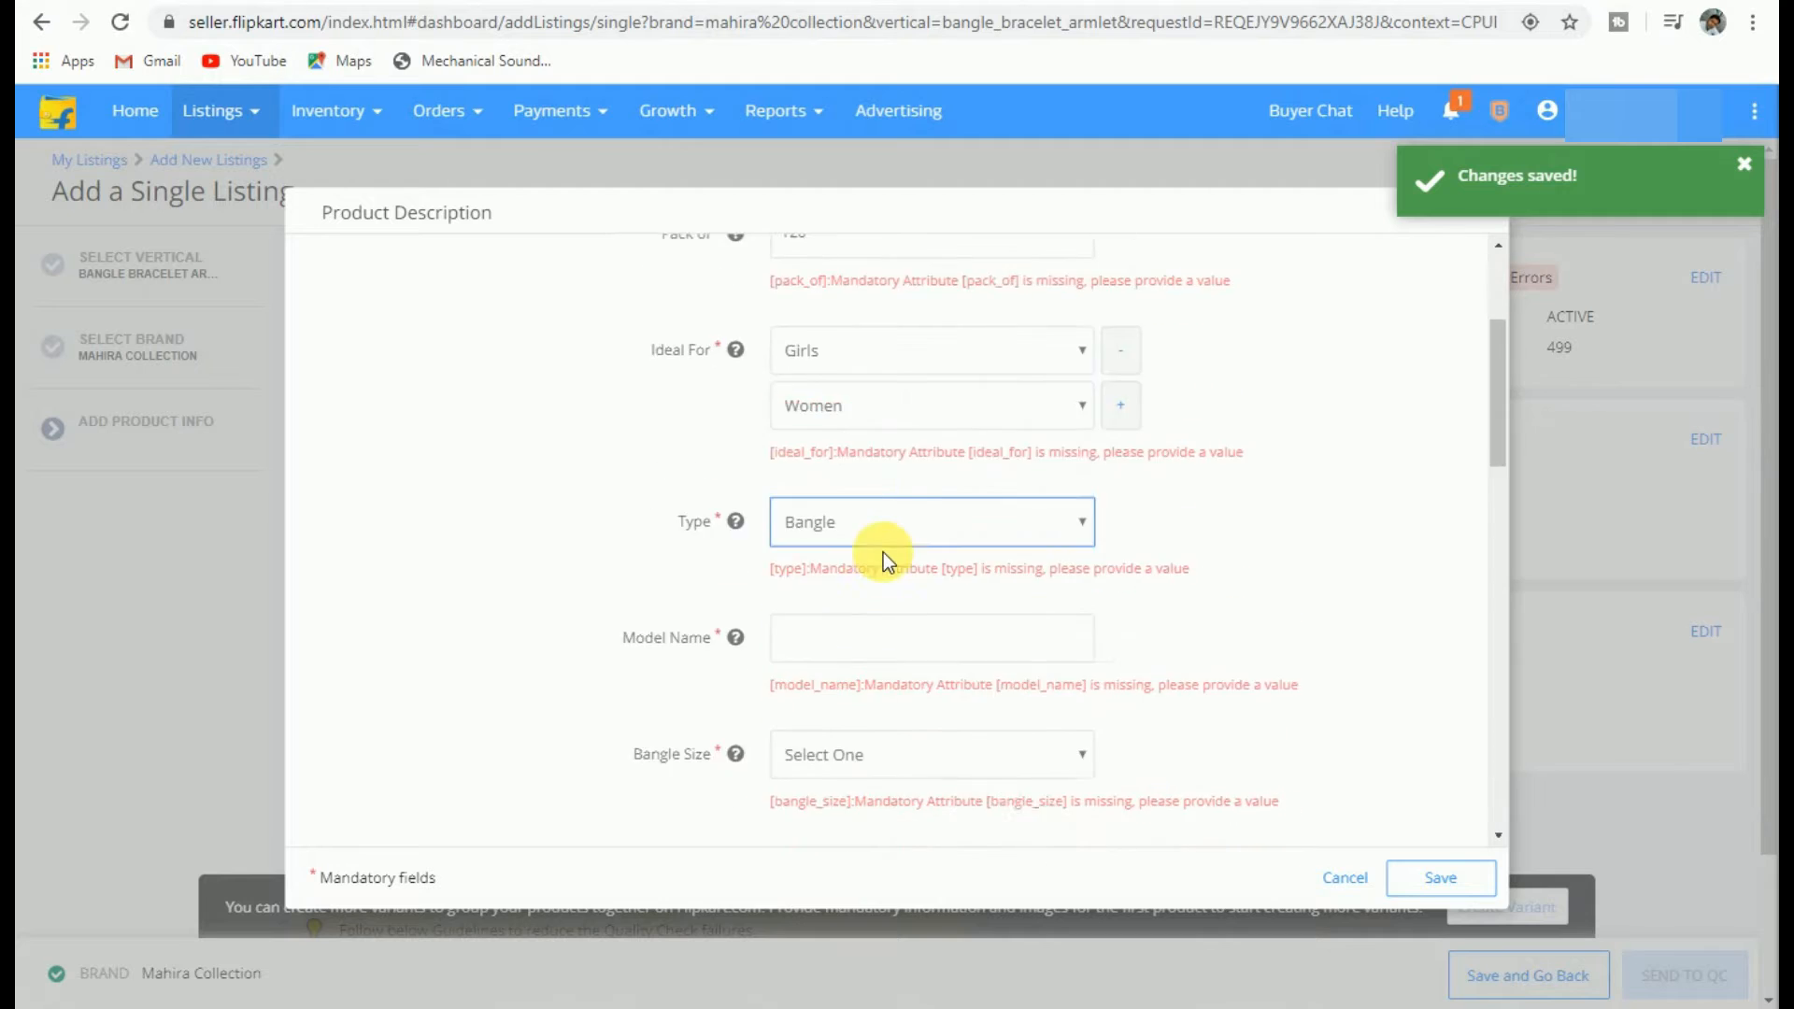
{"action": "scroll", "coordinate": [878, 542], "scroll_direction": "down", "scroll_amount": 1}
{"action": "left_click", "coordinate": [853, 551]}
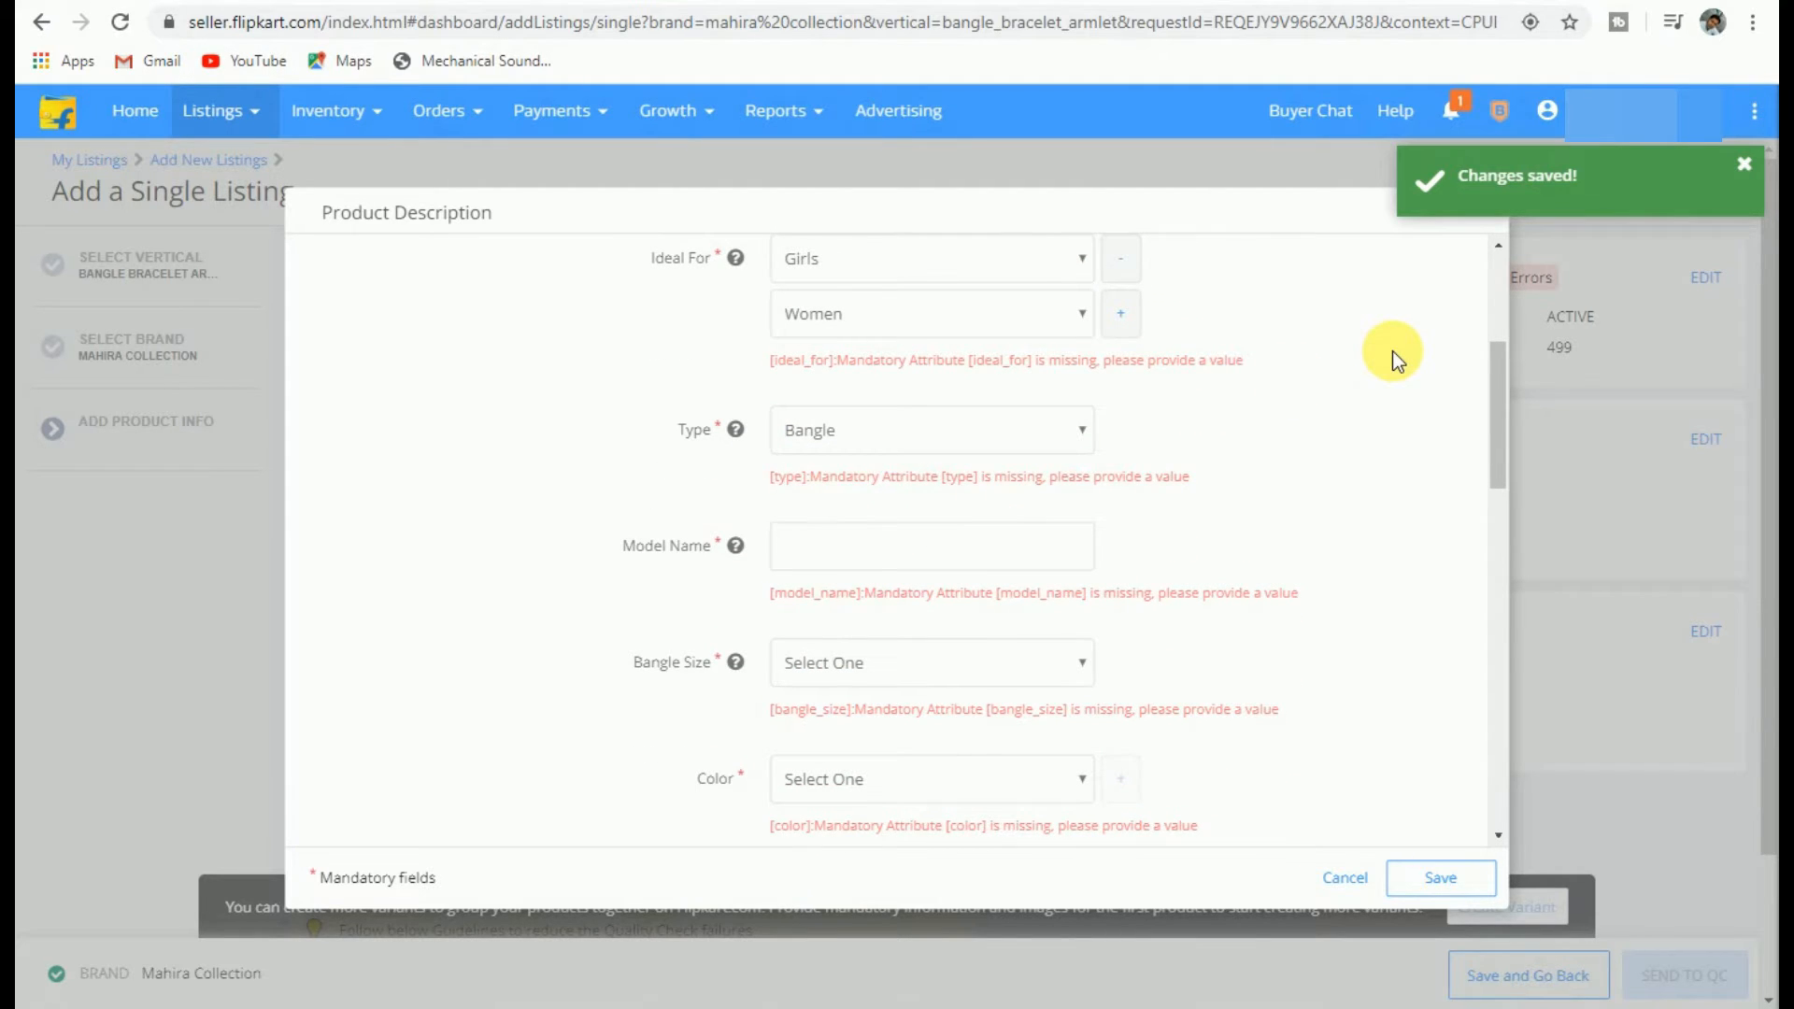
{"action": "scroll", "coordinate": [1392, 456], "scroll_direction": "up", "scroll_amount": 4}
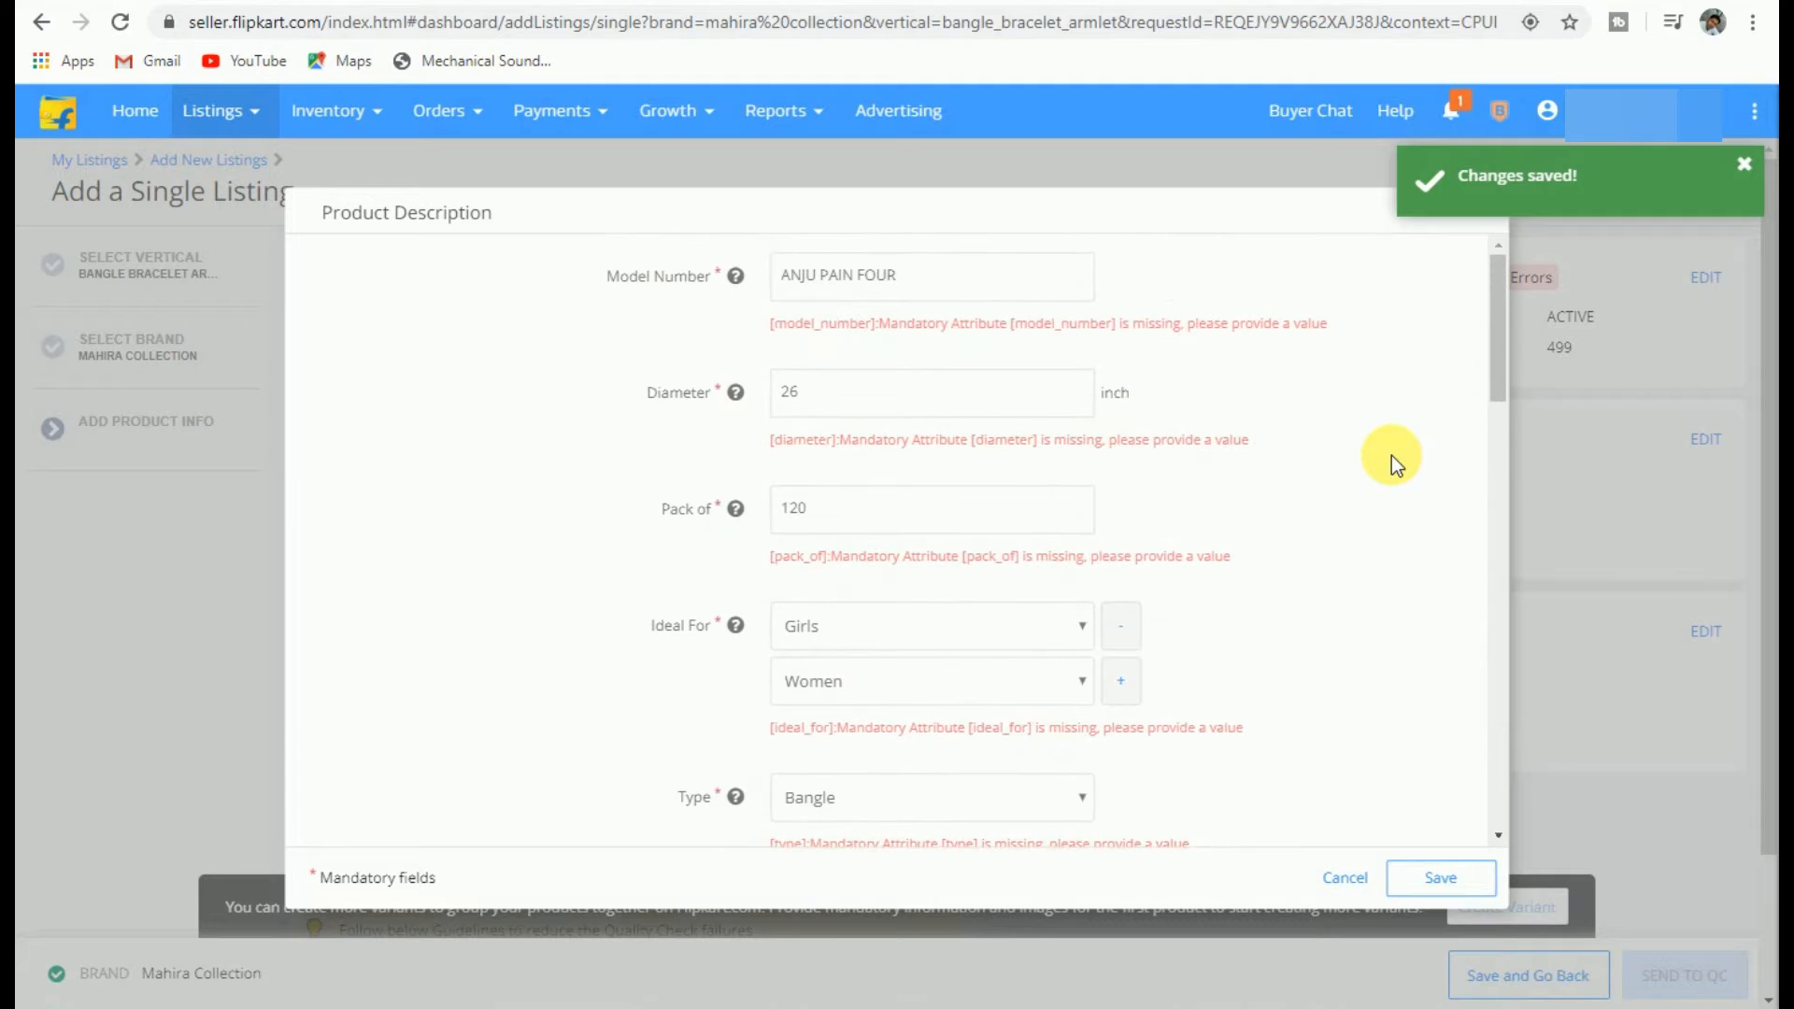
Step: Enter 'ANJU PAIN FOUR' and set the bangle size to 2-6
{"action": "scroll", "coordinate": [1393, 456], "scroll_direction": "down", "scroll_amount": 4}
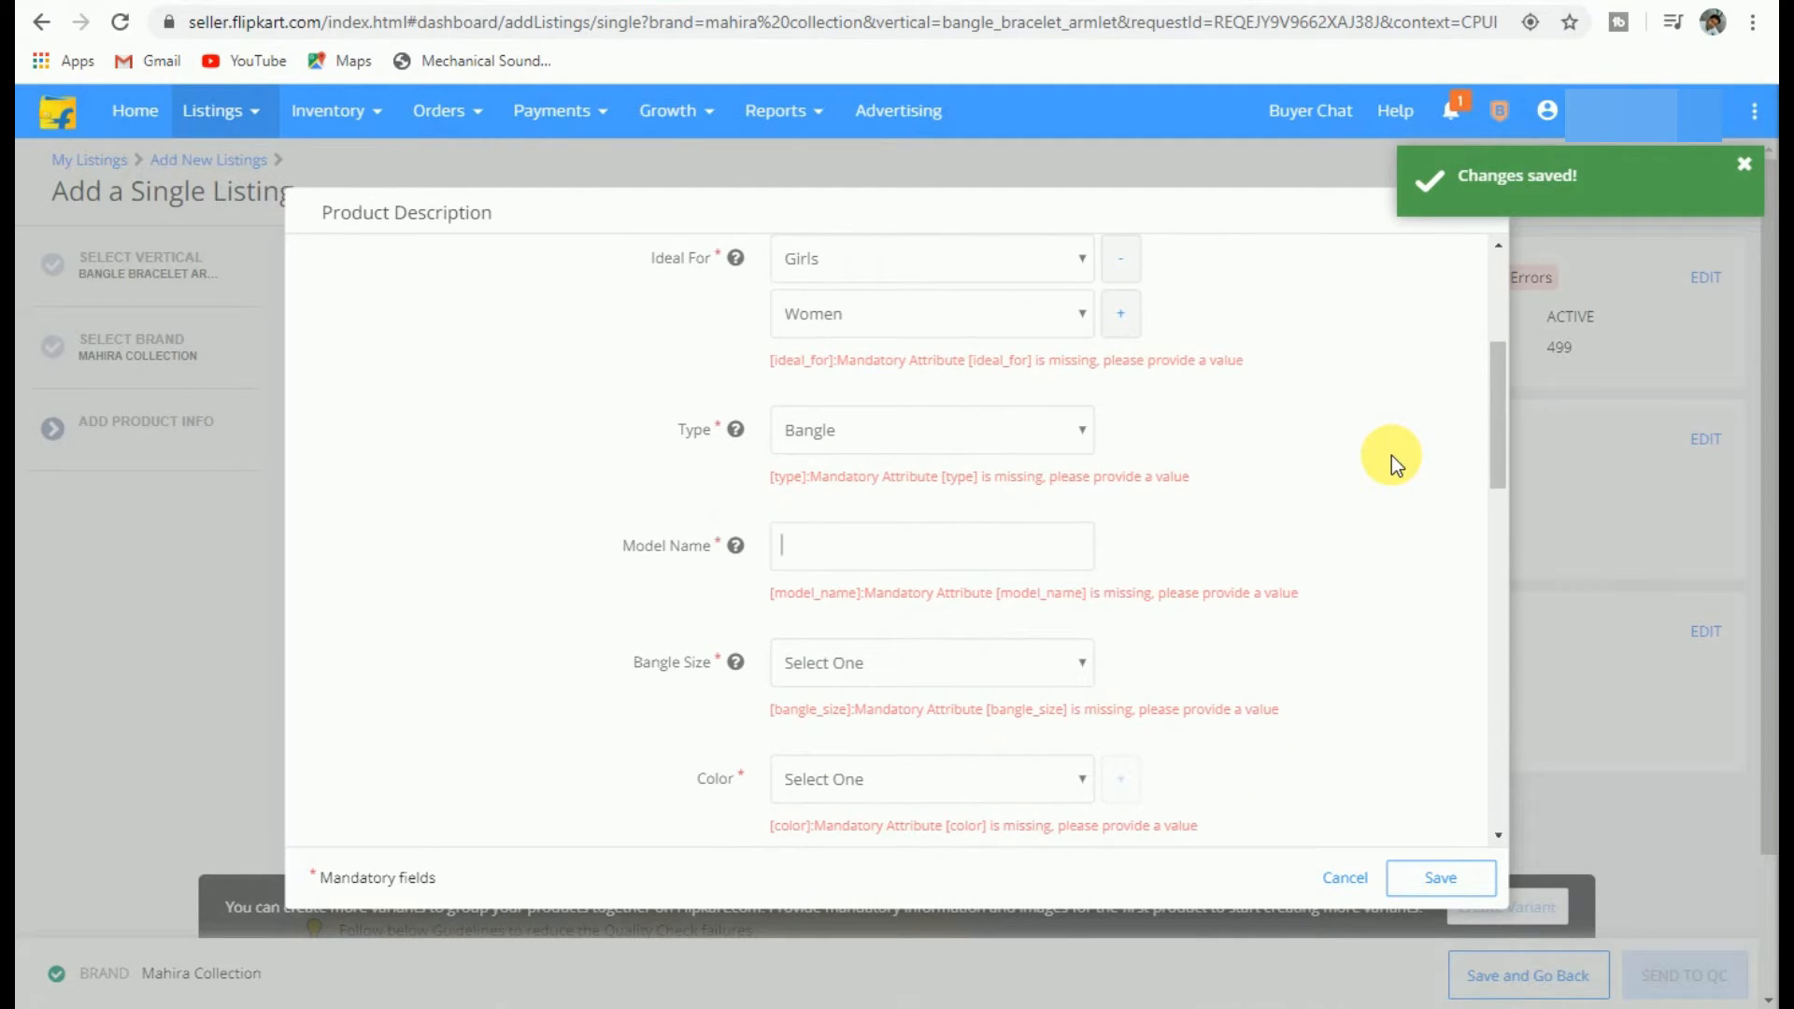
{"action": "type", "text": "ANJU PAIN "}
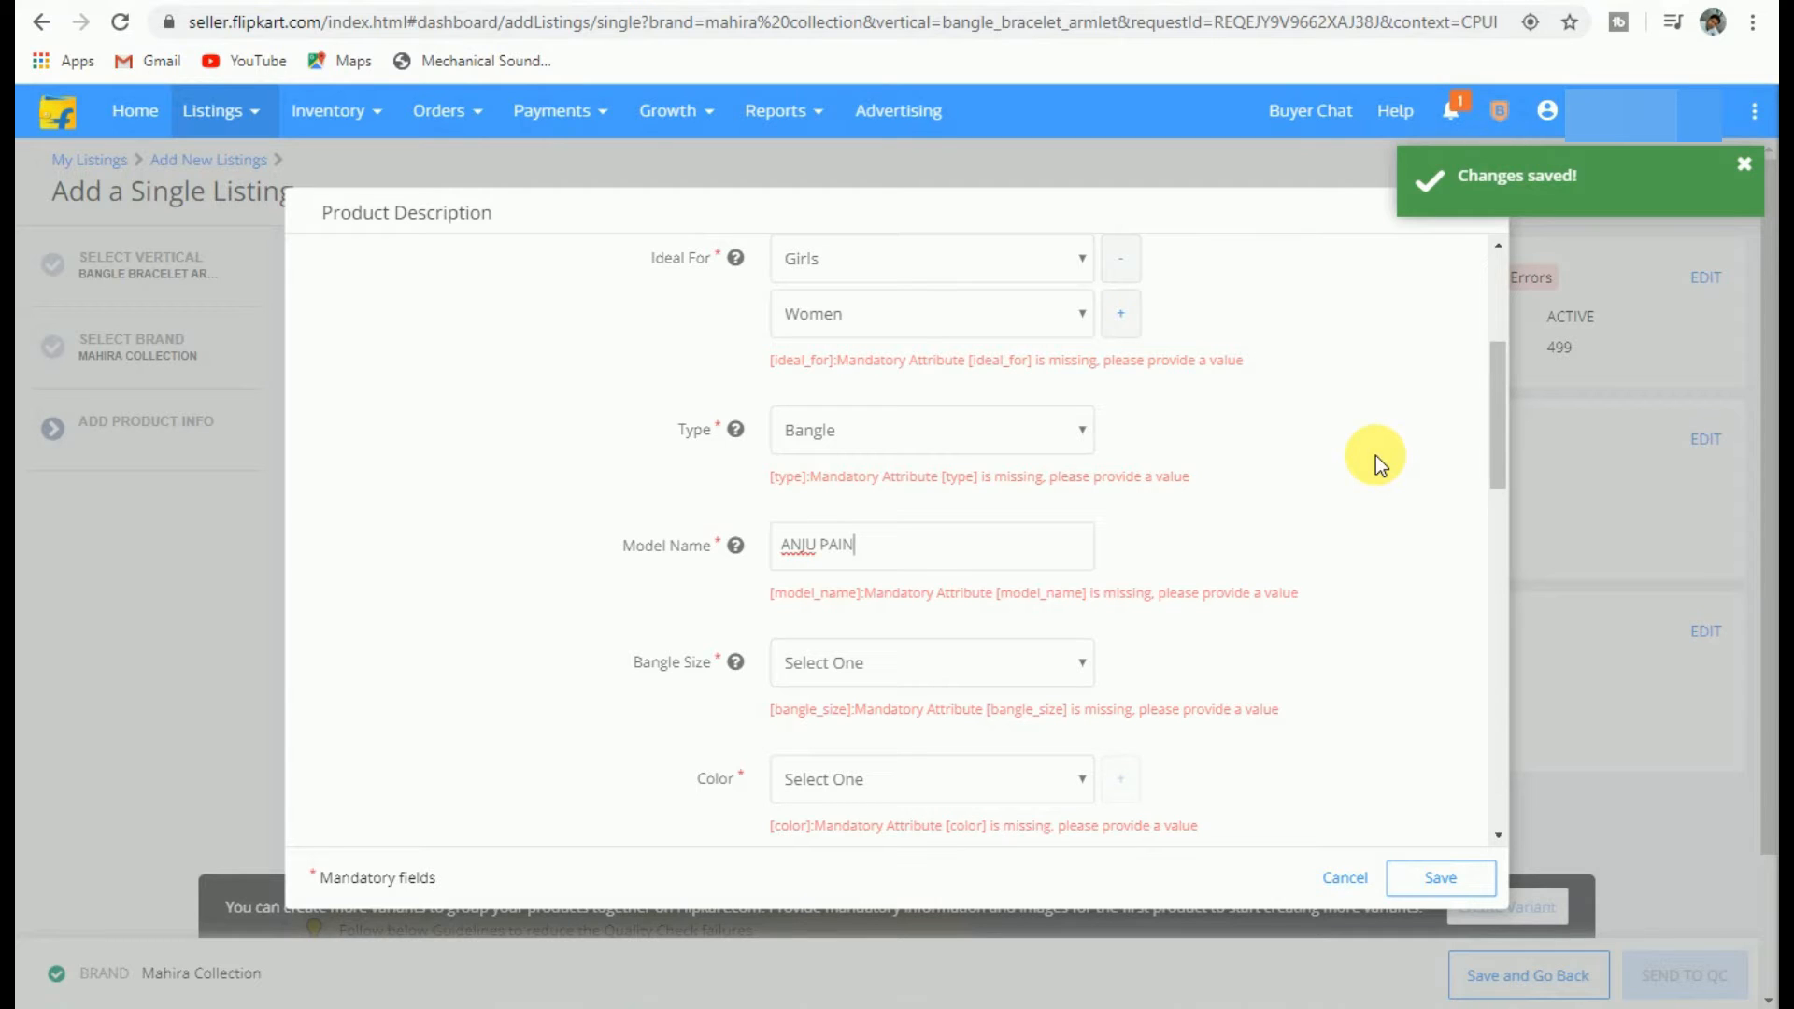
{"action": "type", "text": "FOUR"}
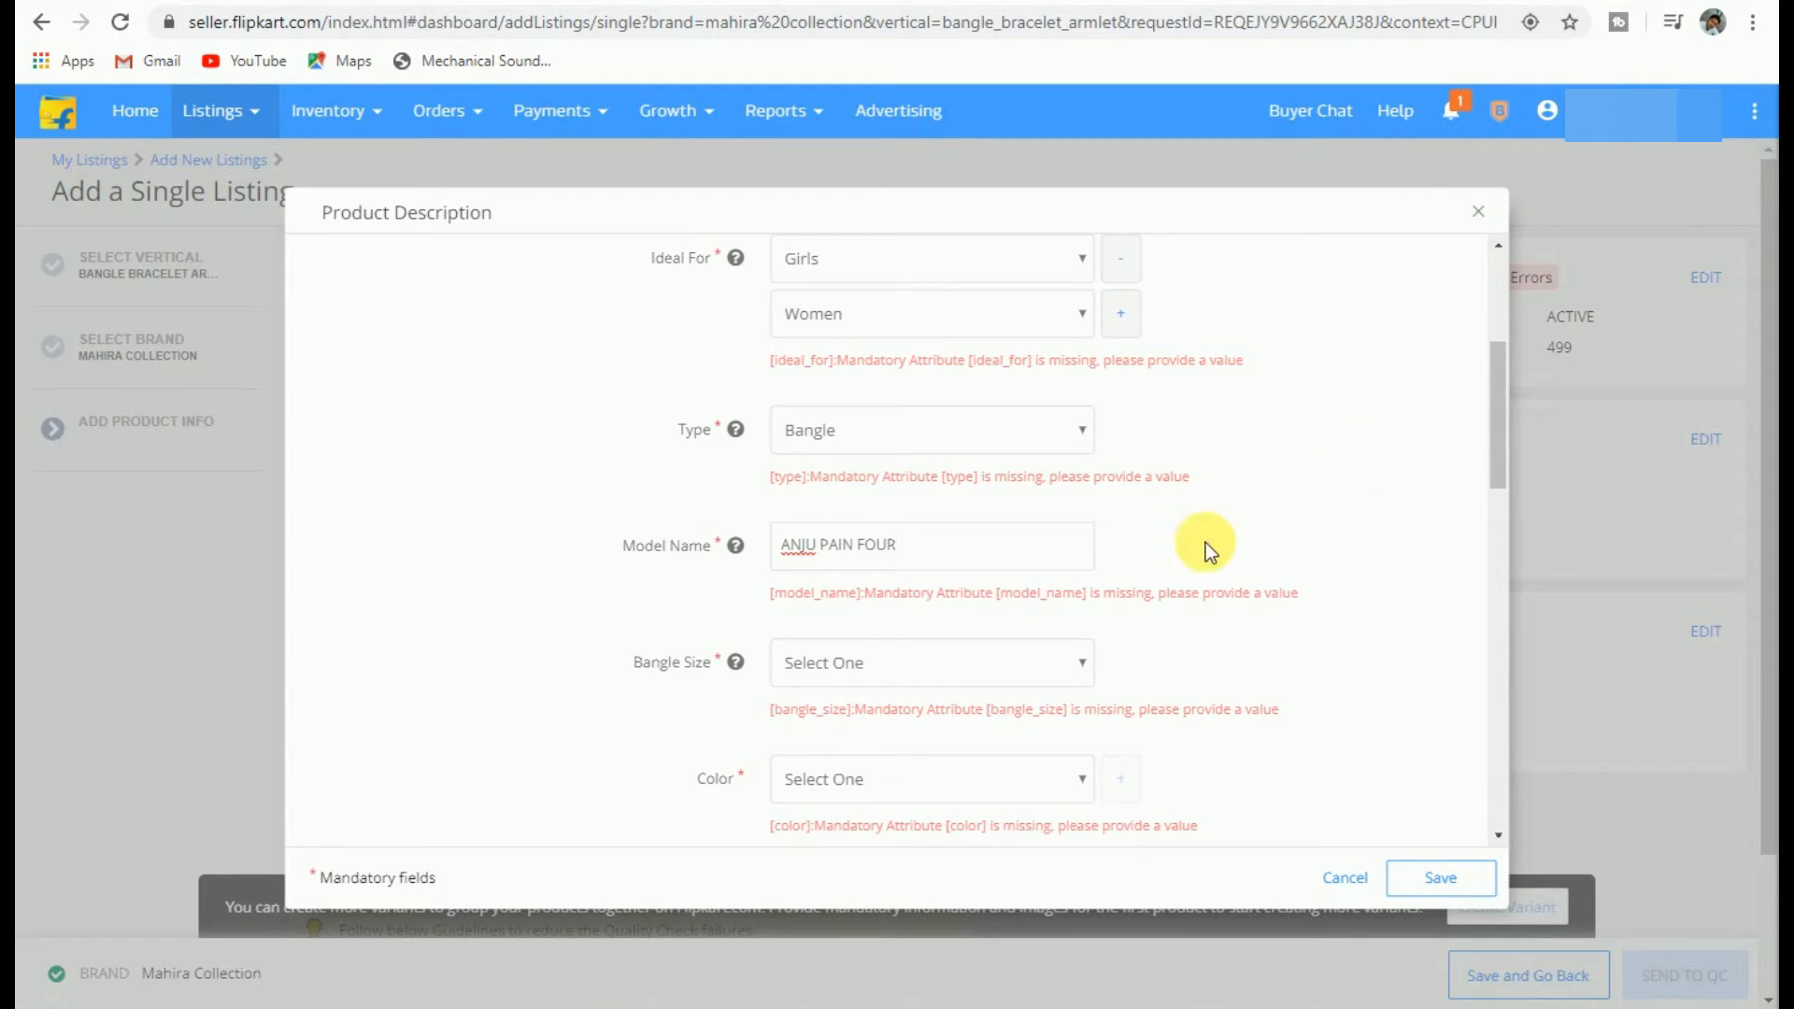
{"action": "left_click", "coordinate": [852, 664]}
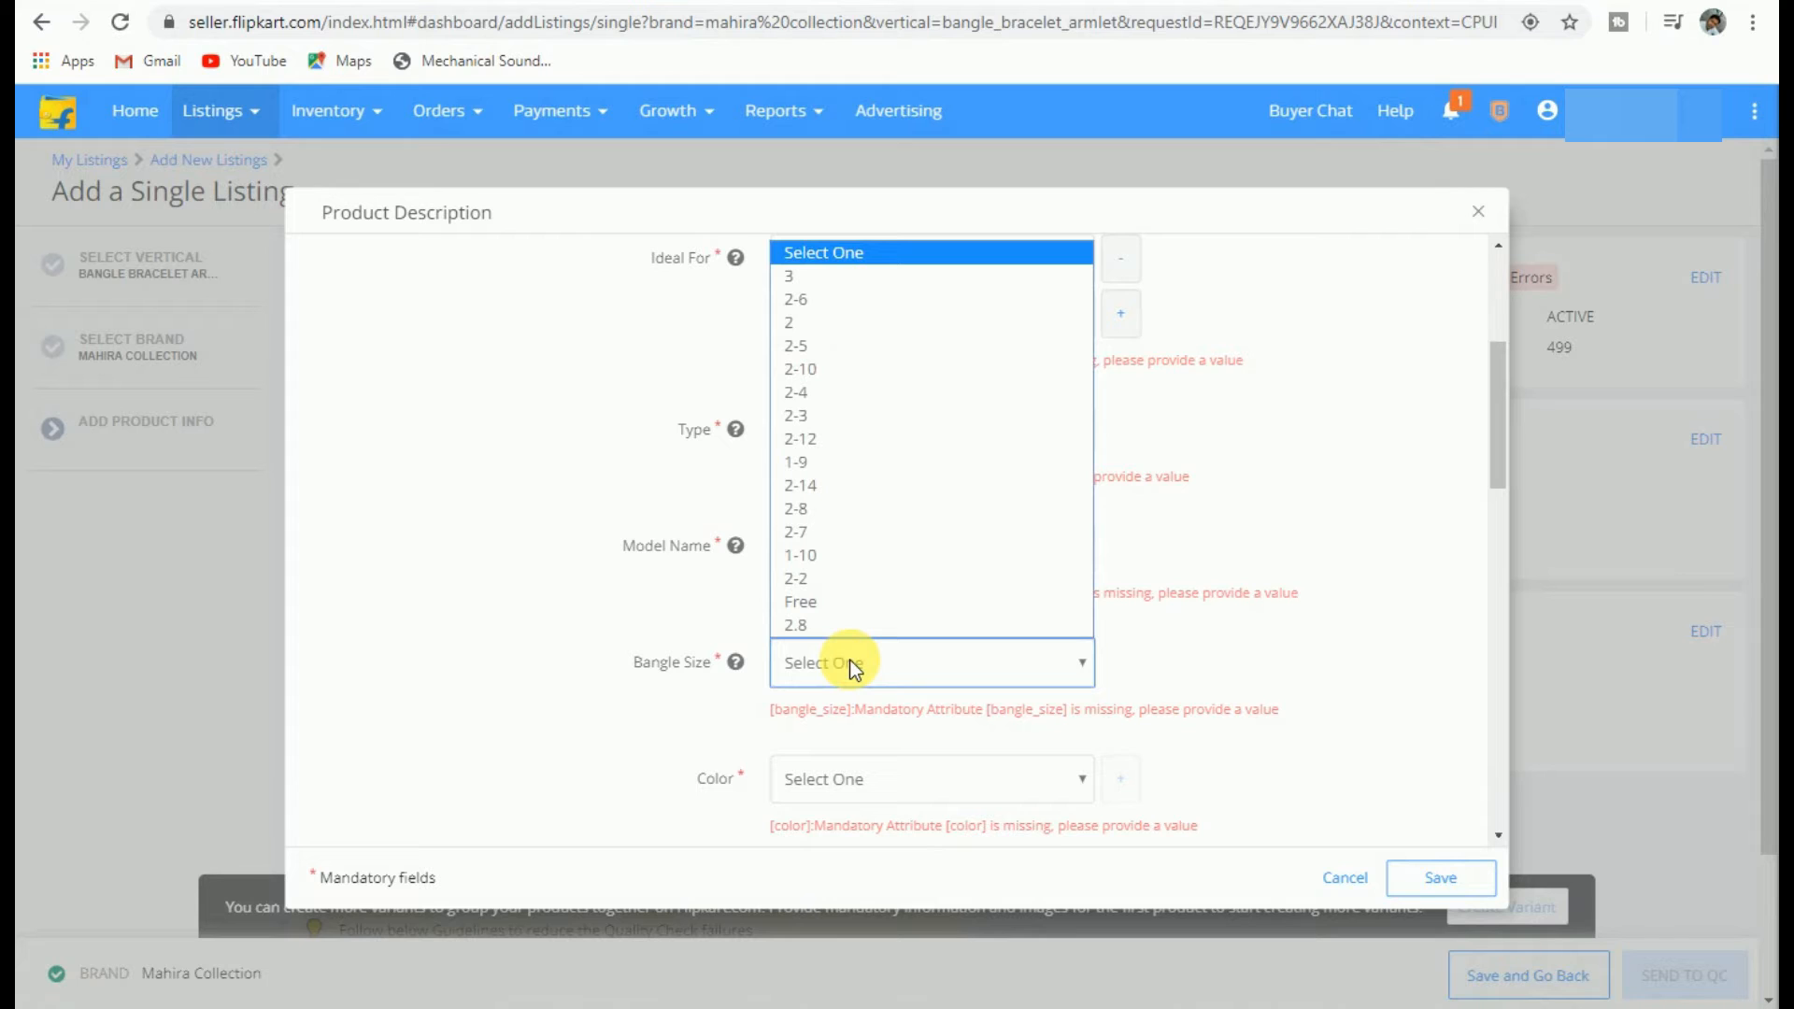
{"action": "left_click", "coordinate": [878, 299]}
Step: Add four colours to the bangle: Red, Brown, Green and Yellow
{"action": "scroll", "coordinate": [962, 513], "scroll_direction": "down", "scroll_amount": 3}
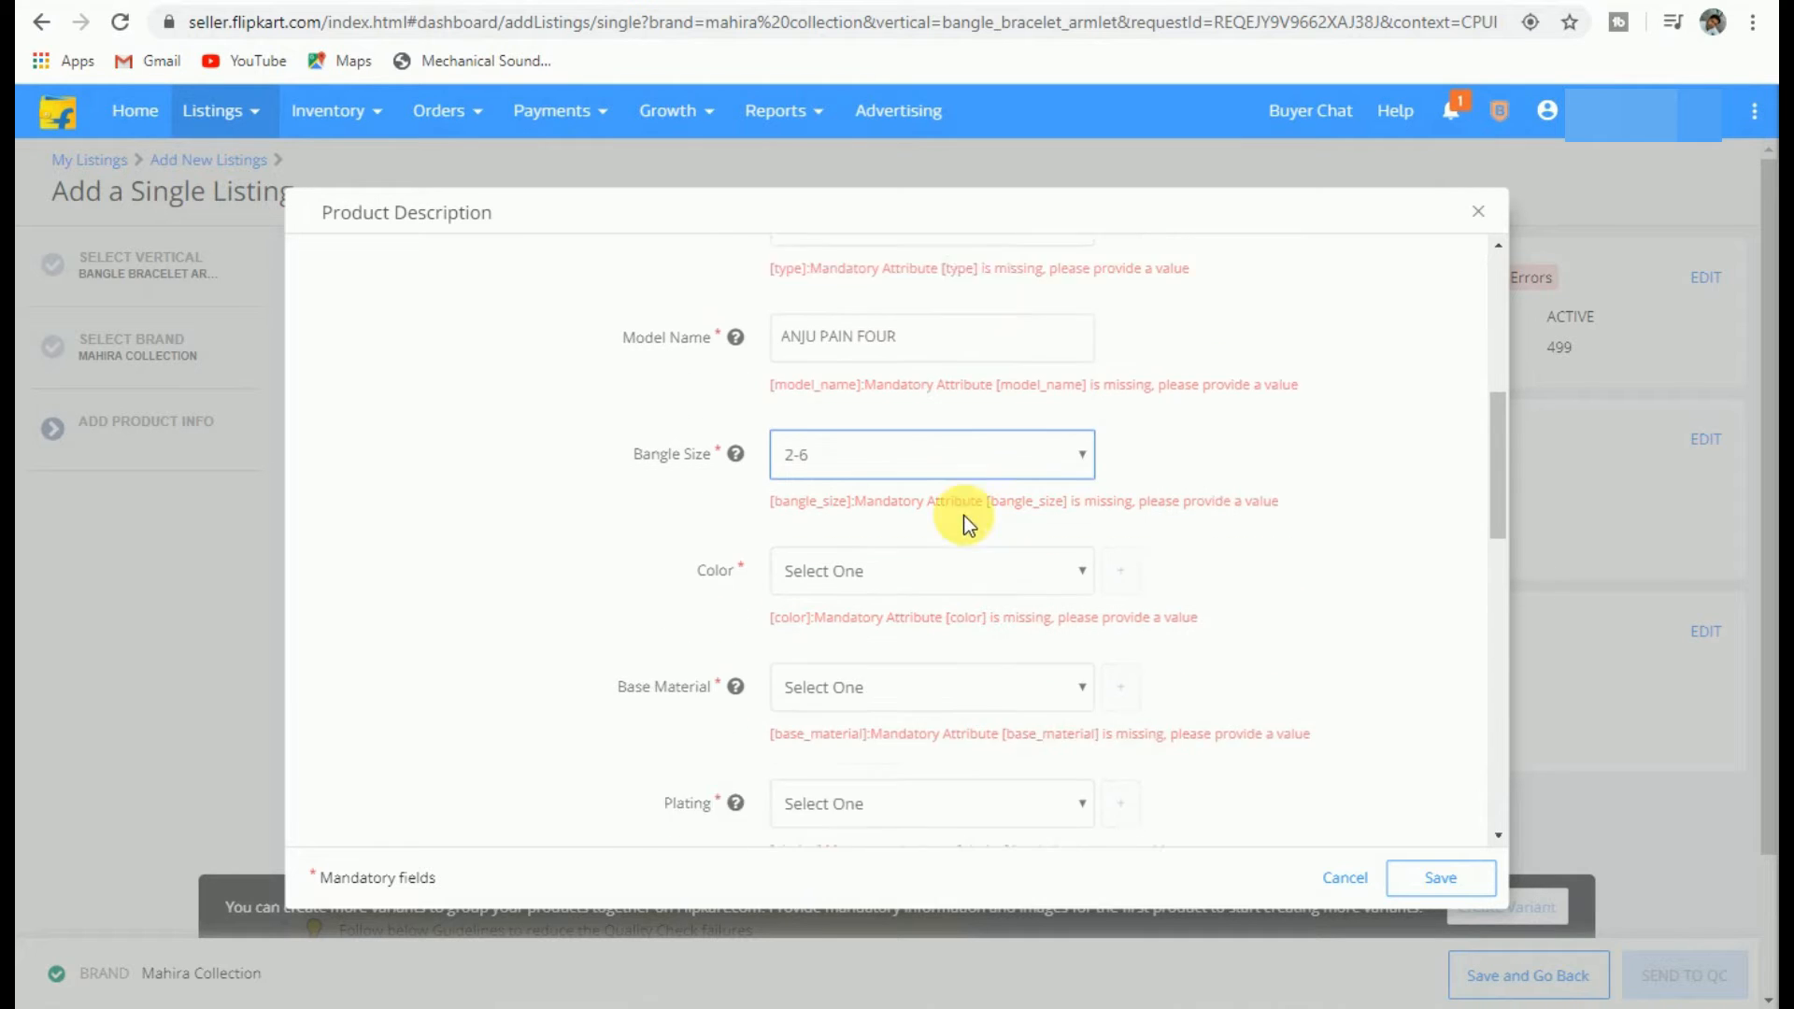
{"action": "left_click", "coordinate": [886, 543]}
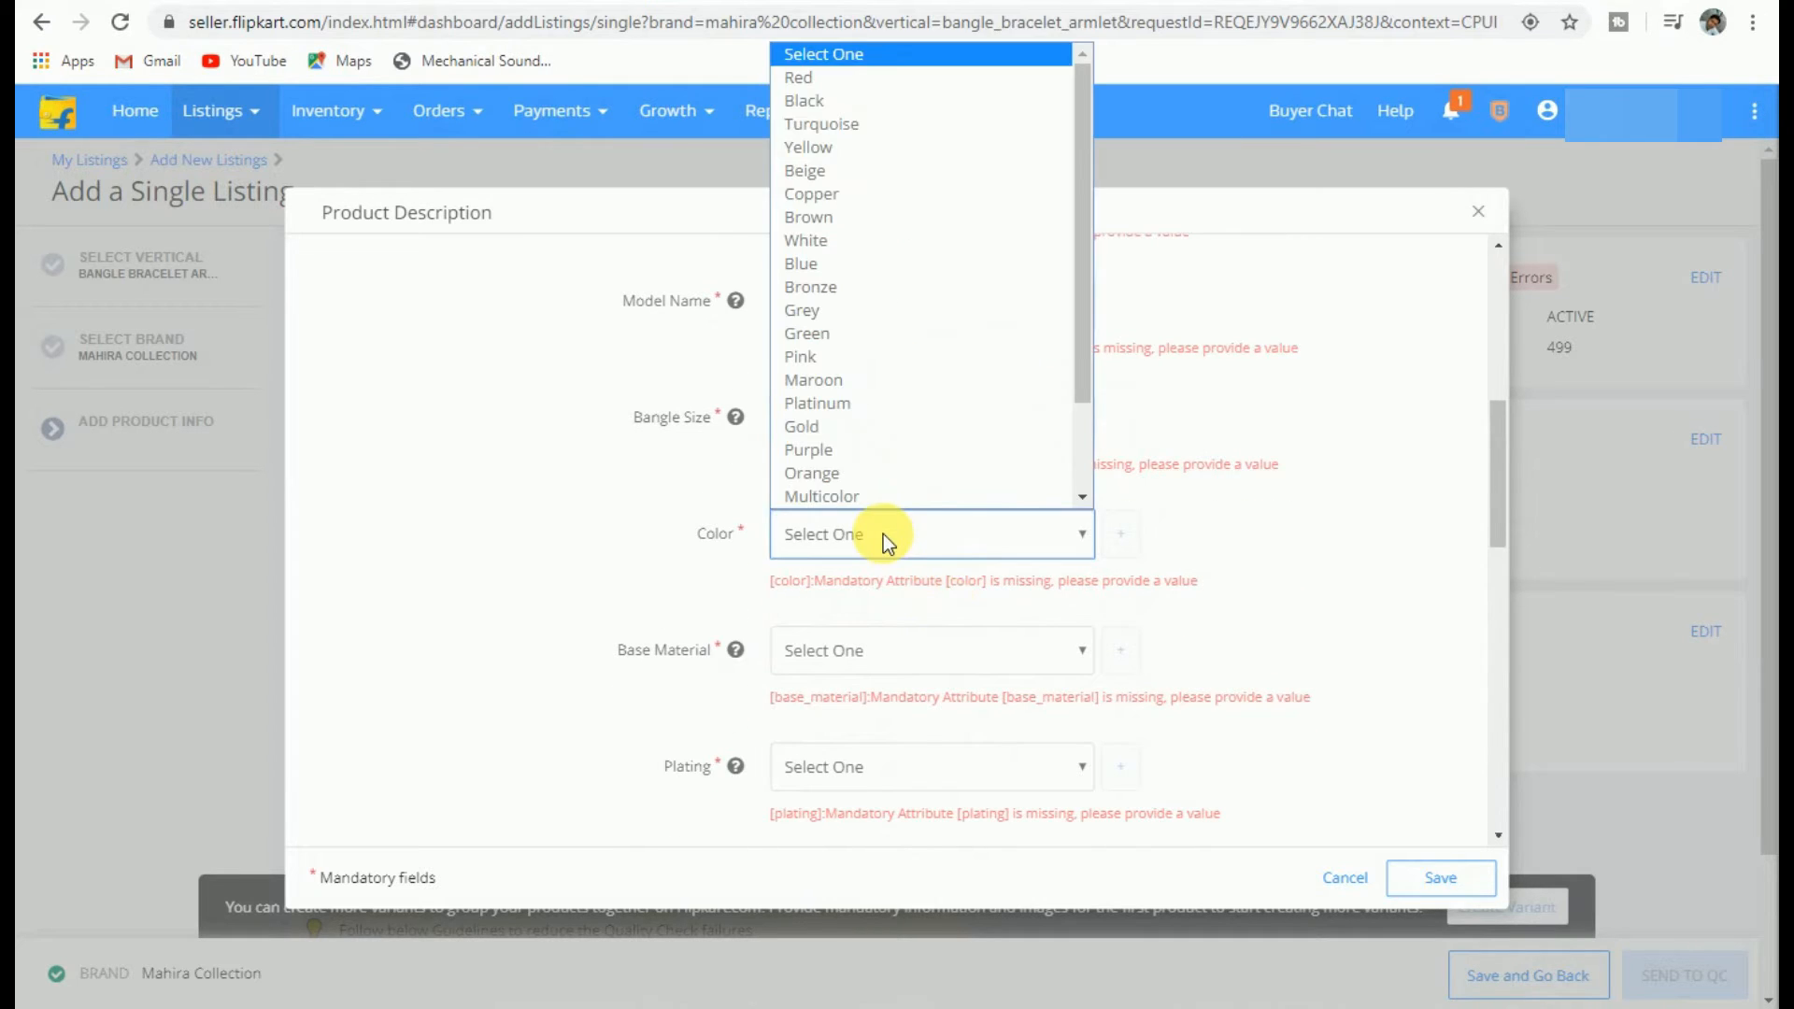
{"action": "left_click", "coordinate": [837, 78]}
{"action": "left_click", "coordinate": [1124, 536]}
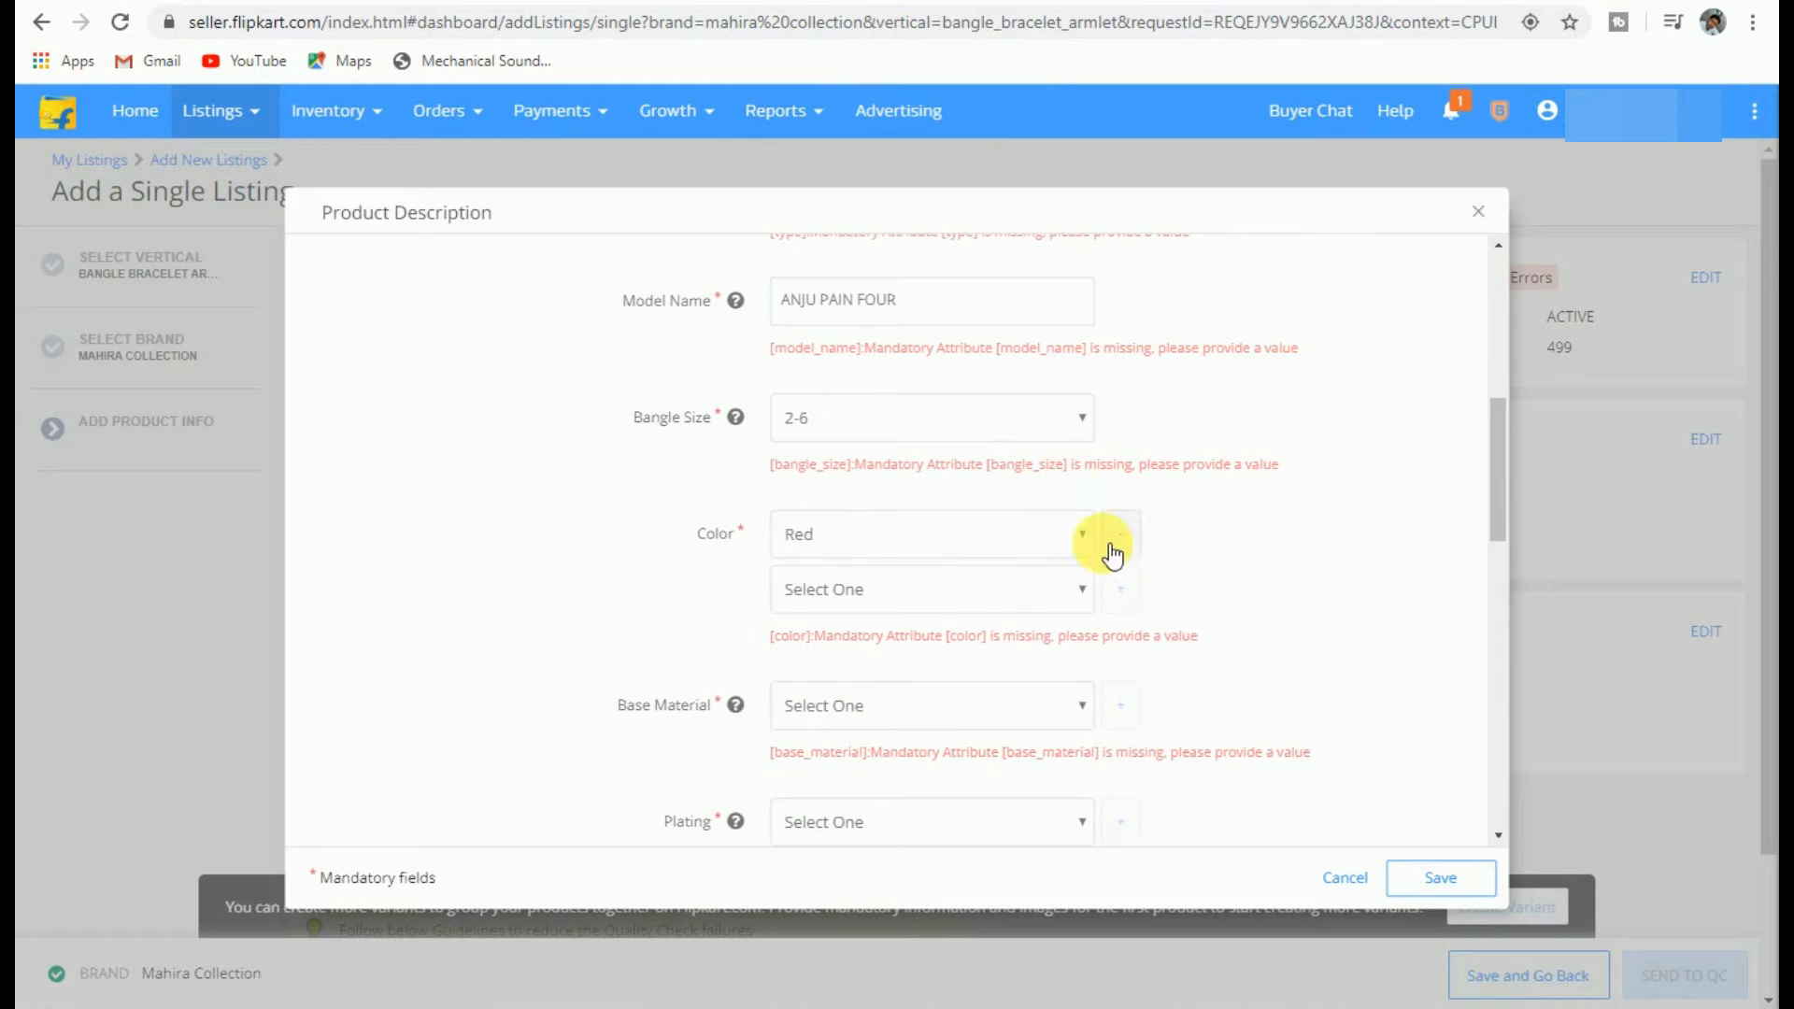
{"action": "left_click", "coordinate": [893, 591]}
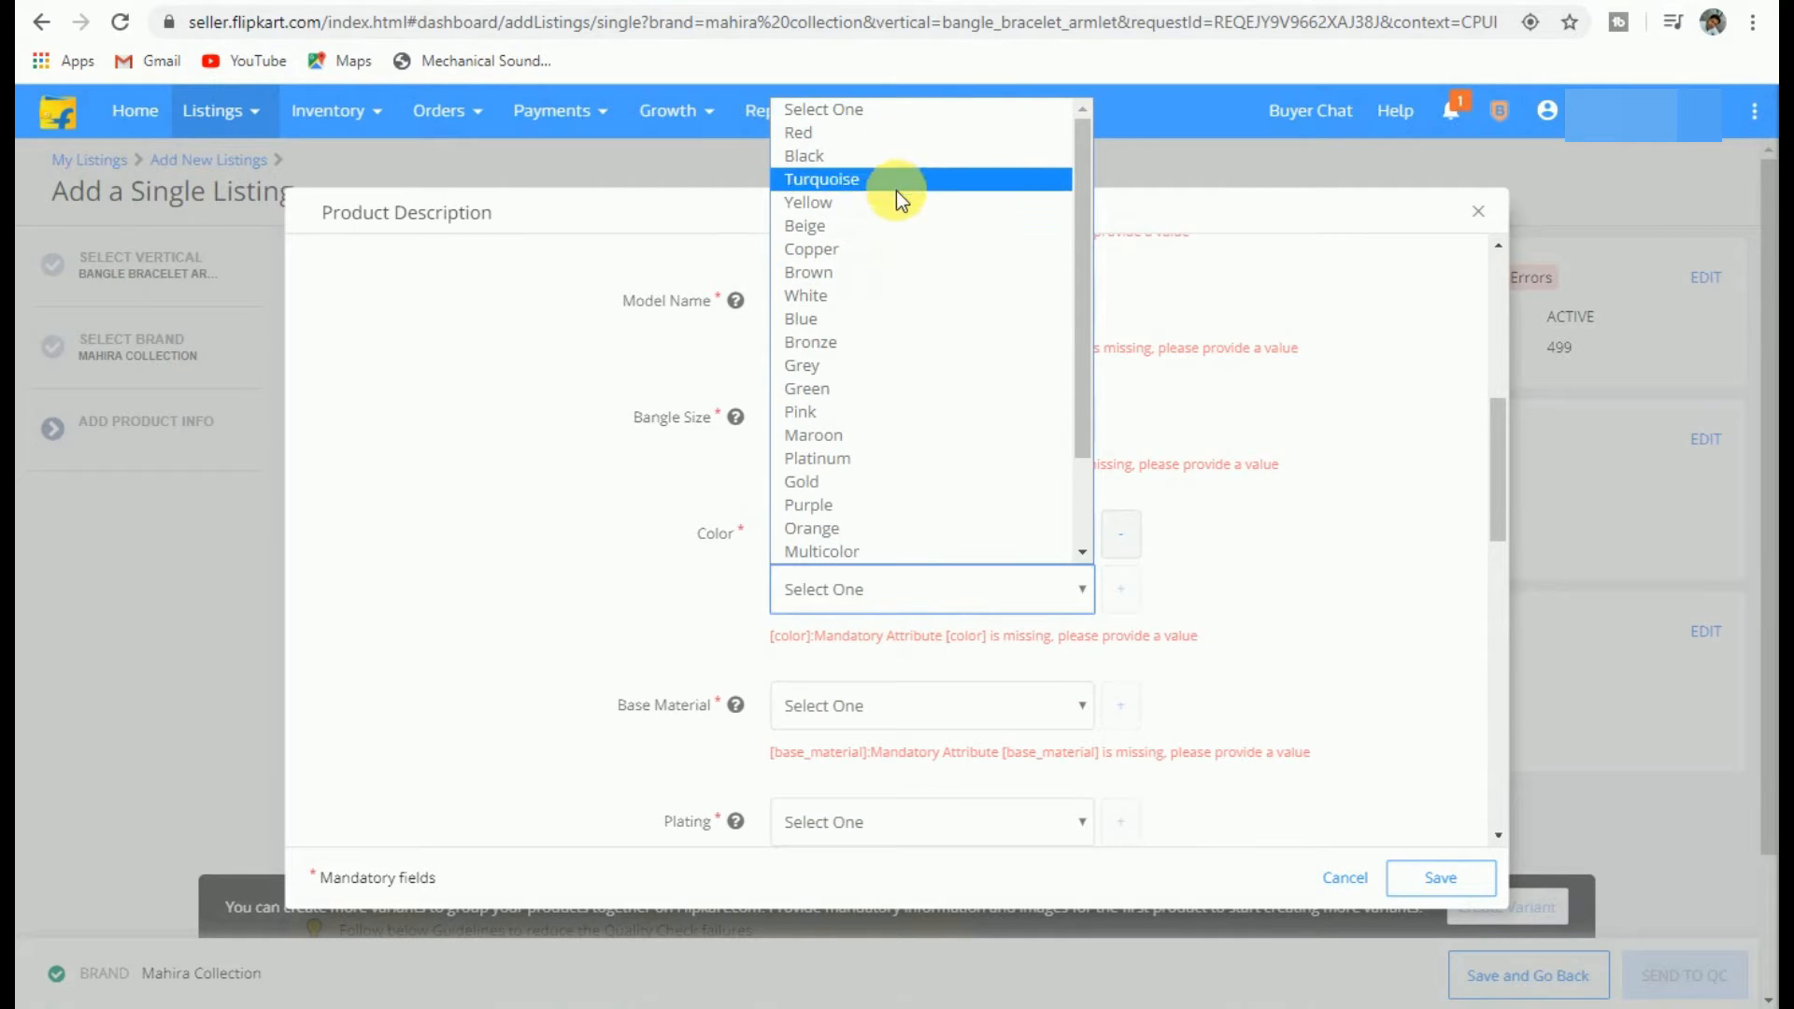
{"action": "left_click", "coordinate": [873, 272]}
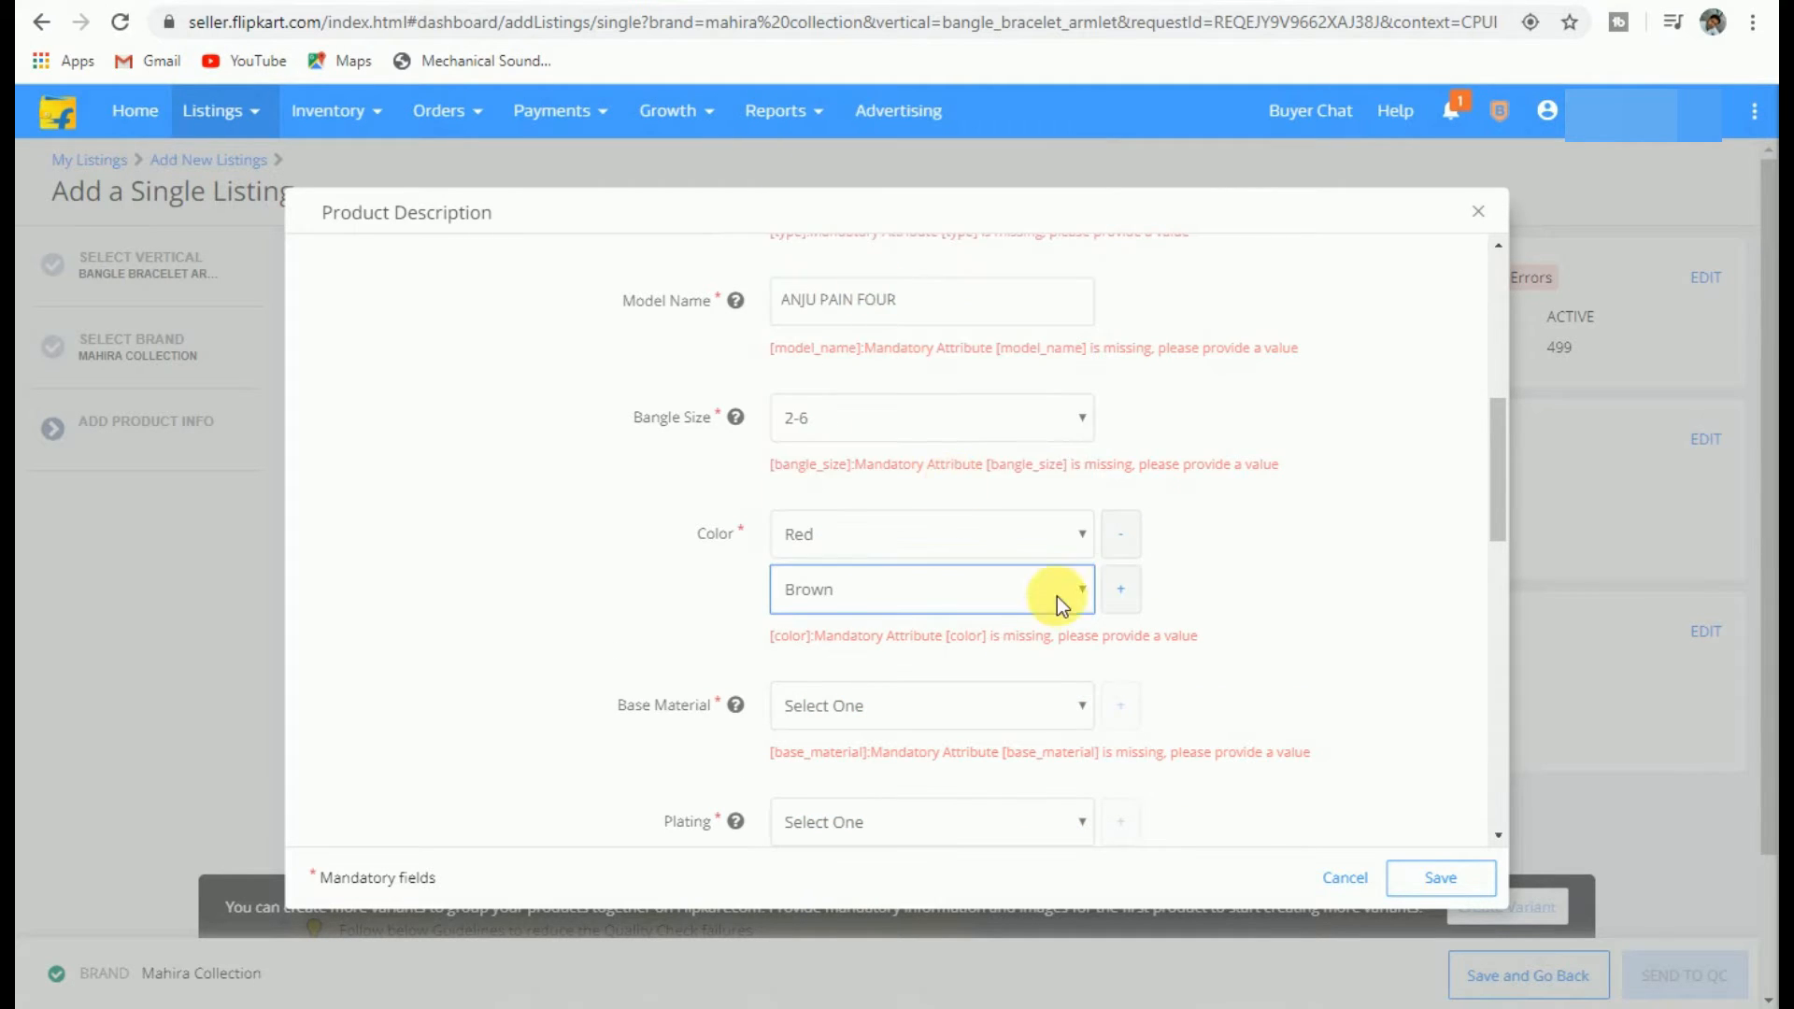
{"action": "left_click", "coordinate": [1118, 591]}
{"action": "left_click", "coordinate": [839, 643]}
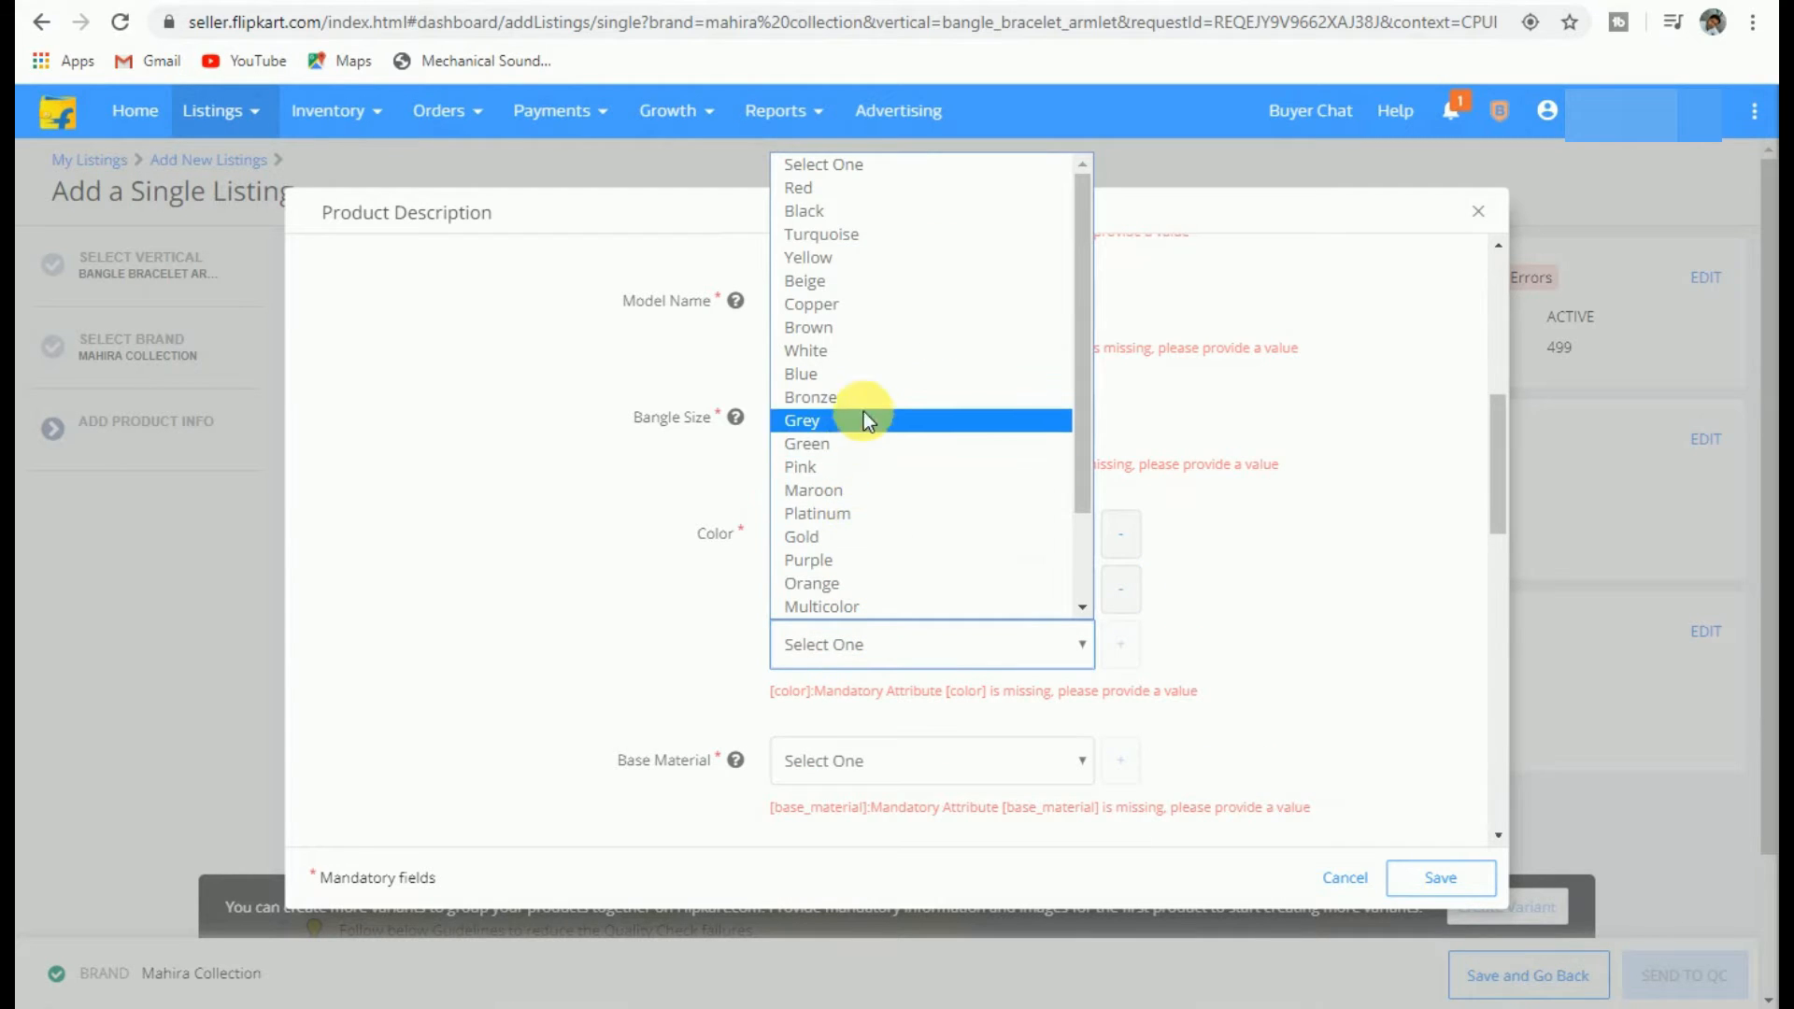
{"action": "left_click", "coordinate": [846, 449]}
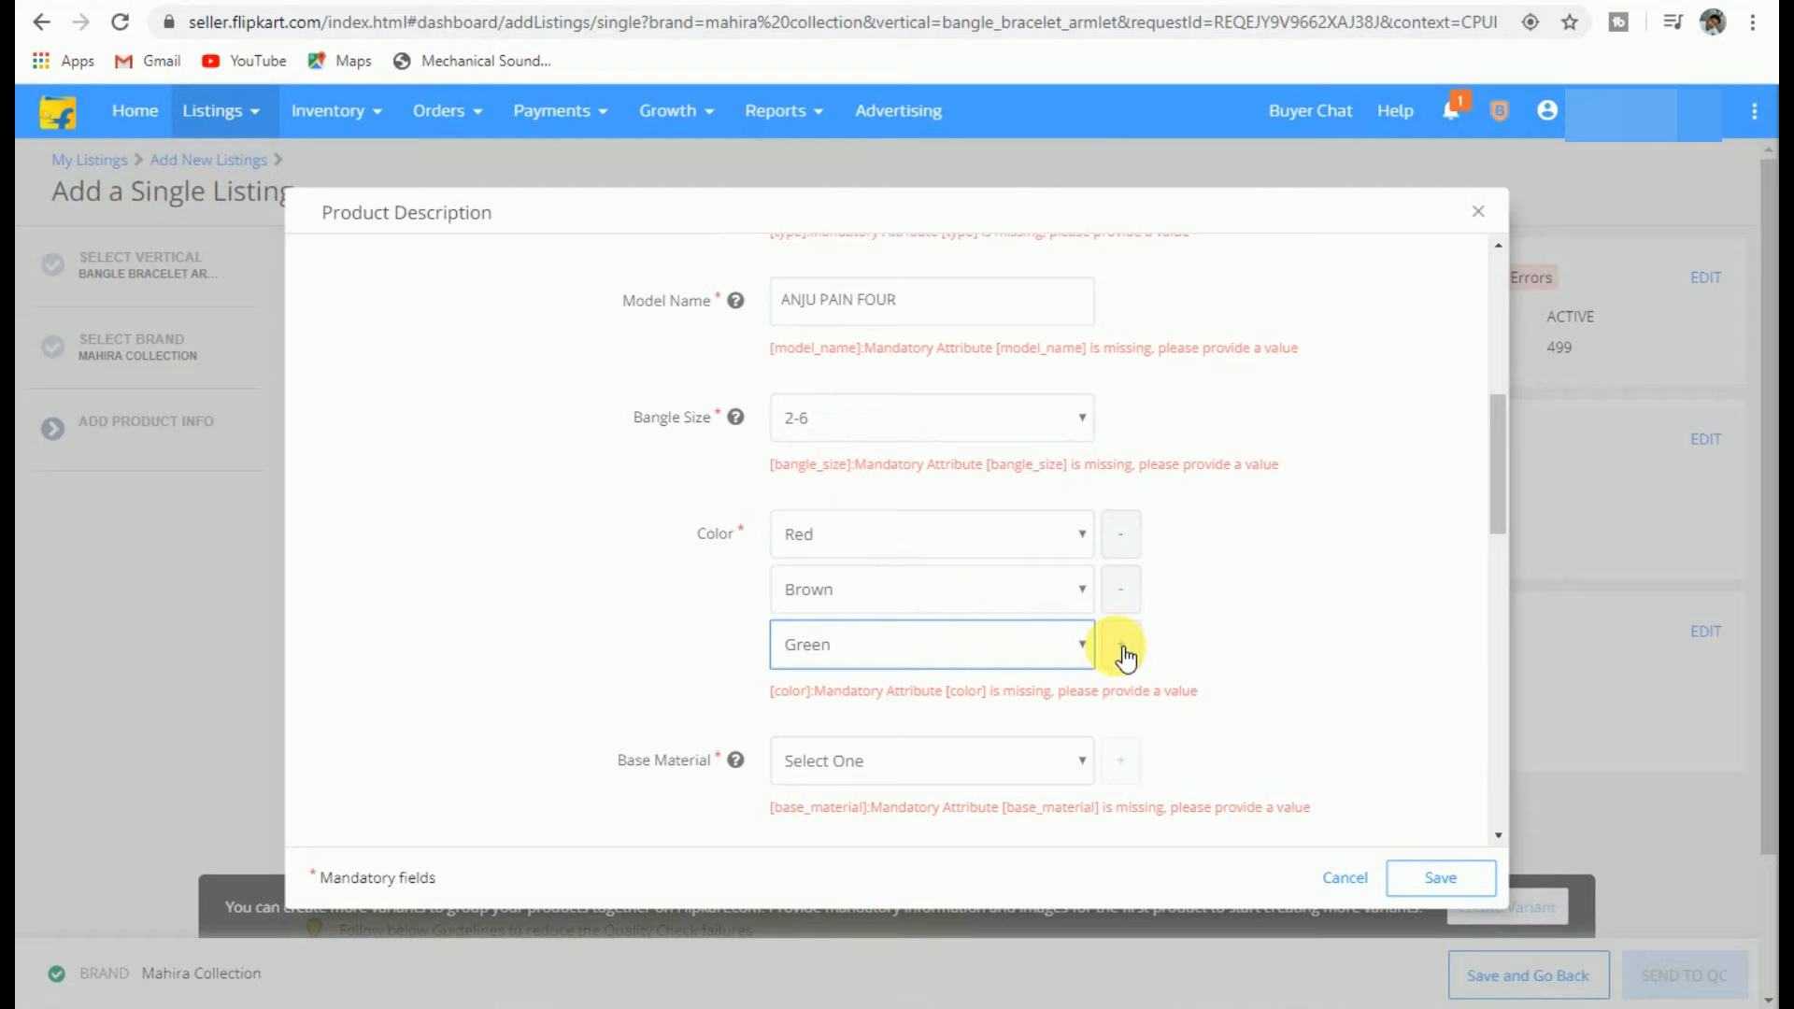
{"action": "left_click", "coordinate": [1120, 643]}
{"action": "left_click", "coordinate": [852, 706]}
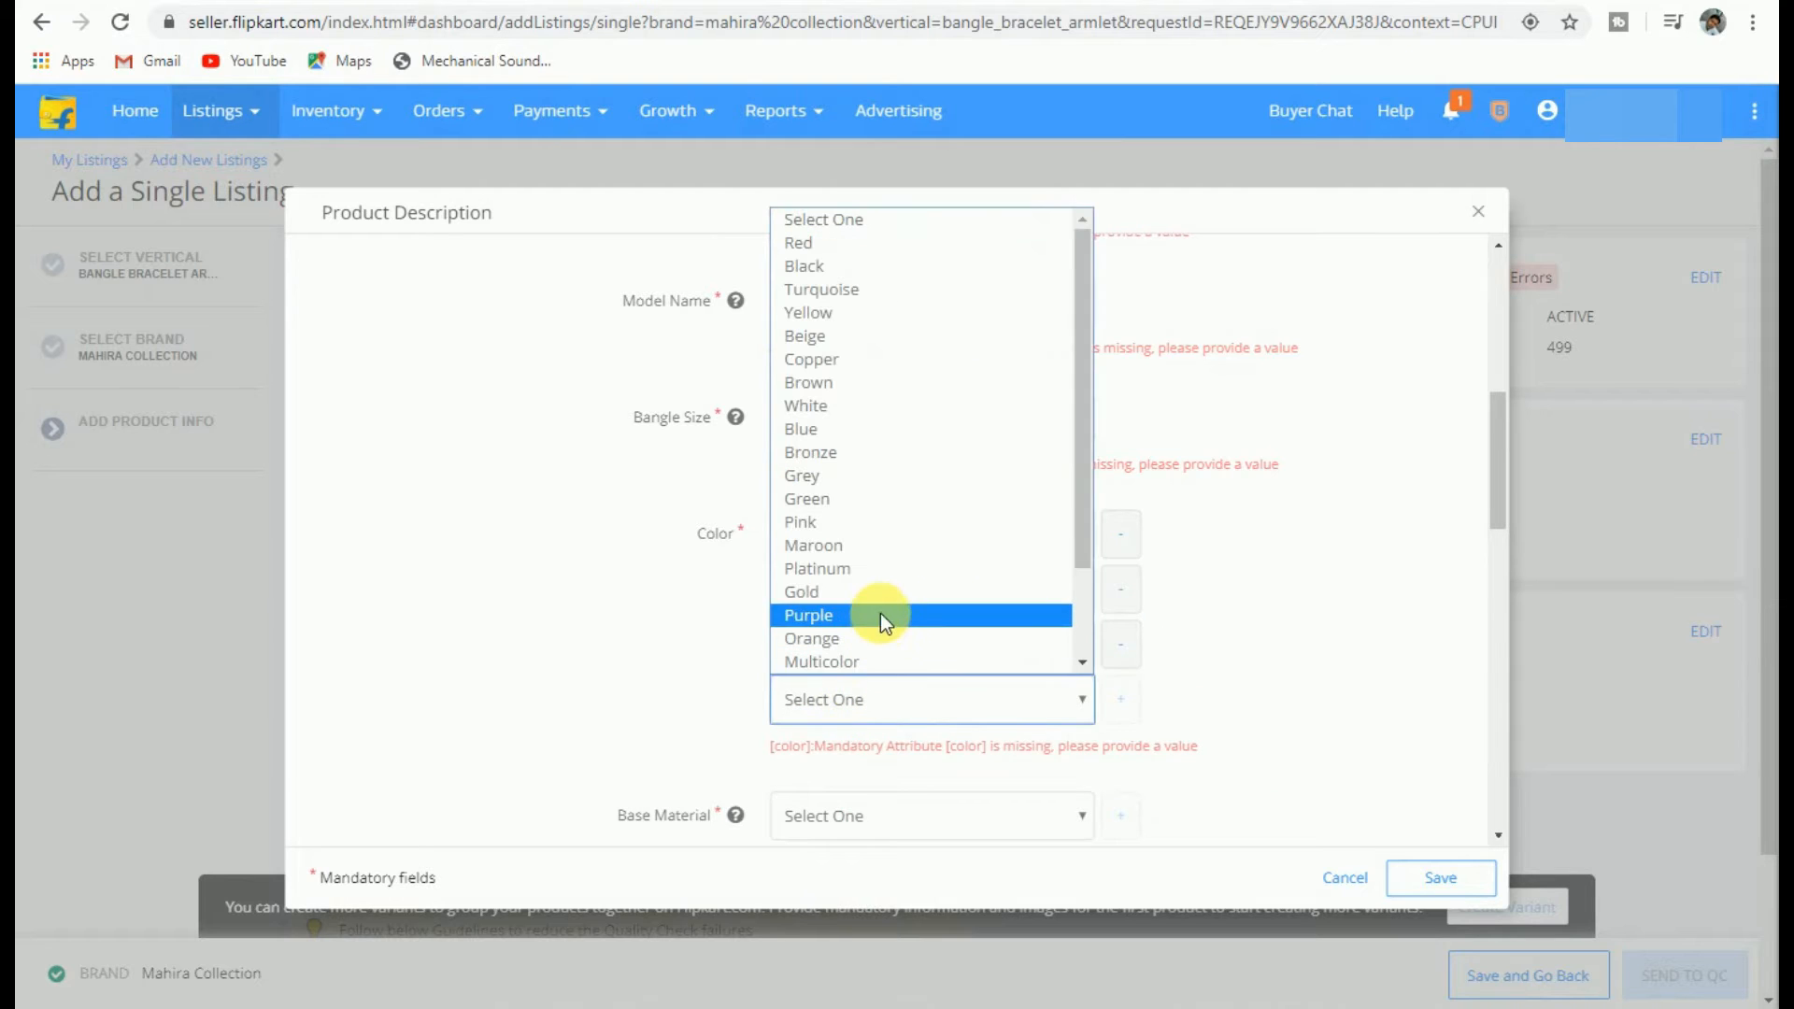
{"action": "left_click", "coordinate": [873, 316]}
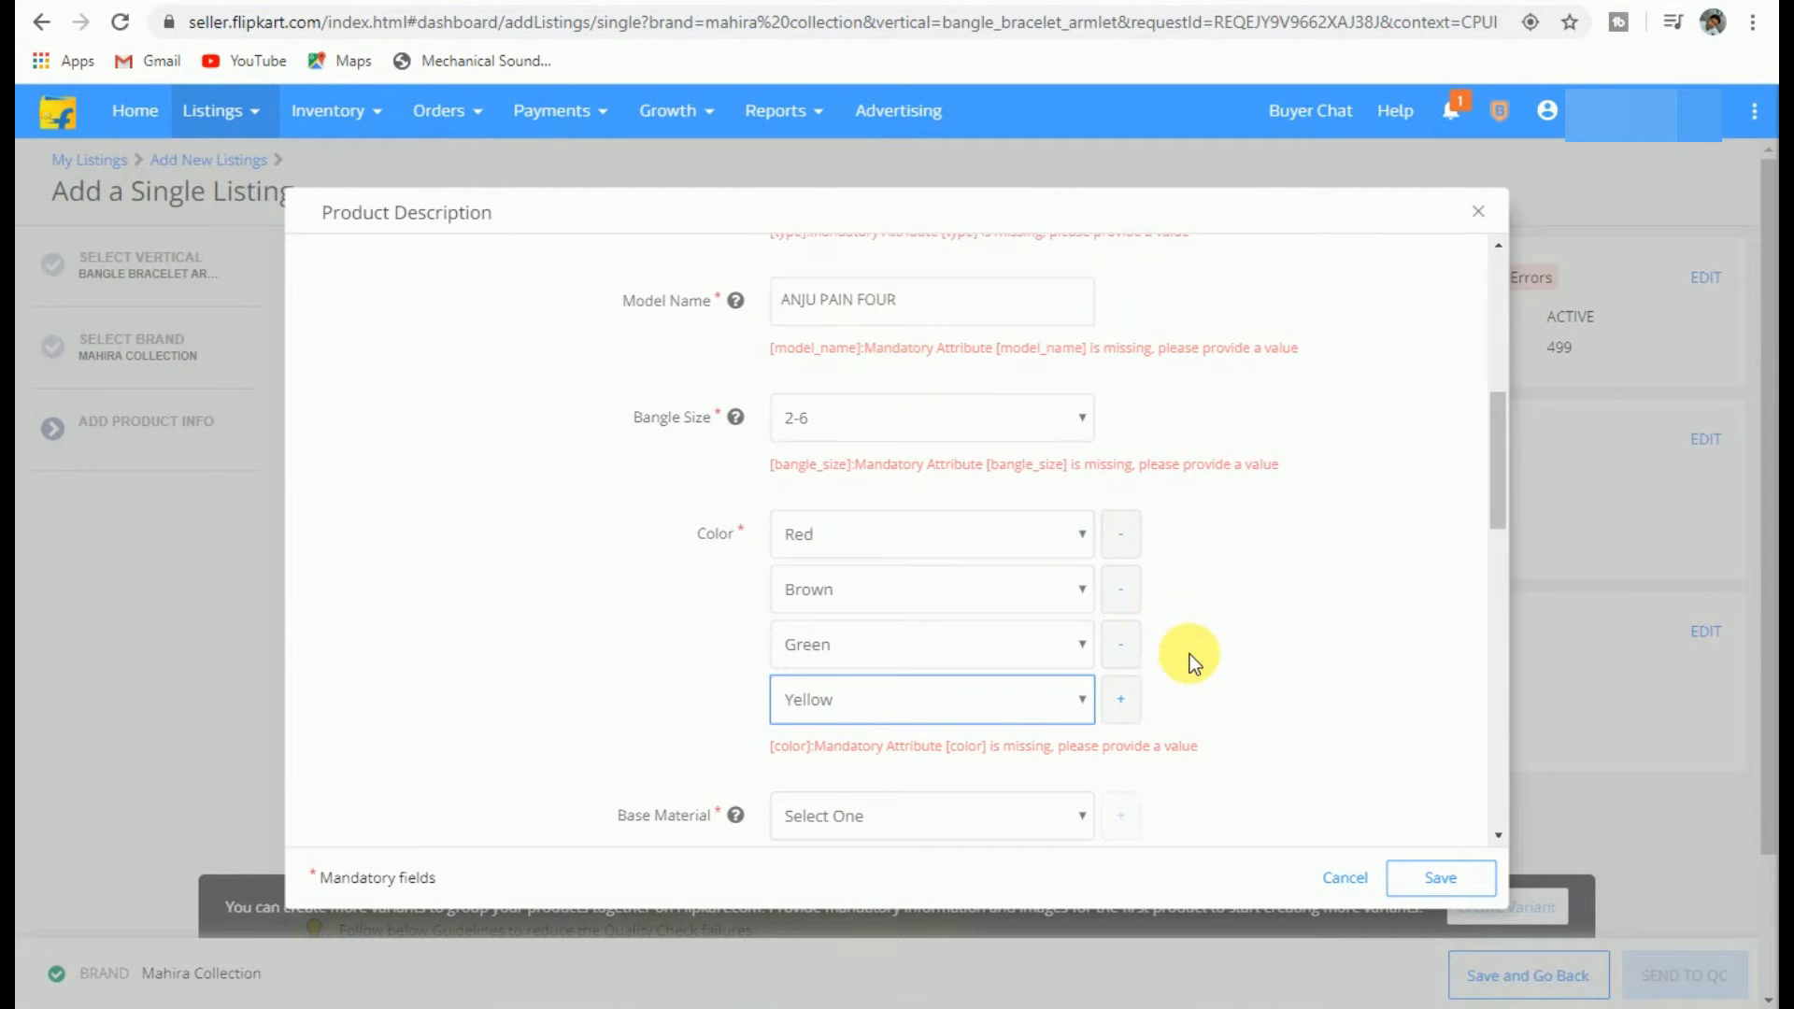
Step: Set the base material to Glass and Plating to NA
{"action": "scroll", "coordinate": [989, 581], "scroll_direction": "down", "scroll_amount": 3}
{"action": "left_click", "coordinate": [805, 575]}
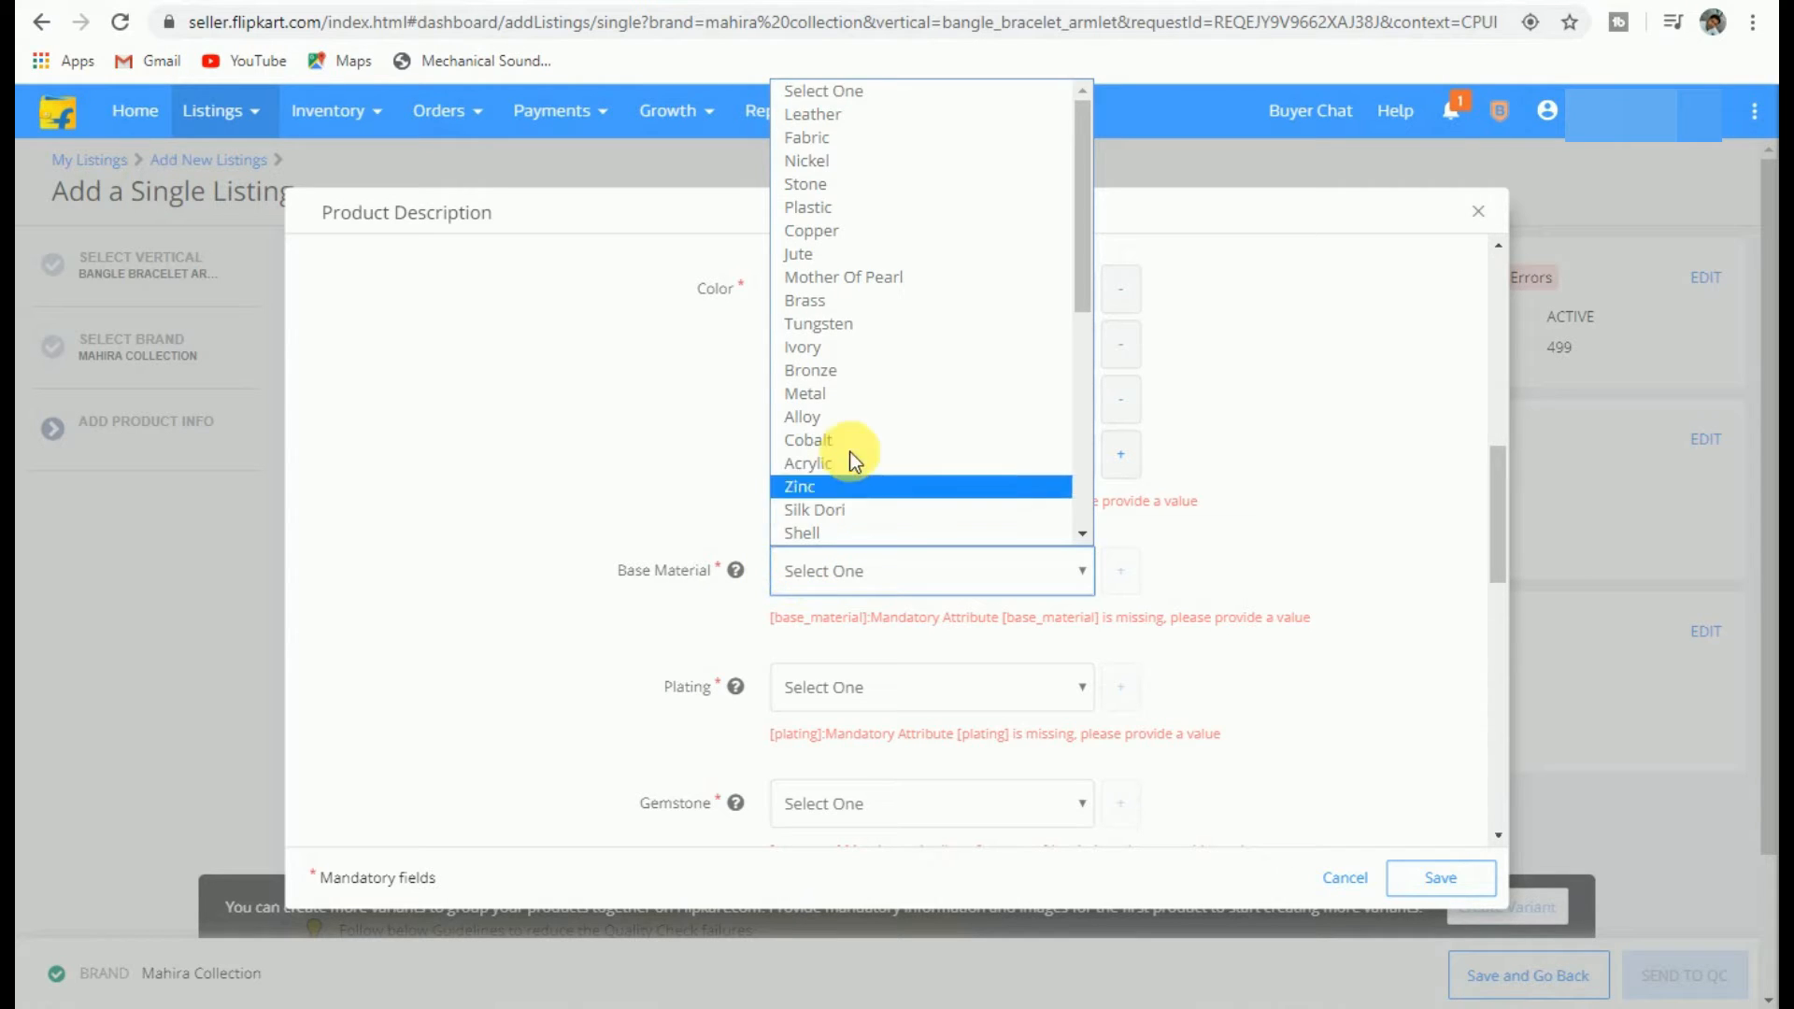
{"action": "scroll", "coordinate": [861, 408], "scroll_direction": "down", "scroll_amount": 3}
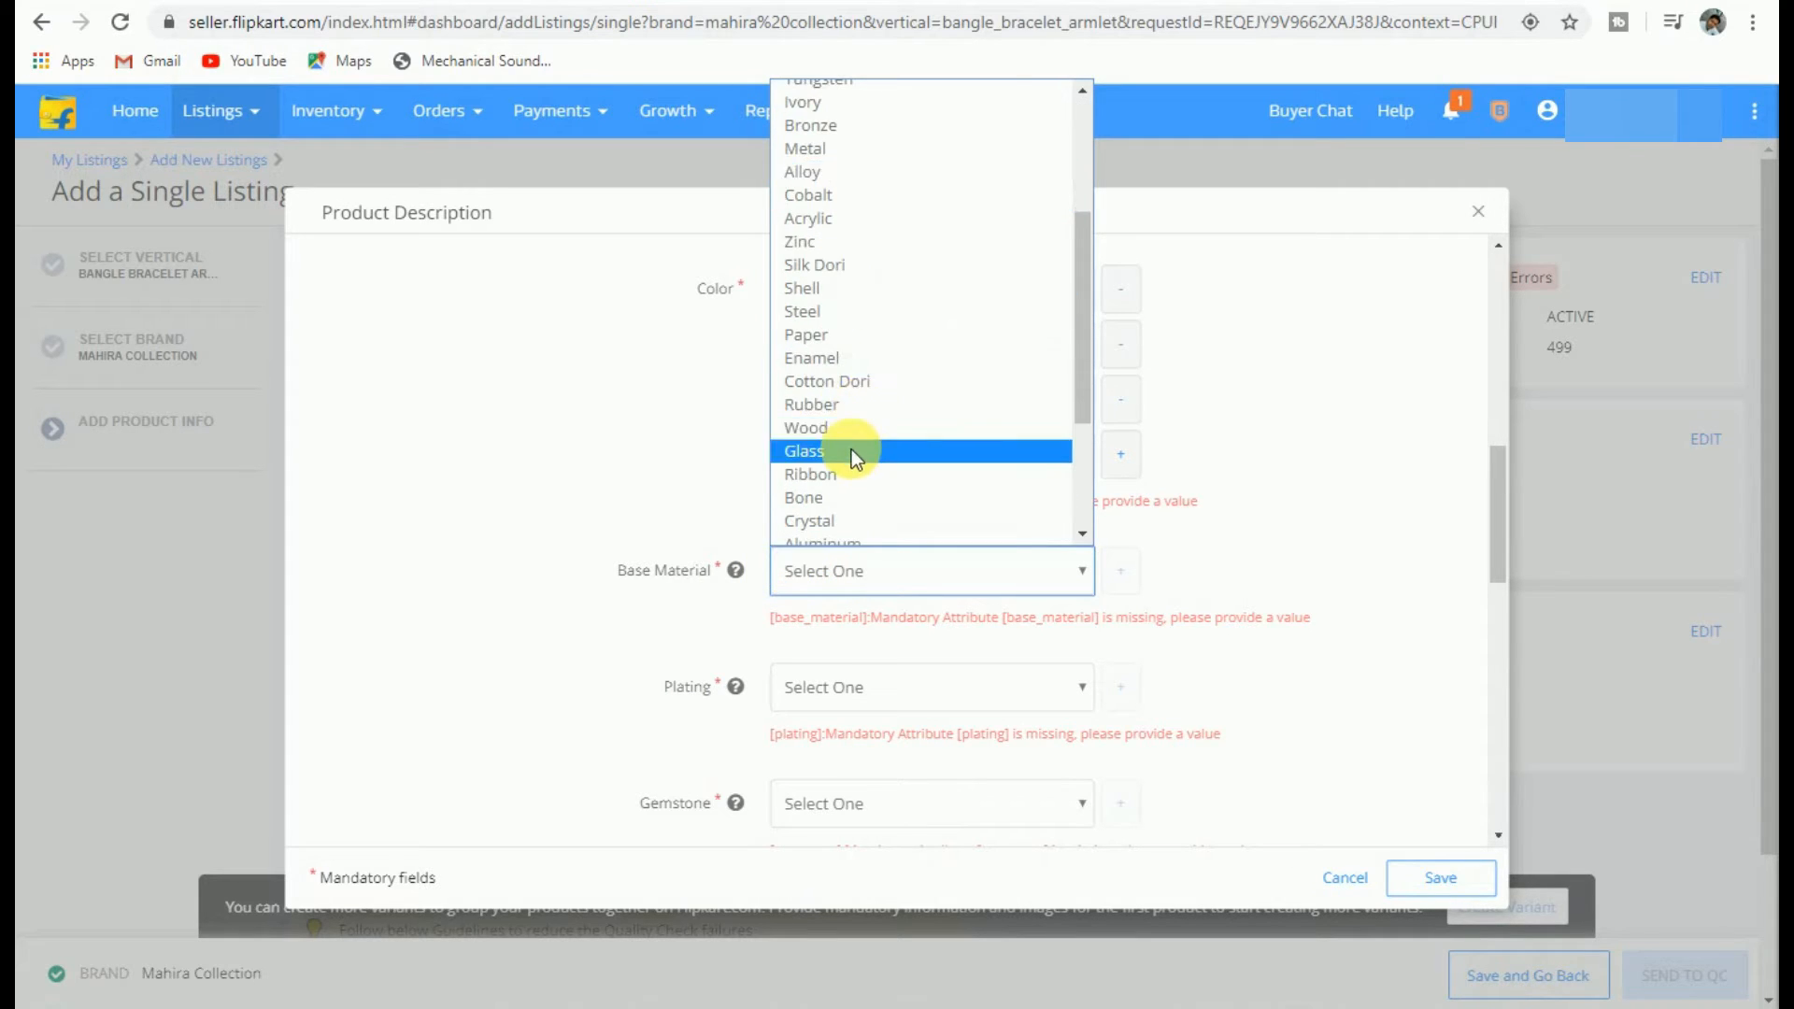
{"action": "left_click", "coordinate": [850, 449]}
{"action": "left_click", "coordinate": [856, 685]}
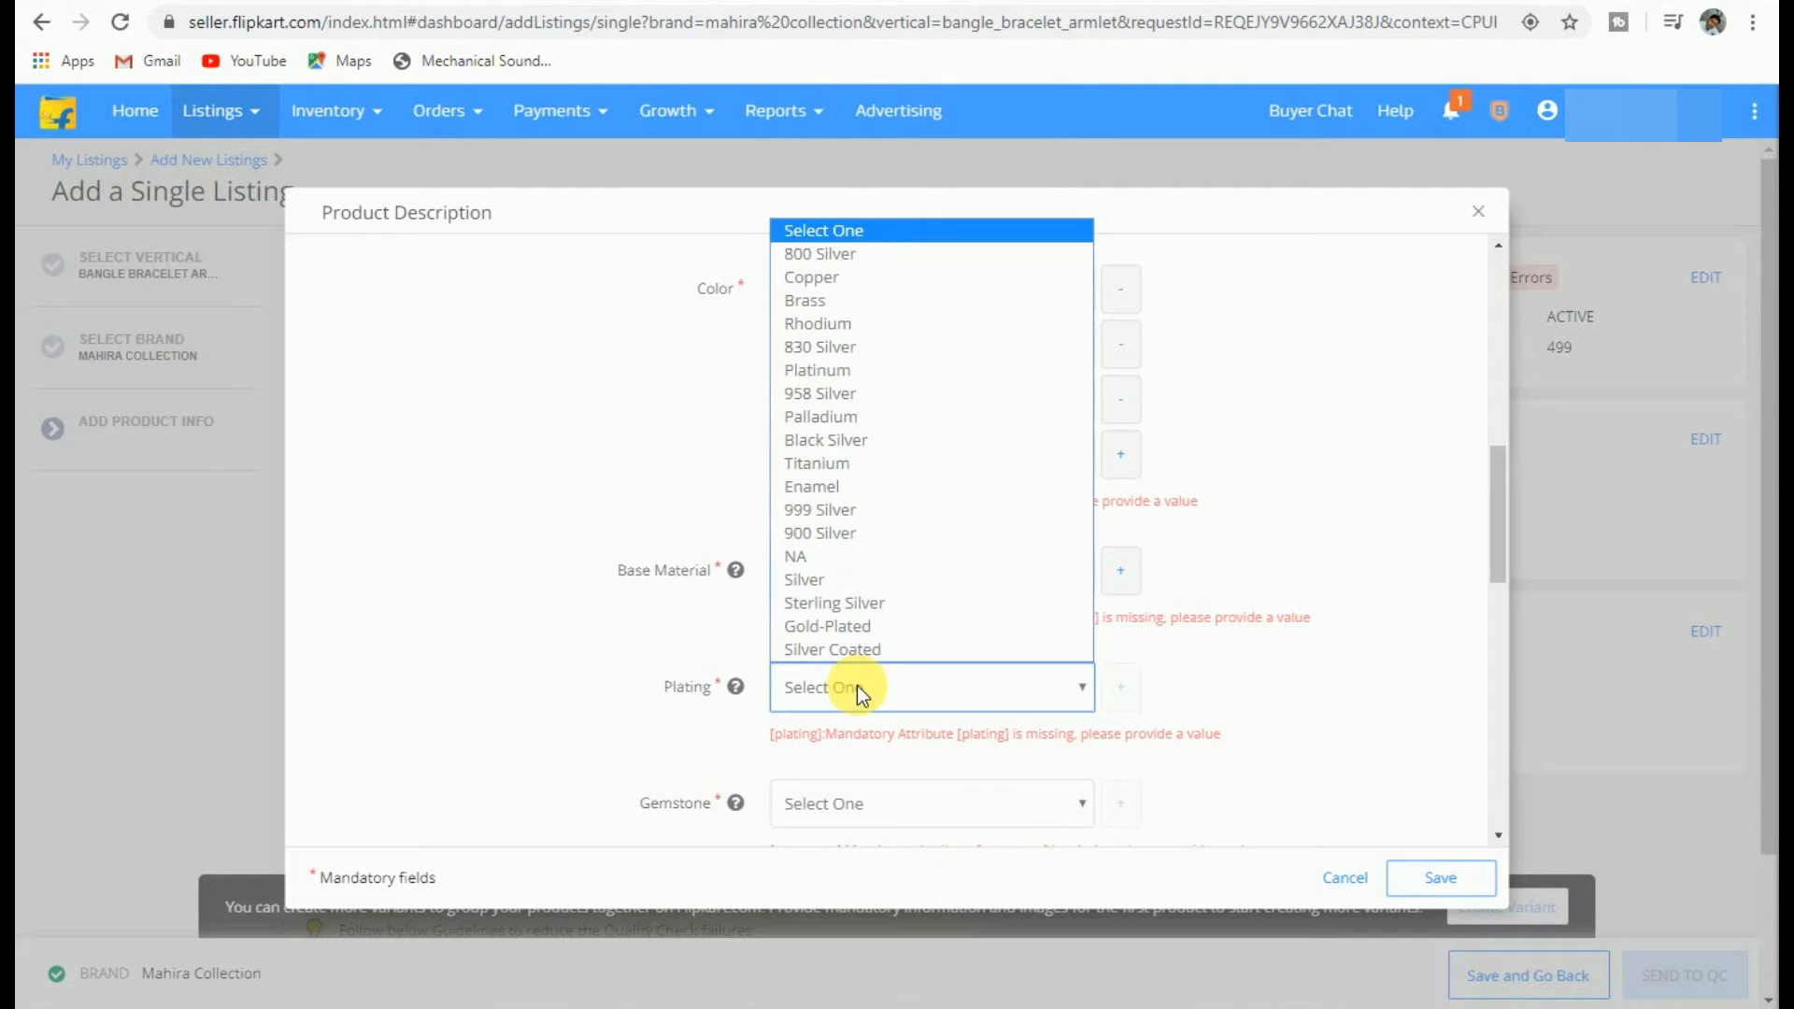
{"action": "left_click", "coordinate": [824, 555]}
Step: Set Gemstone, Diamond Clarity and Diamond Color Grade each to NA
{"action": "scroll", "coordinate": [824, 551], "scroll_direction": "down", "scroll_amount": 3}
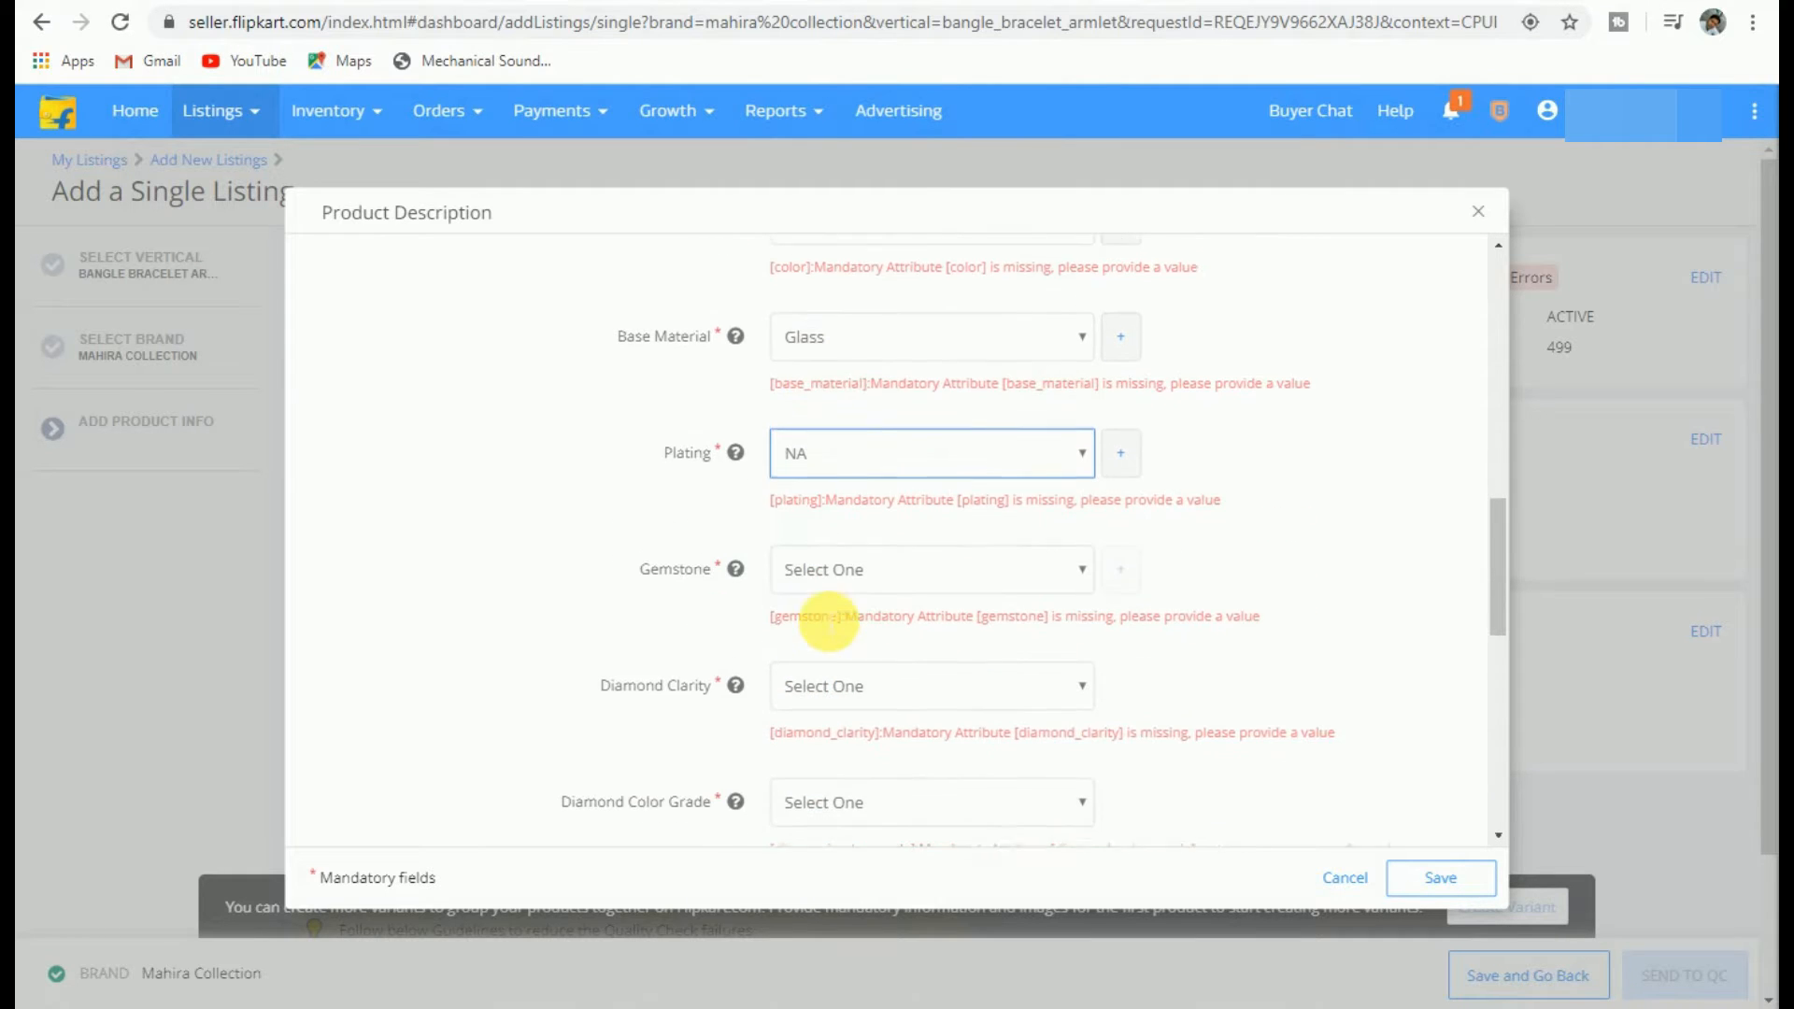
{"action": "left_click", "coordinate": [779, 562]}
{"action": "scroll", "coordinate": [865, 391], "scroll_direction": "down", "scroll_amount": 1}
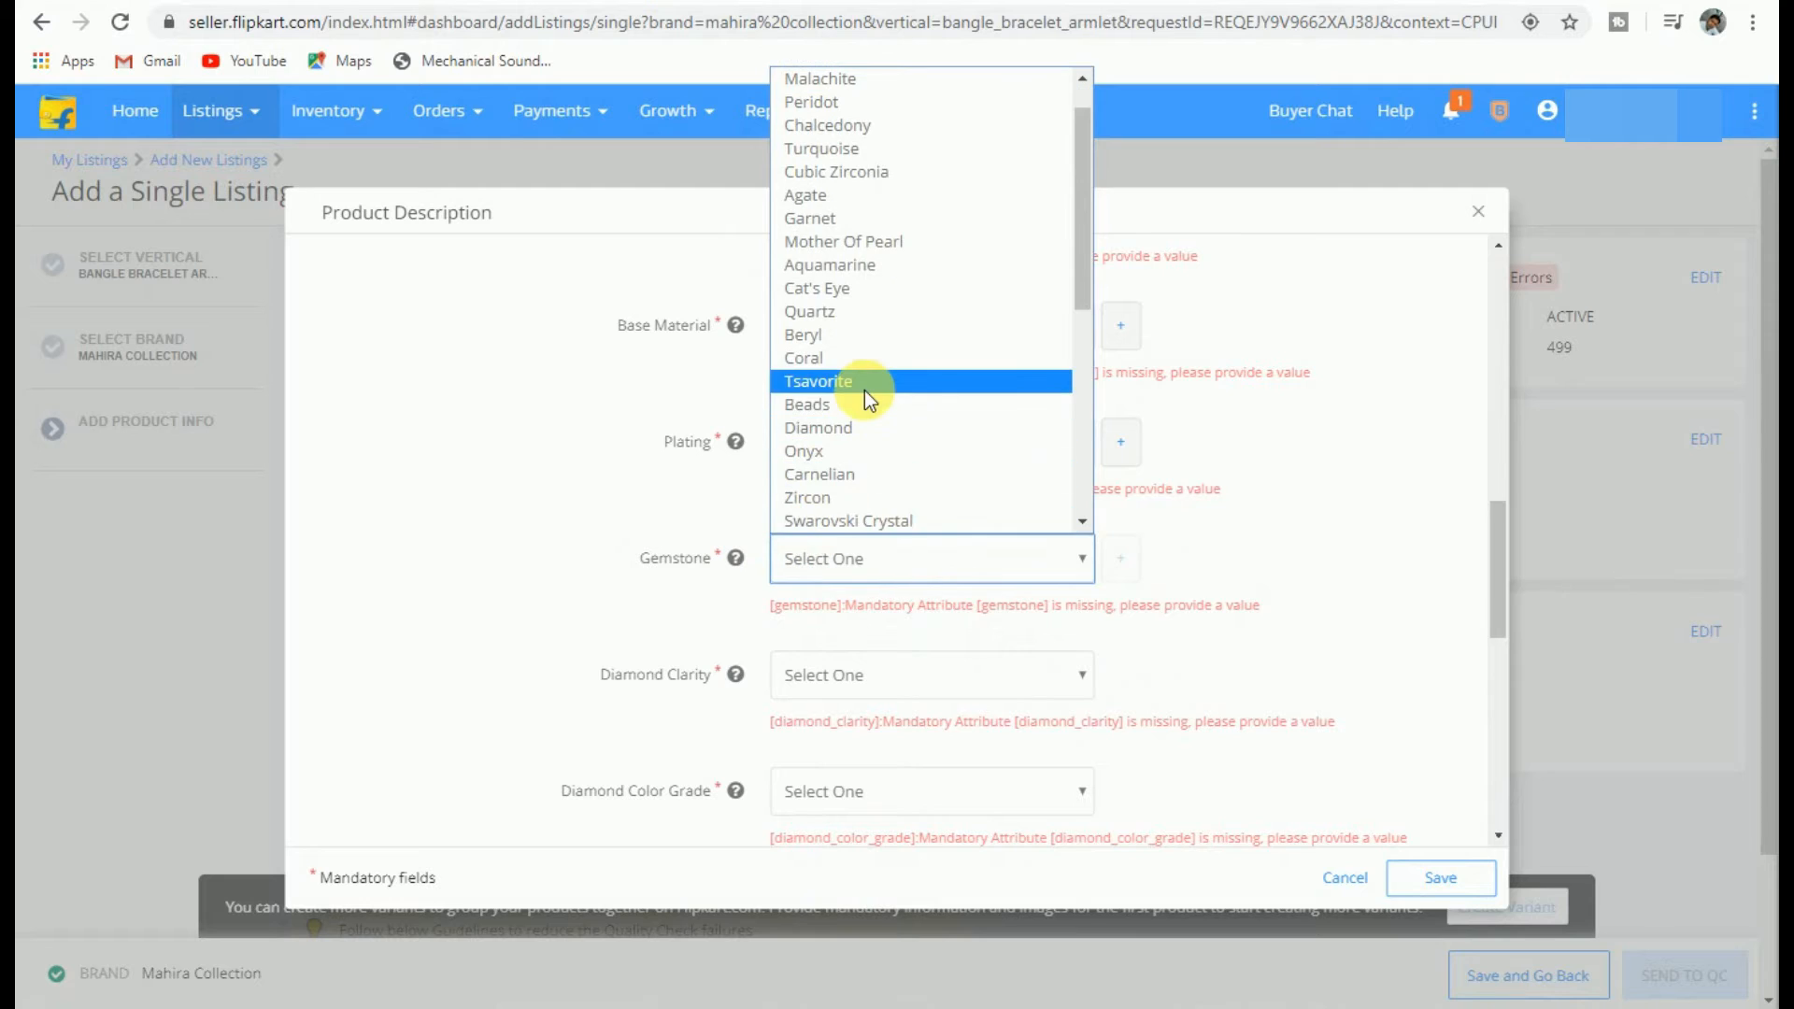
{"action": "scroll", "coordinate": [861, 407], "scroll_direction": "down", "scroll_amount": 4}
{"action": "left_click", "coordinate": [860, 427]}
{"action": "left_click", "coordinate": [854, 674]}
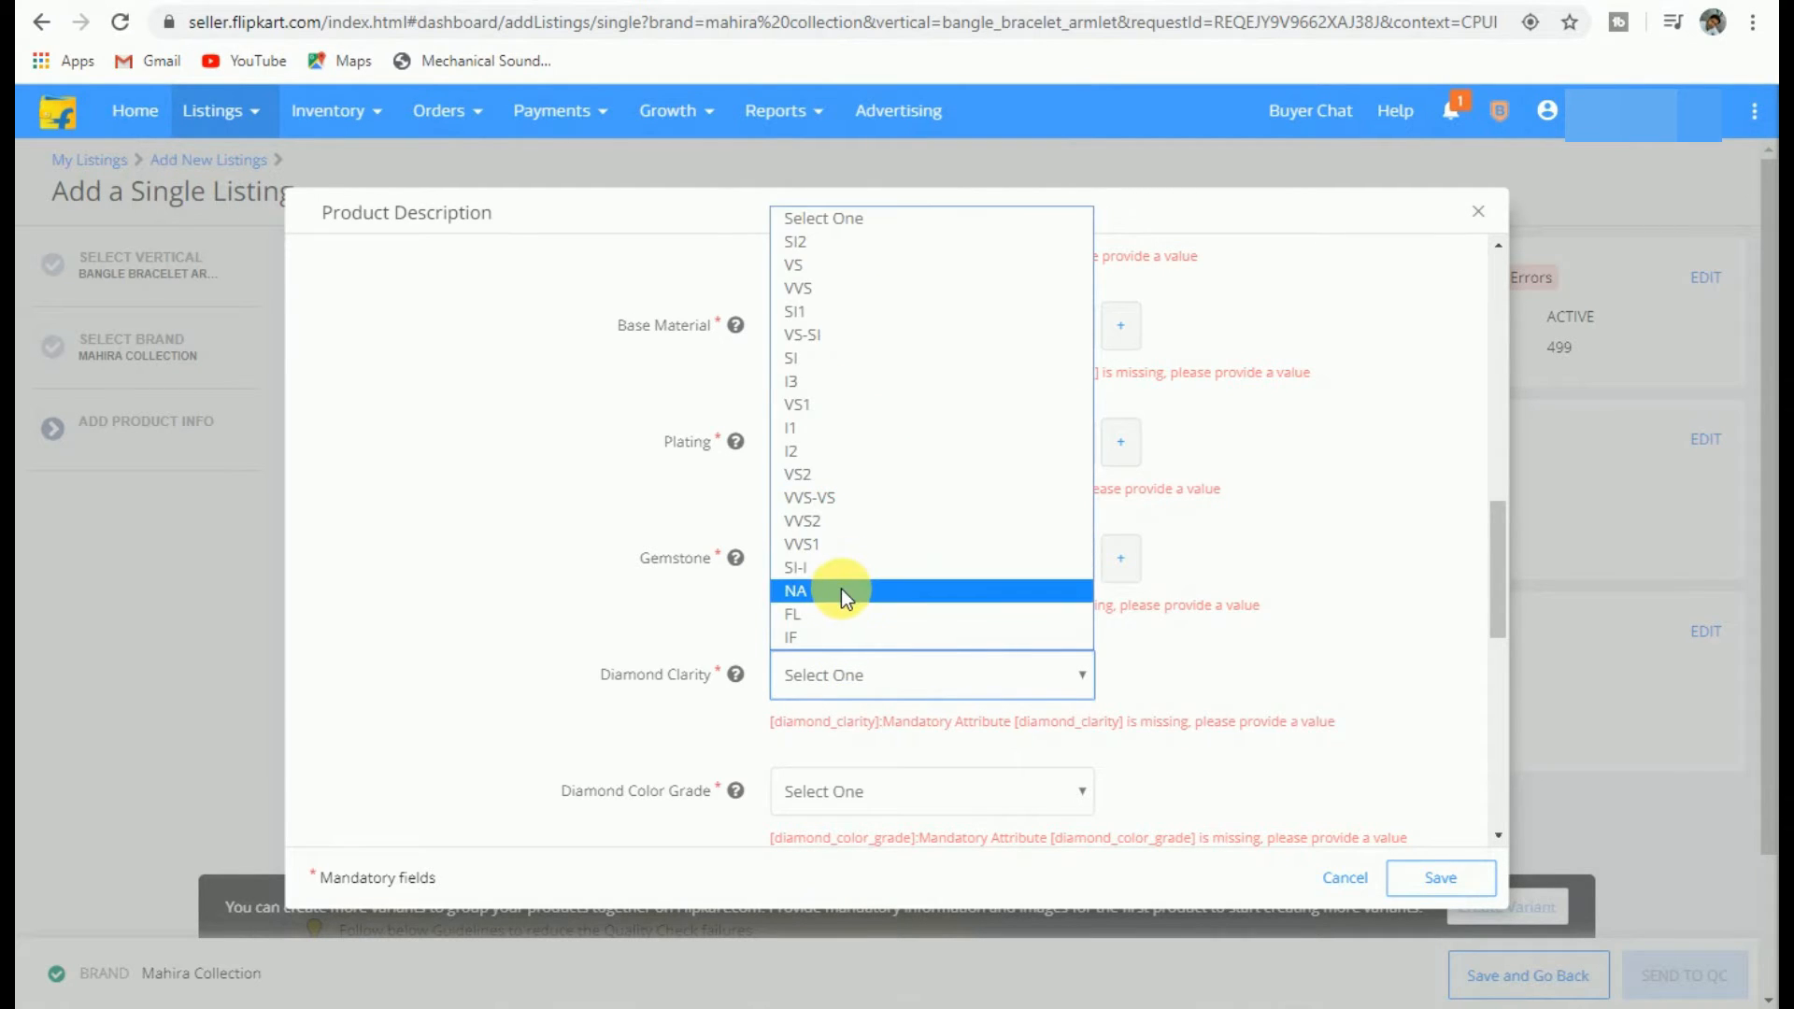
{"action": "left_click", "coordinate": [841, 588]}
{"action": "scroll", "coordinate": [841, 589], "scroll_direction": "down", "scroll_amount": 3}
{"action": "left_click", "coordinate": [841, 542]}
{"action": "scroll", "coordinate": [854, 398], "scroll_direction": "down", "scroll_amount": 3}
{"action": "scroll", "coordinate": [831, 471], "scroll_direction": "down", "scroll_amount": 1}
{"action": "left_click", "coordinate": [828, 488]}
Step: Set Pearl Type, Certification and Silver Purity to NA, and Diamond Cut to Polki
{"action": "left_click", "coordinate": [828, 670]}
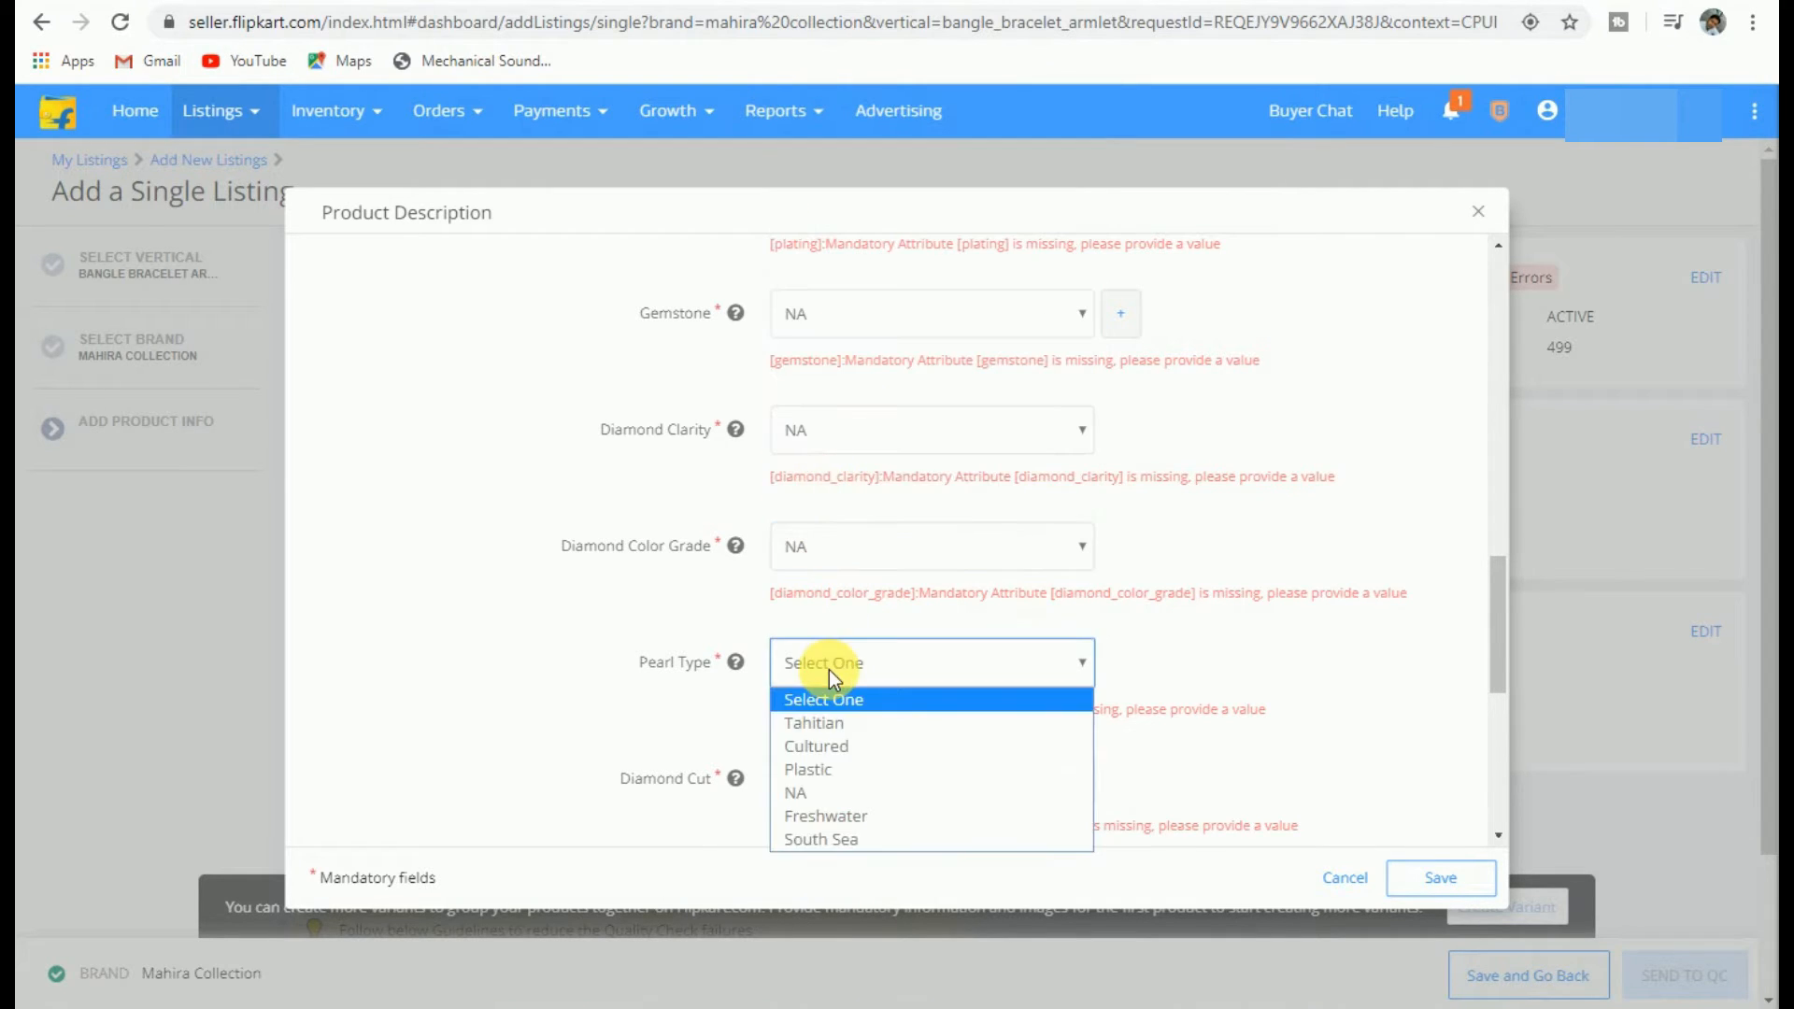
{"action": "left_click", "coordinate": [820, 788]}
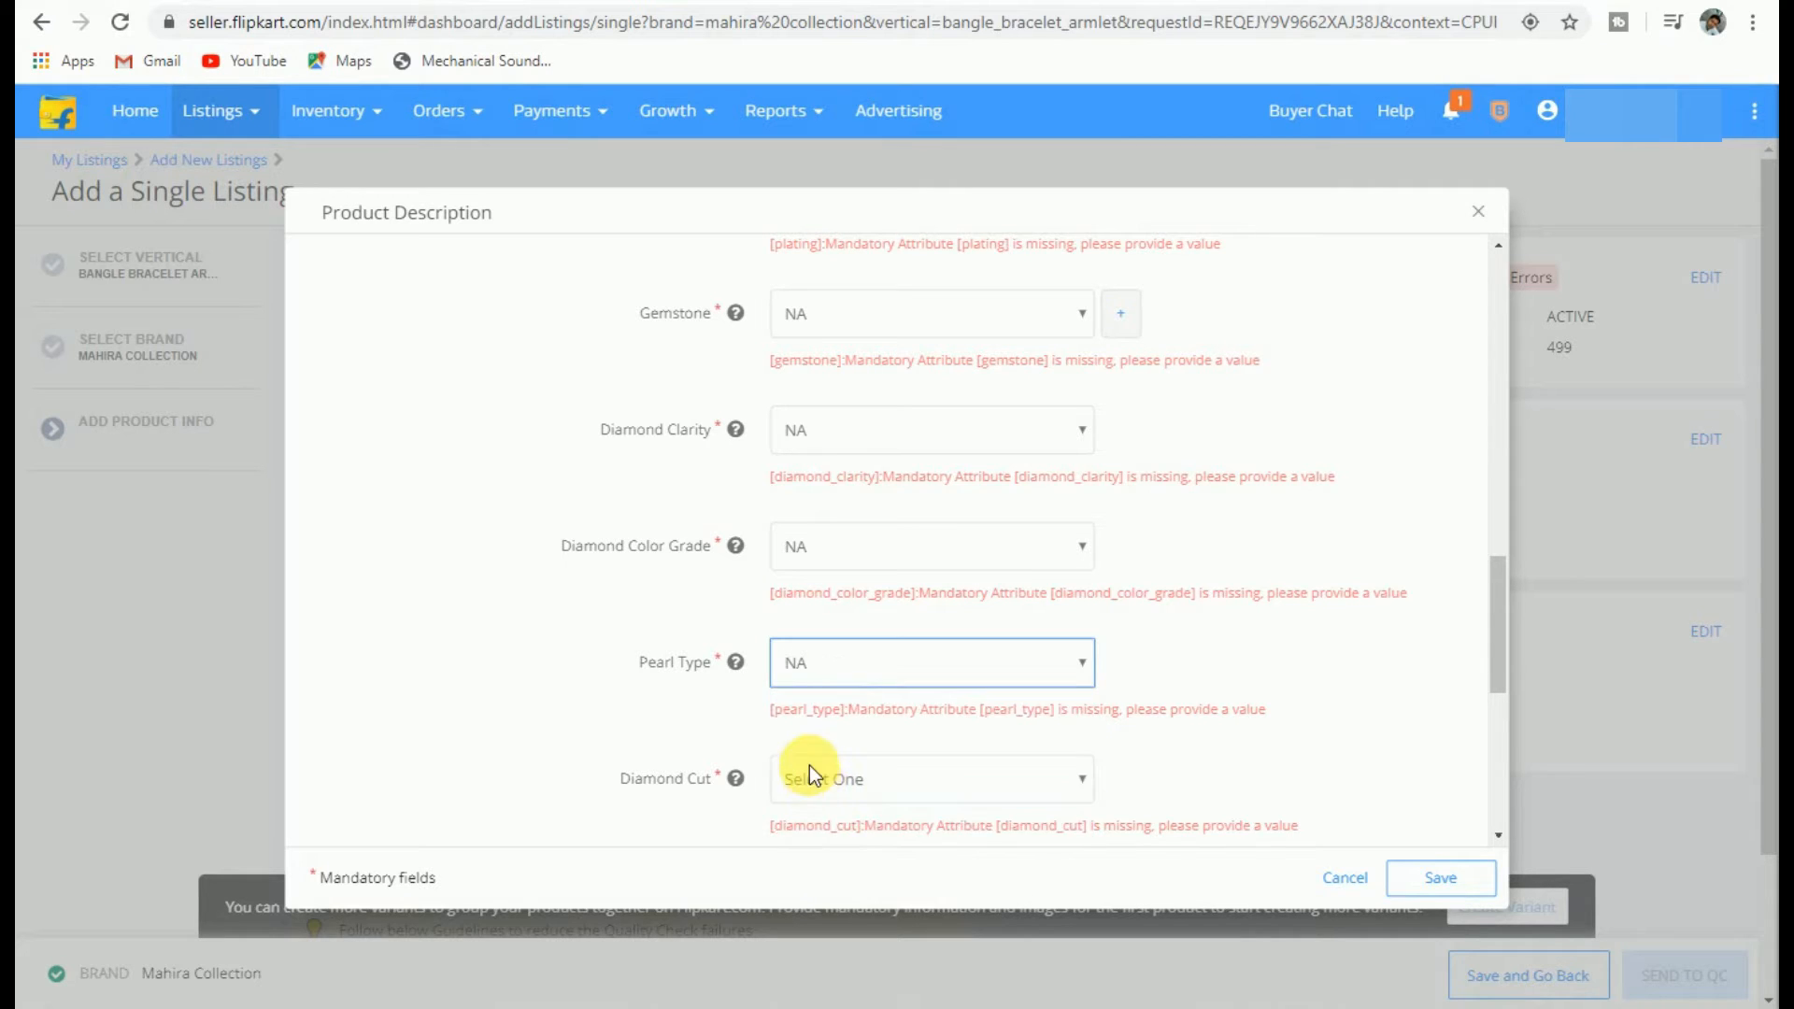
{"action": "scroll", "coordinate": [809, 766], "scroll_direction": "down", "scroll_amount": 4}
{"action": "left_click", "coordinate": [845, 542]}
{"action": "left_click", "coordinate": [798, 654]}
{"action": "left_click", "coordinate": [798, 664]}
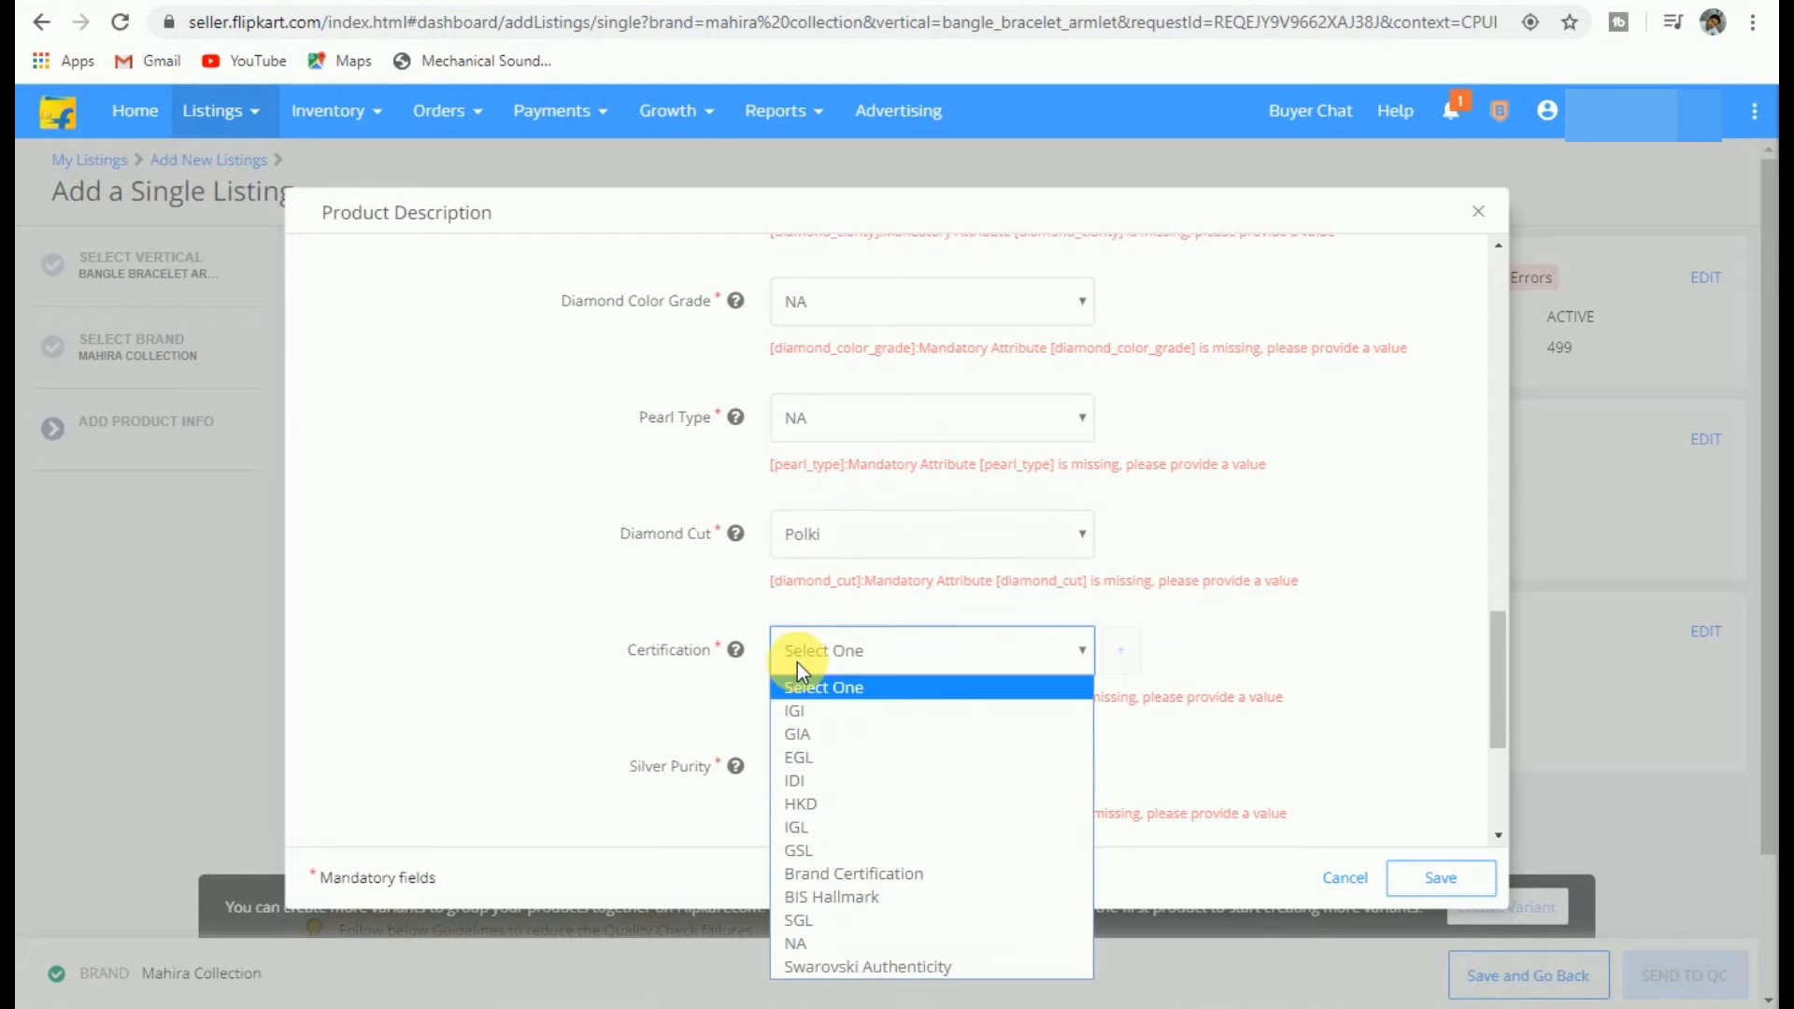
{"action": "left_click", "coordinate": [801, 943]}
{"action": "left_click", "coordinate": [833, 775]}
{"action": "left_click", "coordinate": [817, 912]}
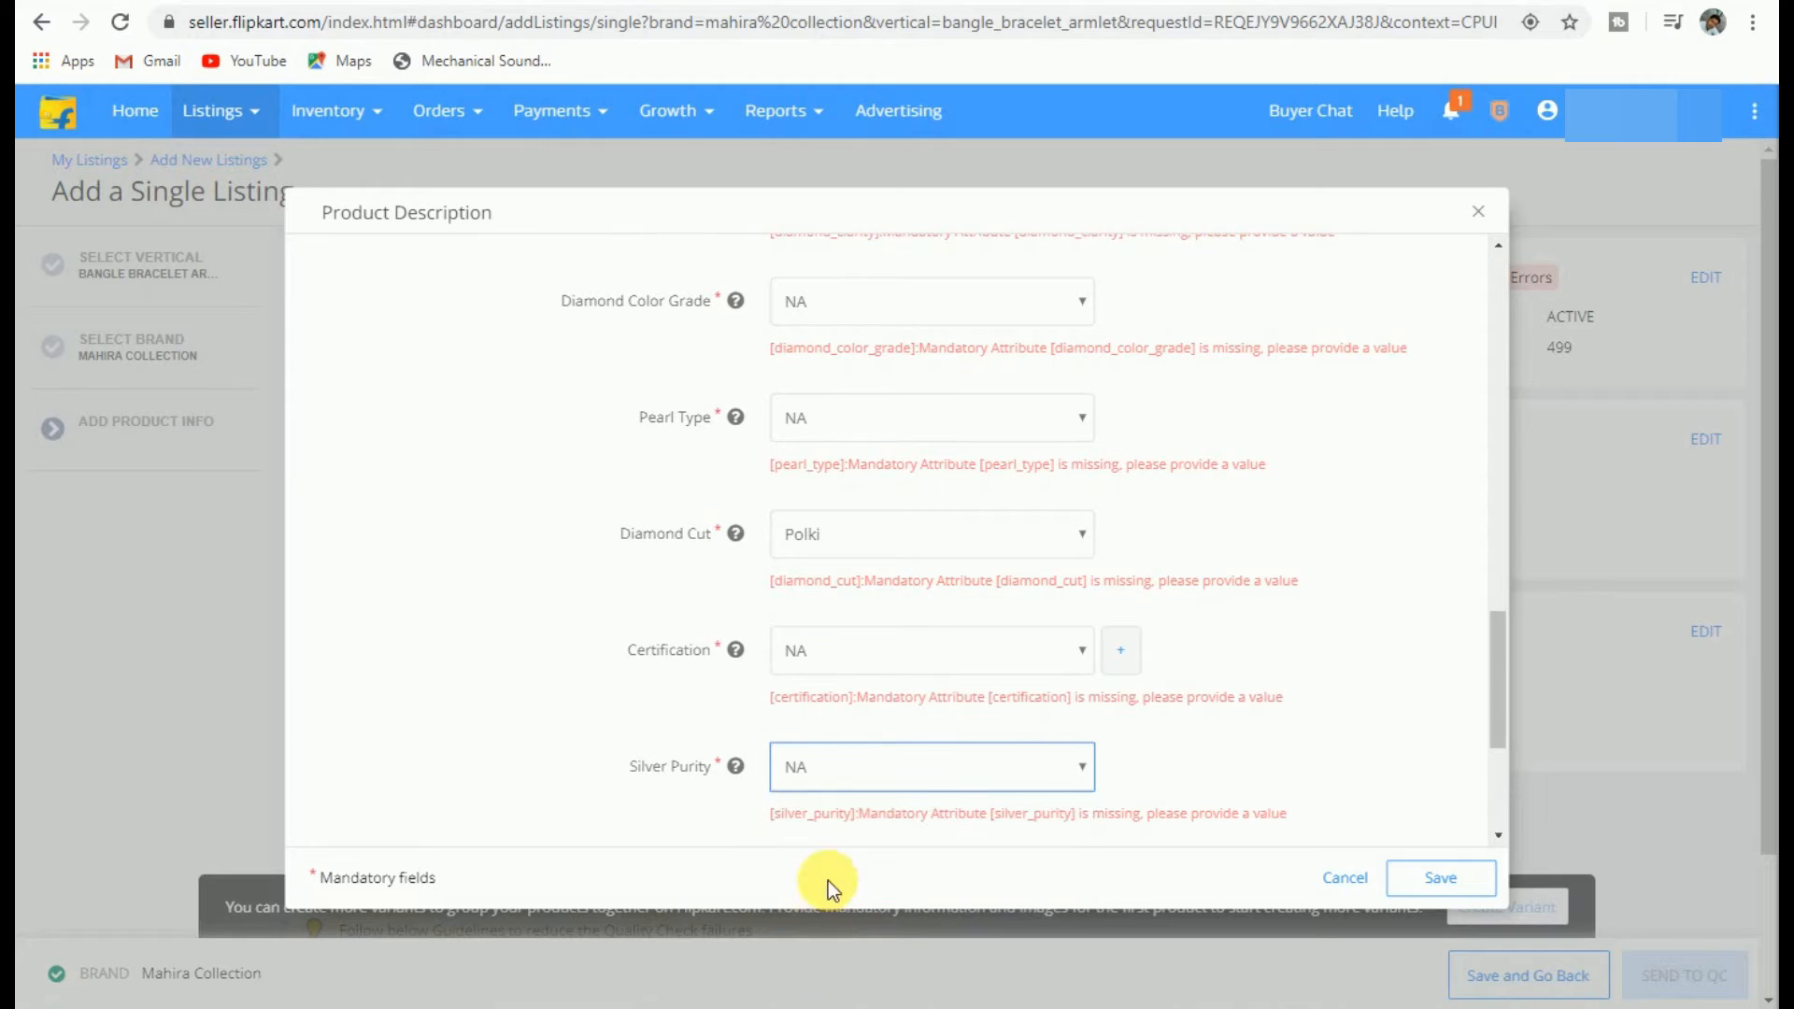
Step: Enter NA for Silver Weight, Diamond Shape and Diamond Weight, then save the product description
{"action": "scroll", "coordinate": [913, 748], "scroll_direction": "down", "scroll_amount": 3}
{"action": "left_click", "coordinate": [817, 658]}
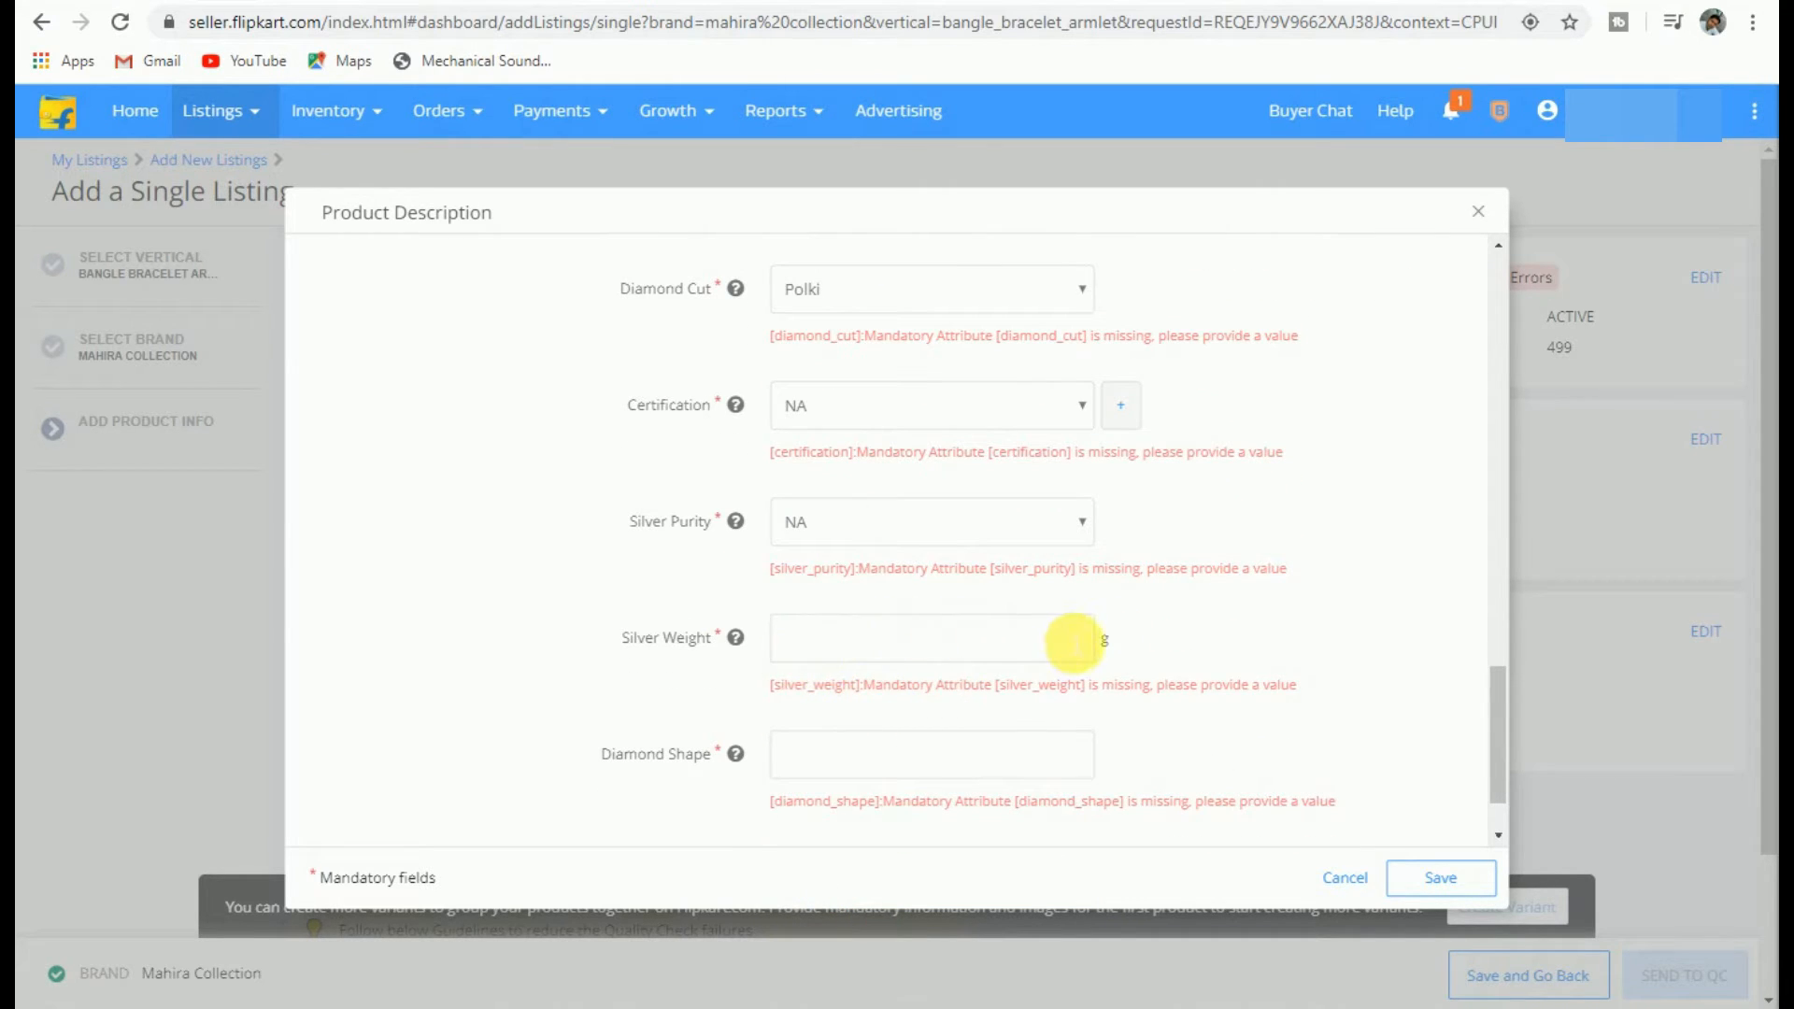
{"action": "mouse_move", "coordinate": [739, 645]}
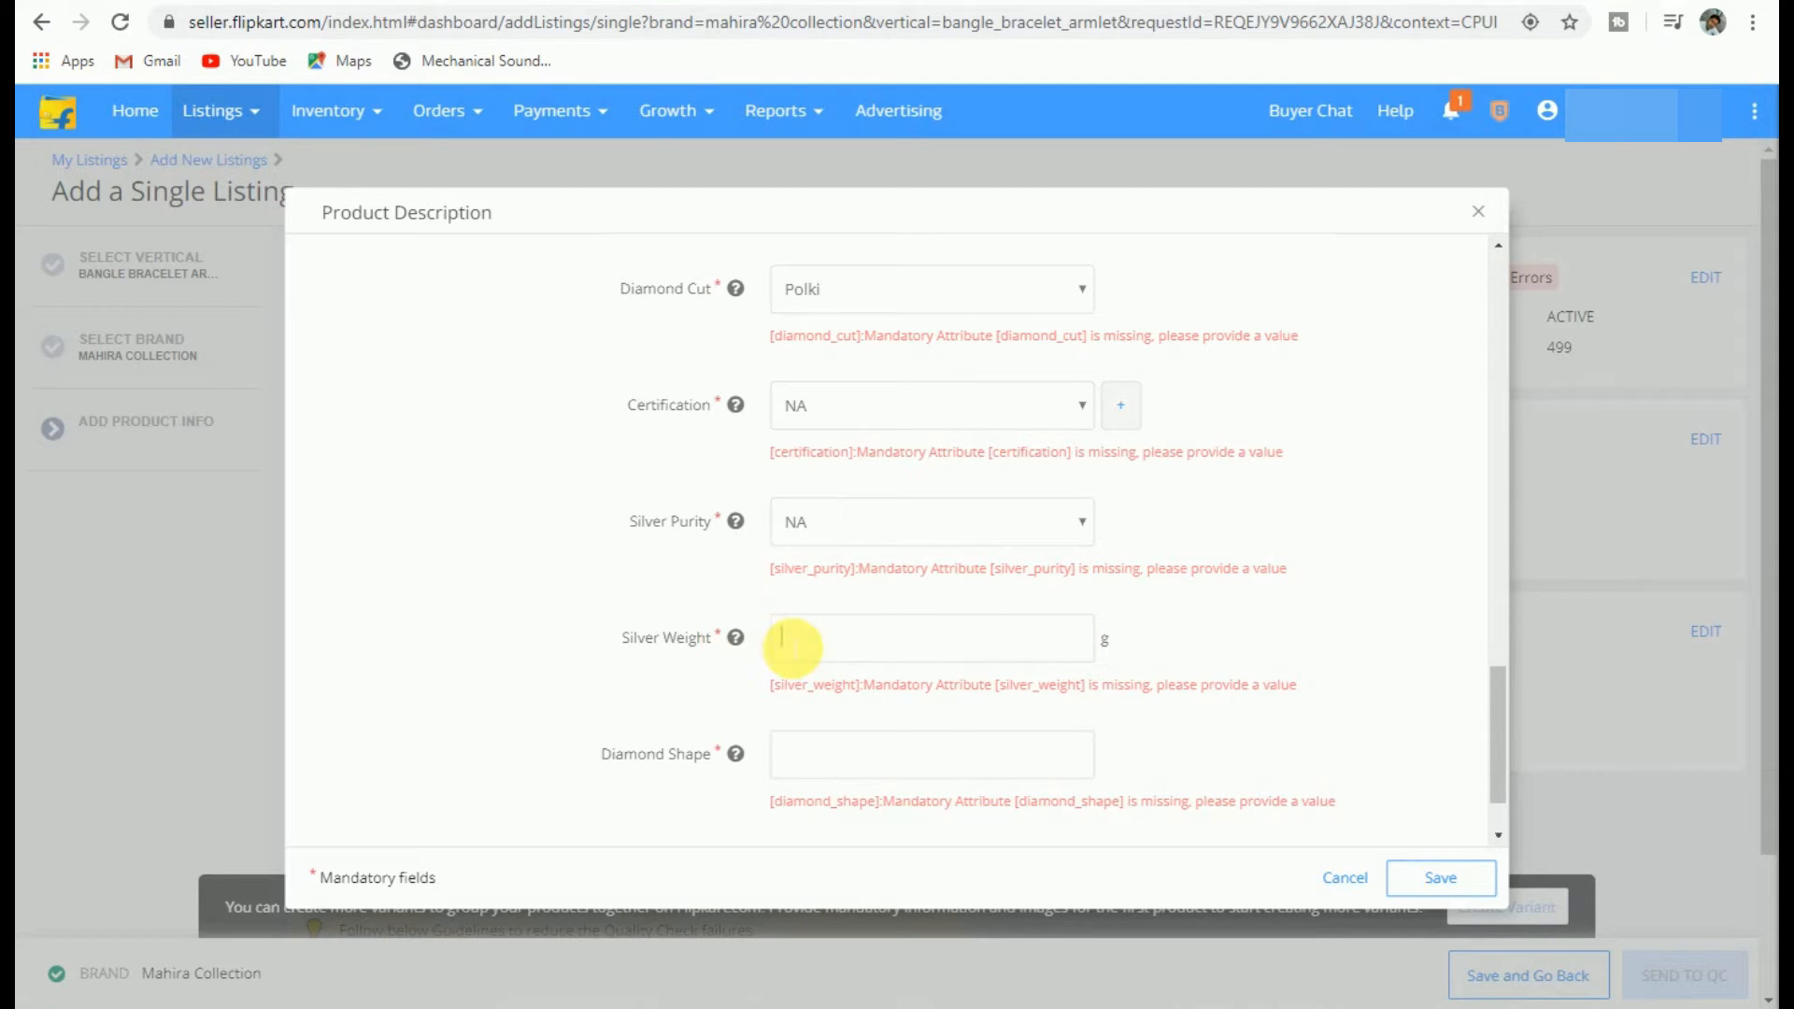
{"action": "type", "text": "NA"}
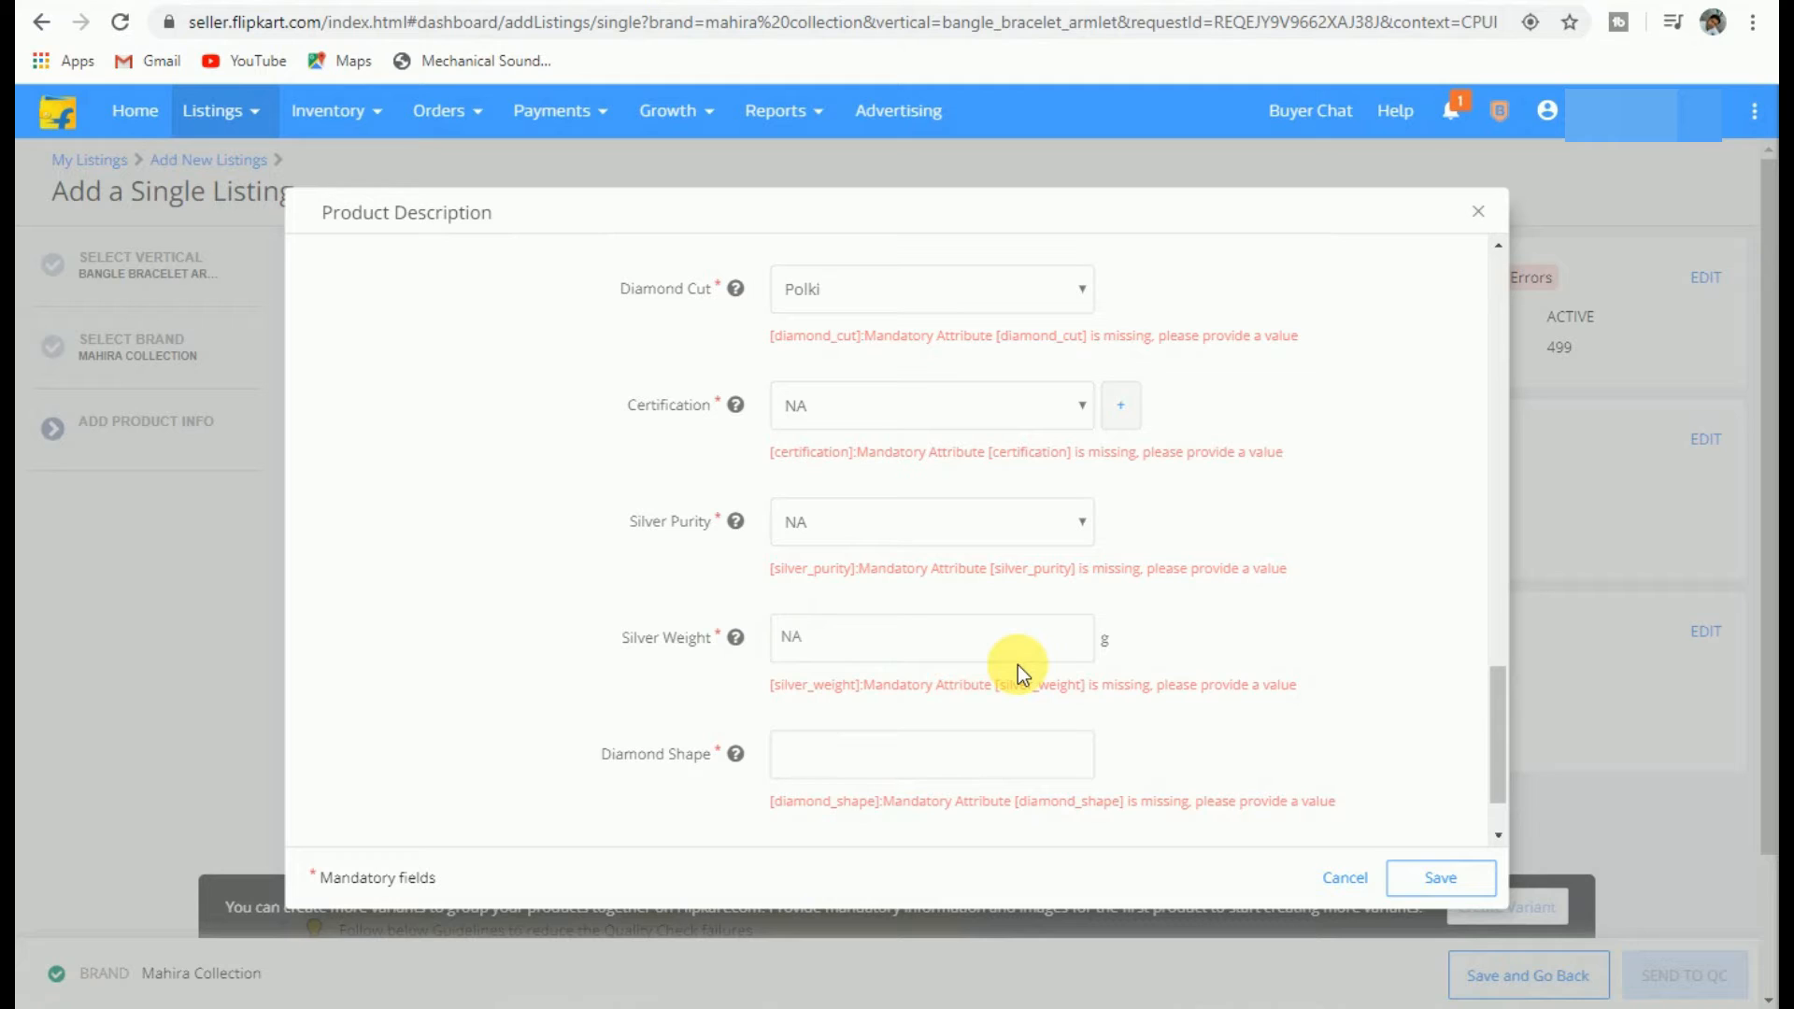
{"action": "left_click", "coordinate": [940, 777]}
{"action": "type", "text": "NA"}
{"action": "scroll", "coordinate": [986, 673], "scroll_direction": "down", "scroll_amount": 1}
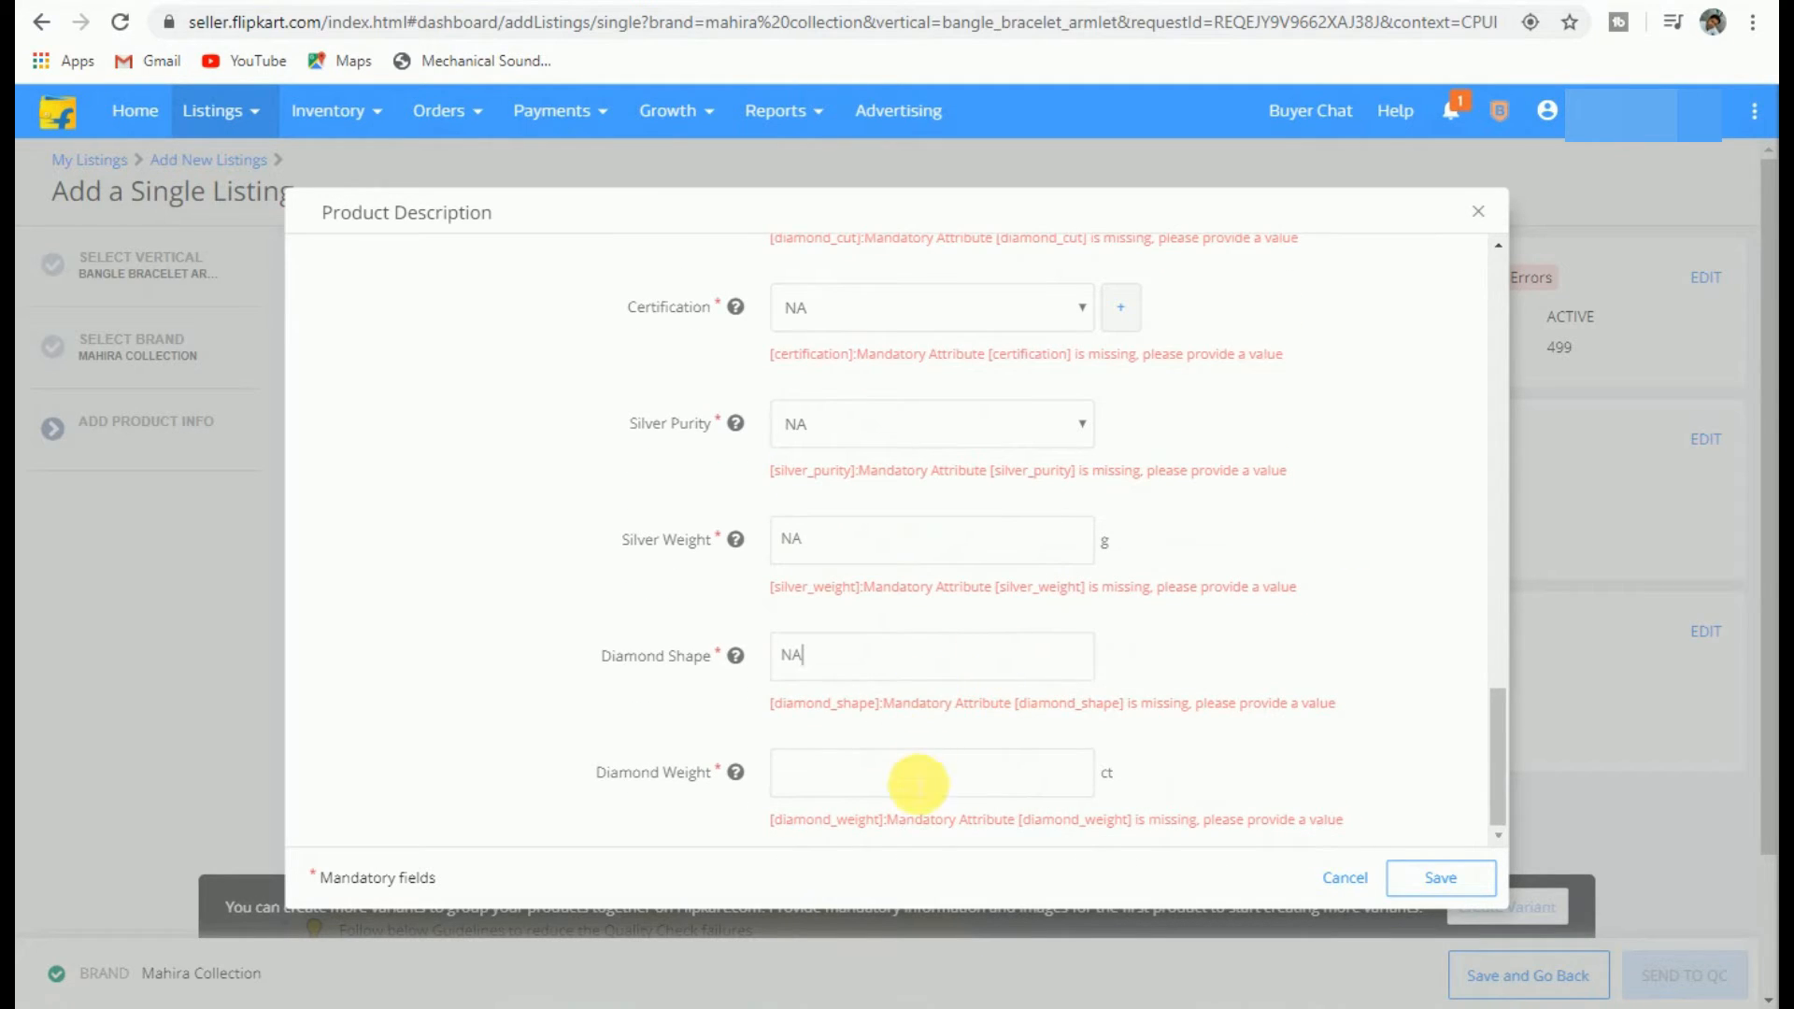
{"action": "left_click", "coordinate": [914, 776]}
{"action": "type", "text": "NA"}
{"action": "left_click", "coordinate": [1447, 875]}
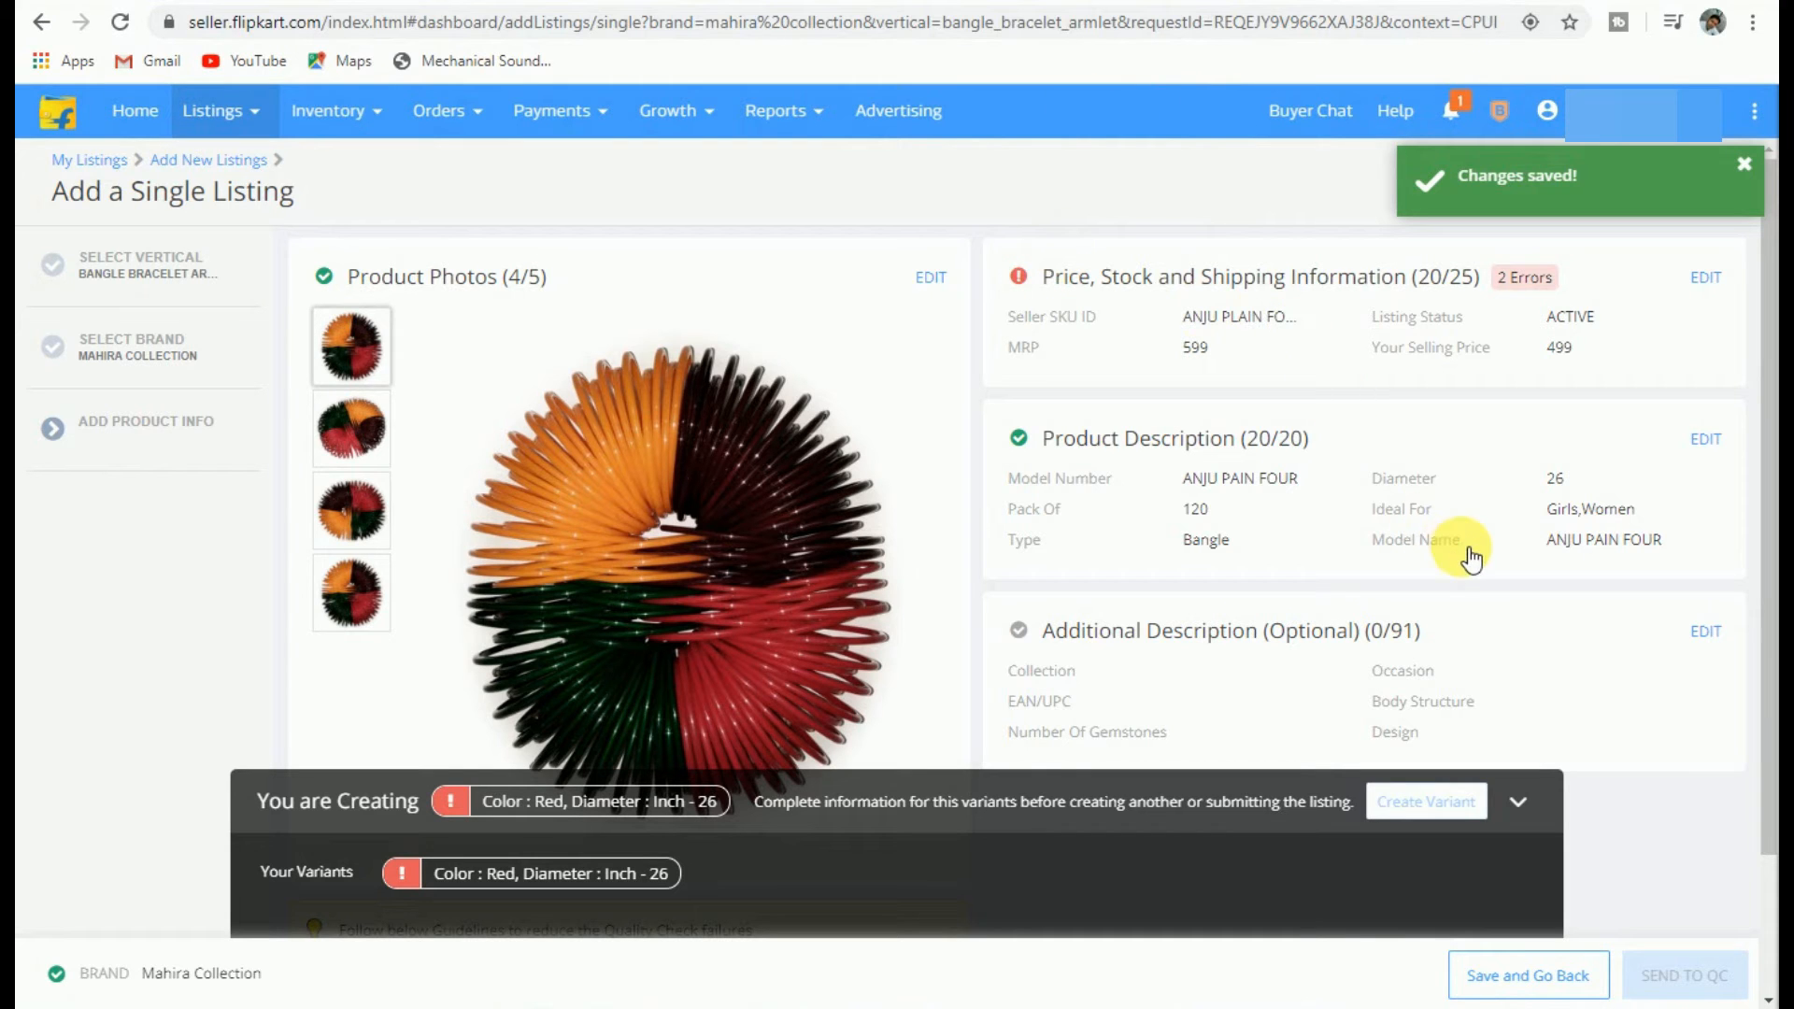
Step: Edit the Additional Description and set Collection to Ethnic
{"action": "scroll", "coordinate": [1622, 520], "scroll_direction": "down", "scroll_amount": 1}
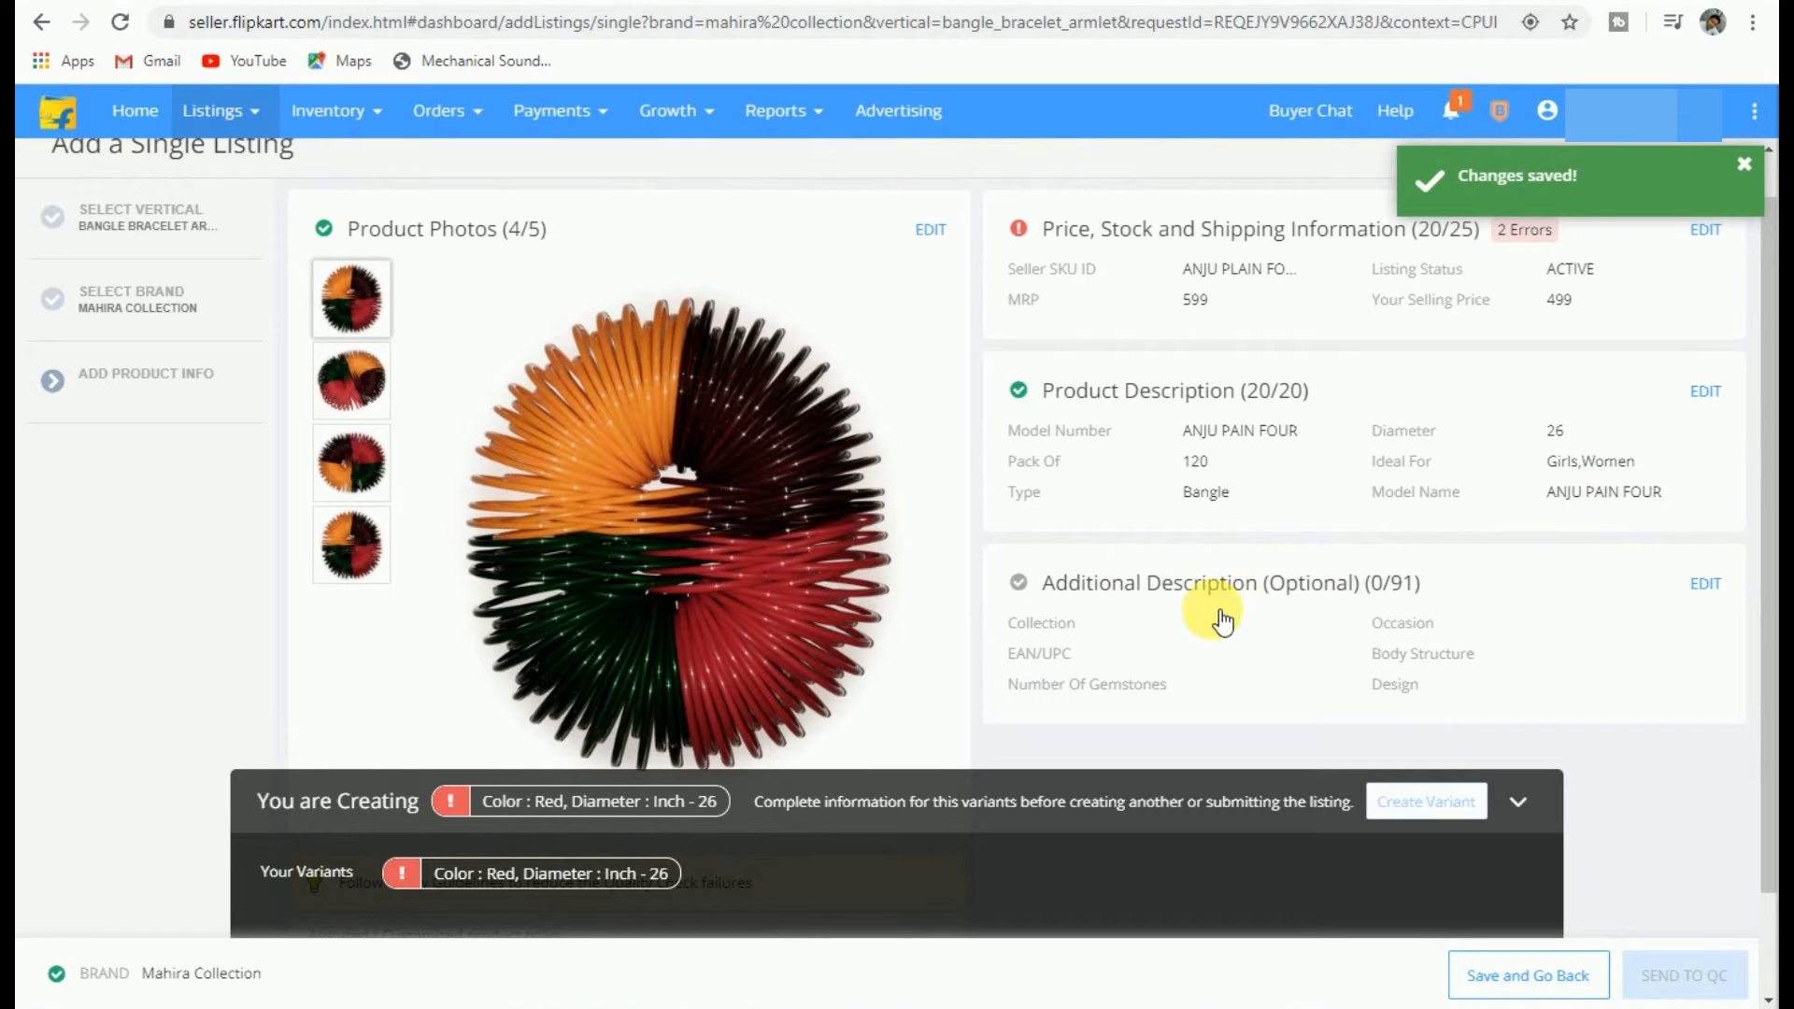
{"action": "left_click", "coordinate": [1706, 583]}
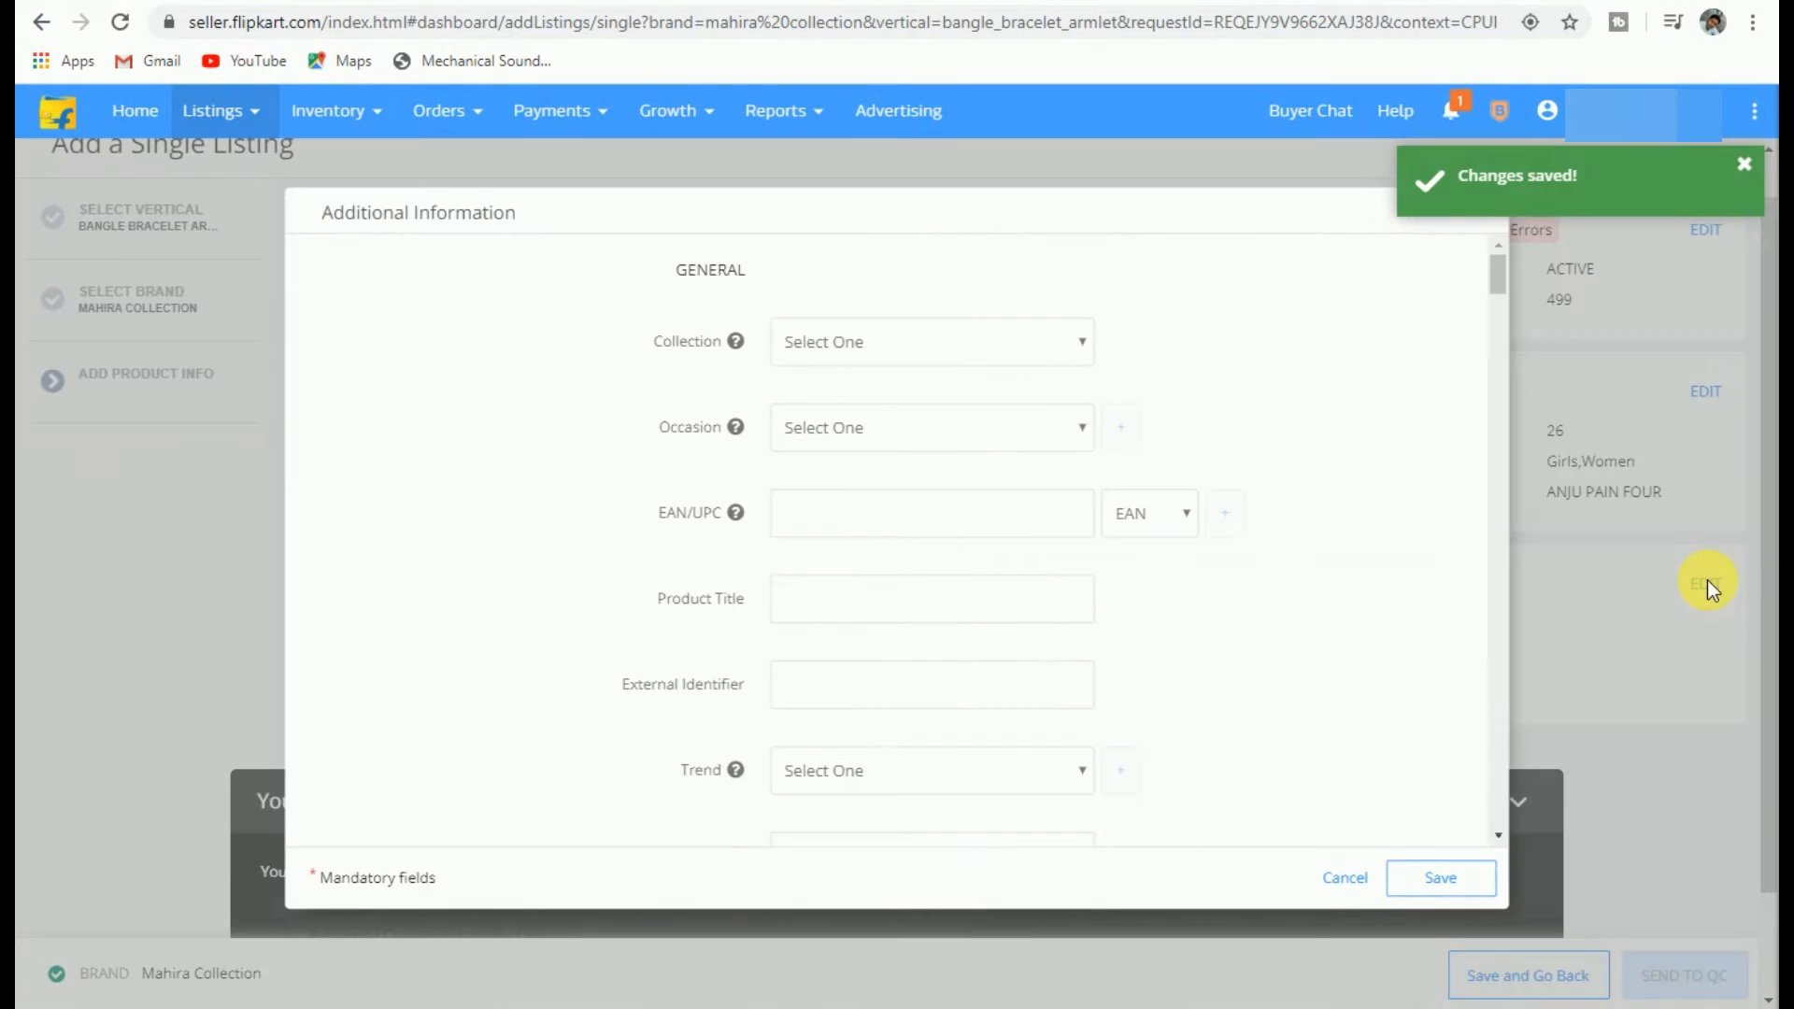
{"action": "left_click", "coordinate": [895, 349]}
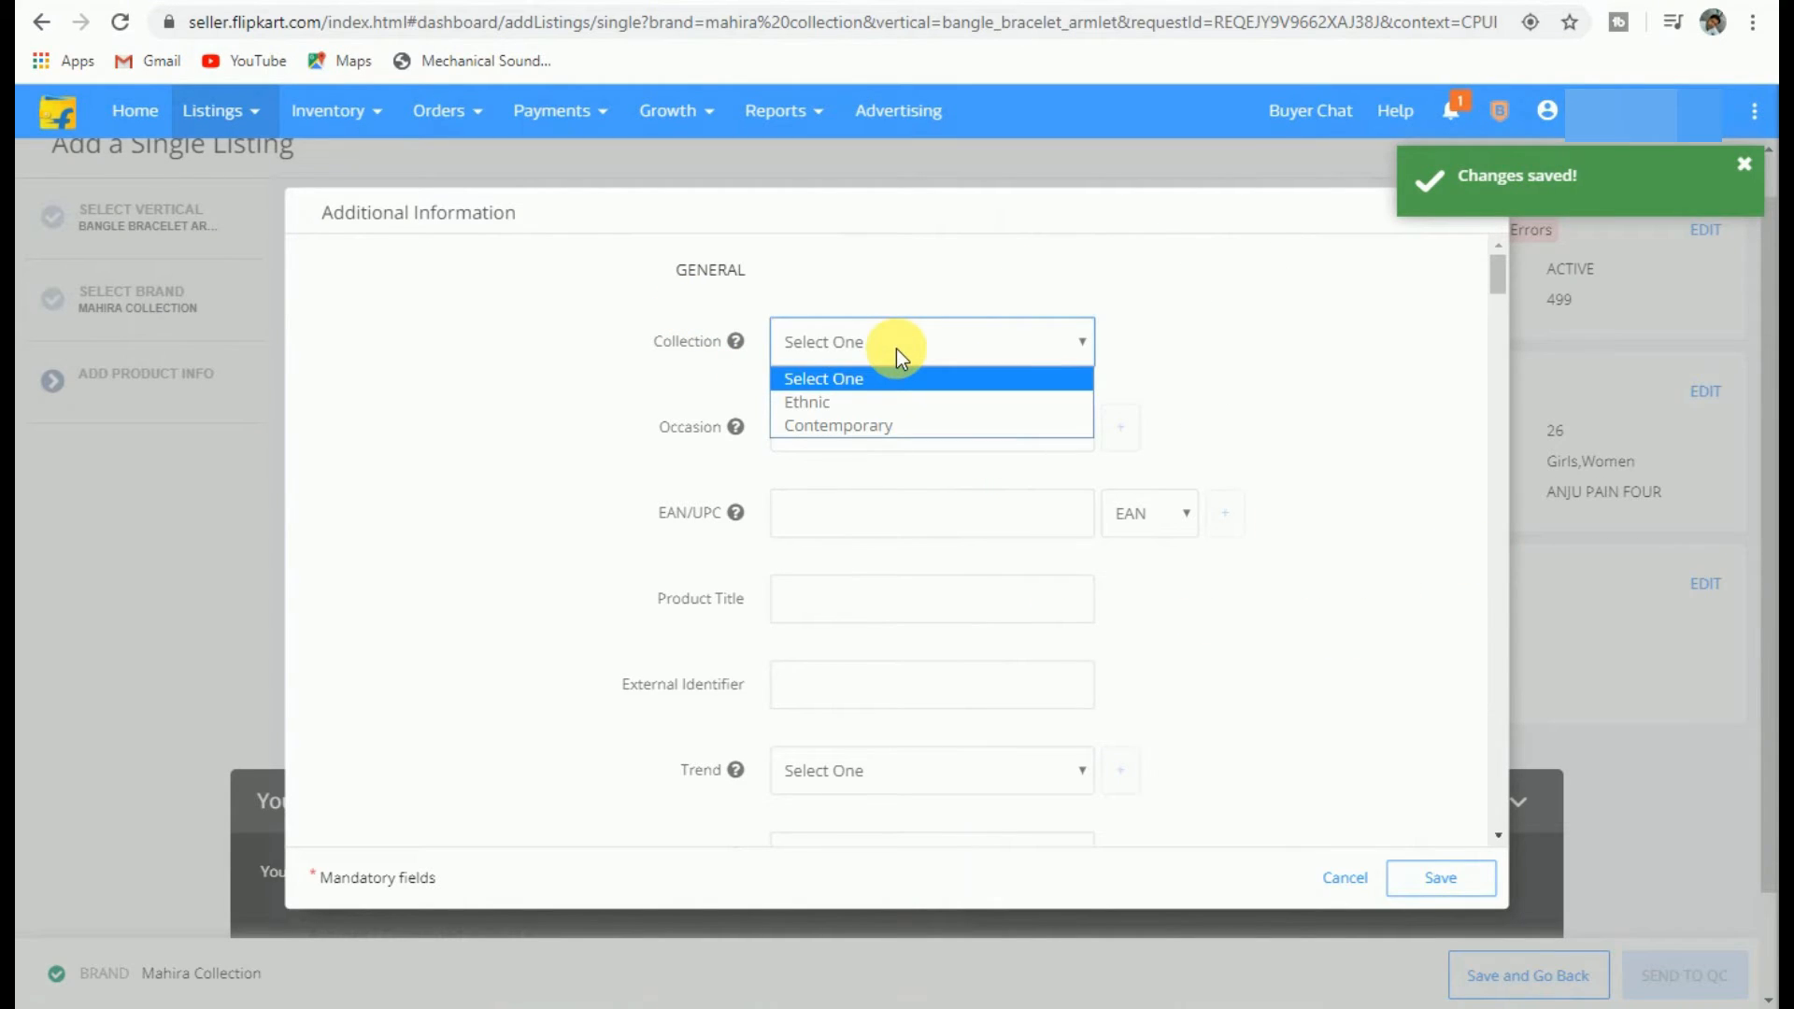
{"action": "left_click", "coordinate": [828, 408]}
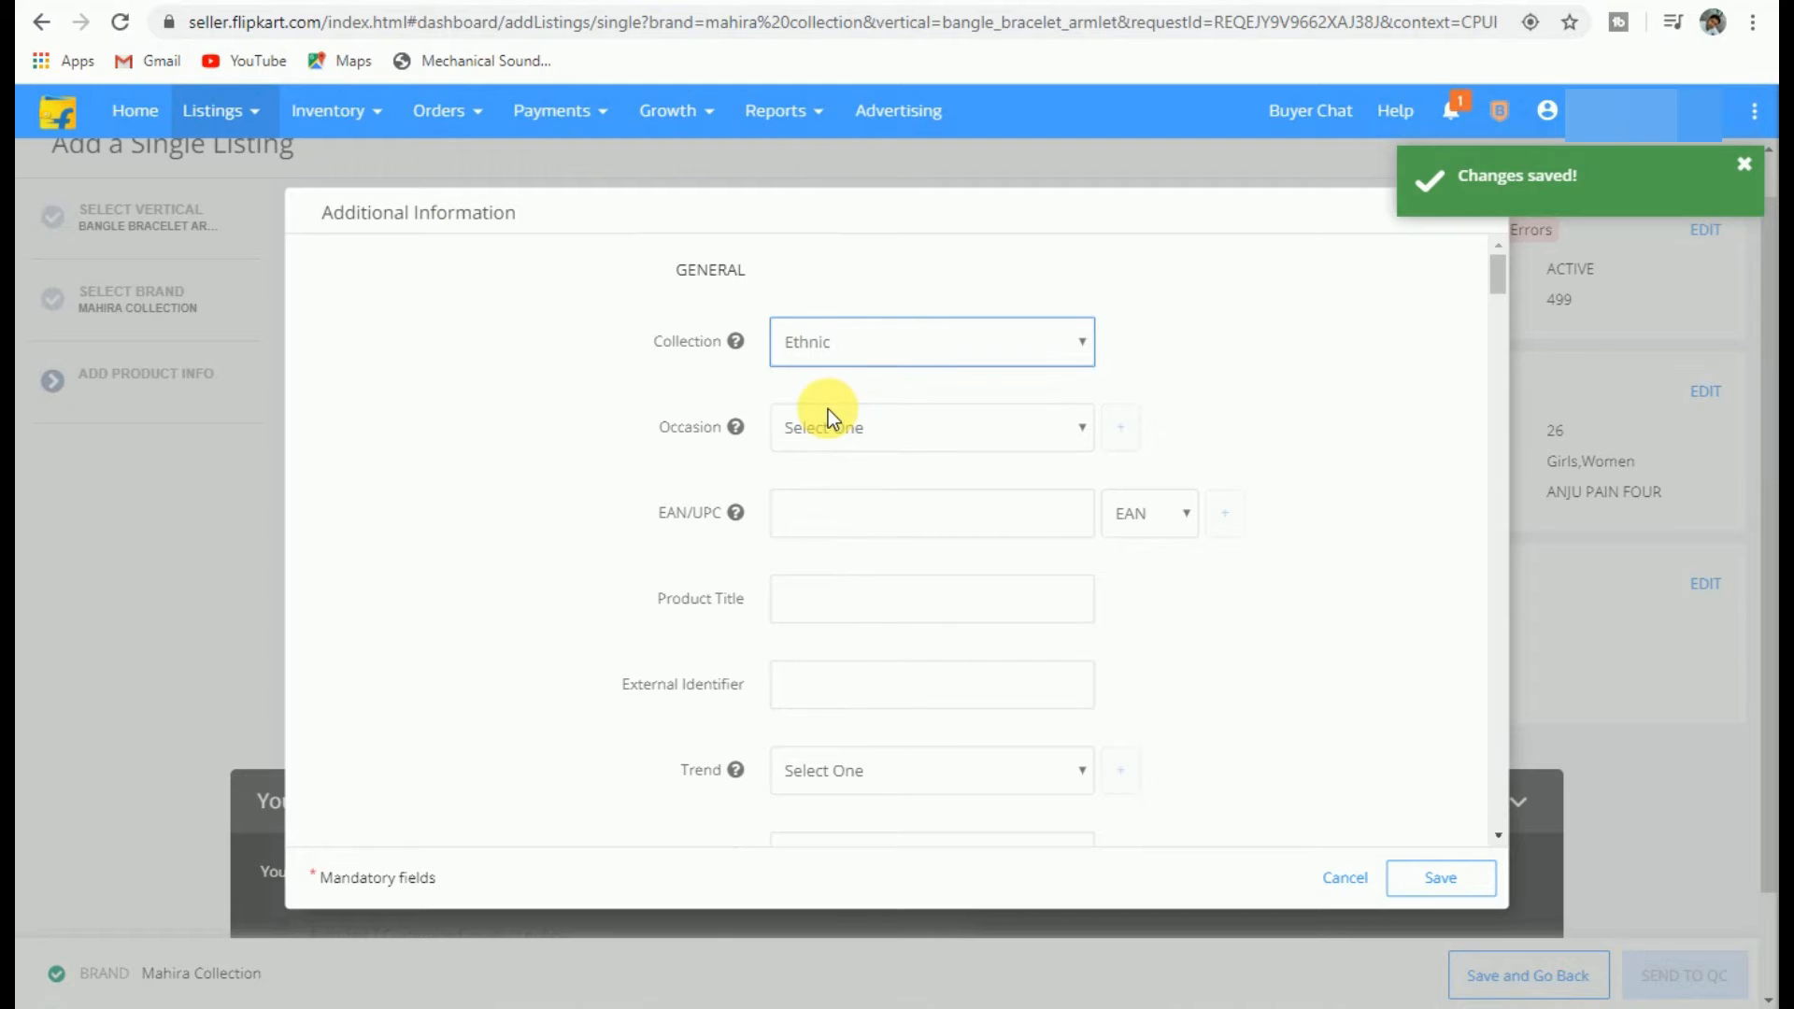
Step: Add Wedding & Engagement, Love and Religious as the occasions
{"action": "left_click", "coordinate": [821, 435]}
{"action": "left_click", "coordinate": [826, 487]}
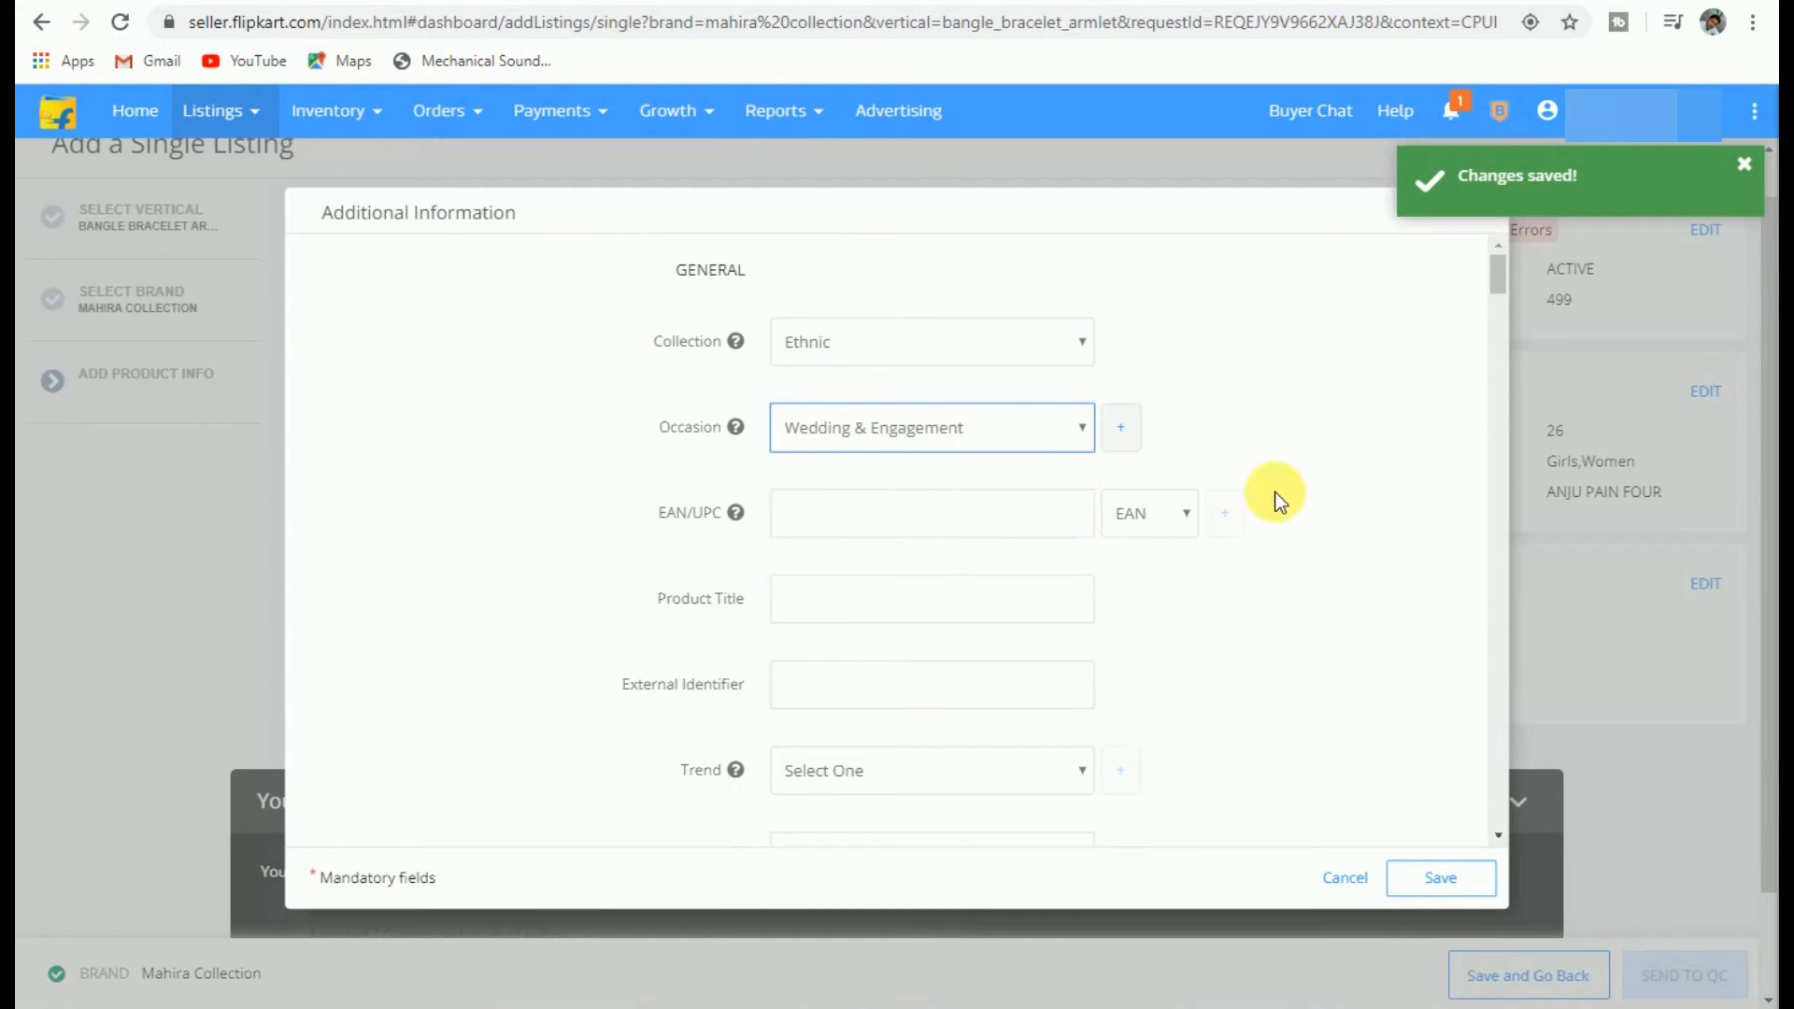
{"action": "left_click", "coordinate": [905, 480]}
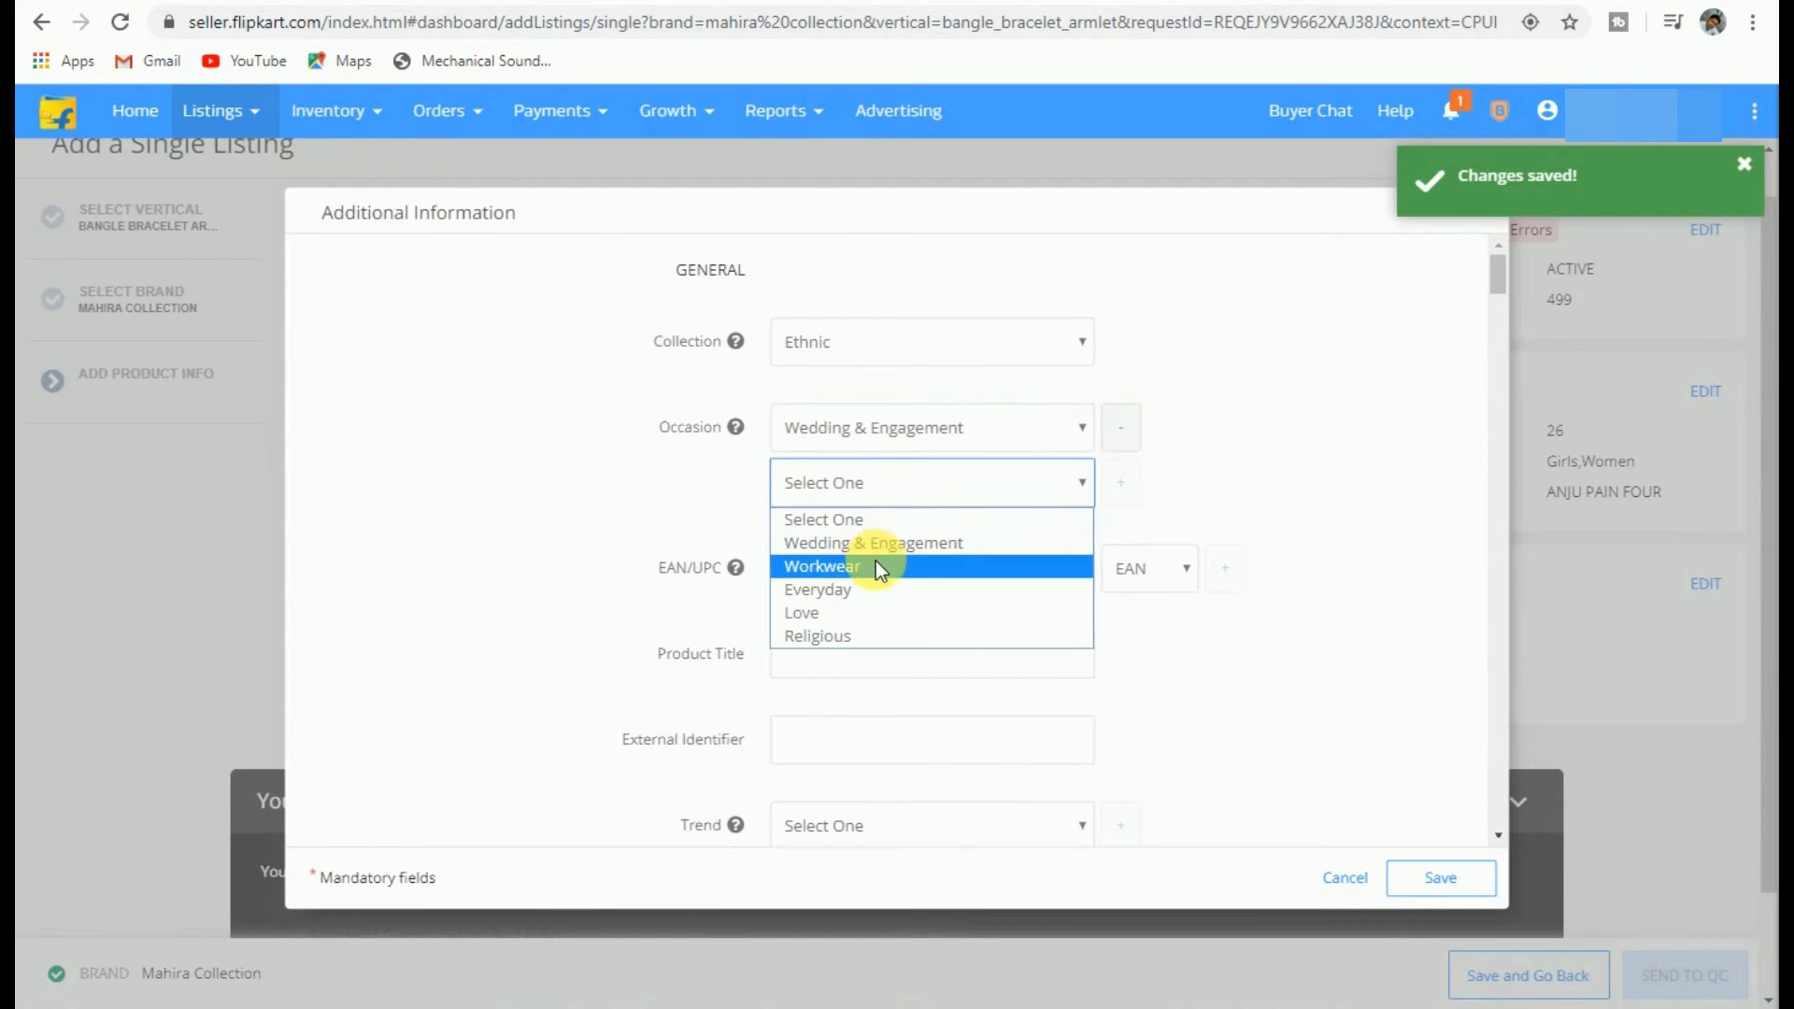
{"action": "left_click", "coordinate": [854, 614]}
{"action": "left_click", "coordinate": [1118, 486]}
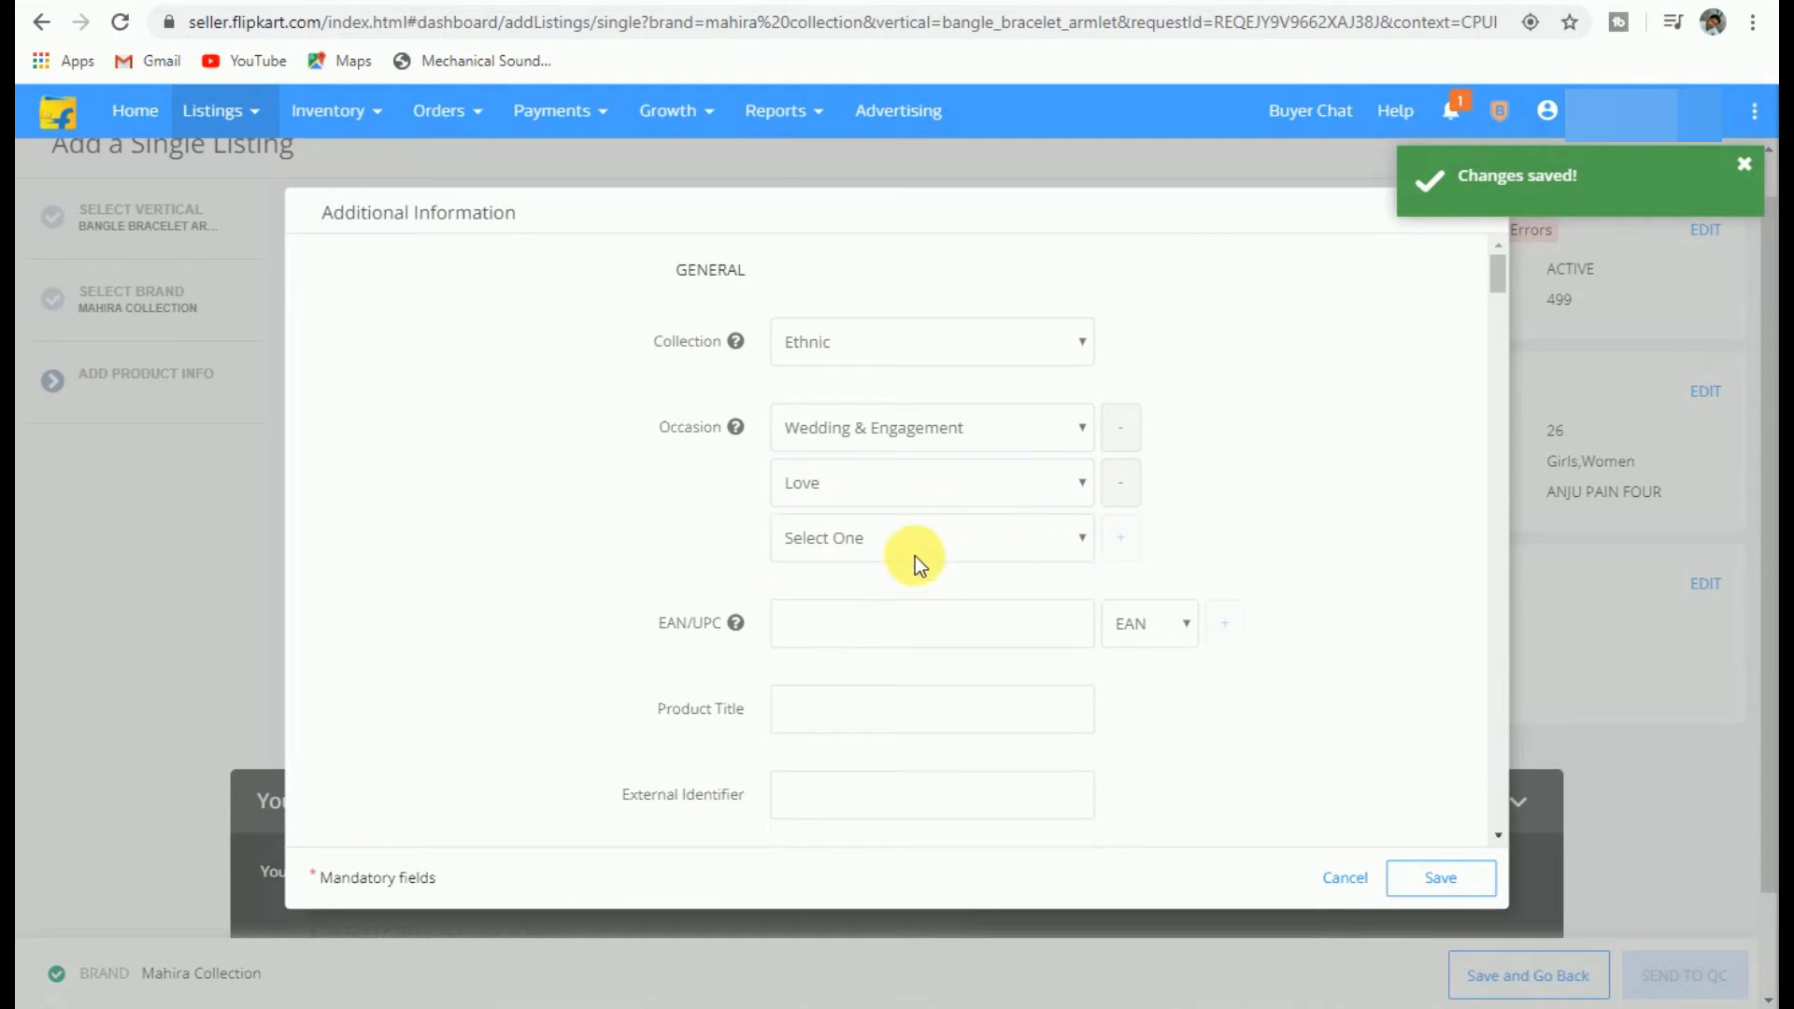
{"action": "left_click", "coordinate": [915, 551]}
{"action": "left_click", "coordinate": [848, 690]}
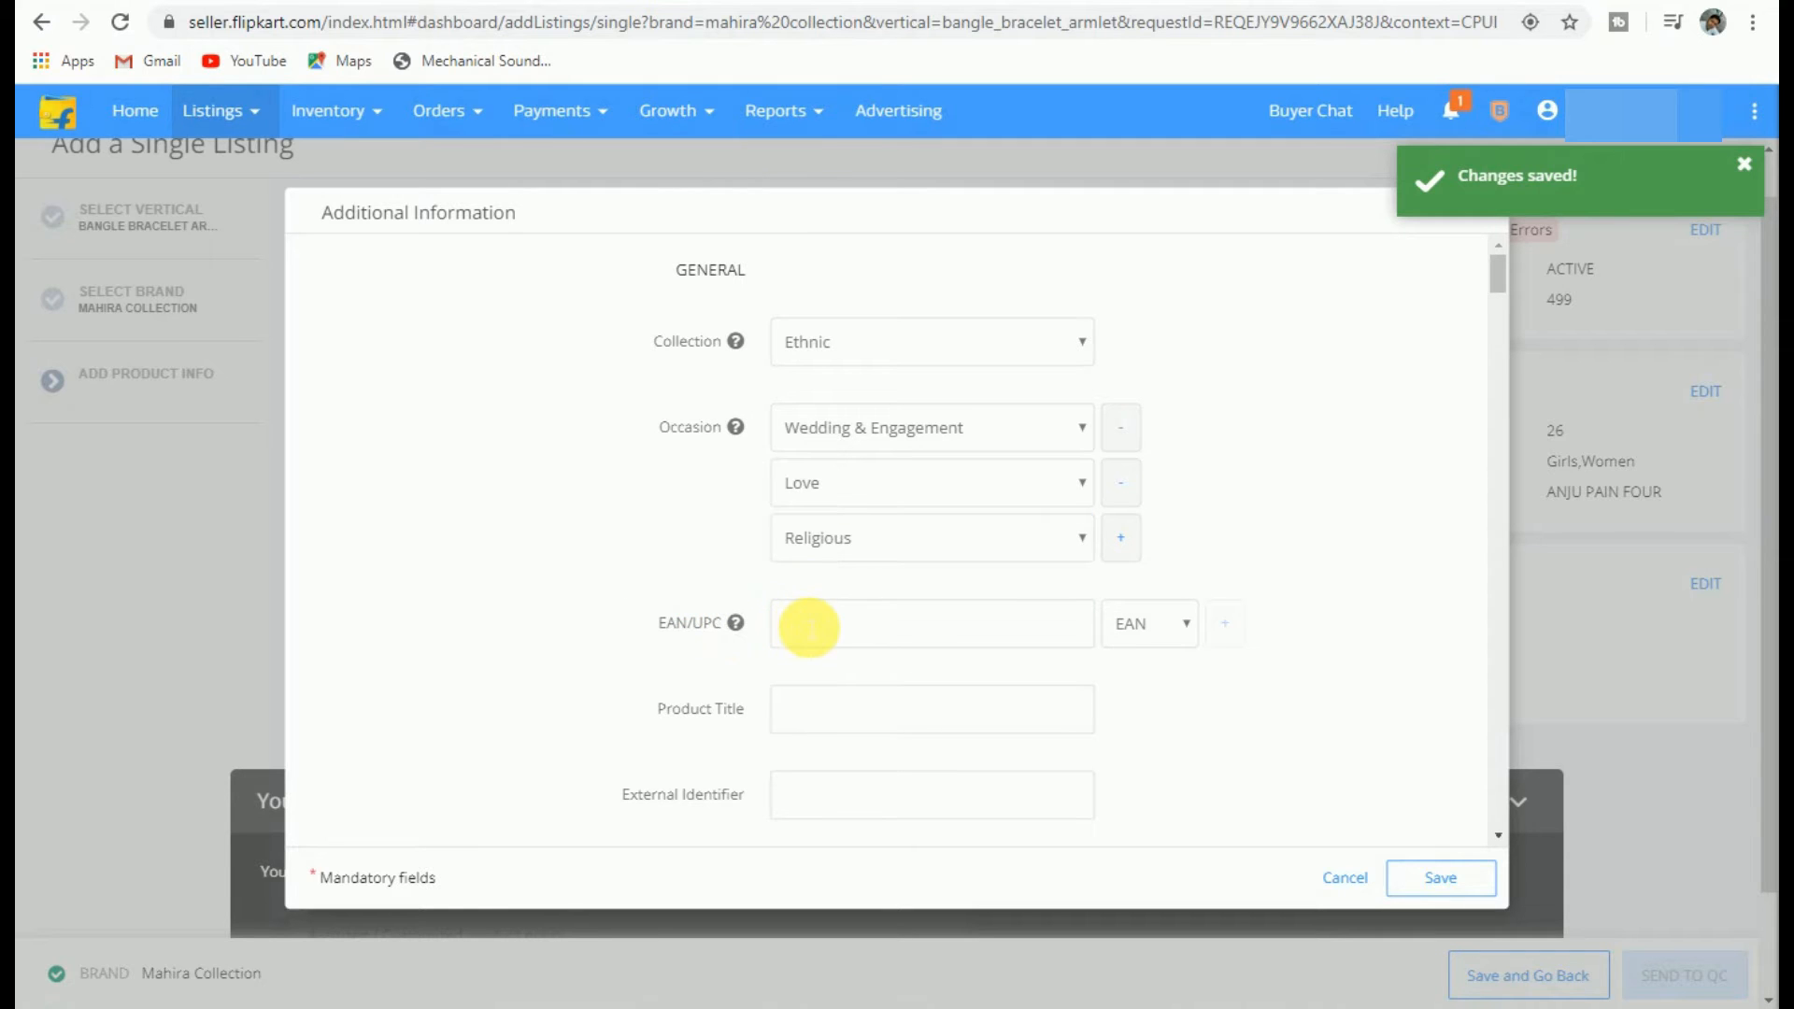
{"action": "left_click", "coordinate": [806, 623]}
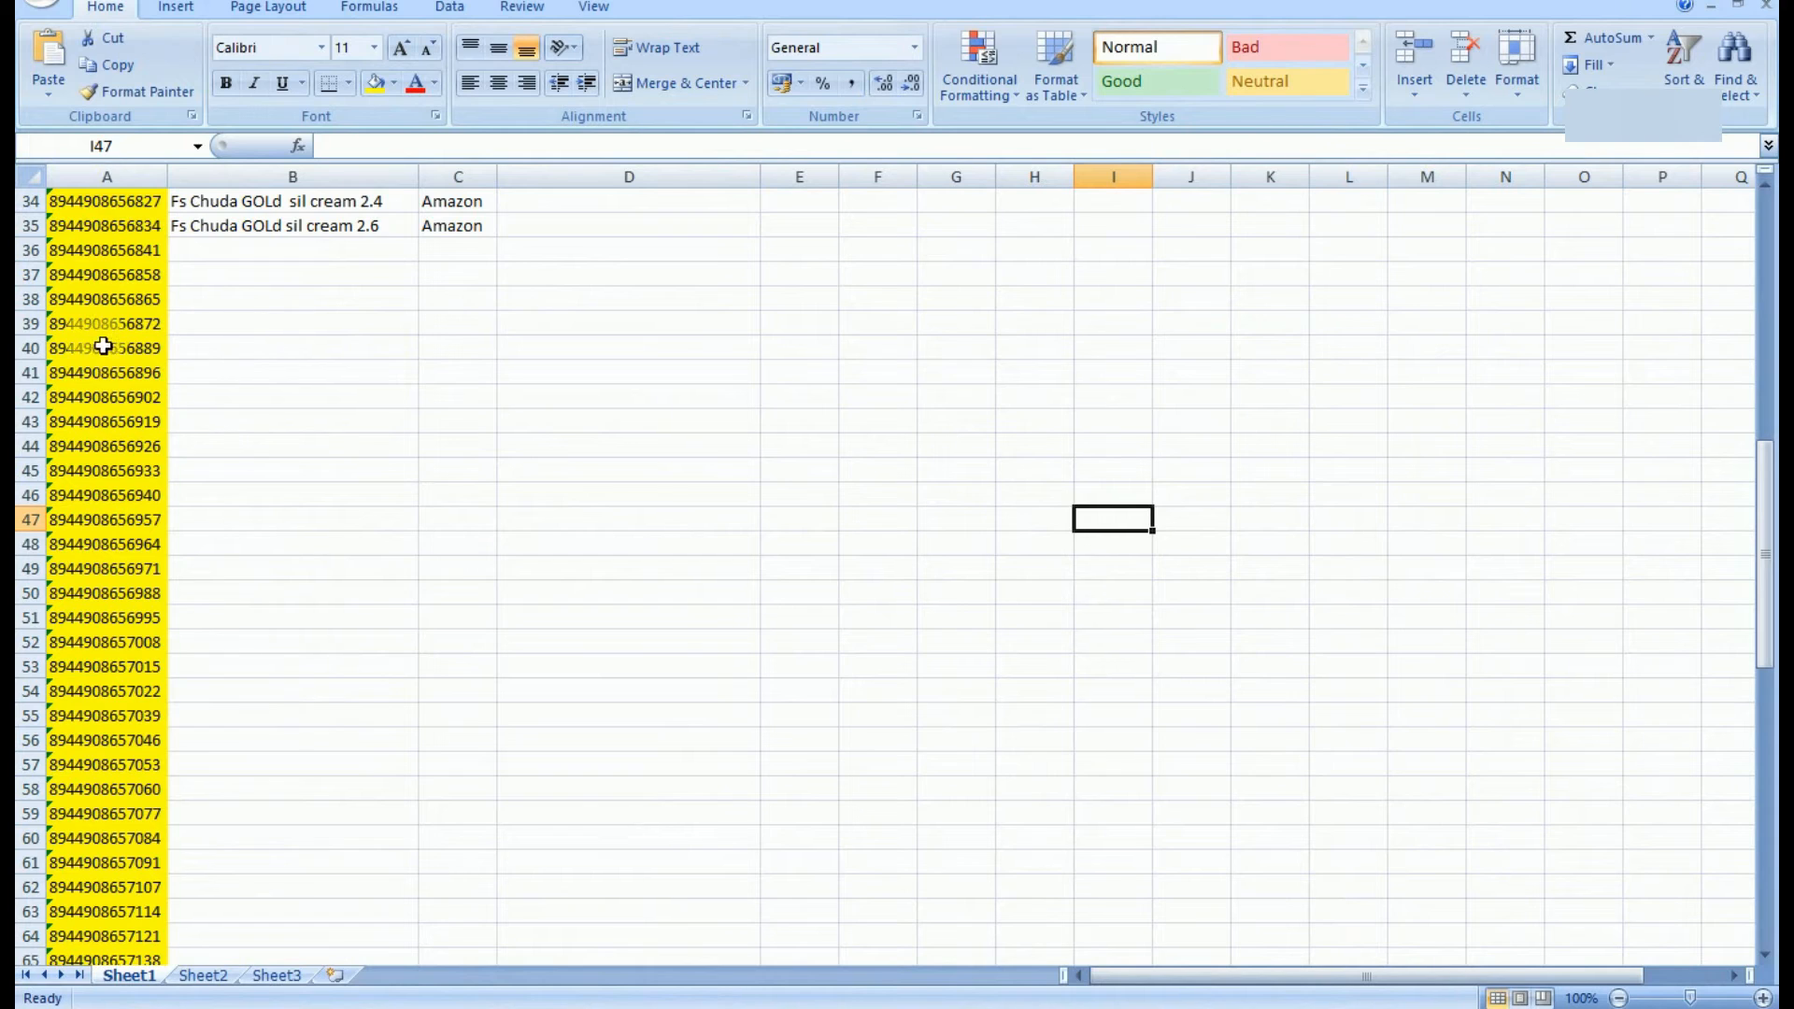
Step: Enter 'Anju Plain Glass Bangles 26' as the product name in cell B36
{"action": "left_click", "coordinate": [123, 251]}
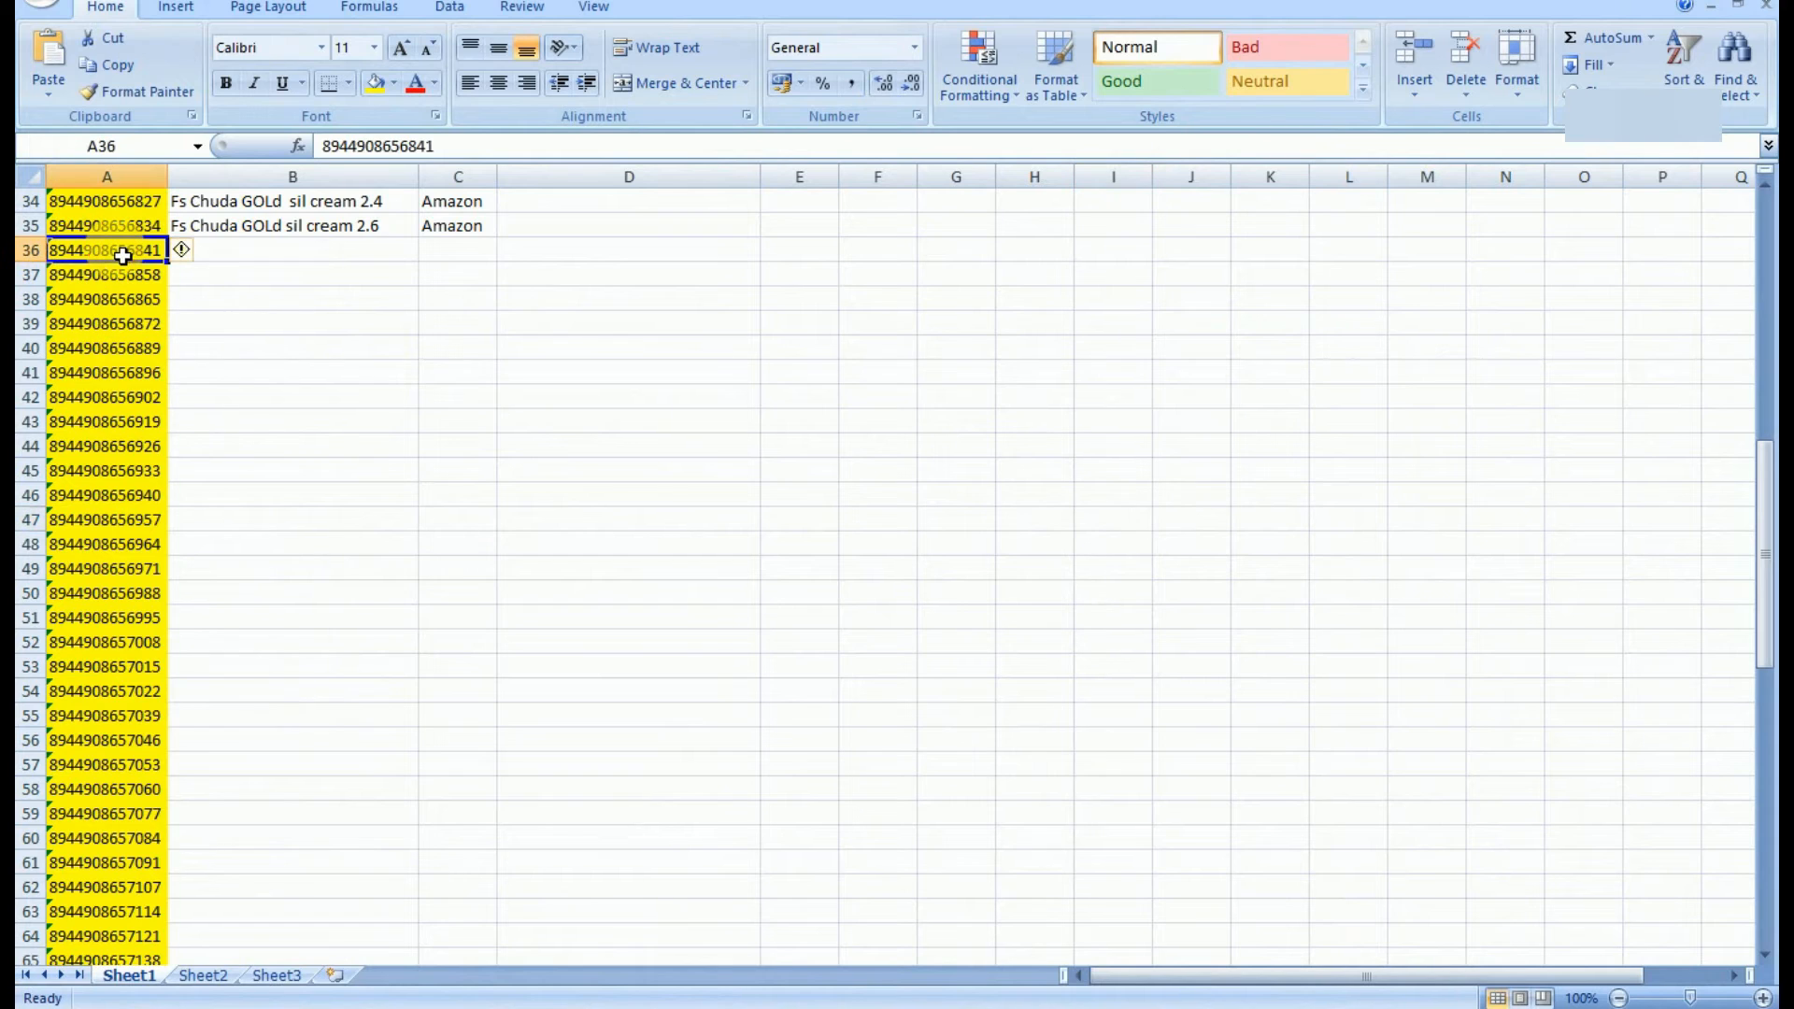
{"action": "key", "text": "ctrl+c"}
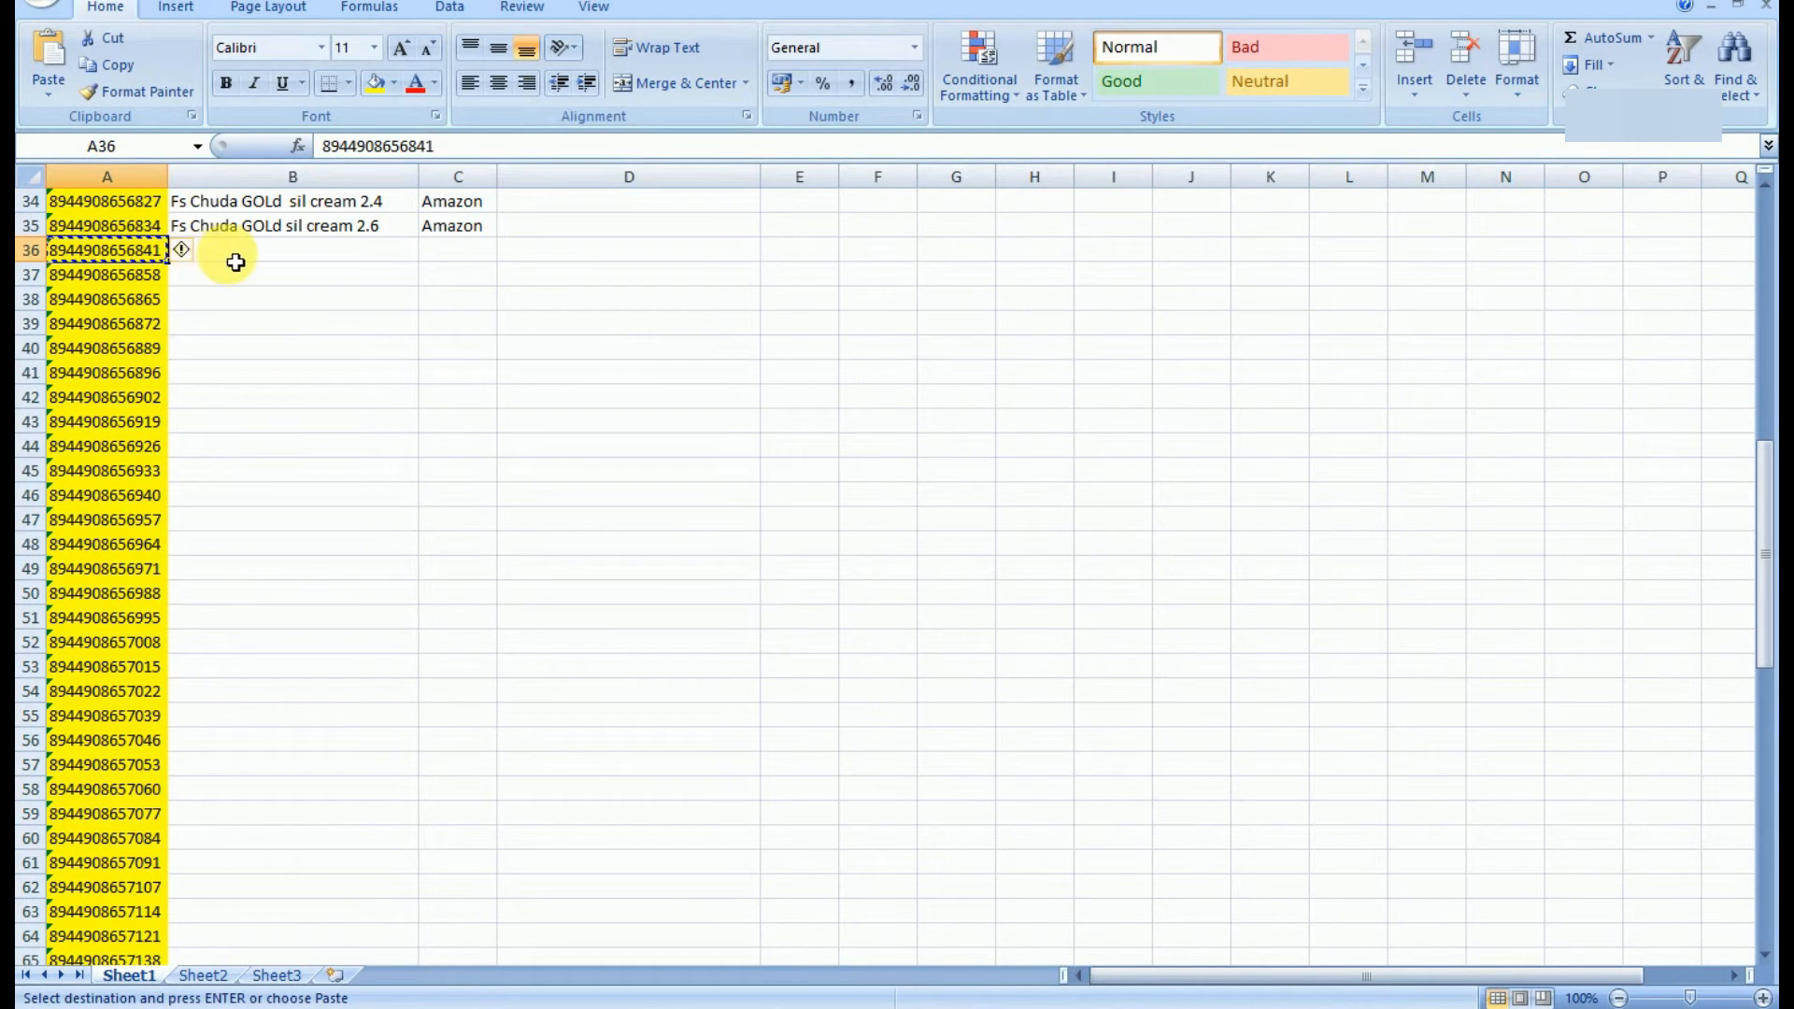
{"action": "left_click", "coordinate": [233, 257]}
{"action": "key", "text": "Escape"}
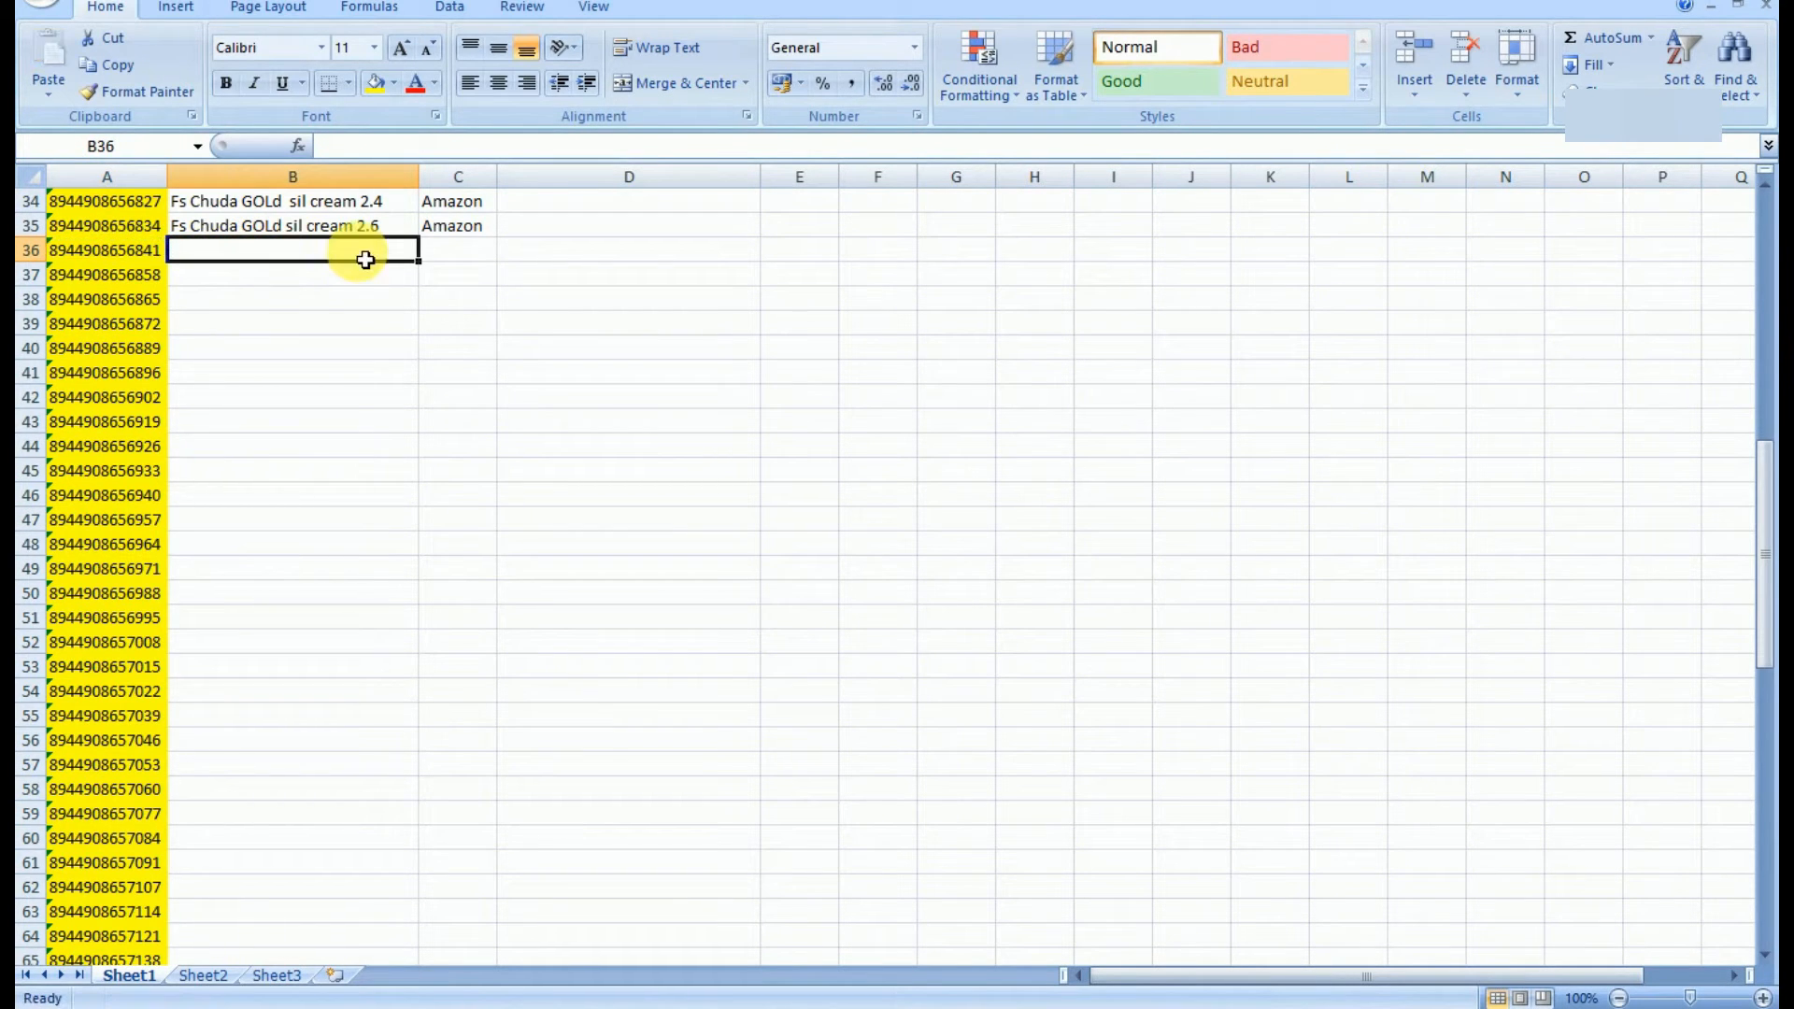
{"action": "type", "text": "A"}
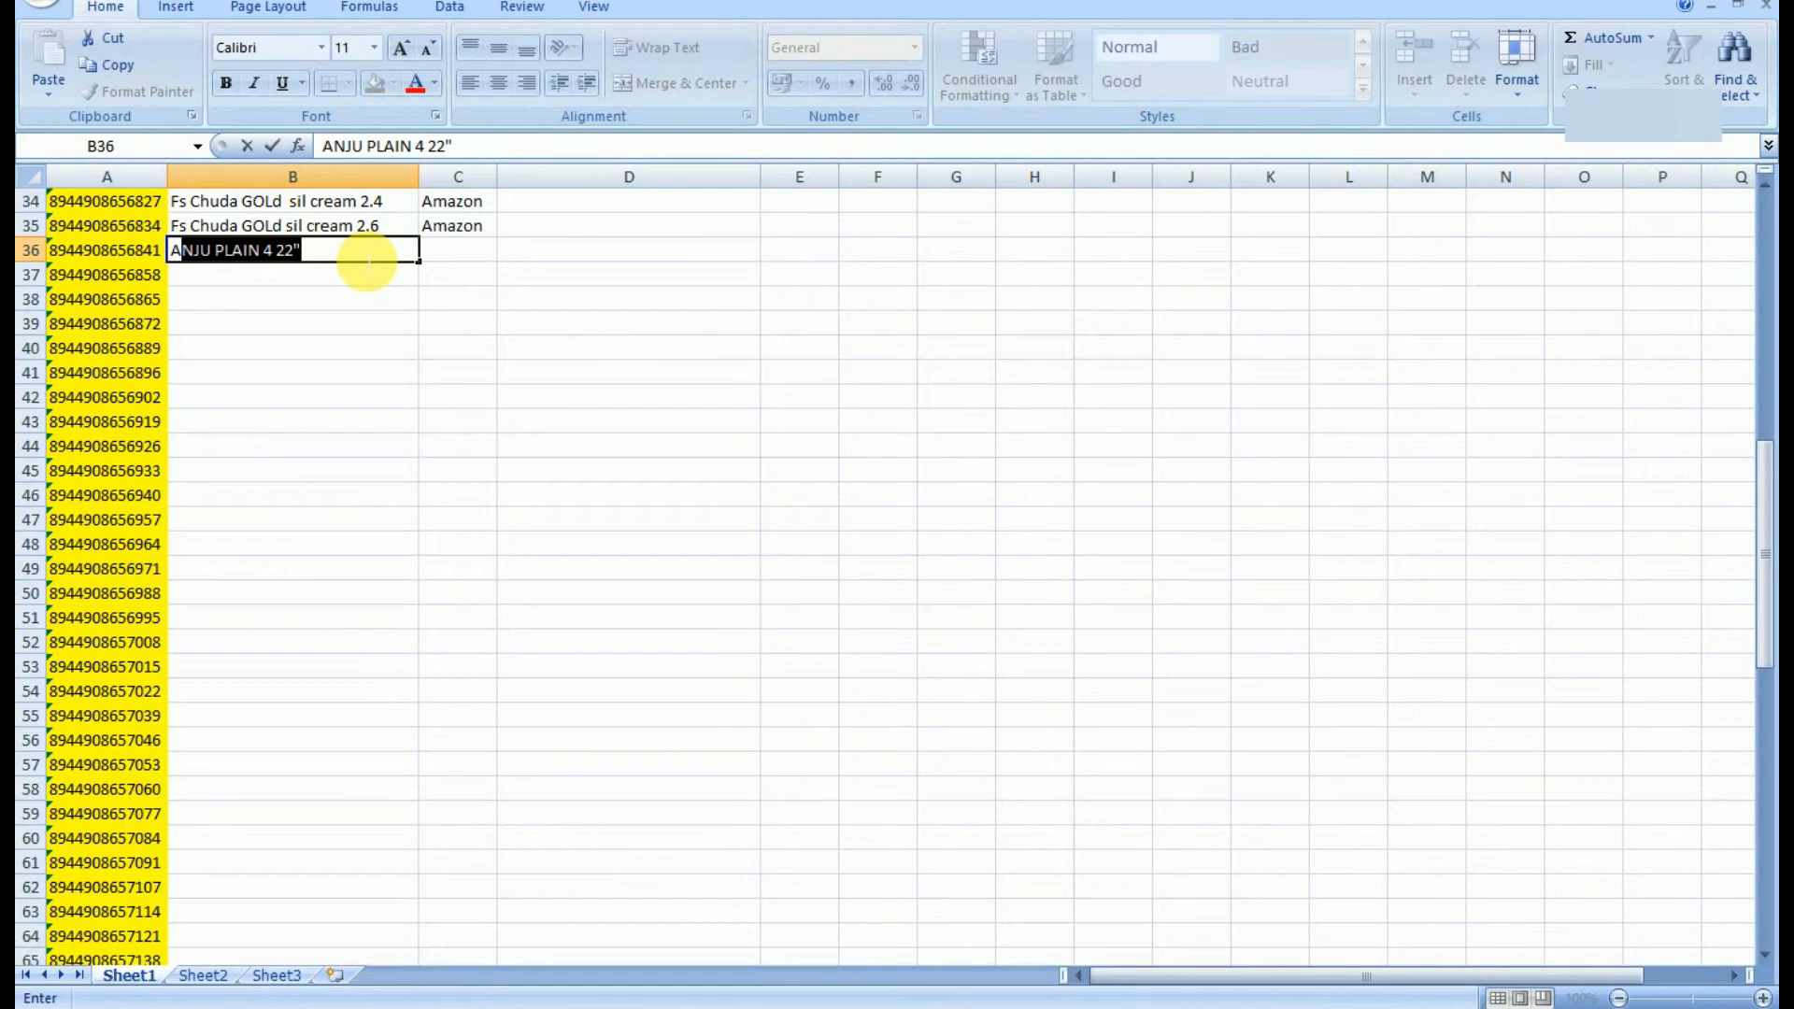
{"action": "type", "text": "nju Plain Gl"}
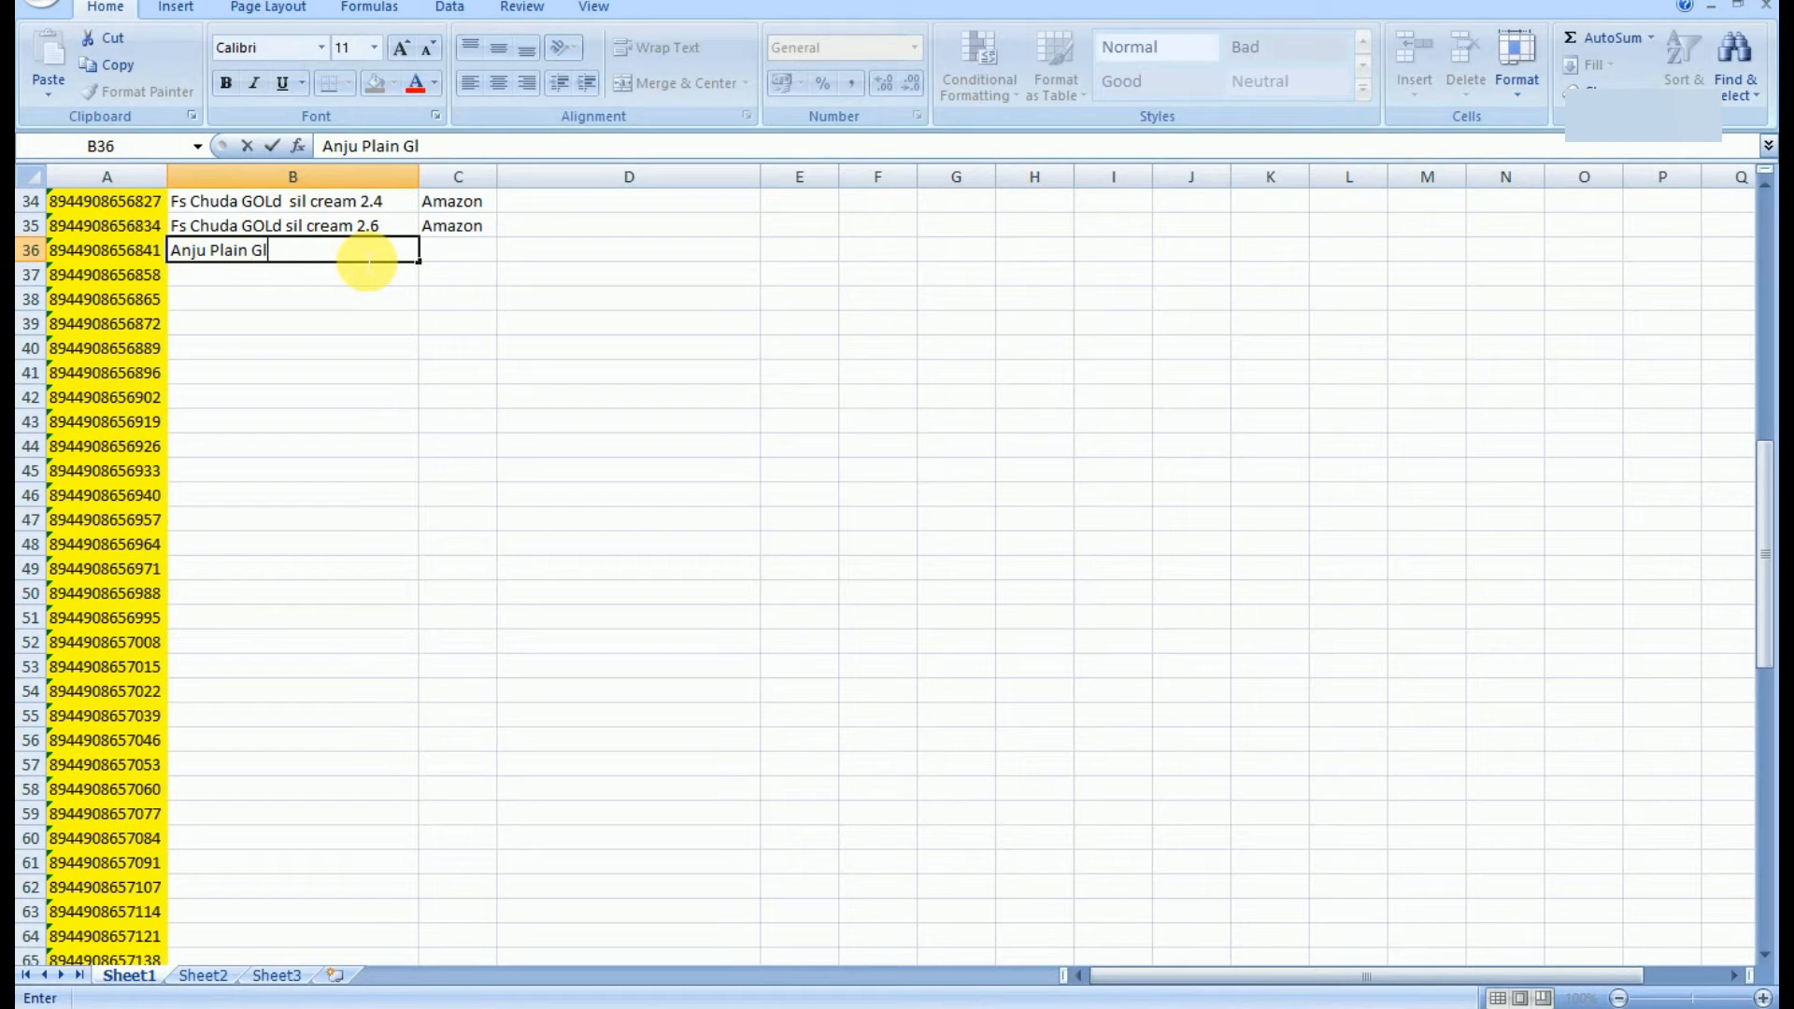
{"action": "type", "text": "ass Bangles"}
{"action": "key", "text": "Tab"}
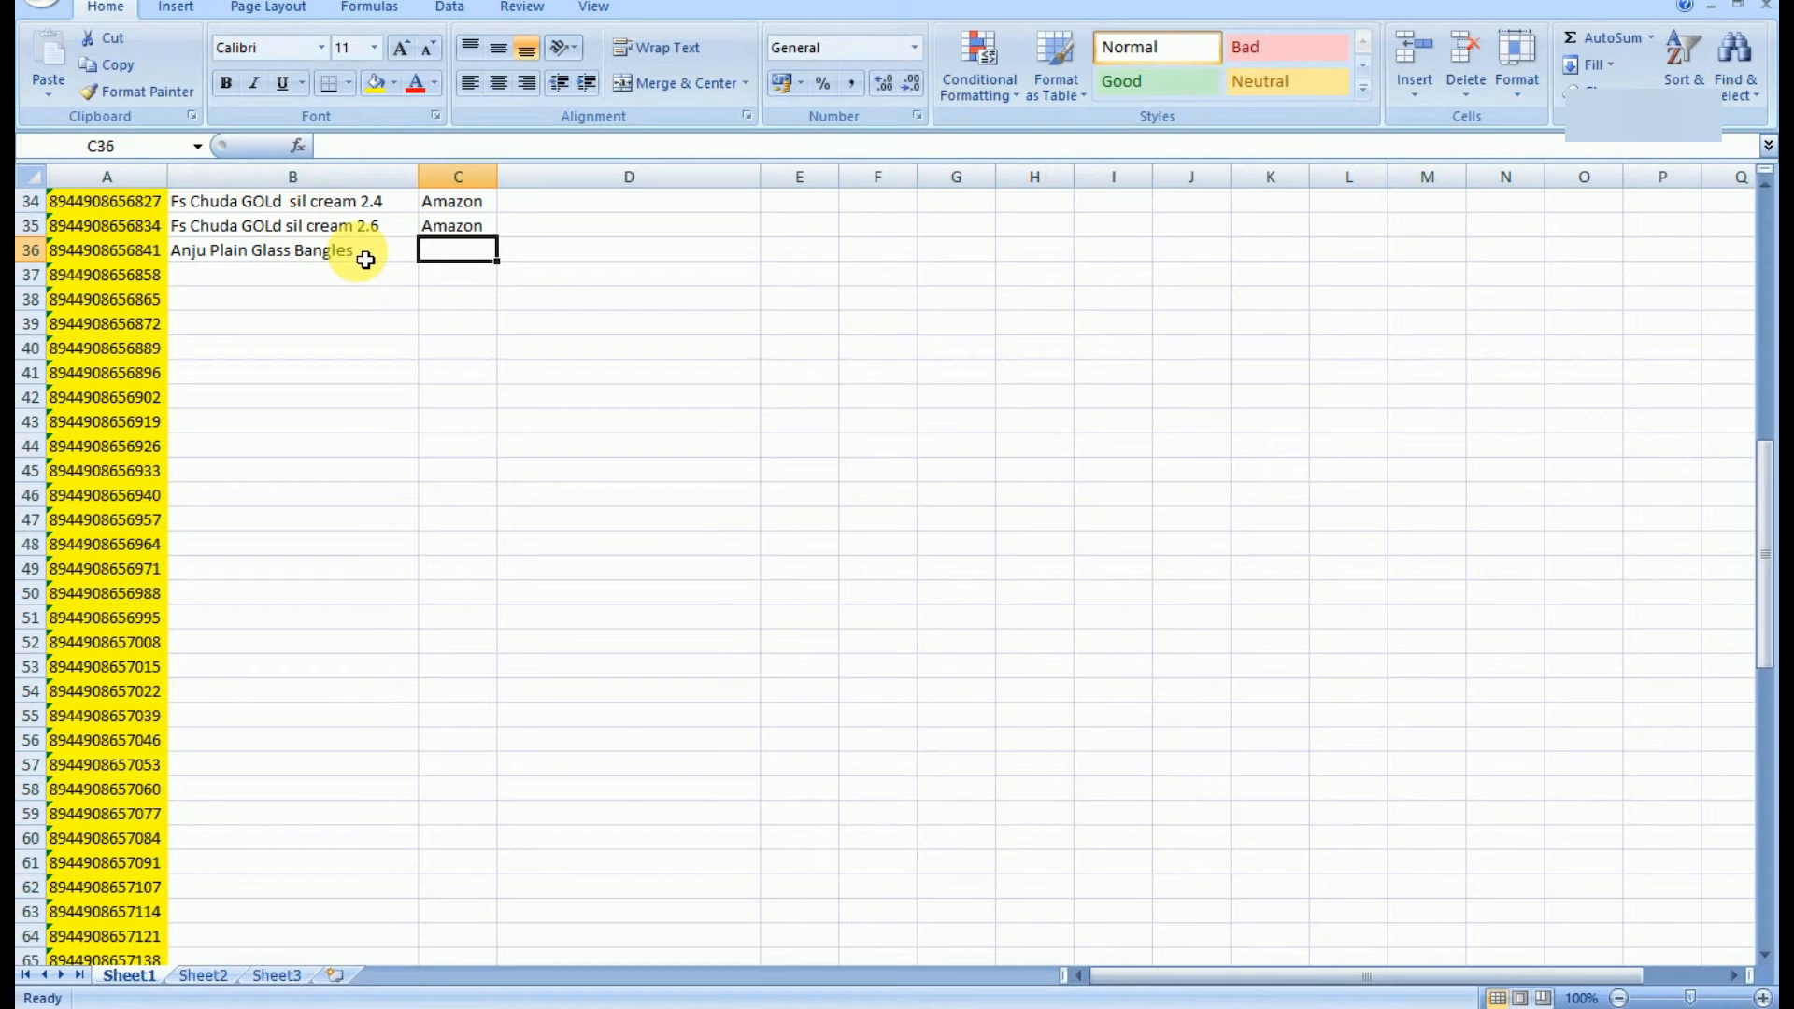
{"action": "left_click", "coordinate": [378, 261]}
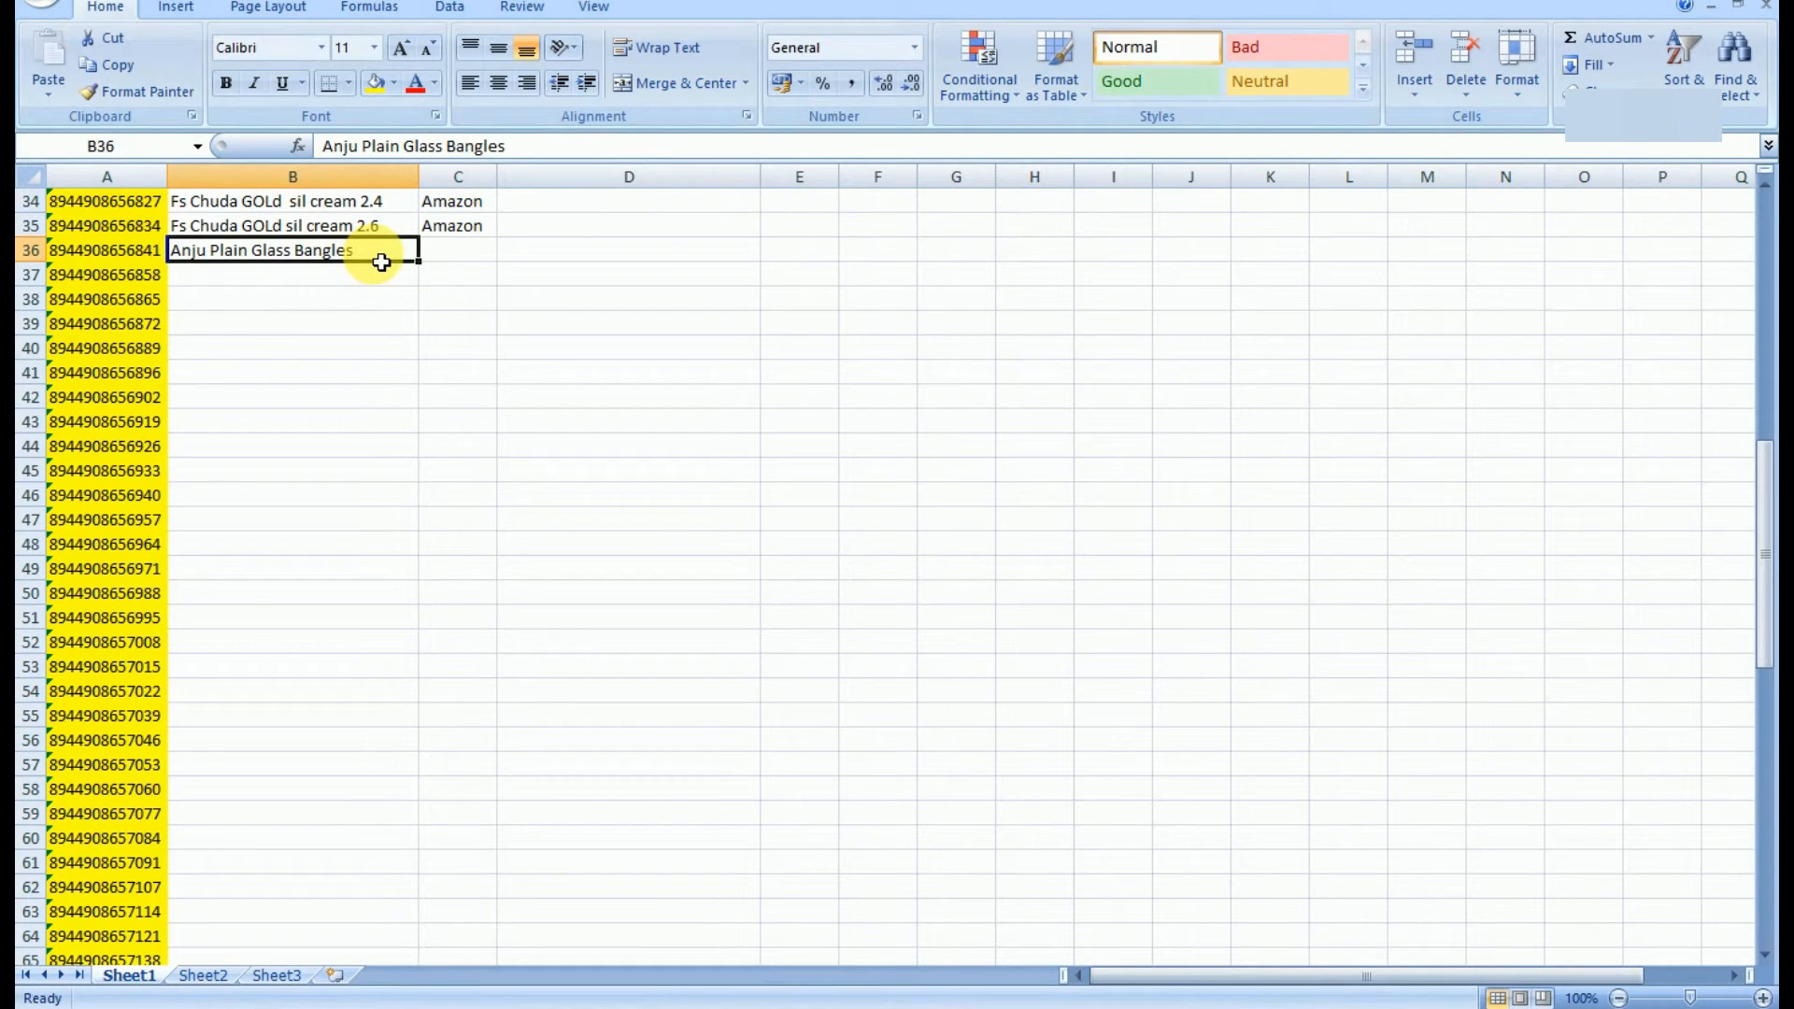
{"action": "double_click", "coordinate": [381, 261]}
{"action": "type", "text": "26"}
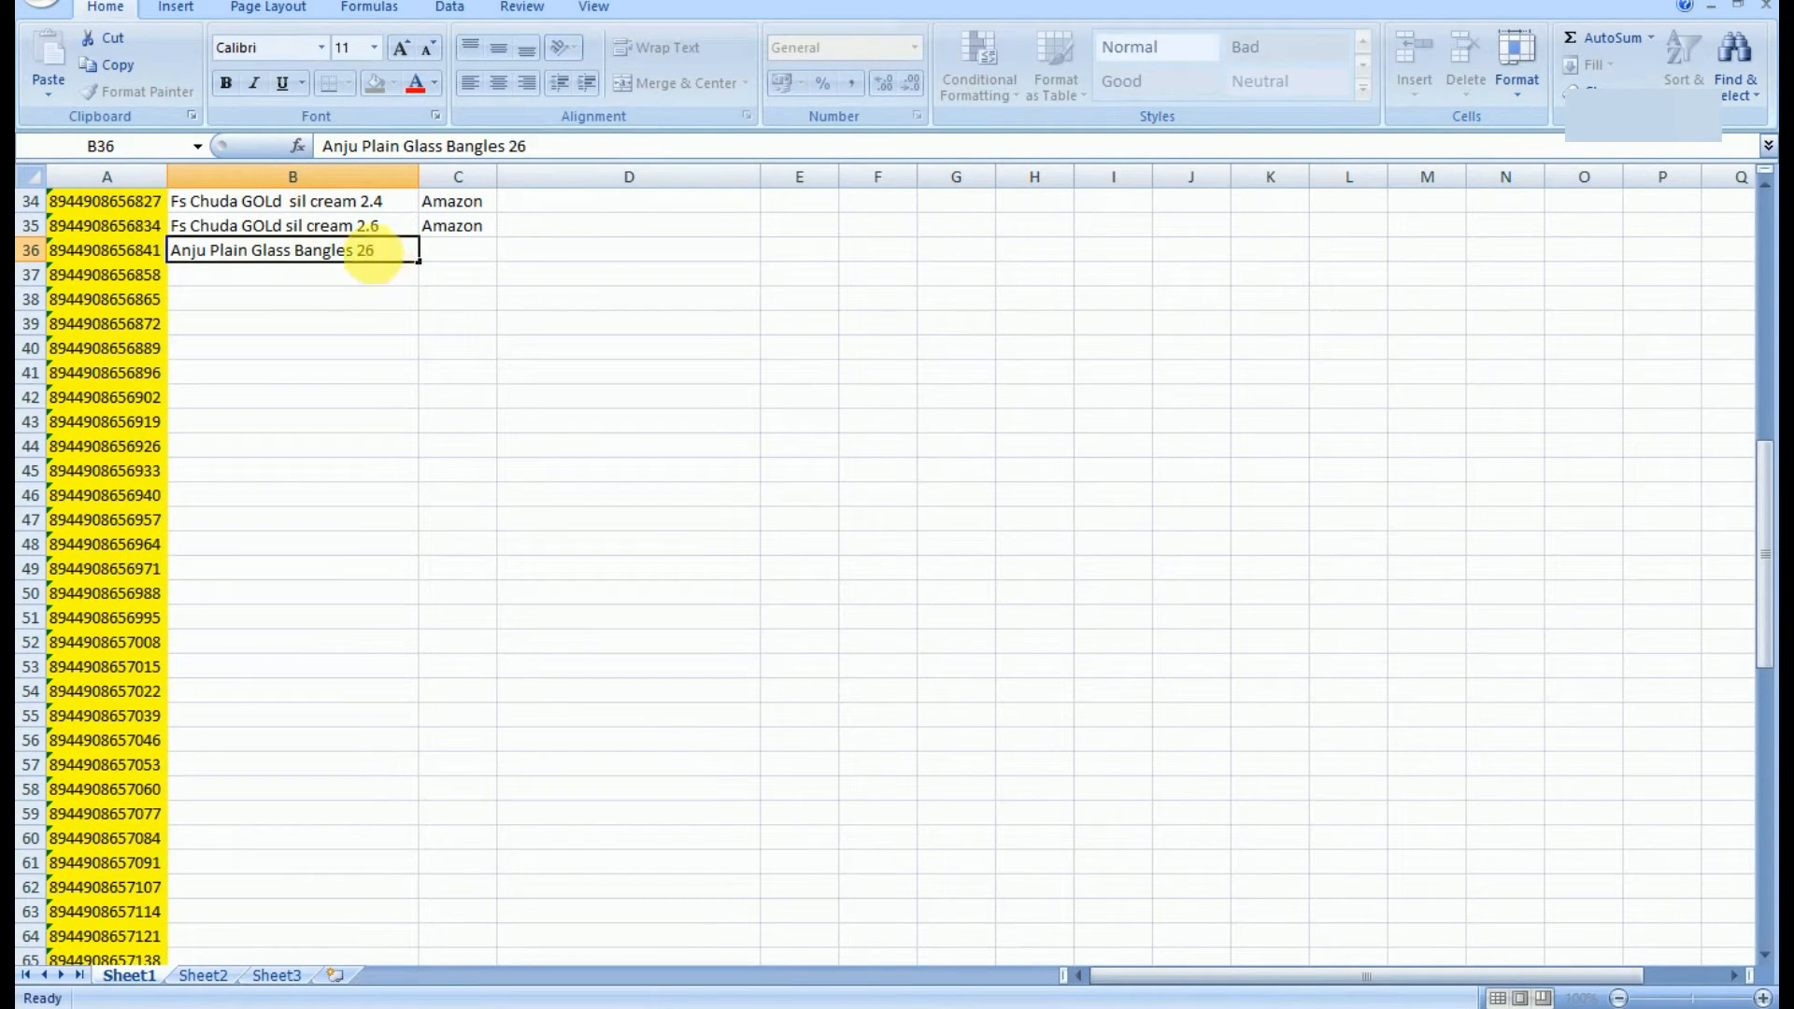
{"action": "key", "text": "Tab"}
{"action": "type", "text": "flipkart"}
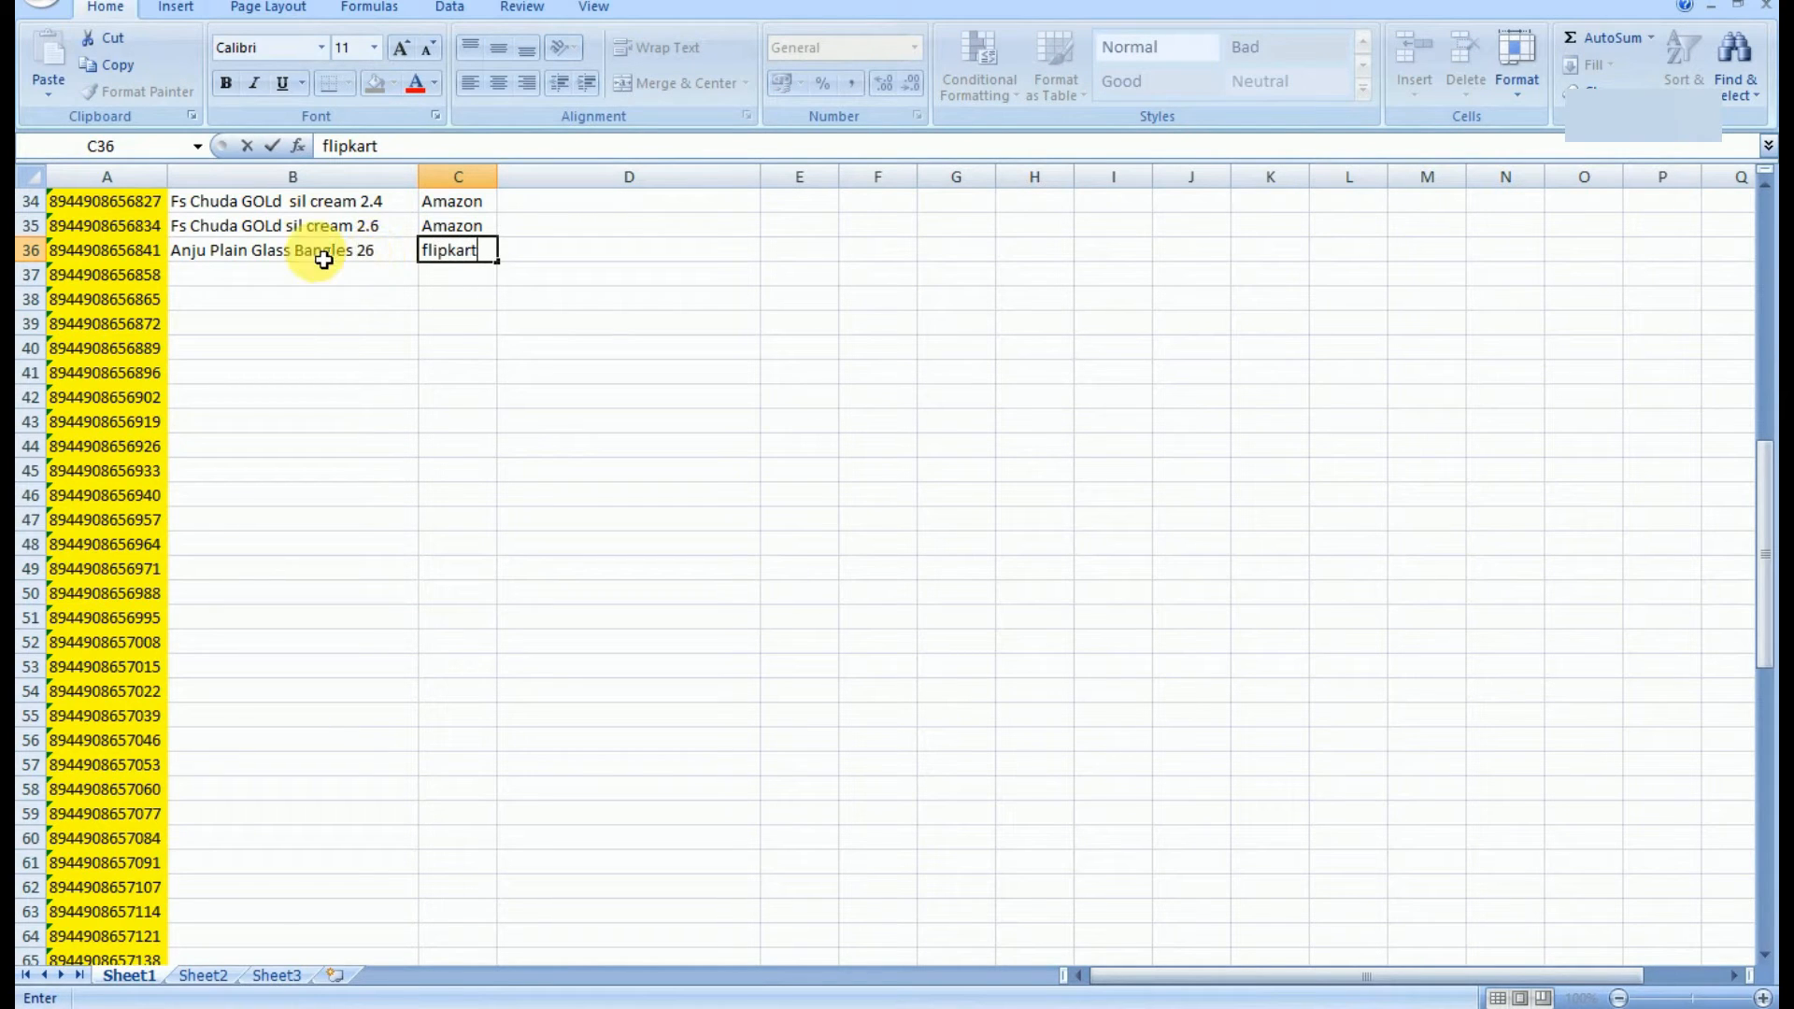
{"action": "left_click", "coordinate": [131, 260]}
{"action": "key", "text": "ctrl+c"}
{"action": "key", "text": "alt+Tab"}
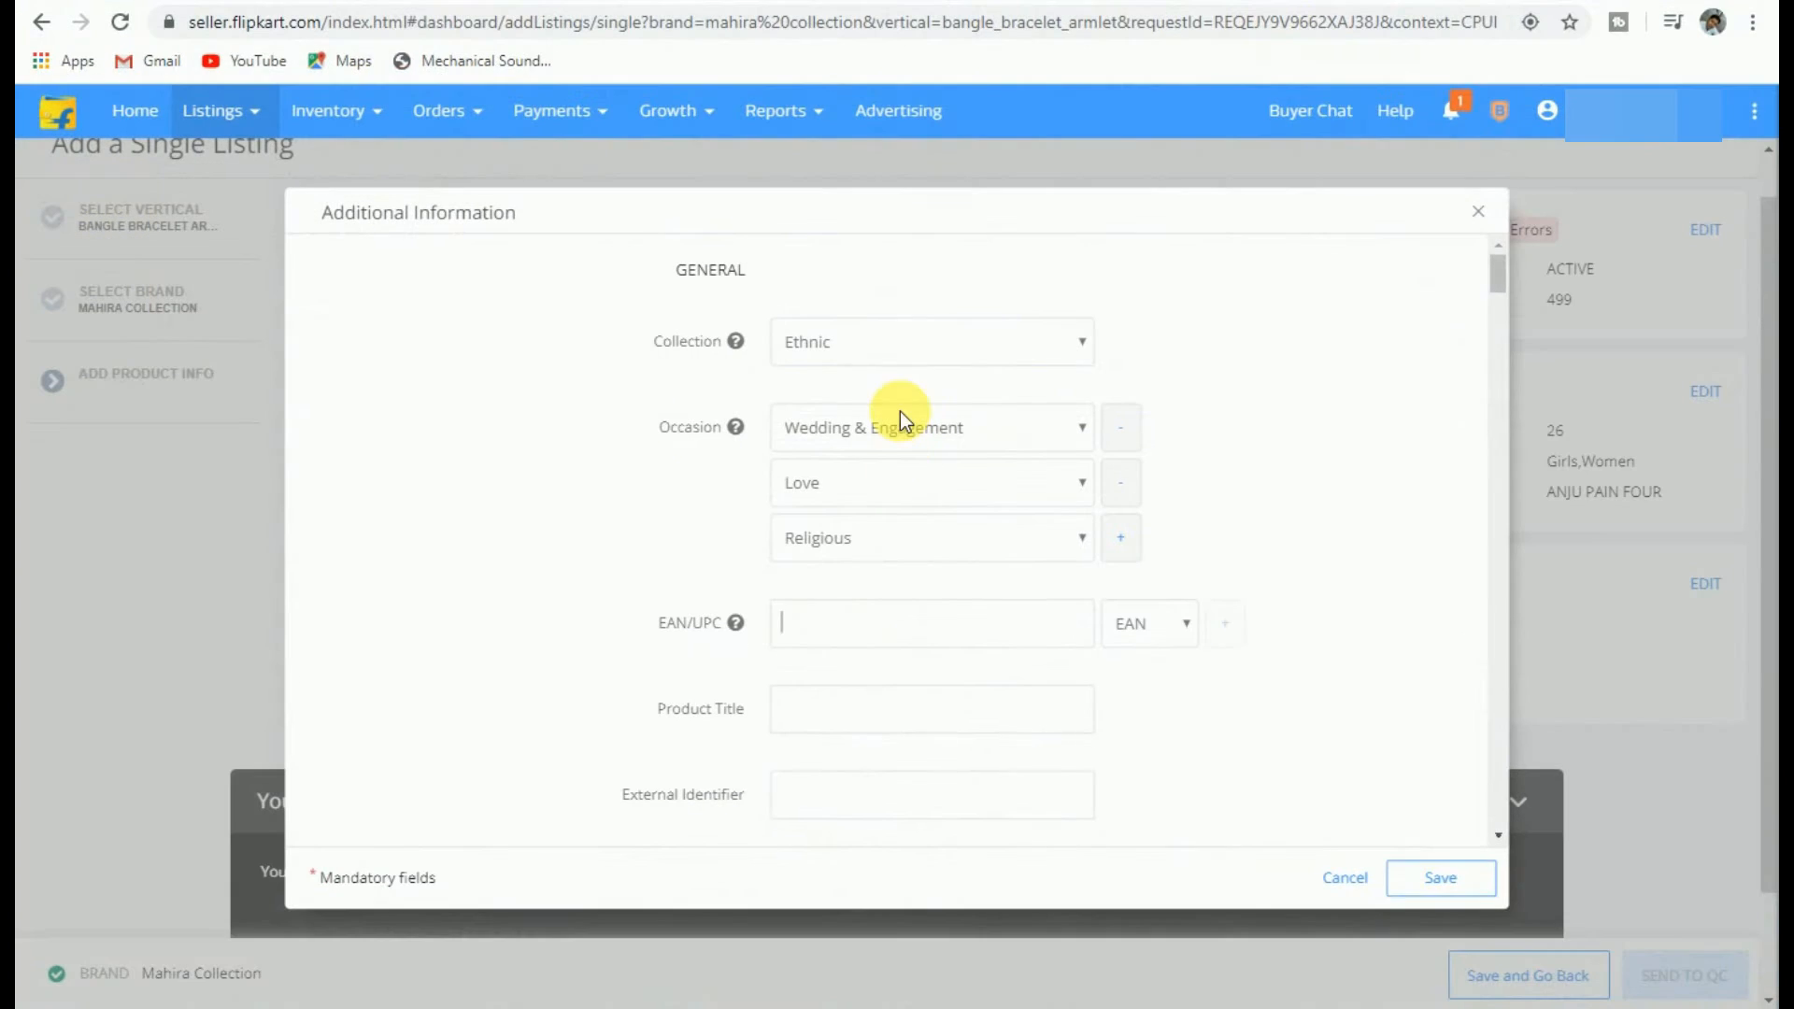
{"action": "left_click", "coordinate": [829, 620]}
{"action": "key", "text": "ctrl+v"}
{"action": "left_click", "coordinate": [1124, 624]}
{"action": "left_click", "coordinate": [1126, 684]}
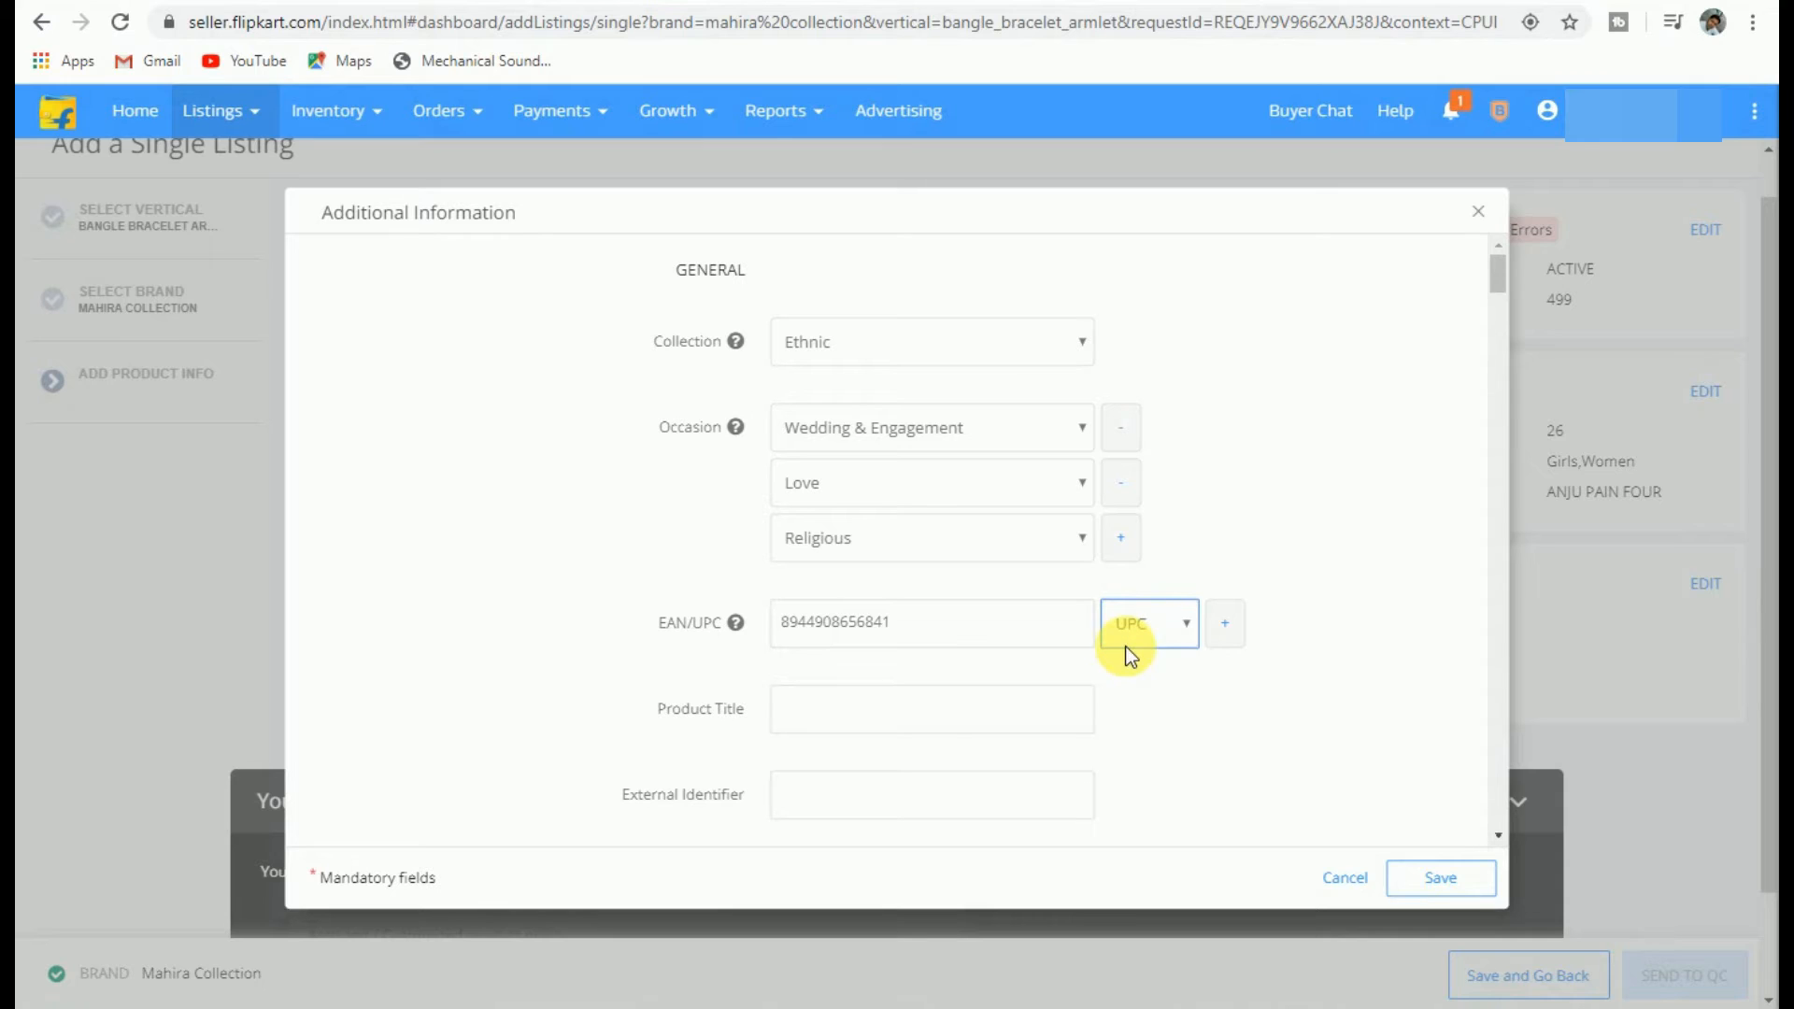
Step: Title the product 'Glass Bangles Anju plain Red, Green, Brown, Yellow pack of 120 for women and Girls'
{"action": "left_click", "coordinate": [815, 717]}
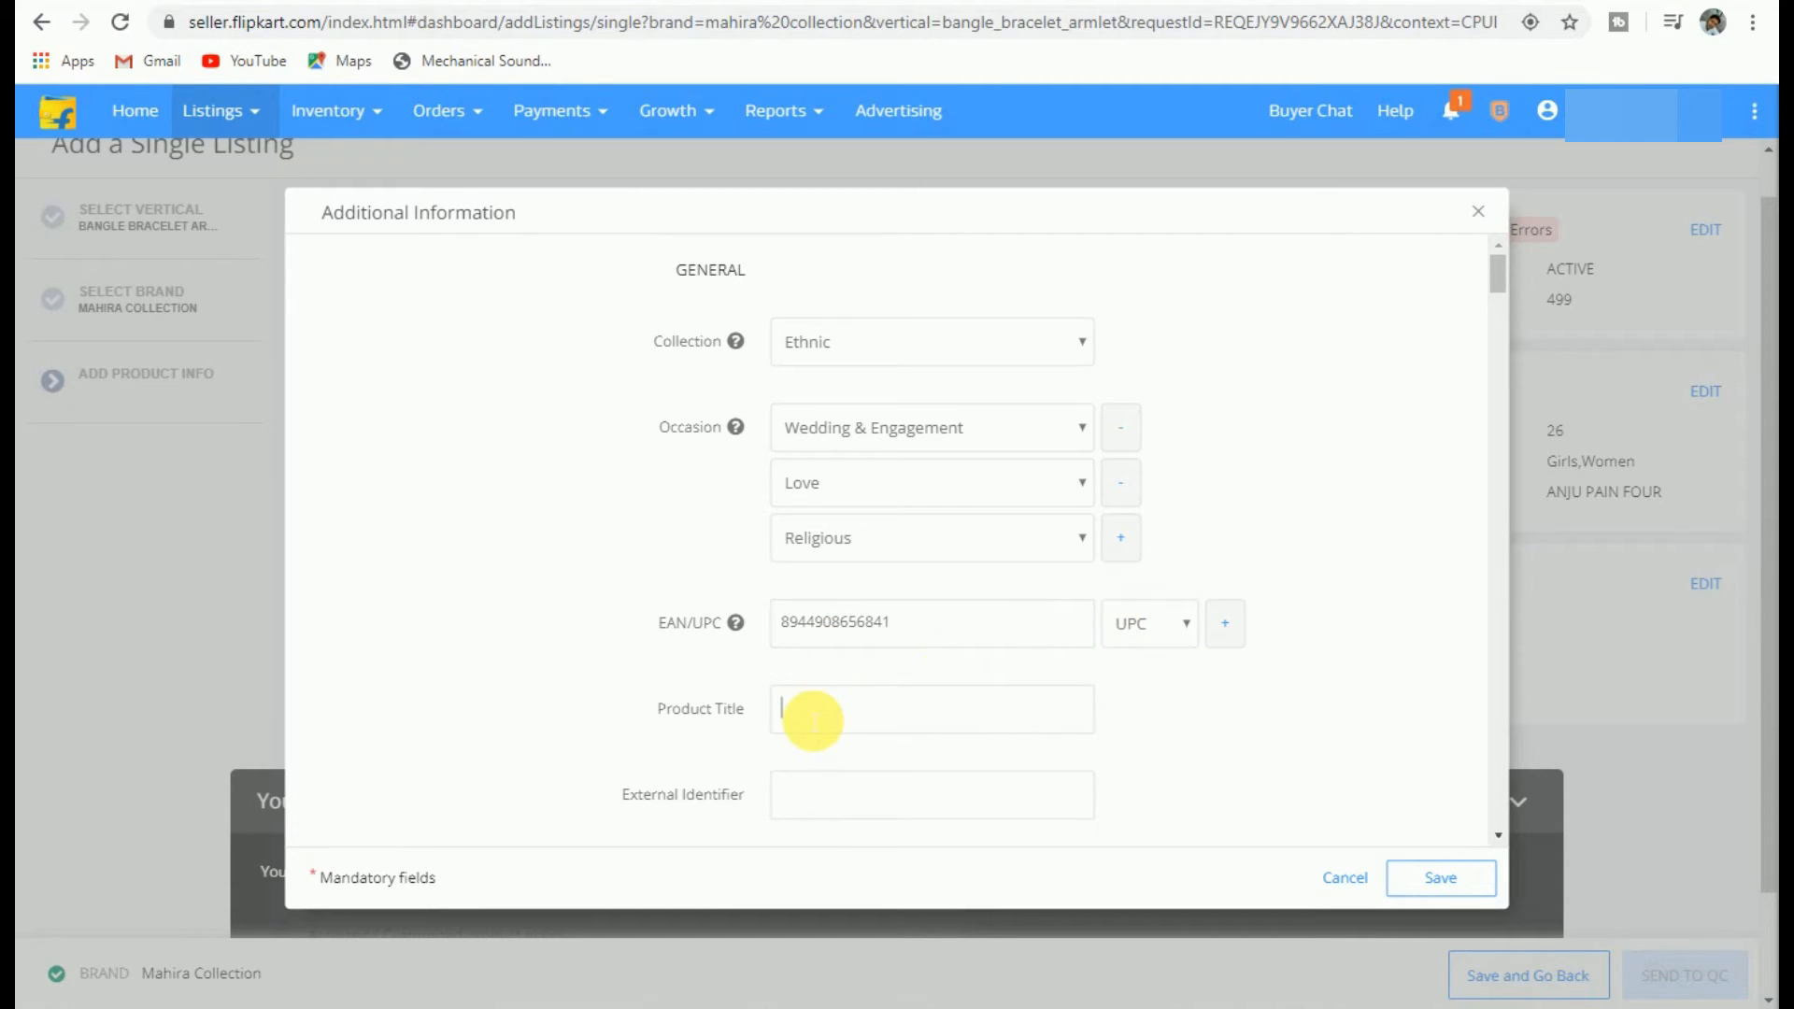
{"action": "scroll", "coordinate": [1304, 556], "scroll_direction": "down", "scroll_amount": 1}
{"action": "type", "text": "Glass"}
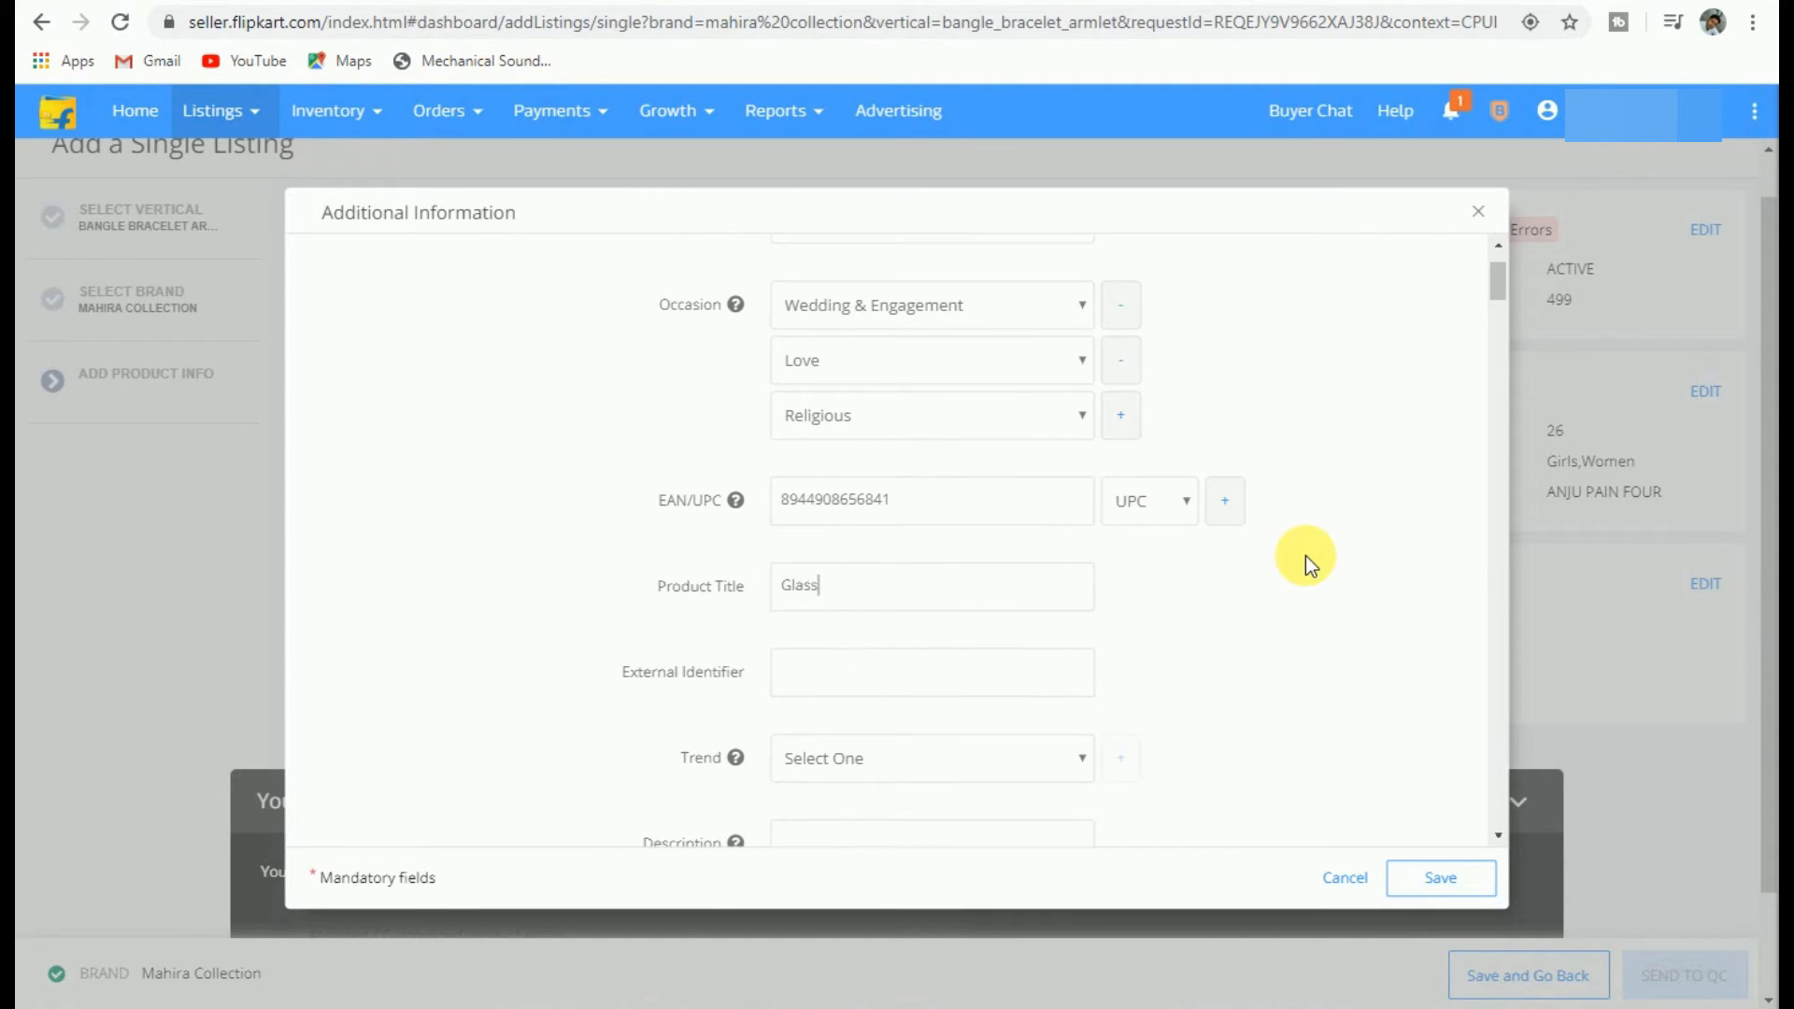
{"action": "type", "text": " Bangles Anju plain Red, Gree"}
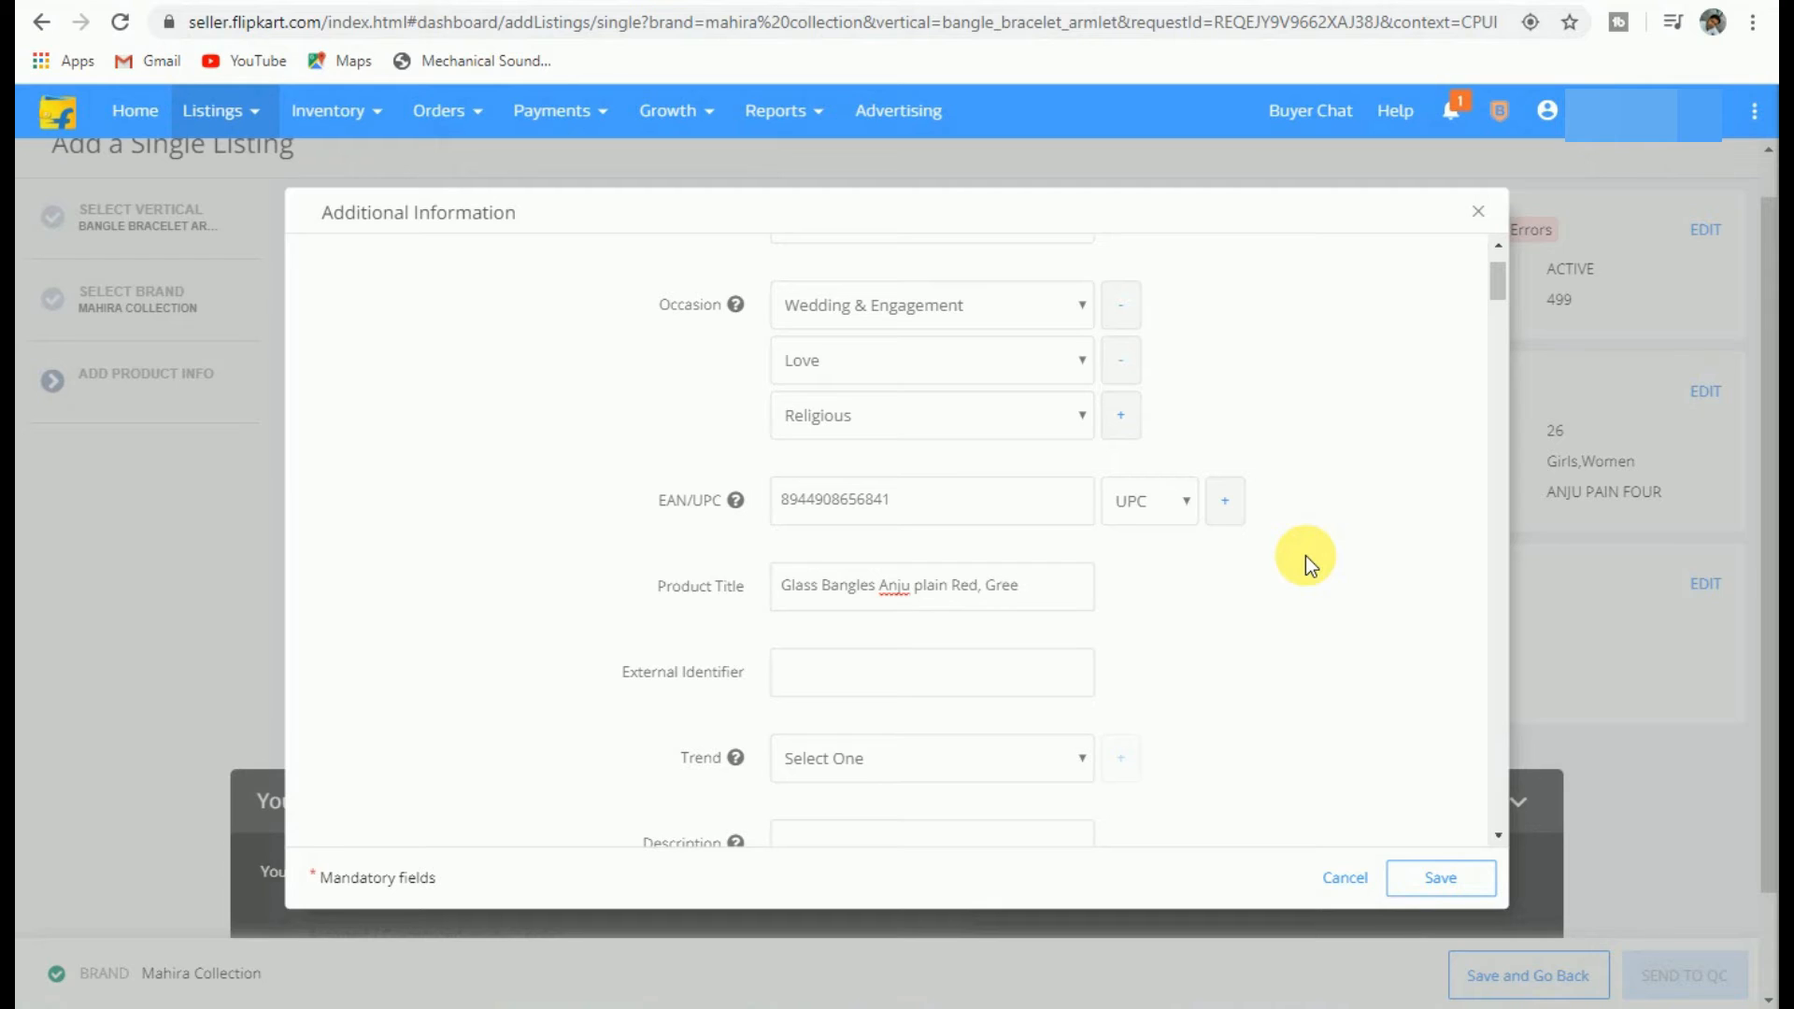
{"action": "type", "text": "n, Brown, "}
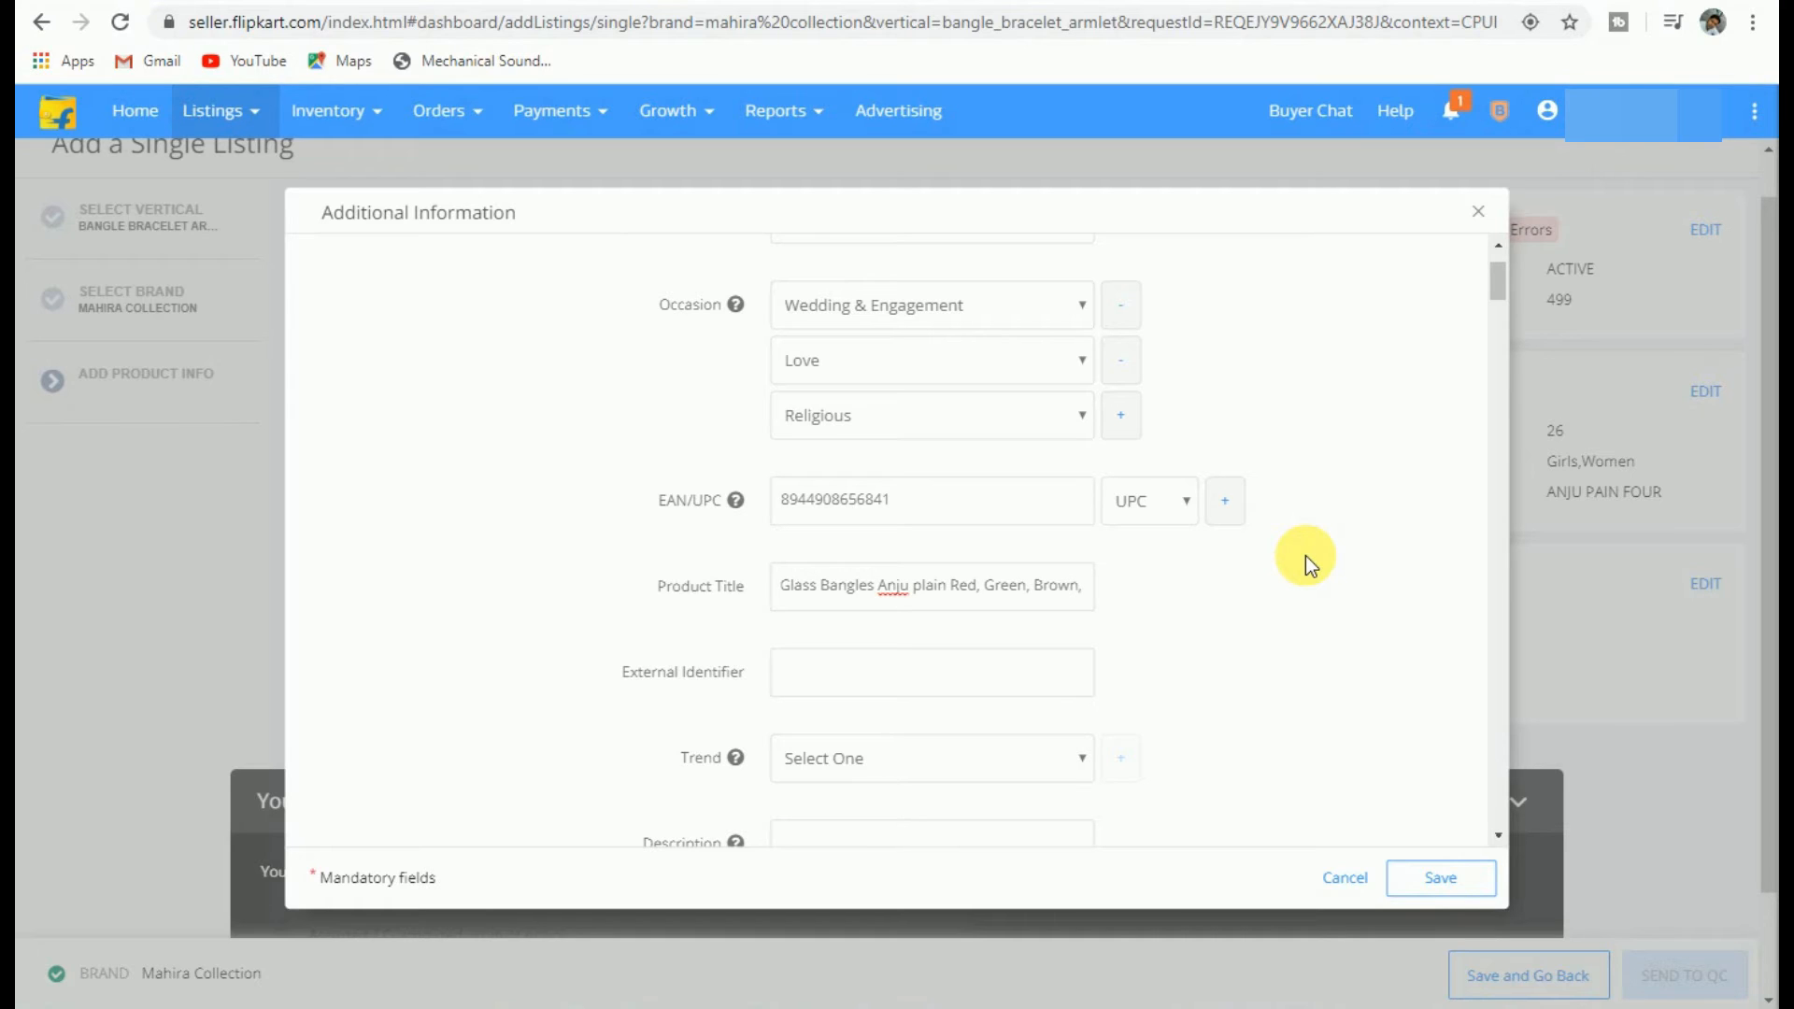
{"action": "type", "text": "Ye"}
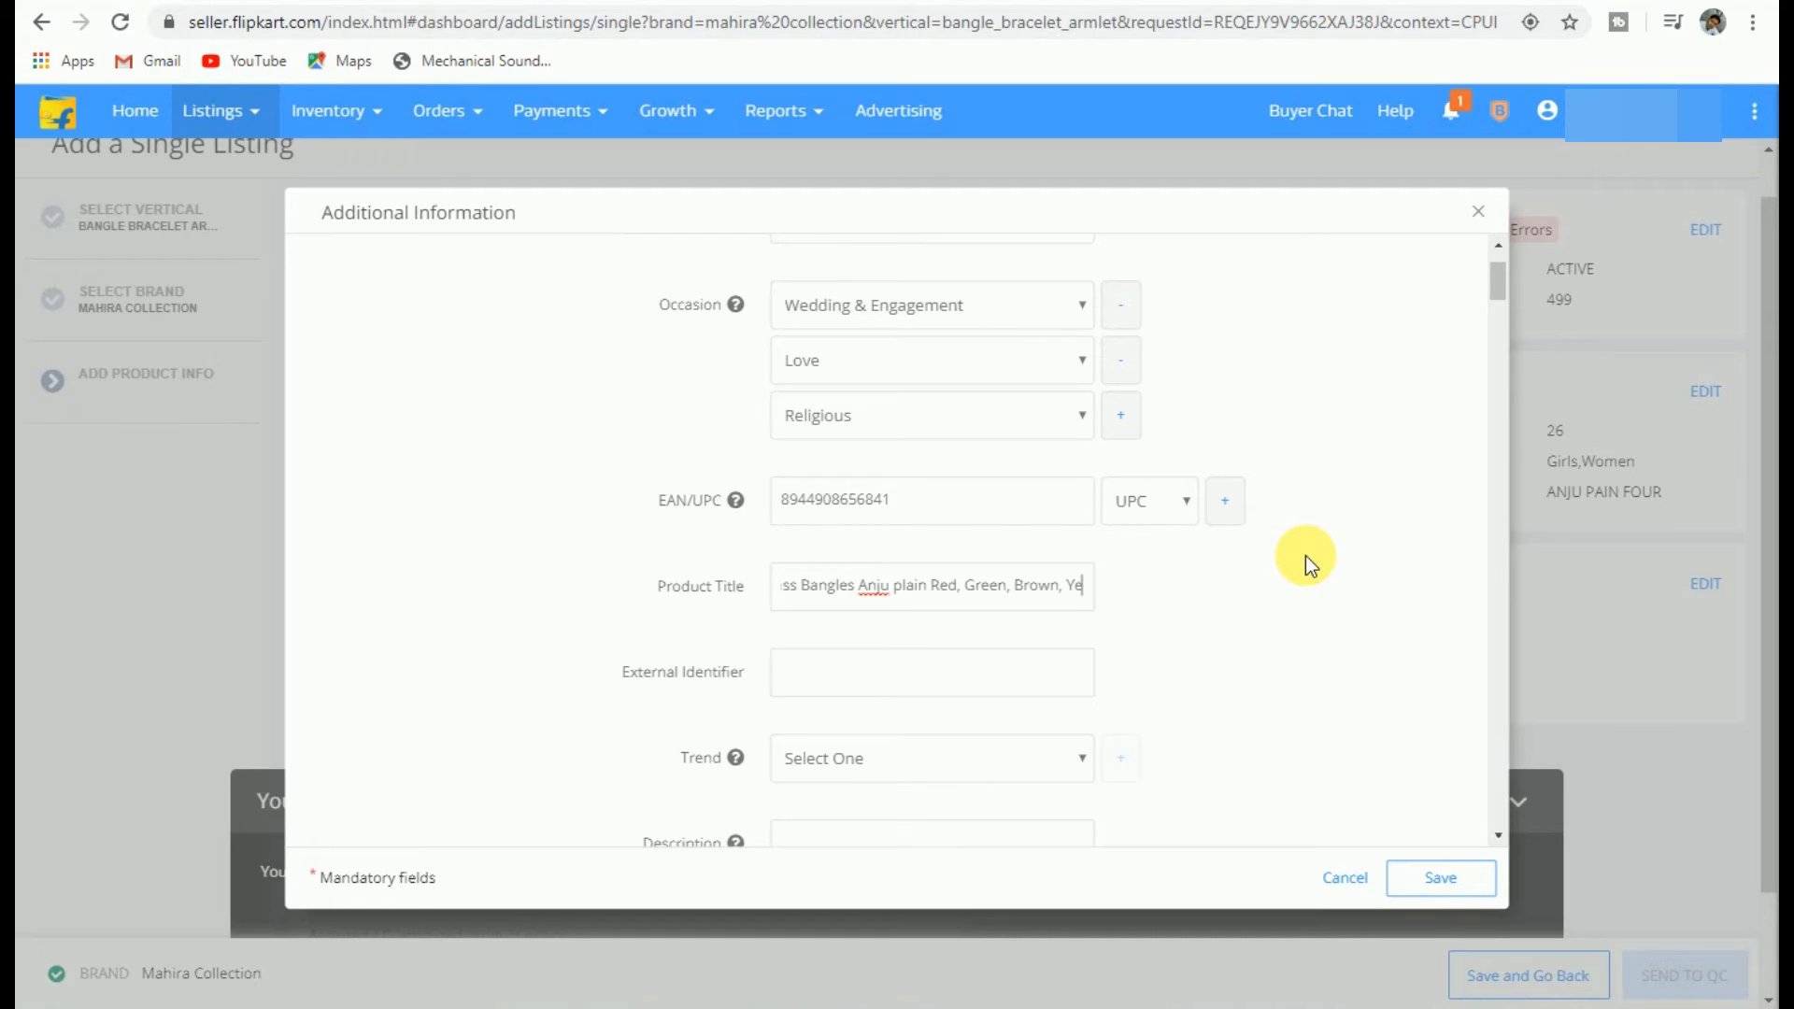
{"action": "type", "text": "llow"}
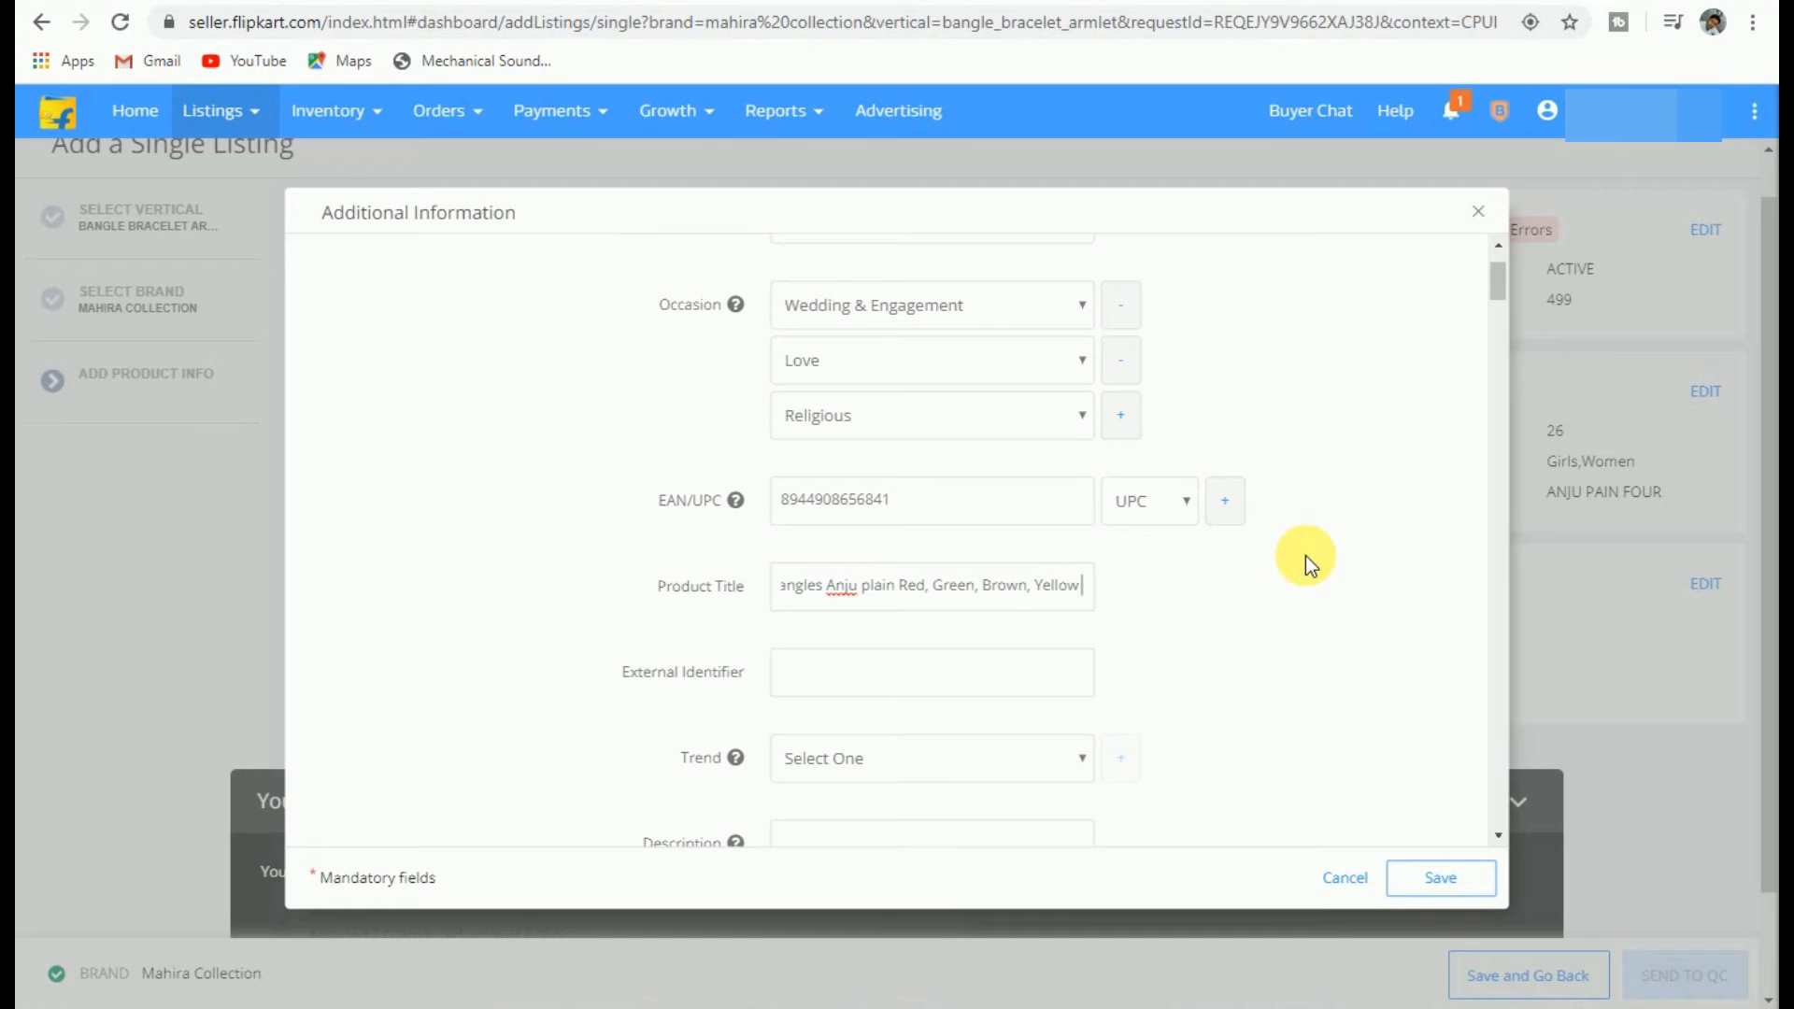
{"action": "type", "text": " pack"}
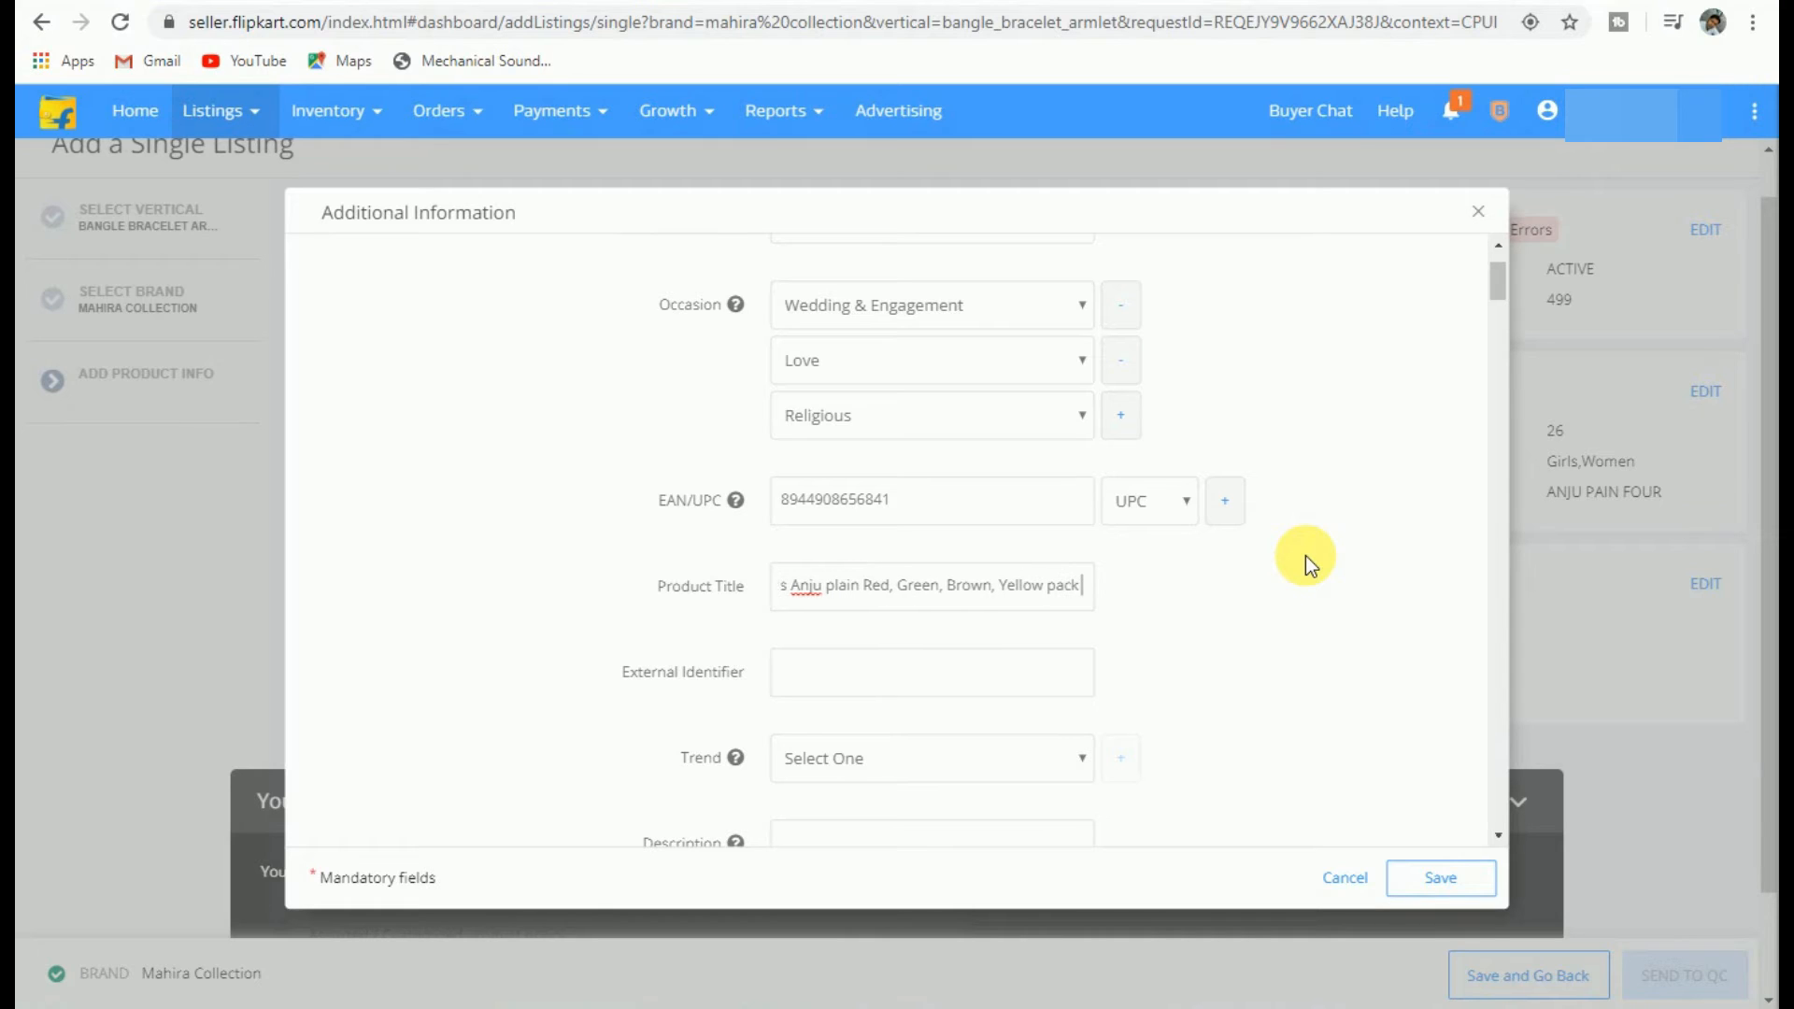
{"action": "type", "text": " of"}
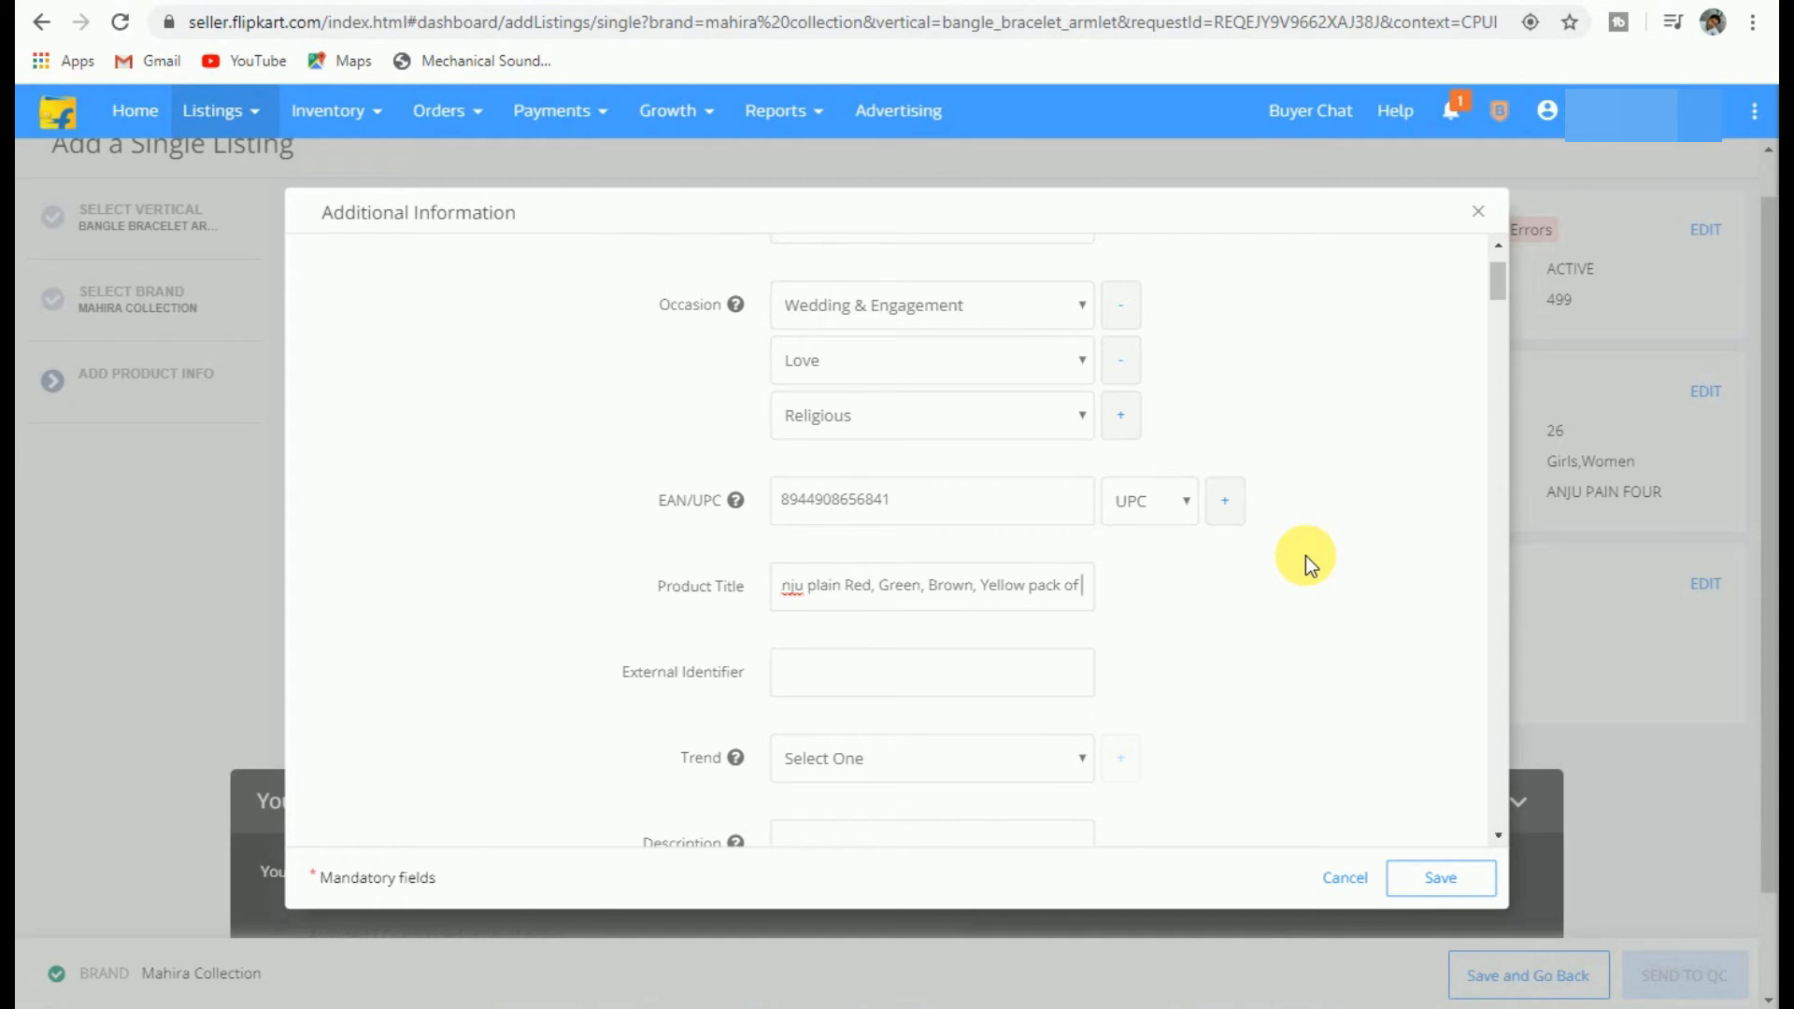
{"action": "type", "text": " 120 f"}
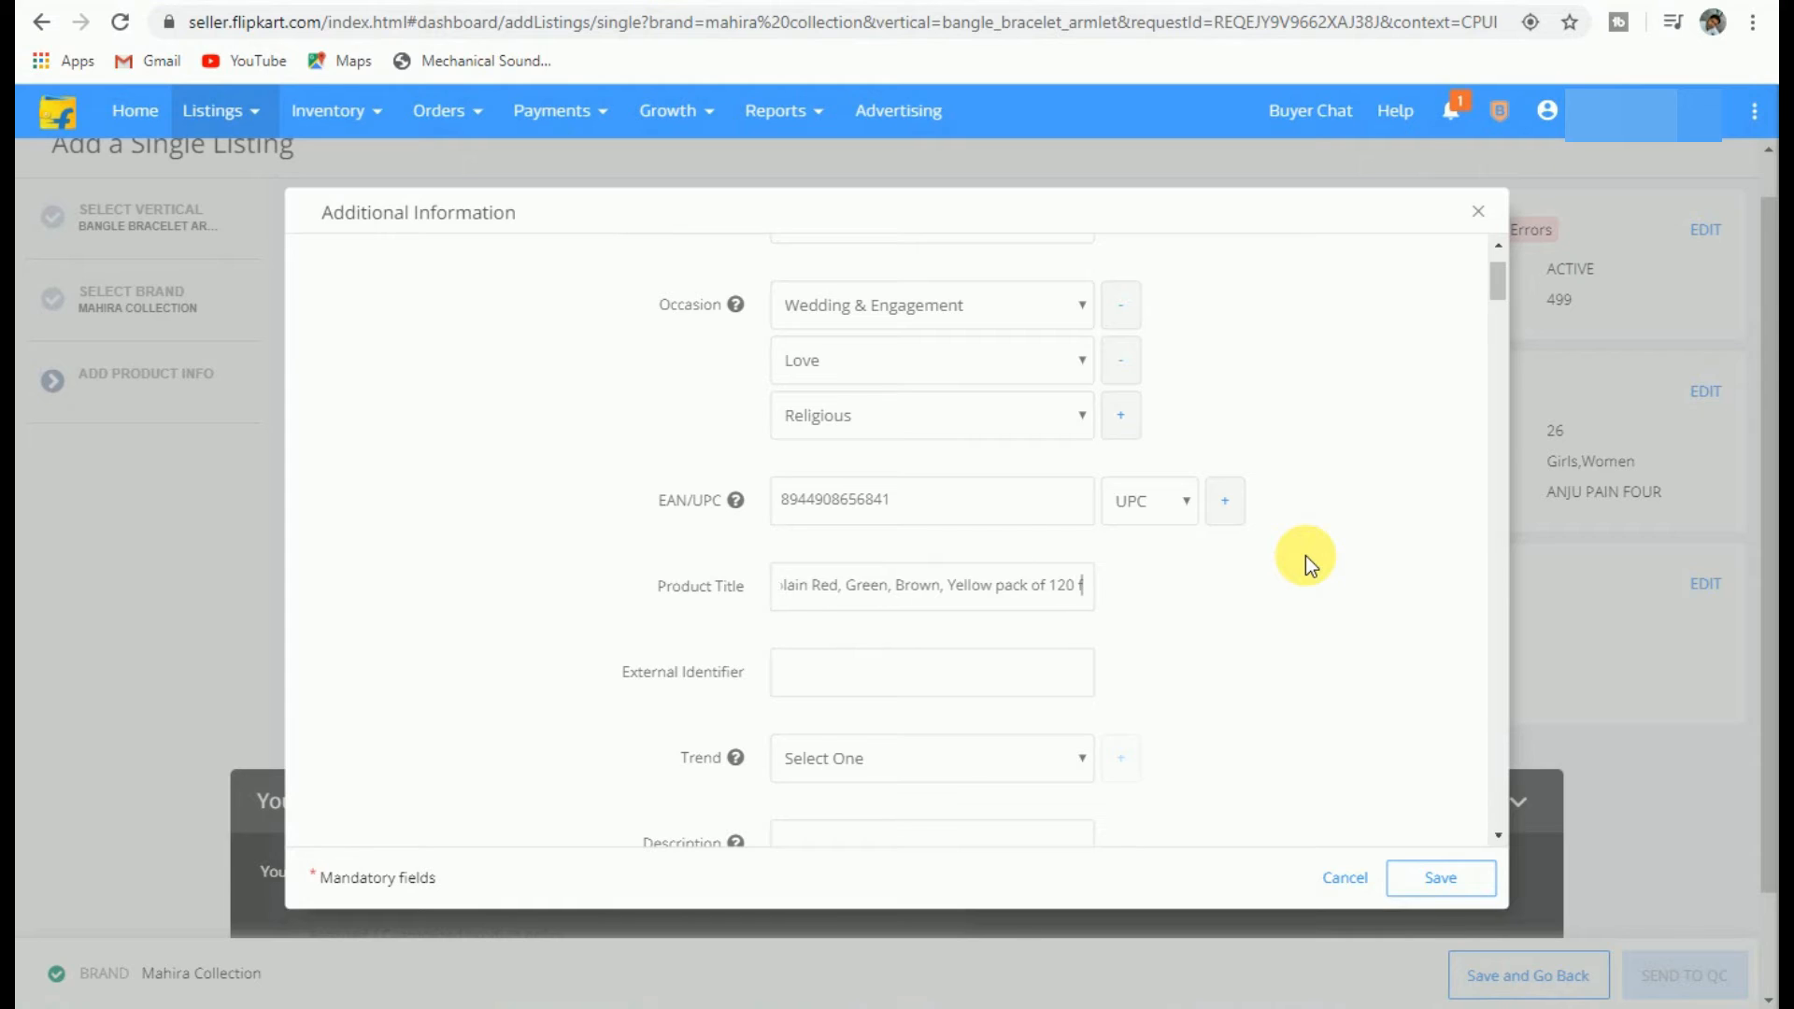
{"action": "type", "text": "or"}
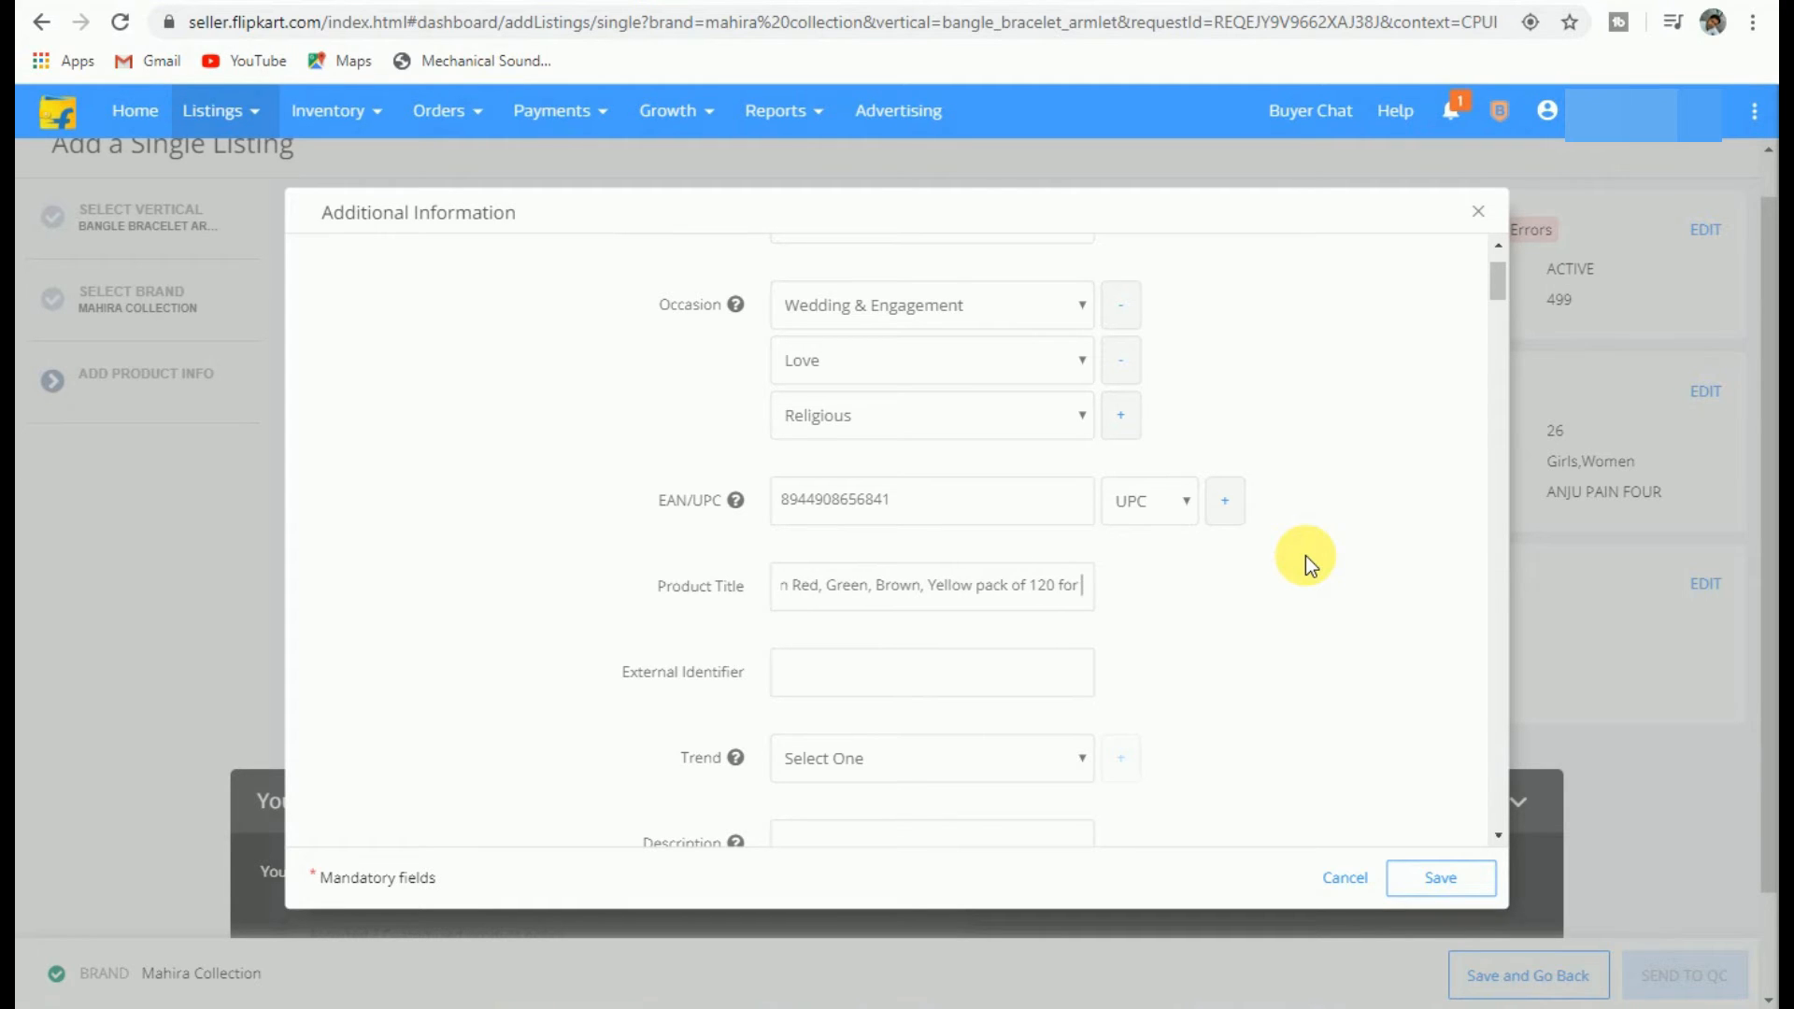
{"action": "type", "text": " wome"}
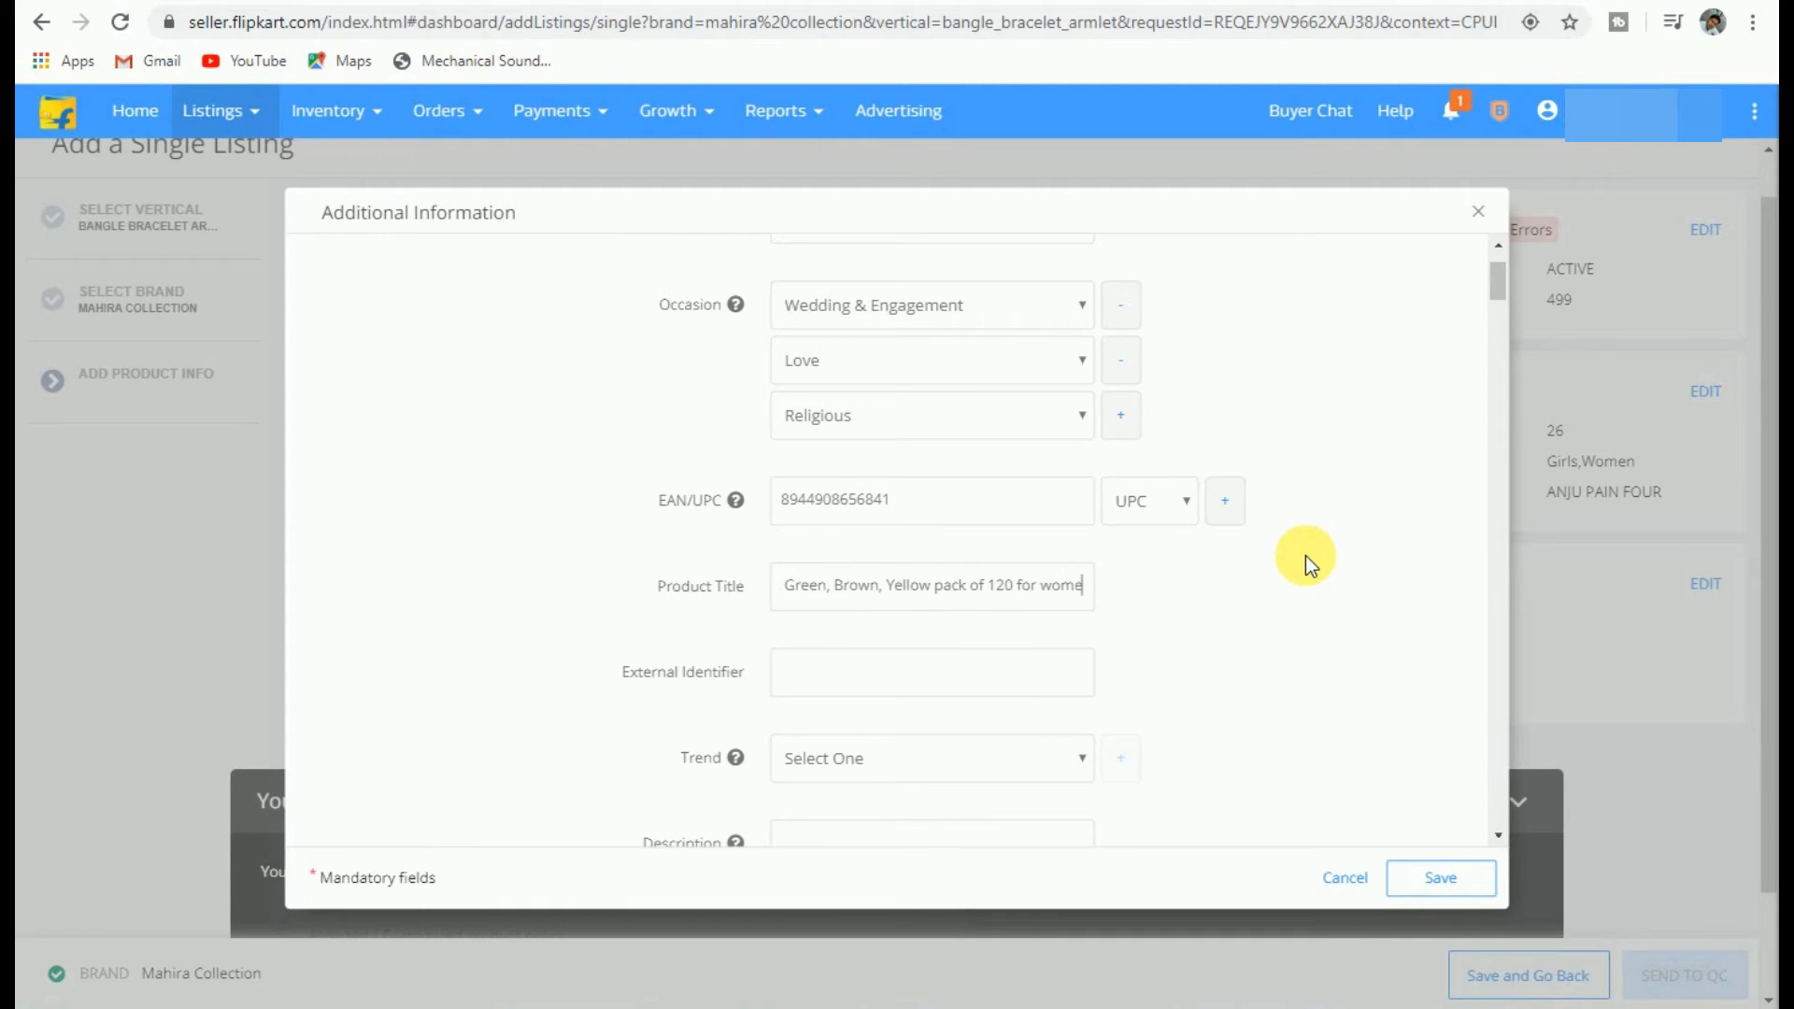
{"action": "type", "text": "n"}
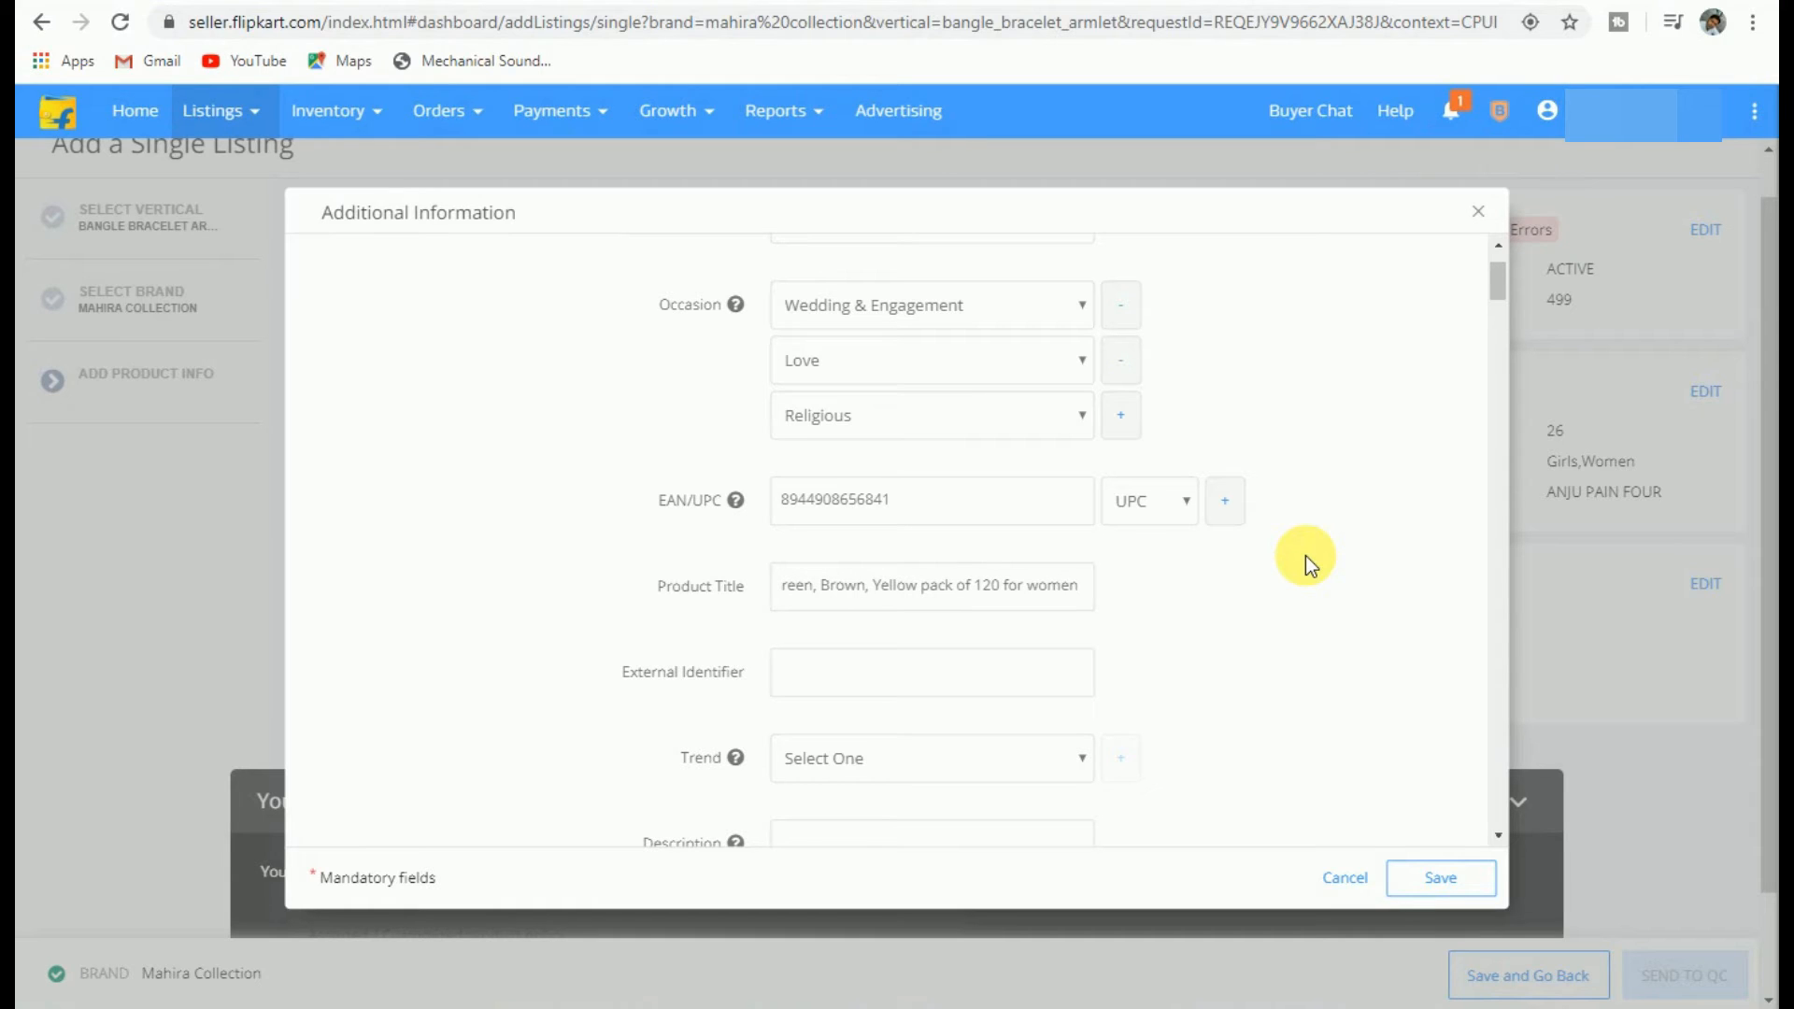
{"action": "type", "text": " and"}
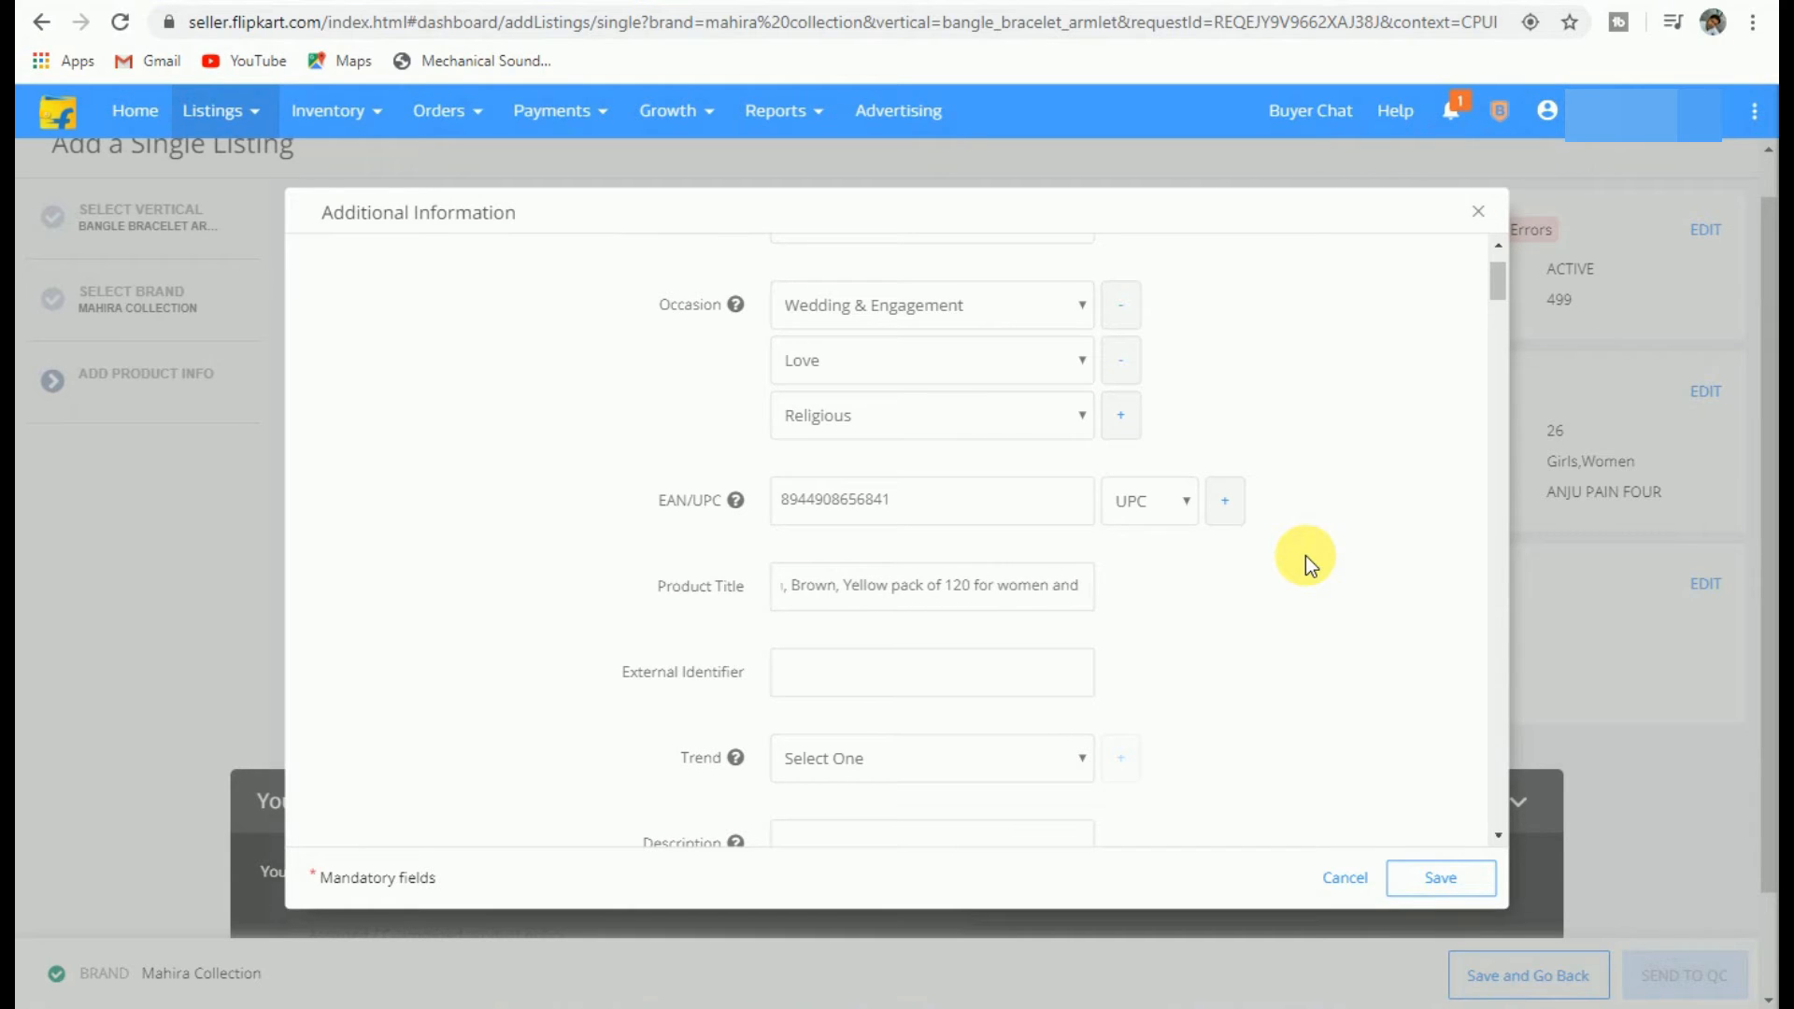
{"action": "type", "text": " Girls"}
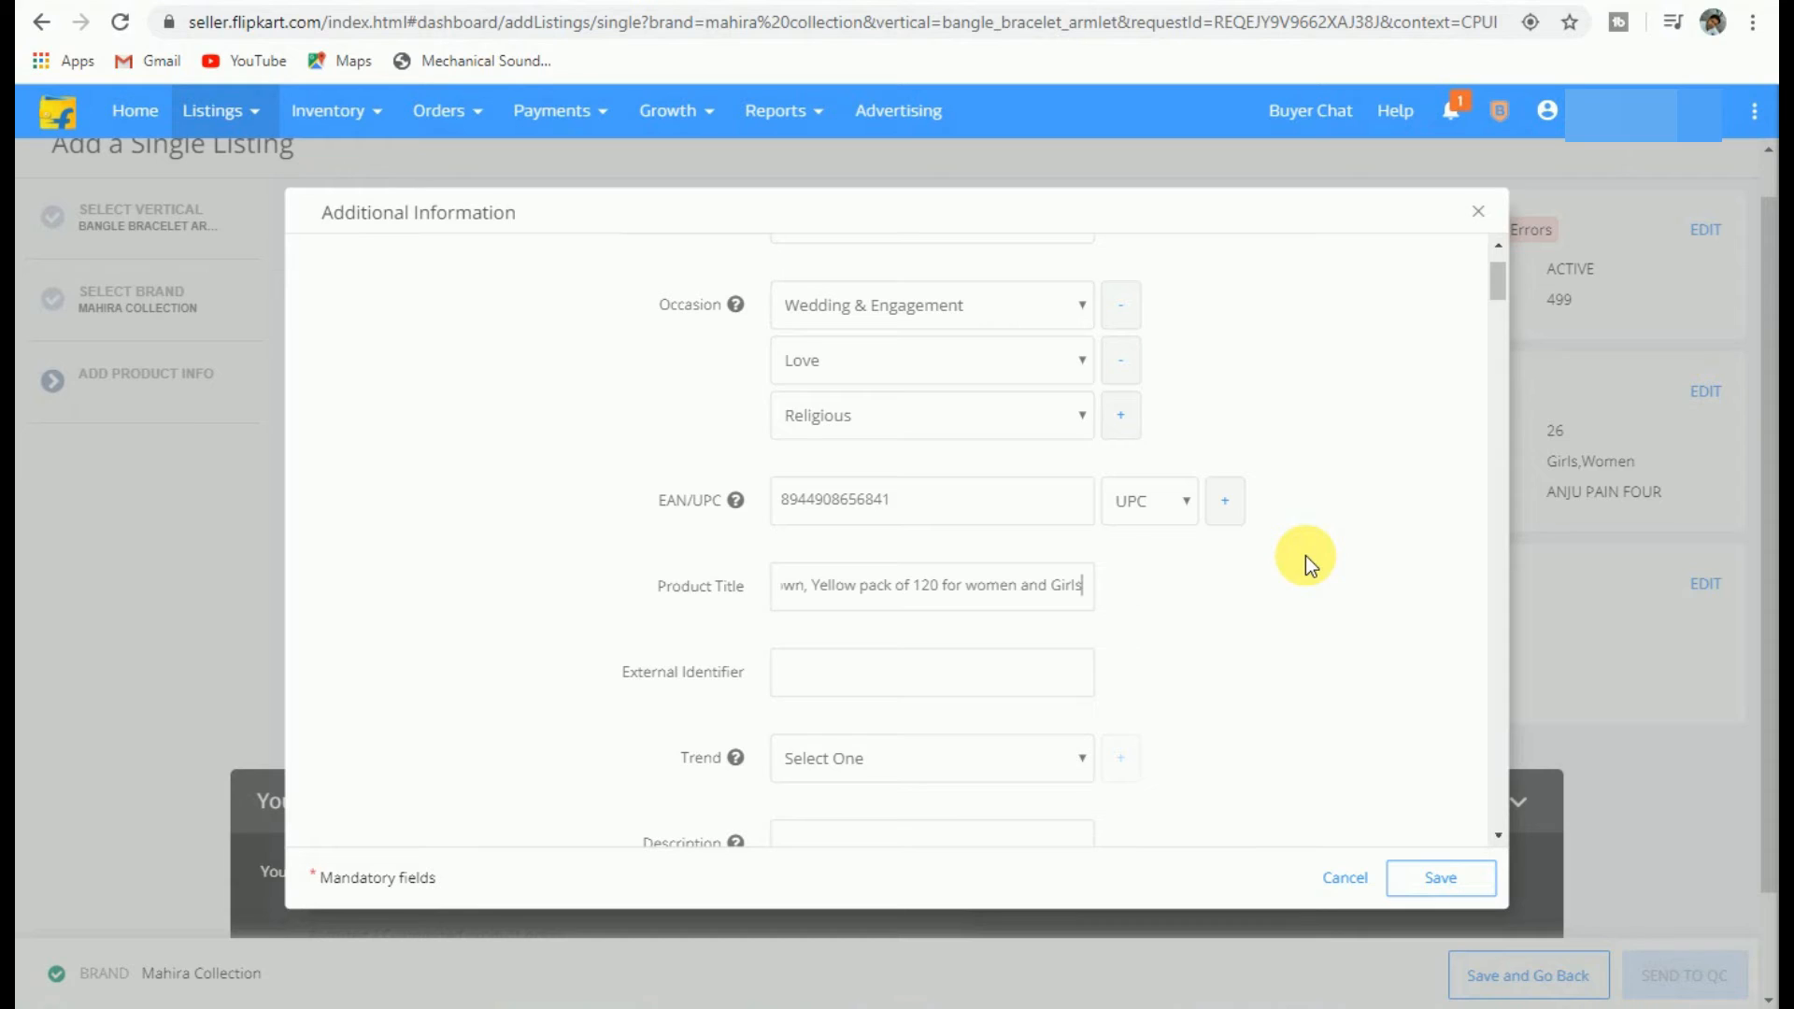
Step: Set the External Identifier to 'Glass Bangles for Women and Girls'
{"action": "left_click", "coordinate": [944, 674]}
{"action": "type", "text": "Glass Bangles"}
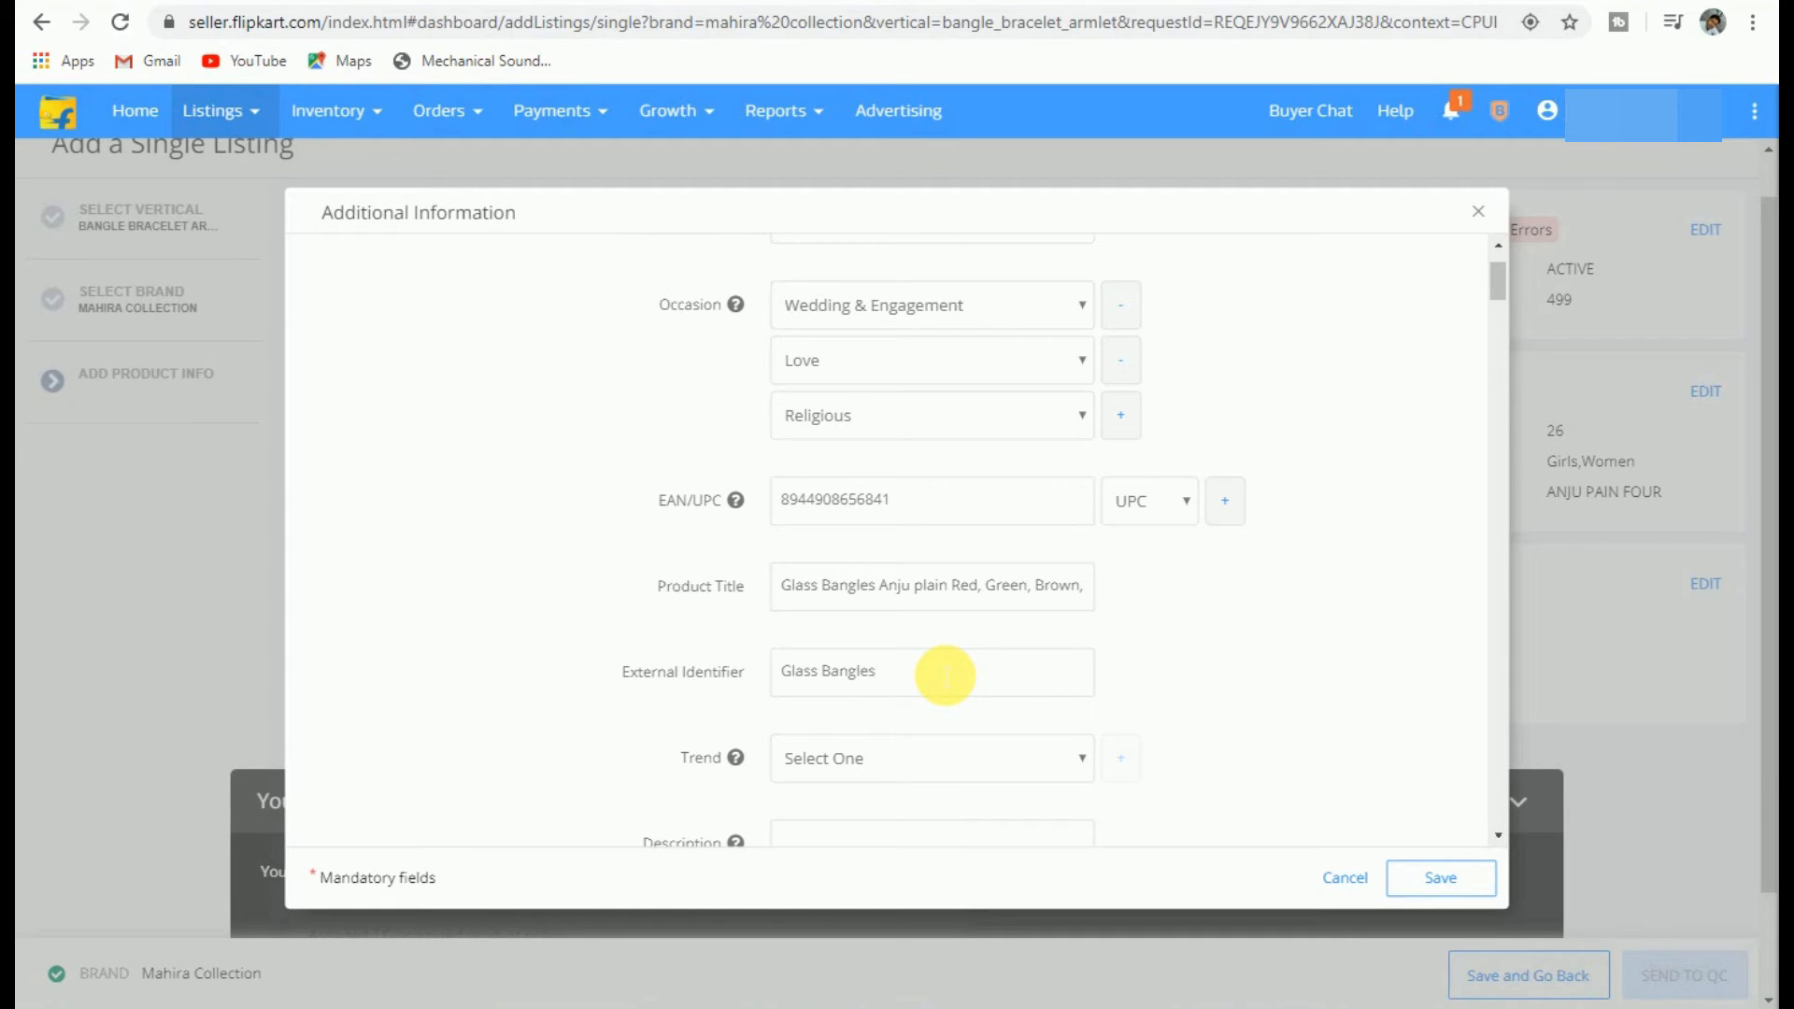
{"action": "type", "text": " for Women and Girls"}
{"action": "scroll", "coordinate": [946, 675], "scroll_direction": "down", "scroll_amount": 3}
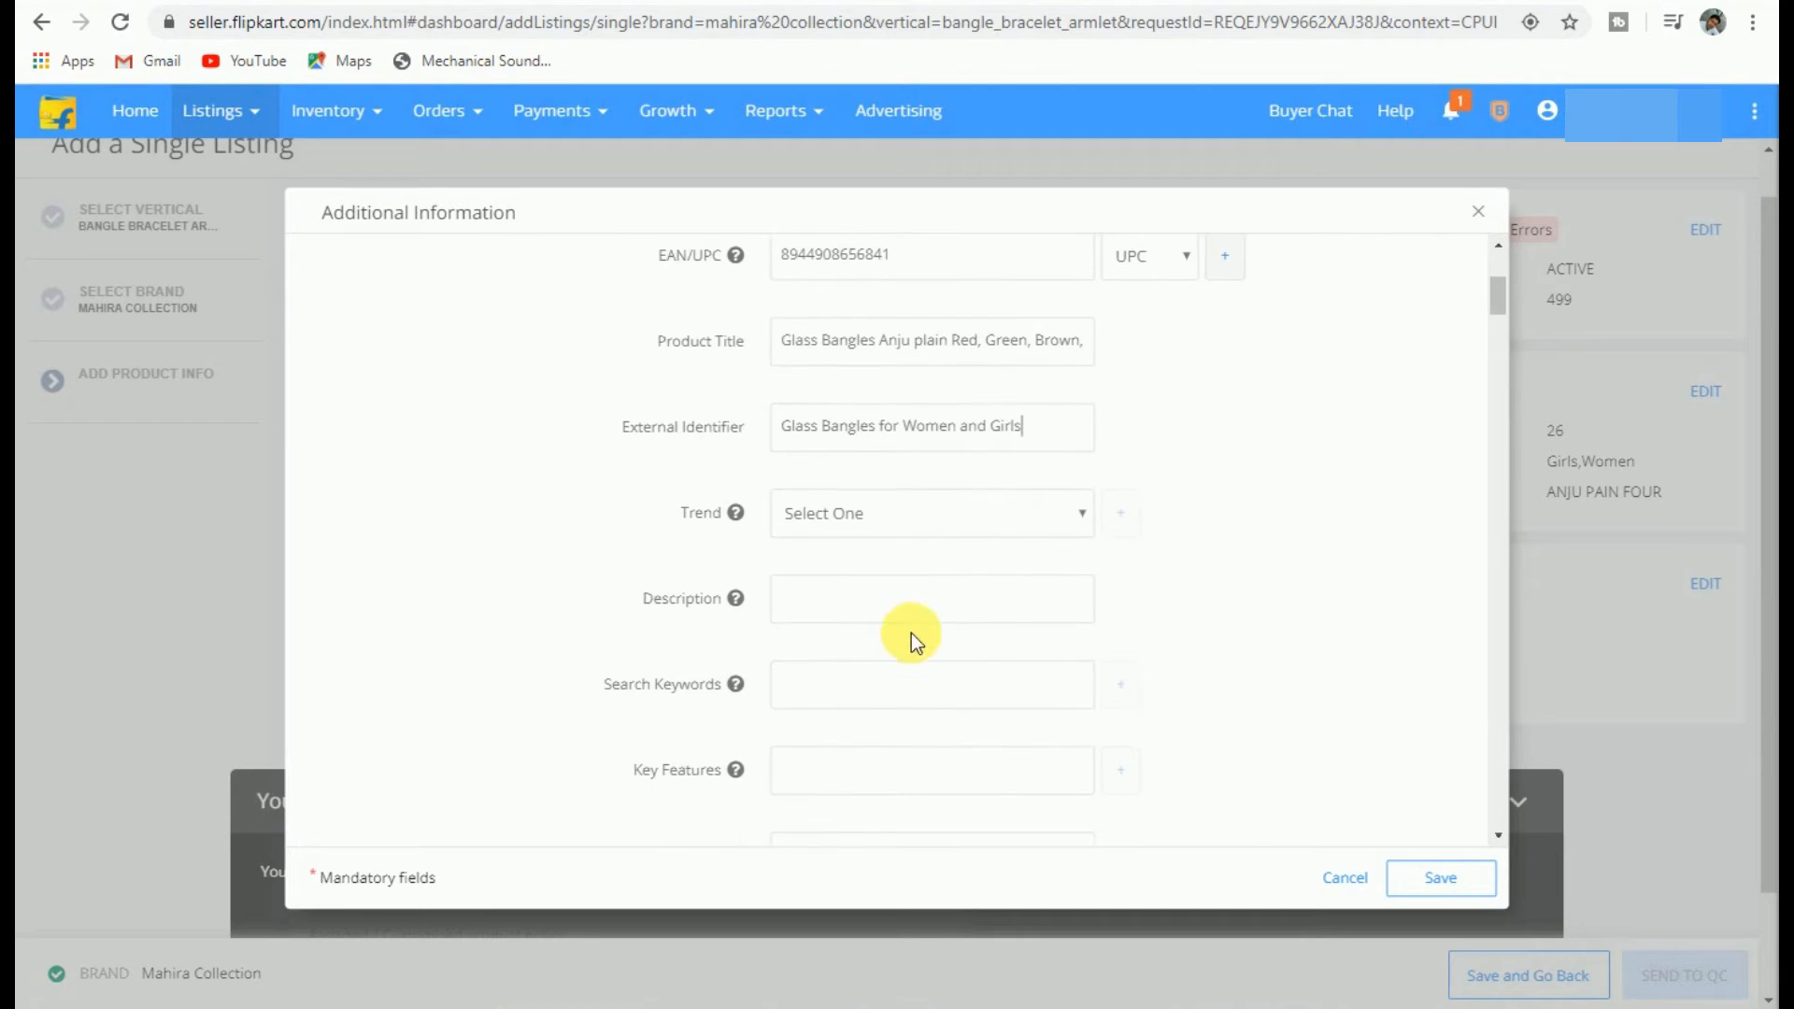
Step: Add Partywear and Traditional Bangle Set as the two trends
{"action": "left_click", "coordinate": [871, 515]}
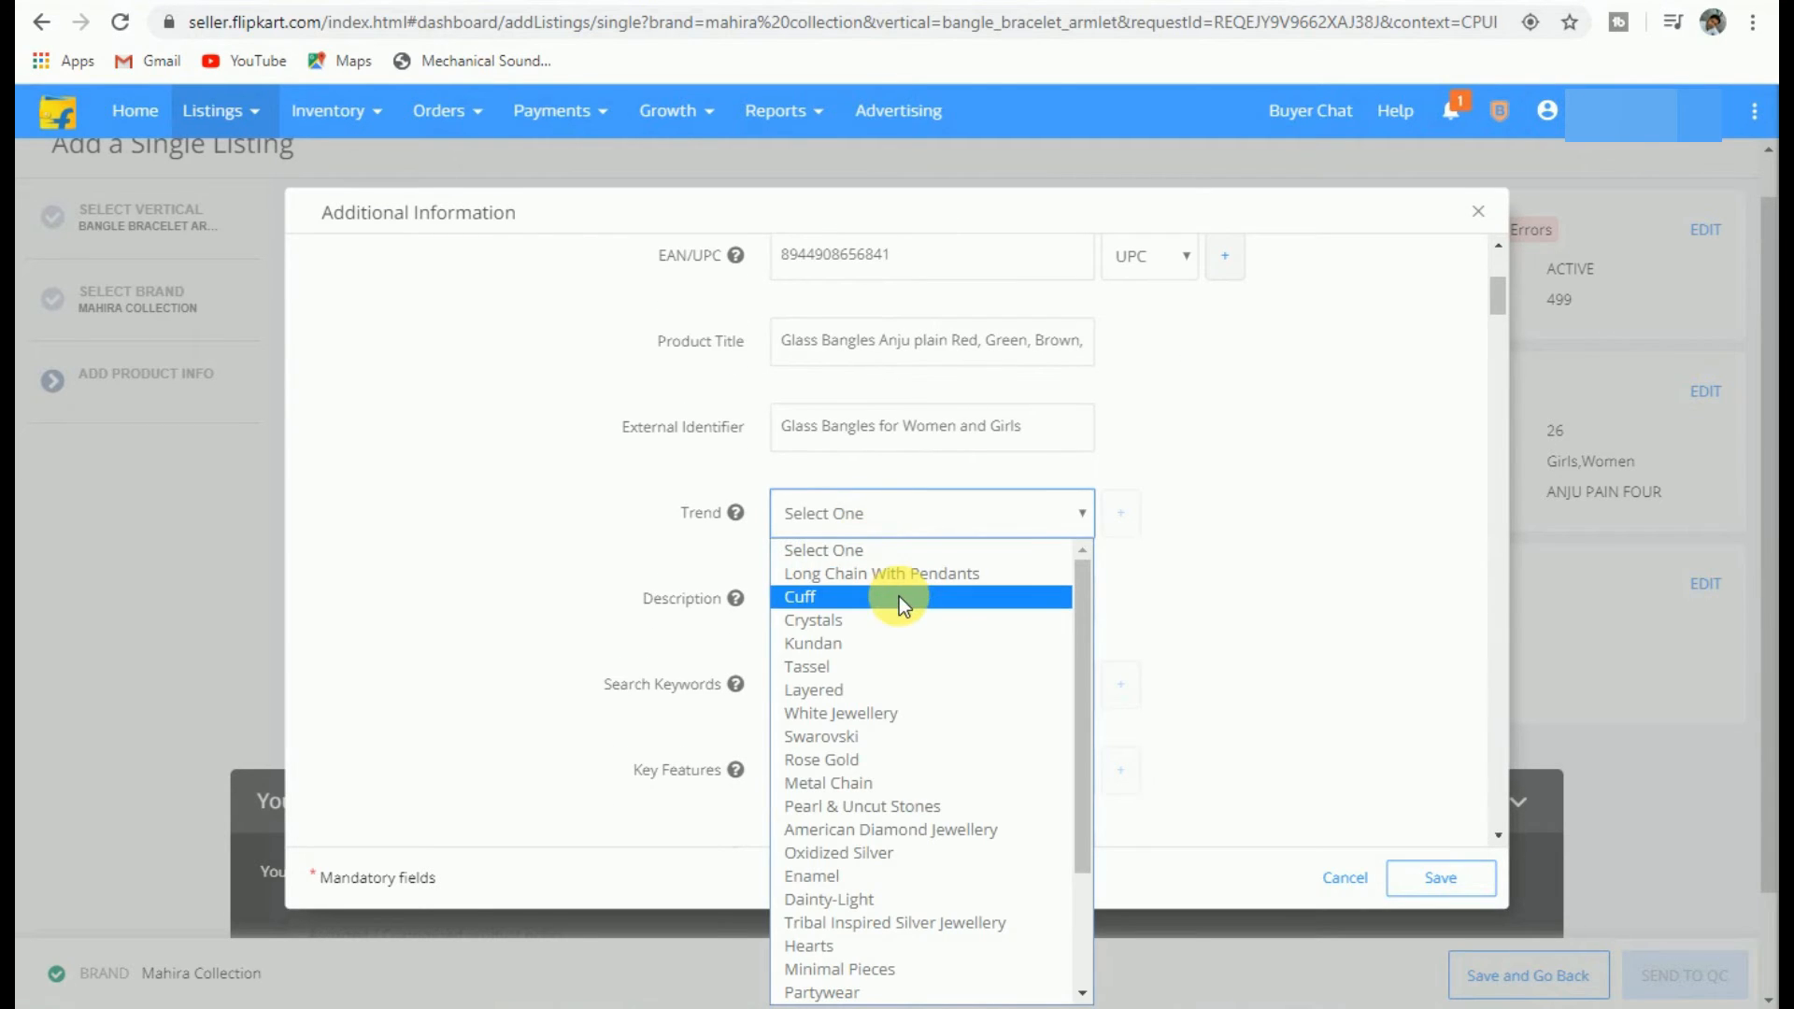
{"action": "scroll", "coordinate": [871, 803], "scroll_direction": "down", "scroll_amount": 2}
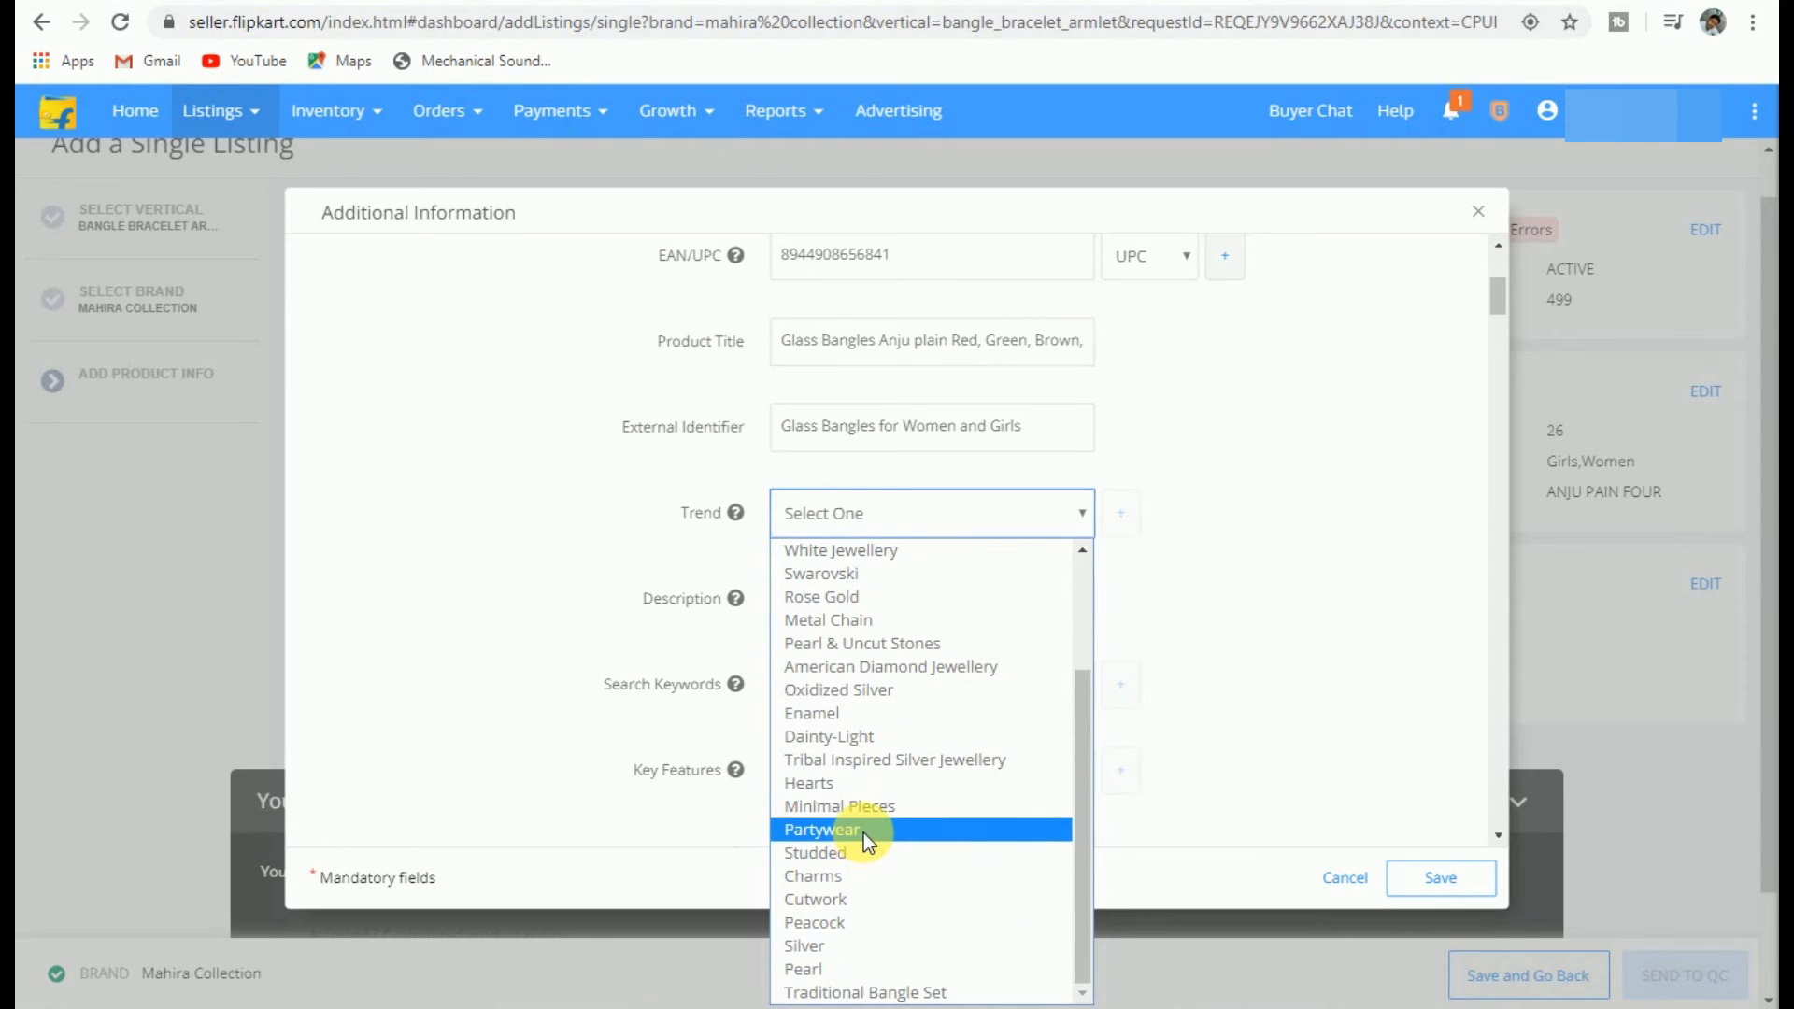
{"action": "left_click", "coordinate": [860, 830]}
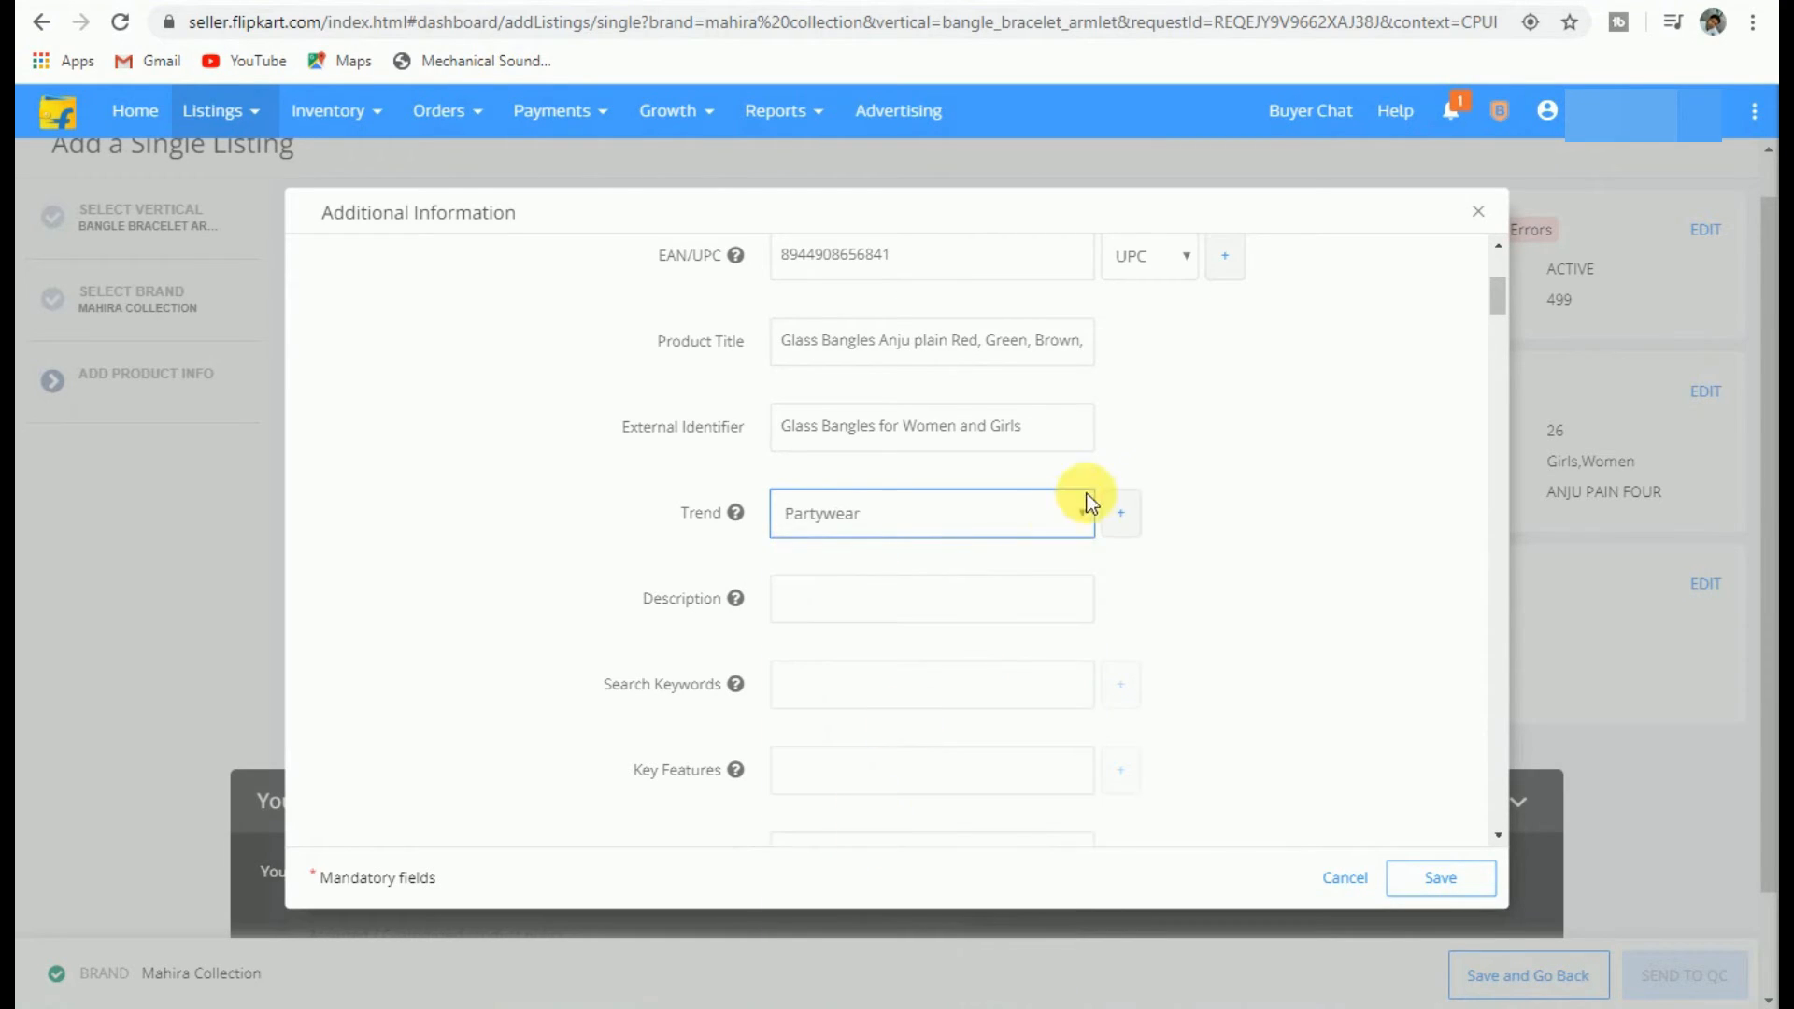
{"action": "left_click", "coordinate": [1122, 516]}
{"action": "left_click", "coordinate": [921, 566]}
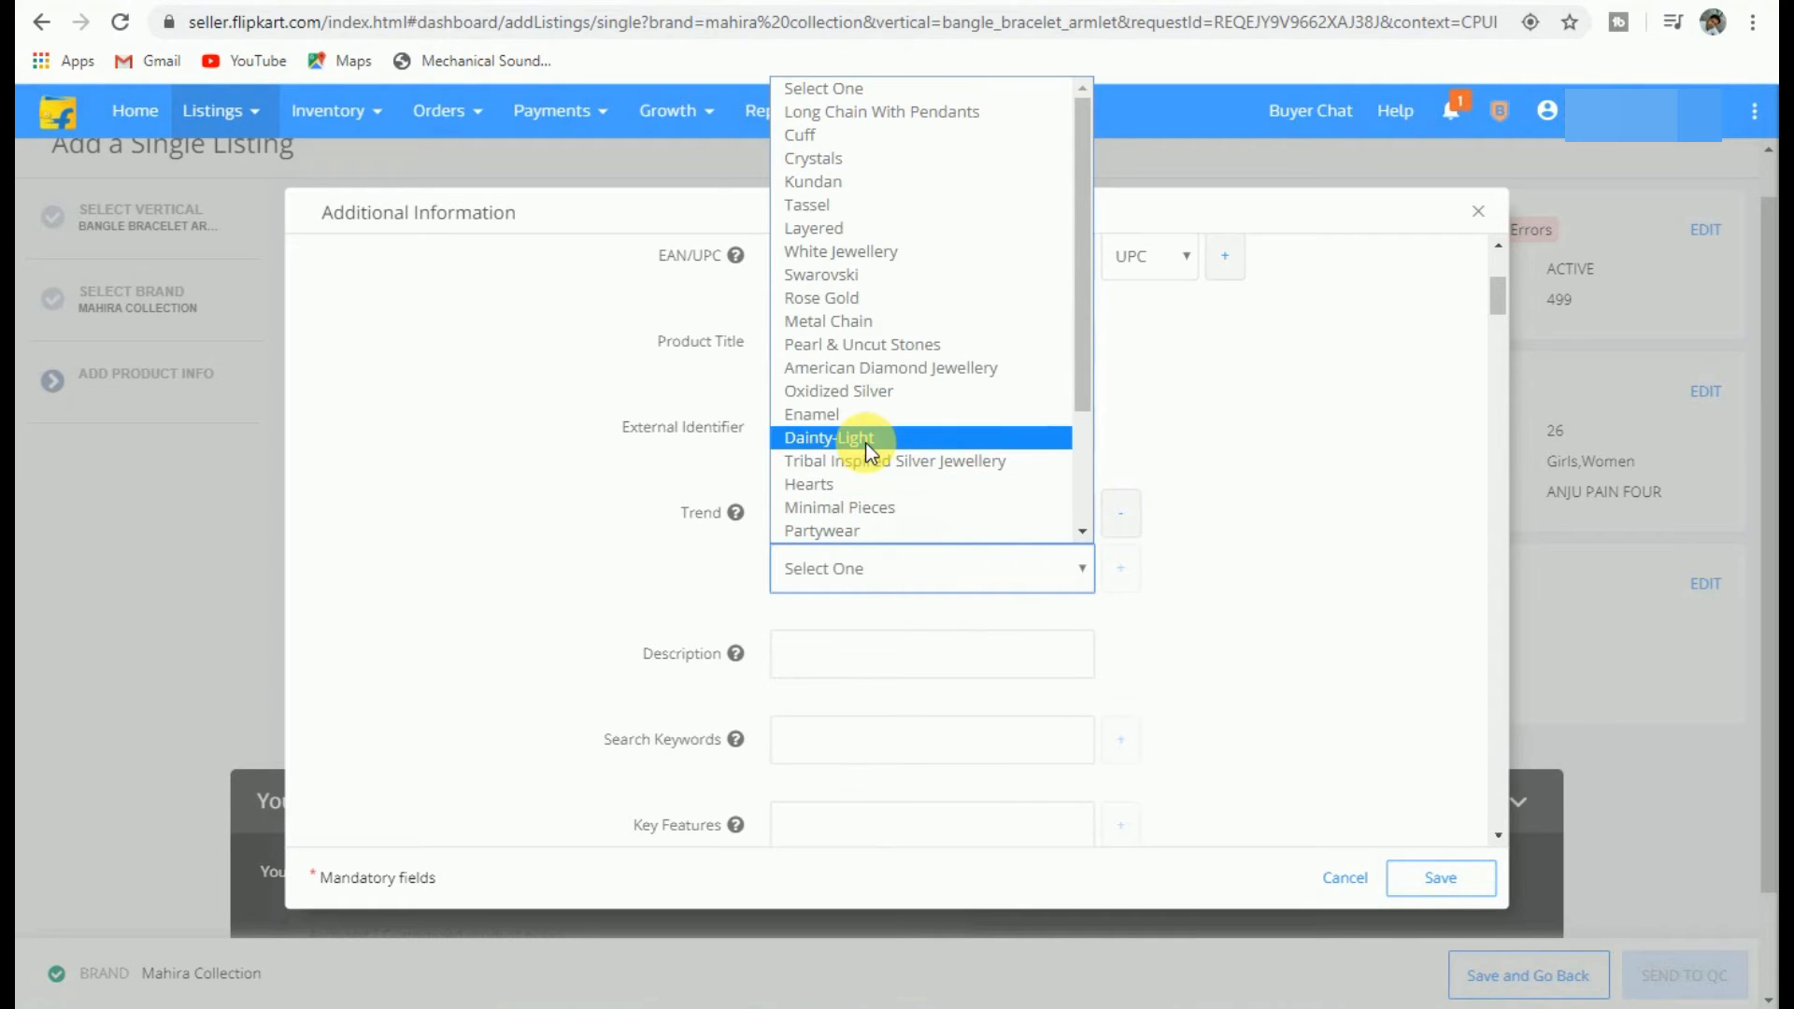
{"action": "scroll", "coordinate": [866, 458], "scroll_direction": "down", "scroll_amount": 2}
{"action": "left_click", "coordinate": [865, 529]}
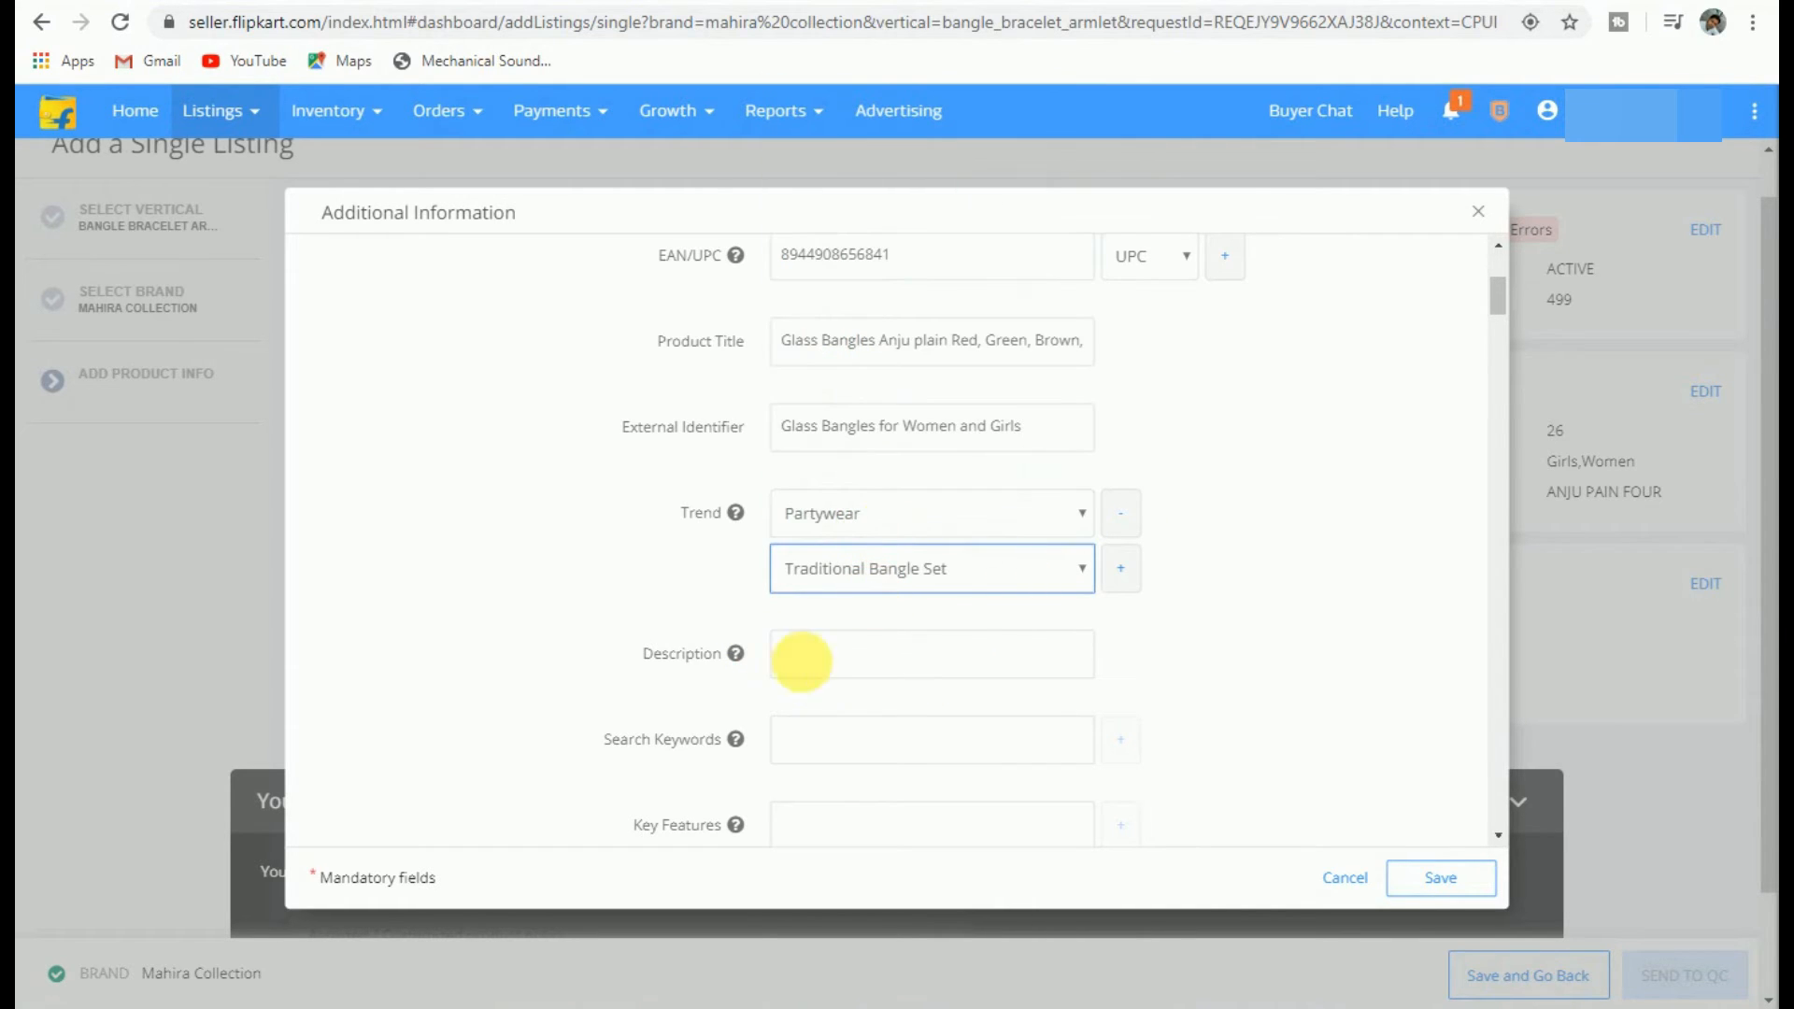
{"action": "left_click", "coordinate": [811, 657]}
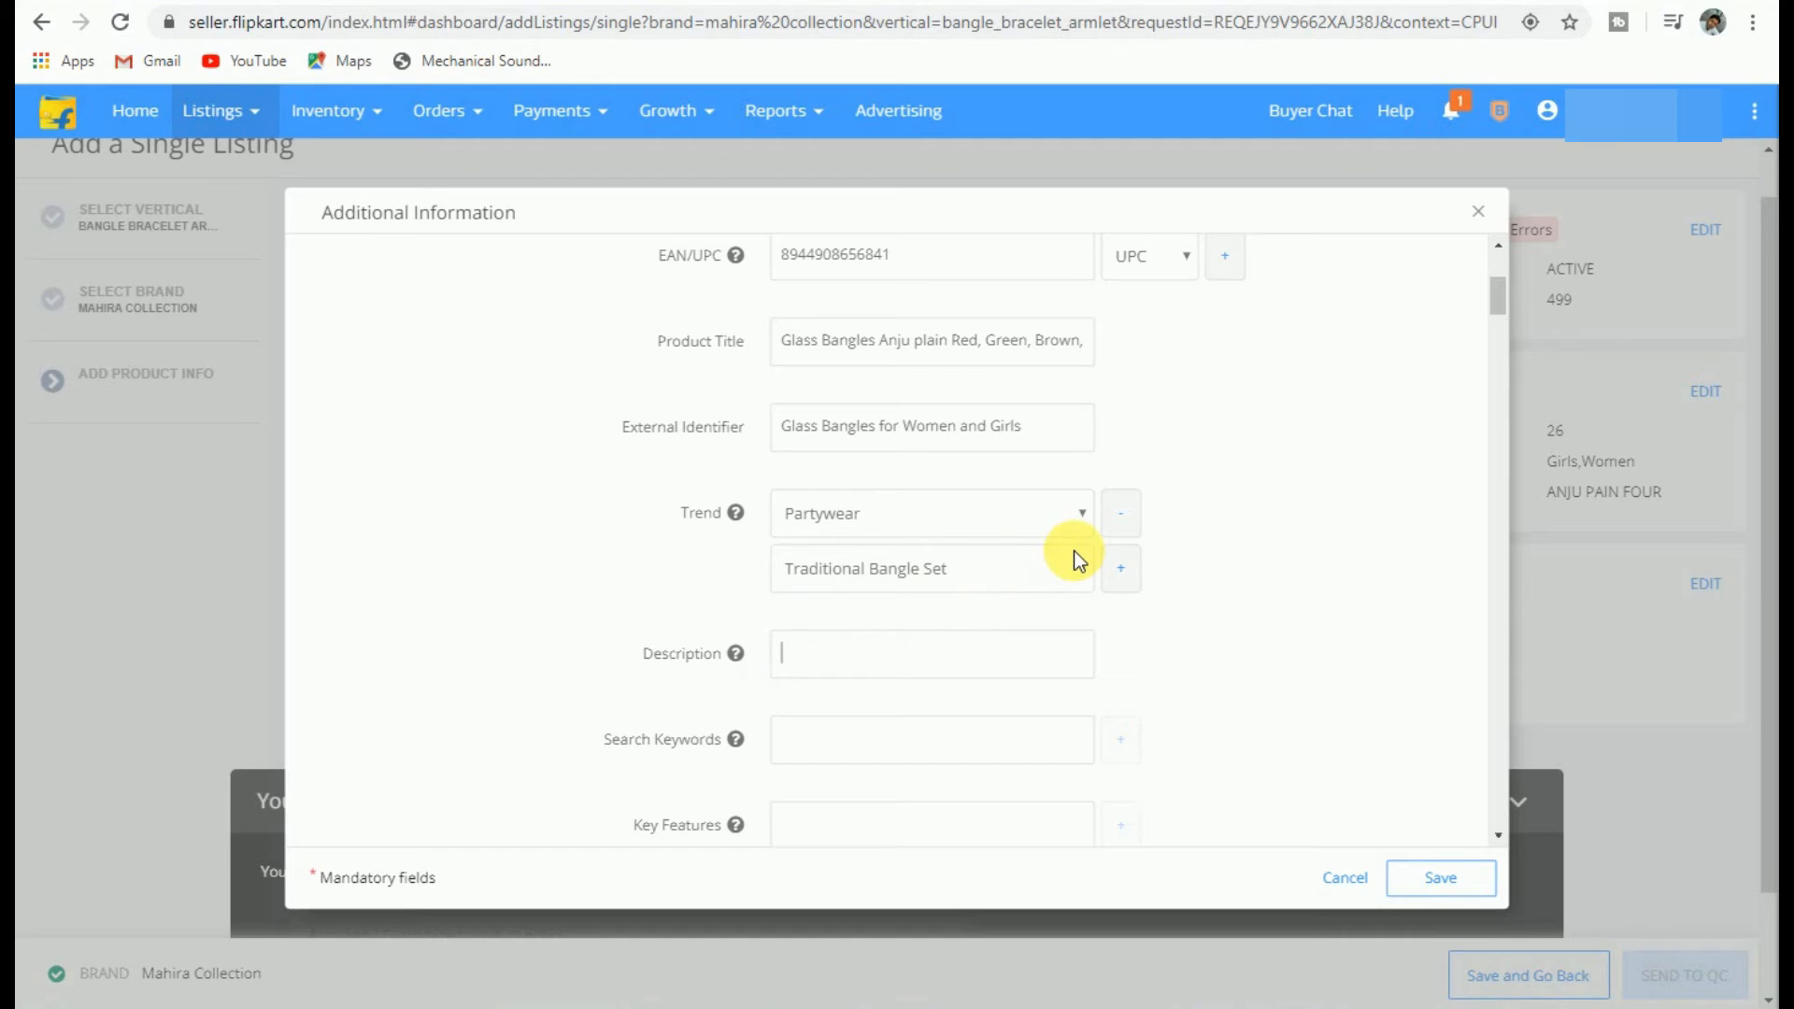
Step: Describe the bangles as a pack of 120 in Red, Green, Mehroon & yellow for any occasion
{"action": "type", "text": "Anju plain glass b"}
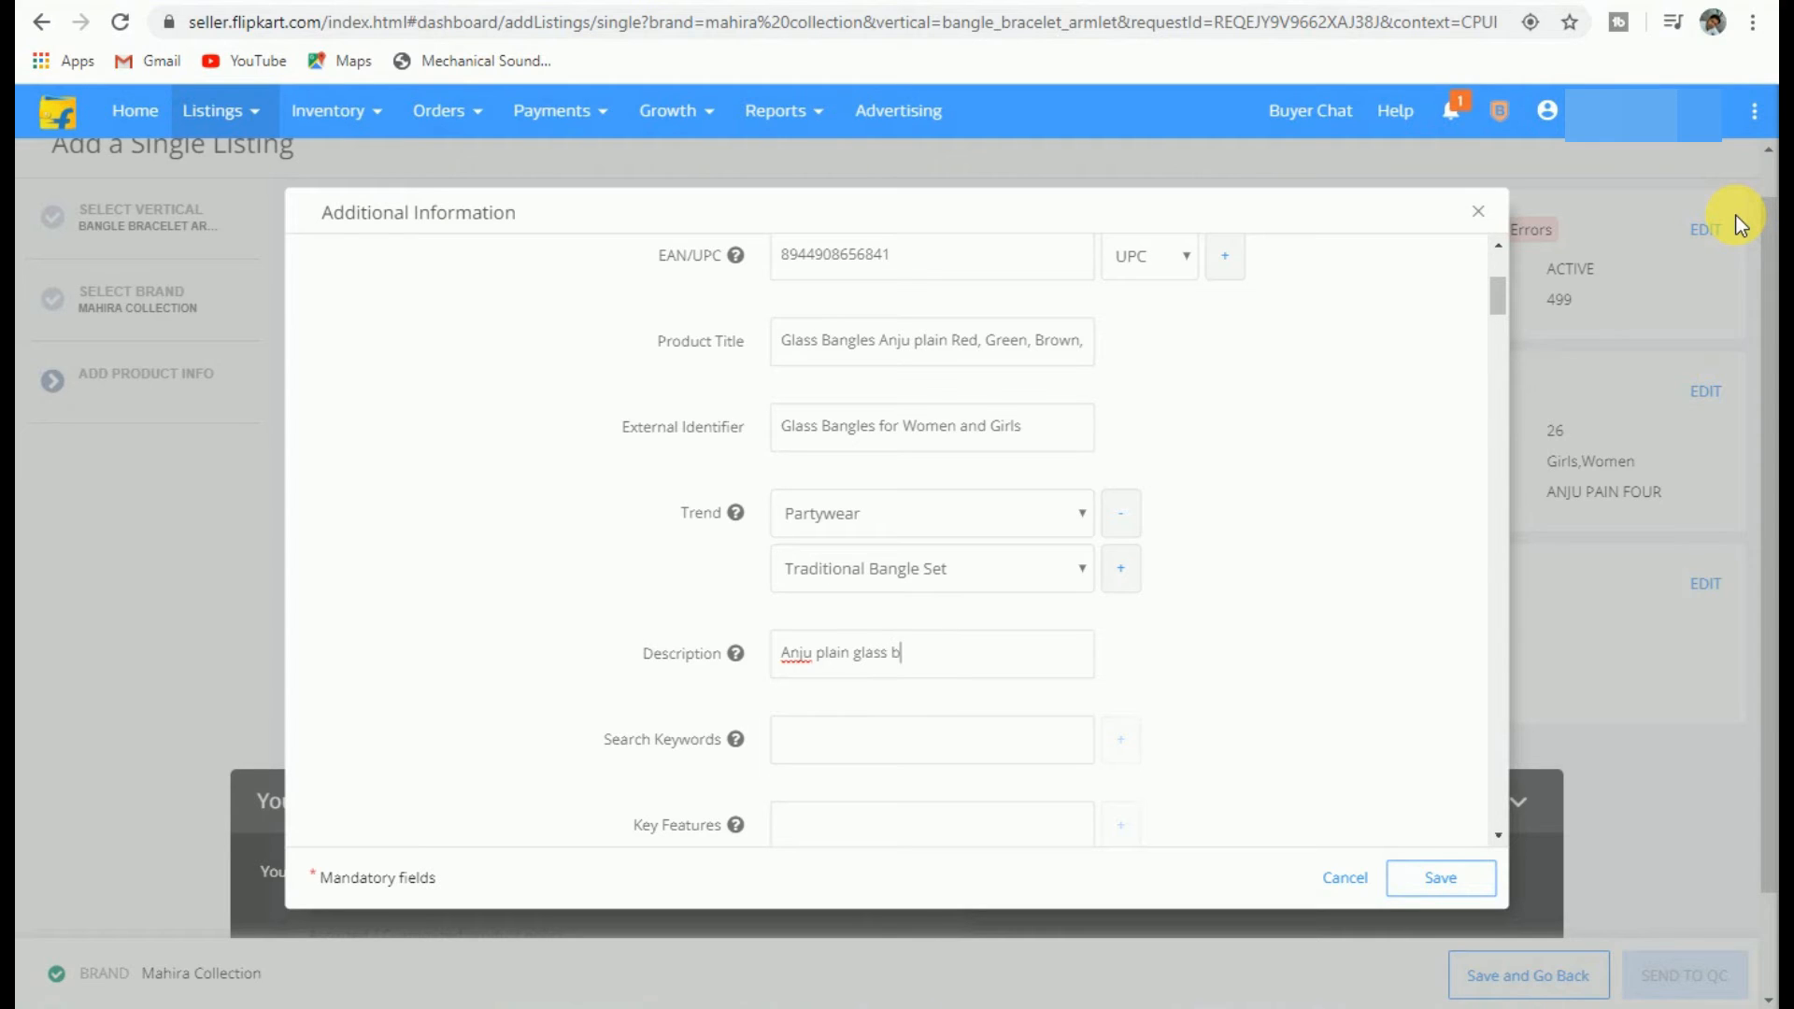
{"action": "type", "text": "angles pack of 120 vibran"}
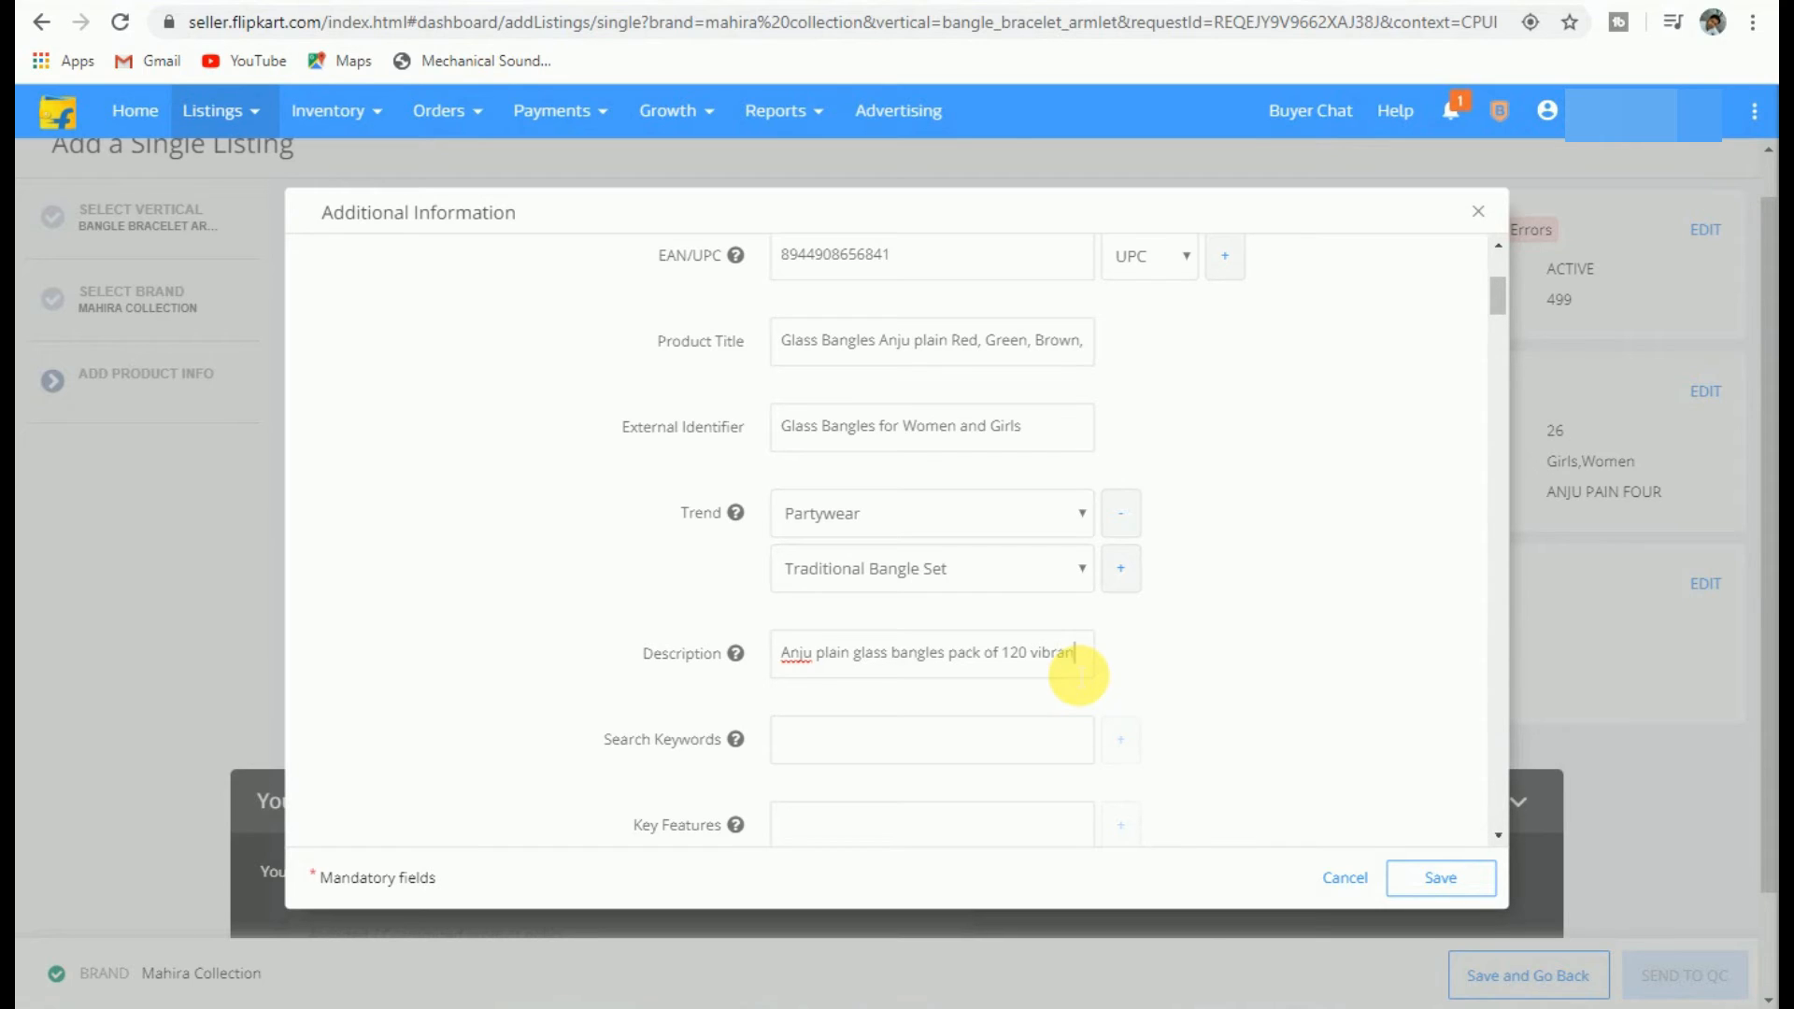
{"action": "type", "text": "t colours "}
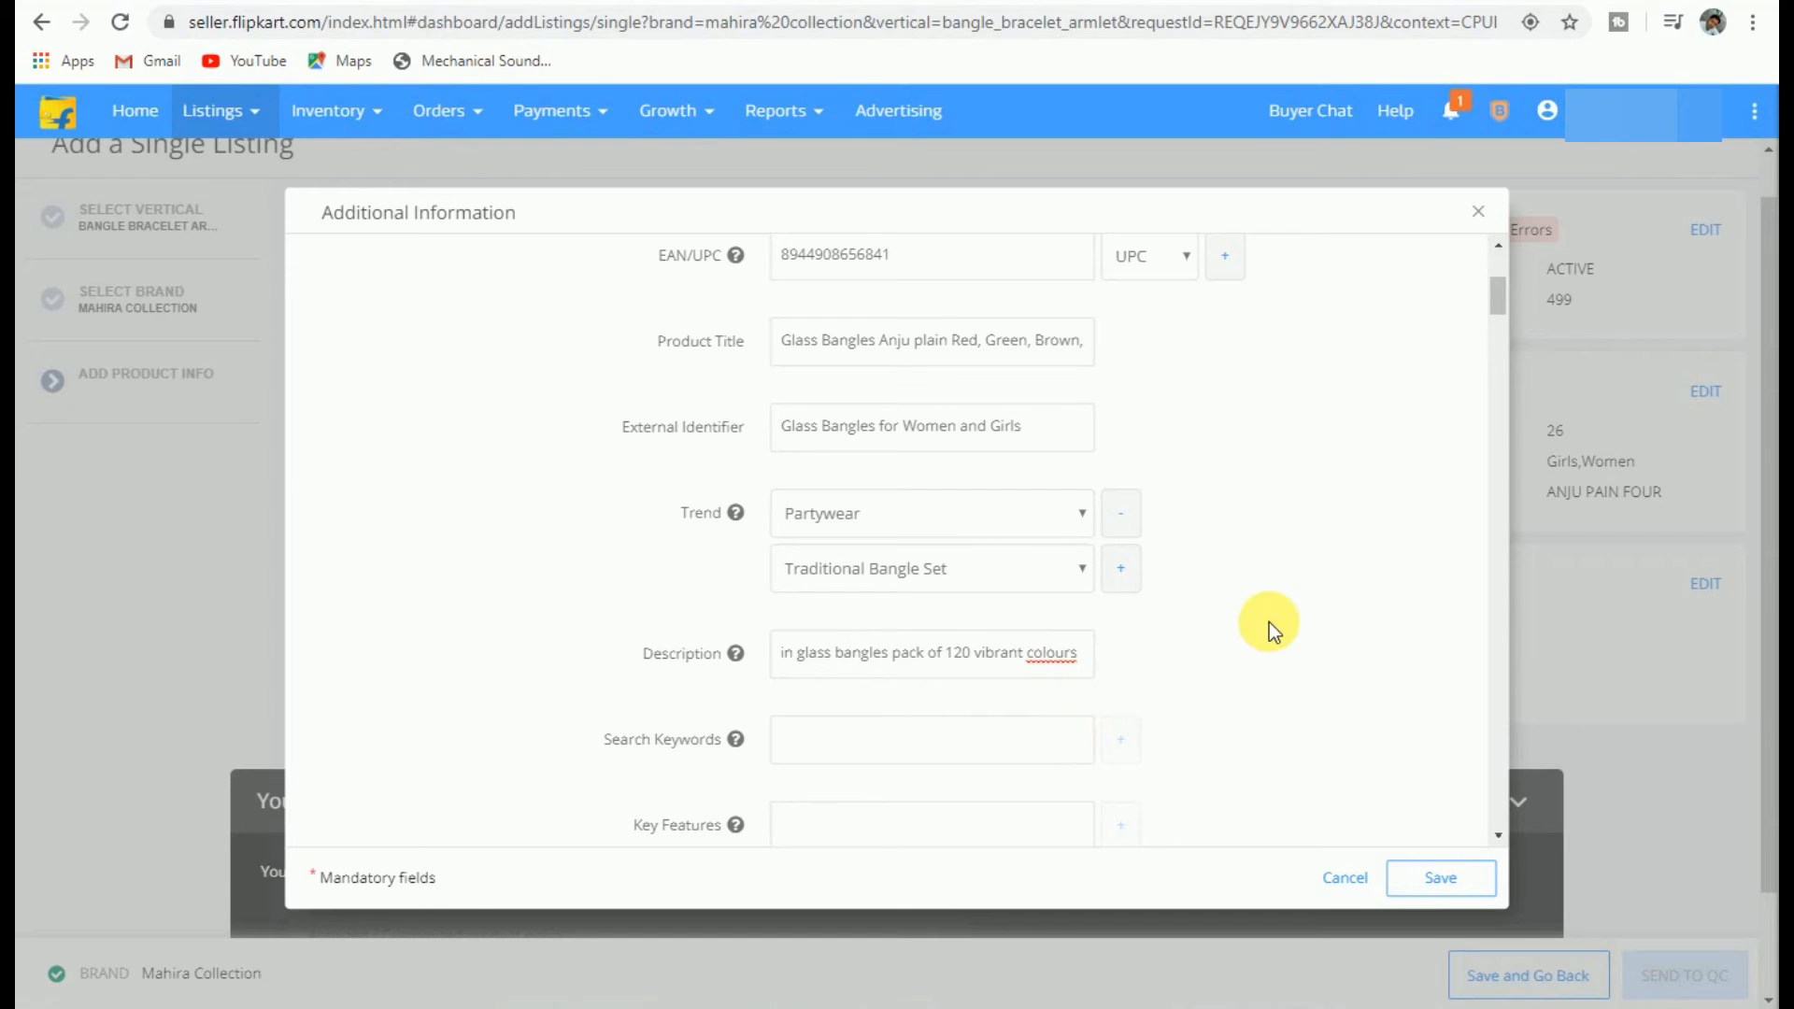
{"action": "type", "text": "Red"}
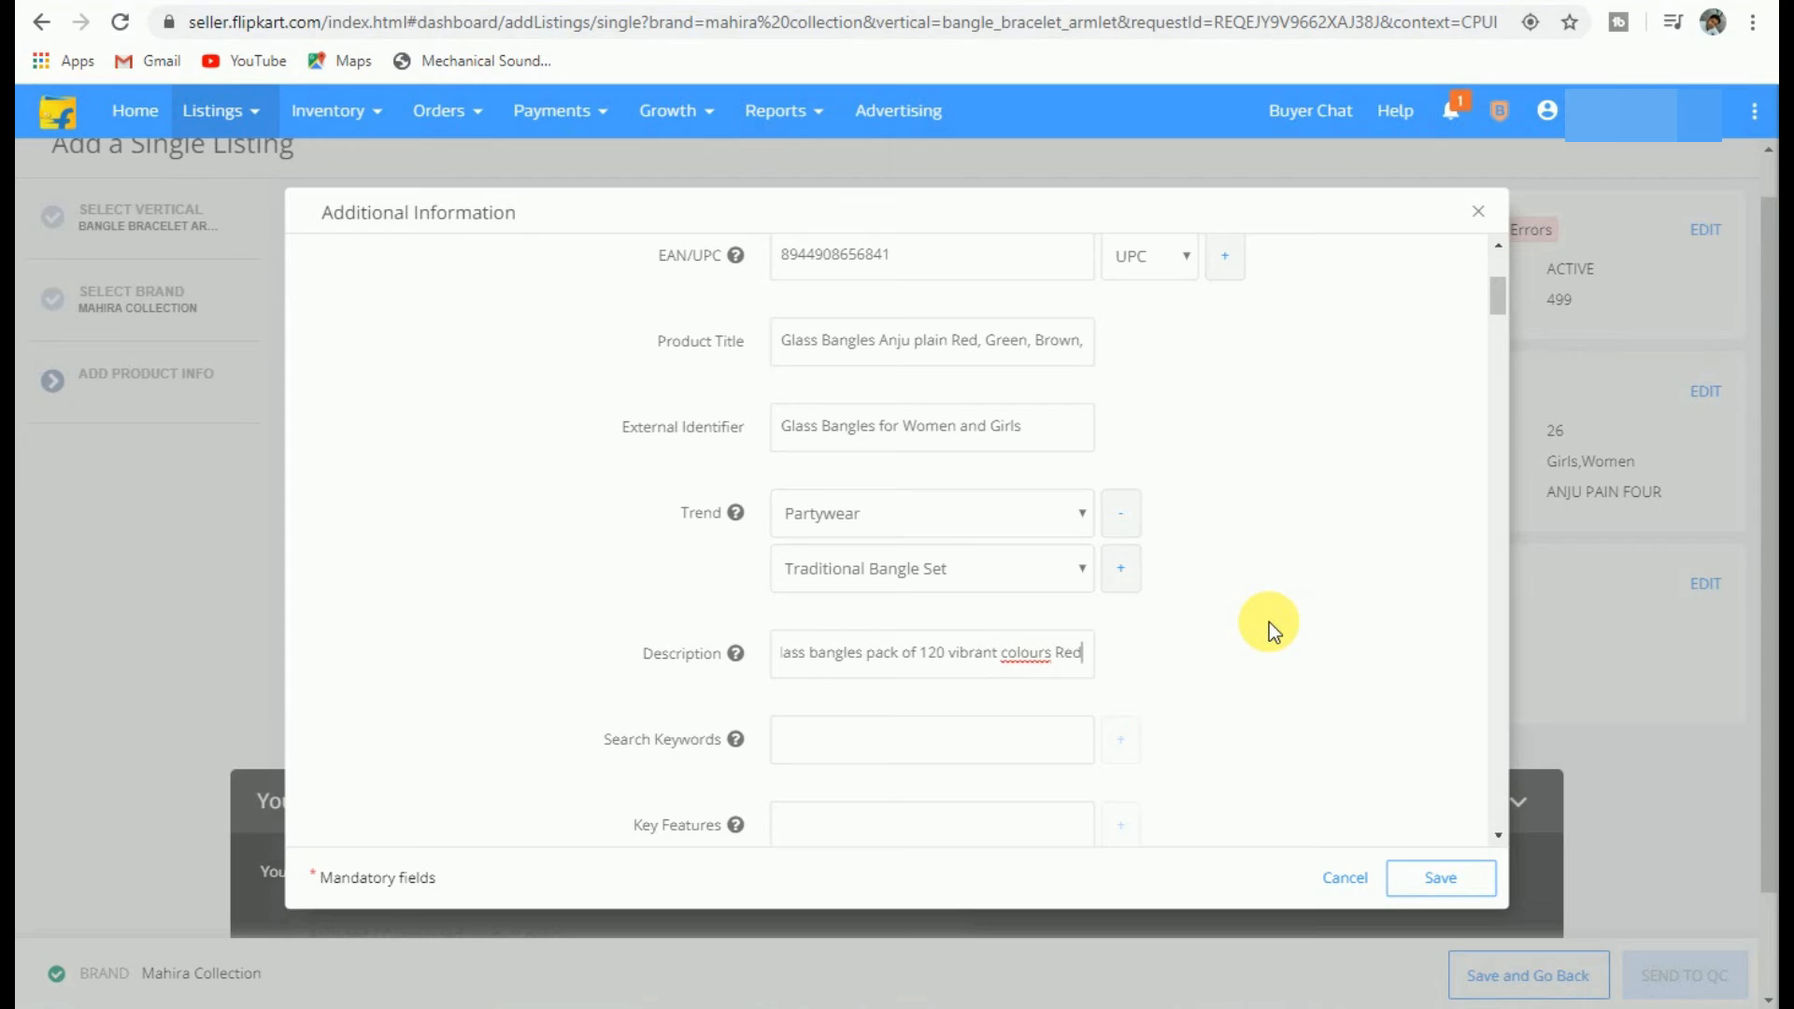
{"action": "type", "text": ", "}
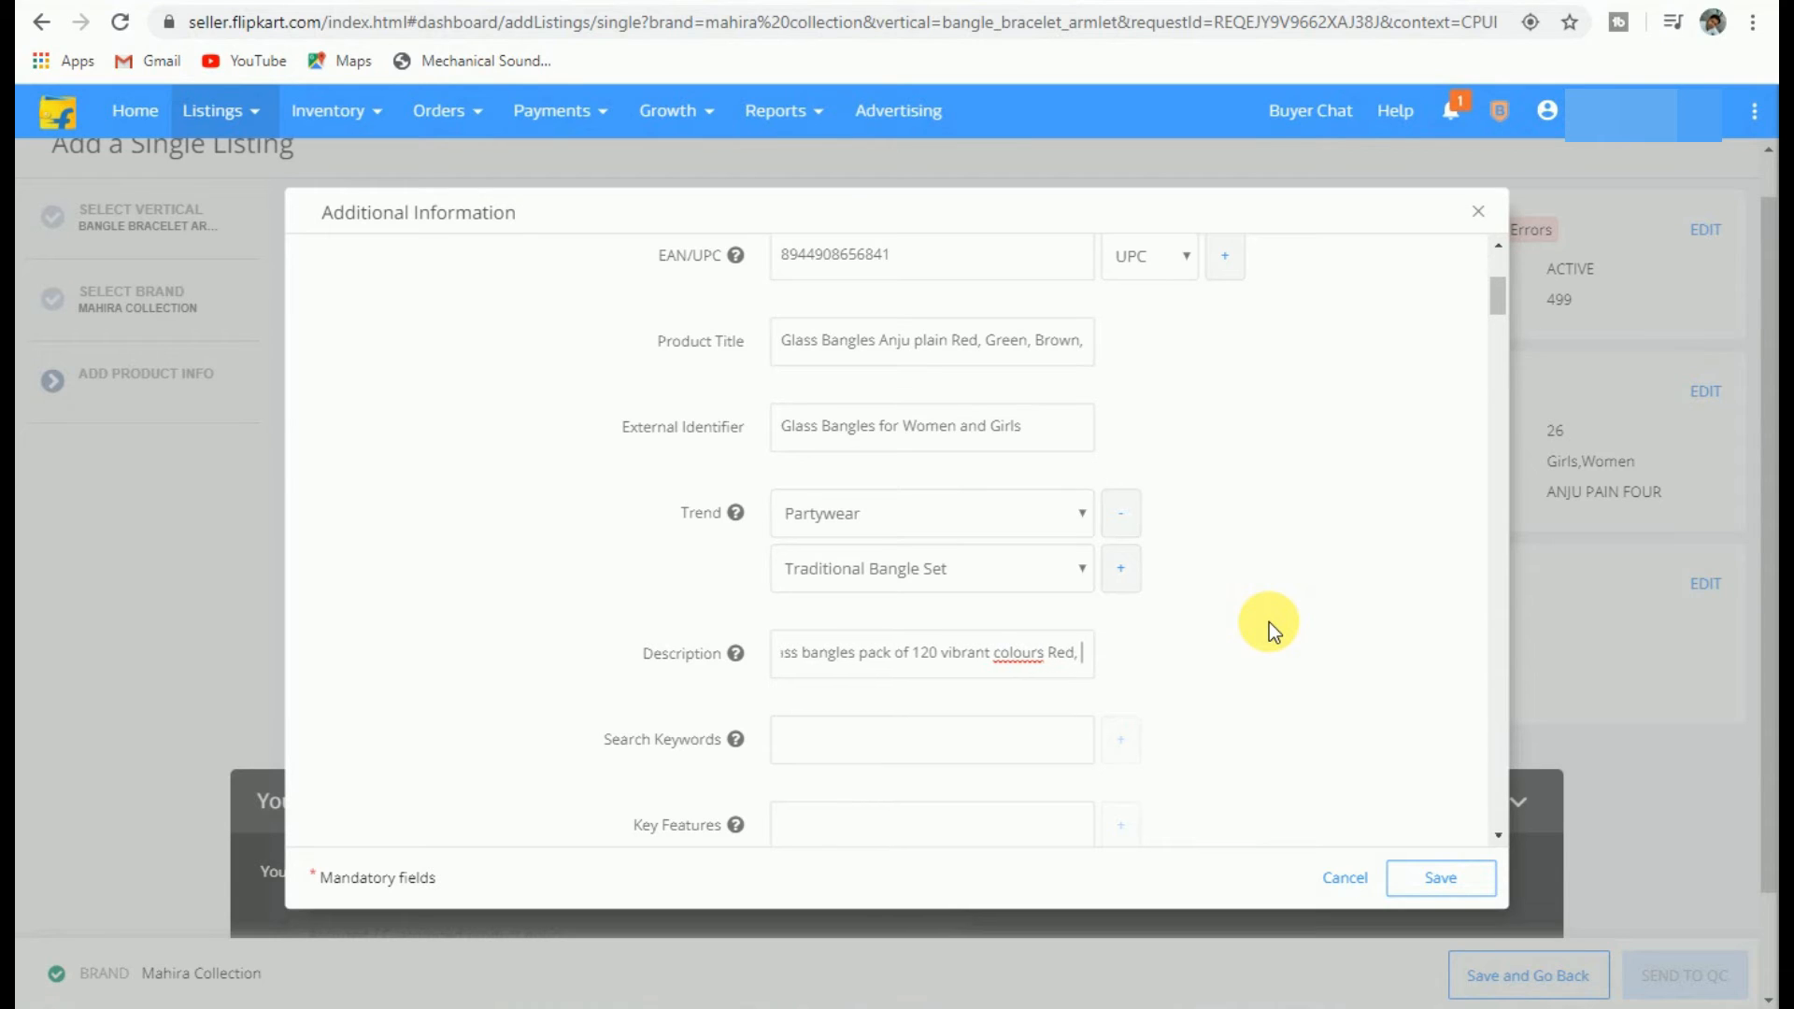
{"action": "type", "text": "Gree"}
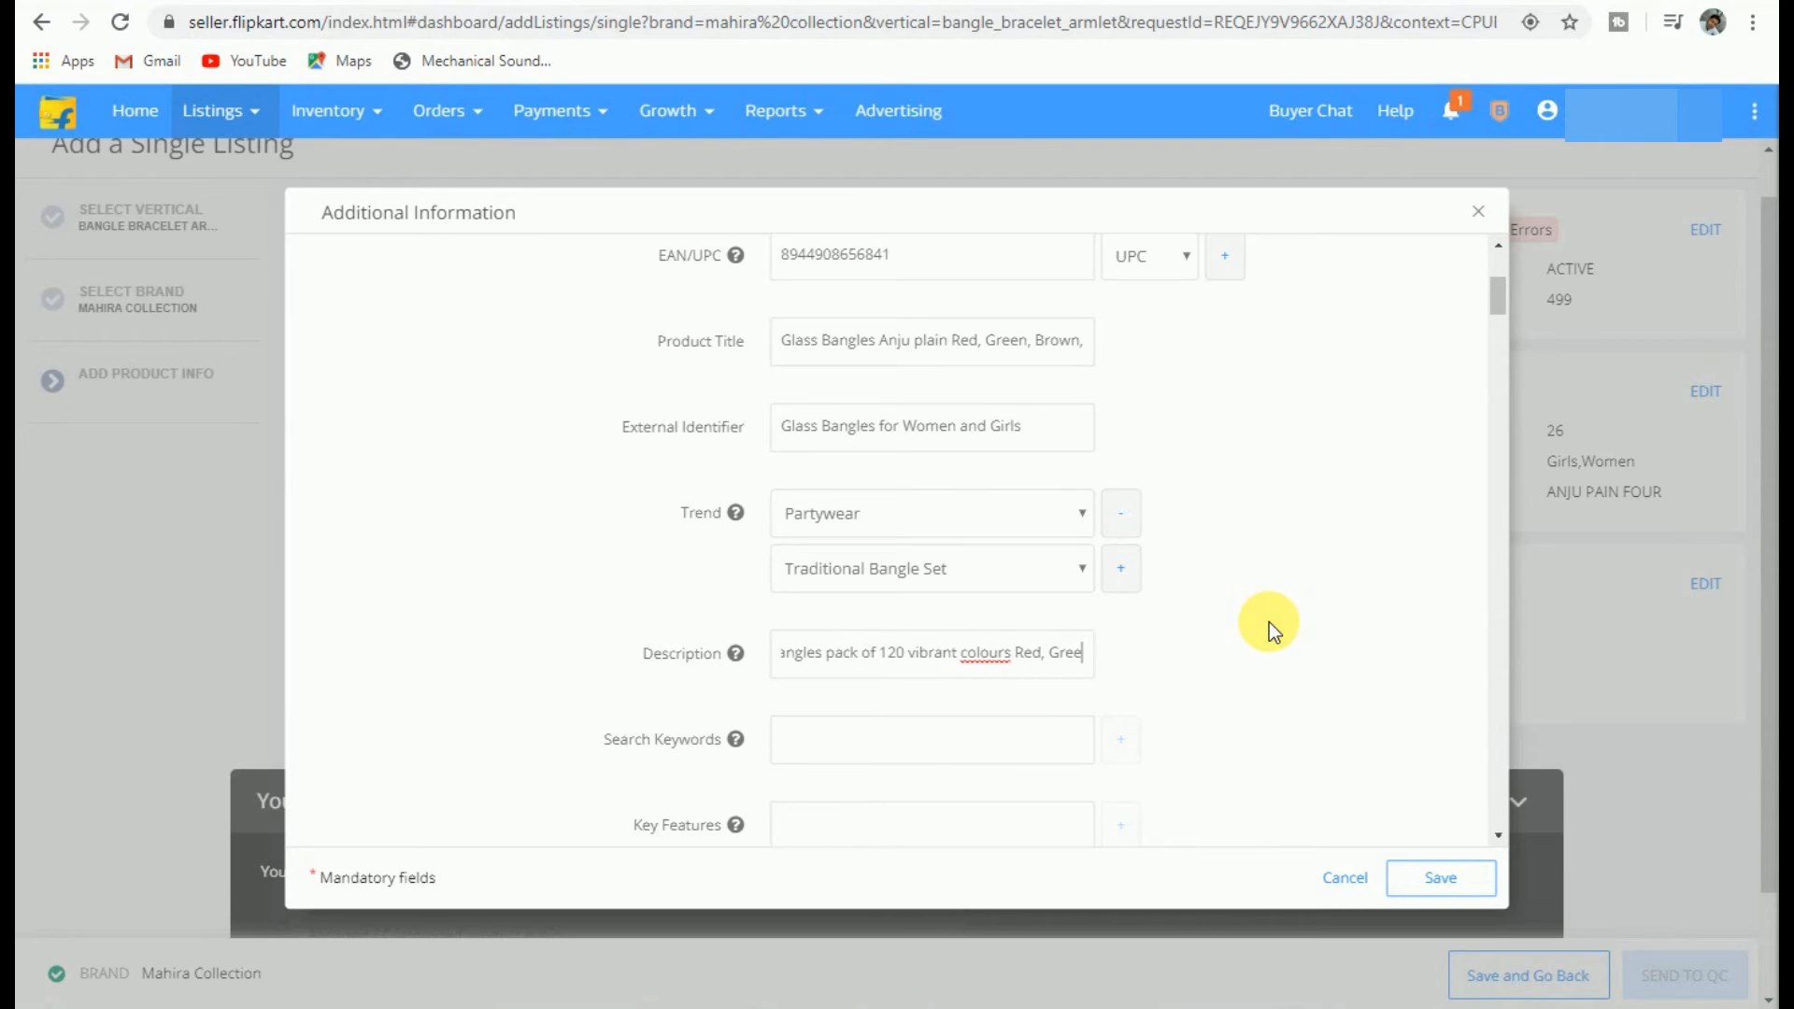
{"action": "type", "text": "n ,"}
{"action": "type", "text": "Me"}
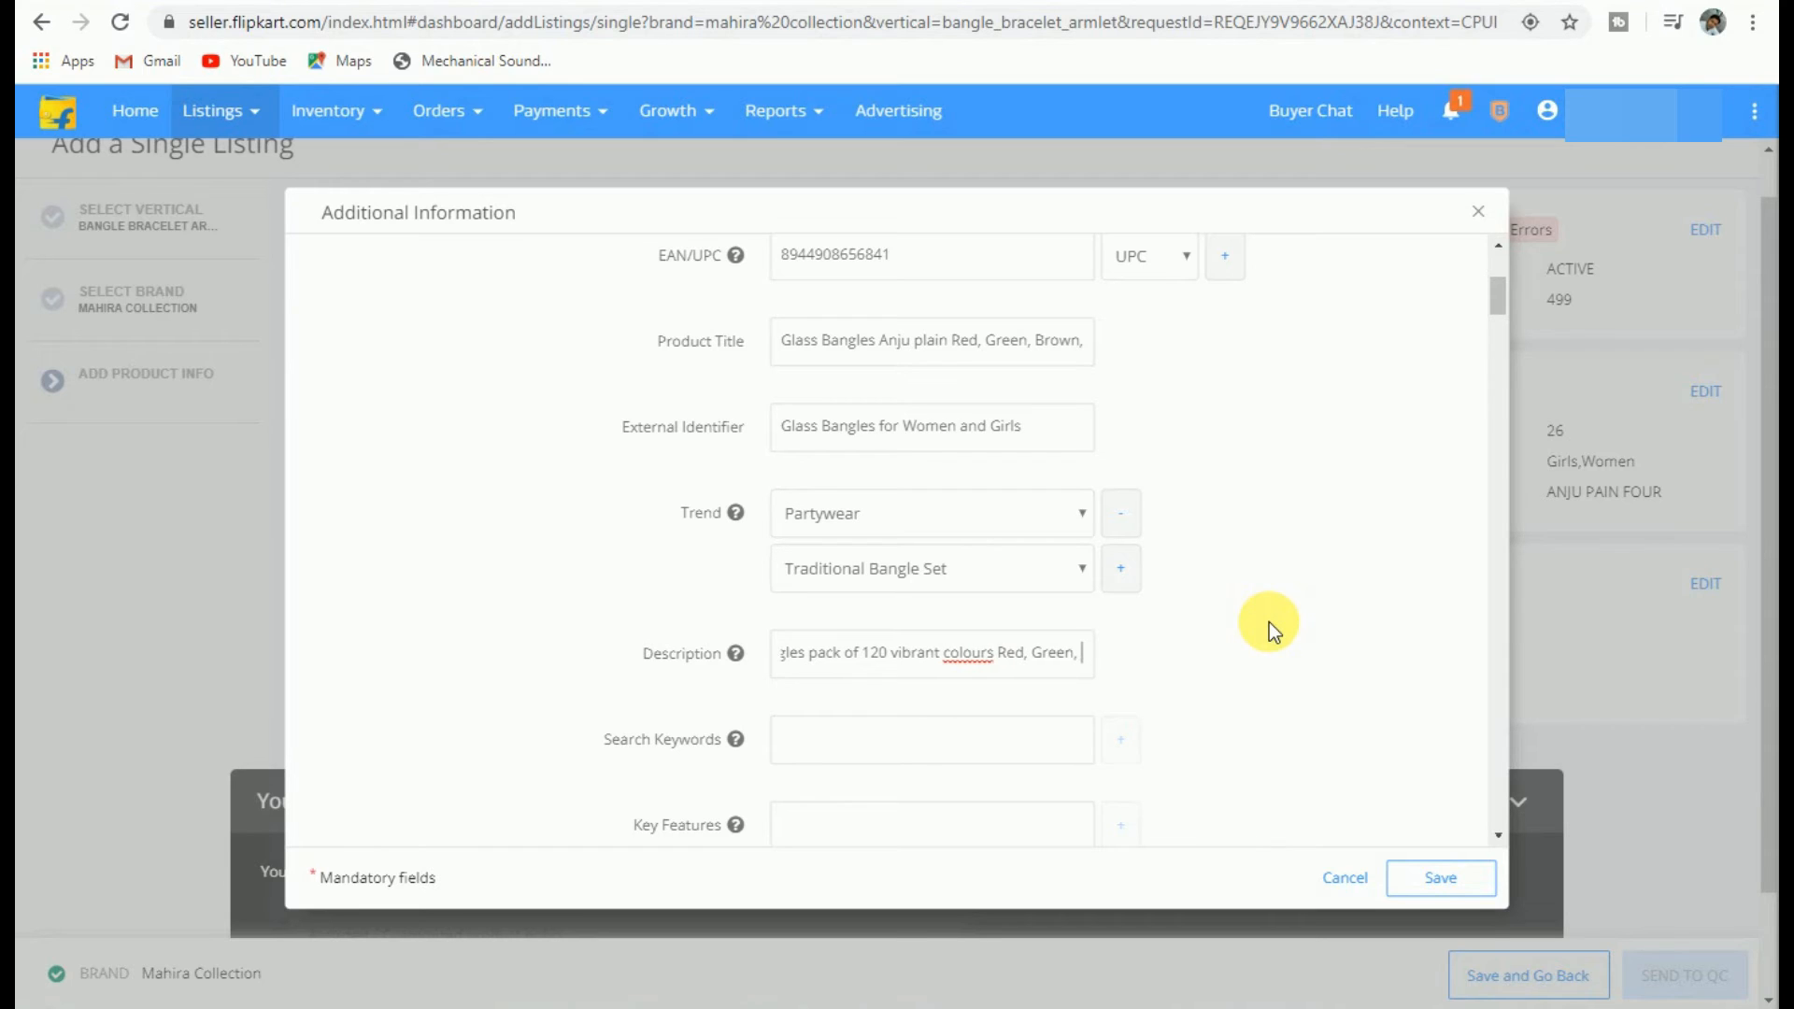
{"action": "type", "text": "hroon "}
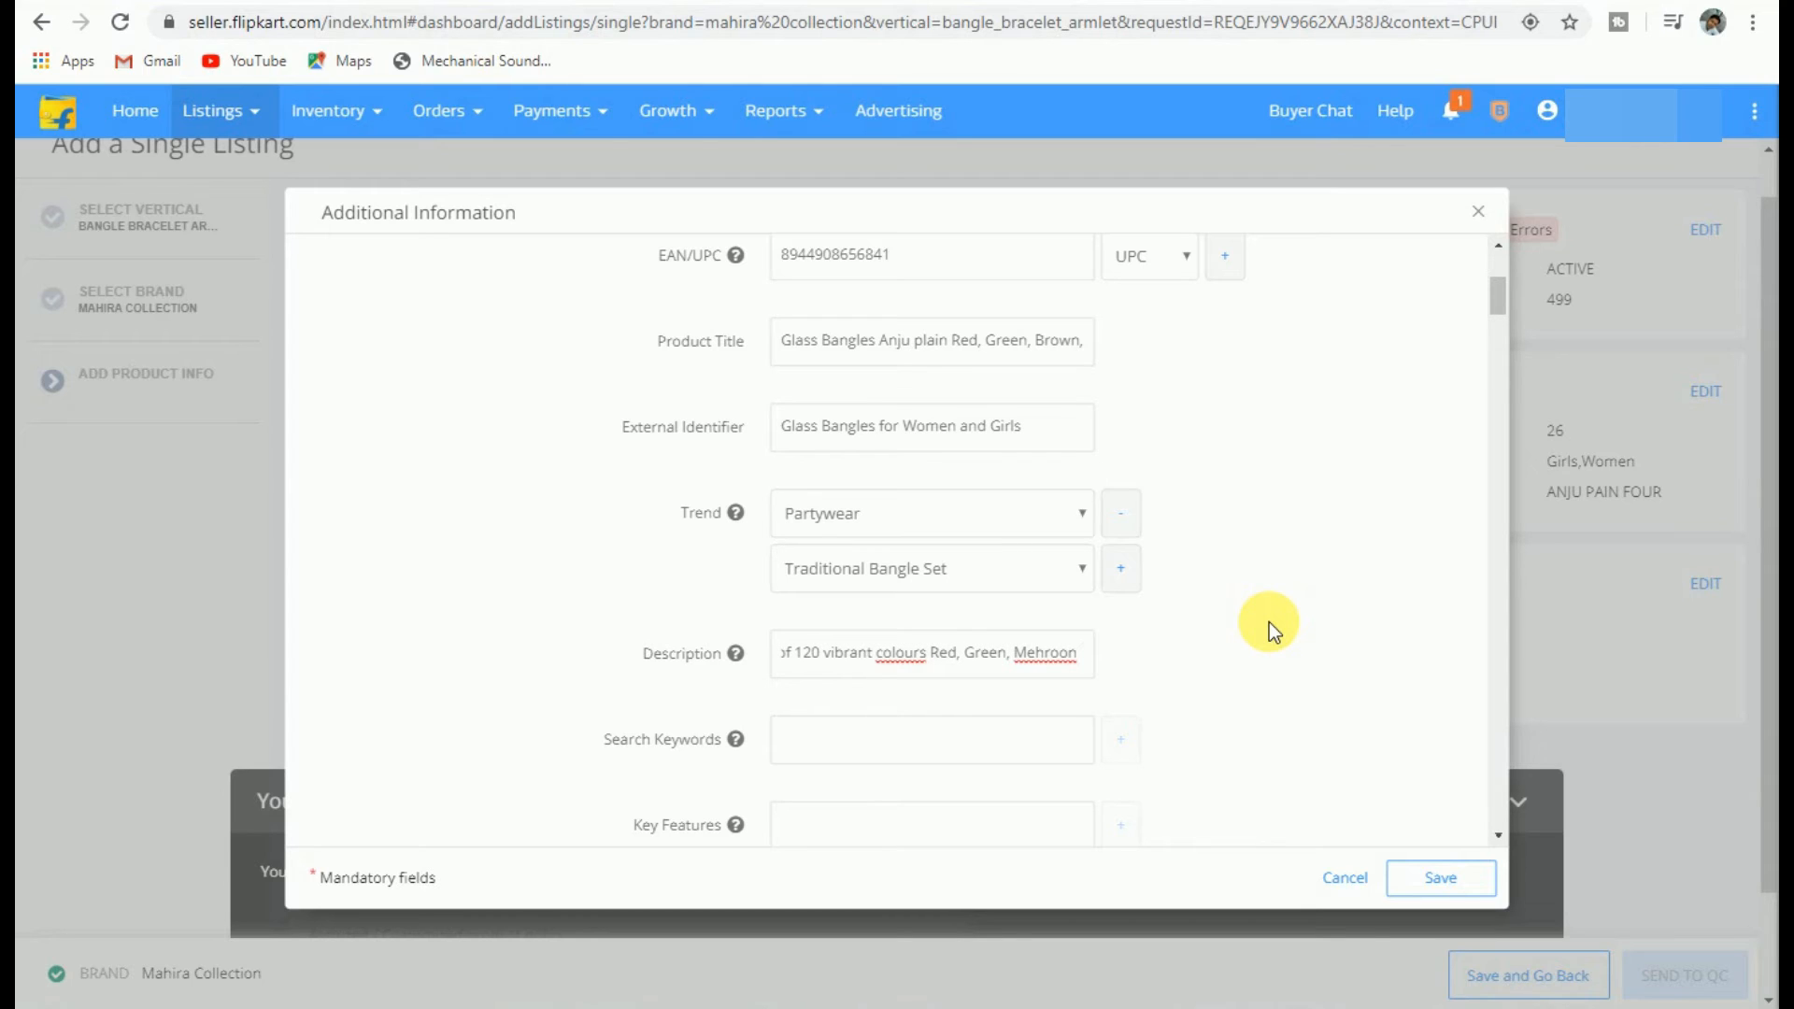
{"action": "type", "text": "& yellow for"}
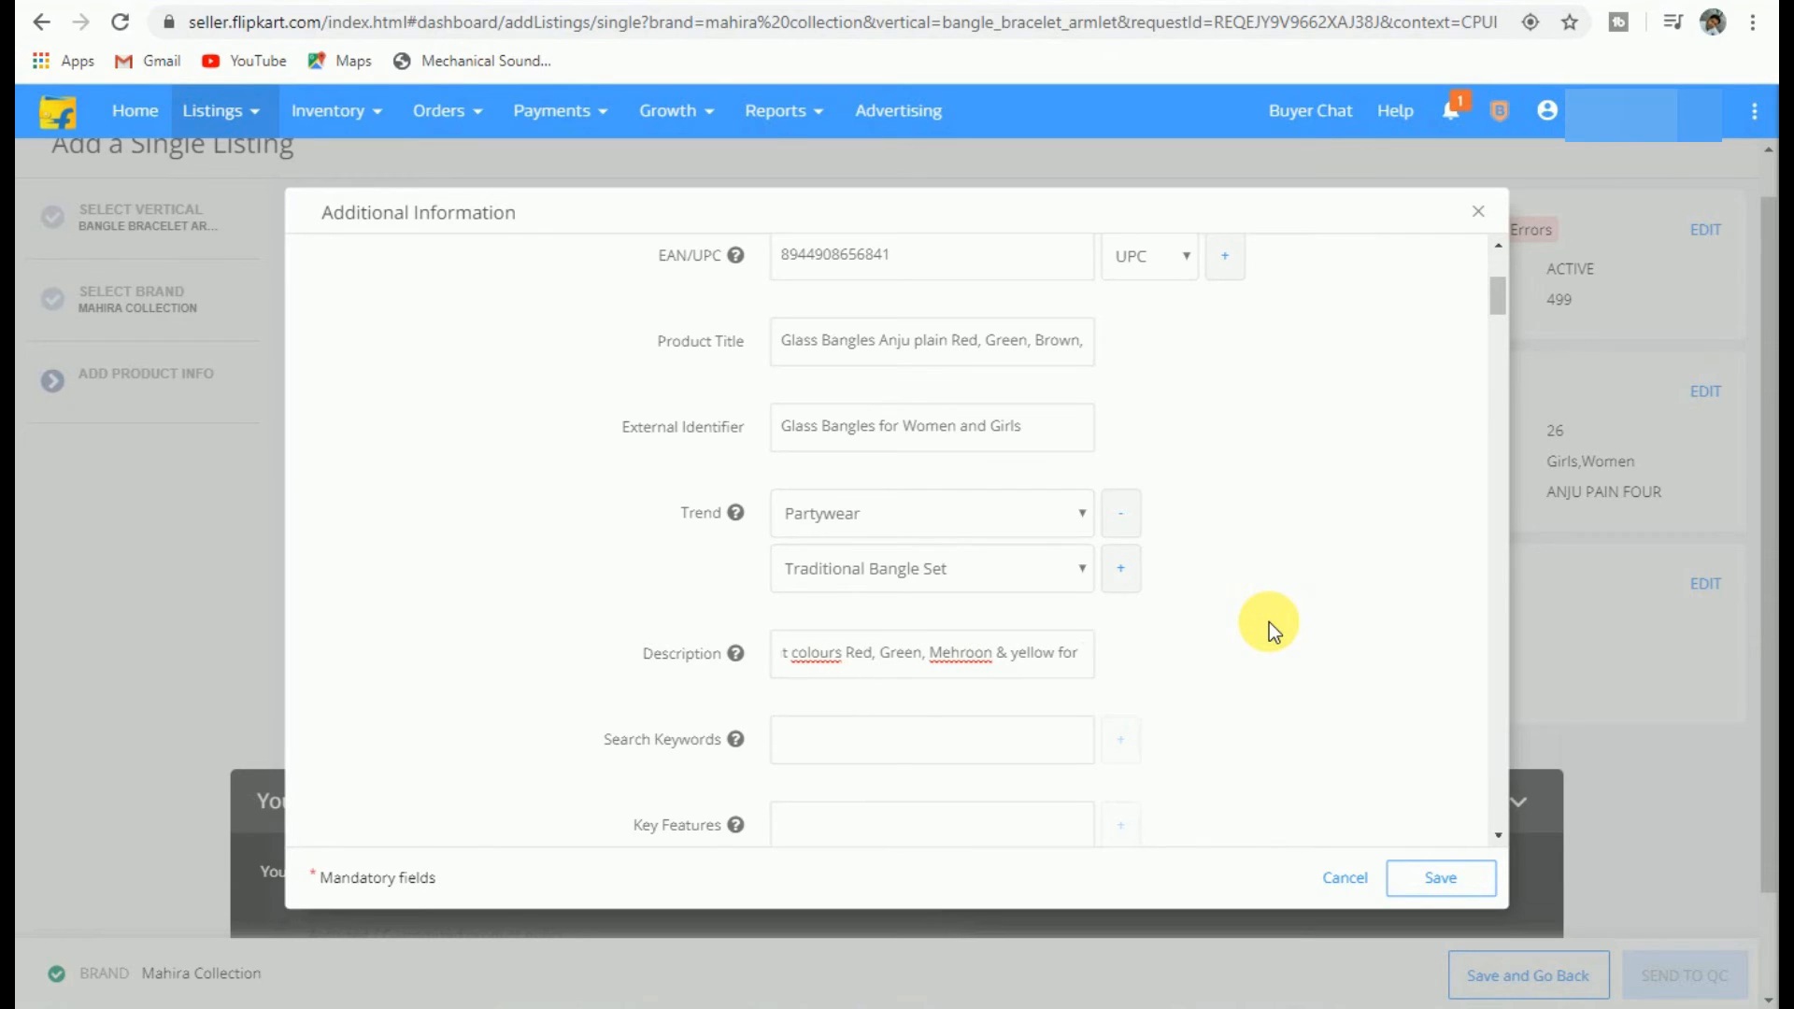
{"action": "type", "text": " W"}
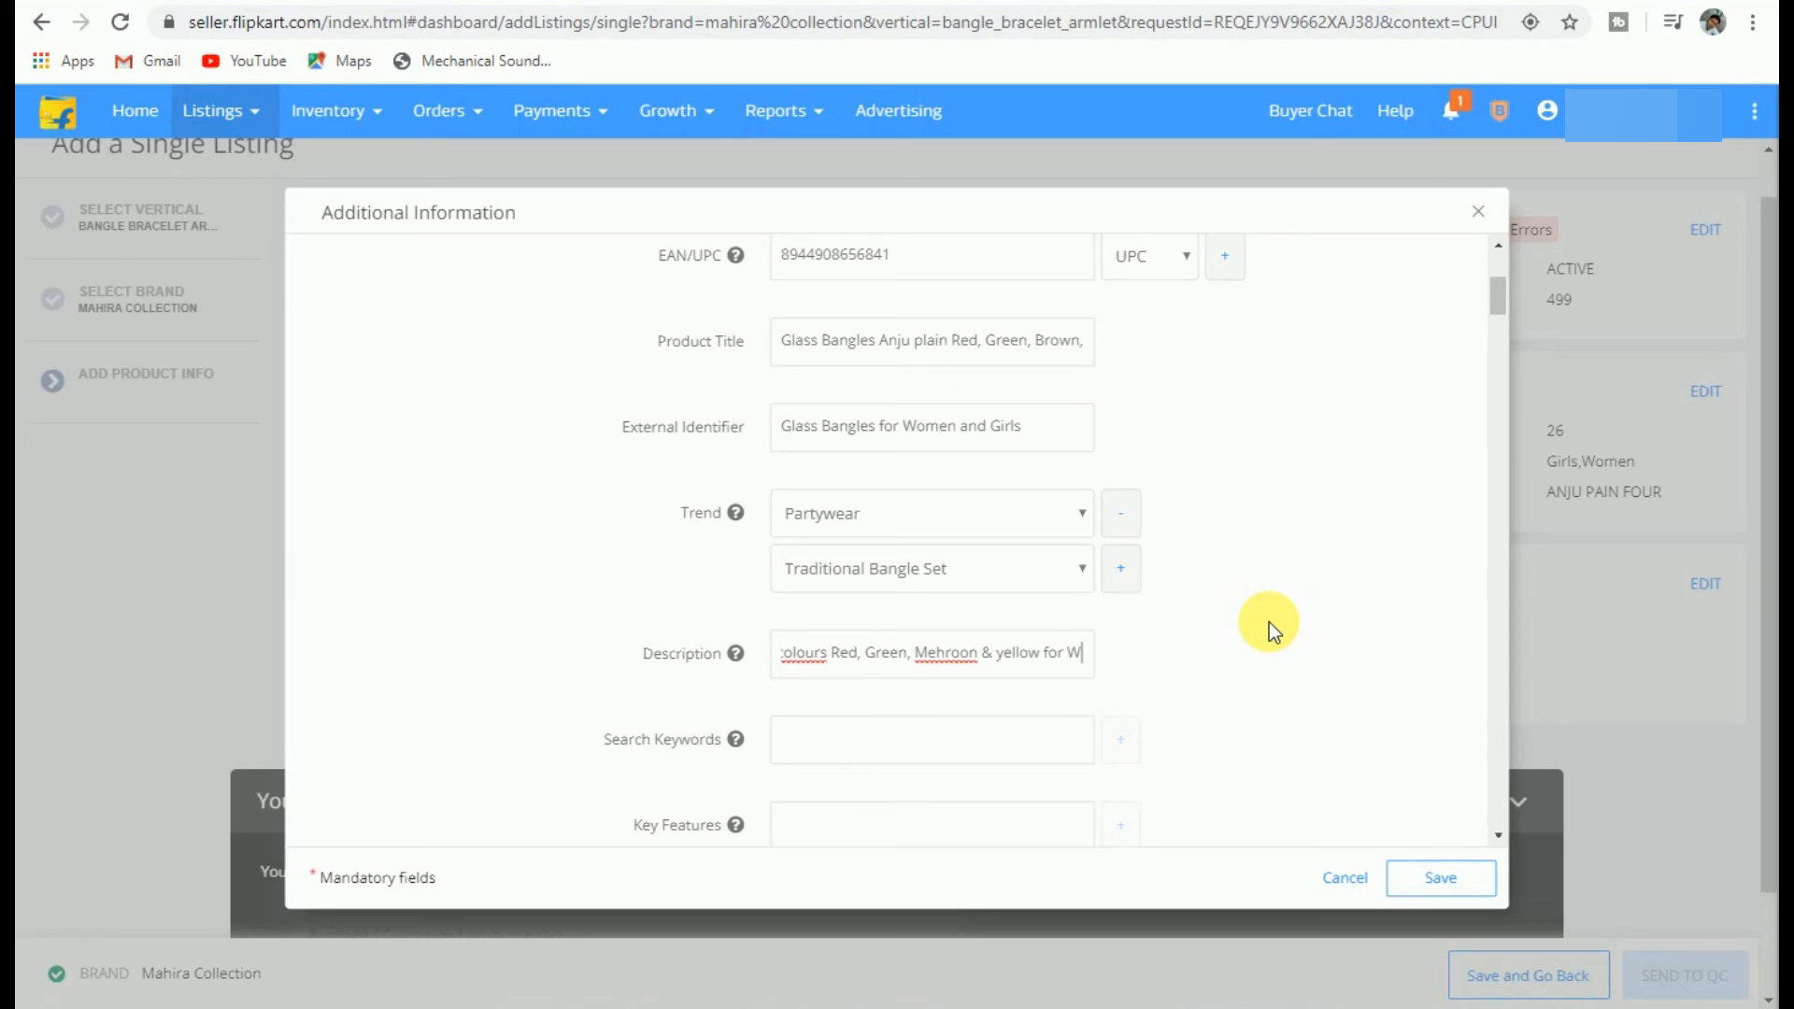
{"action": "type", "text": "omen A"}
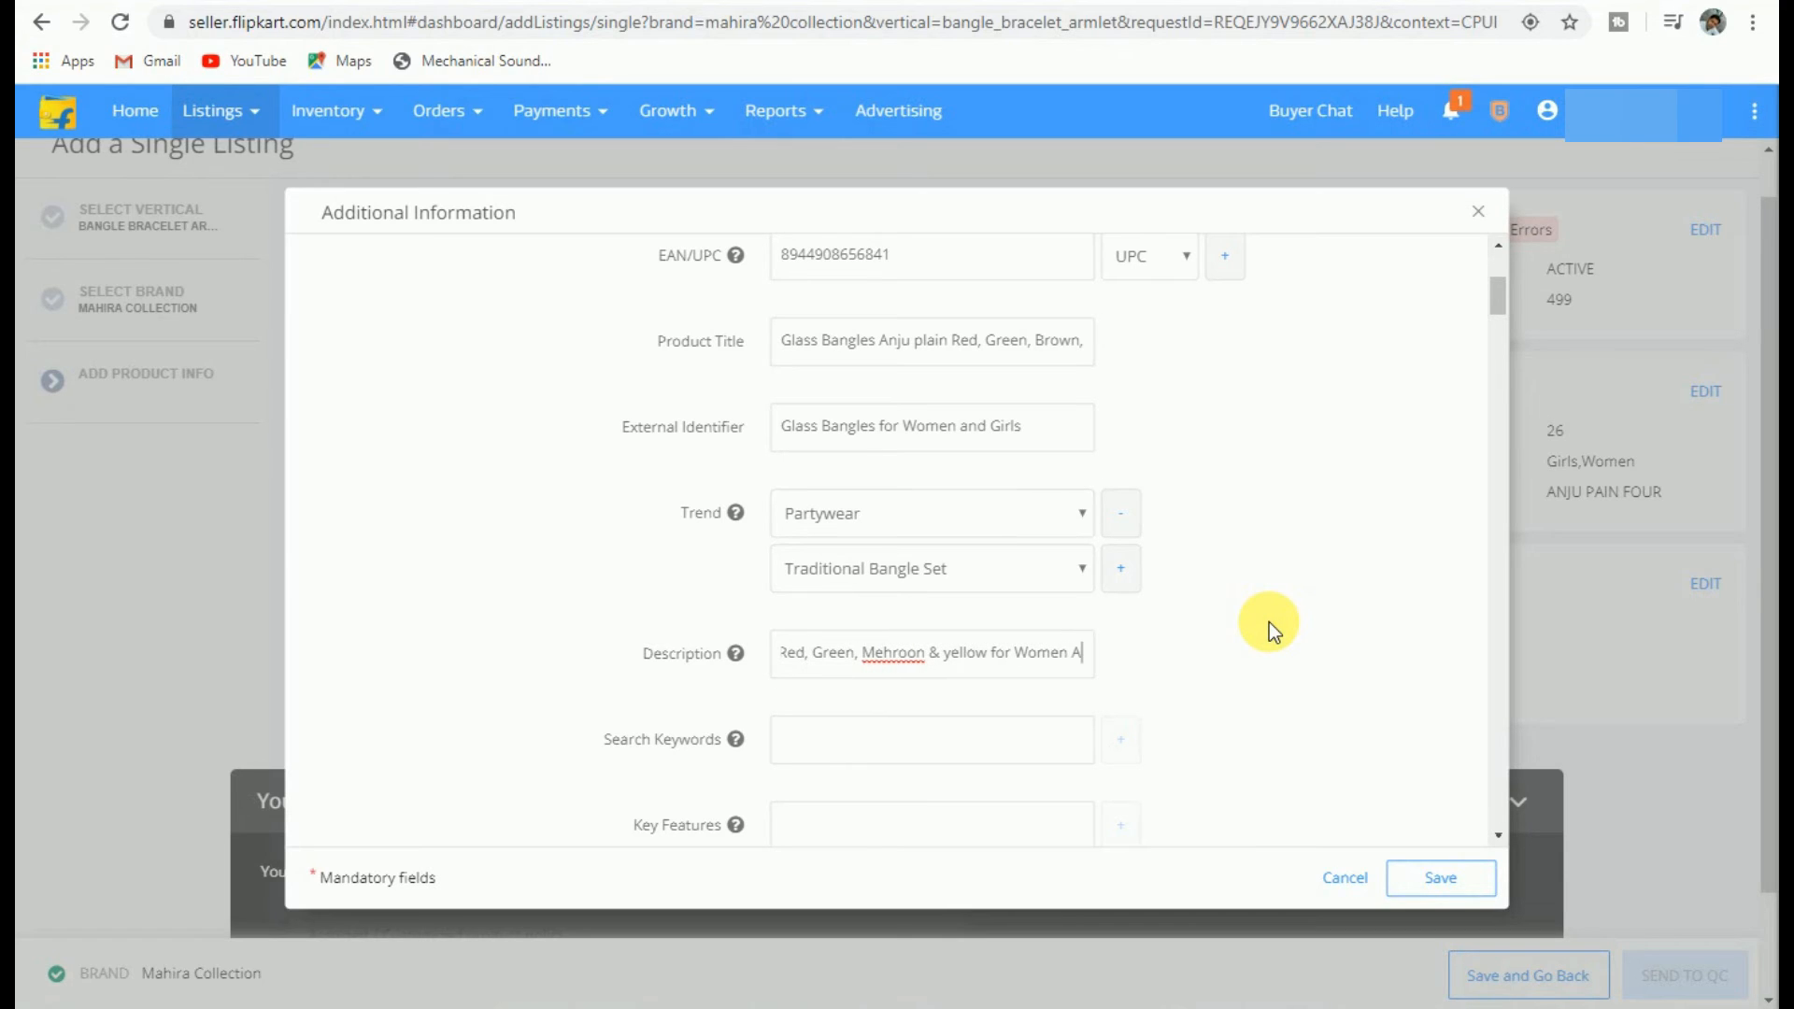
{"action": "type", "text": "nd "}
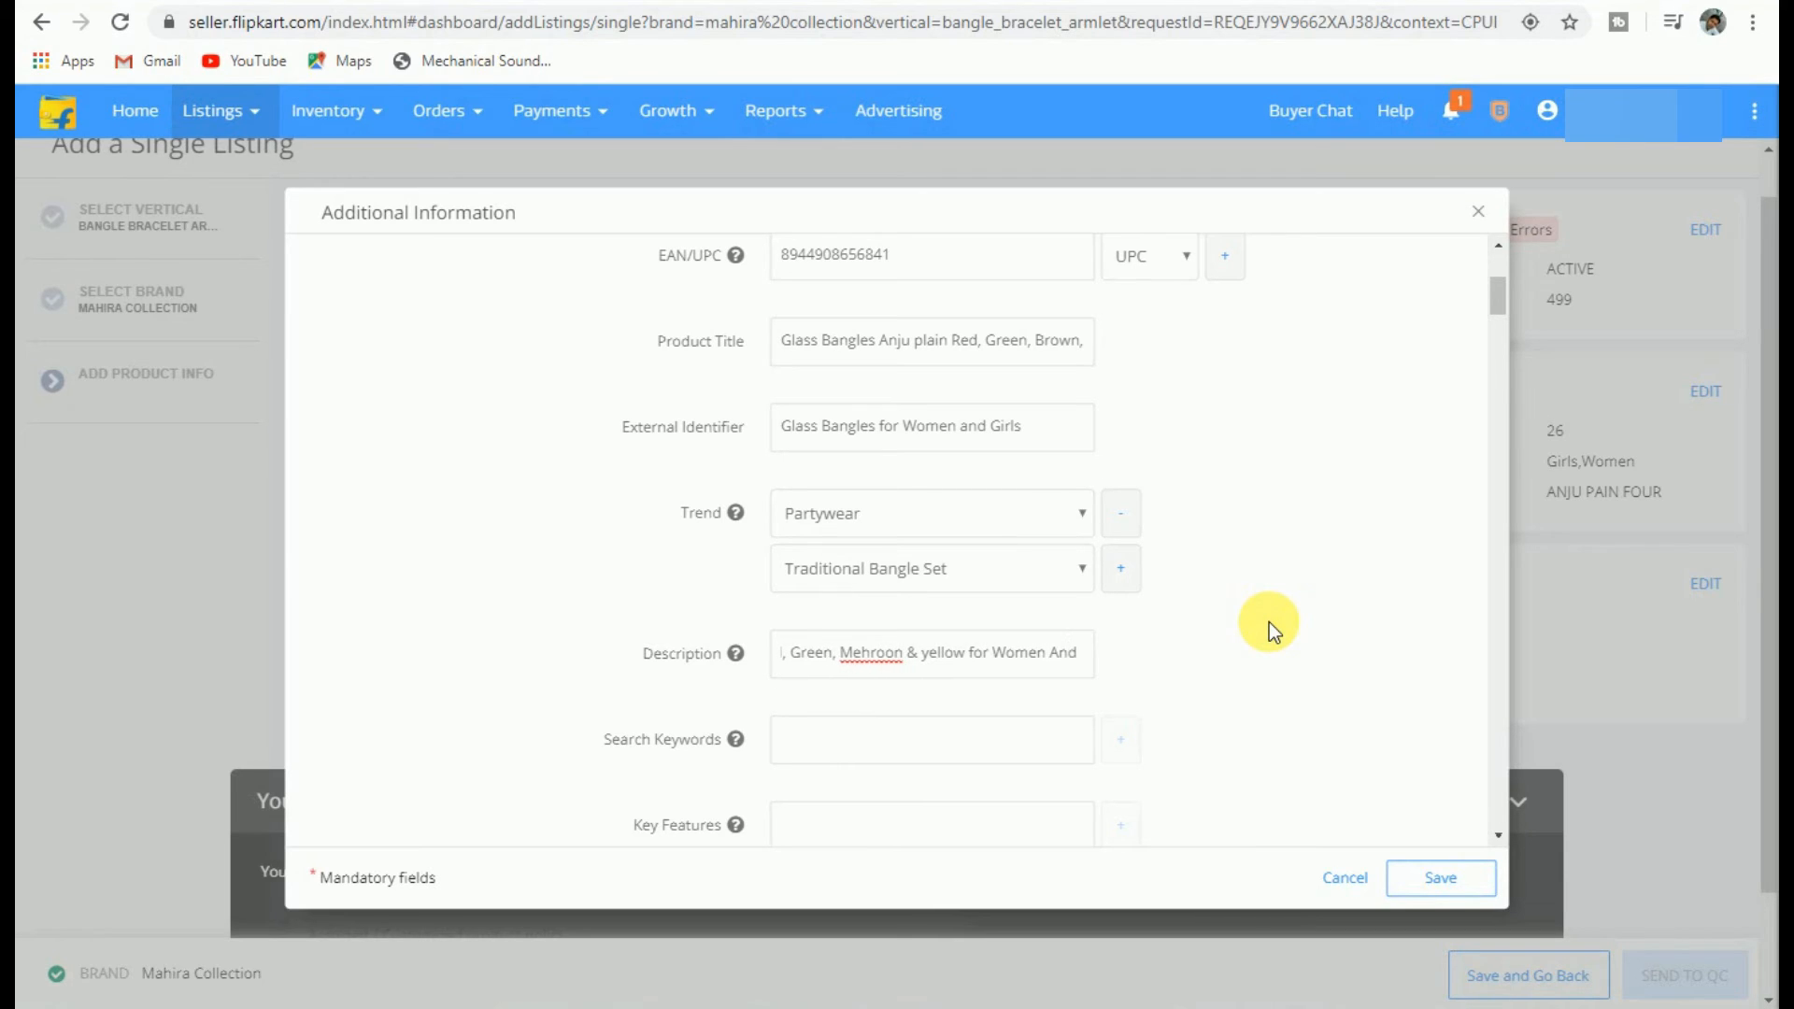
{"action": "type", "text": "Gir"}
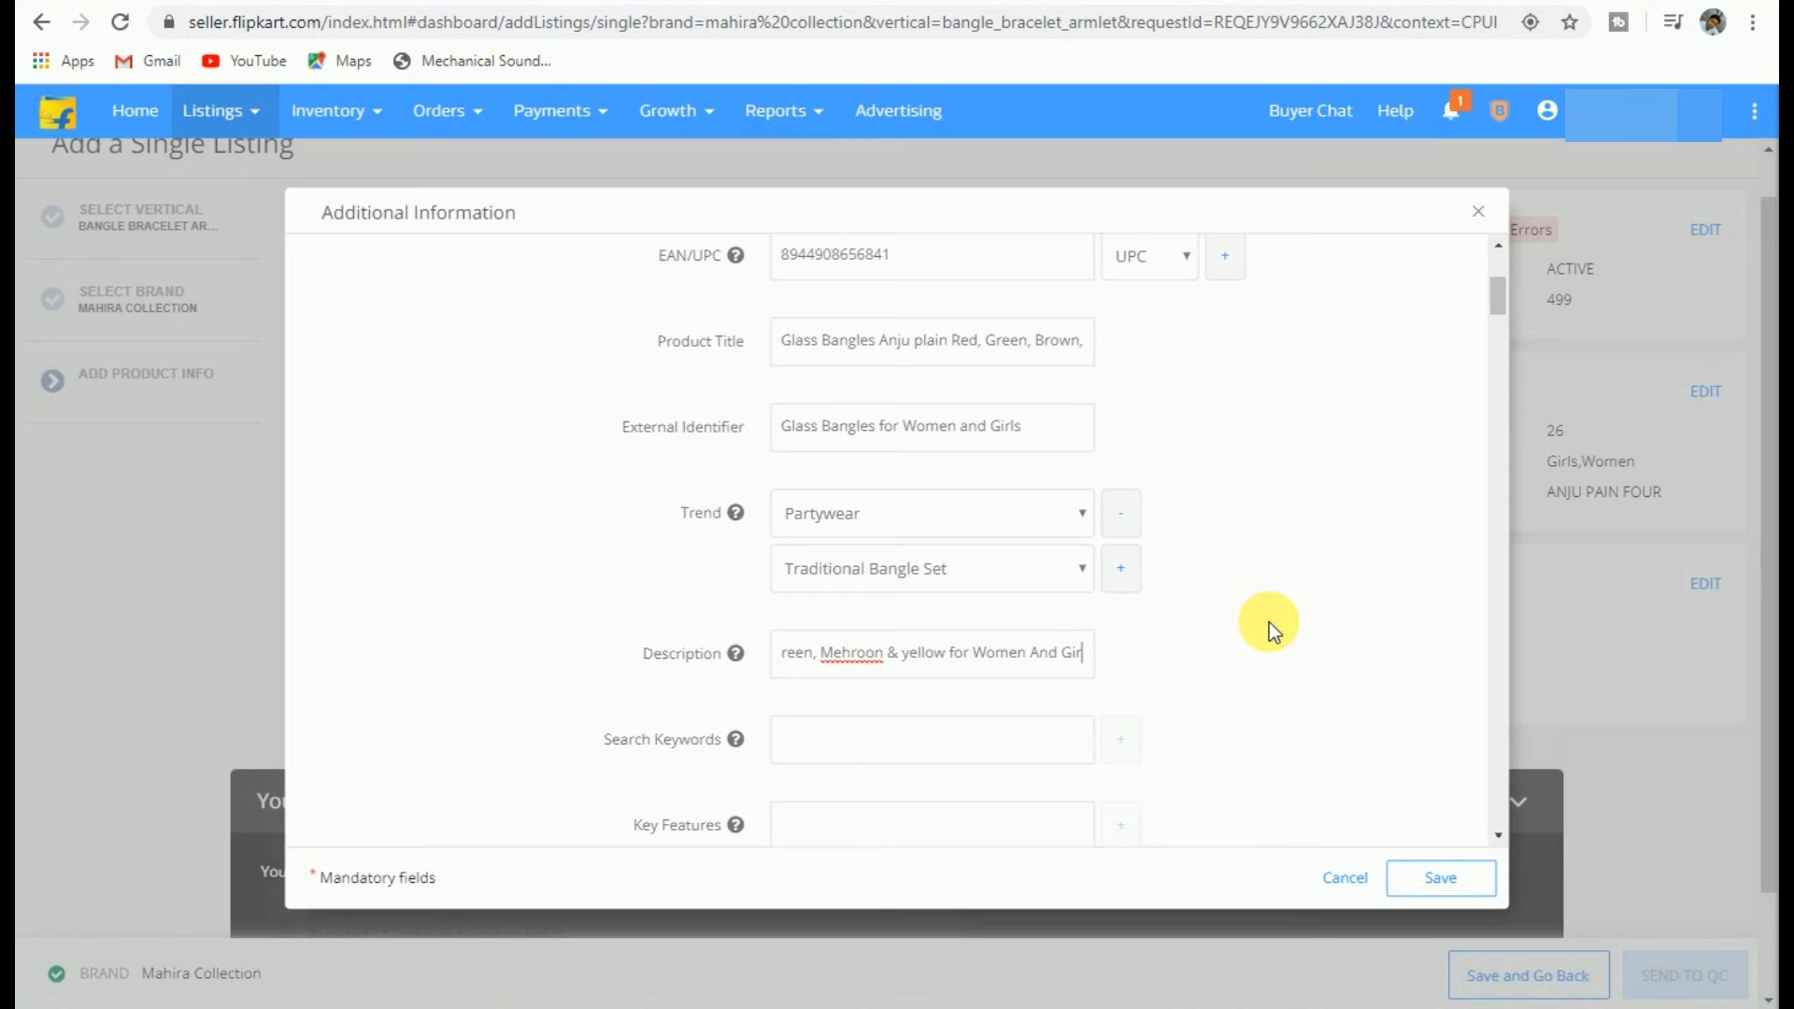
{"action": "type", "text": "ls for"}
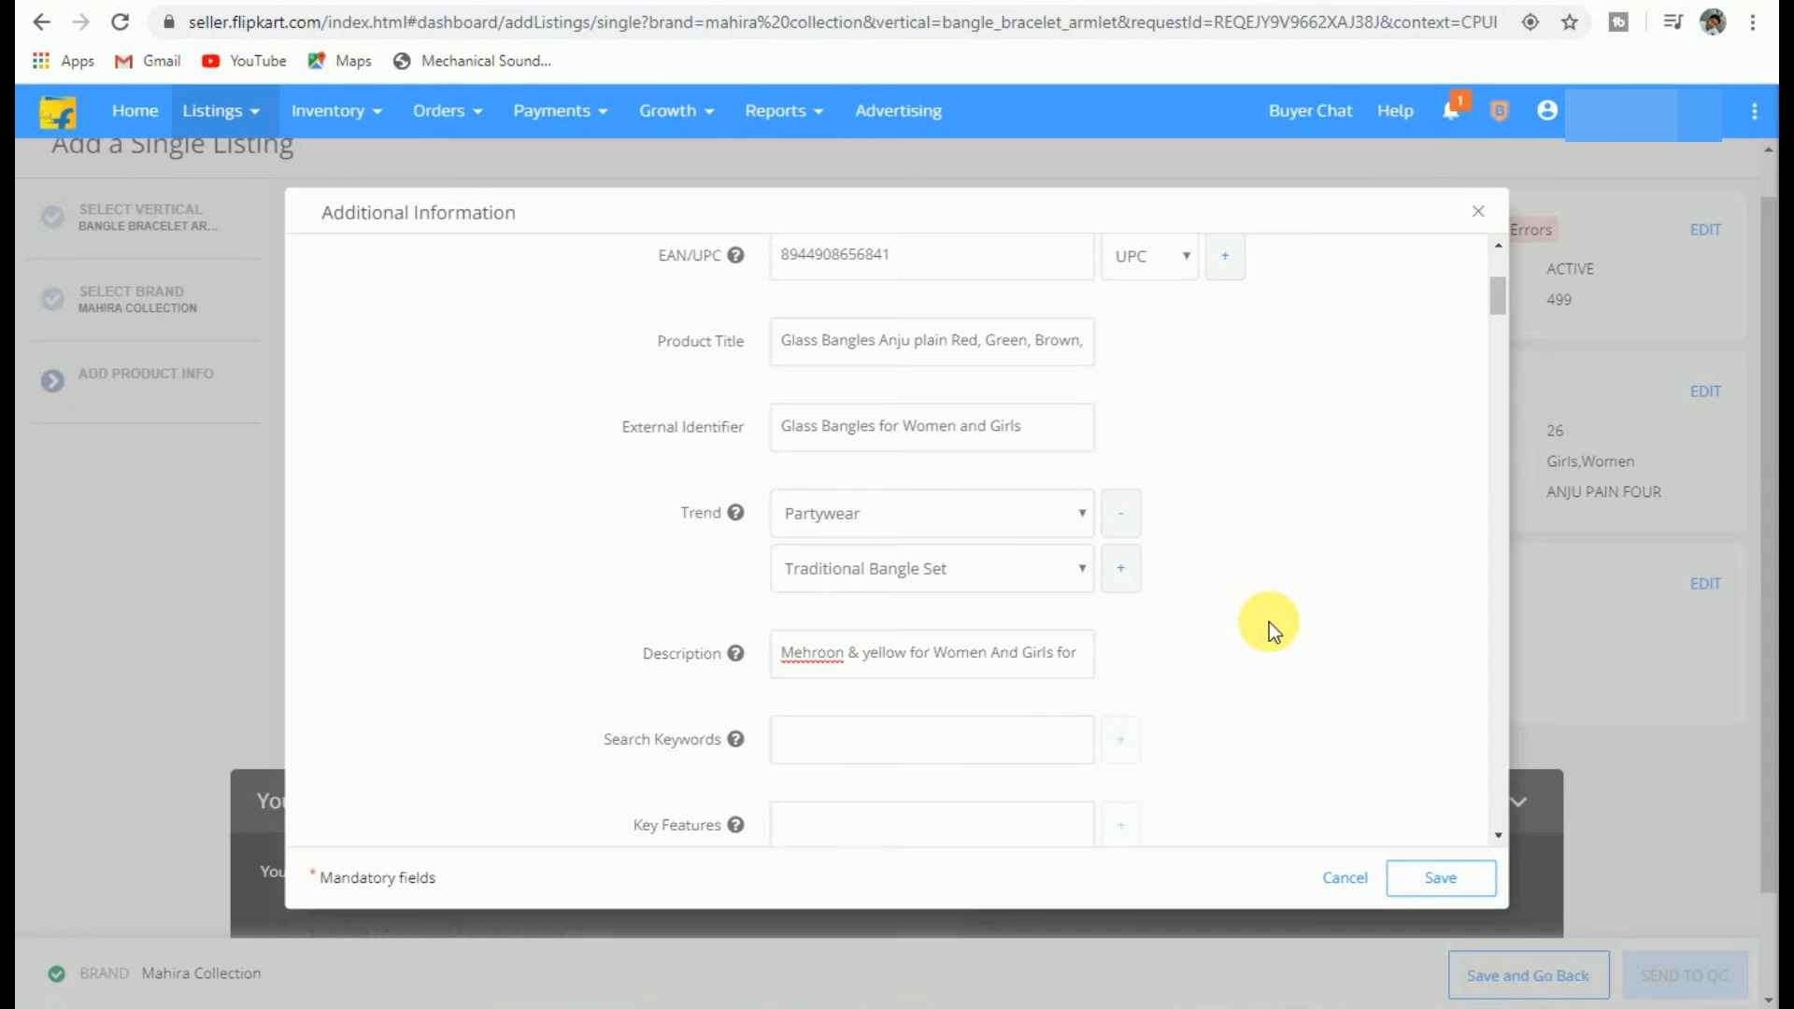
{"action": "type", "text": " any "}
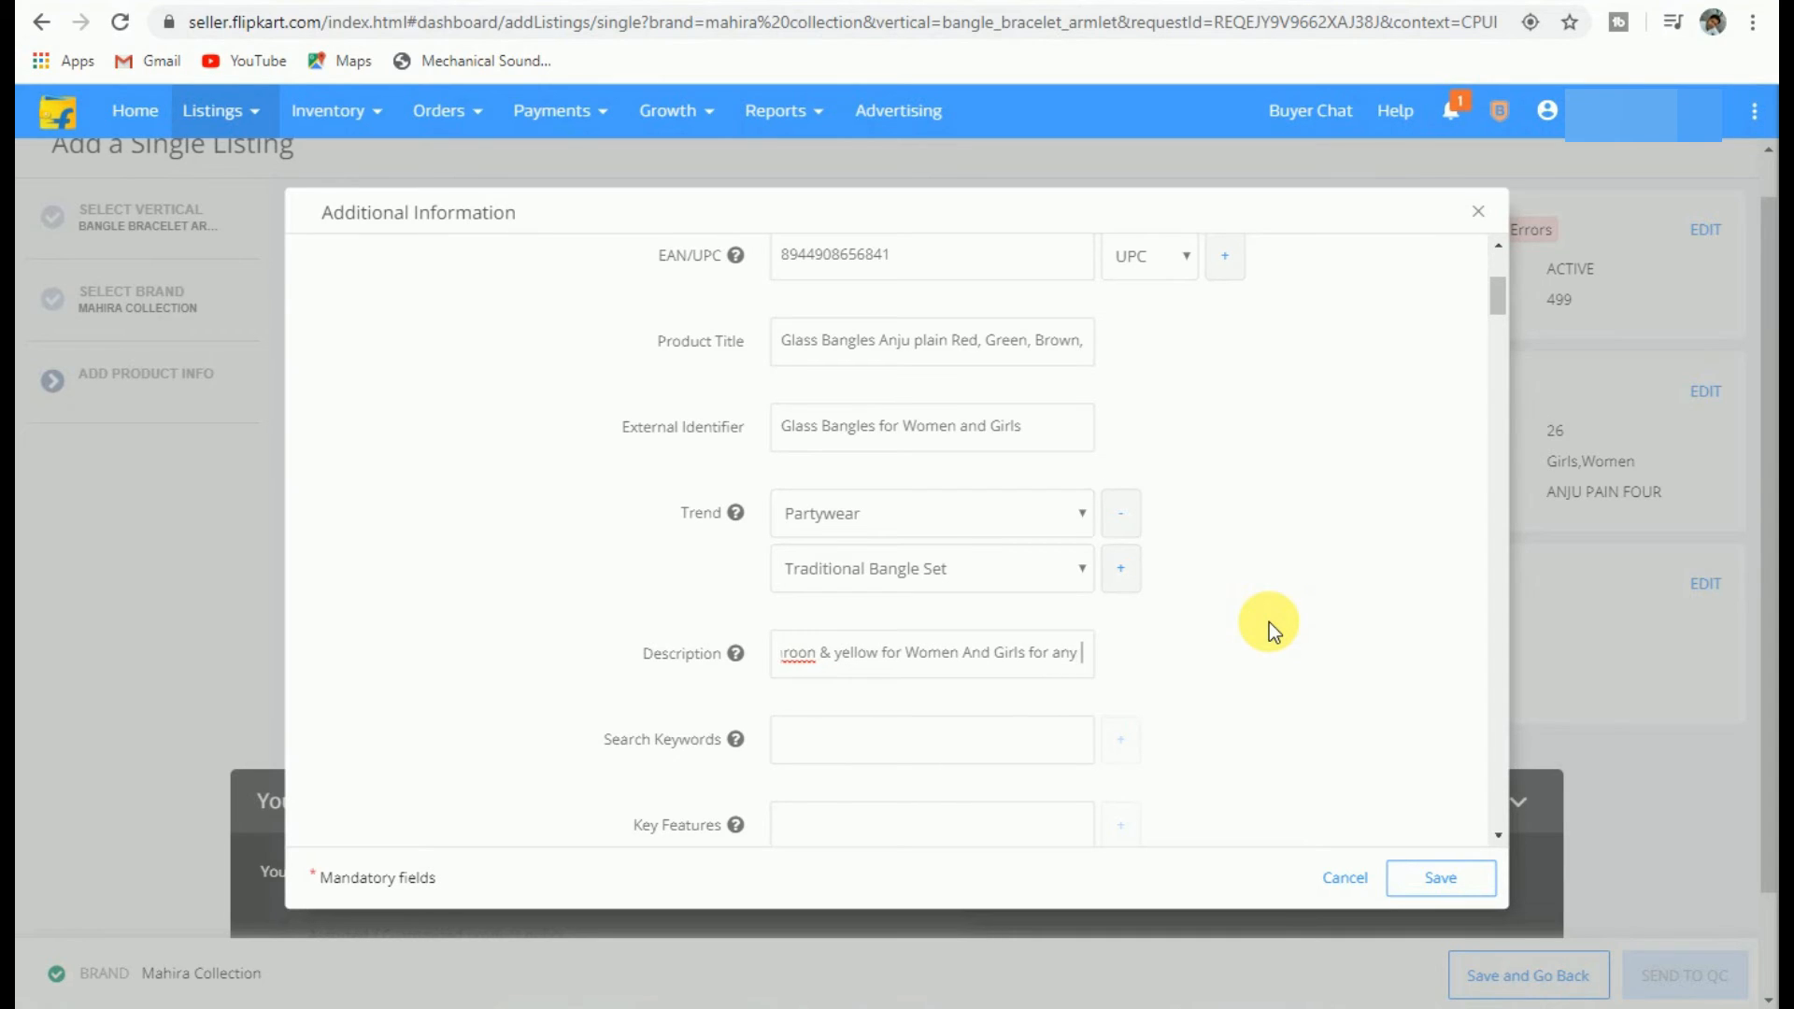
{"action": "type", "text": "occa"}
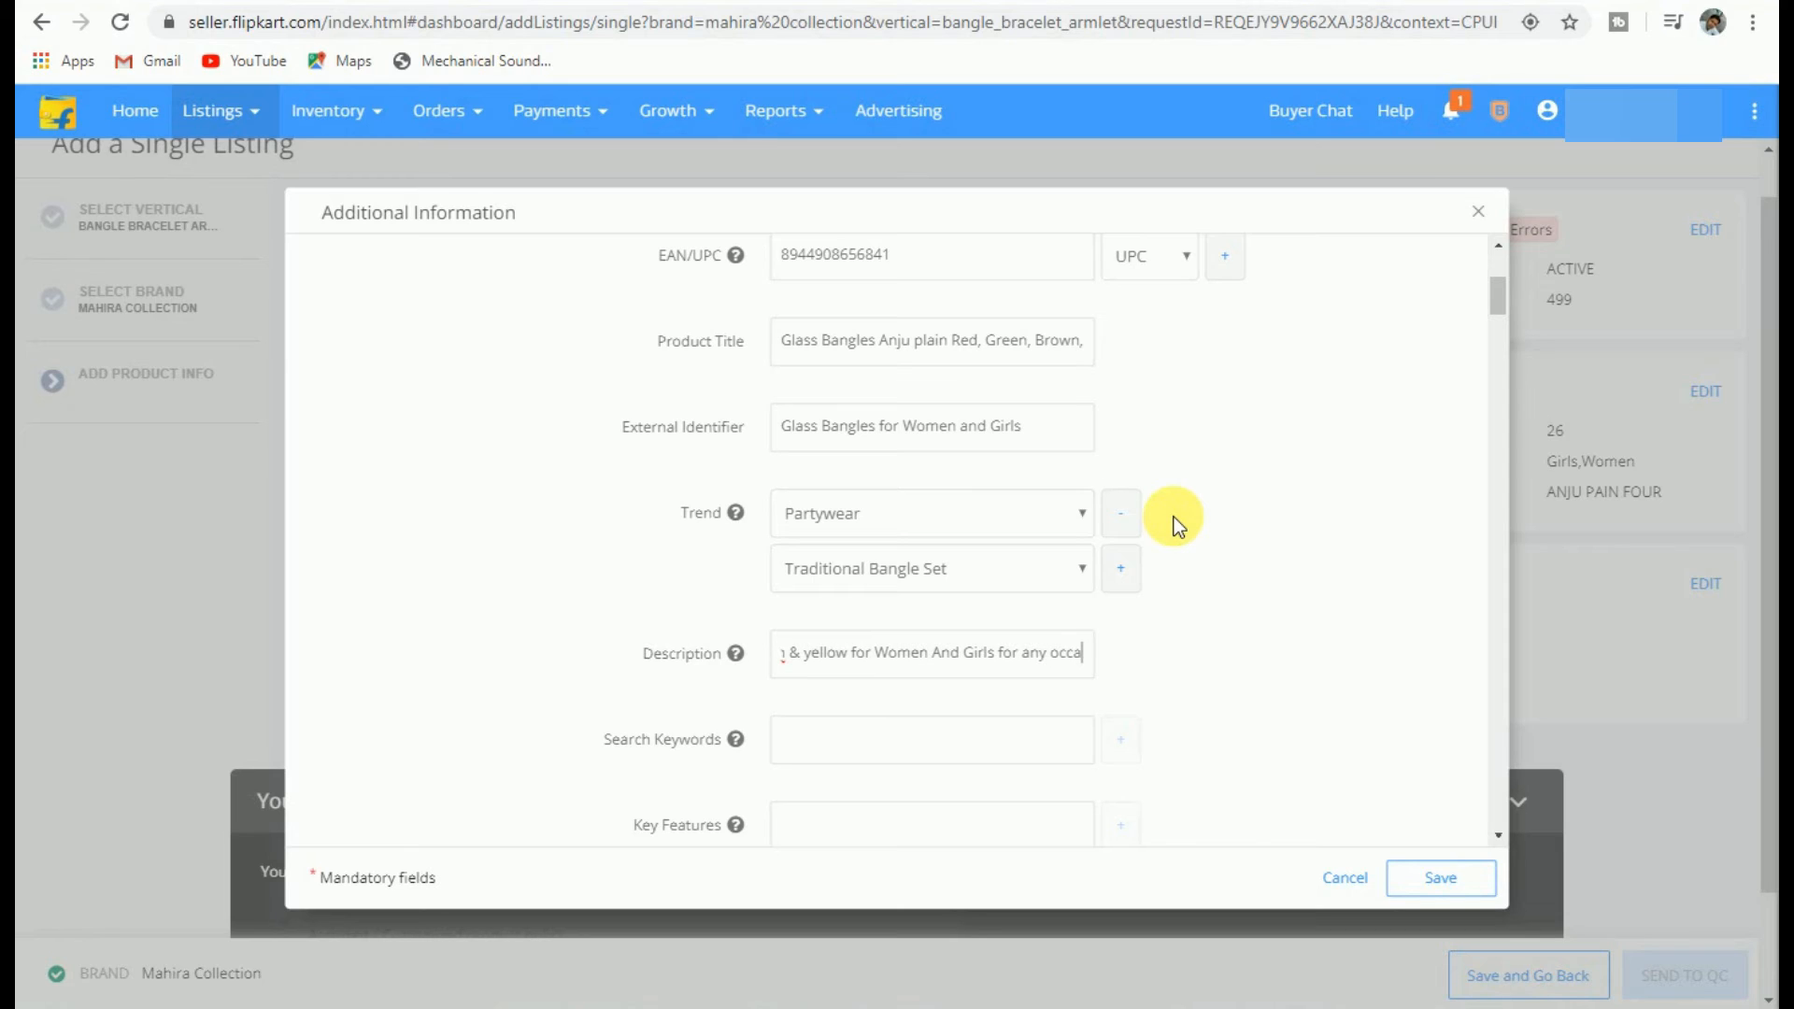
{"action": "type", "text": "sion"}
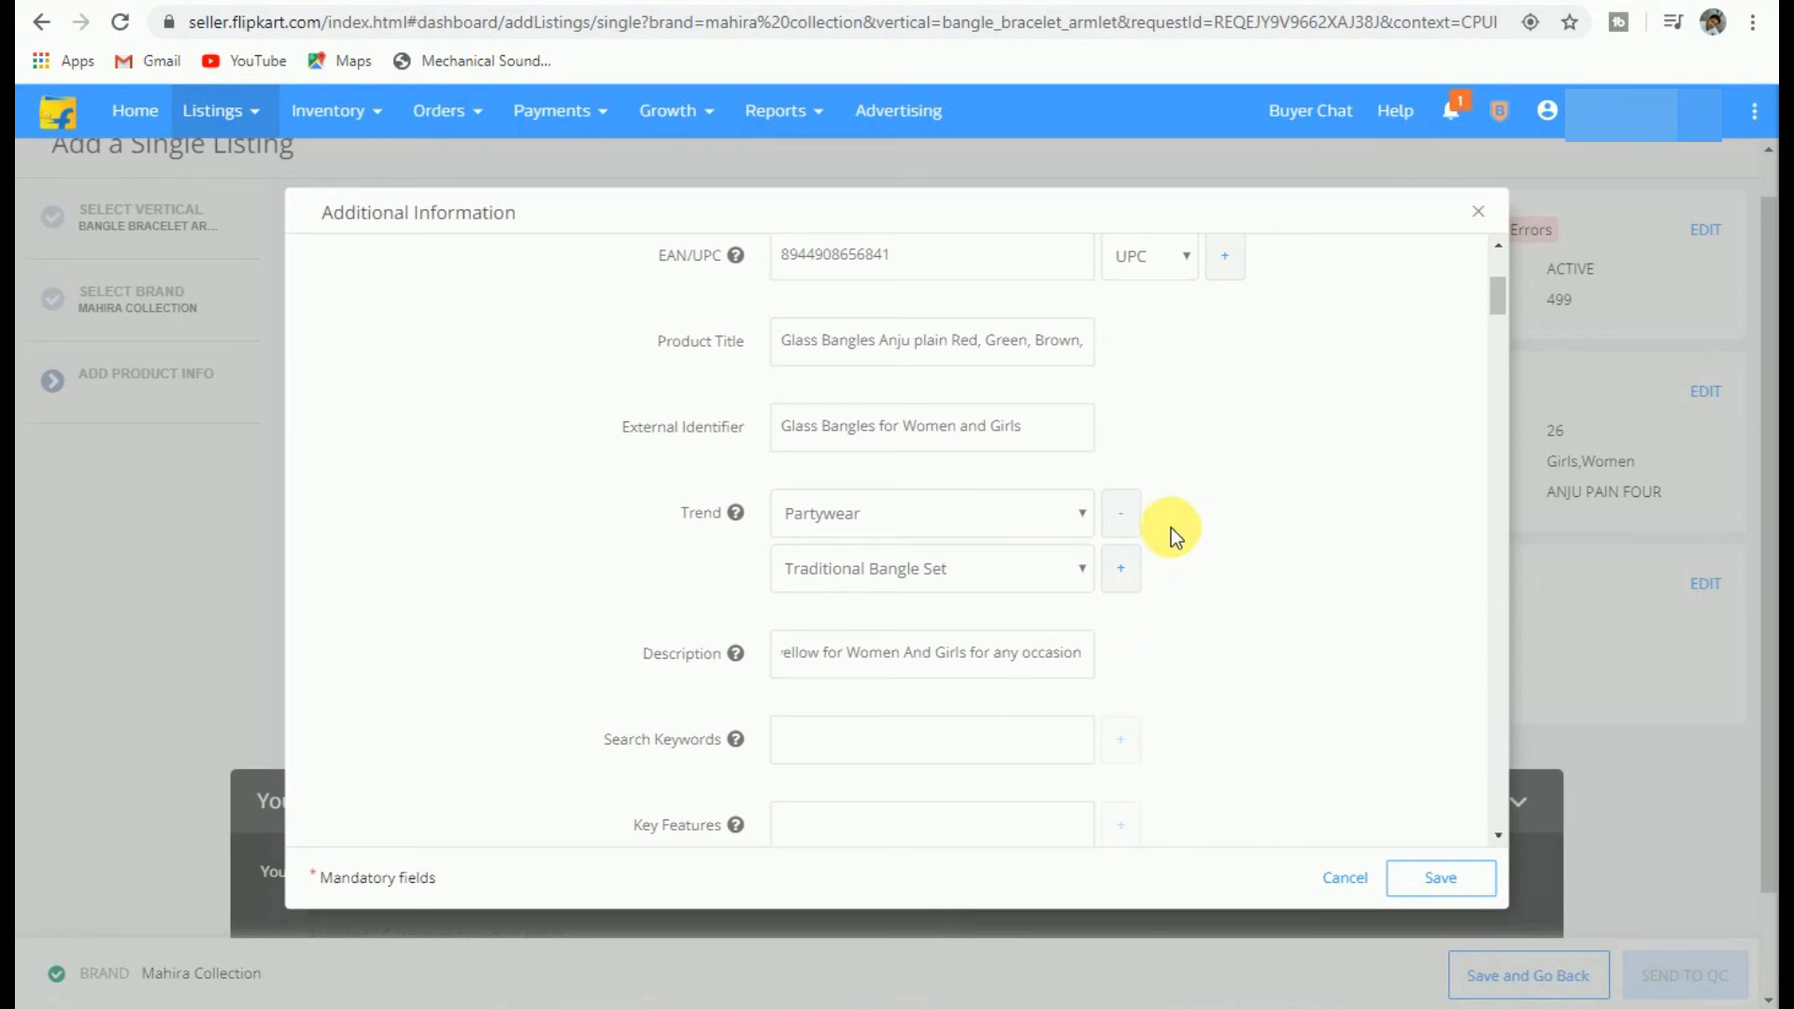
{"action": "type", "text": "."}
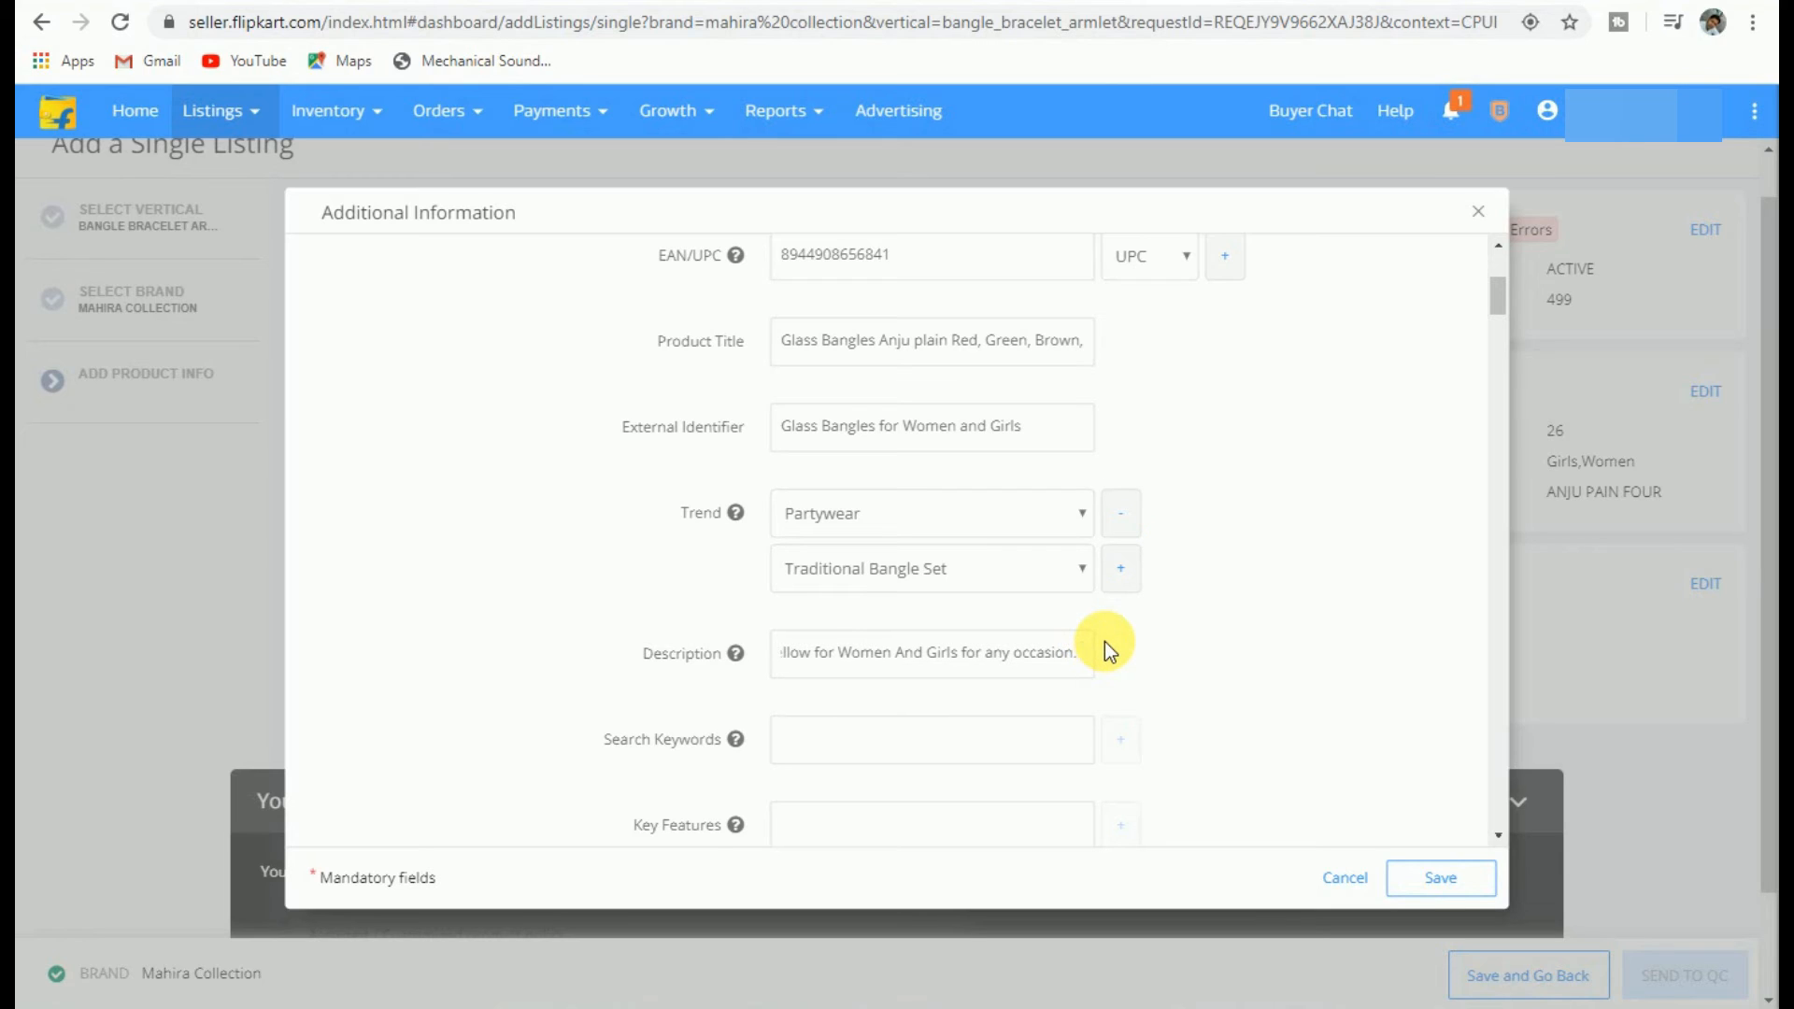
{"action": "type", "text": " Ban"}
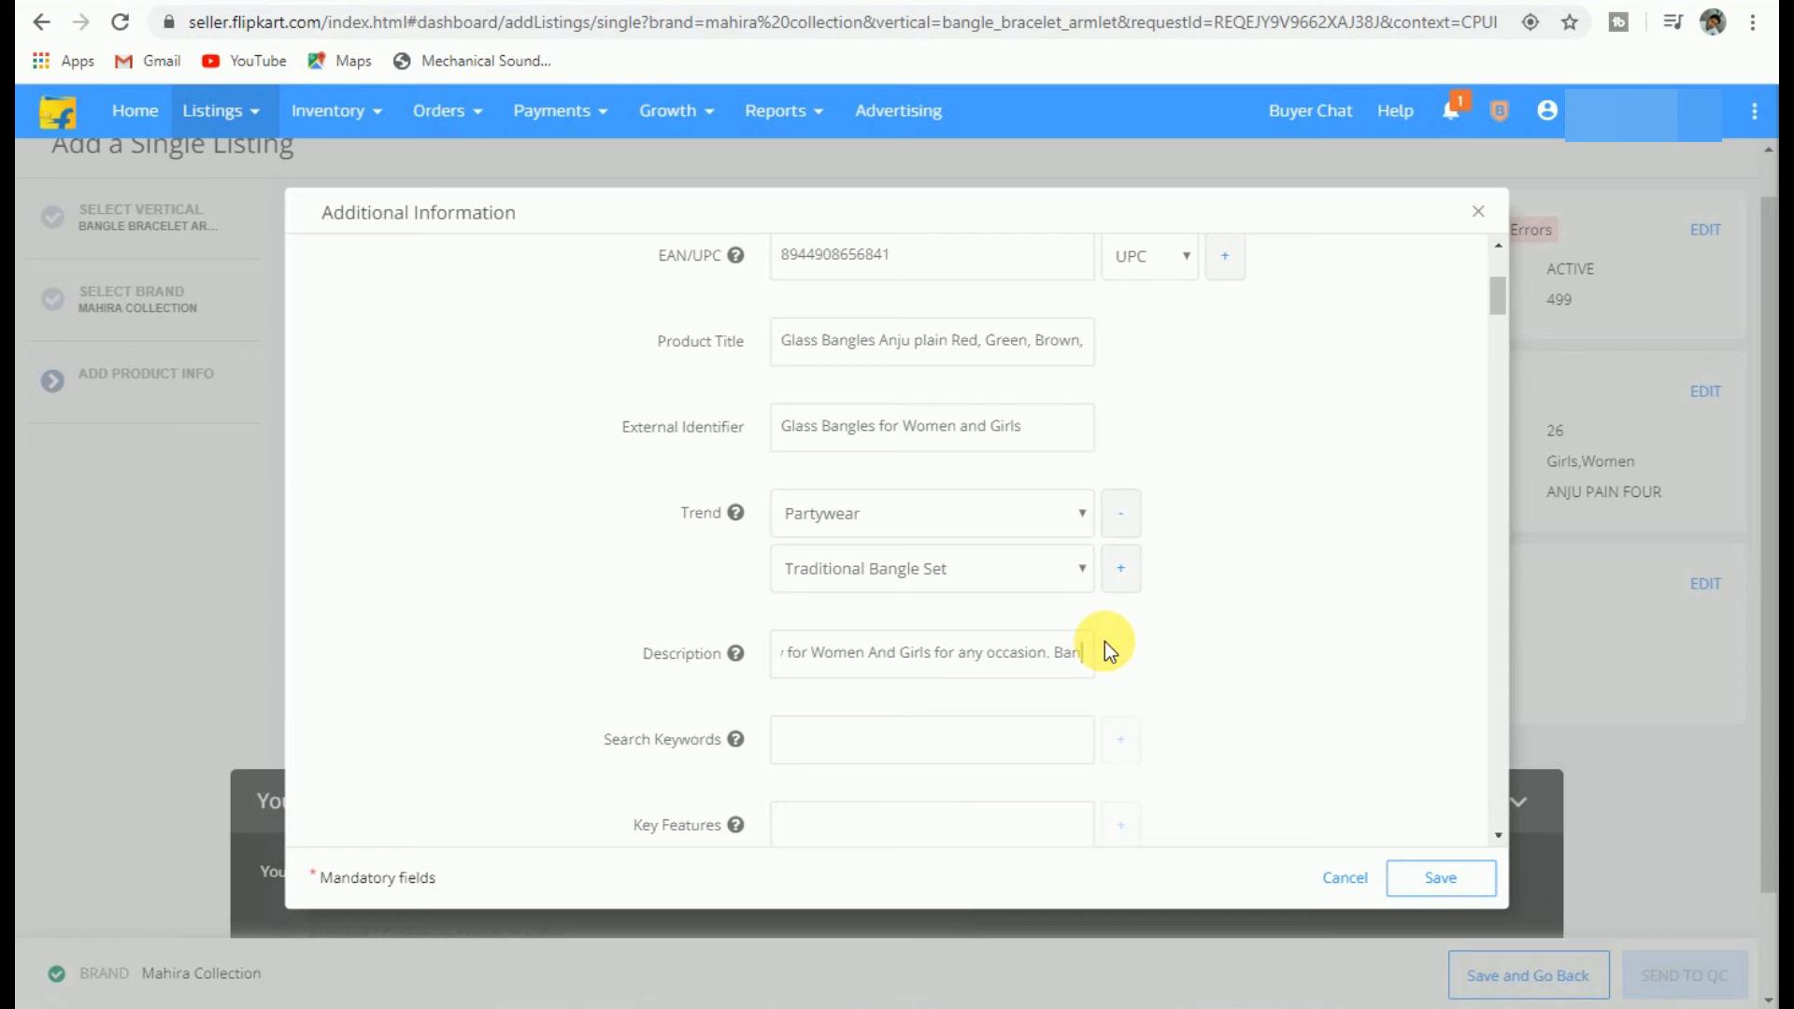
{"action": "type", "text": "gles "}
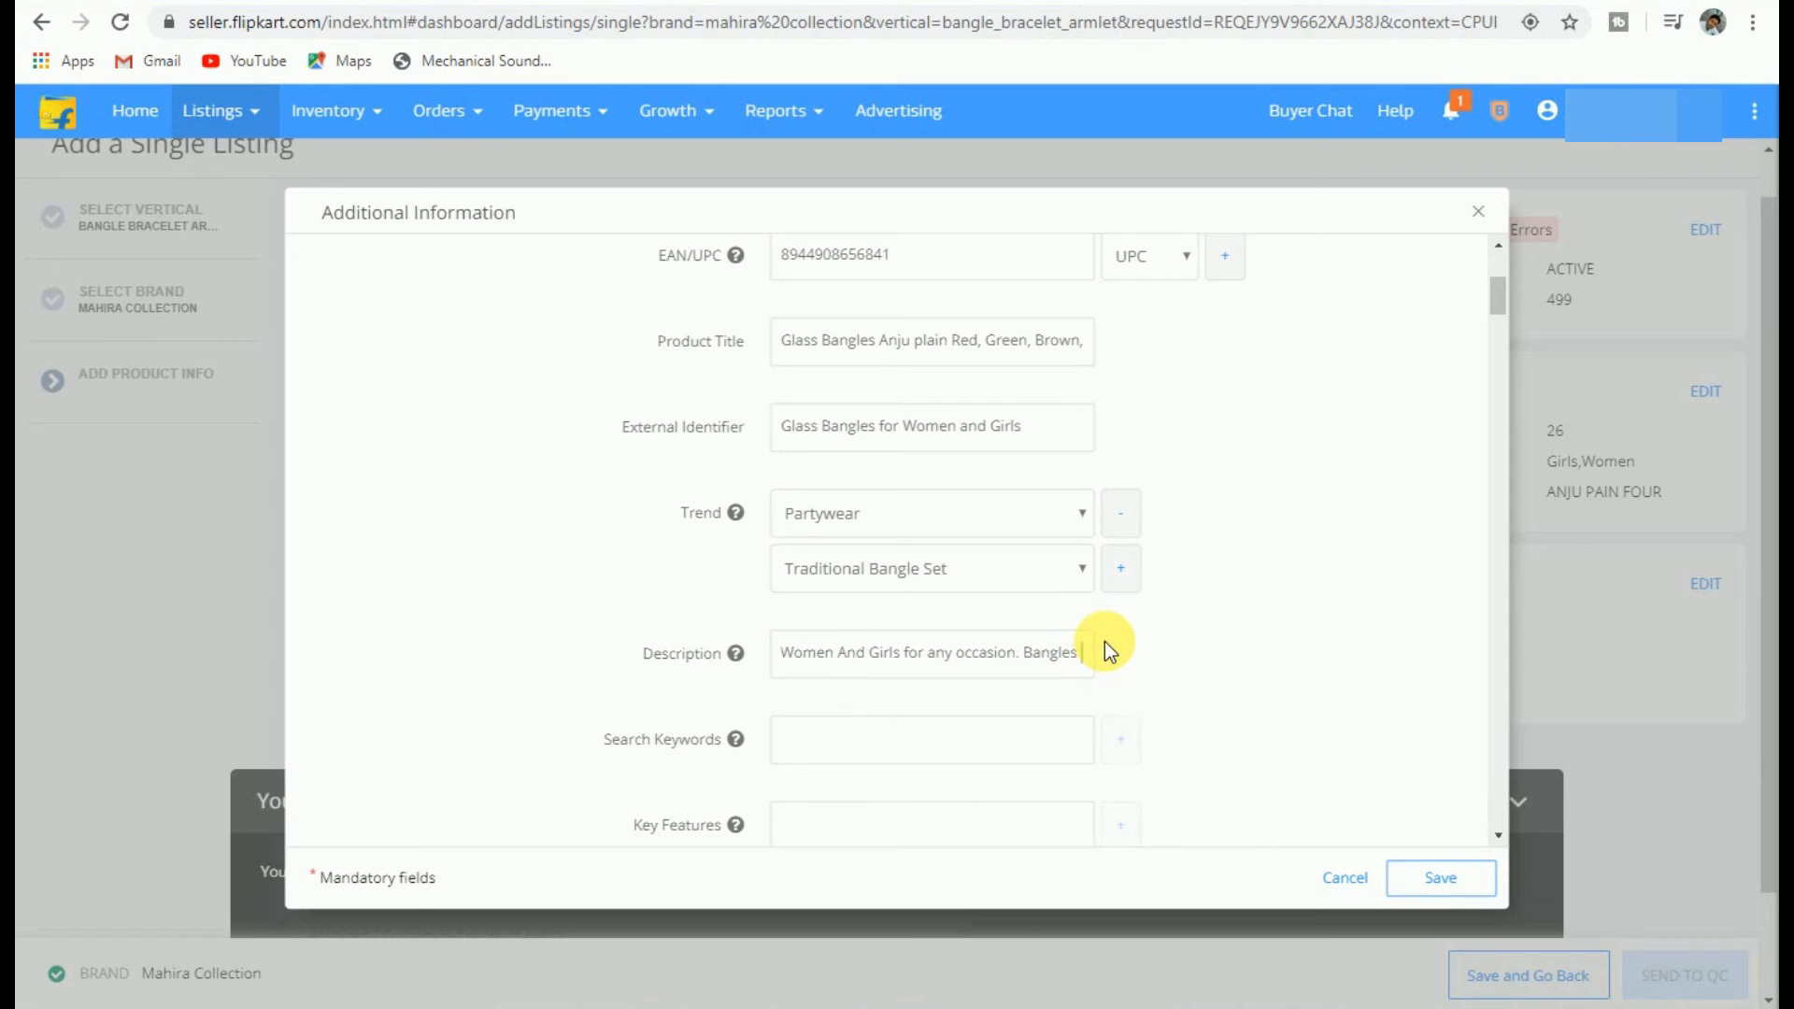
{"action": "type", "text": "is symbol of "}
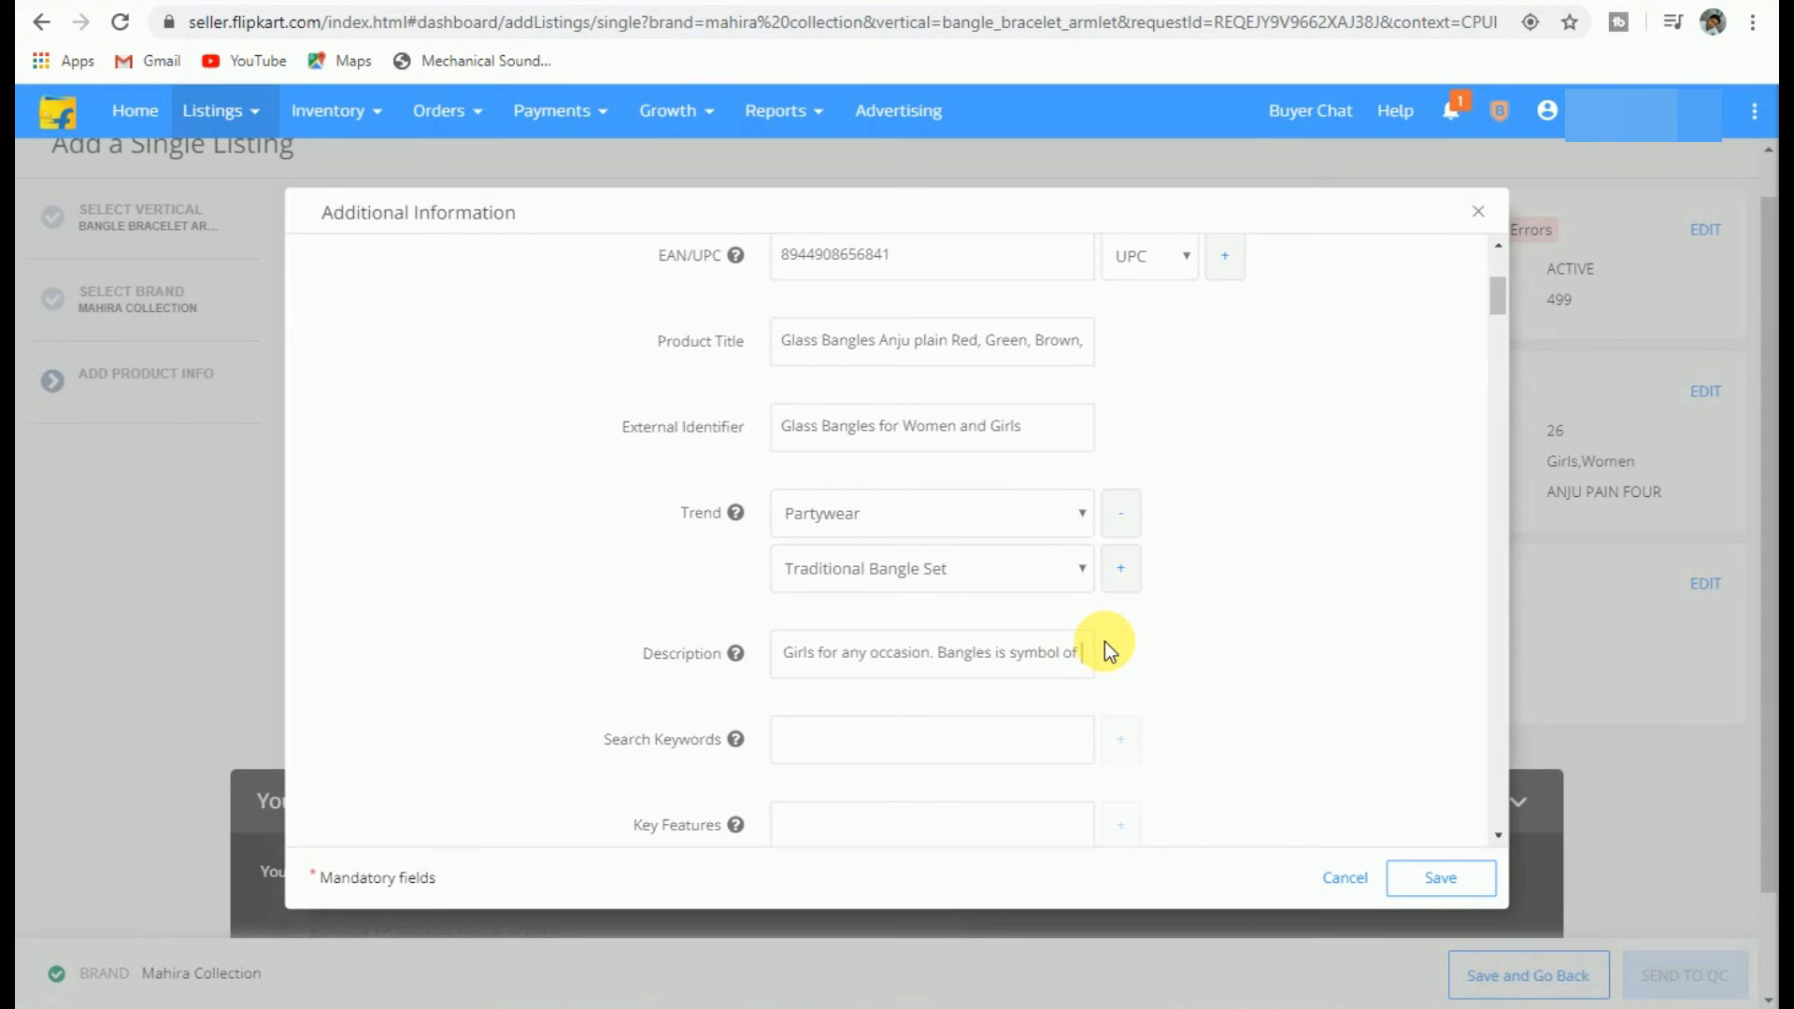
{"action": "type", "text": "ind"}
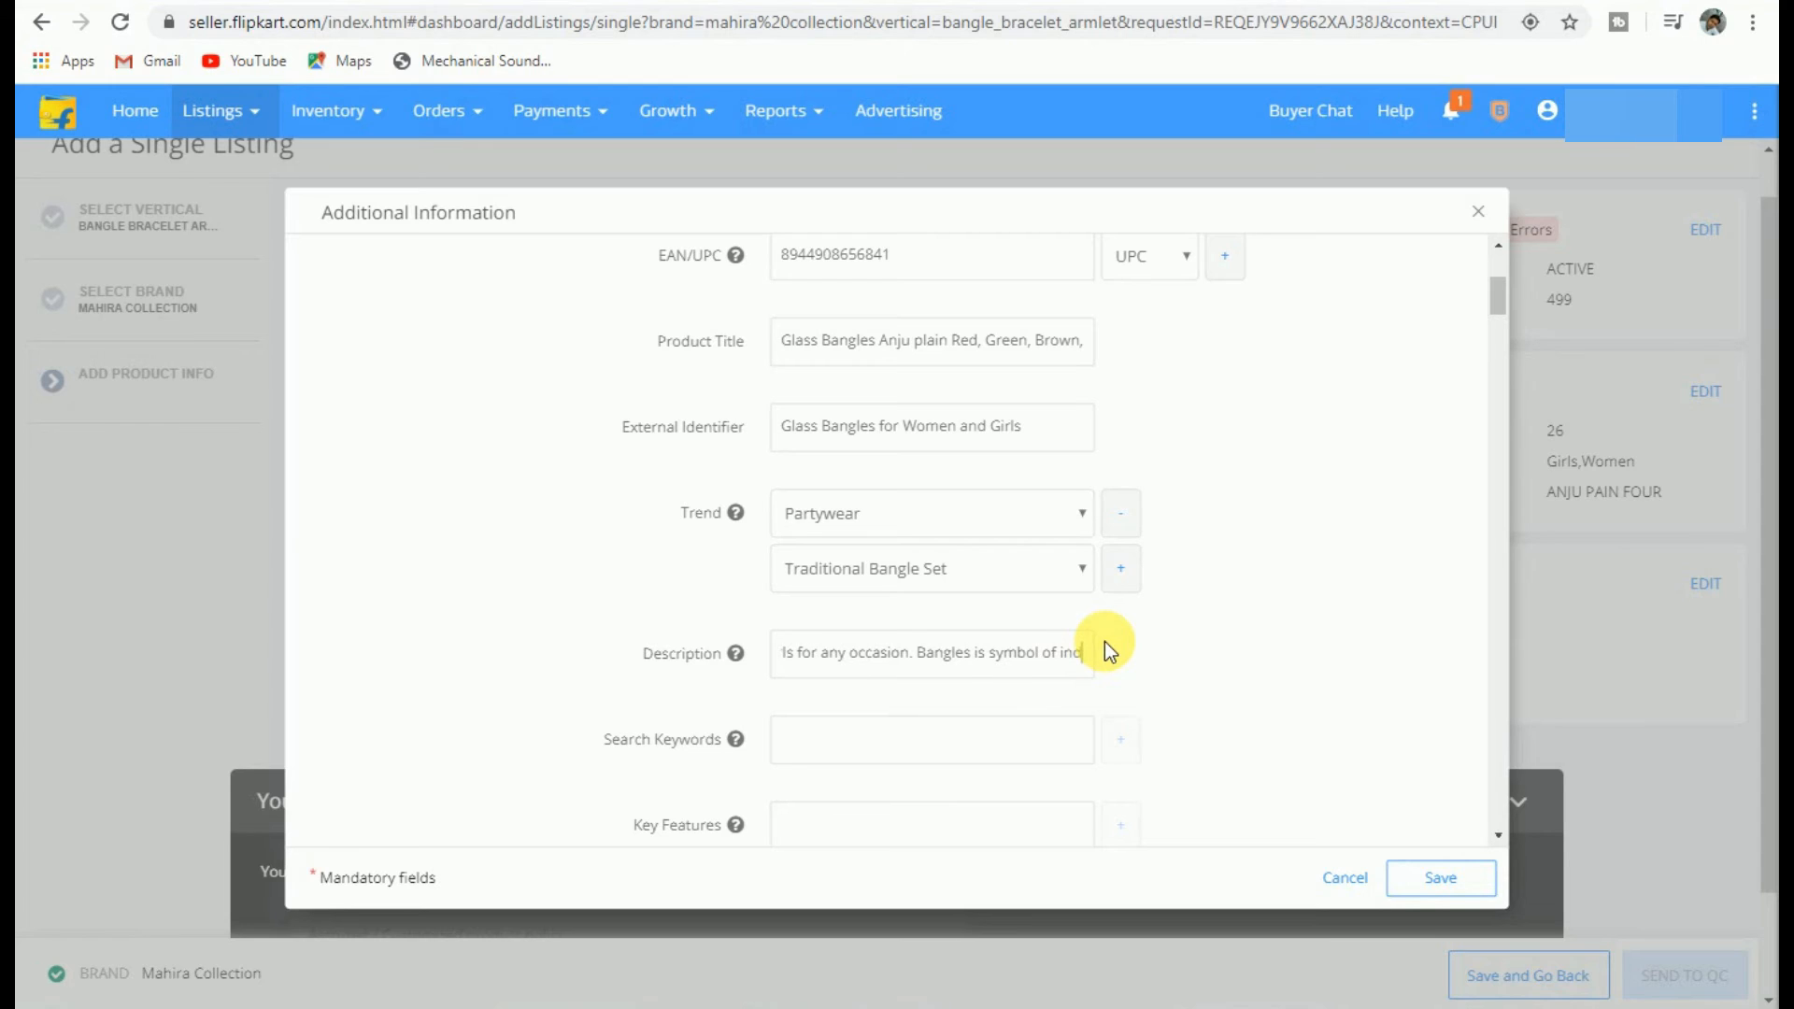
{"action": "type", "text": "ian "}
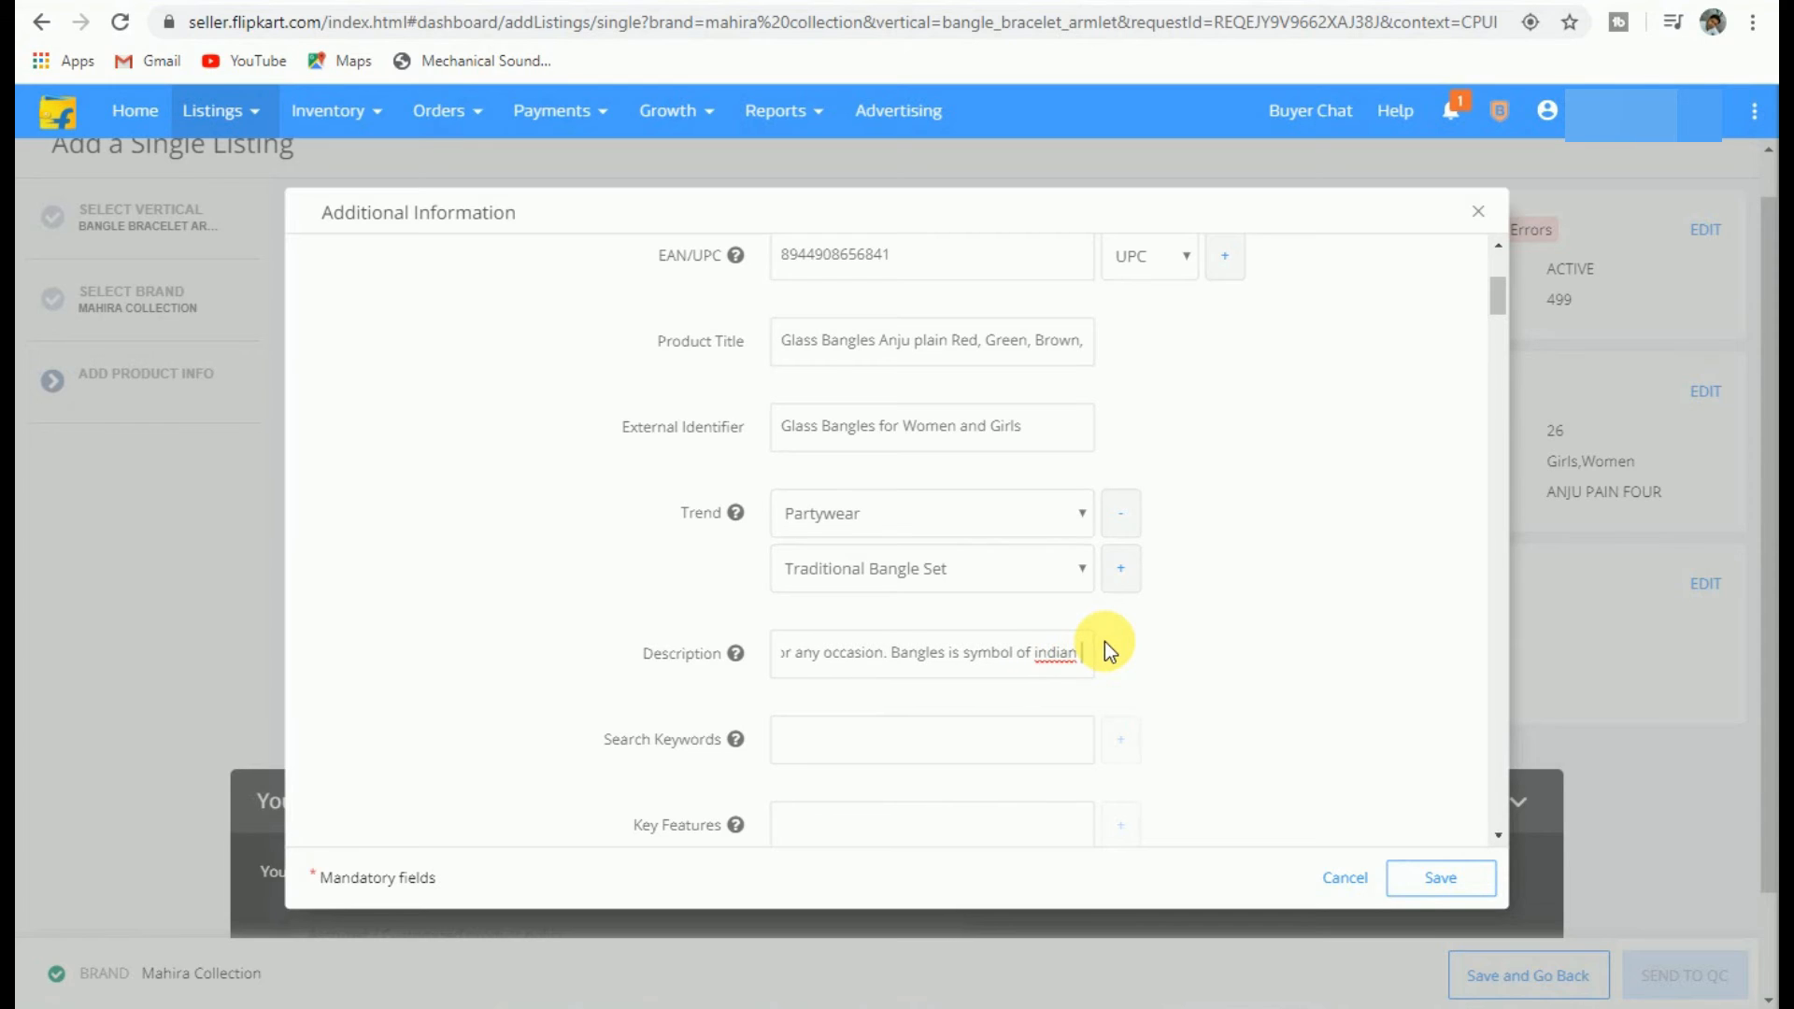
{"action": "type", "text": "married"}
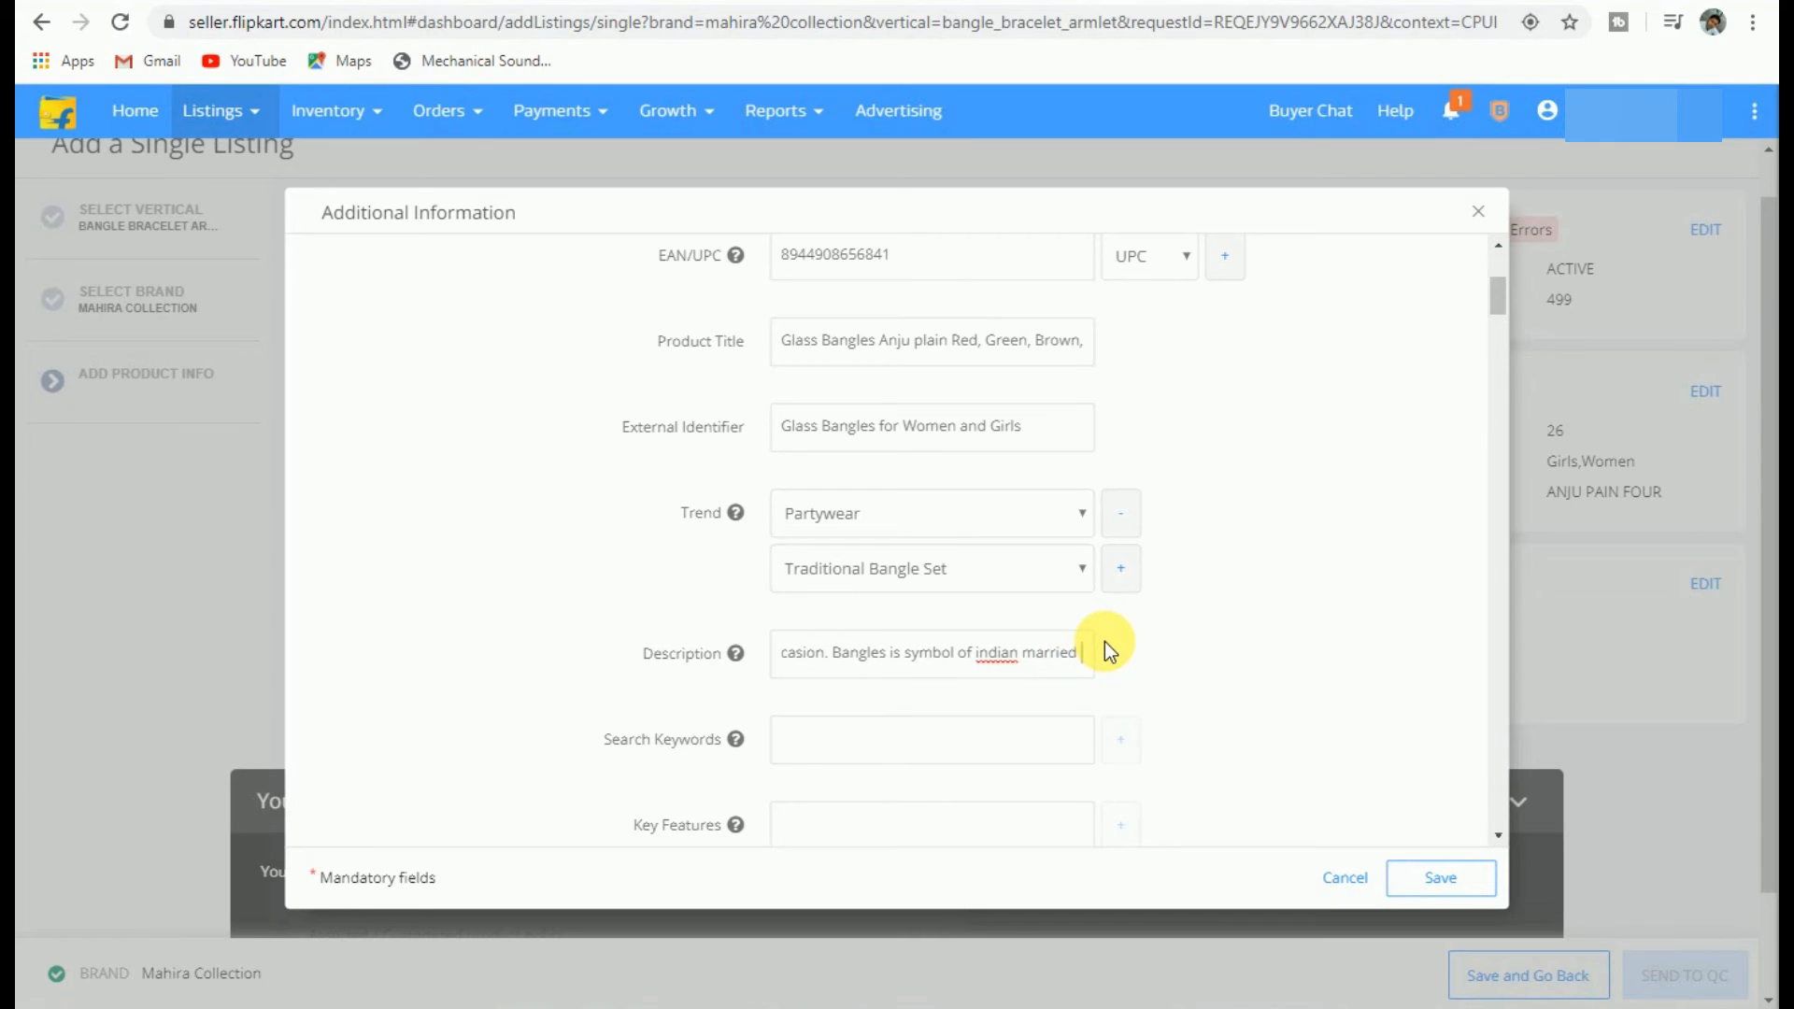
{"action": "type", "text": " wome"}
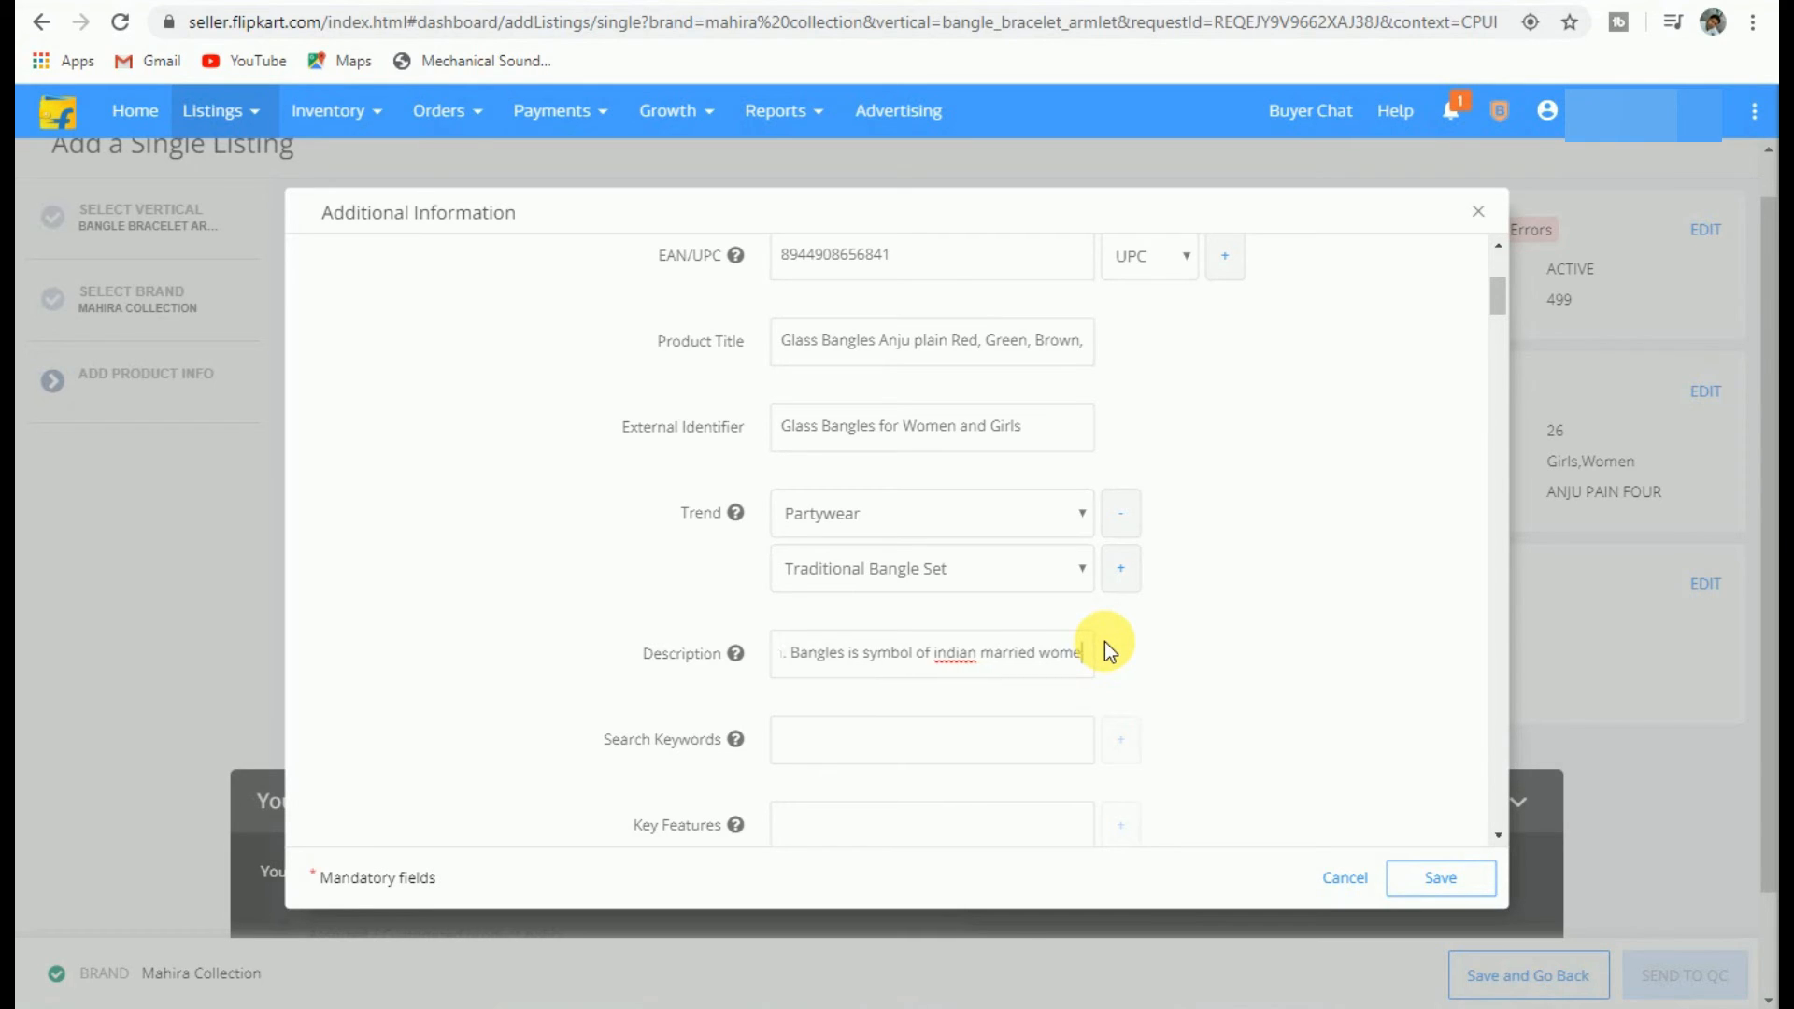
{"action": "type", "text": "n and "}
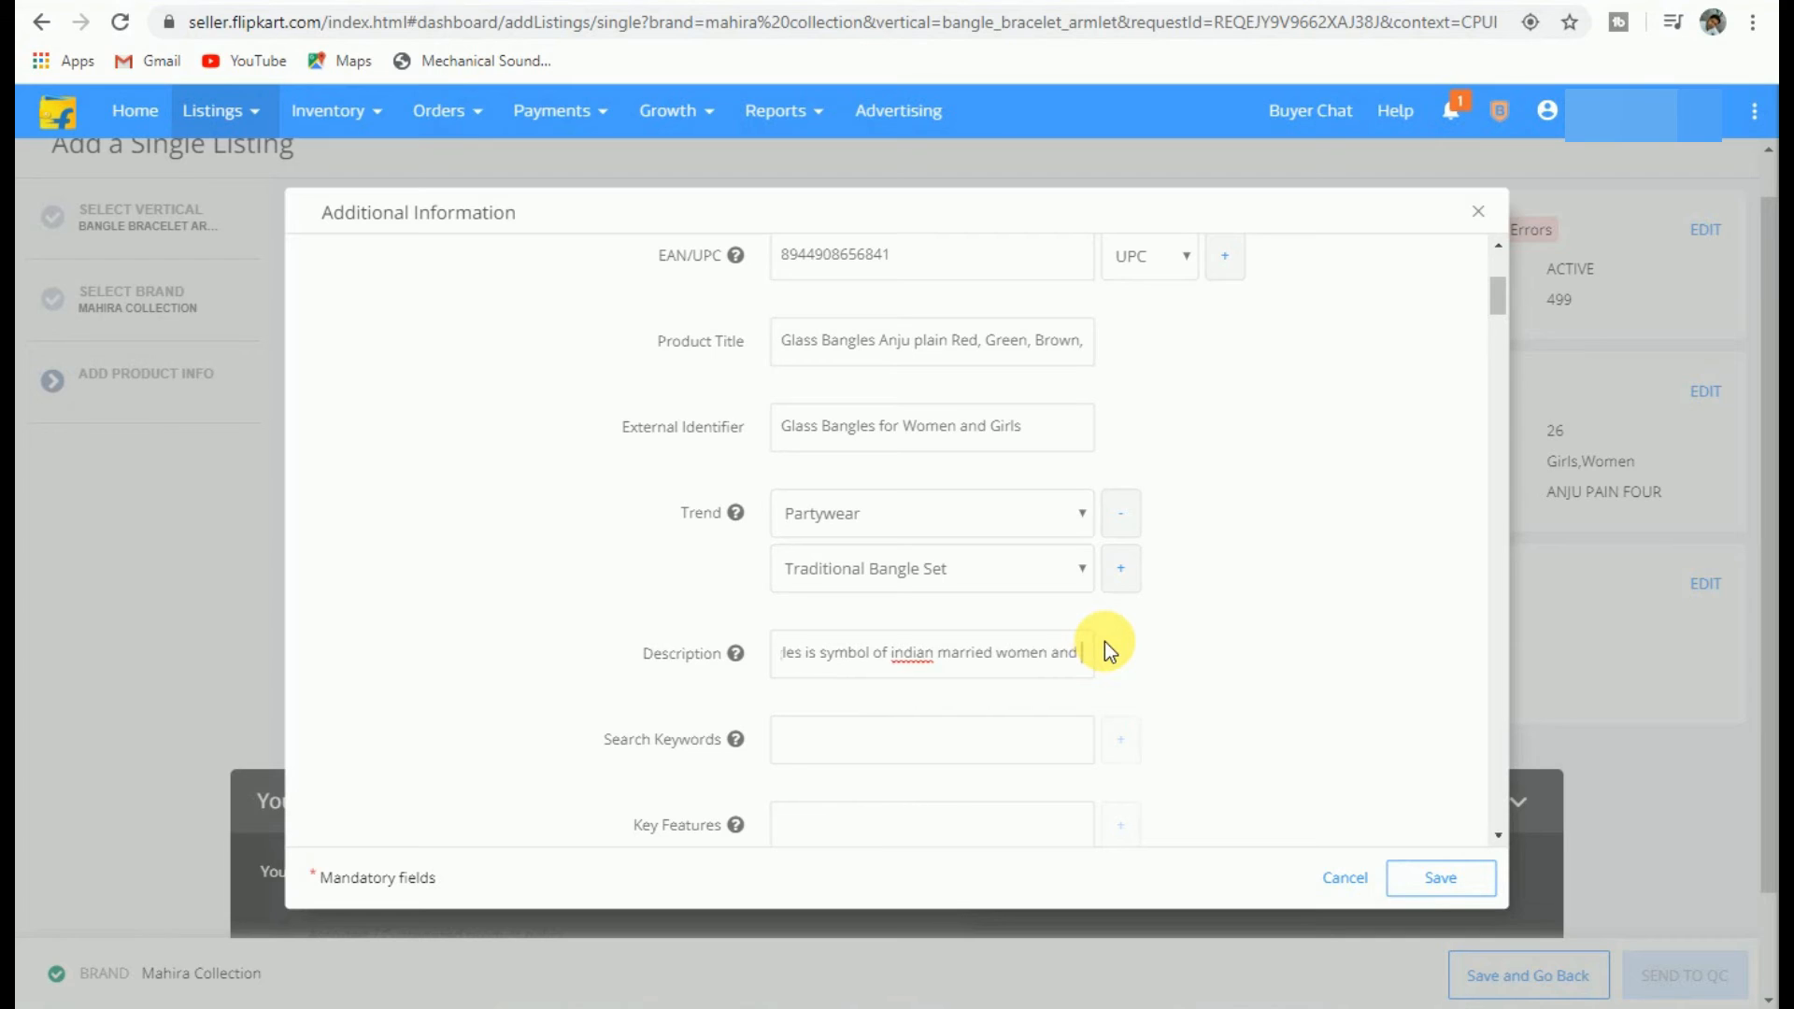
{"action": "type", "text": "aslo"}
Step: Fix the misspelt 'aslo' and continue with 'also enlarge beauty and improve your dressing'
{"action": "key", "text": "BackSpace"}
{"action": "key", "text": "BackSpace"}
{"action": "key", "text": "BackSpace"}
{"action": "key", "text": "BackSpace"}
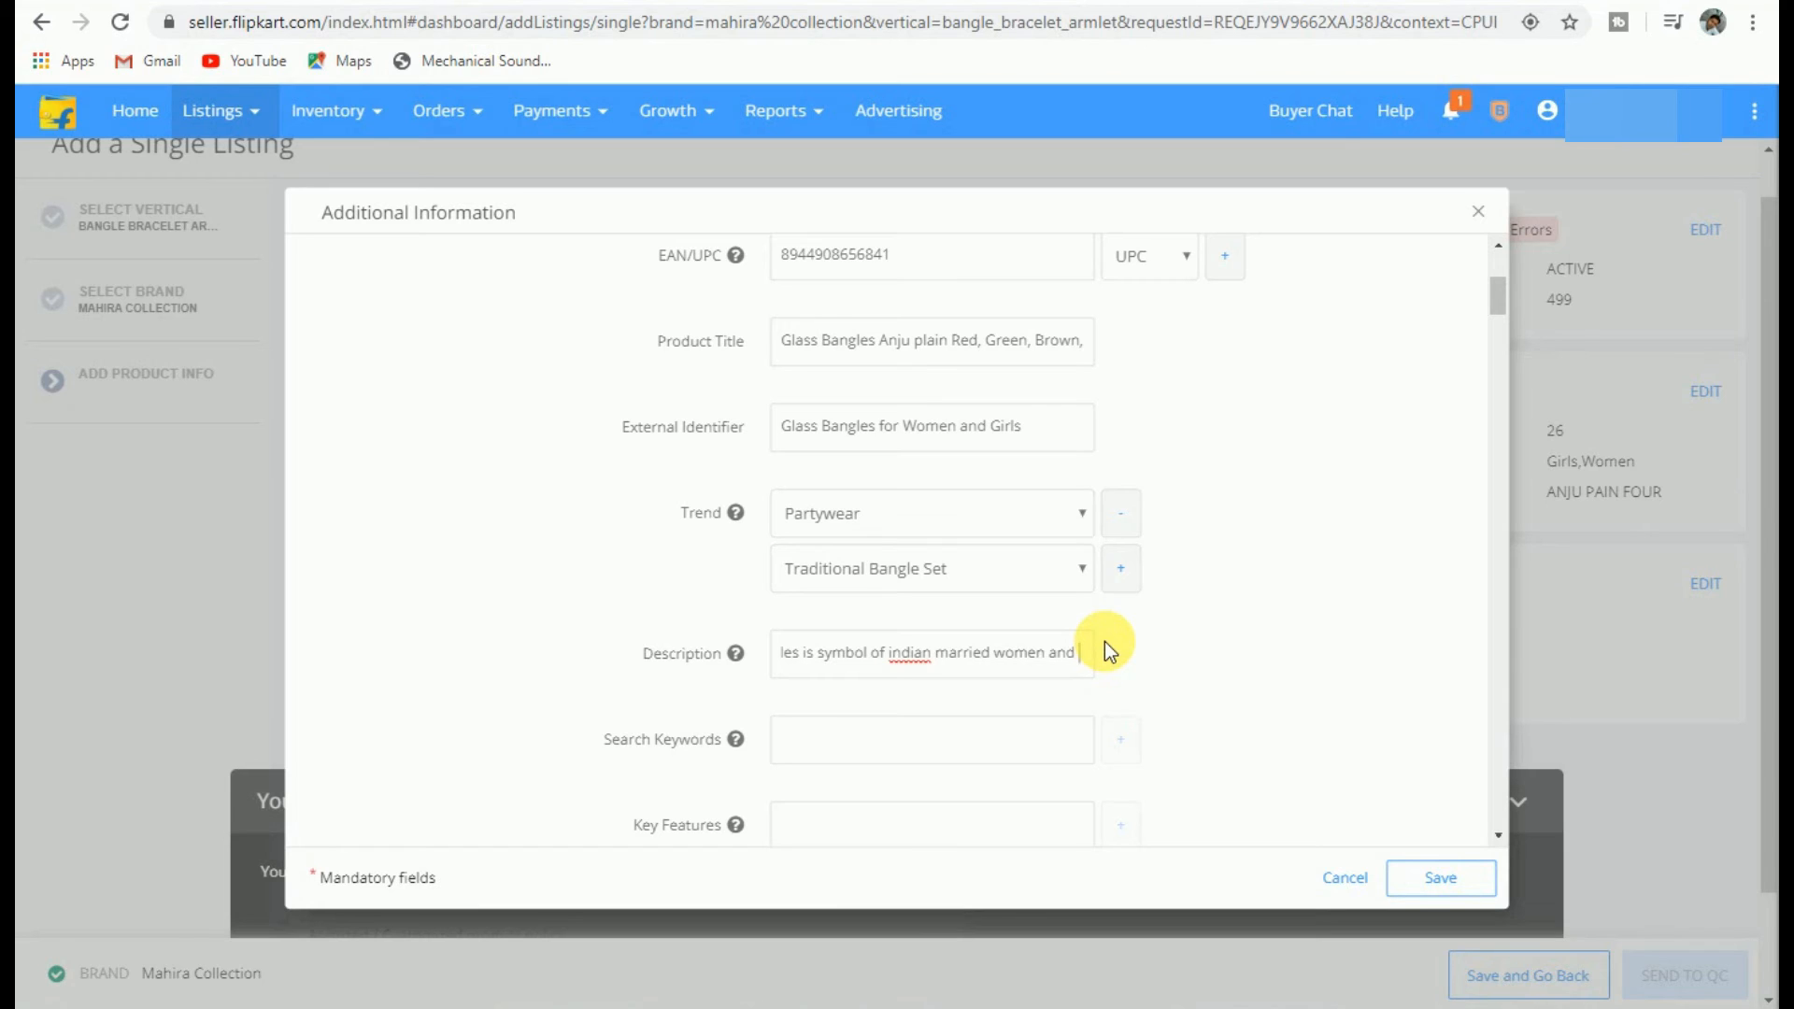
{"action": "type", "text": "also"}
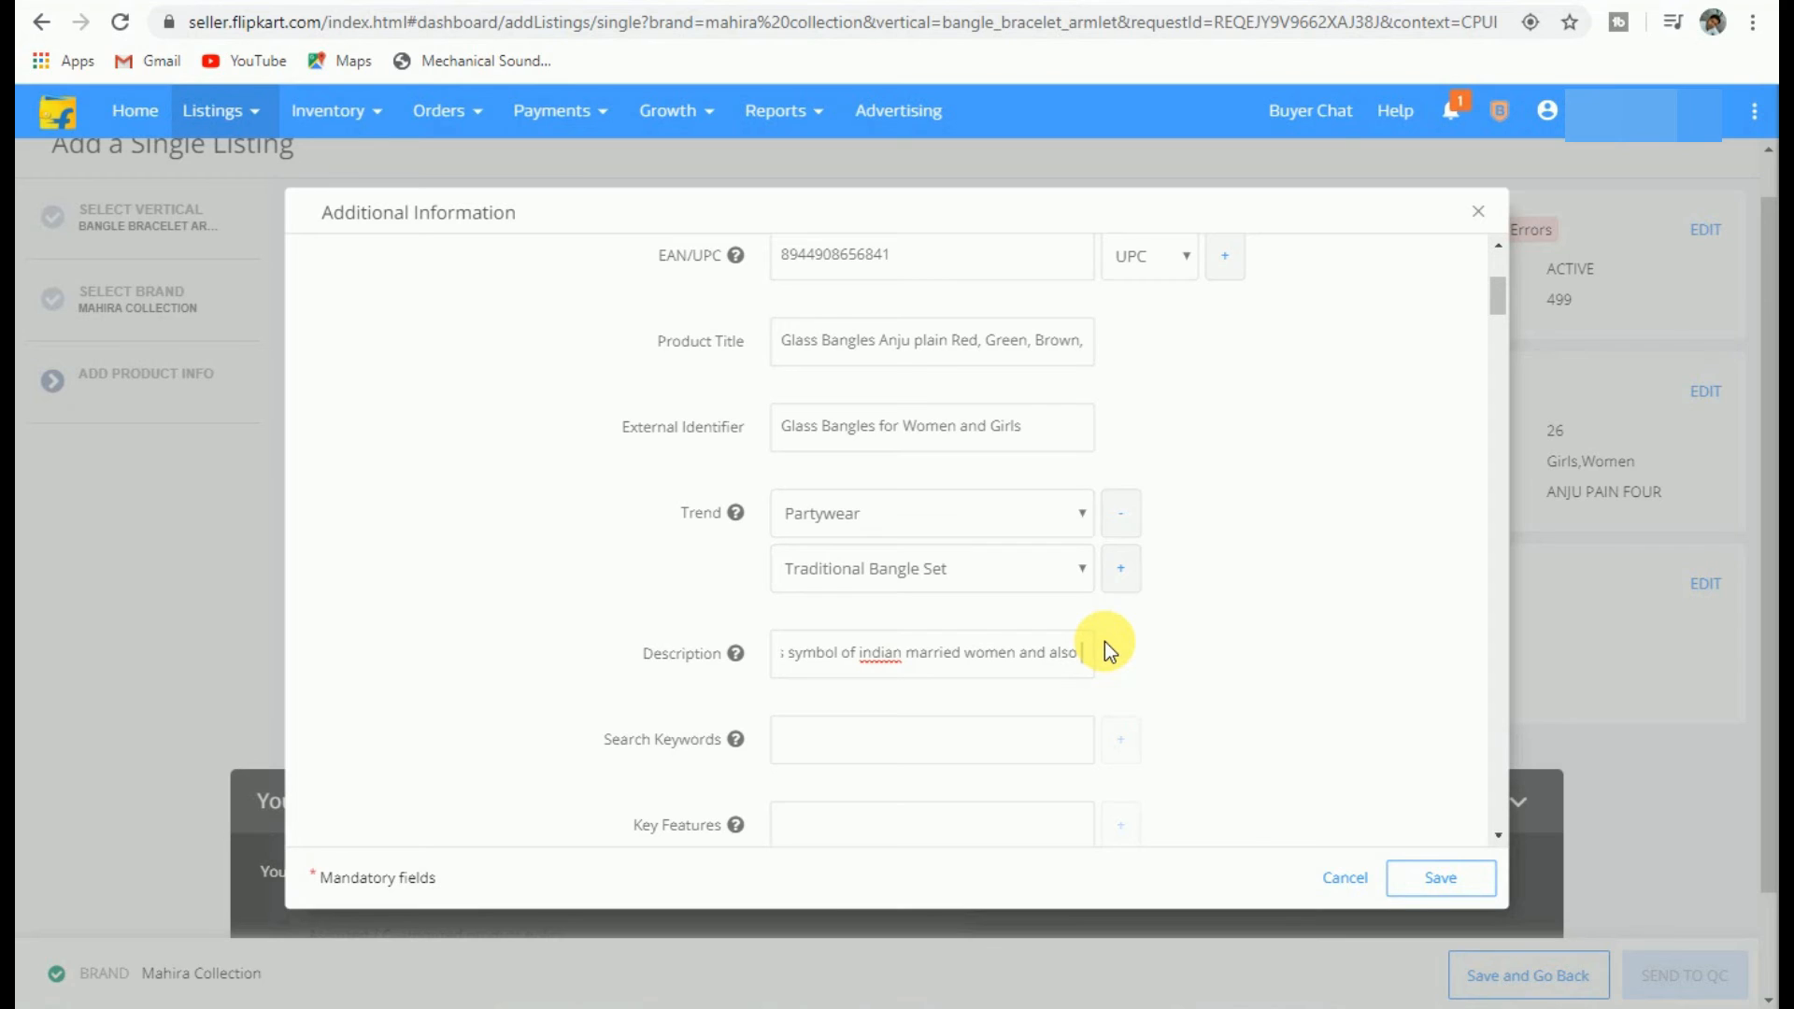
{"action": "type", "text": " enlarge beauty"}
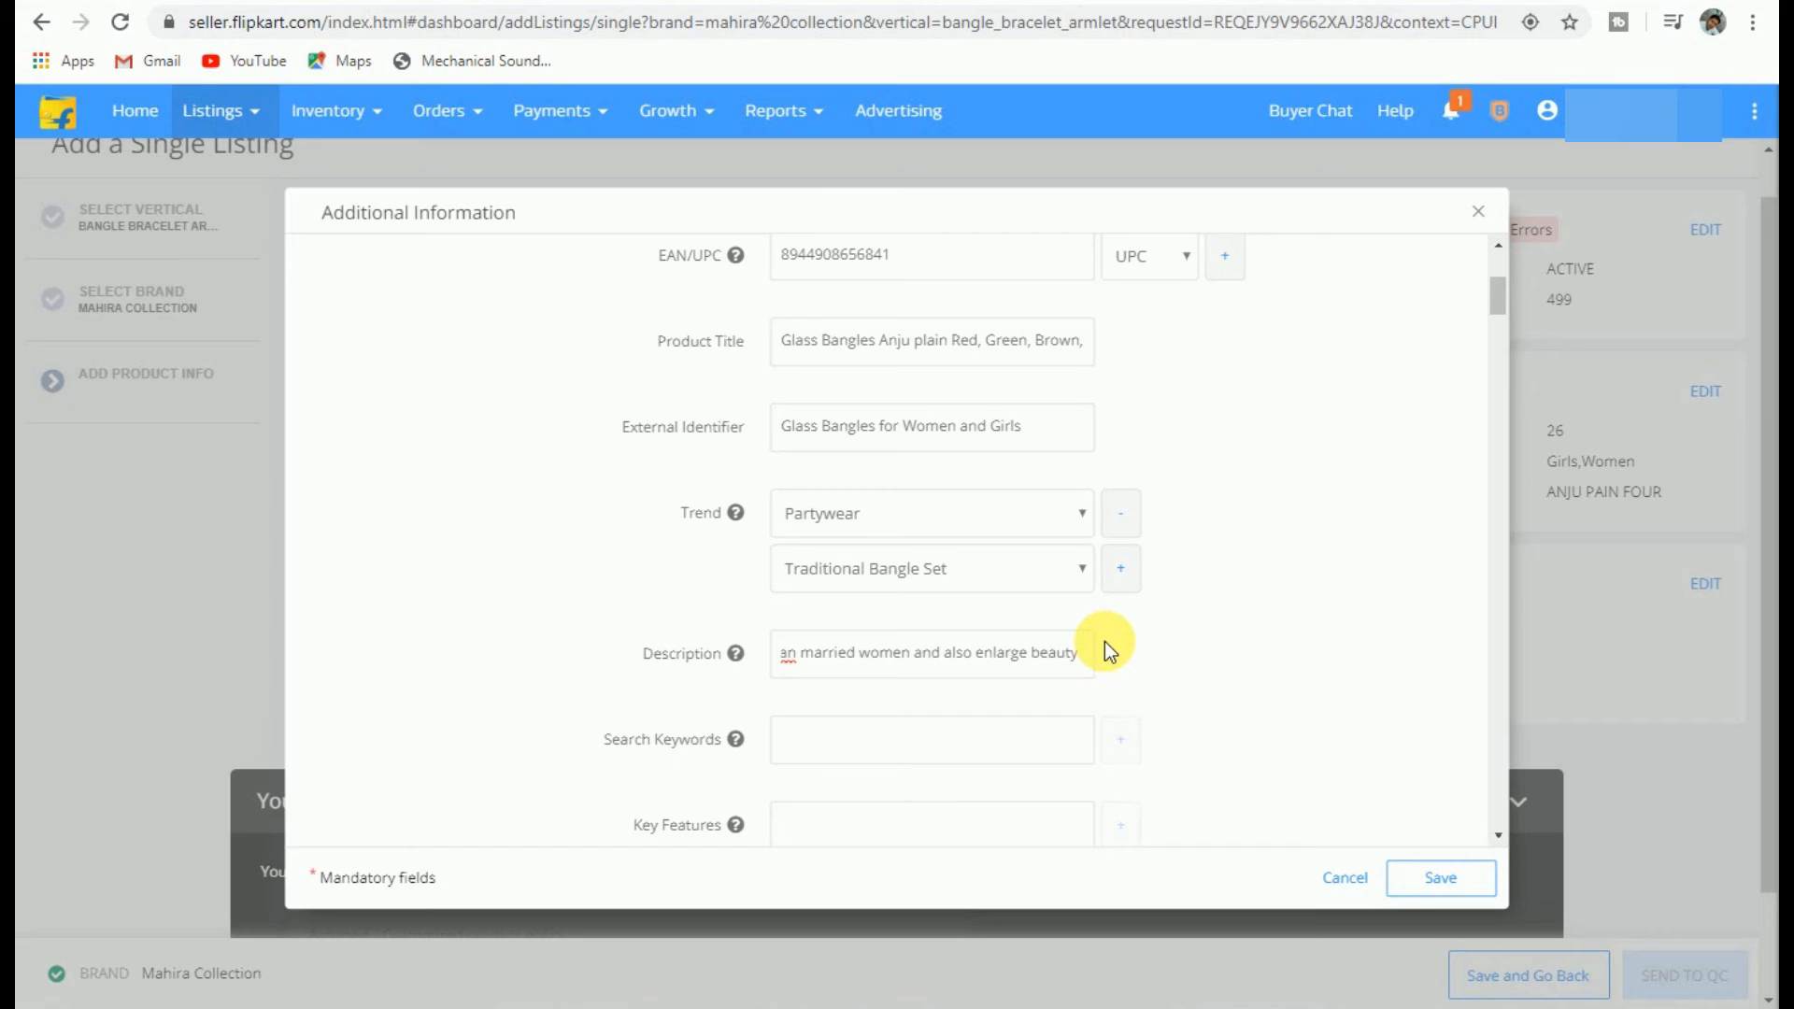
{"action": "type", "text": " and "}
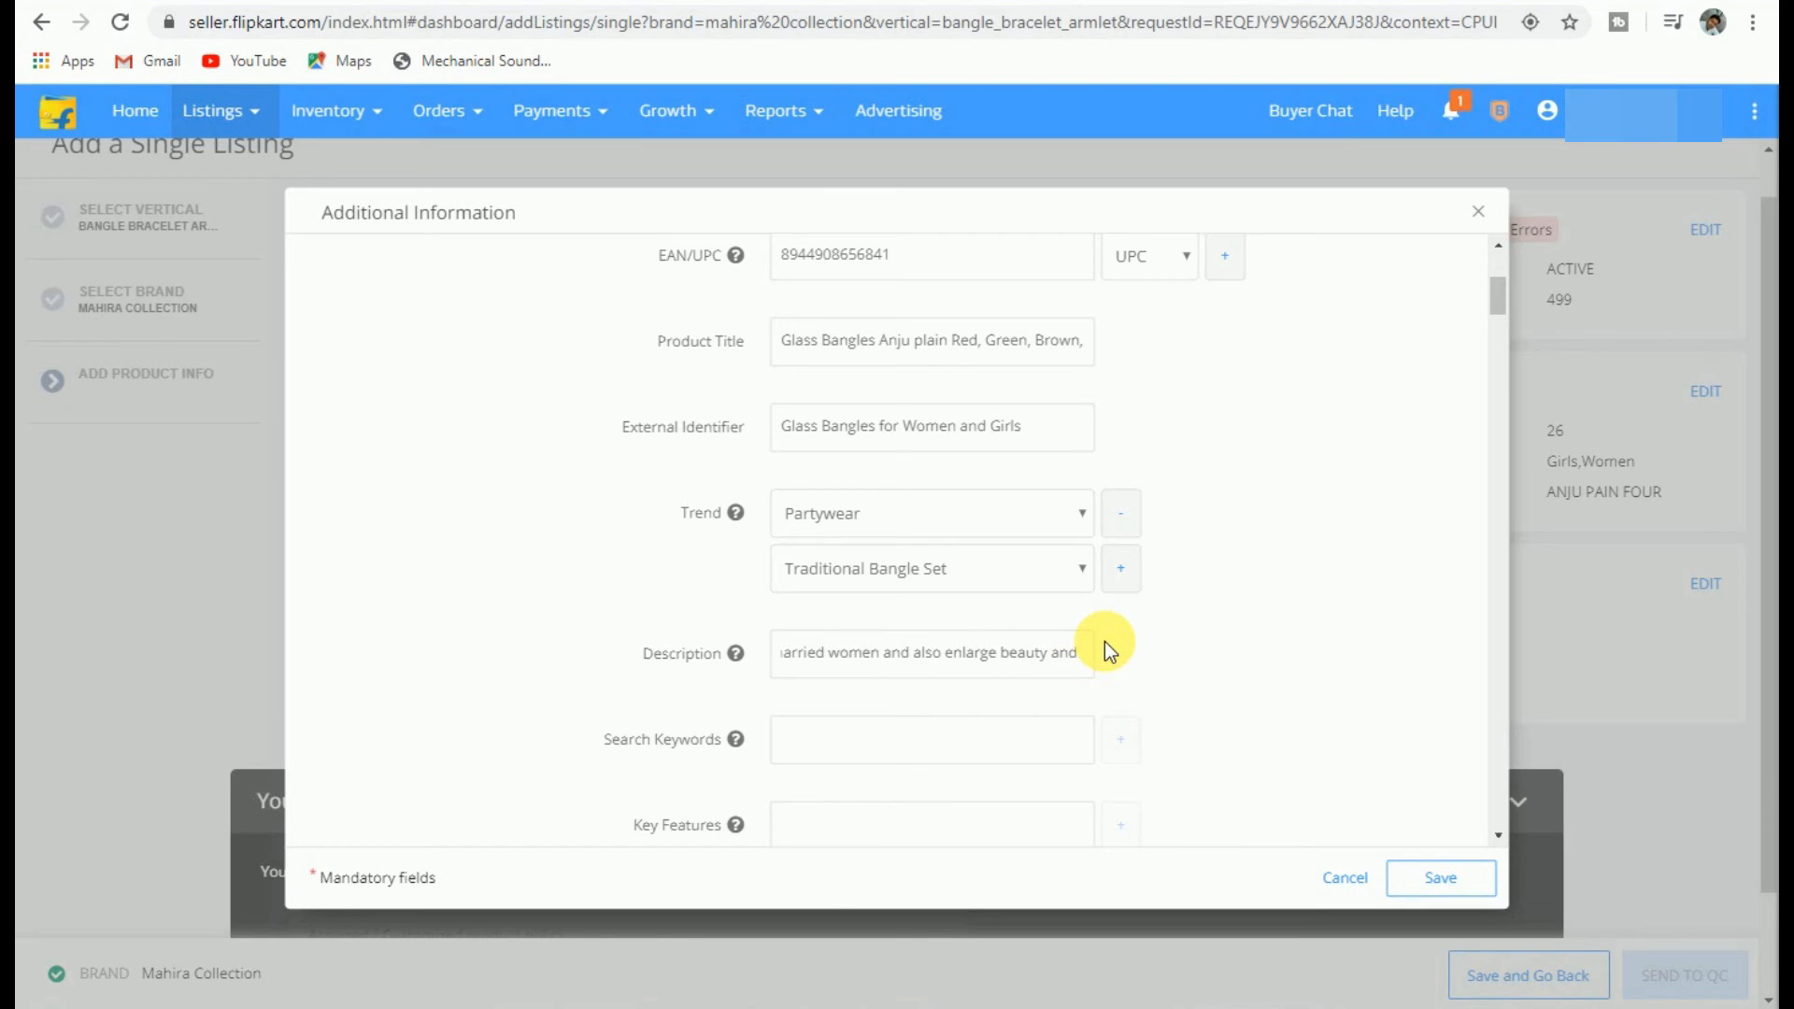
{"action": "type", "text": "improve you"}
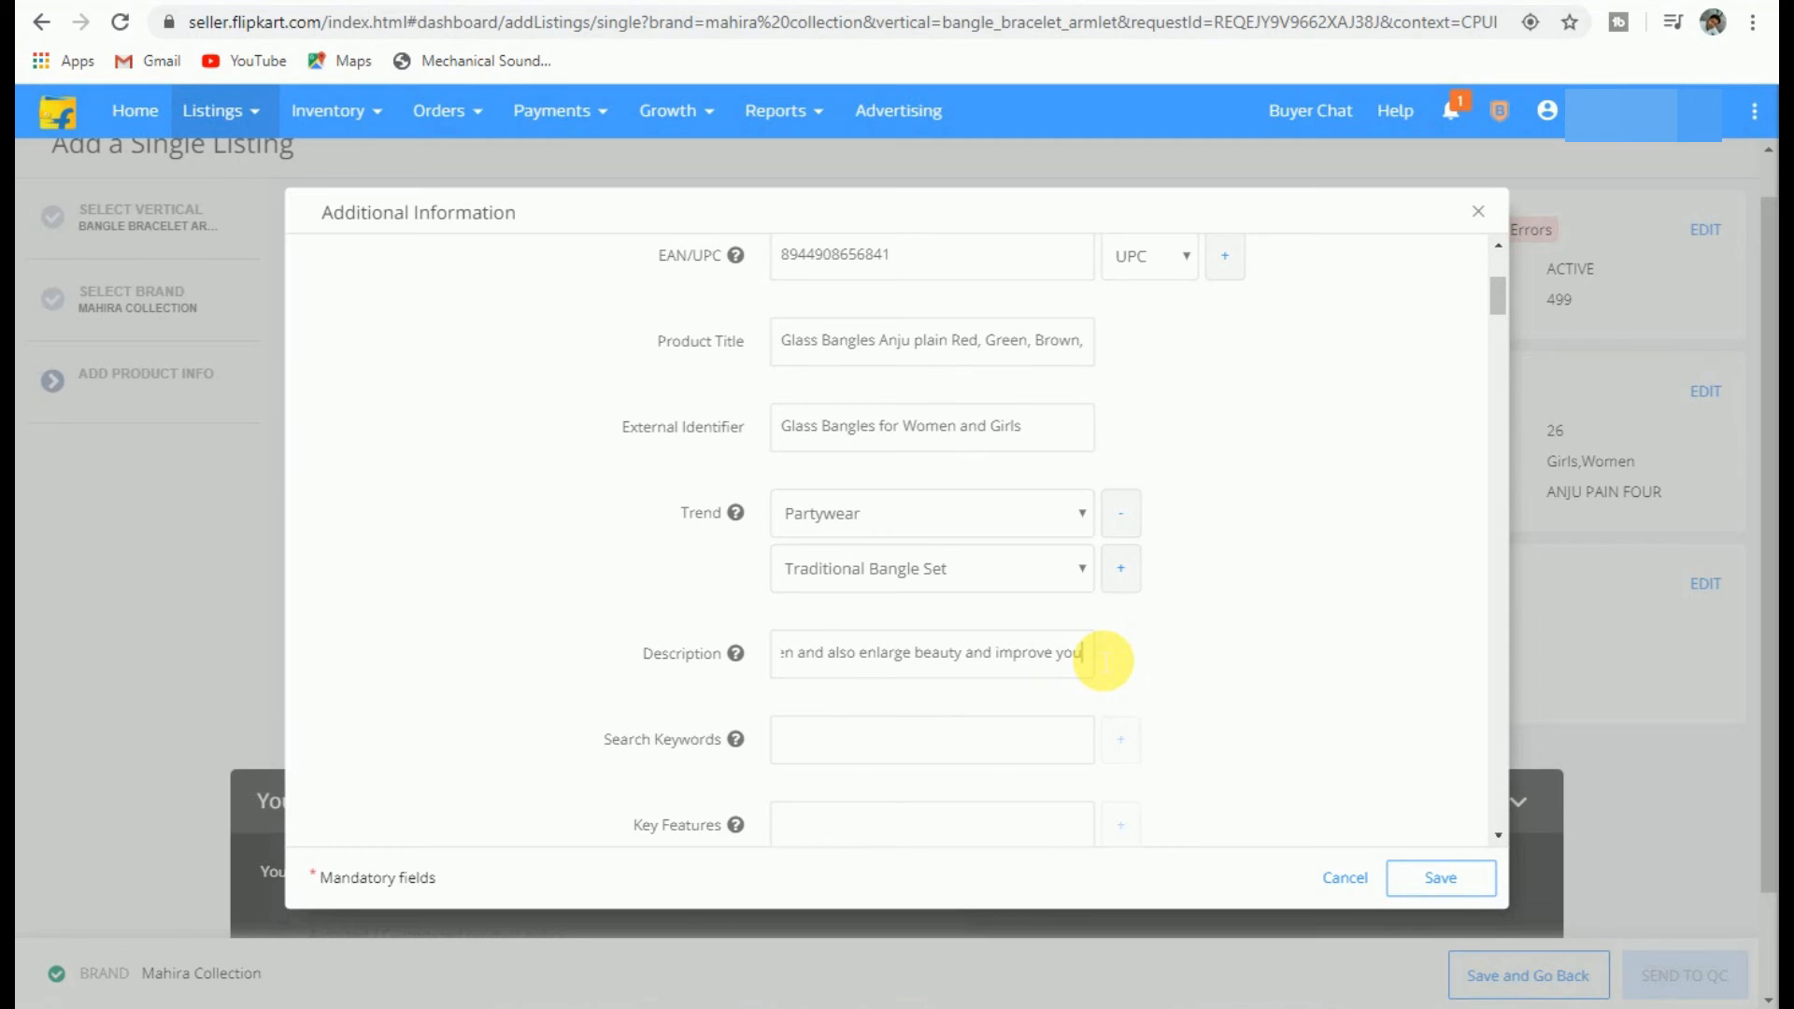
{"action": "type", "text": " r d"}
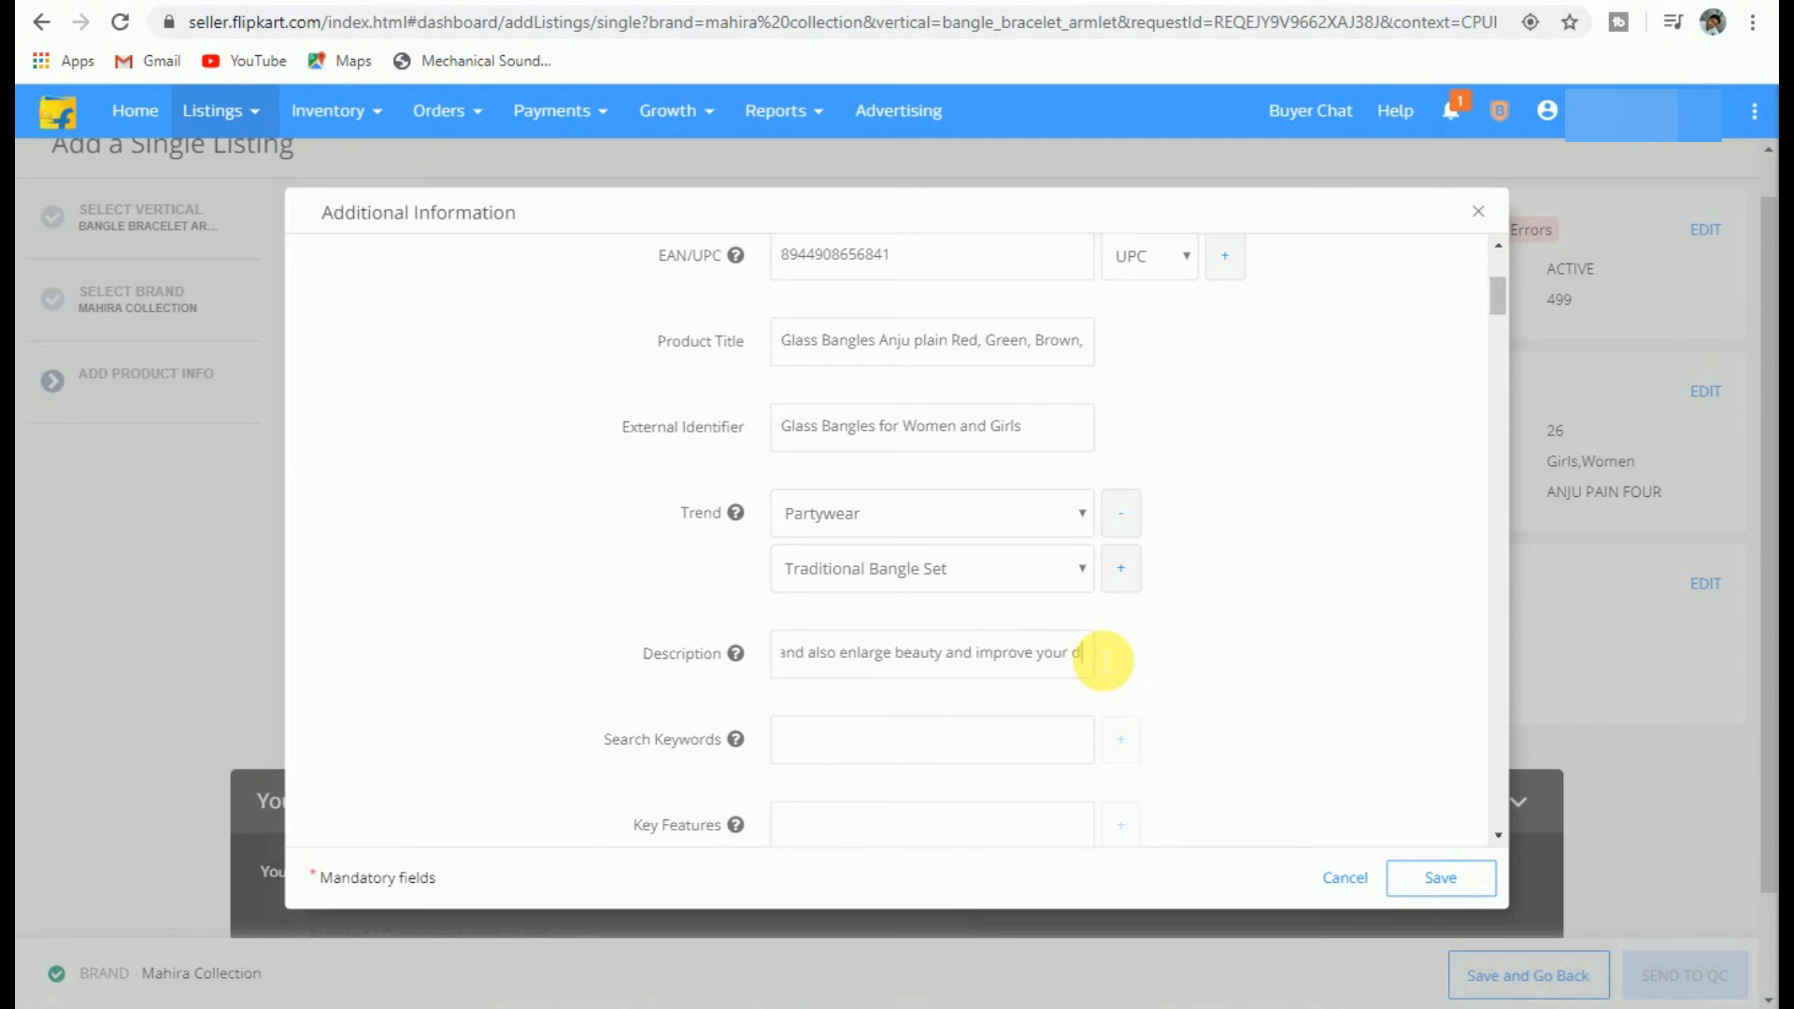
{"action": "type", "text": "ressing."}
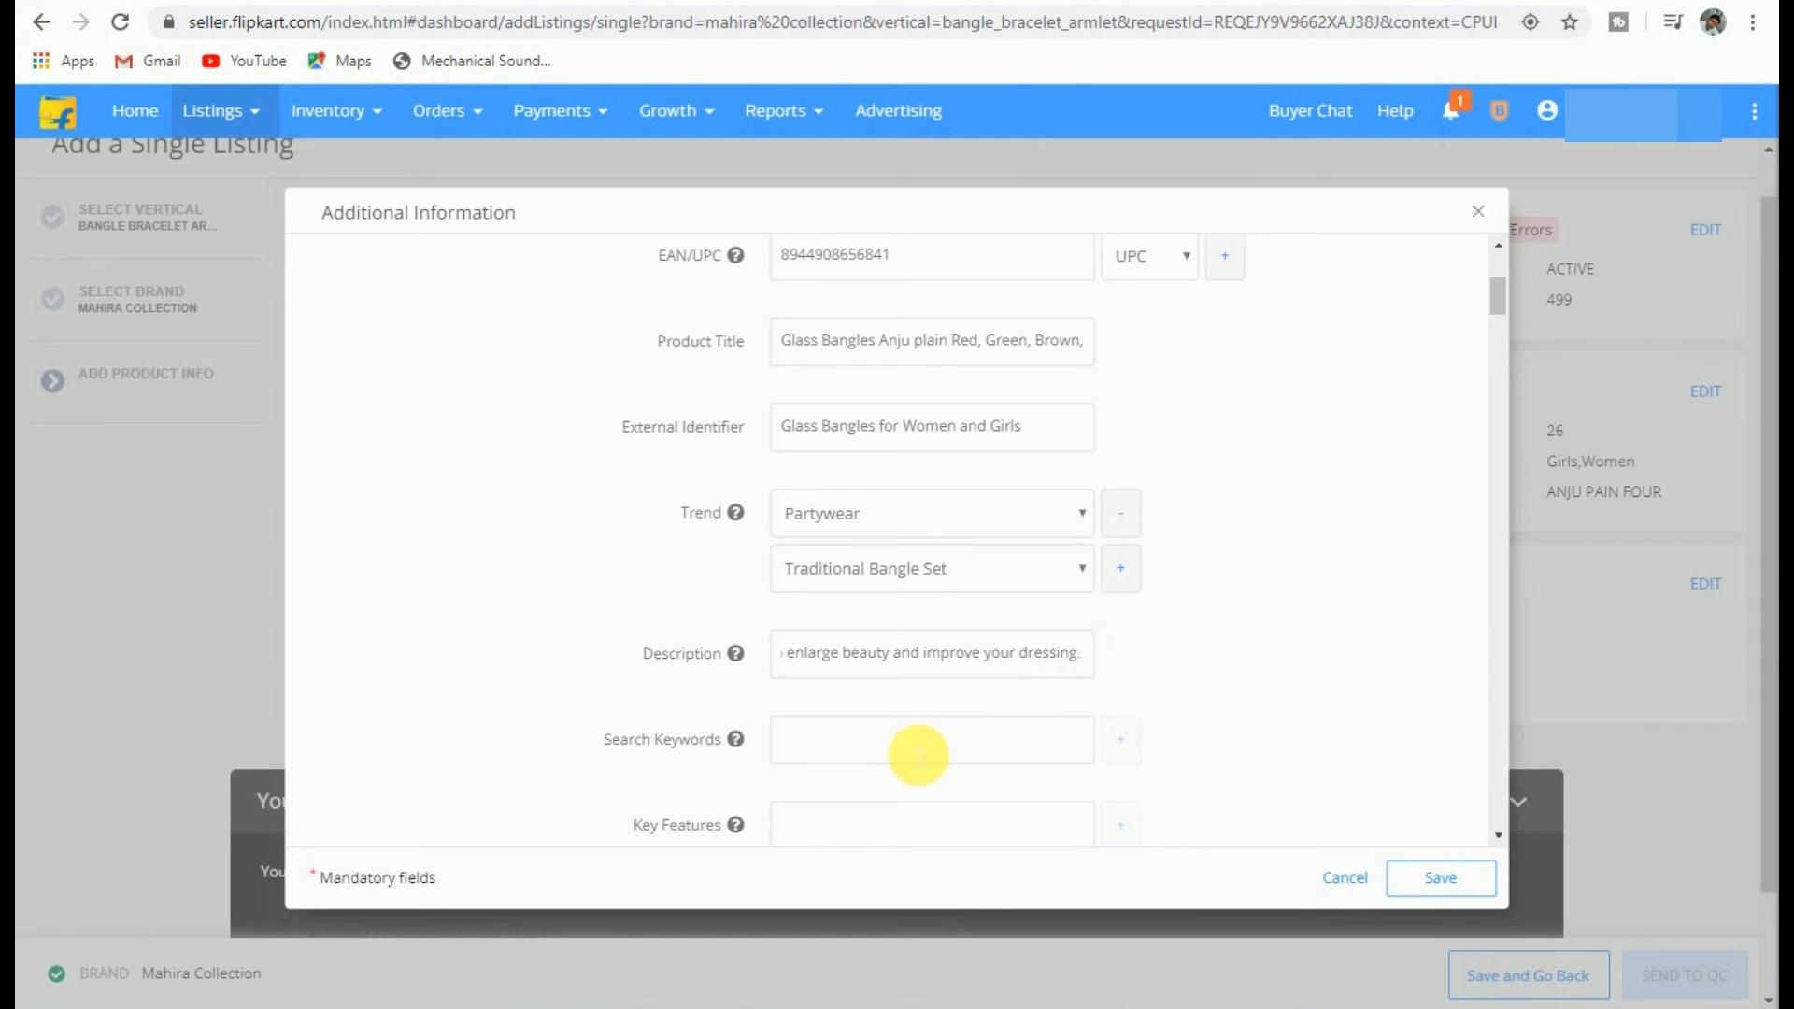
Step: Add the keywords 'Glass Bangle' and 'Bangle Set for Women & Girls'
{"action": "left_click", "coordinate": [916, 754]}
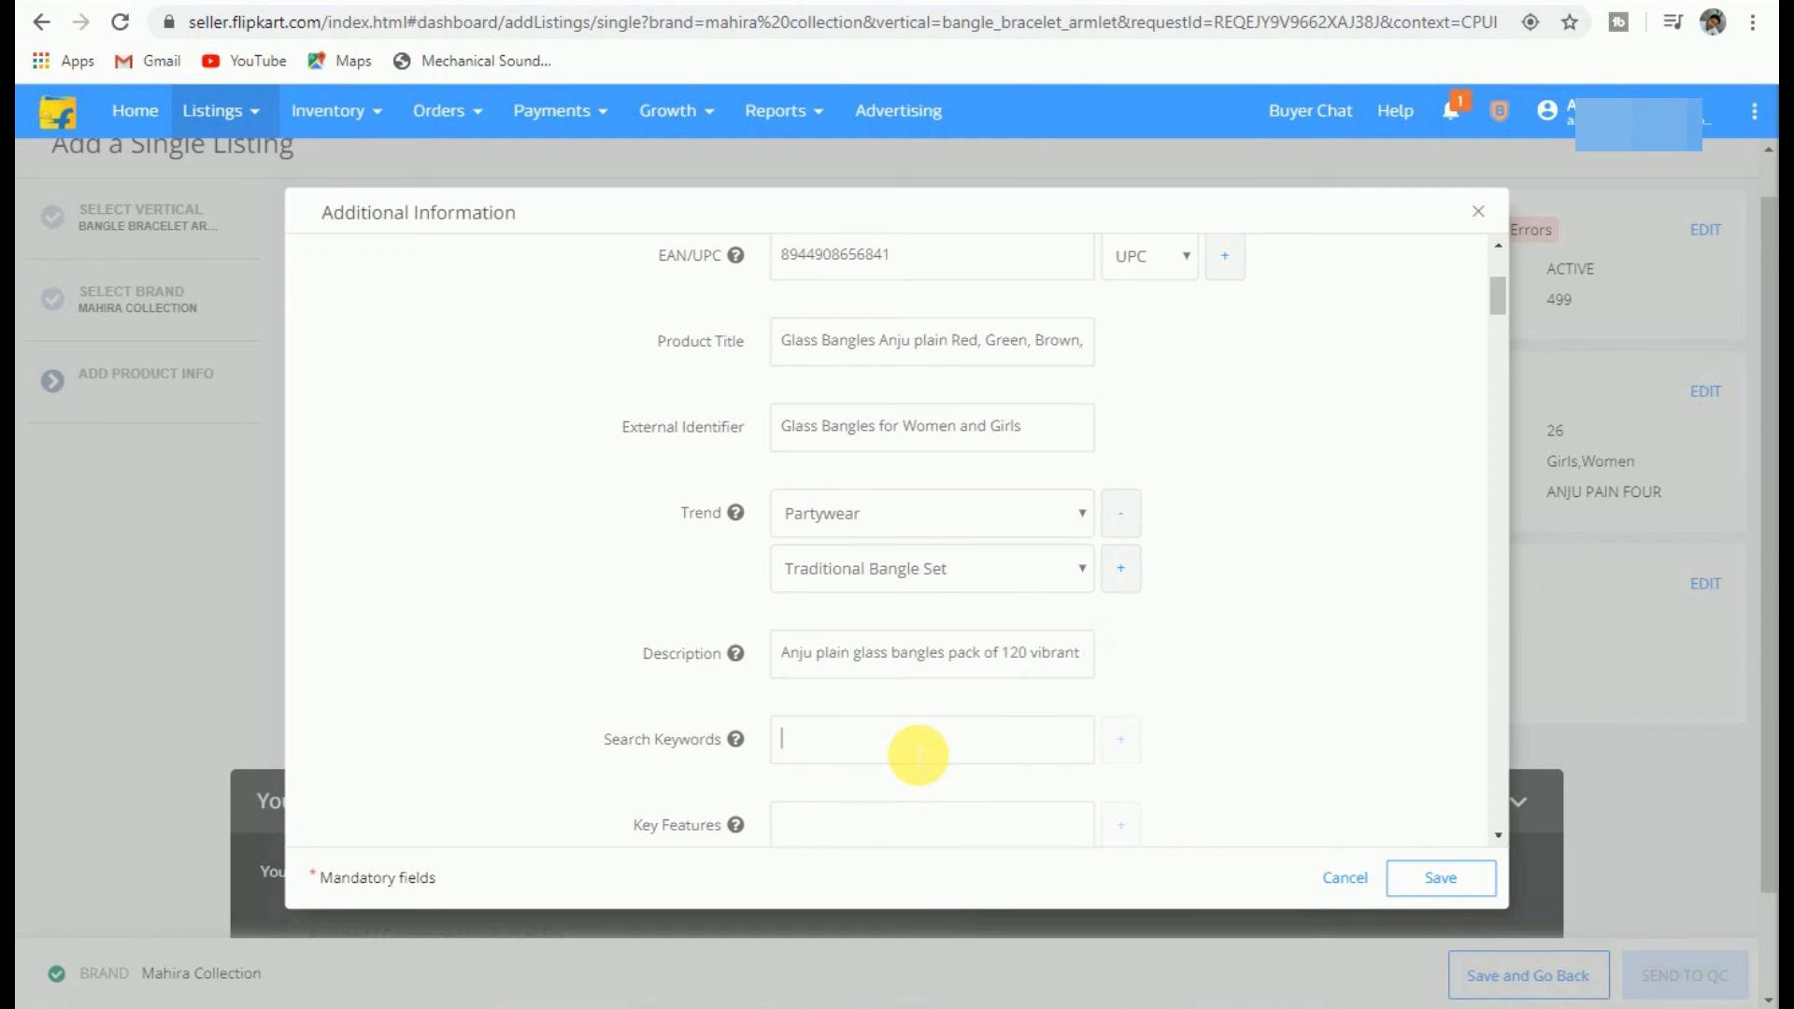
{"action": "type", "text": "Glass Bangle"}
{"action": "left_click", "coordinate": [1133, 747]}
{"action": "left_click", "coordinate": [939, 797]}
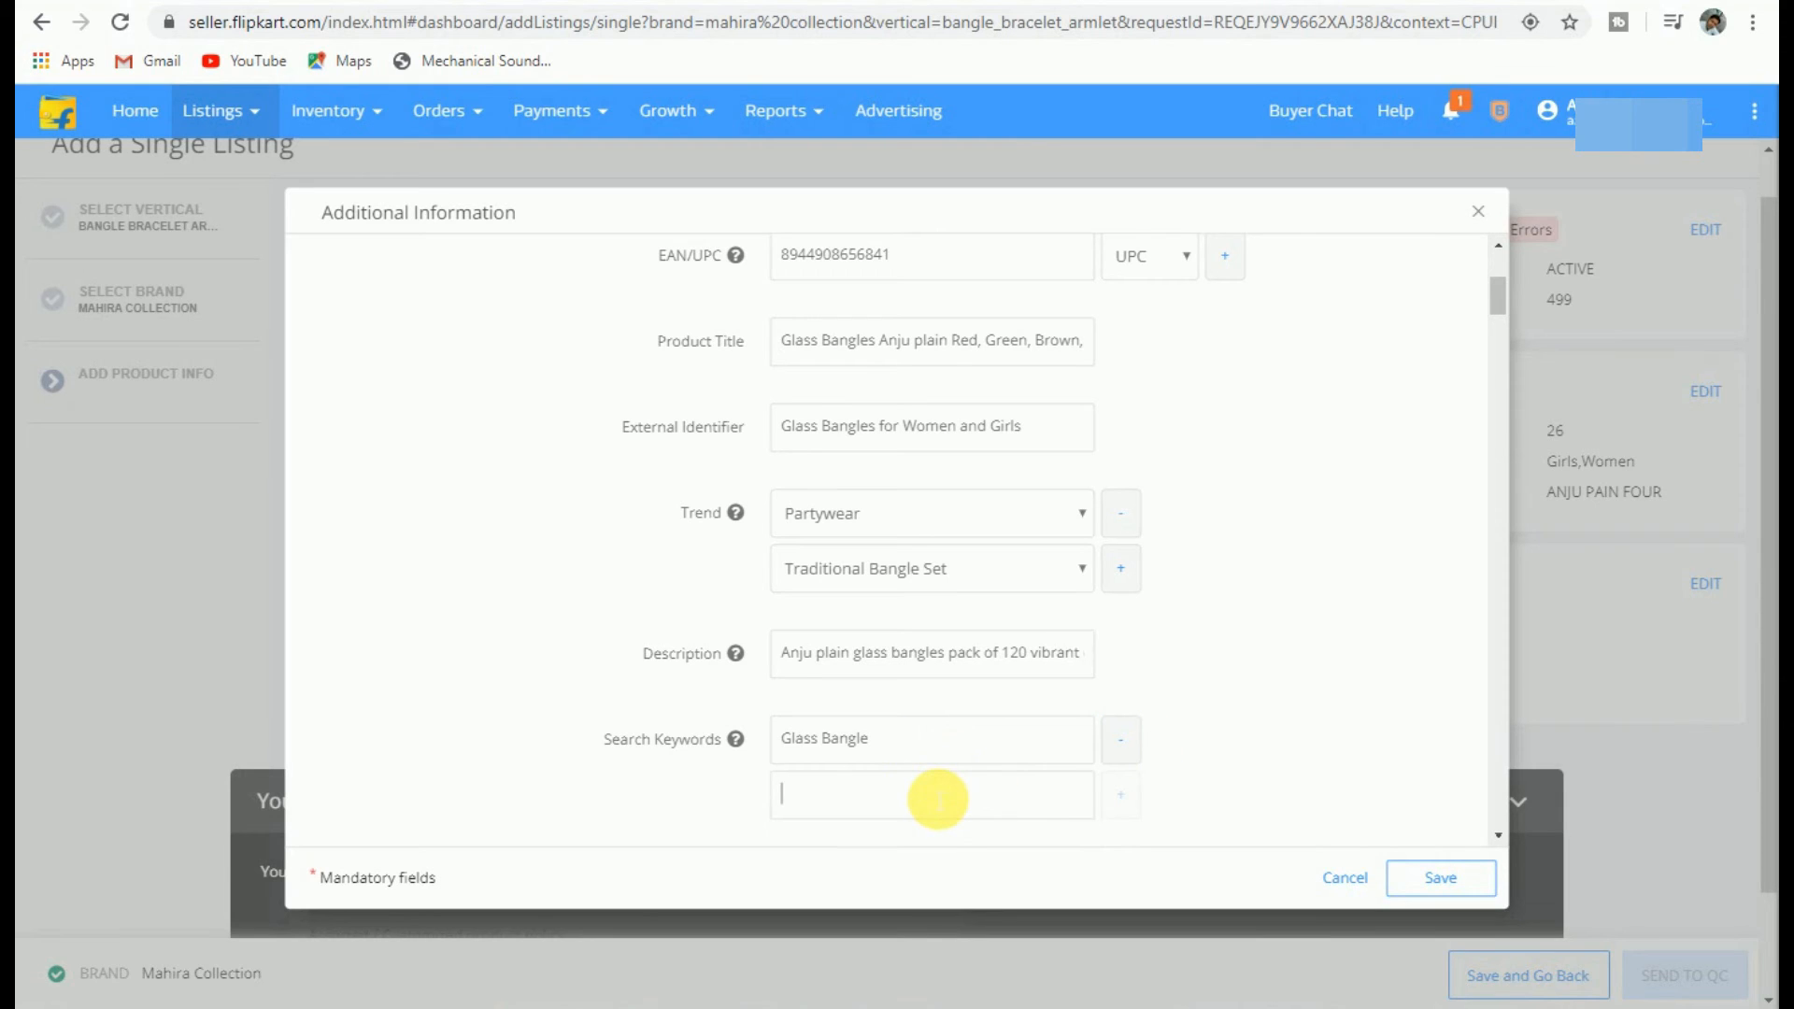
{"action": "type", "text": "Bna"}
{"action": "key", "text": "BackSpace"}
{"action": "key", "text": "BackSpace"}
{"action": "key", "text": "BackSpace"}
{"action": "type", "text": "Bangle Set for Women & Girls"}
Step: Add the keywords 'Tora chudi', 'Party wear Glass Bangle' and 'traditional bangle'
{"action": "left_click", "coordinate": [1122, 800]}
{"action": "type", "text": "Tora "}
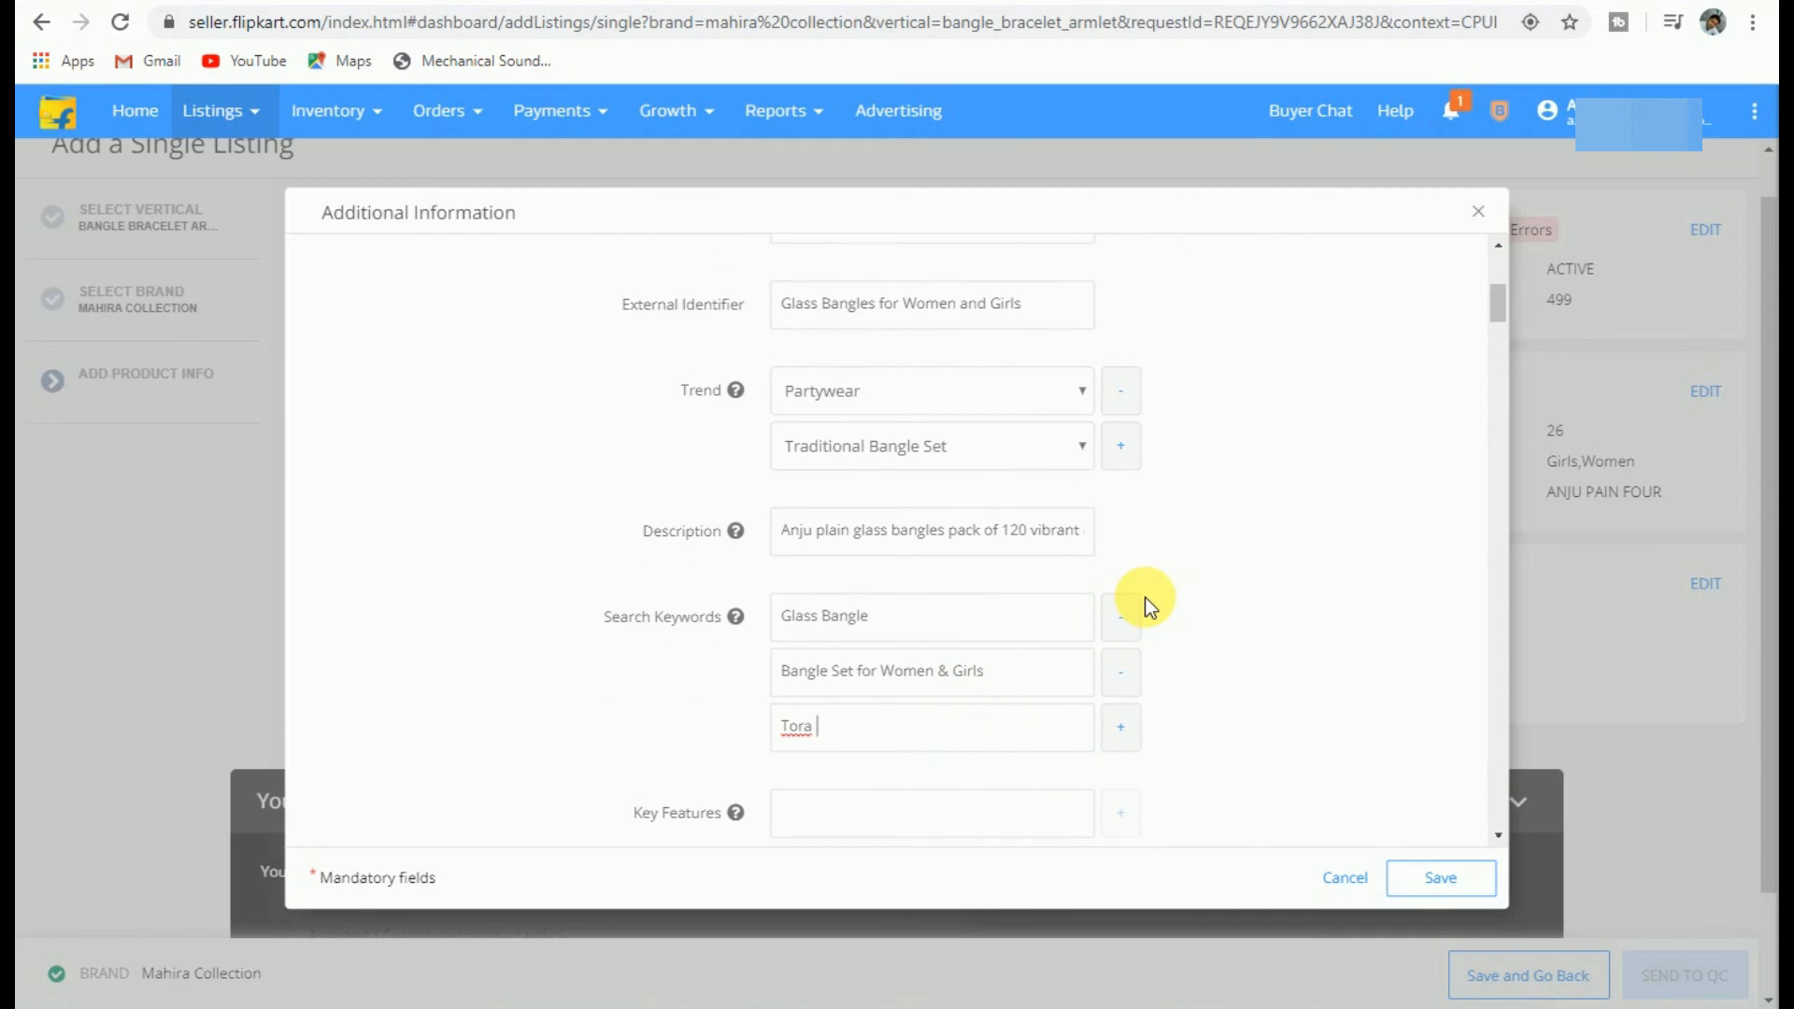
{"action": "type", "text": "chudi"}
{"action": "left_click", "coordinate": [1120, 726]}
{"action": "scroll", "coordinate": [797, 785], "scroll_direction": "down", "scroll_amount": 3}
{"action": "type", "text": "Party wear"}
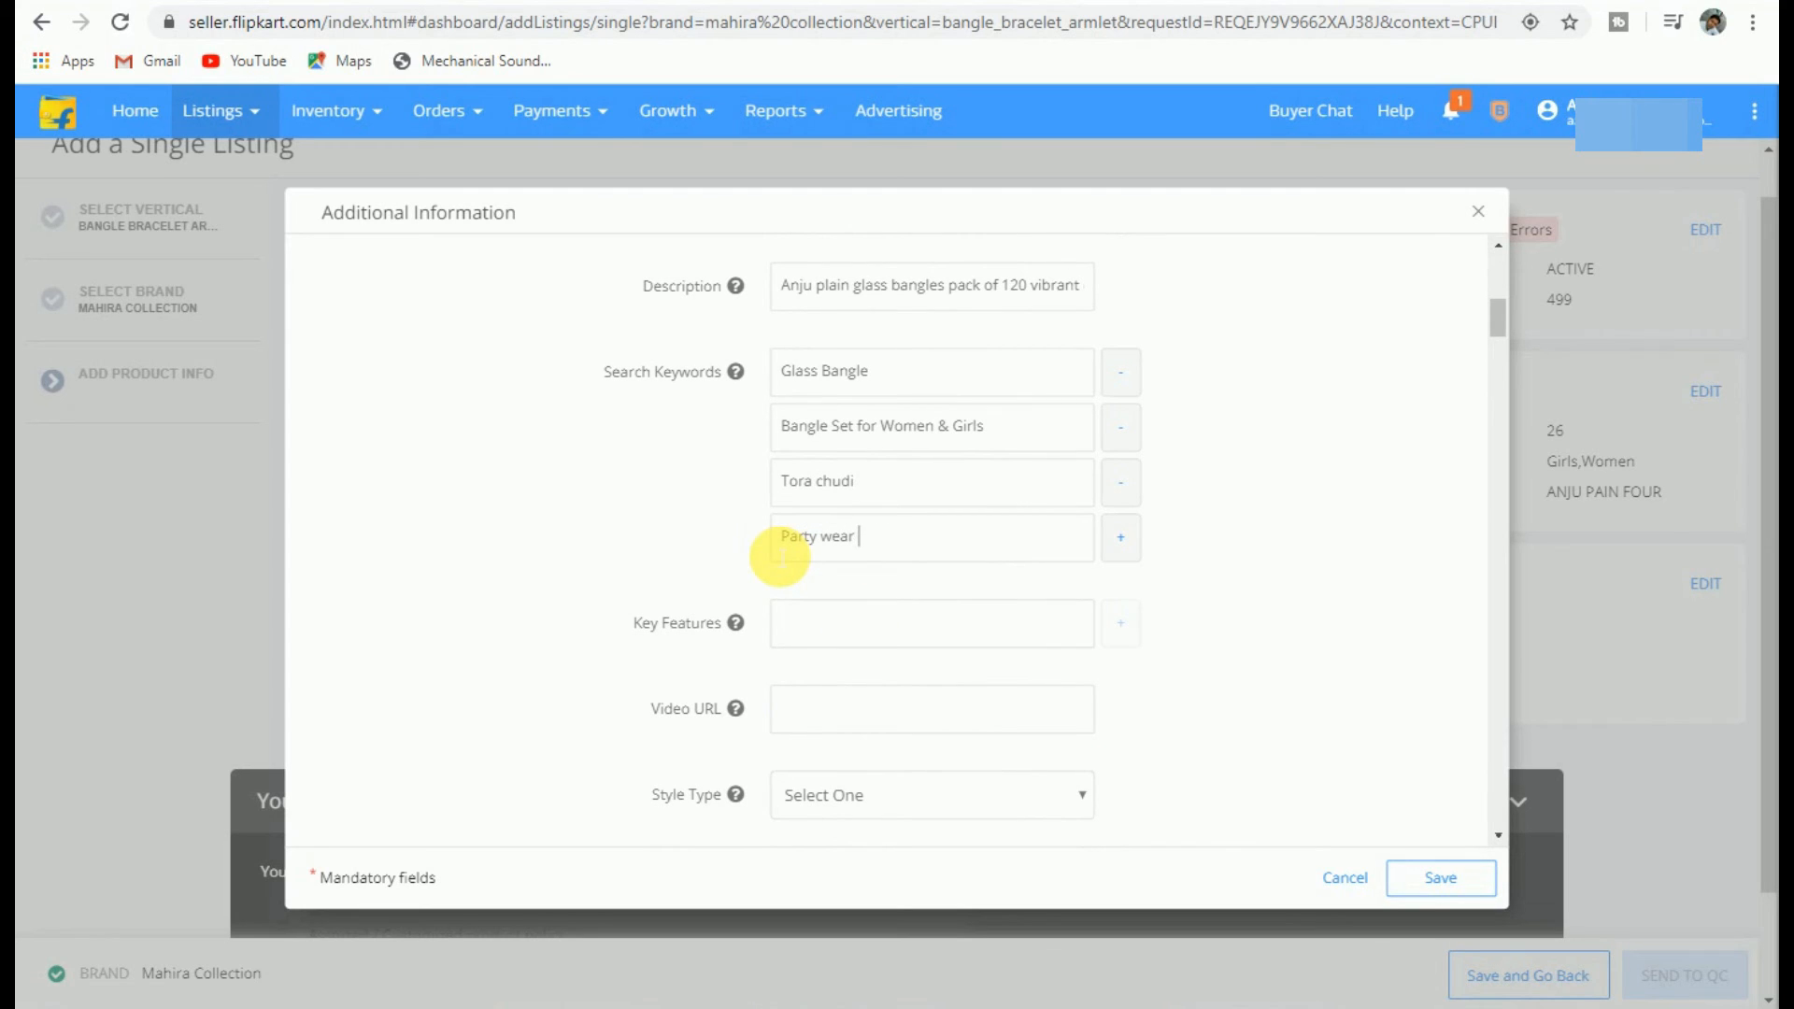
{"action": "type", "text": " Glass Bangk"}
{"action": "key", "text": "BackSpace"}
{"action": "type", "text": "le"}
{"action": "left_click", "coordinate": [1119, 541]}
{"action": "left_click", "coordinate": [945, 601]}
{"action": "type", "text": "tradit"}
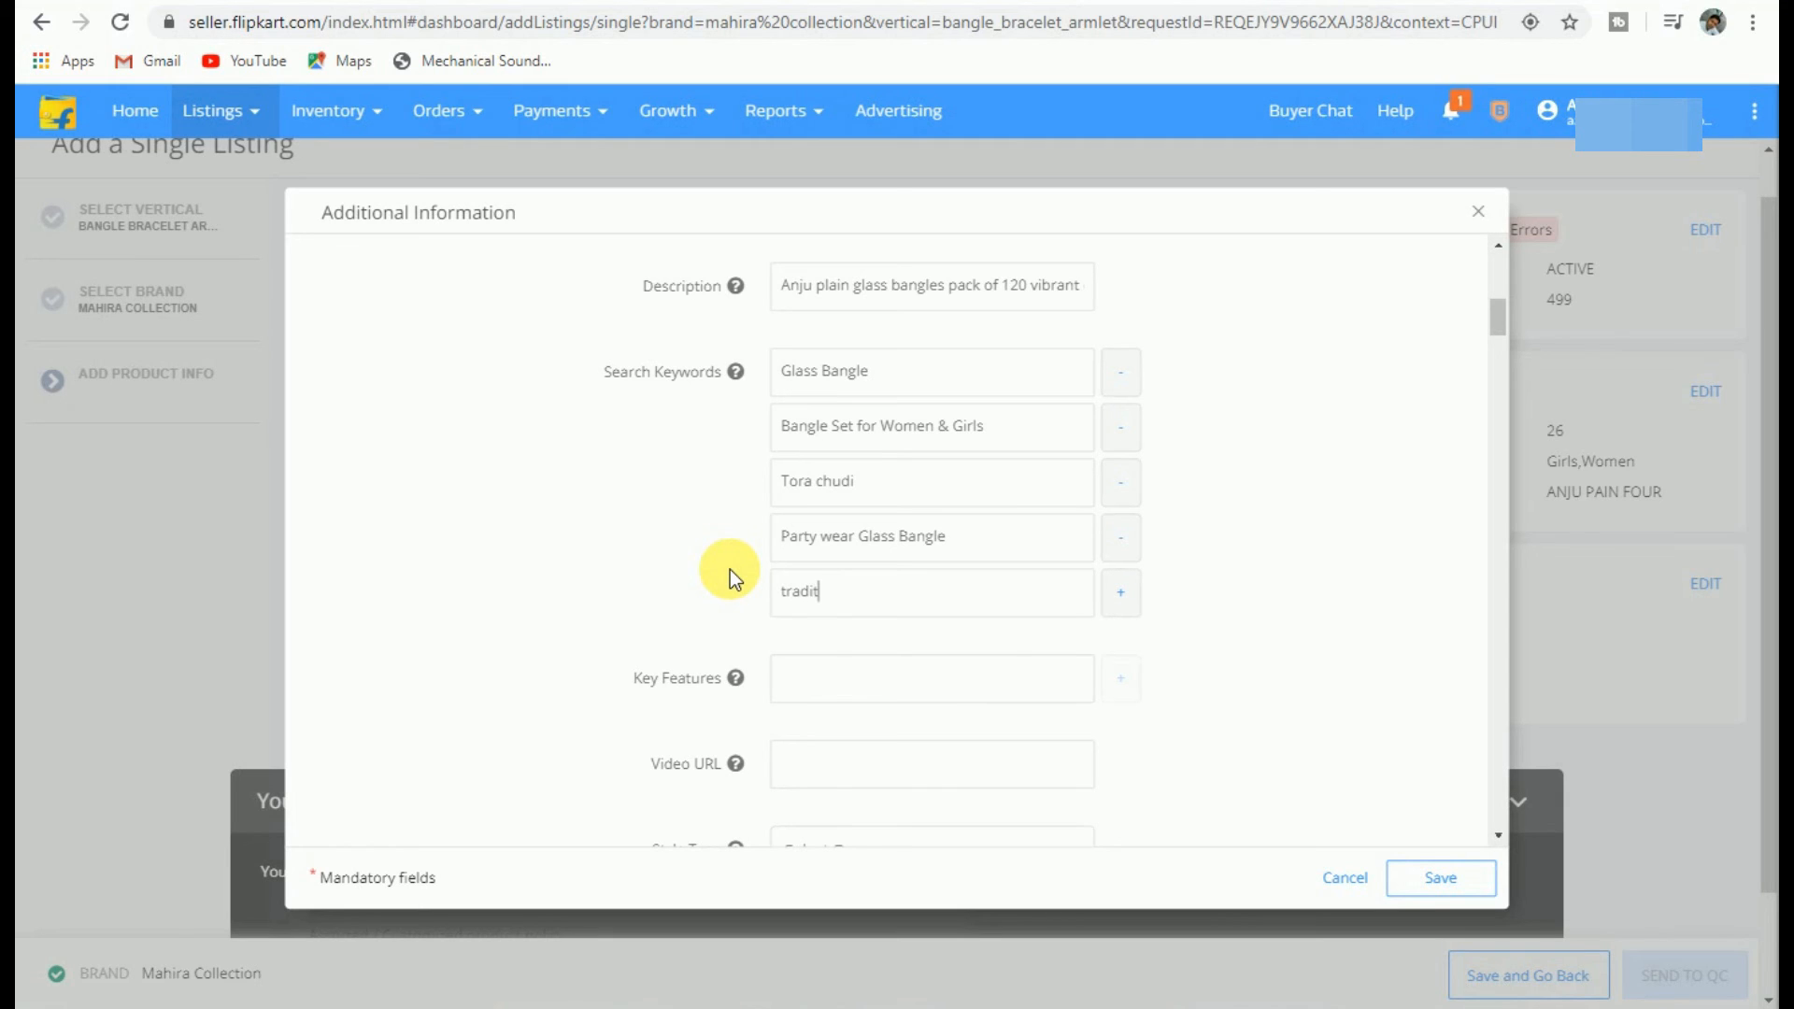
{"action": "type", "text": "ional bangle"}
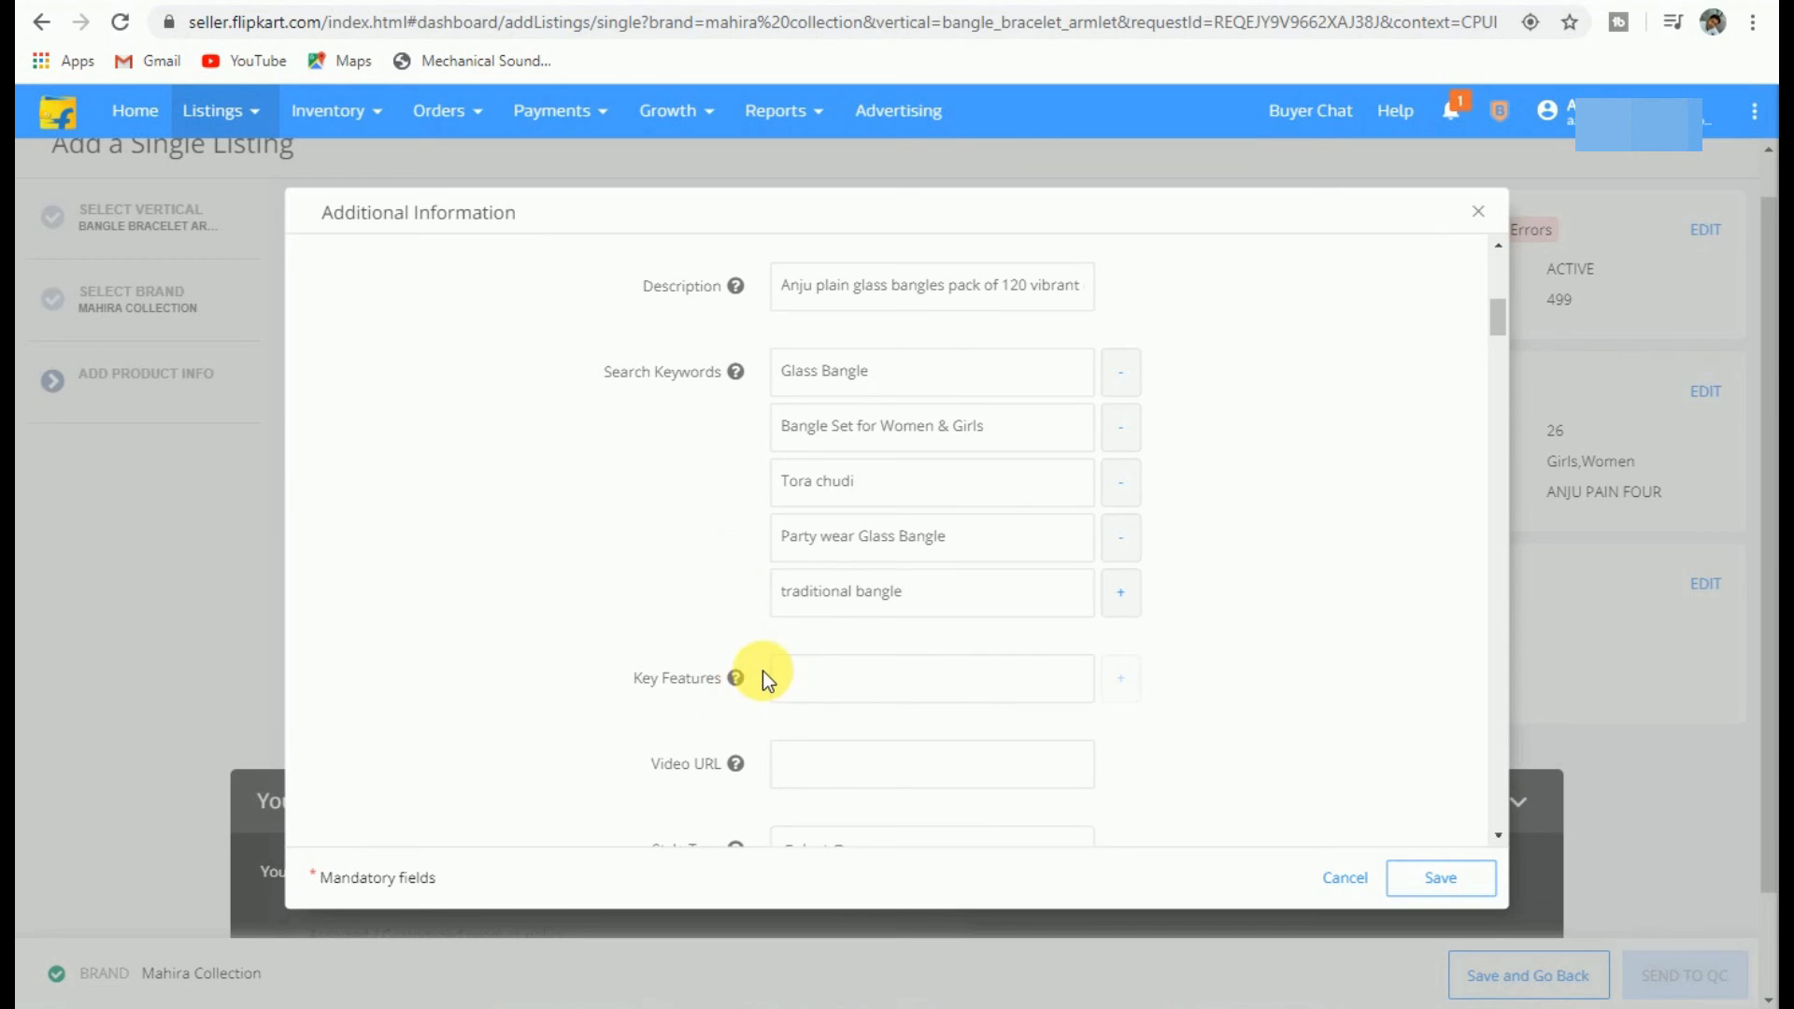
{"action": "scroll", "coordinate": [762, 681], "scroll_direction": "down", "scroll_amount": 3}
Step: Enter the first two key features: 'Glass bangle' and 'Pack of 120'
{"action": "left_click", "coordinate": [851, 449]}
{"action": "type", "text": "Glass bangle"}
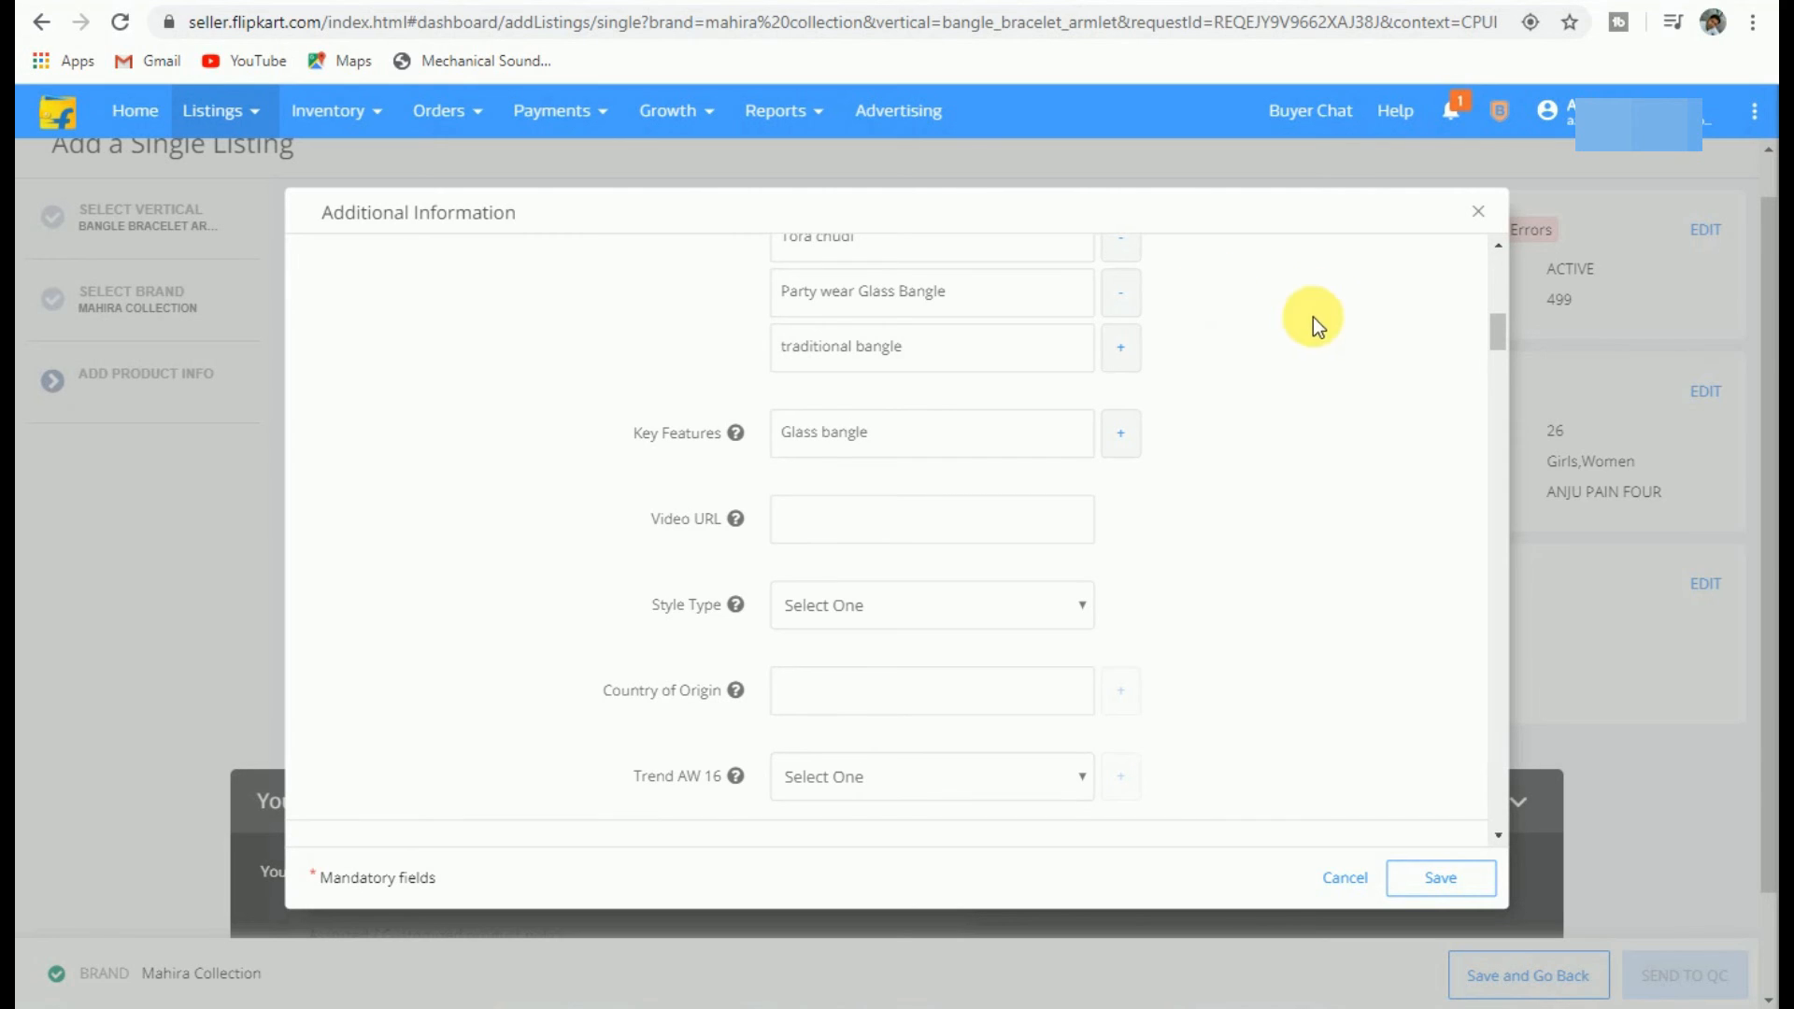
{"action": "left_click", "coordinate": [1125, 437]}
{"action": "left_click", "coordinate": [822, 494]}
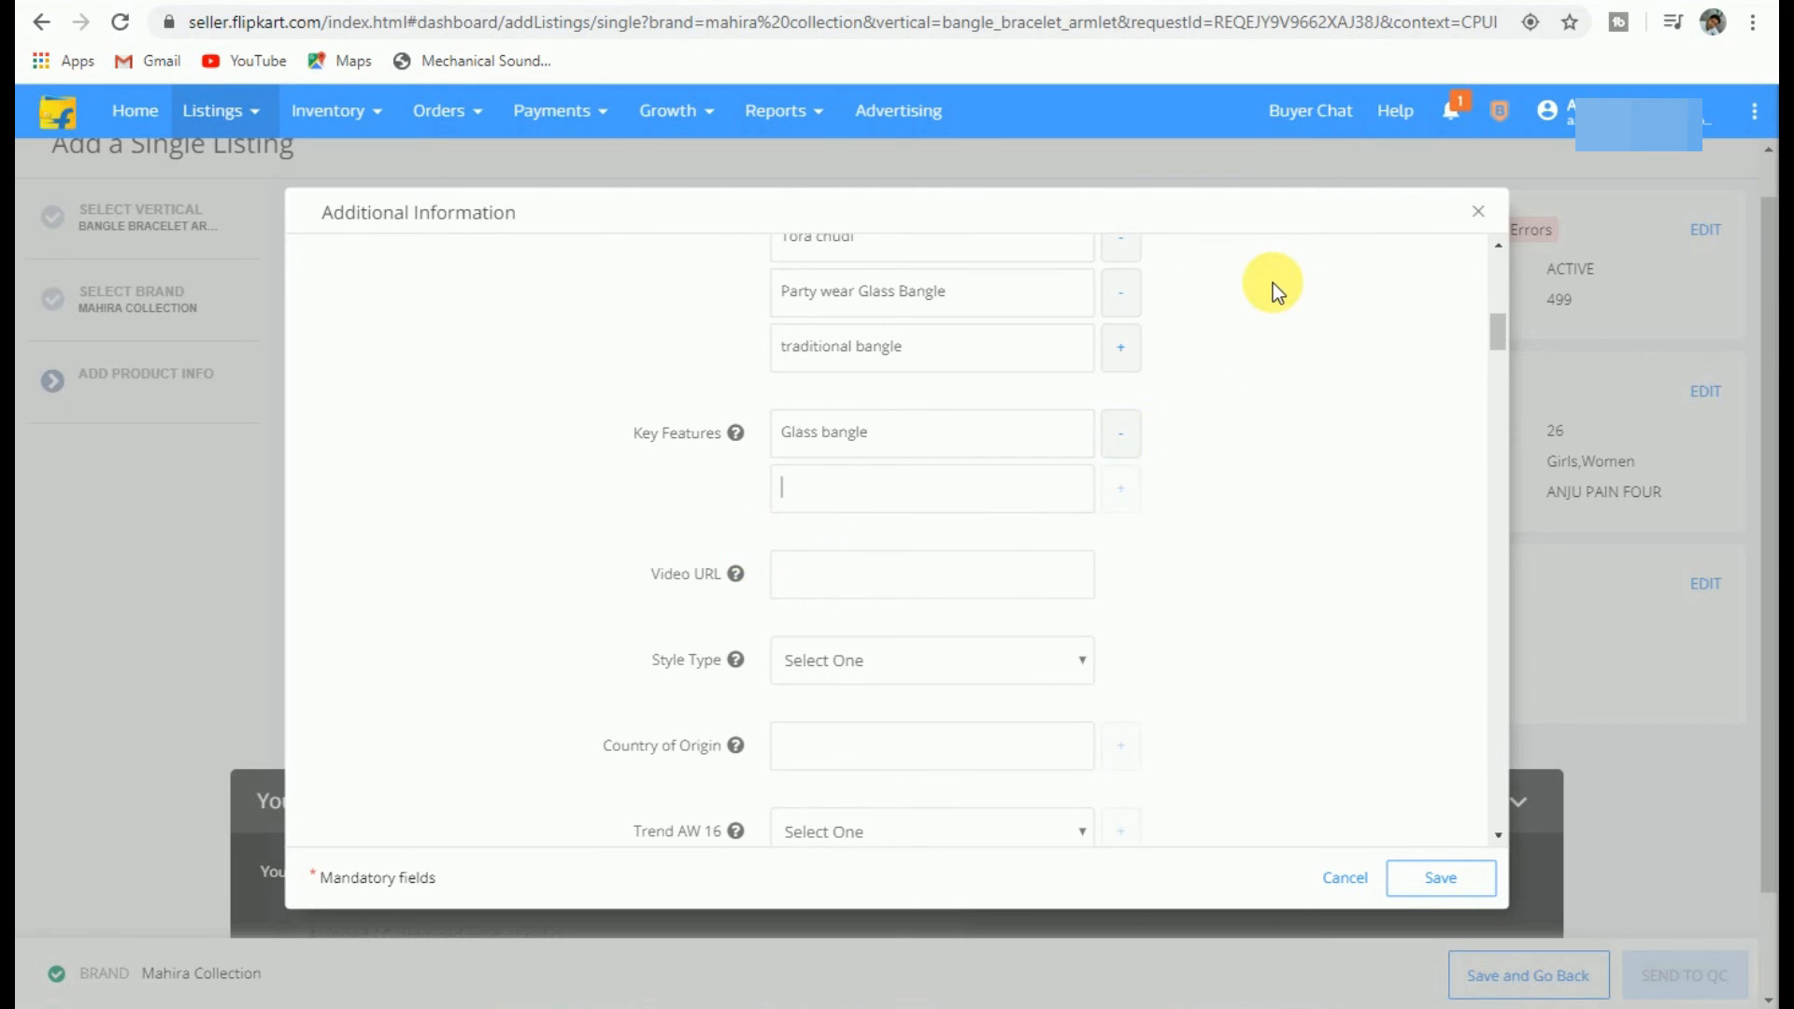
{"action": "type", "text": "Pack of 120"}
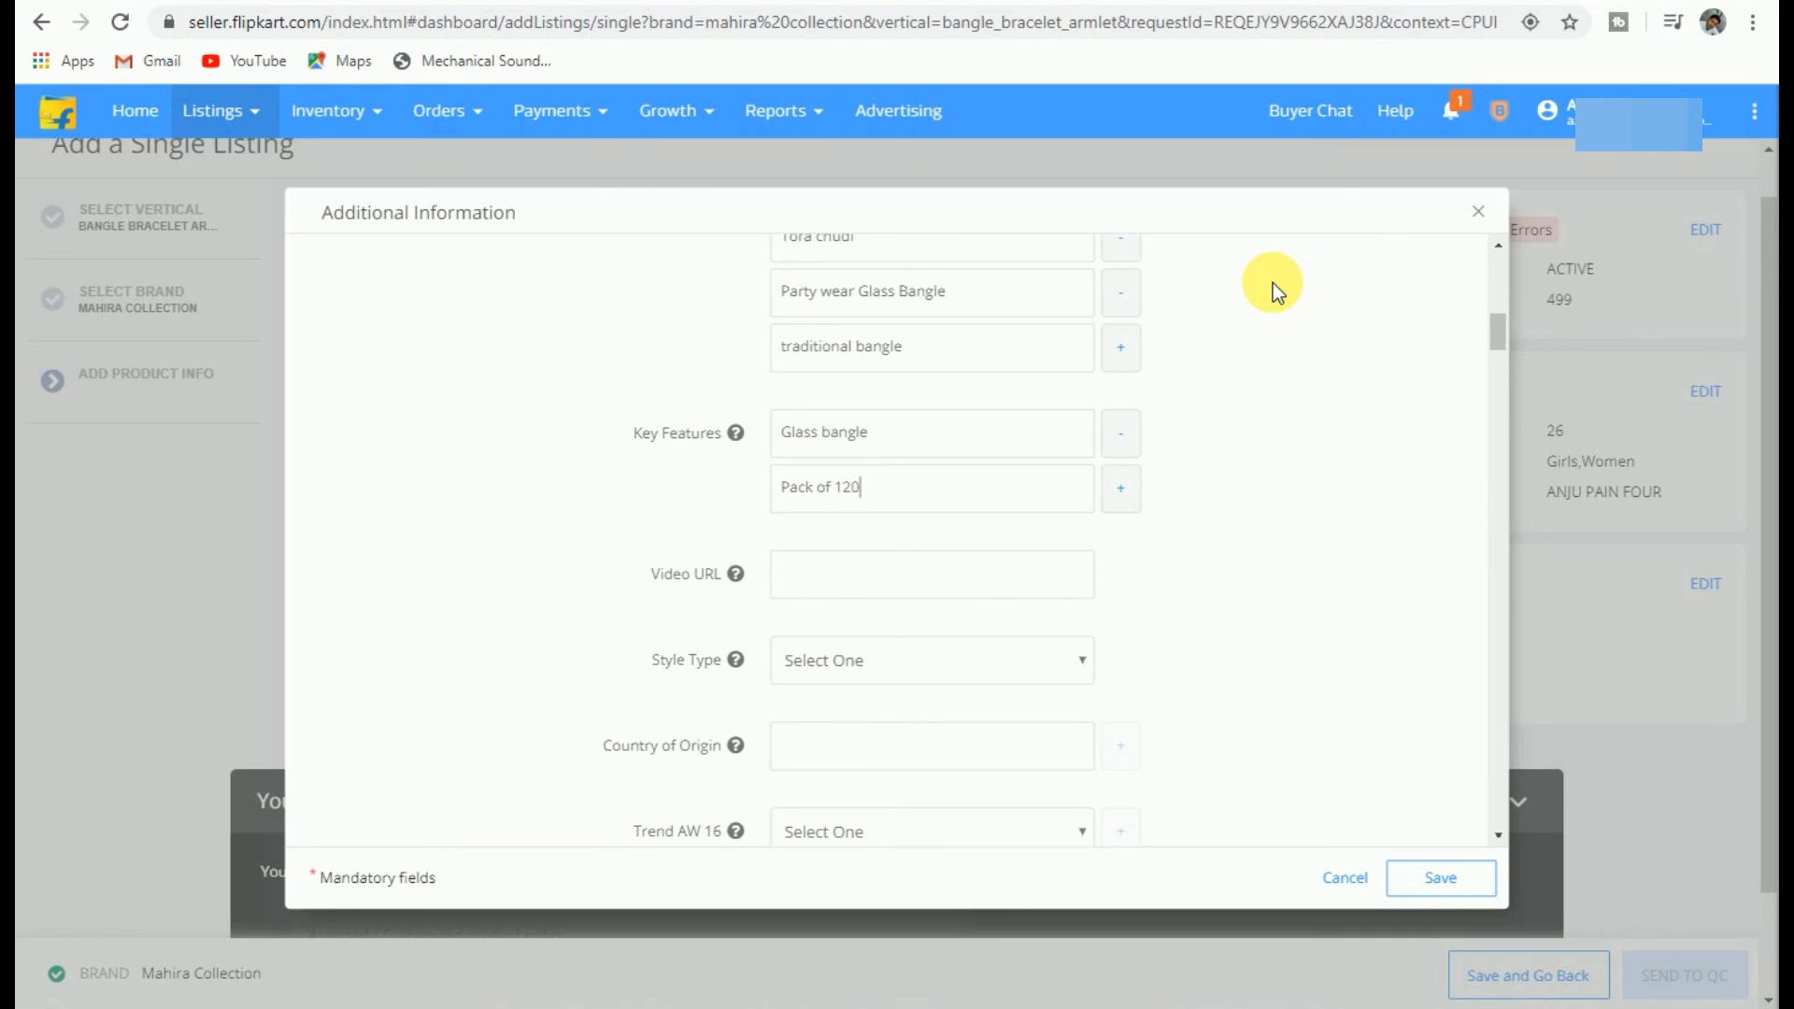
Step: Add key features 'Four colors in pack' (spelling corrected) and 'symbol of Indian Beauty'
{"action": "left_click", "coordinate": [1122, 488]}
{"action": "left_click", "coordinate": [849, 565]}
{"action": "type", "text": "Four colours"}
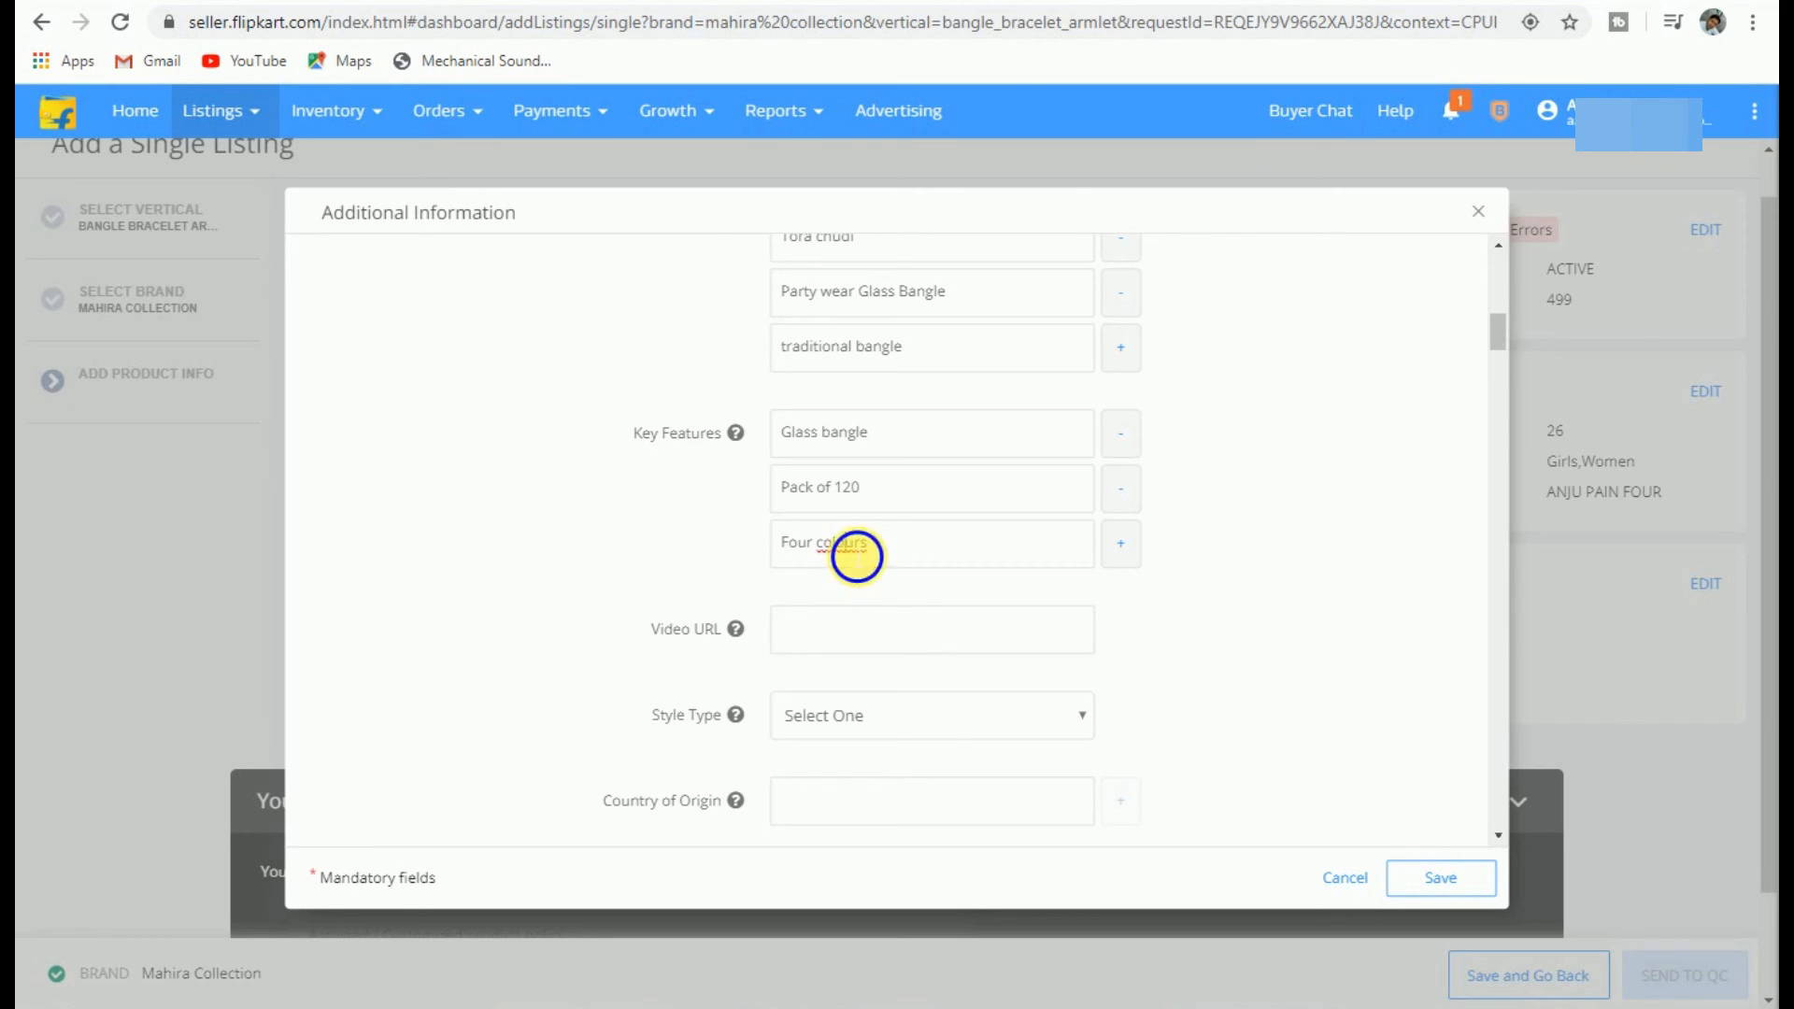
{"action": "right_click", "coordinate": [848, 547]}
{"action": "left_click", "coordinate": [895, 566]}
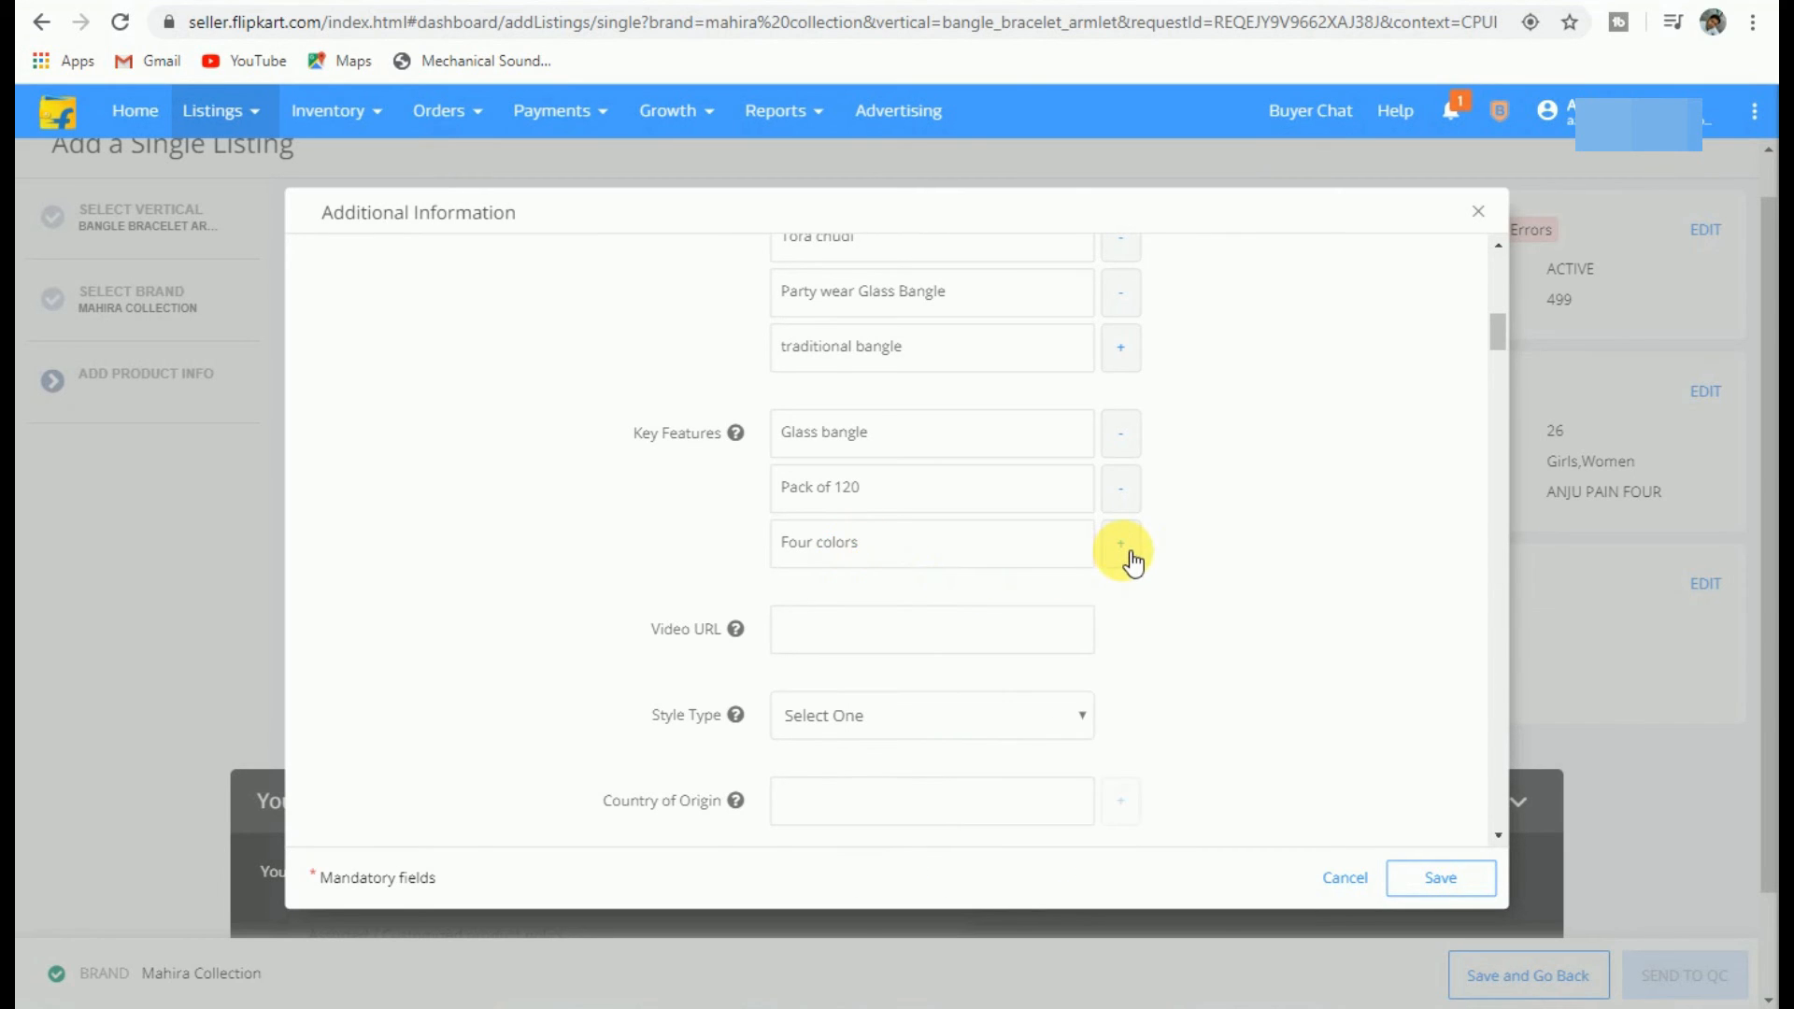
{"action": "left_click", "coordinate": [1120, 546]}
{"action": "left_click", "coordinate": [965, 607]}
{"action": "type", "text": "in pack"}
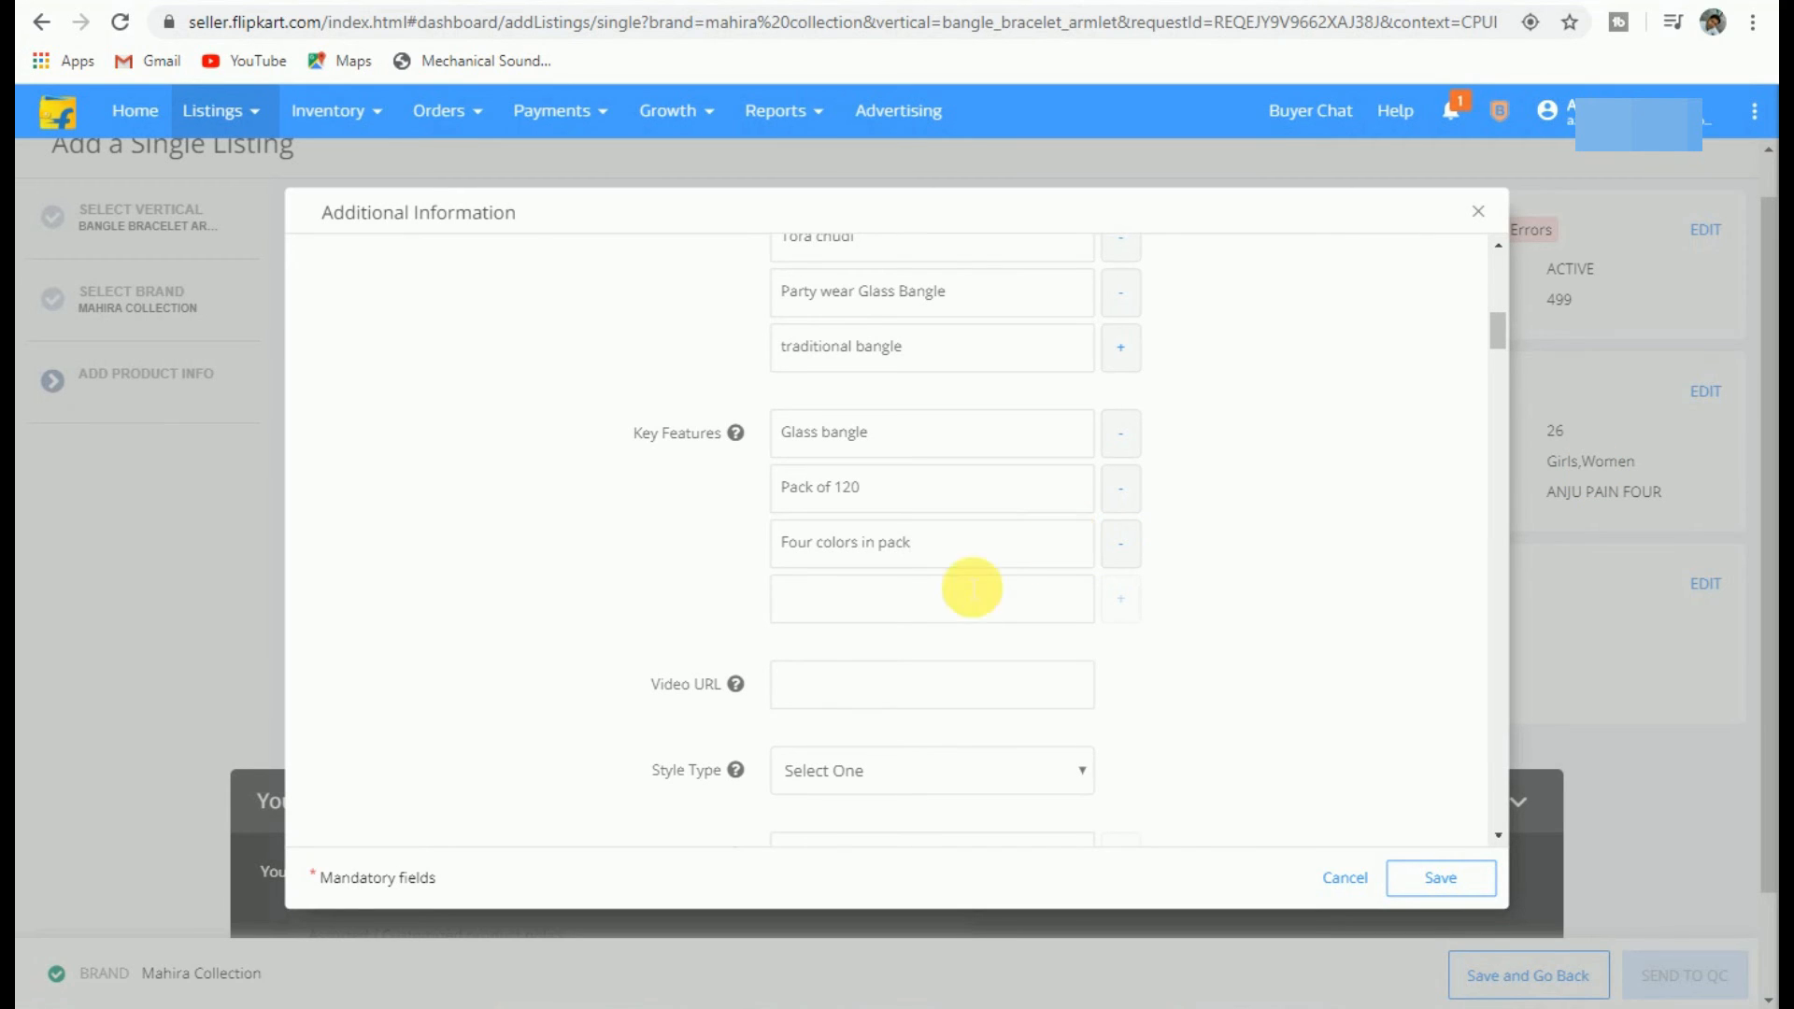
{"action": "left_click", "coordinate": [888, 592]}
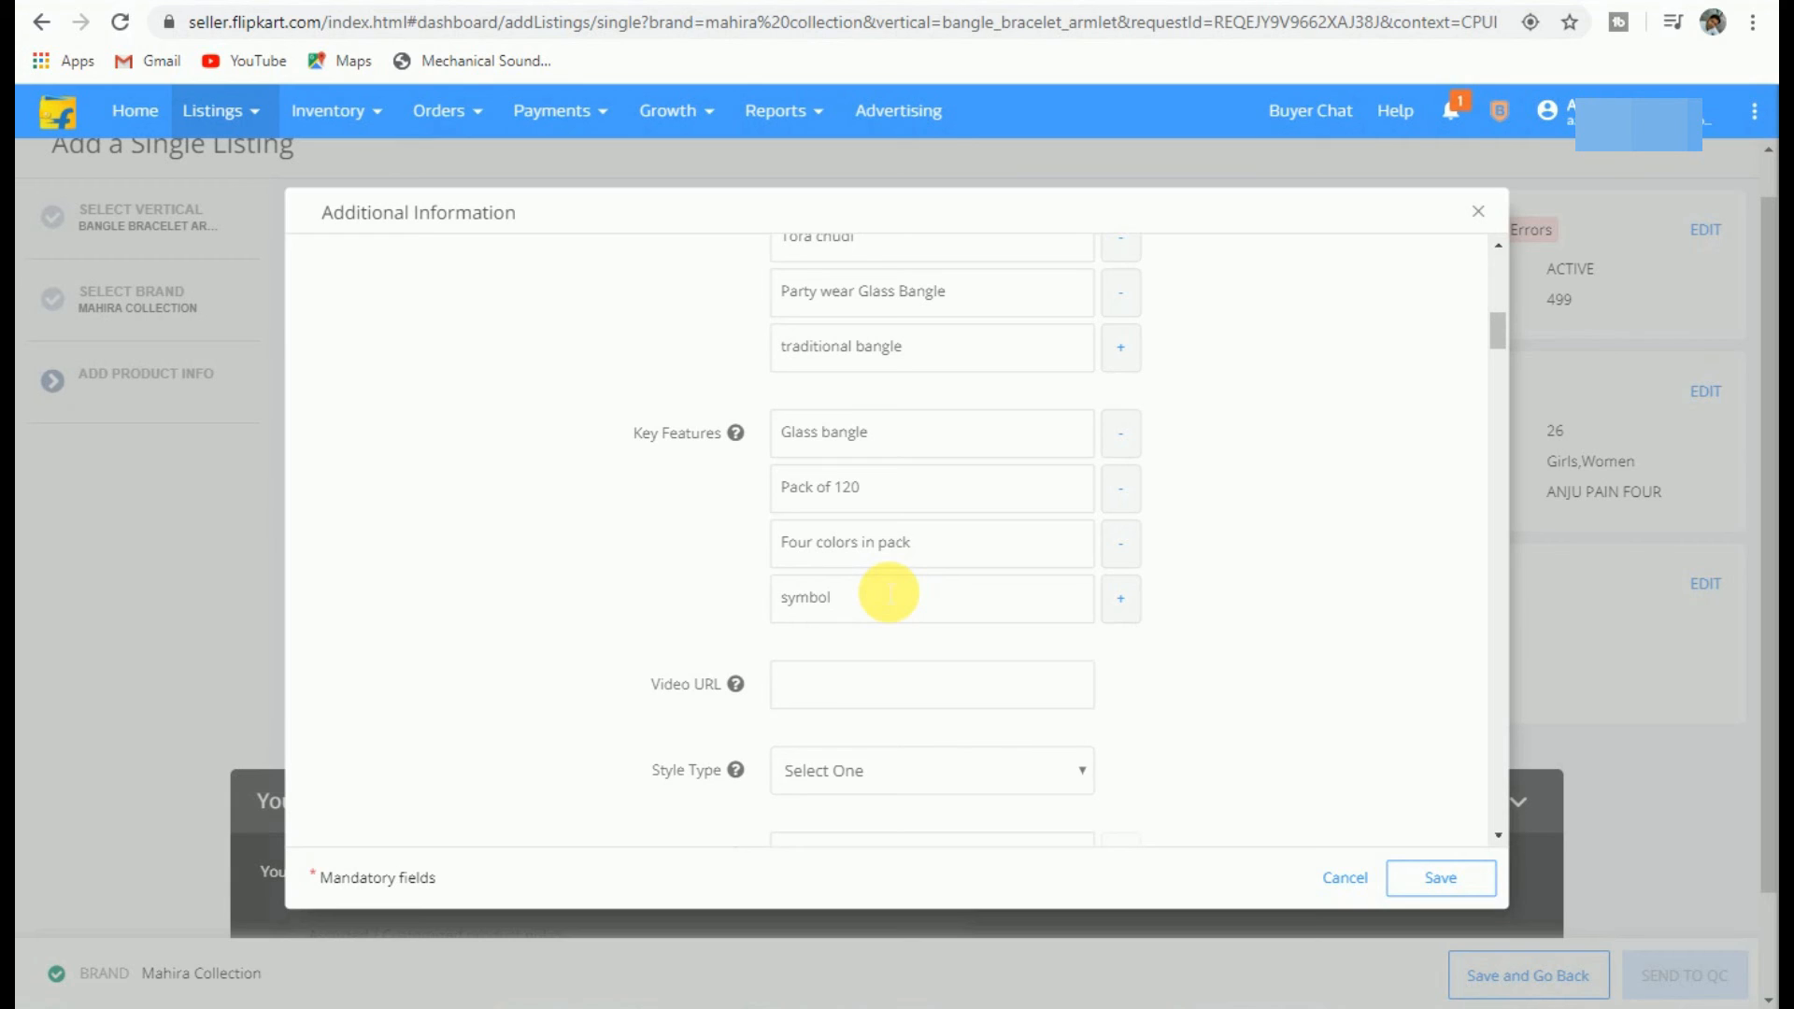
{"action": "type", "text": "symbol of Indian Beauty"}
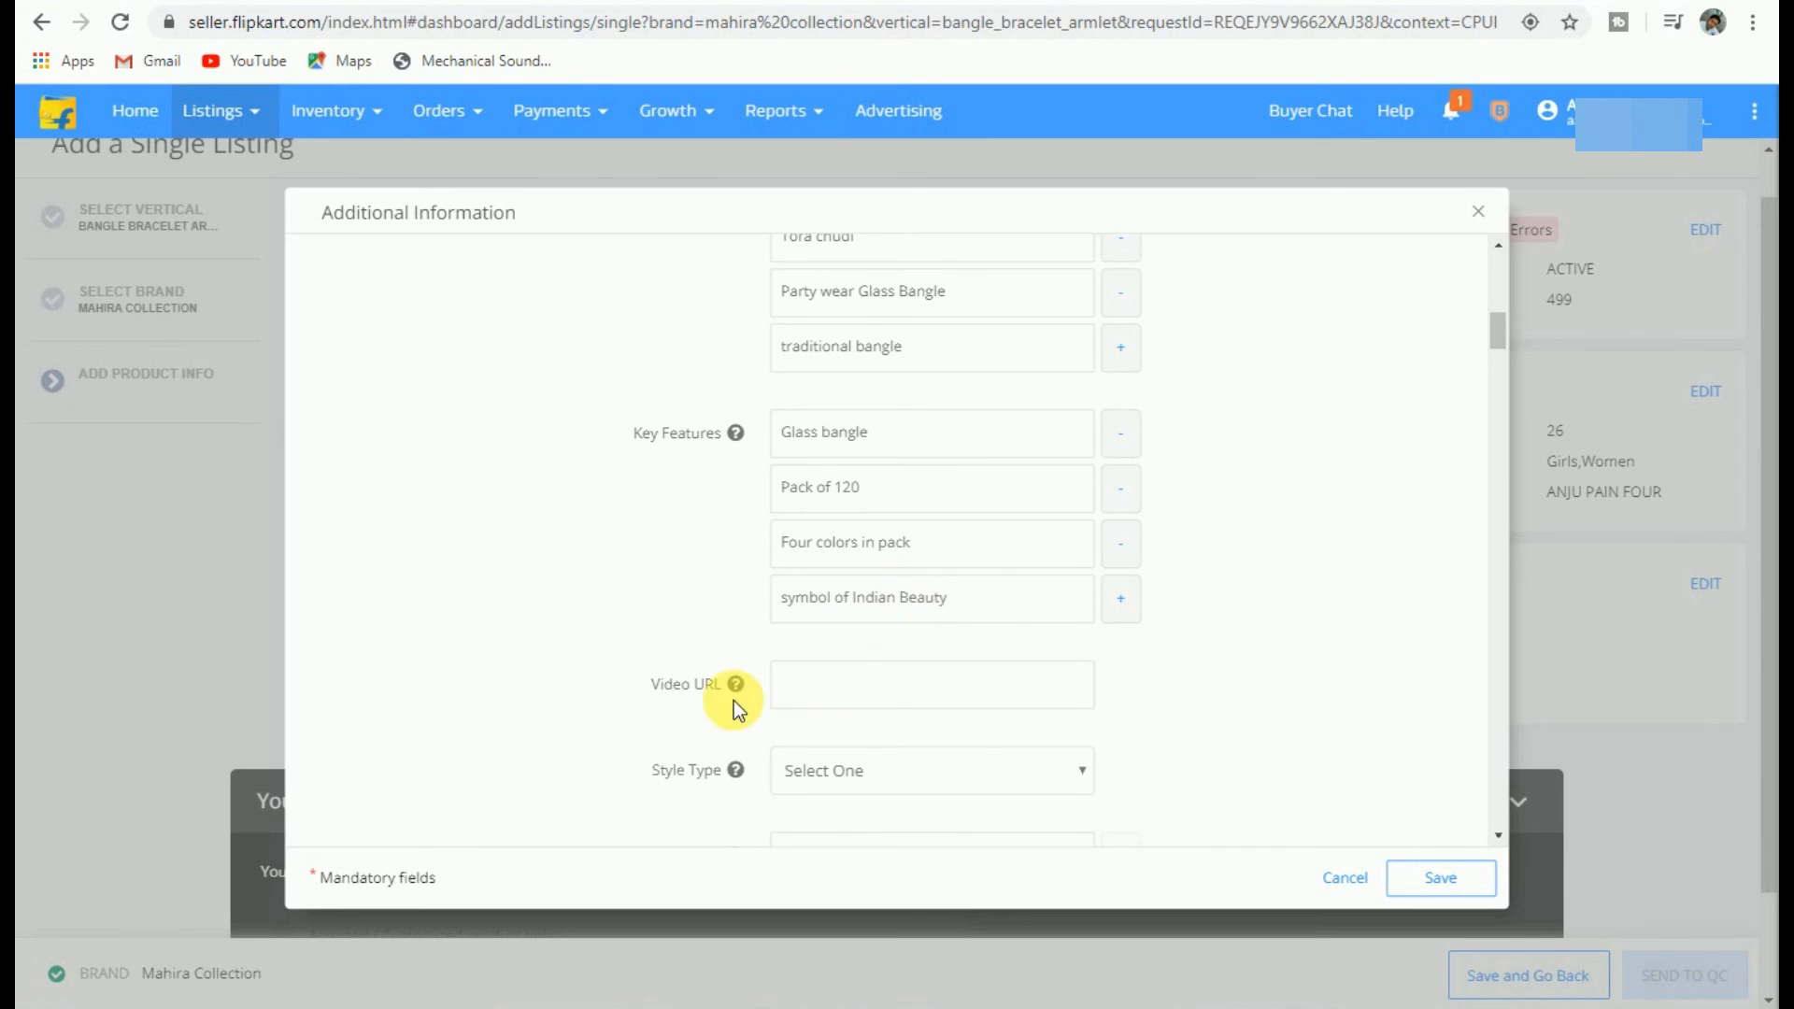
Step: Set the bangle's style type to Regular and its country of origin to India
{"action": "scroll", "coordinate": [800, 738], "scroll_direction": "down", "scroll_amount": 3}
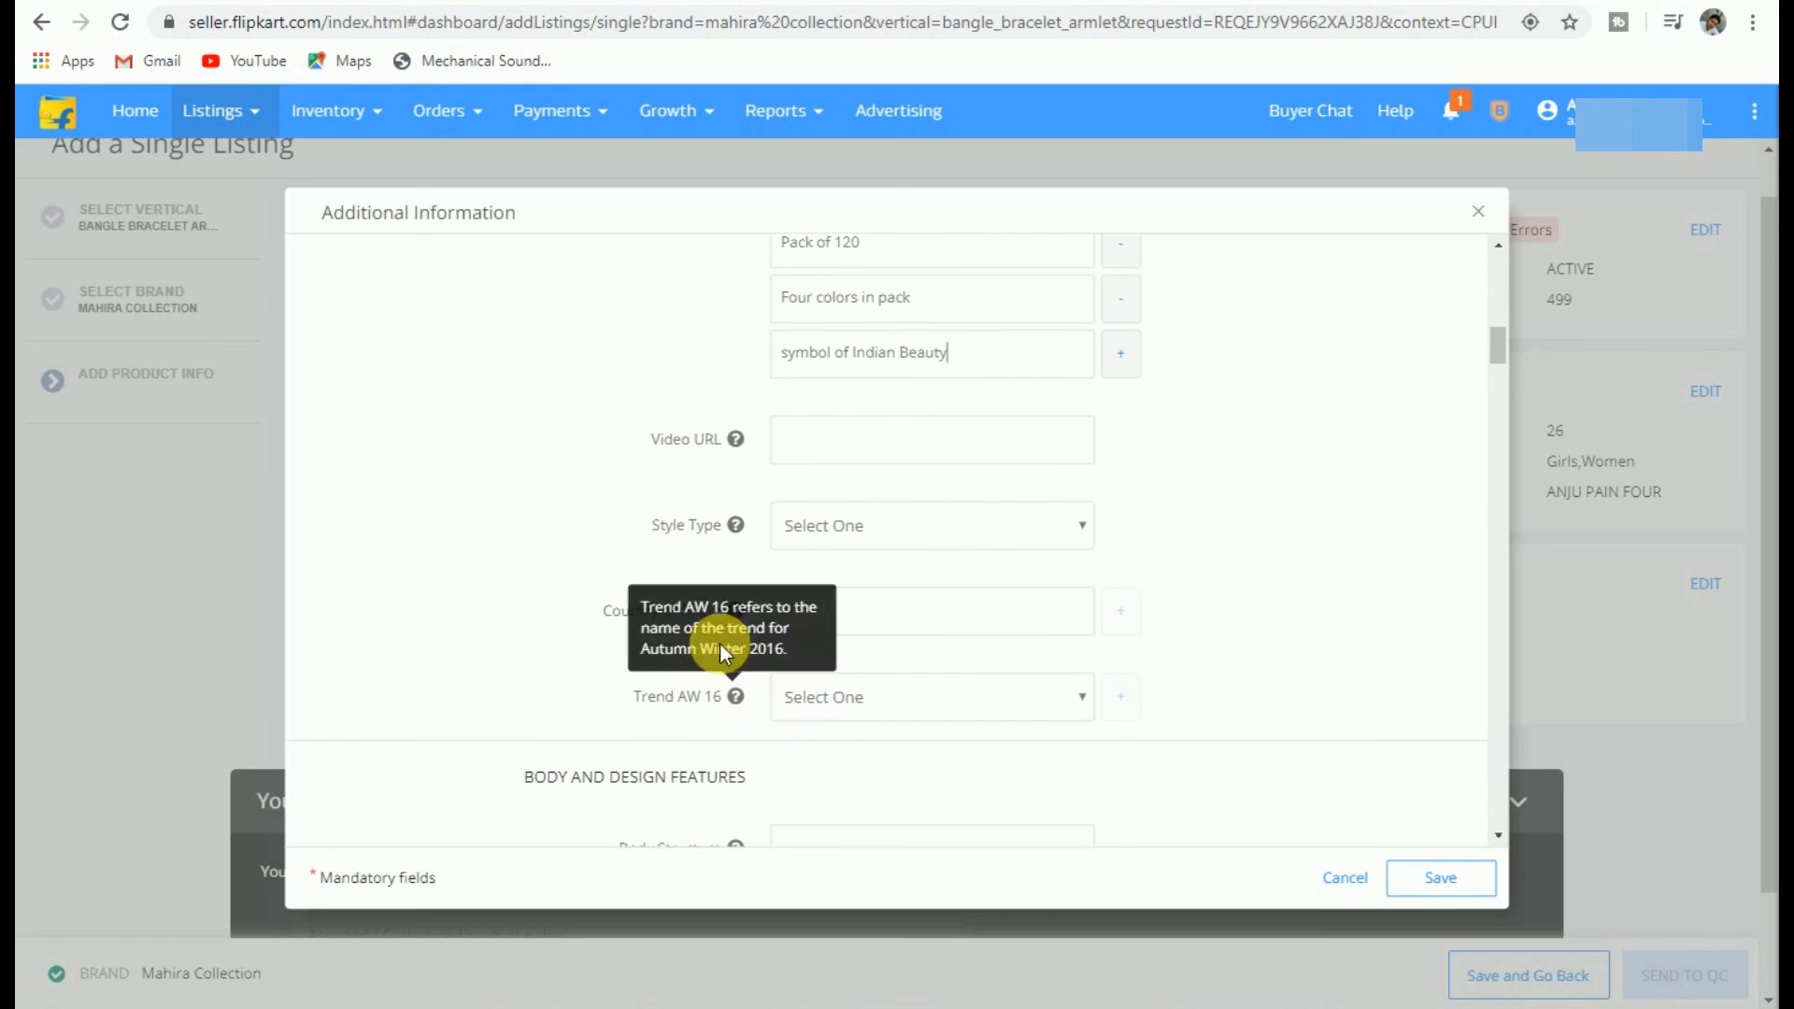
{"action": "left_click", "coordinate": [868, 526]}
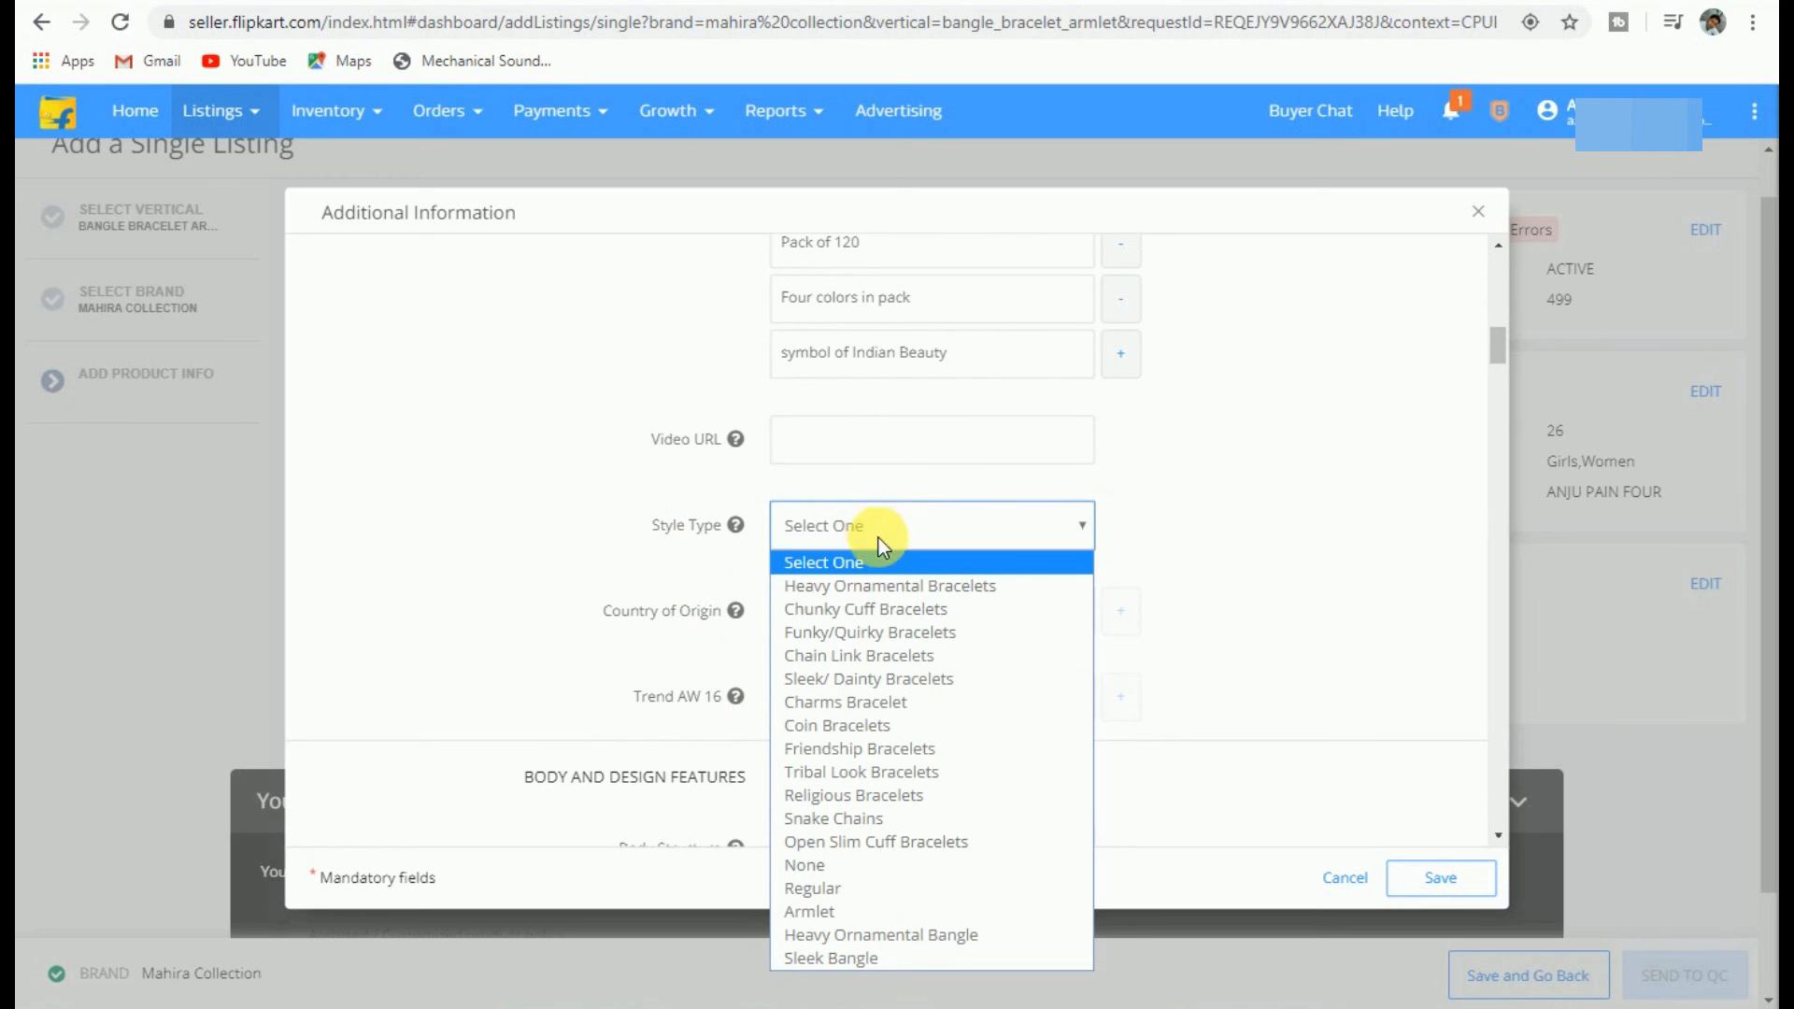
{"action": "left_click", "coordinate": [859, 887]}
{"action": "left_click", "coordinate": [901, 613]}
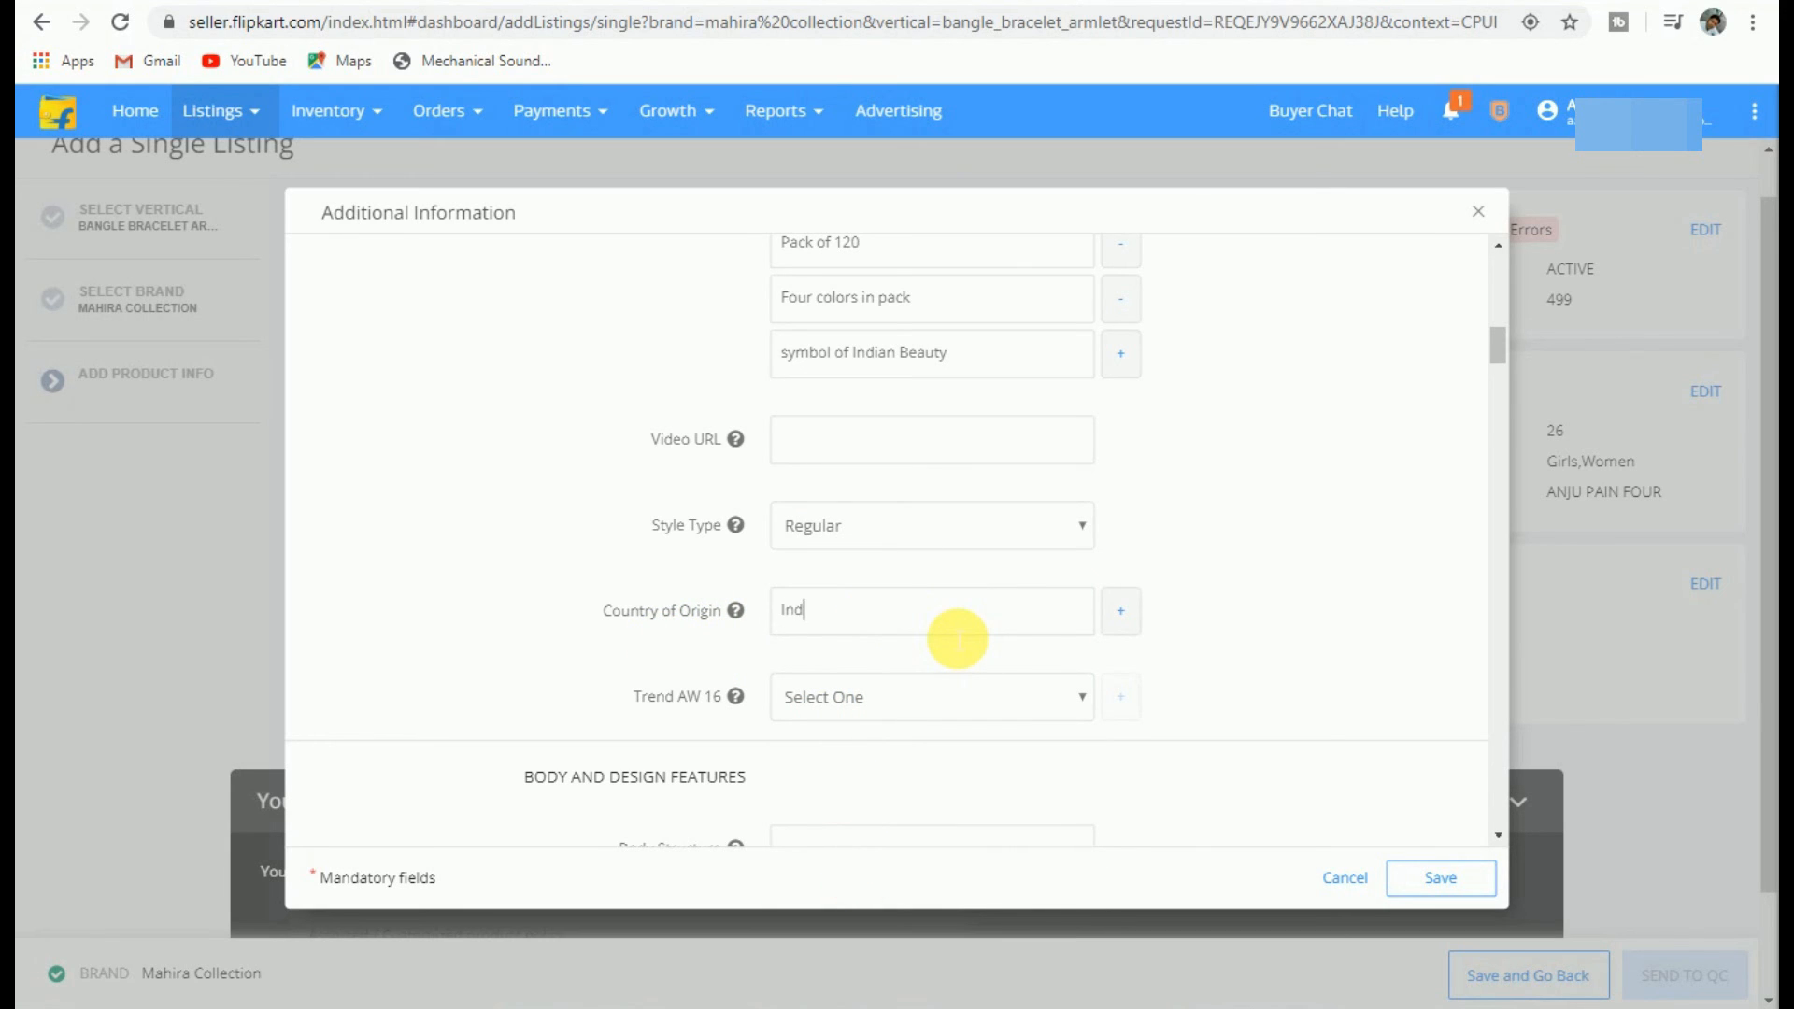
Step: Save the bangle's additional information
{"action": "scroll", "coordinate": [958, 639], "scroll_direction": "down", "scroll_amount": 3}
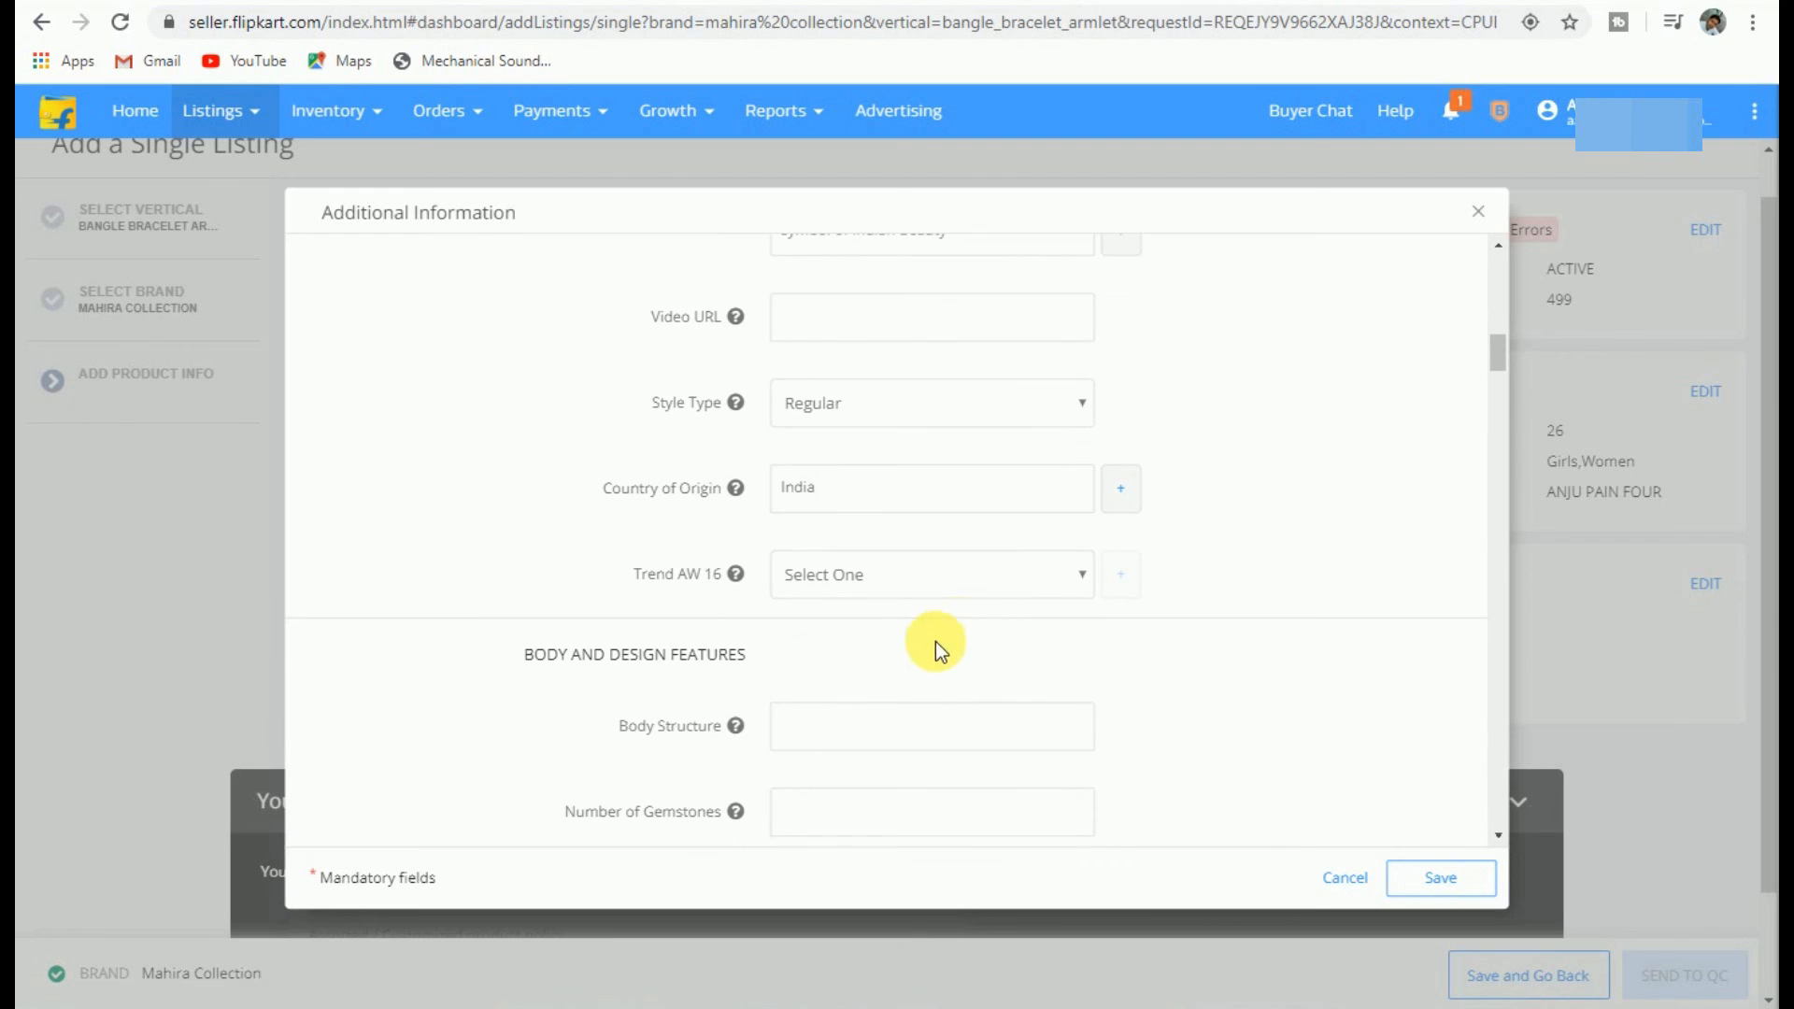
{"action": "scroll", "coordinate": [617, 622], "scroll_direction": "down", "scroll_amount": 8}
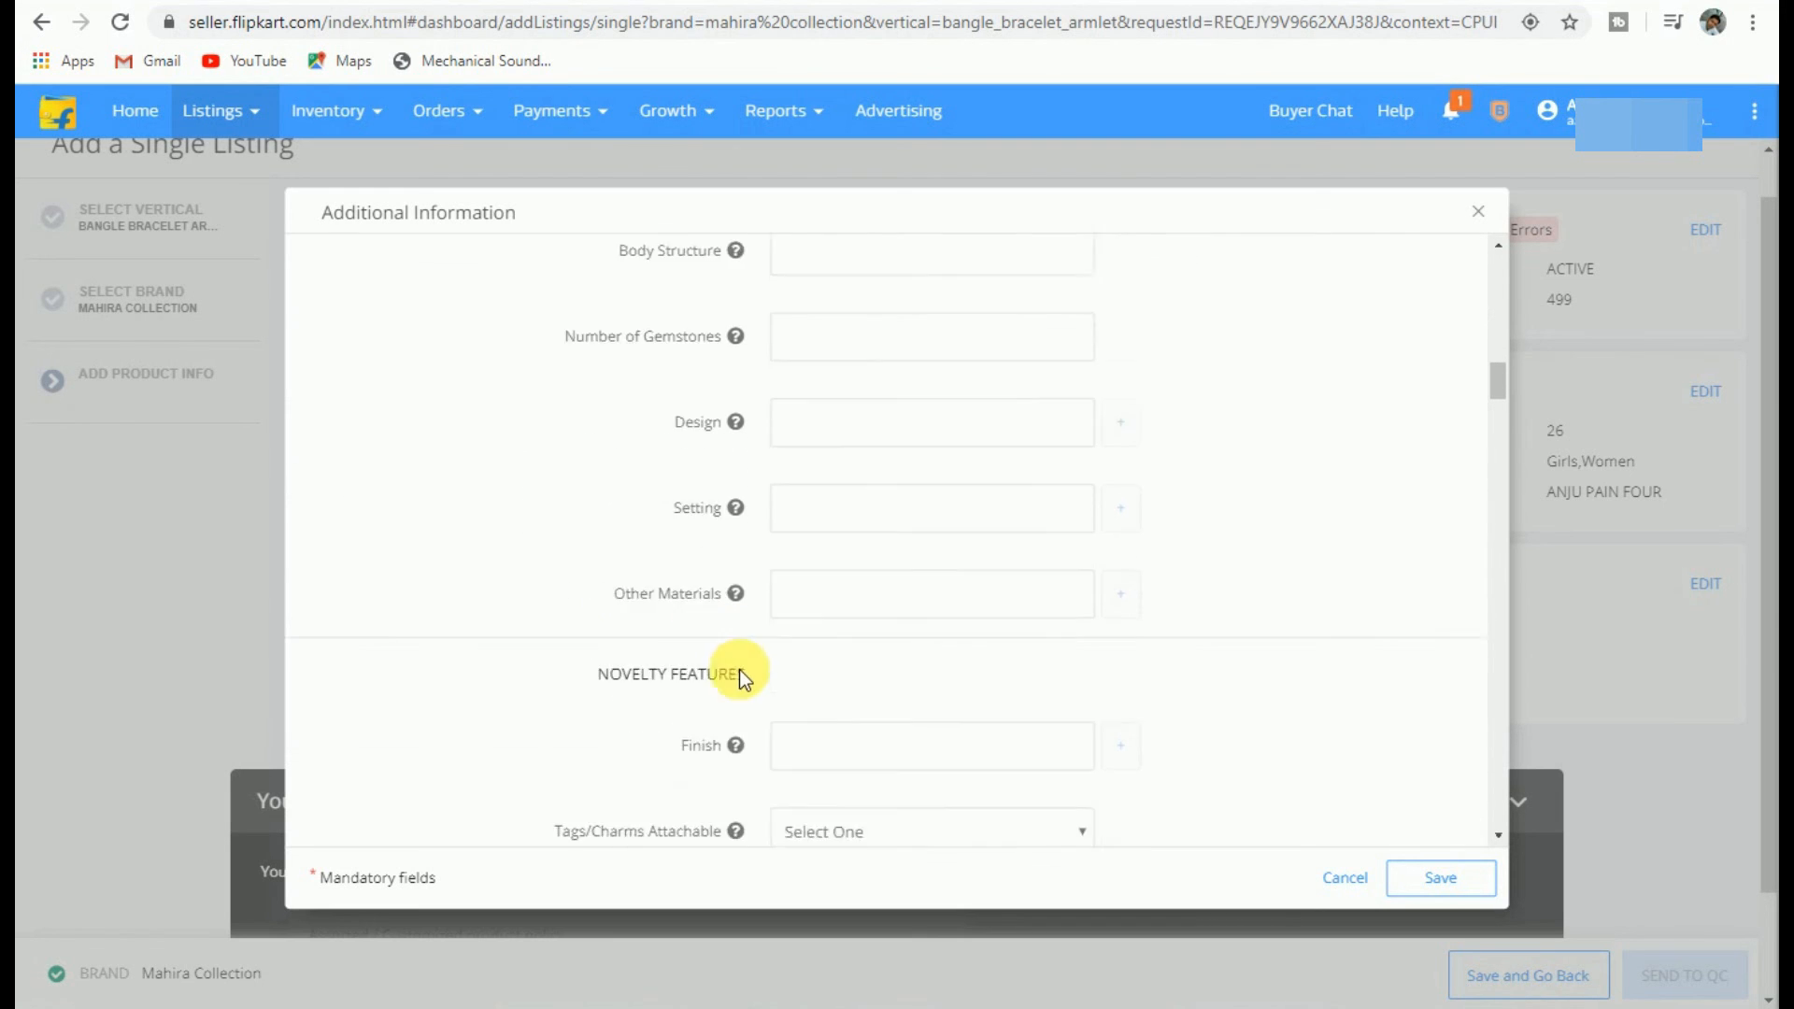
{"action": "scroll", "coordinate": [828, 736], "scroll_direction": "down", "scroll_amount": 10}
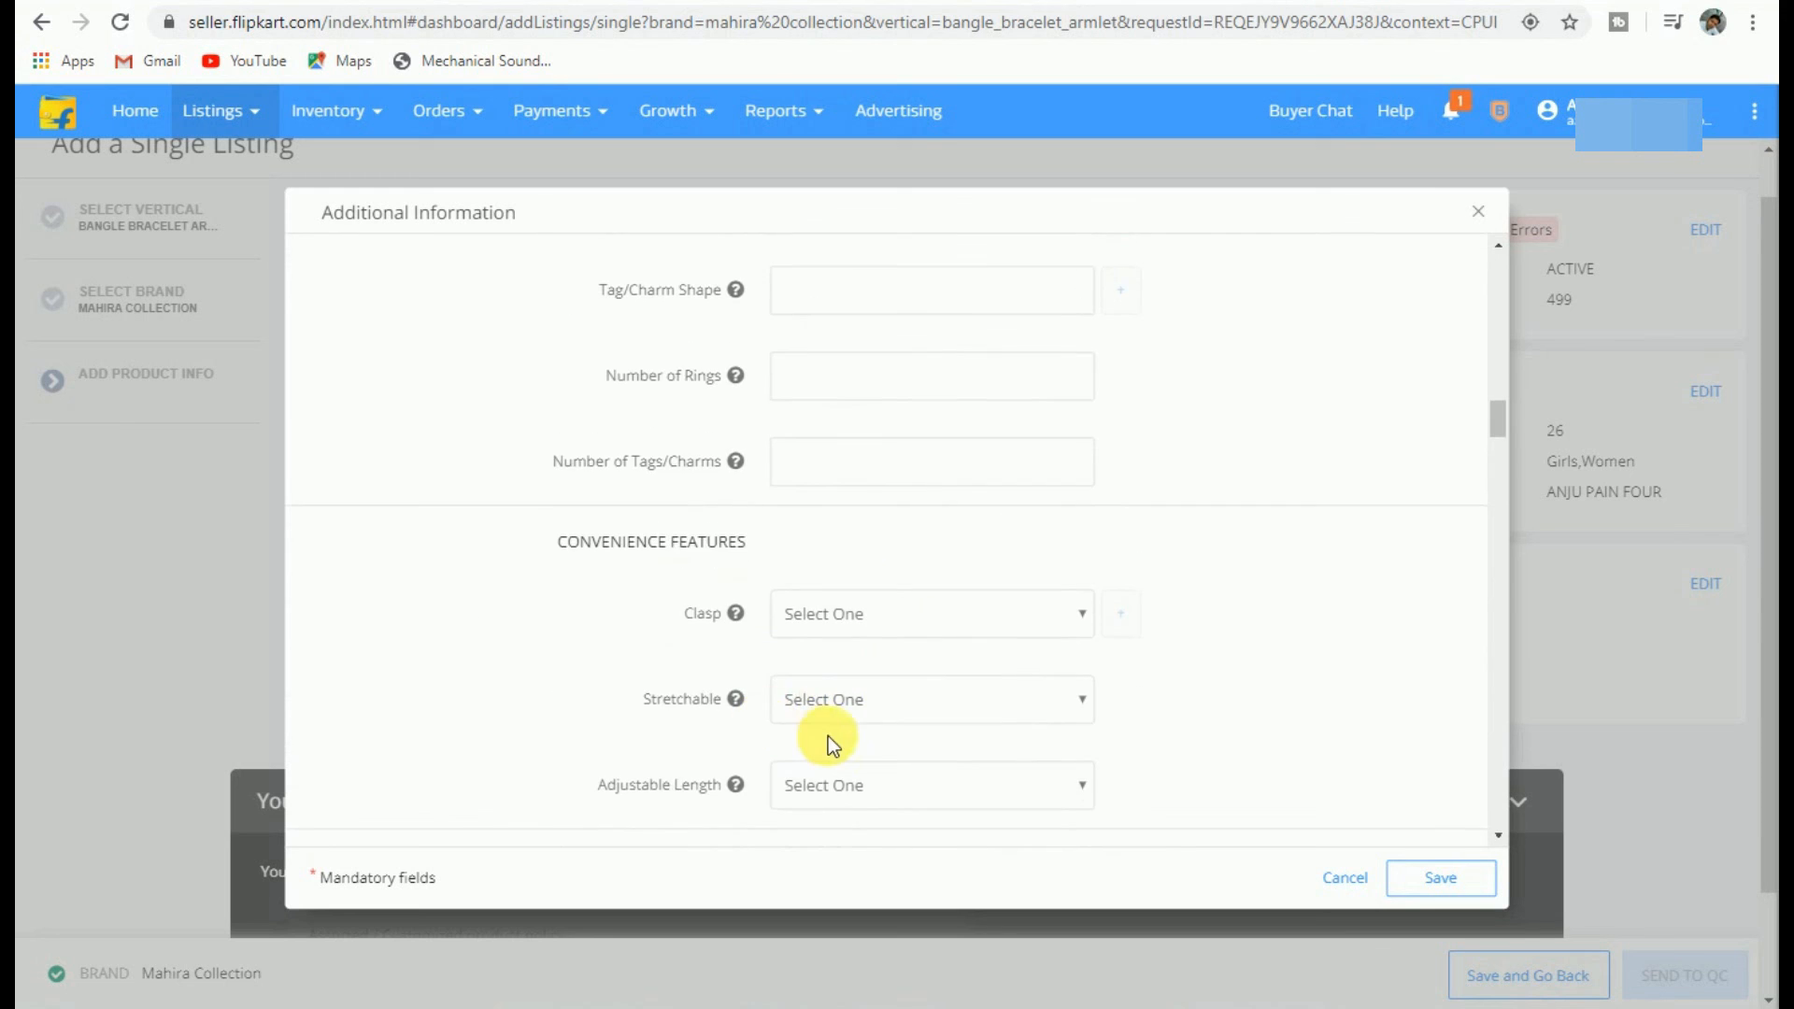
{"action": "scroll", "coordinate": [828, 737], "scroll_direction": "down", "scroll_amount": 10}
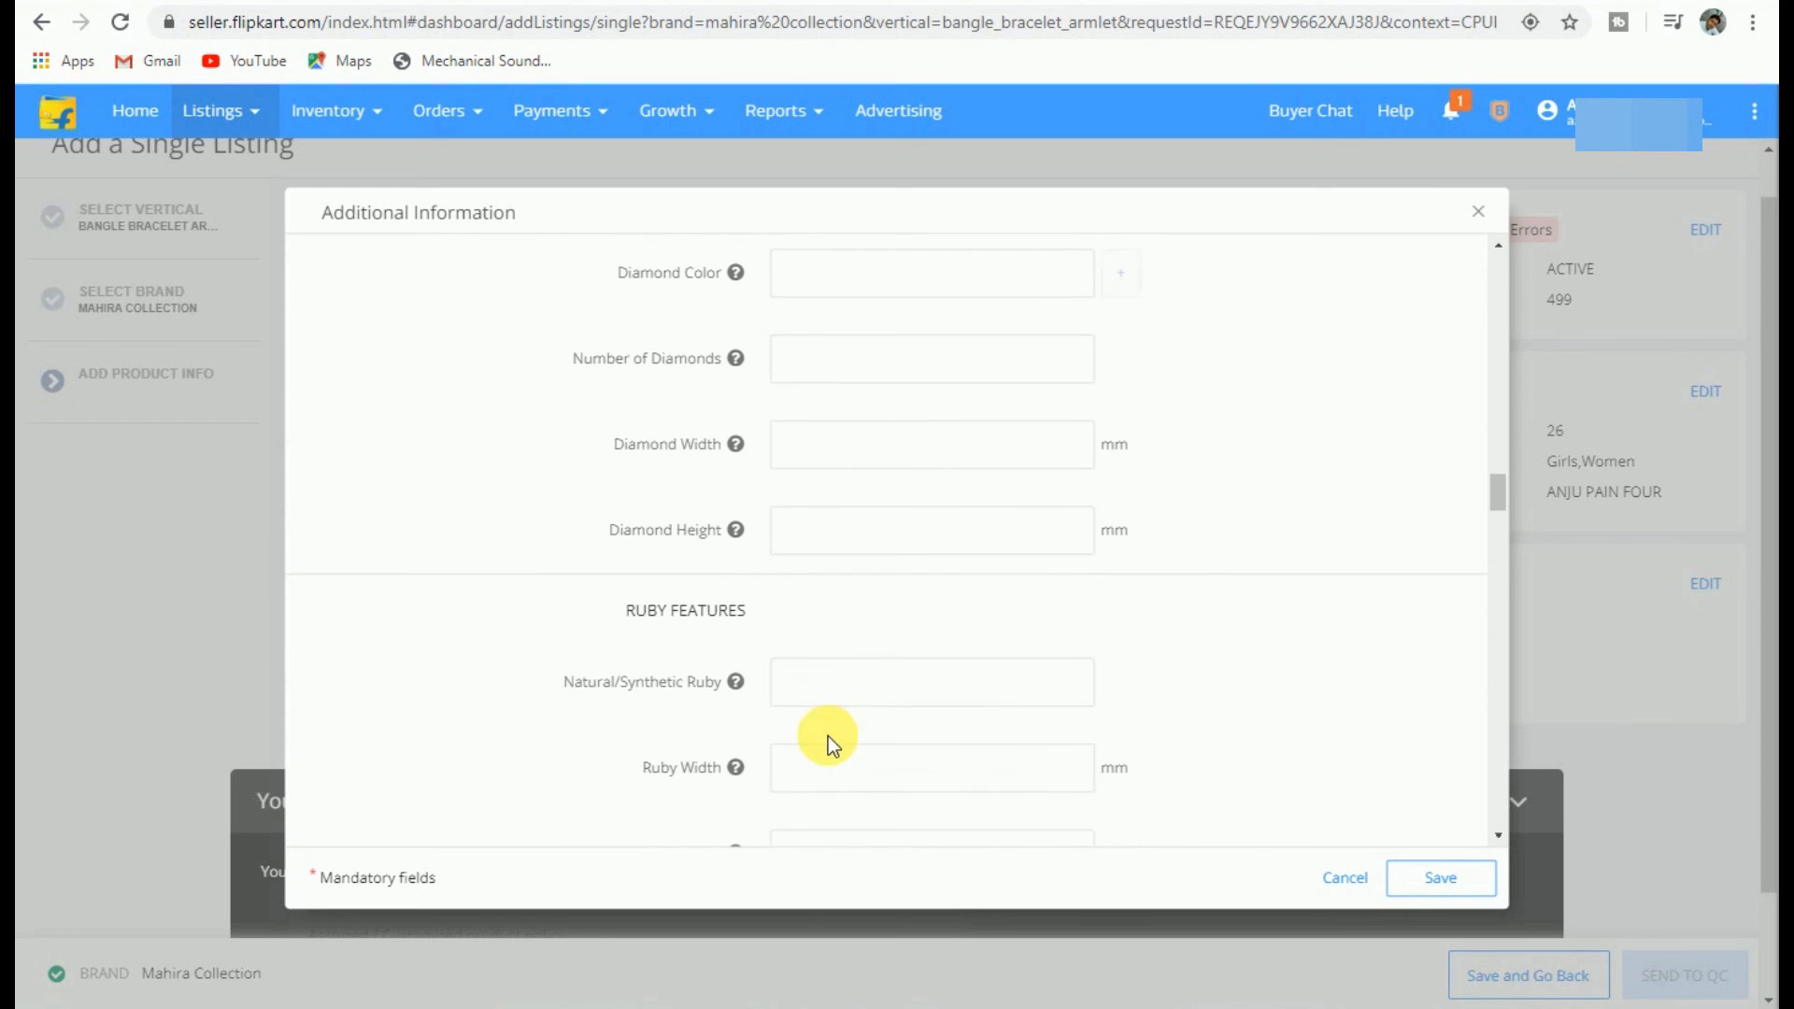
{"action": "scroll", "coordinate": [828, 736], "scroll_direction": "down", "scroll_amount": 10}
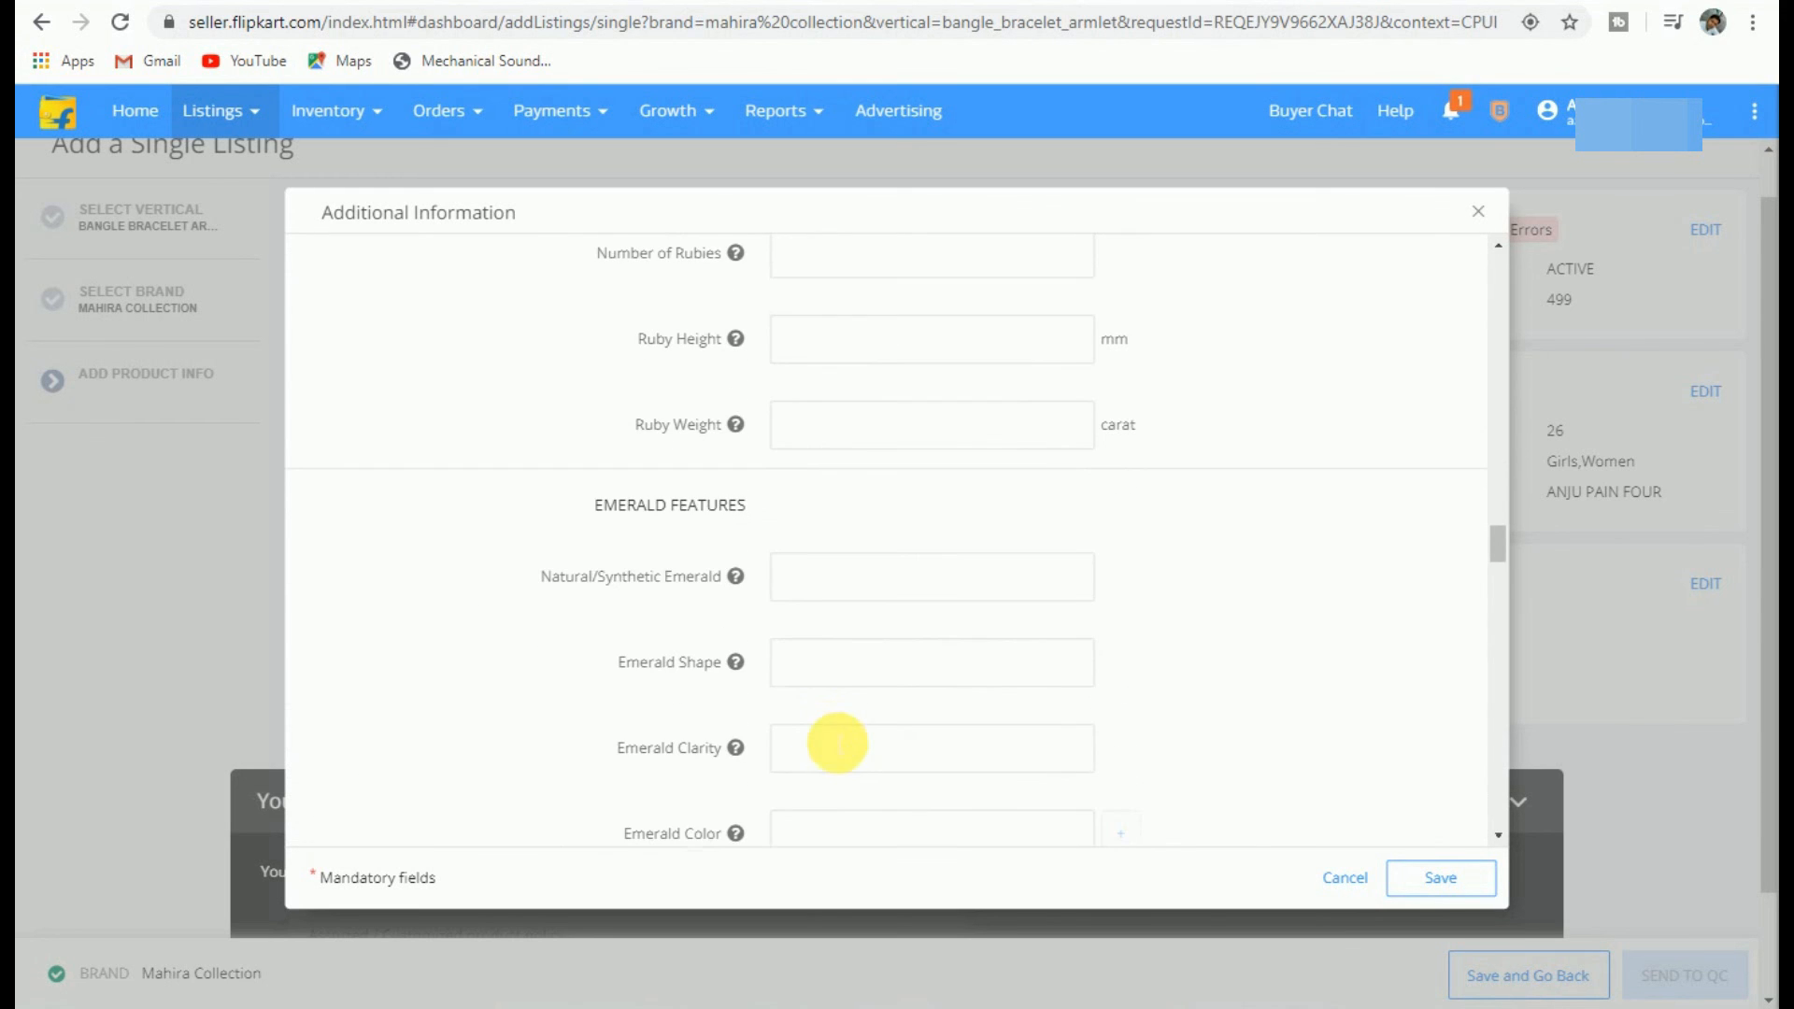
{"action": "scroll", "coordinate": [929, 727], "scroll_direction": "down", "scroll_amount": 4}
{"action": "left_click", "coordinate": [1439, 880]}
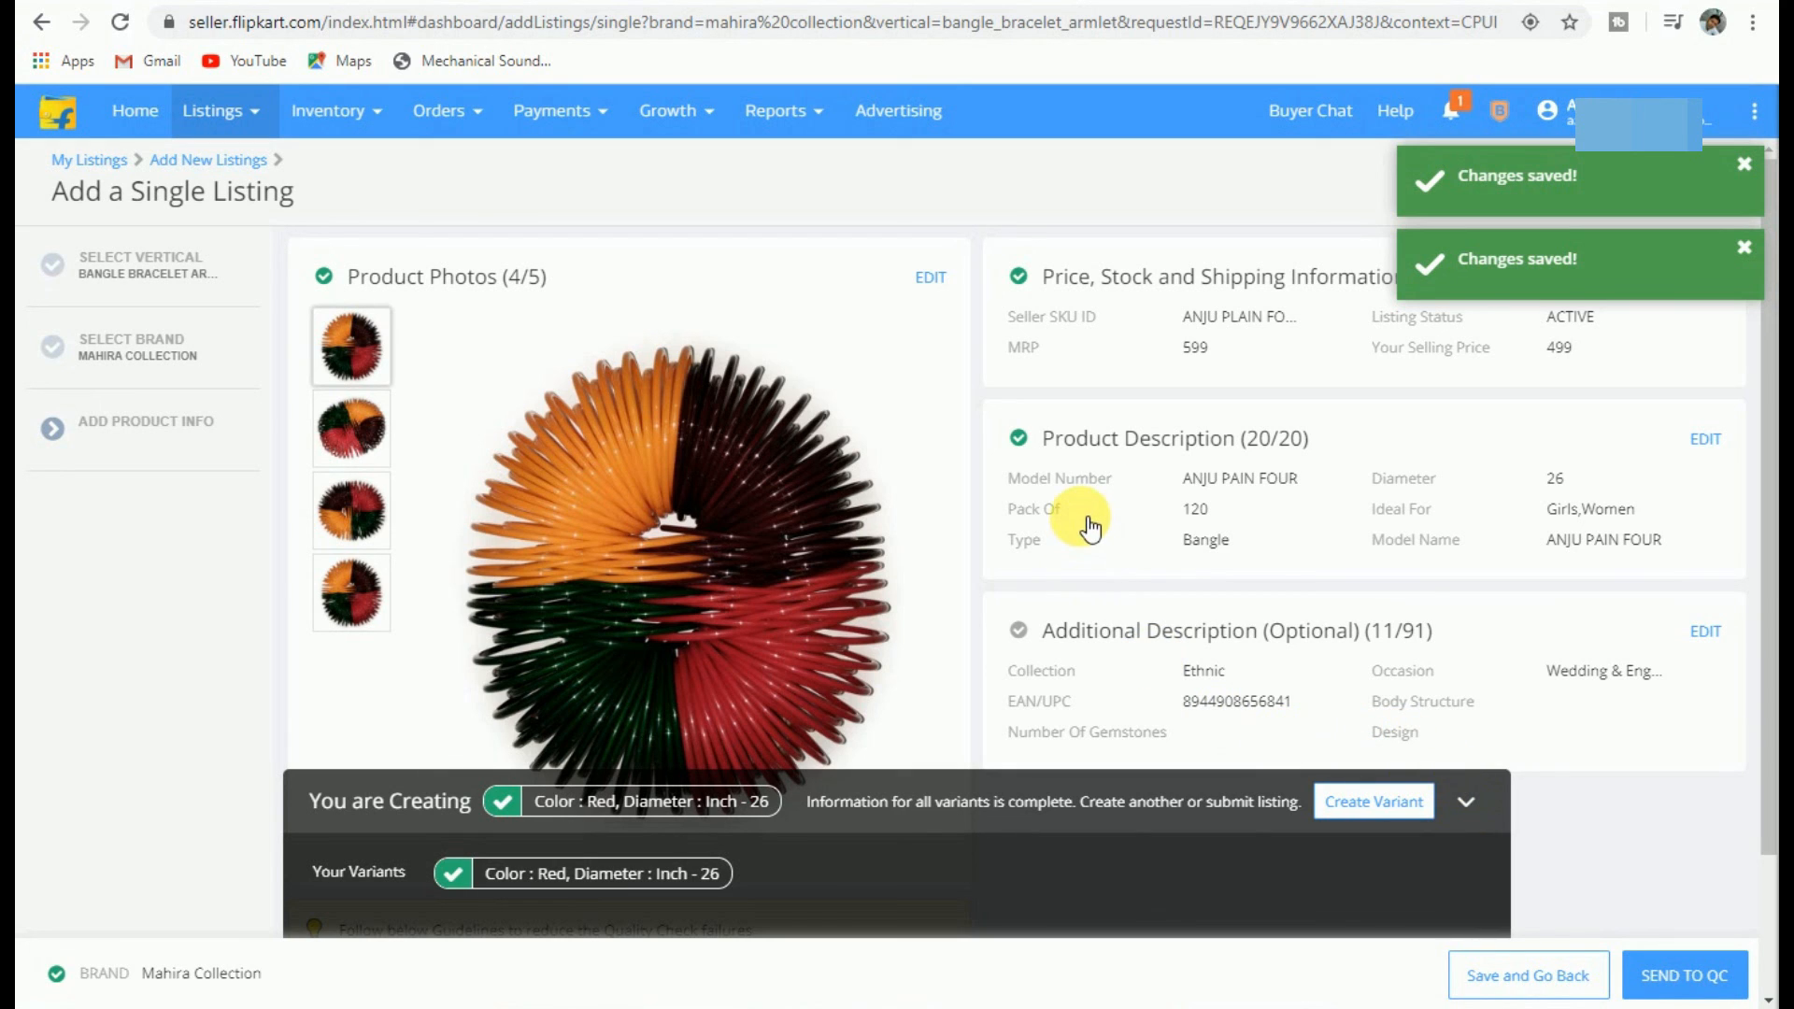
Step: Dismiss both 'Changes saved!' notices and open the Create Variant dialog for the listing
{"action": "left_click", "coordinate": [1744, 168]}
{"action": "left_click", "coordinate": [1744, 168]}
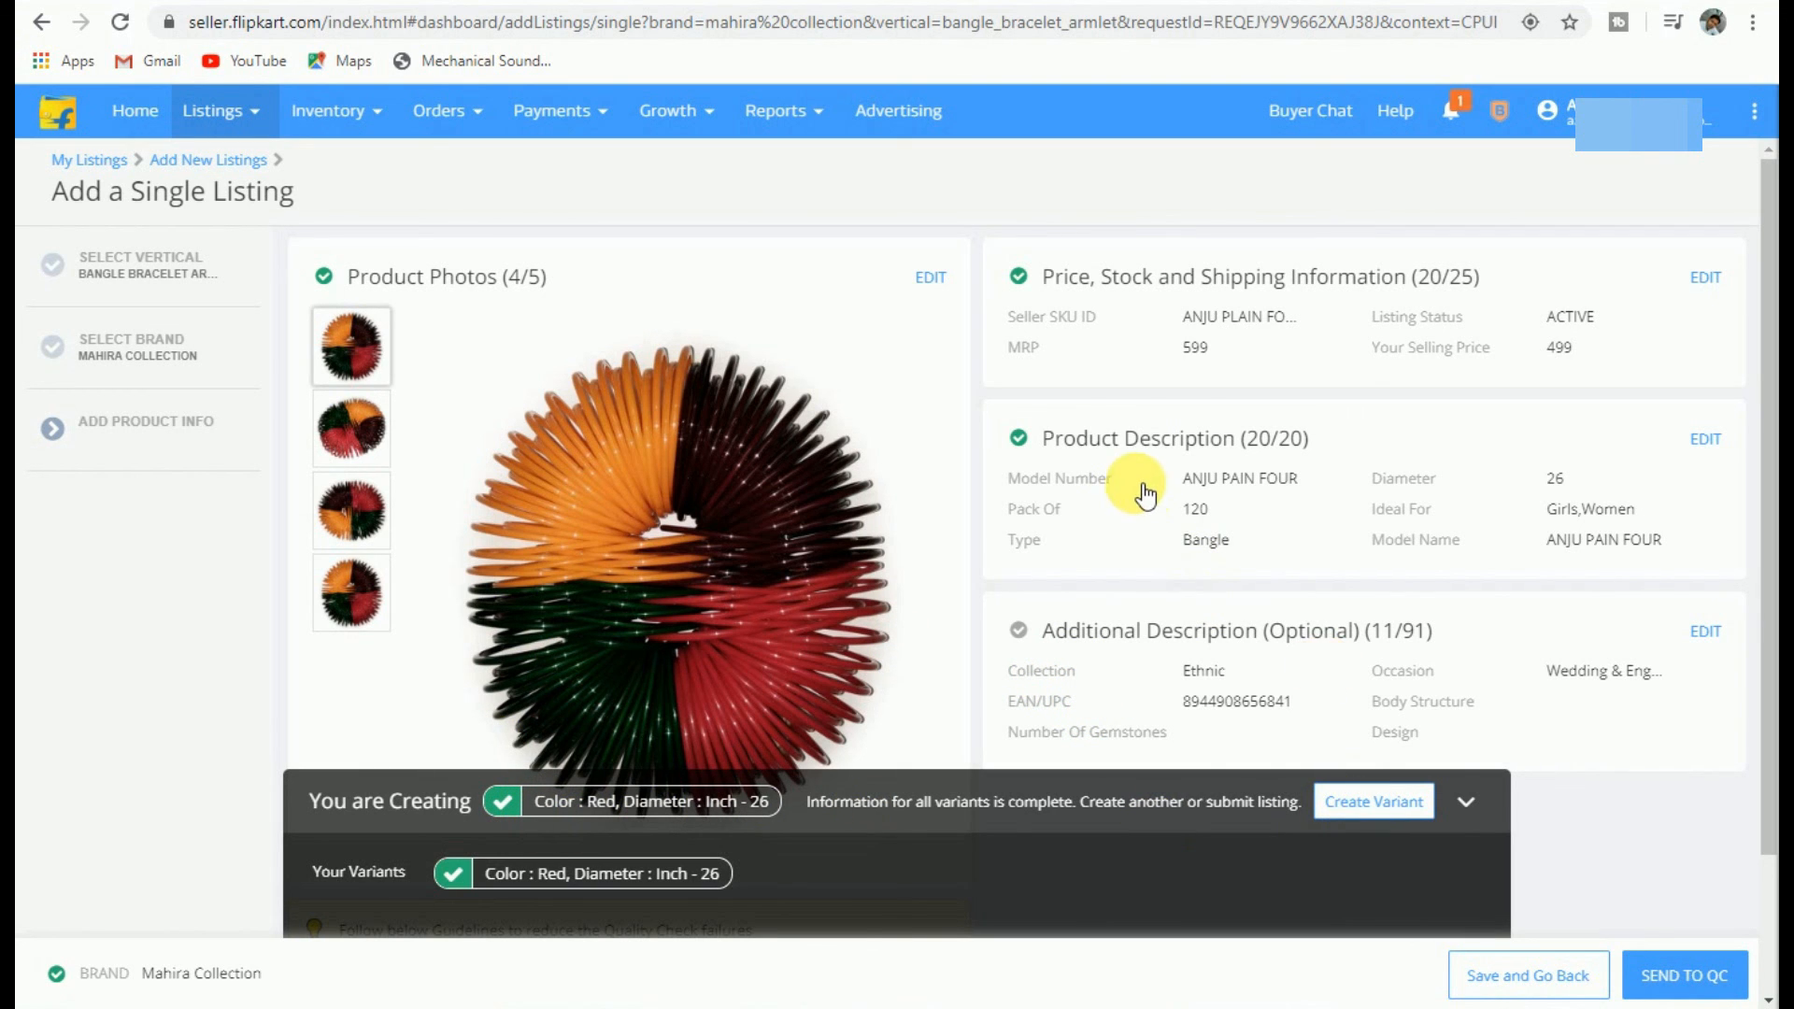
{"action": "scroll", "coordinate": [1141, 480], "scroll_direction": "down", "scroll_amount": 2}
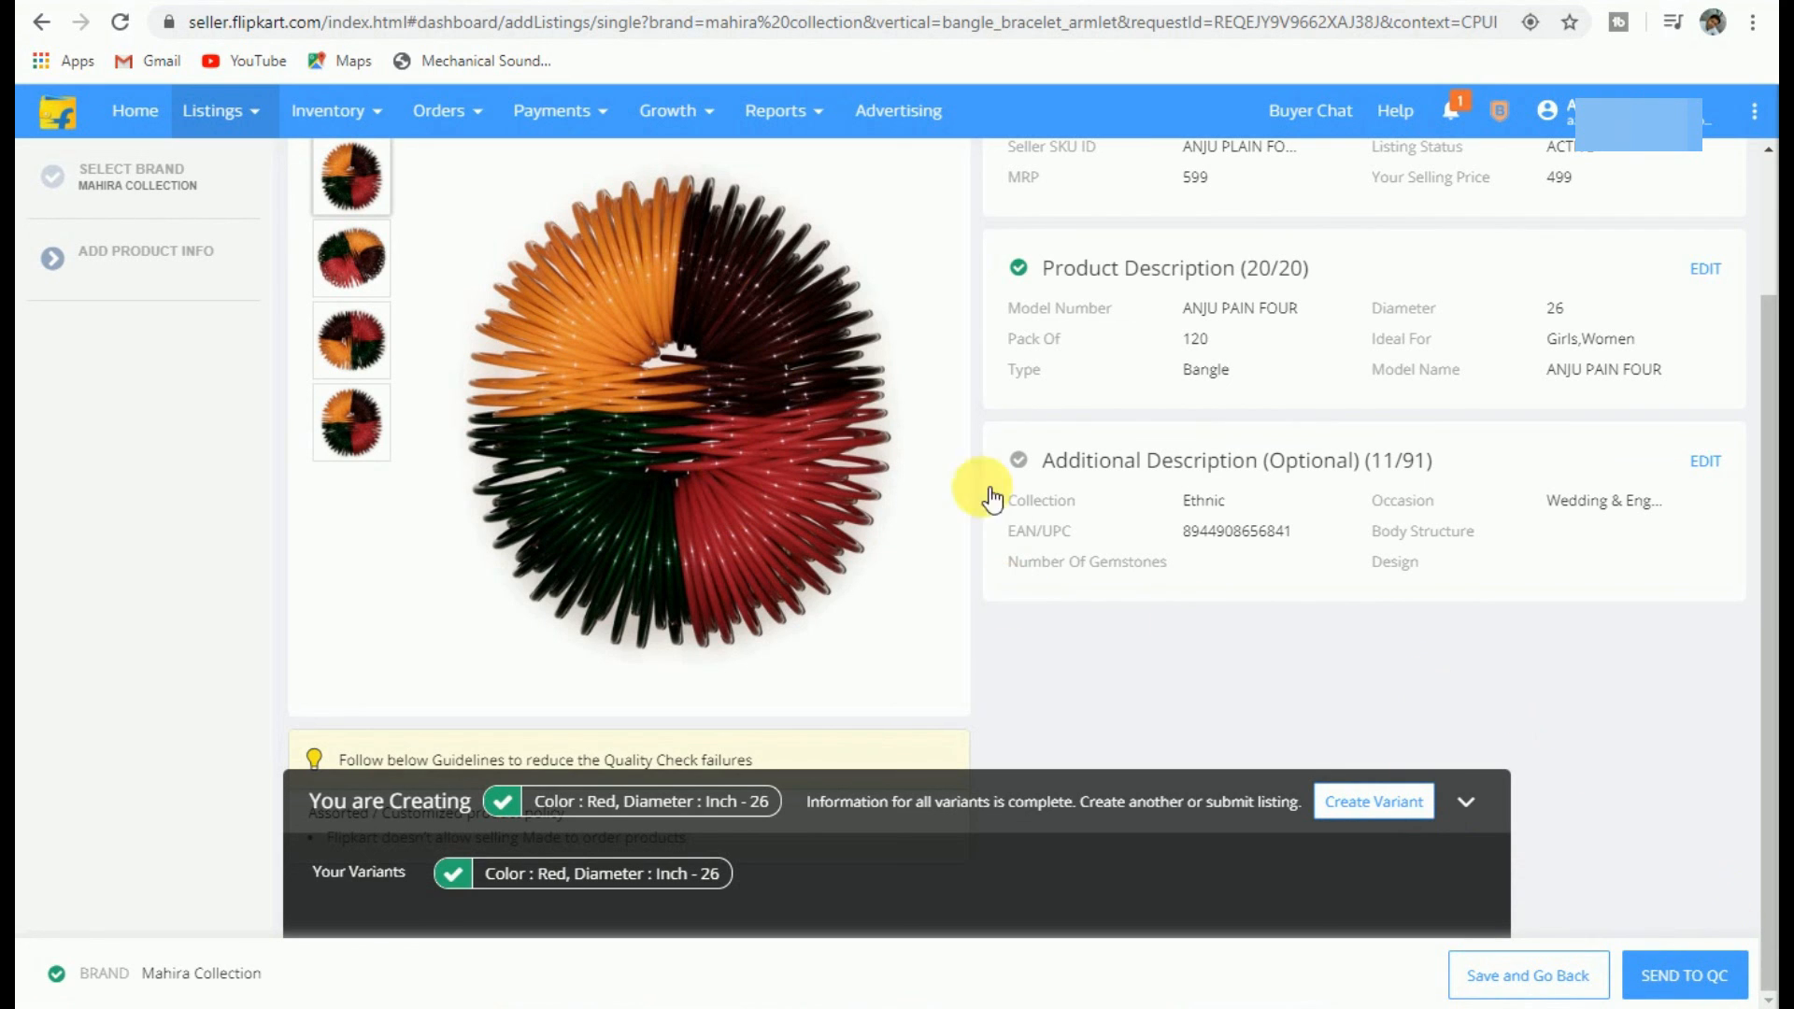
{"action": "left_click", "coordinate": [1360, 806]}
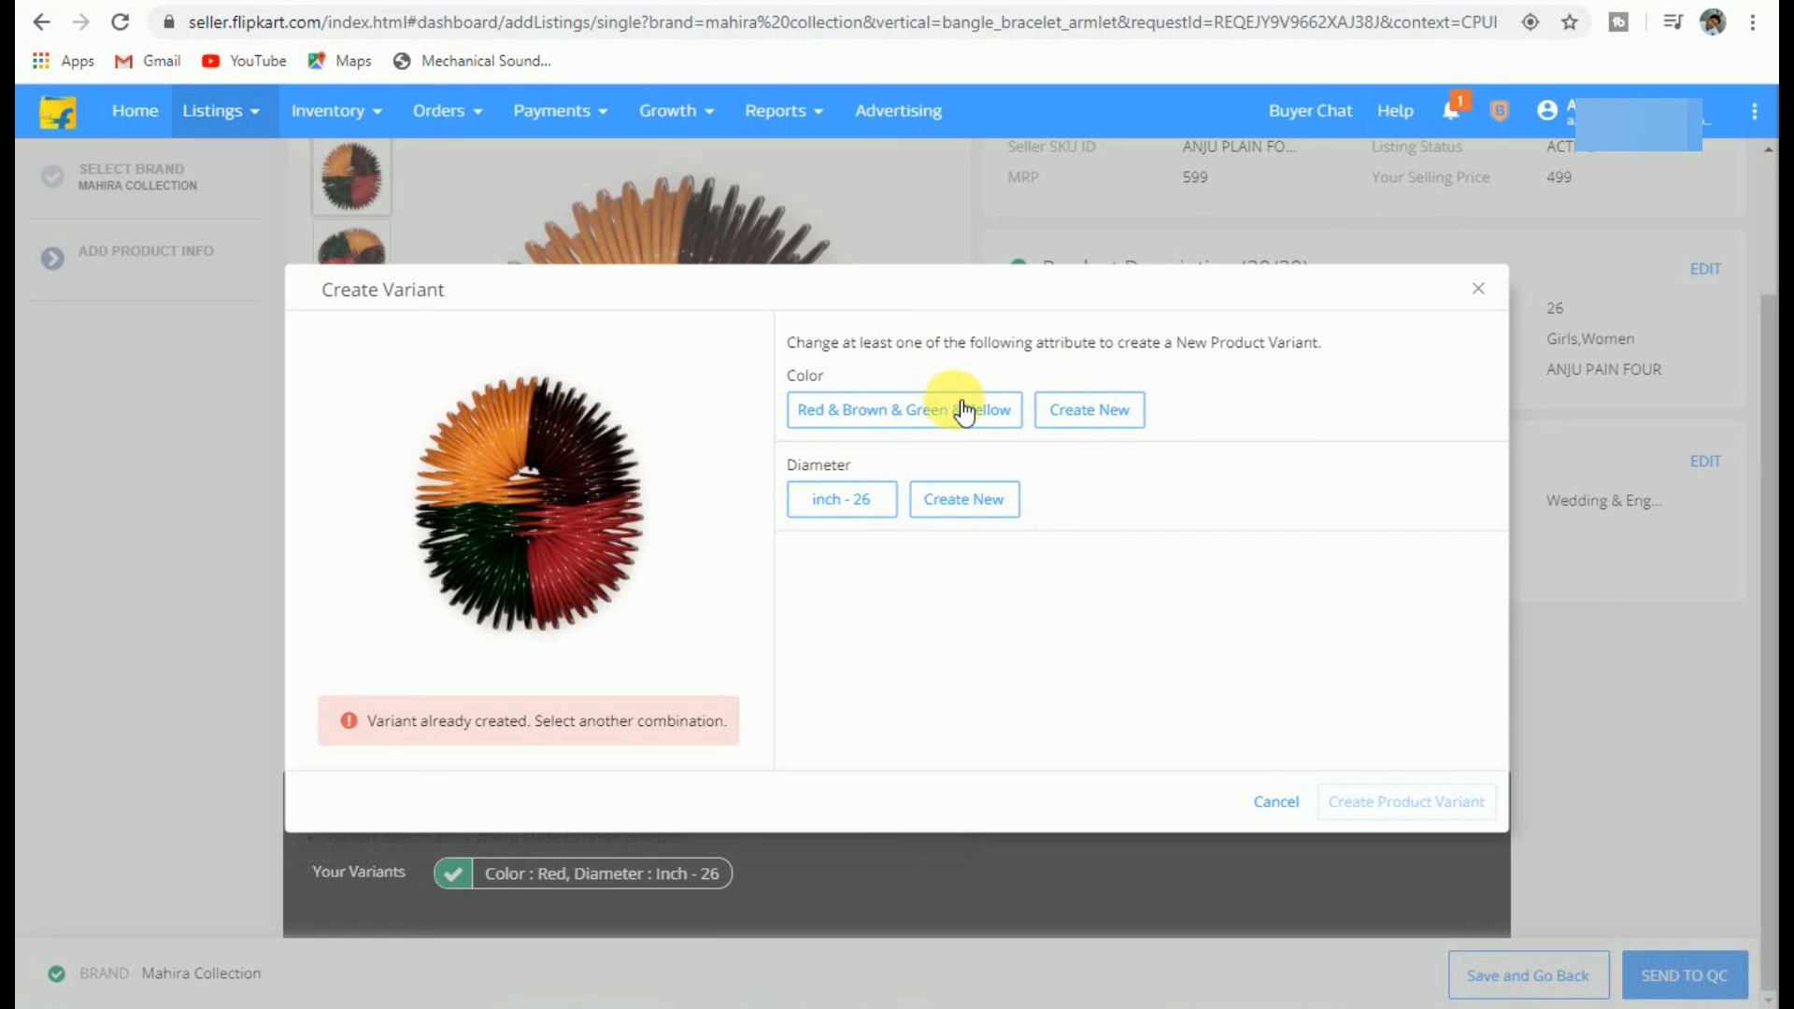
Step: Add 2-4 as a new diameter option and create the Red, 2-4 bangle variant
{"action": "left_click", "coordinate": [957, 506]}
{"action": "left_click", "coordinate": [858, 422]}
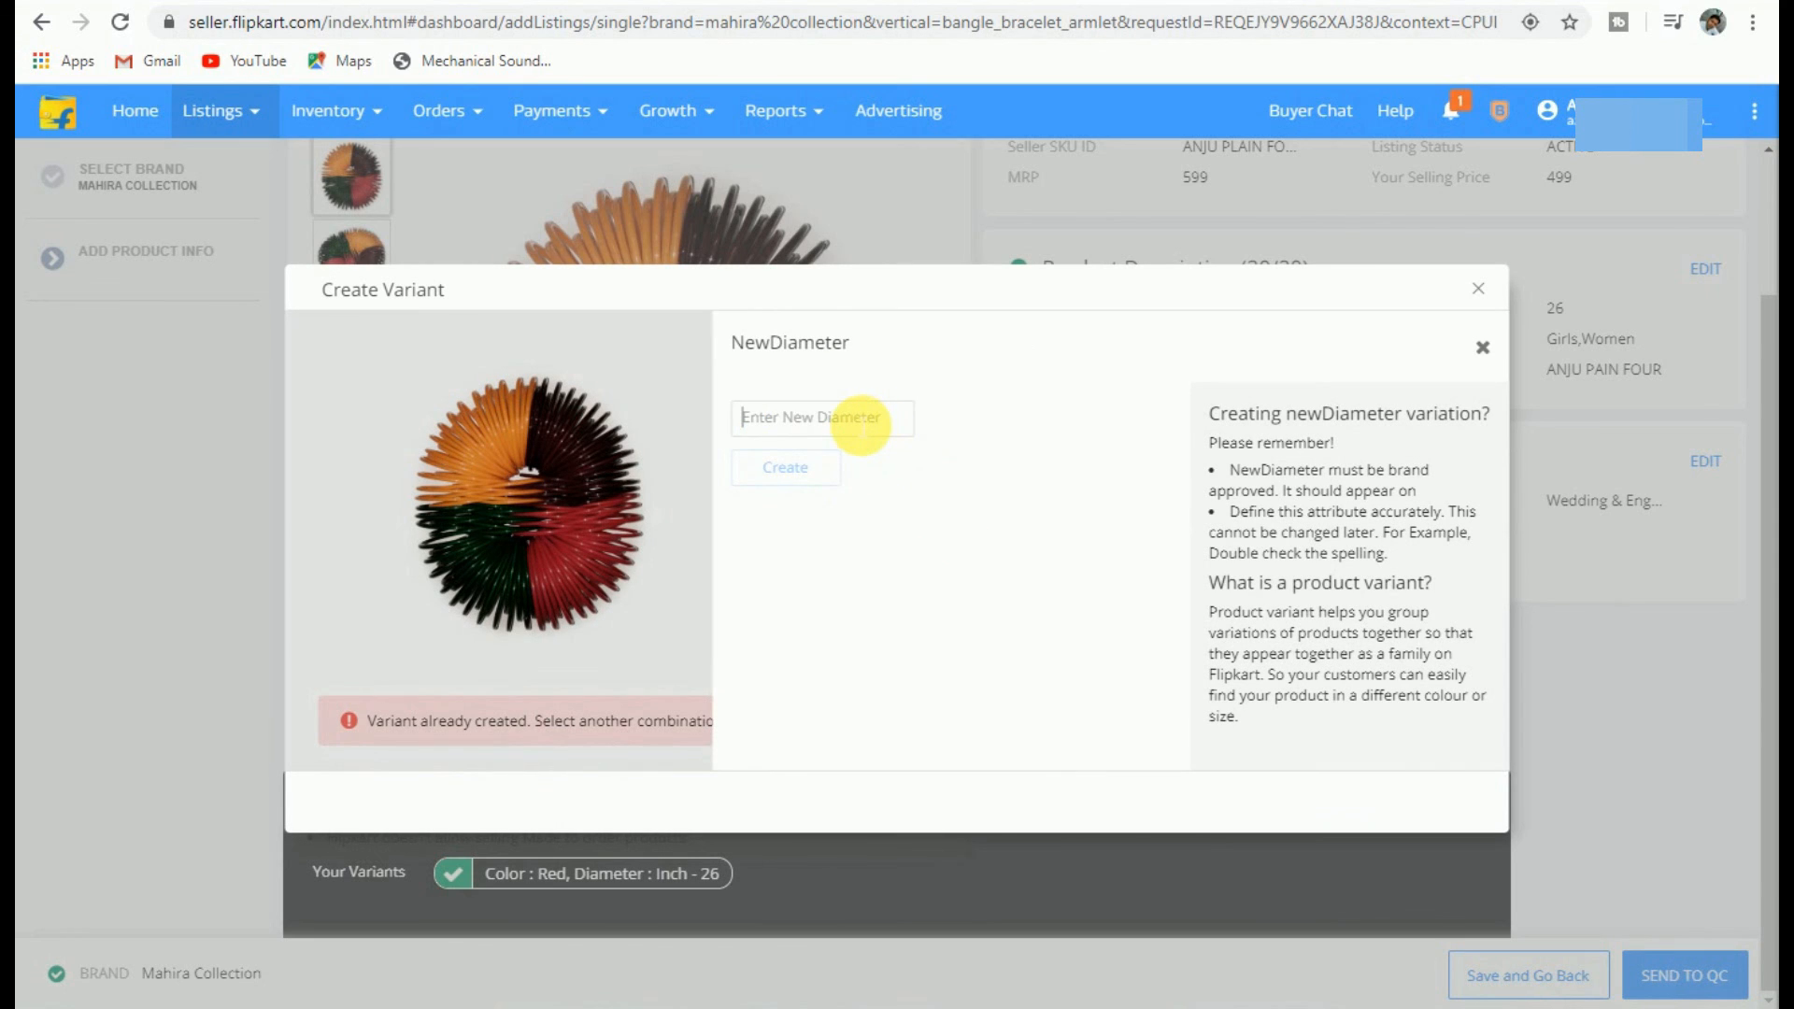
{"action": "type", "text": "2-4"}
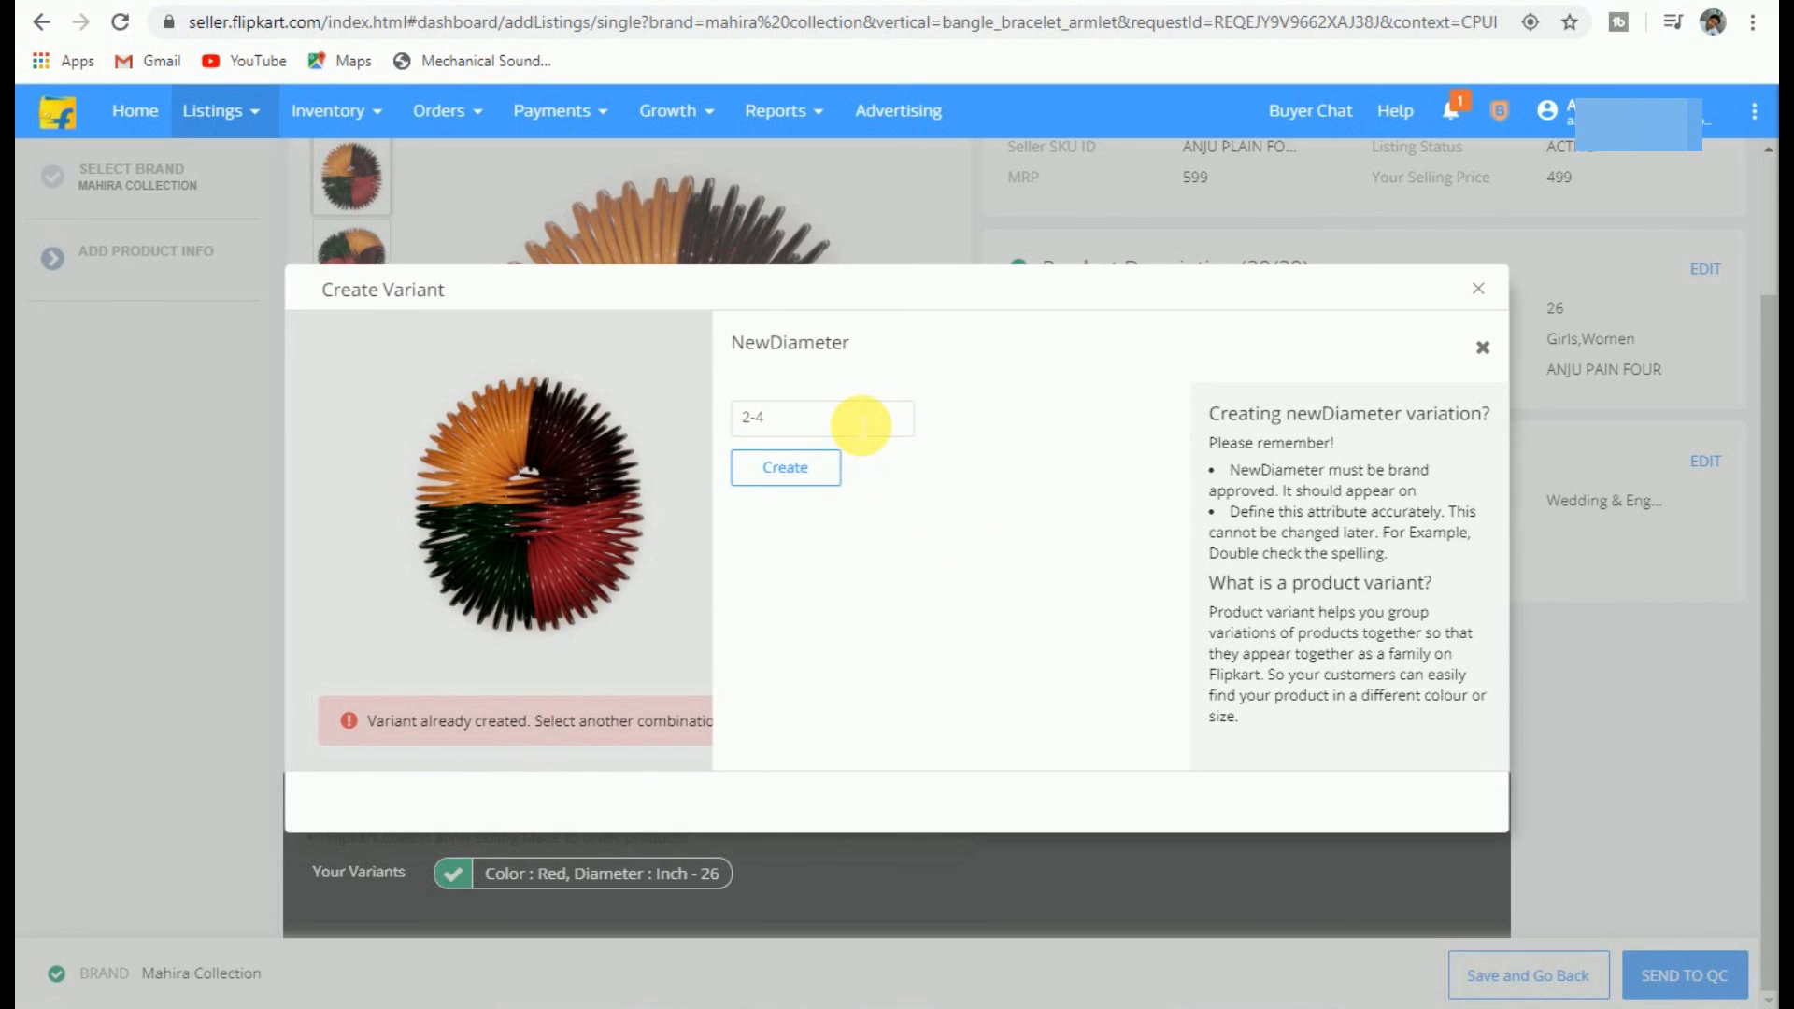
{"action": "left_click", "coordinate": [771, 481]}
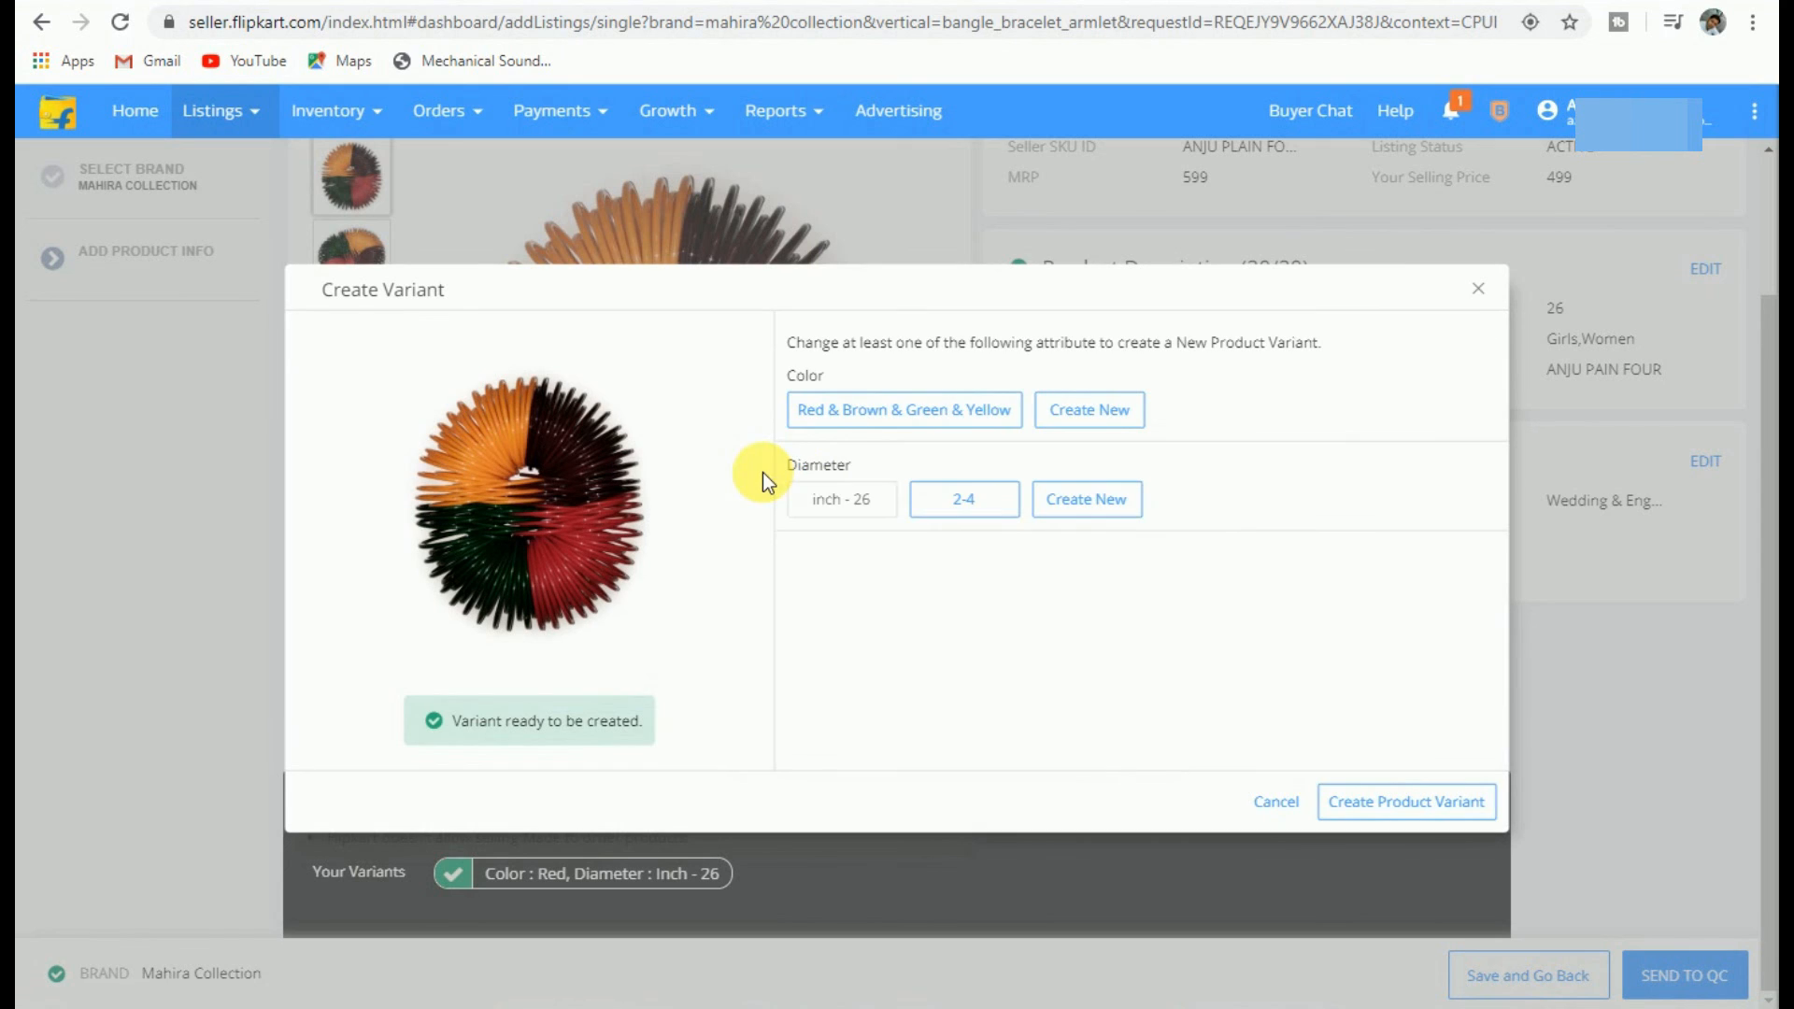
{"action": "left_click", "coordinate": [972, 501]}
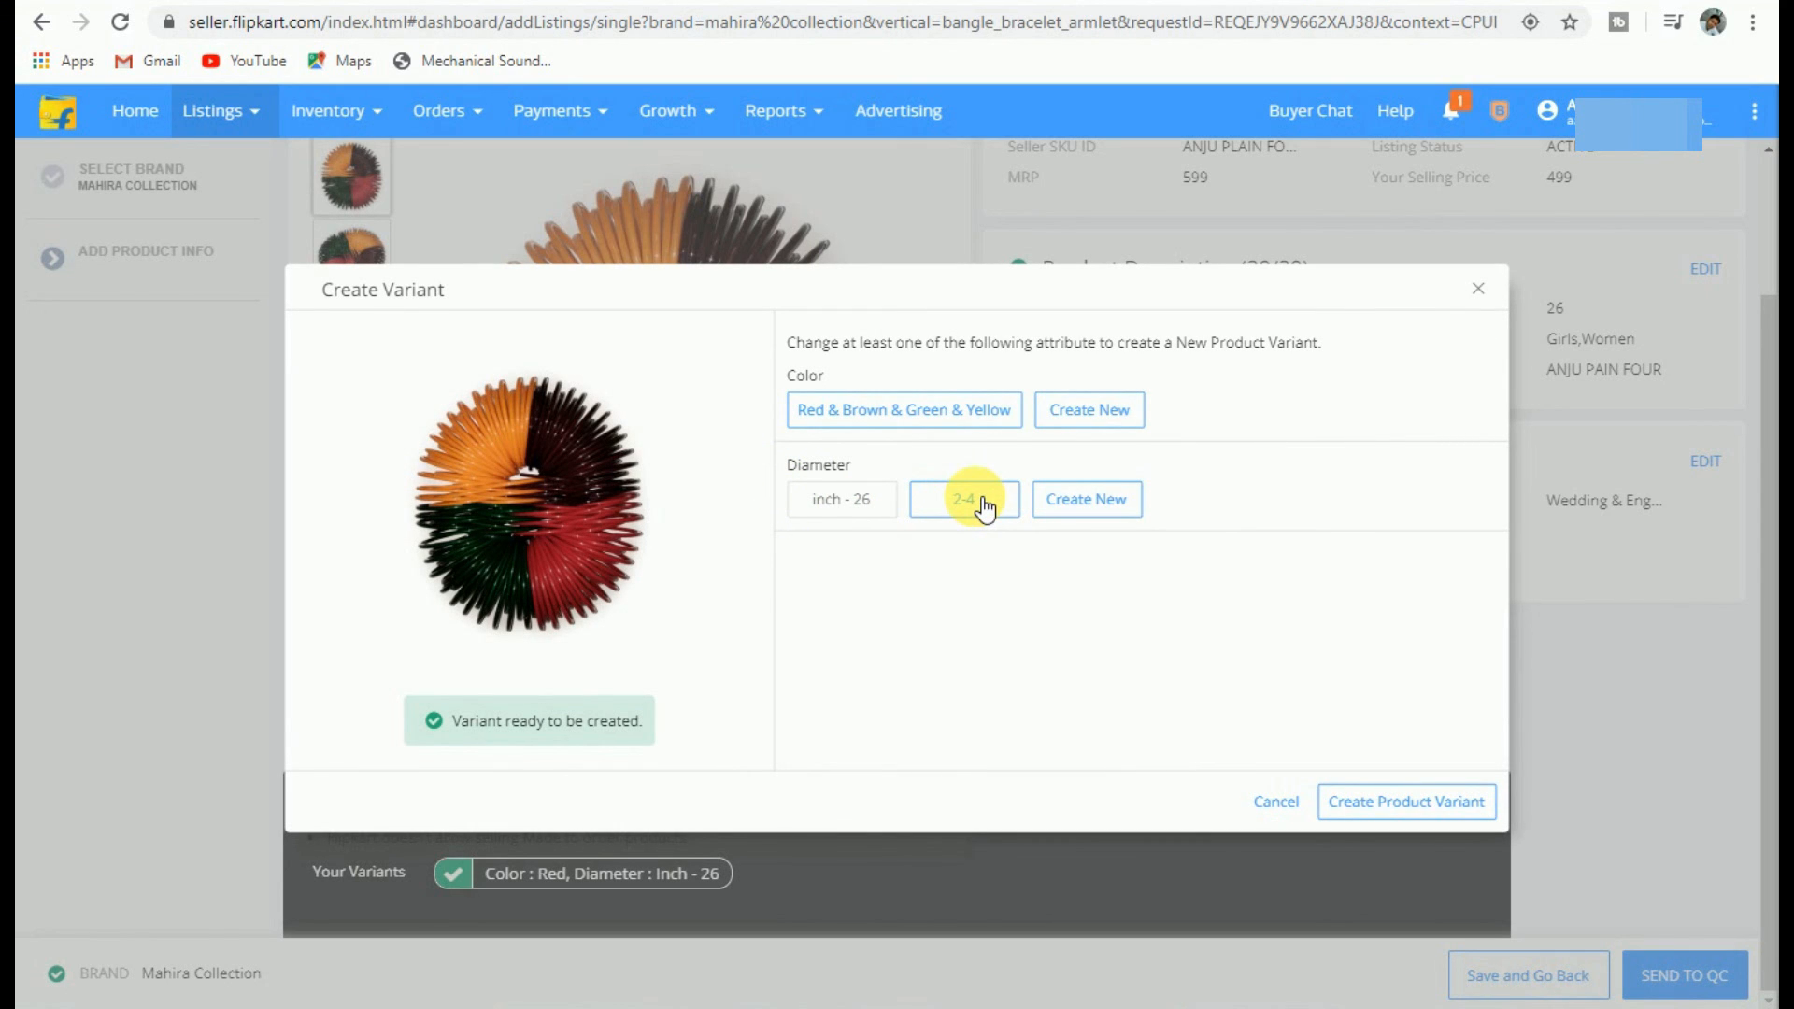
{"action": "left_click", "coordinate": [1406, 805]}
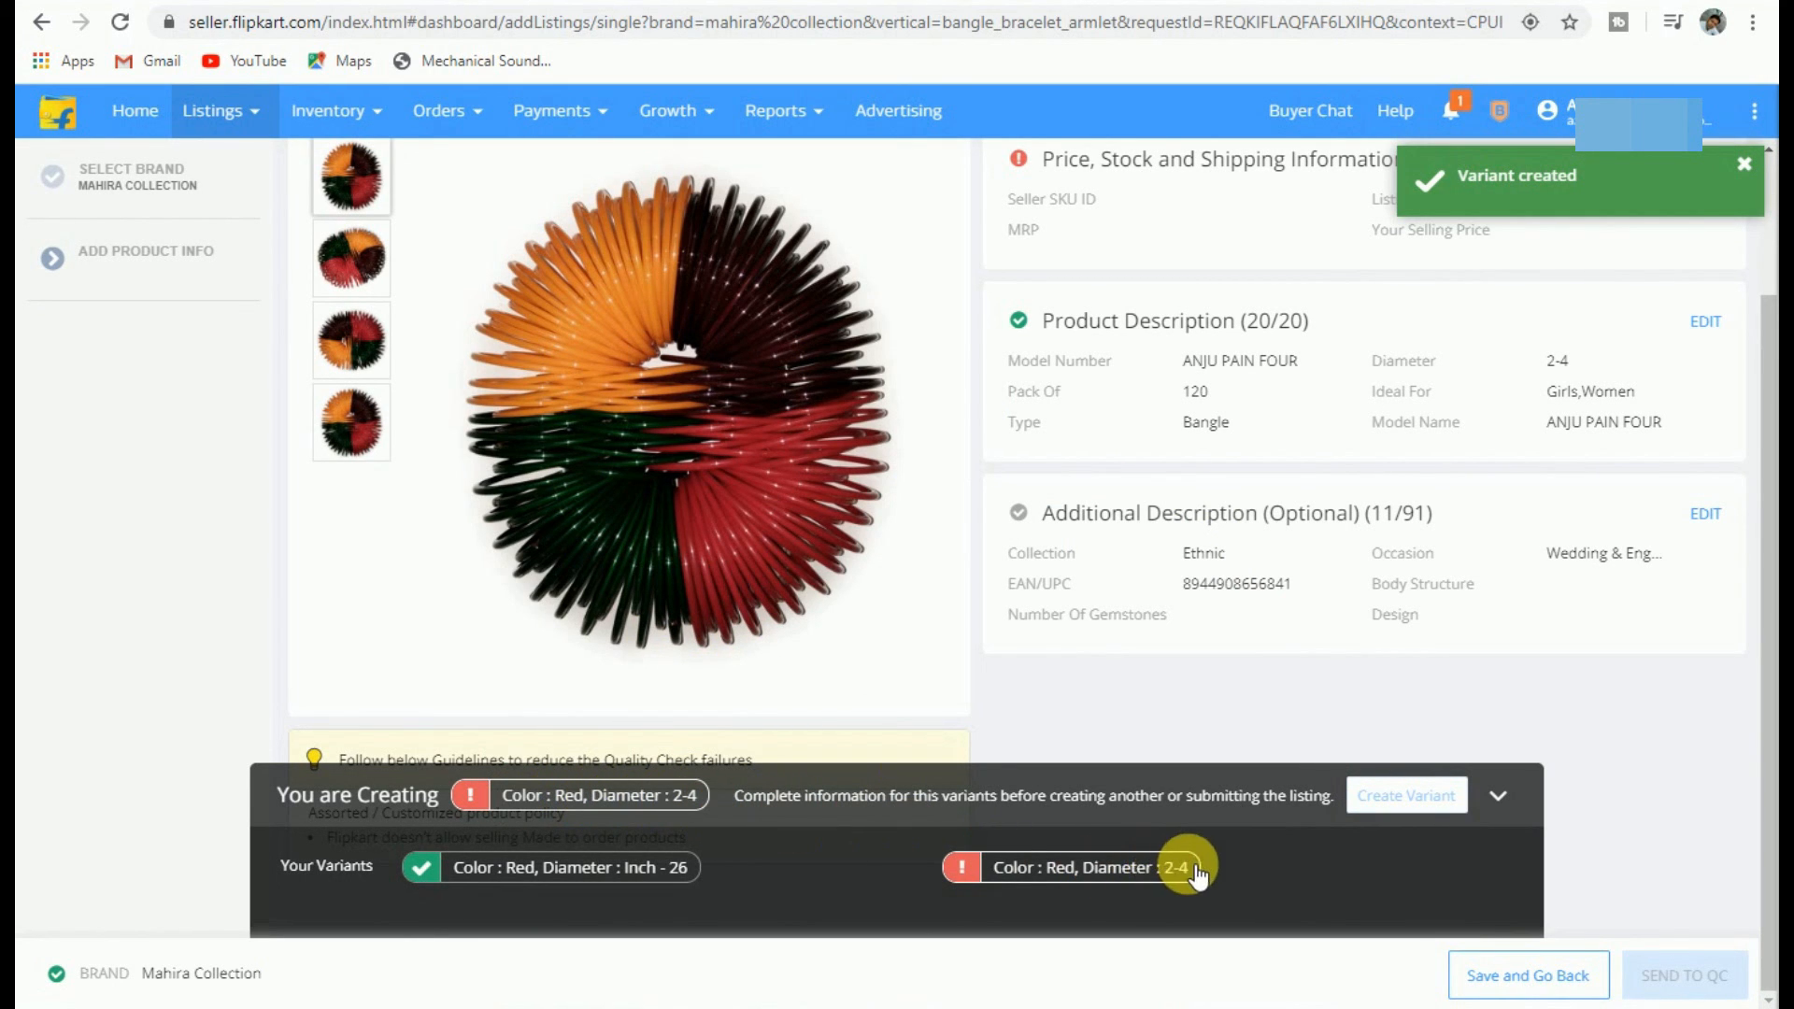
{"action": "scroll", "coordinate": [1739, 707], "scroll_direction": "up", "scroll_amount": 2}
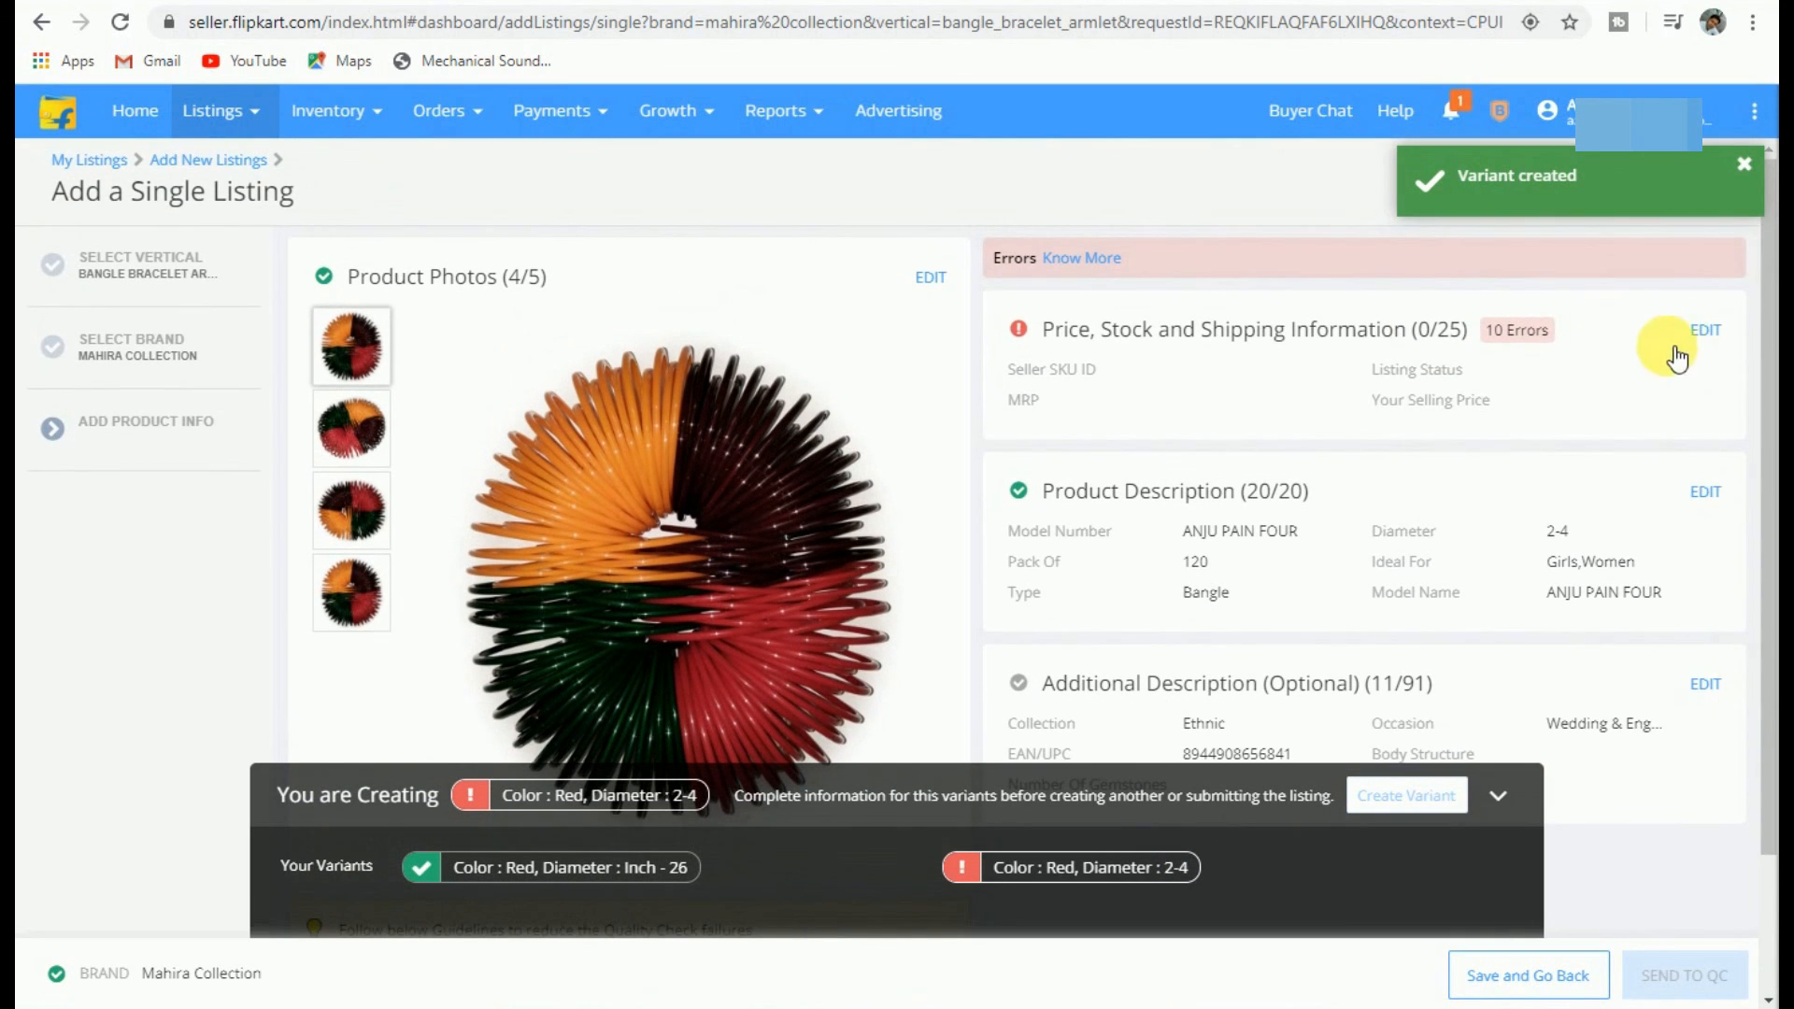
{"action": "left_click", "coordinate": [1743, 163]}
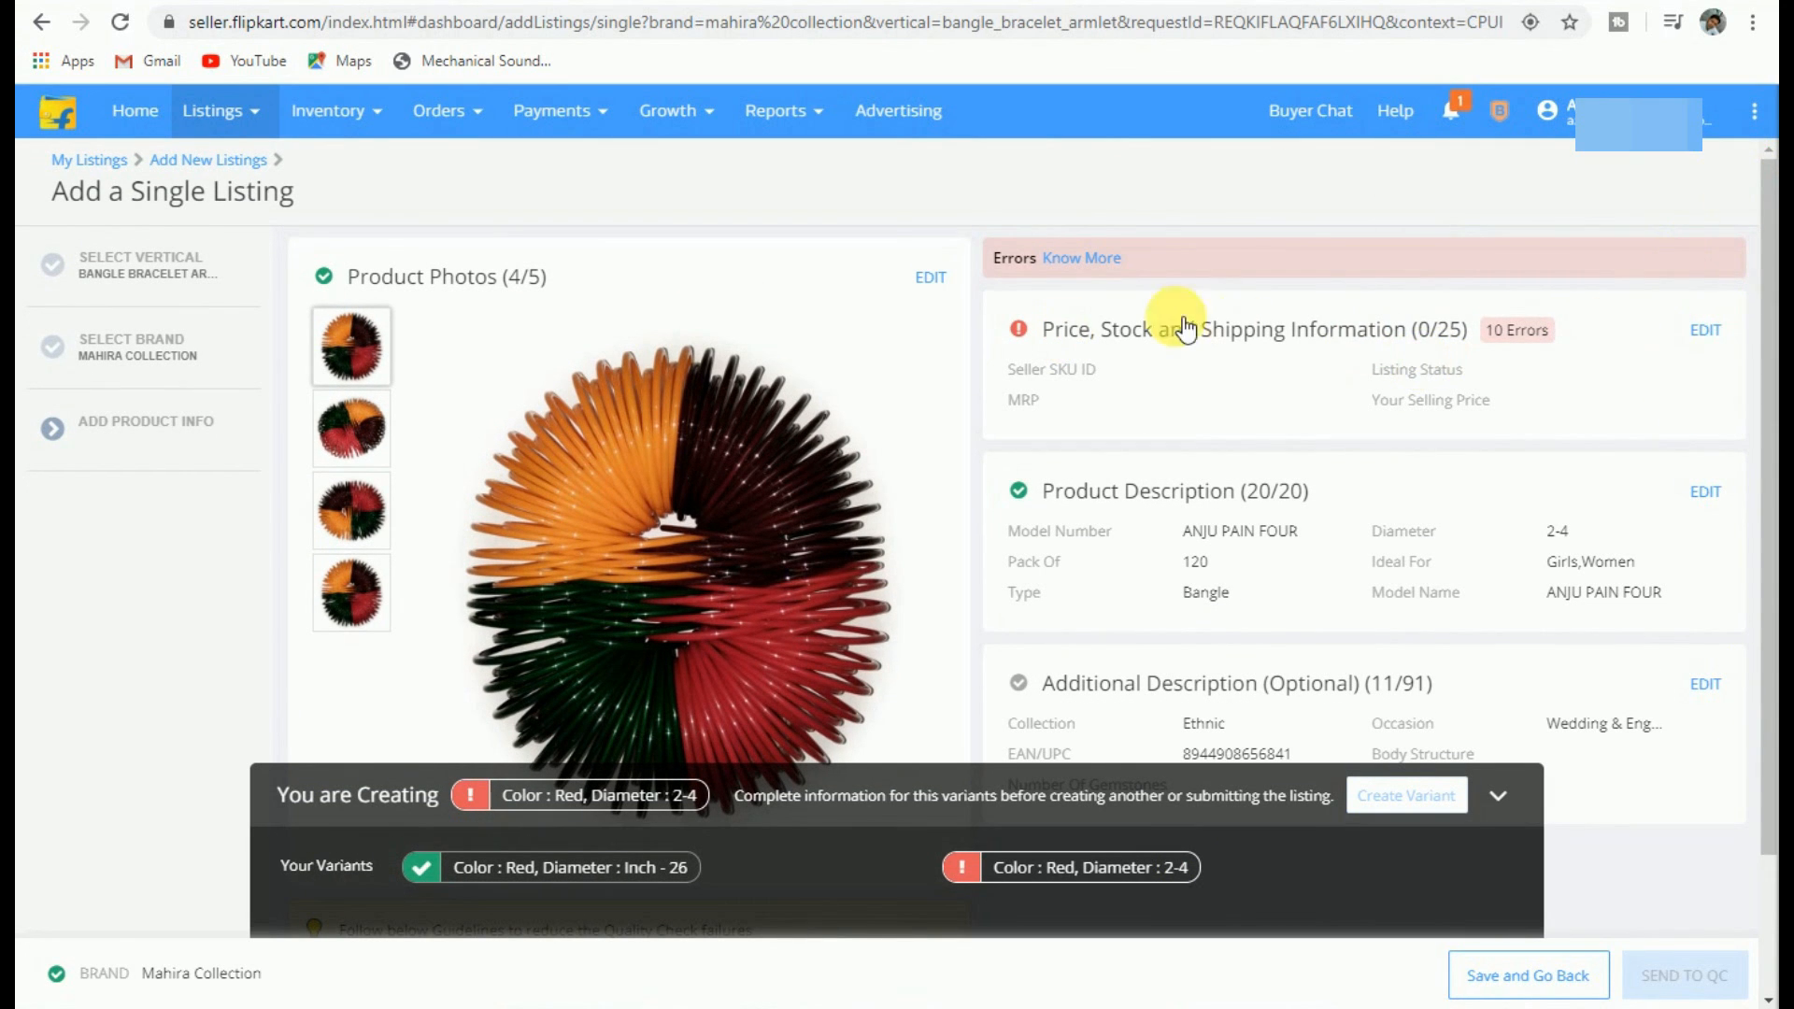
Step: Review the 2-4 variant's price, stock and shipping details, then cancel without saving
{"action": "left_click", "coordinate": [1710, 331]}
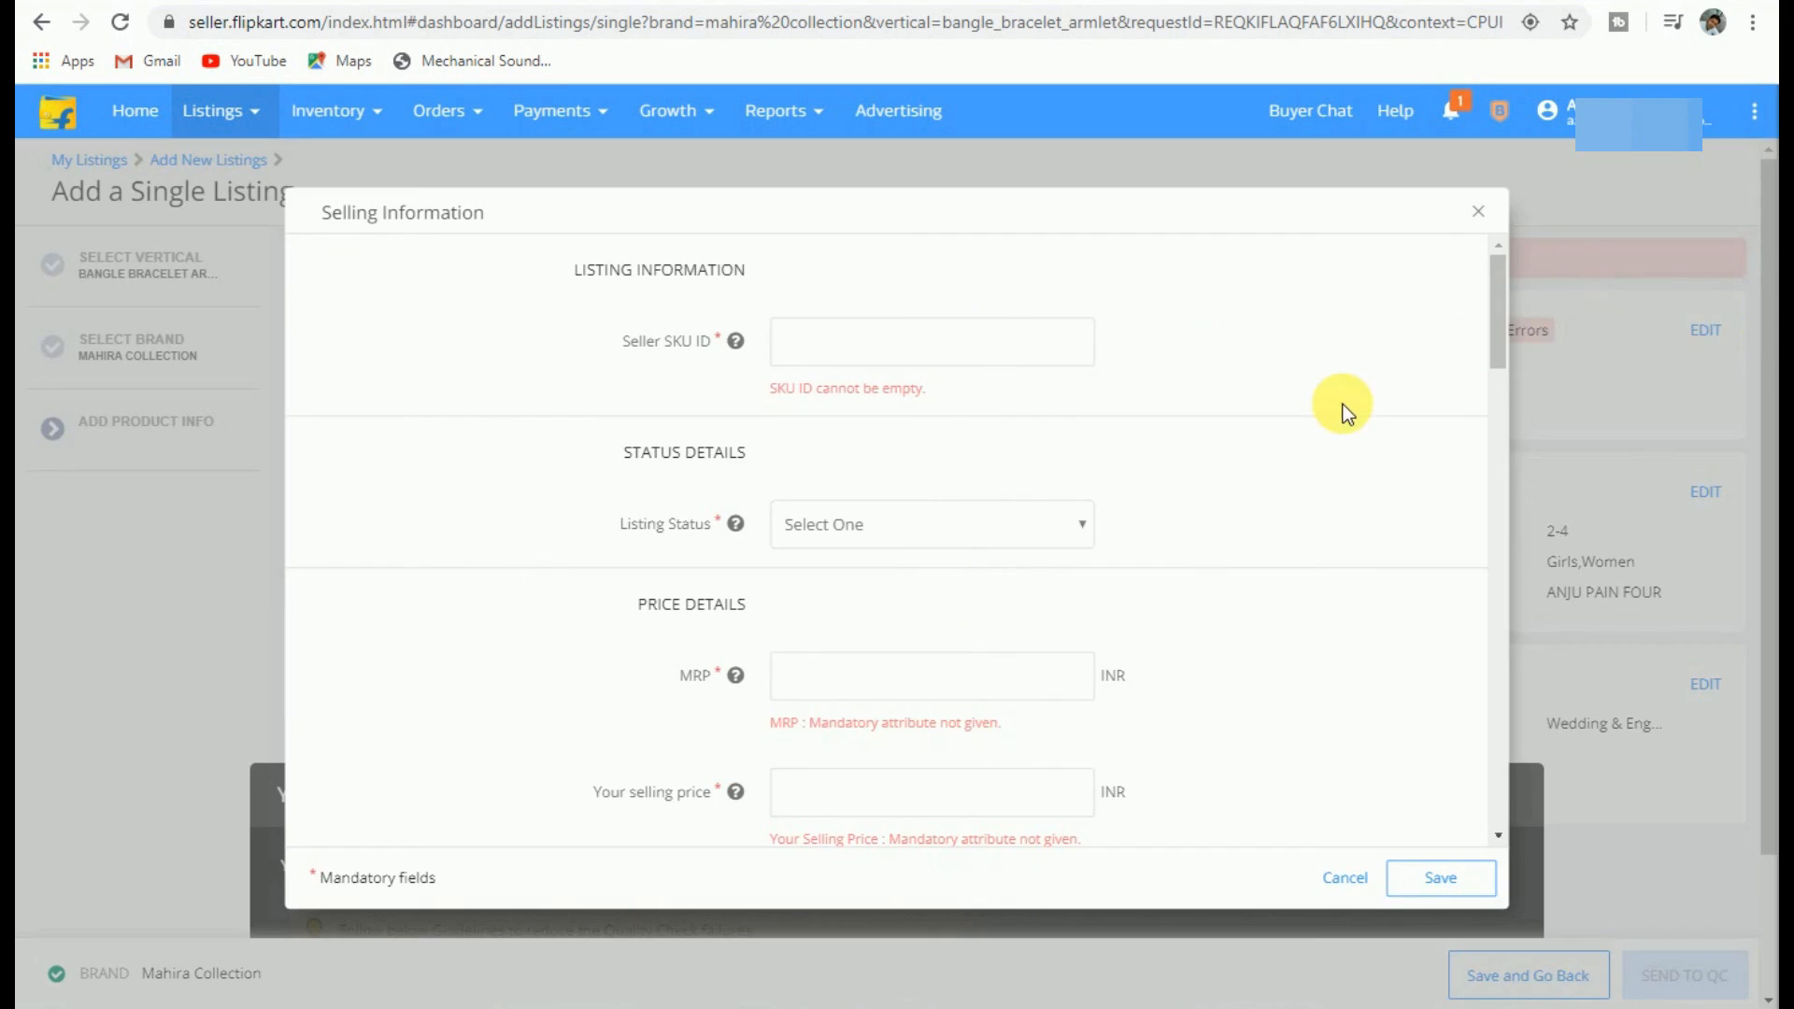
{"action": "scroll", "coordinate": [1284, 507], "scroll_direction": "down", "scroll_amount": 8}
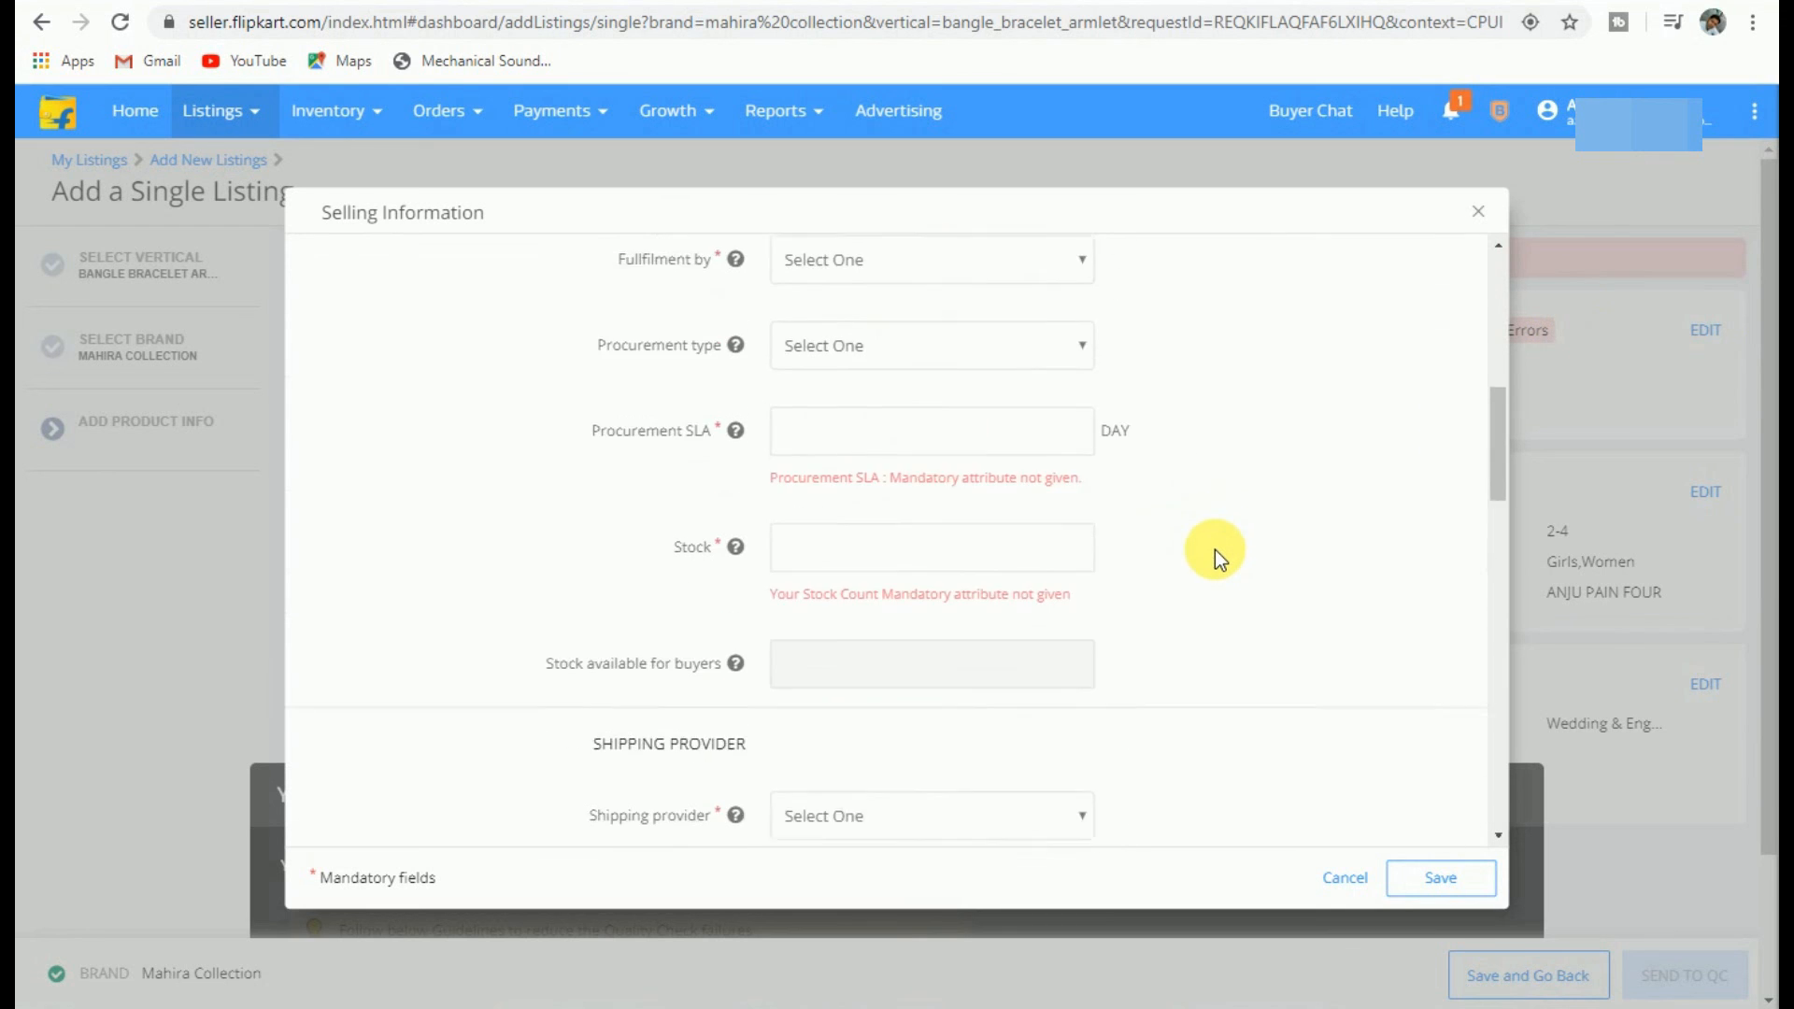
{"action": "scroll", "coordinate": [1215, 564], "scroll_direction": "down", "scroll_amount": 10}
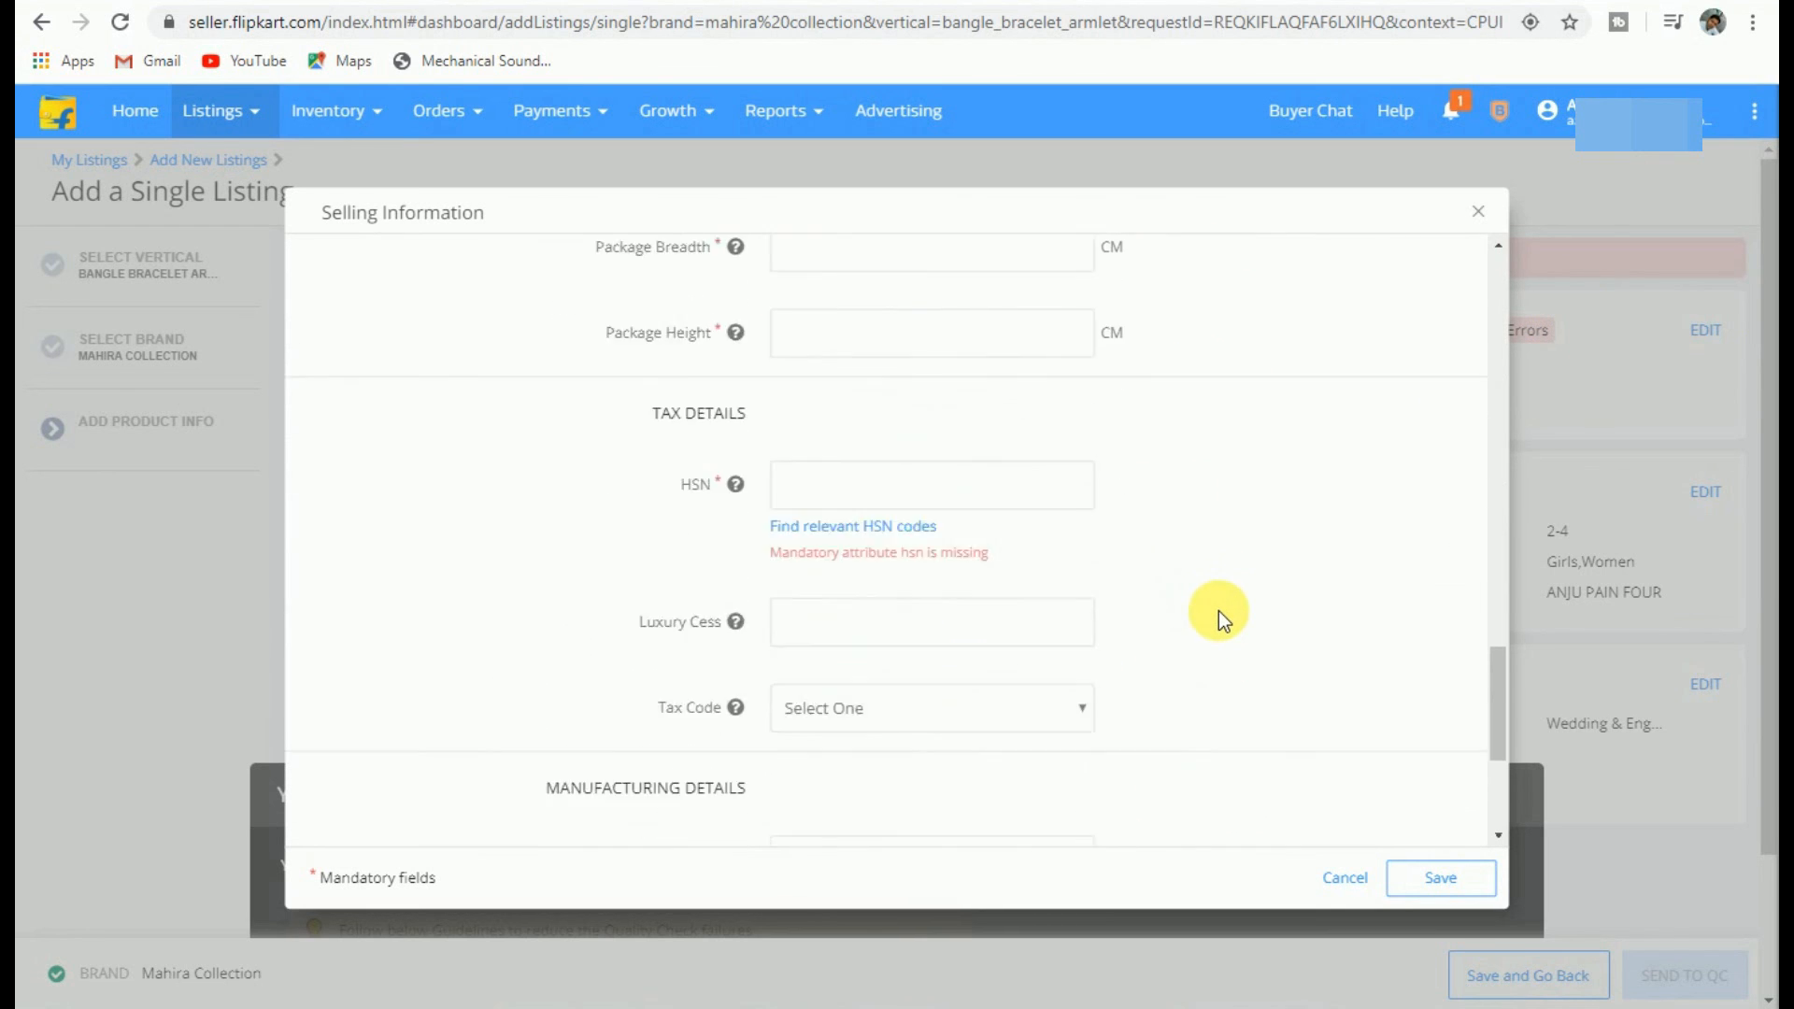
{"action": "scroll", "coordinate": [1218, 624], "scroll_direction": "up", "scroll_amount": 8}
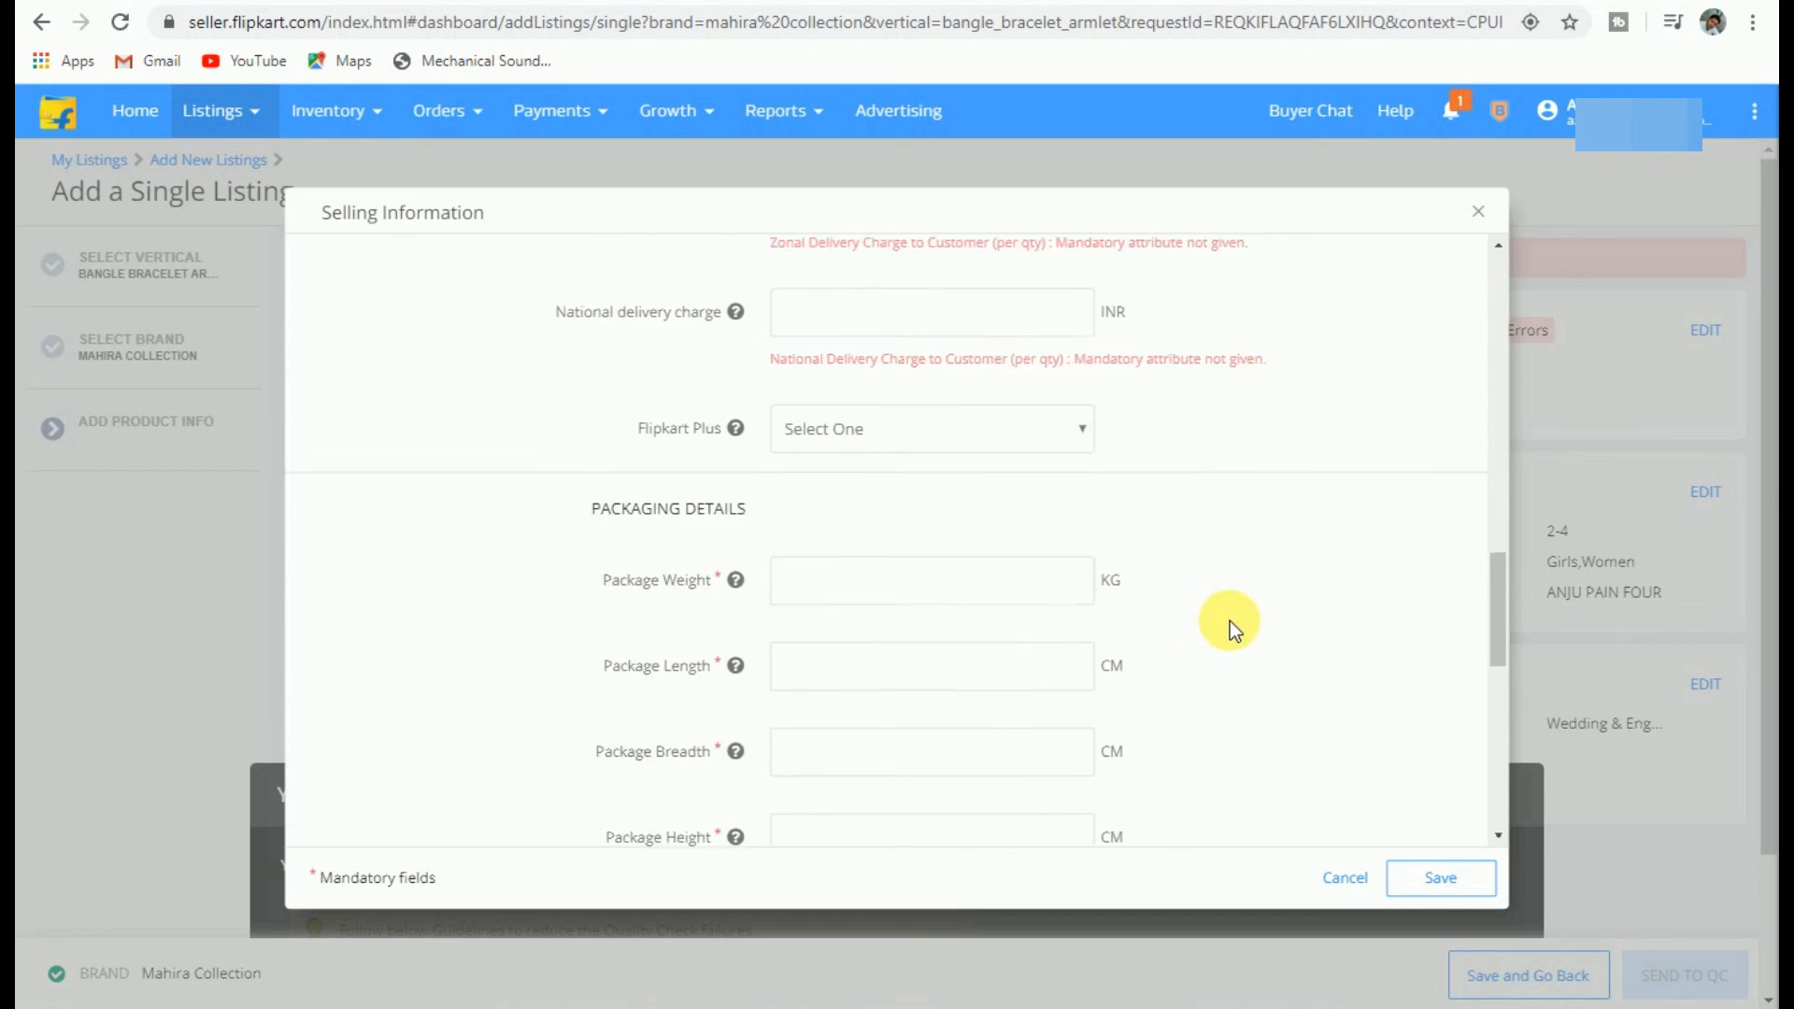
{"action": "scroll", "coordinate": [1247, 626], "scroll_direction": "up", "scroll_amount": 8}
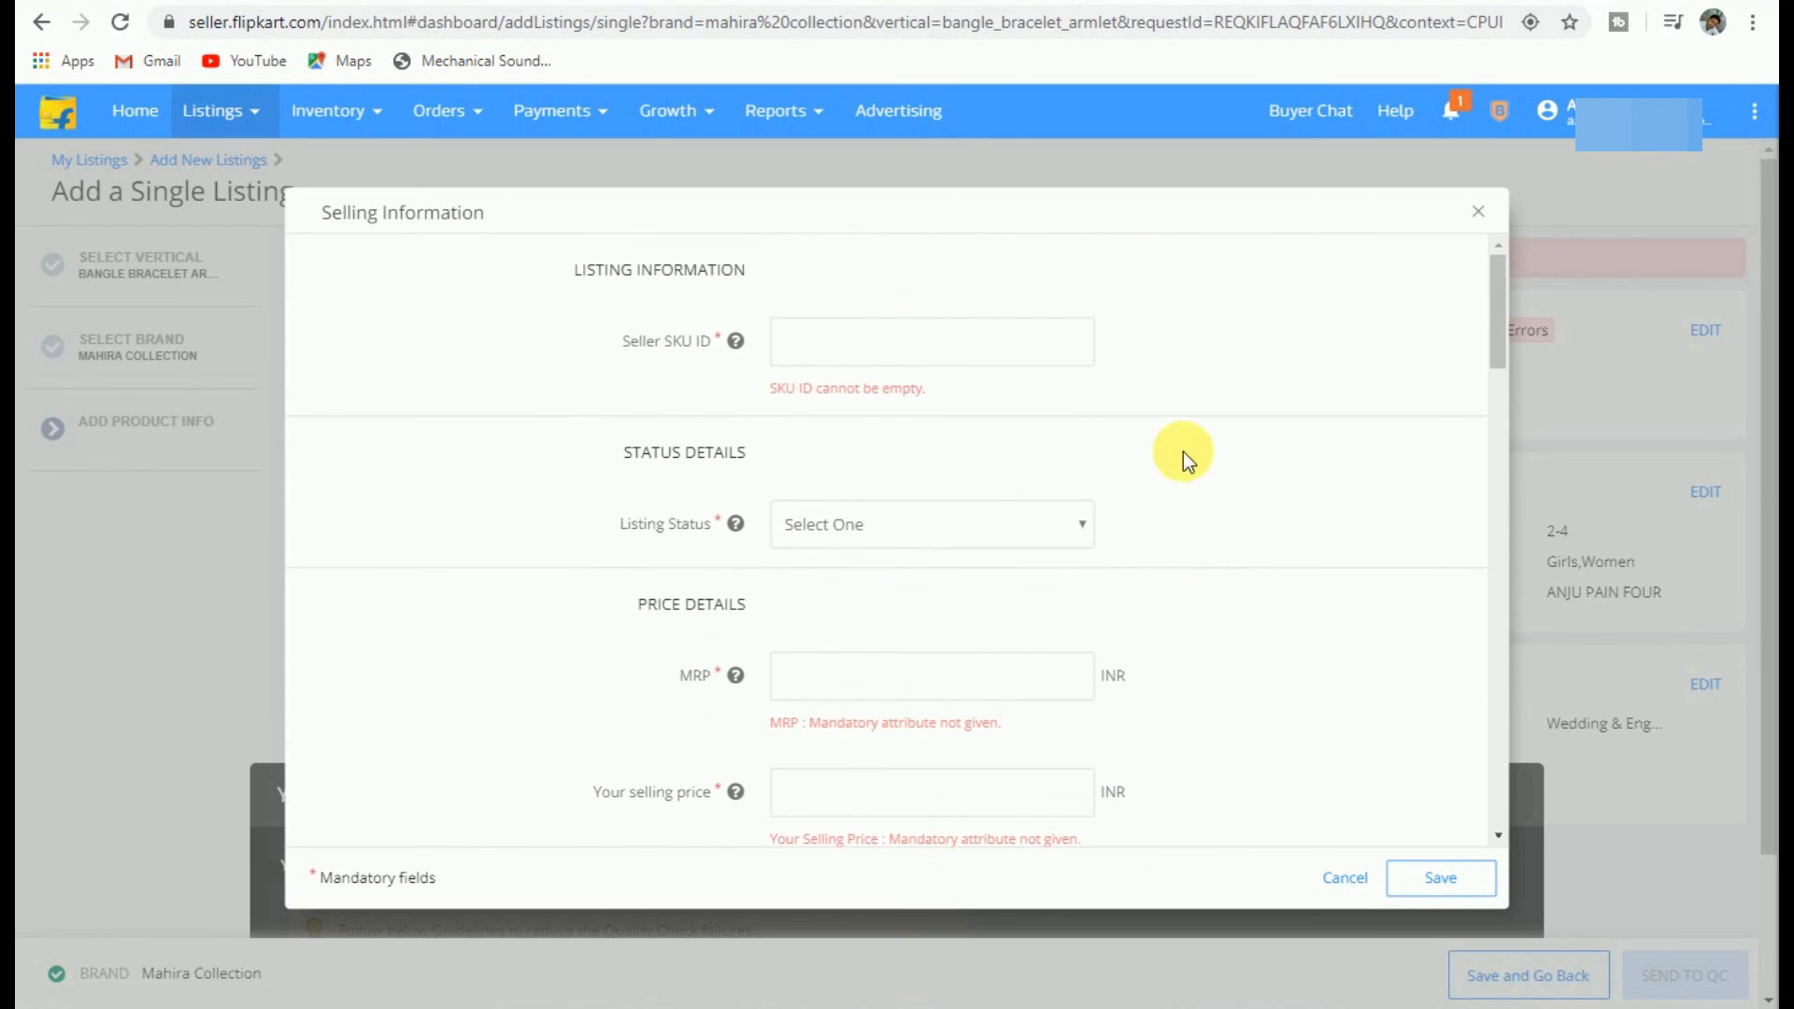
{"action": "left_click", "coordinate": [1481, 208]}
Step: Collapse the variants panel and go to Listings in Progress
{"action": "left_click", "coordinate": [1494, 790]}
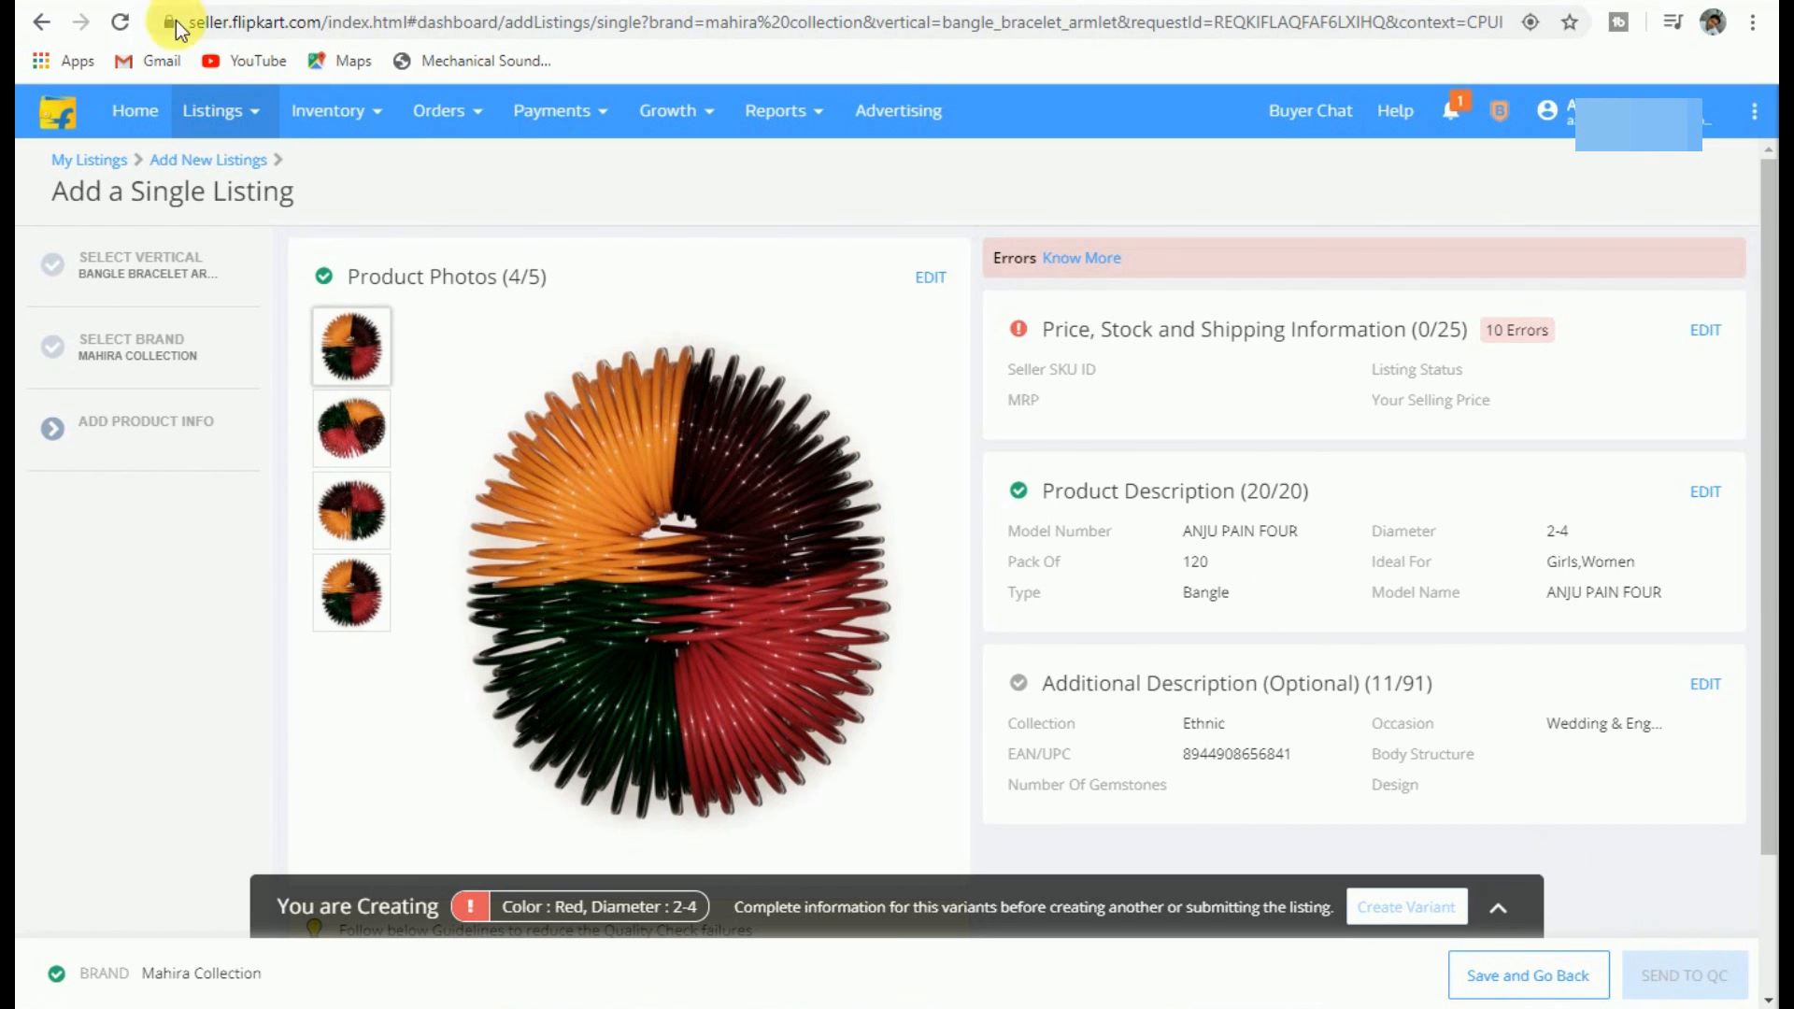
{"action": "mouse_move", "coordinate": [248, 120]}
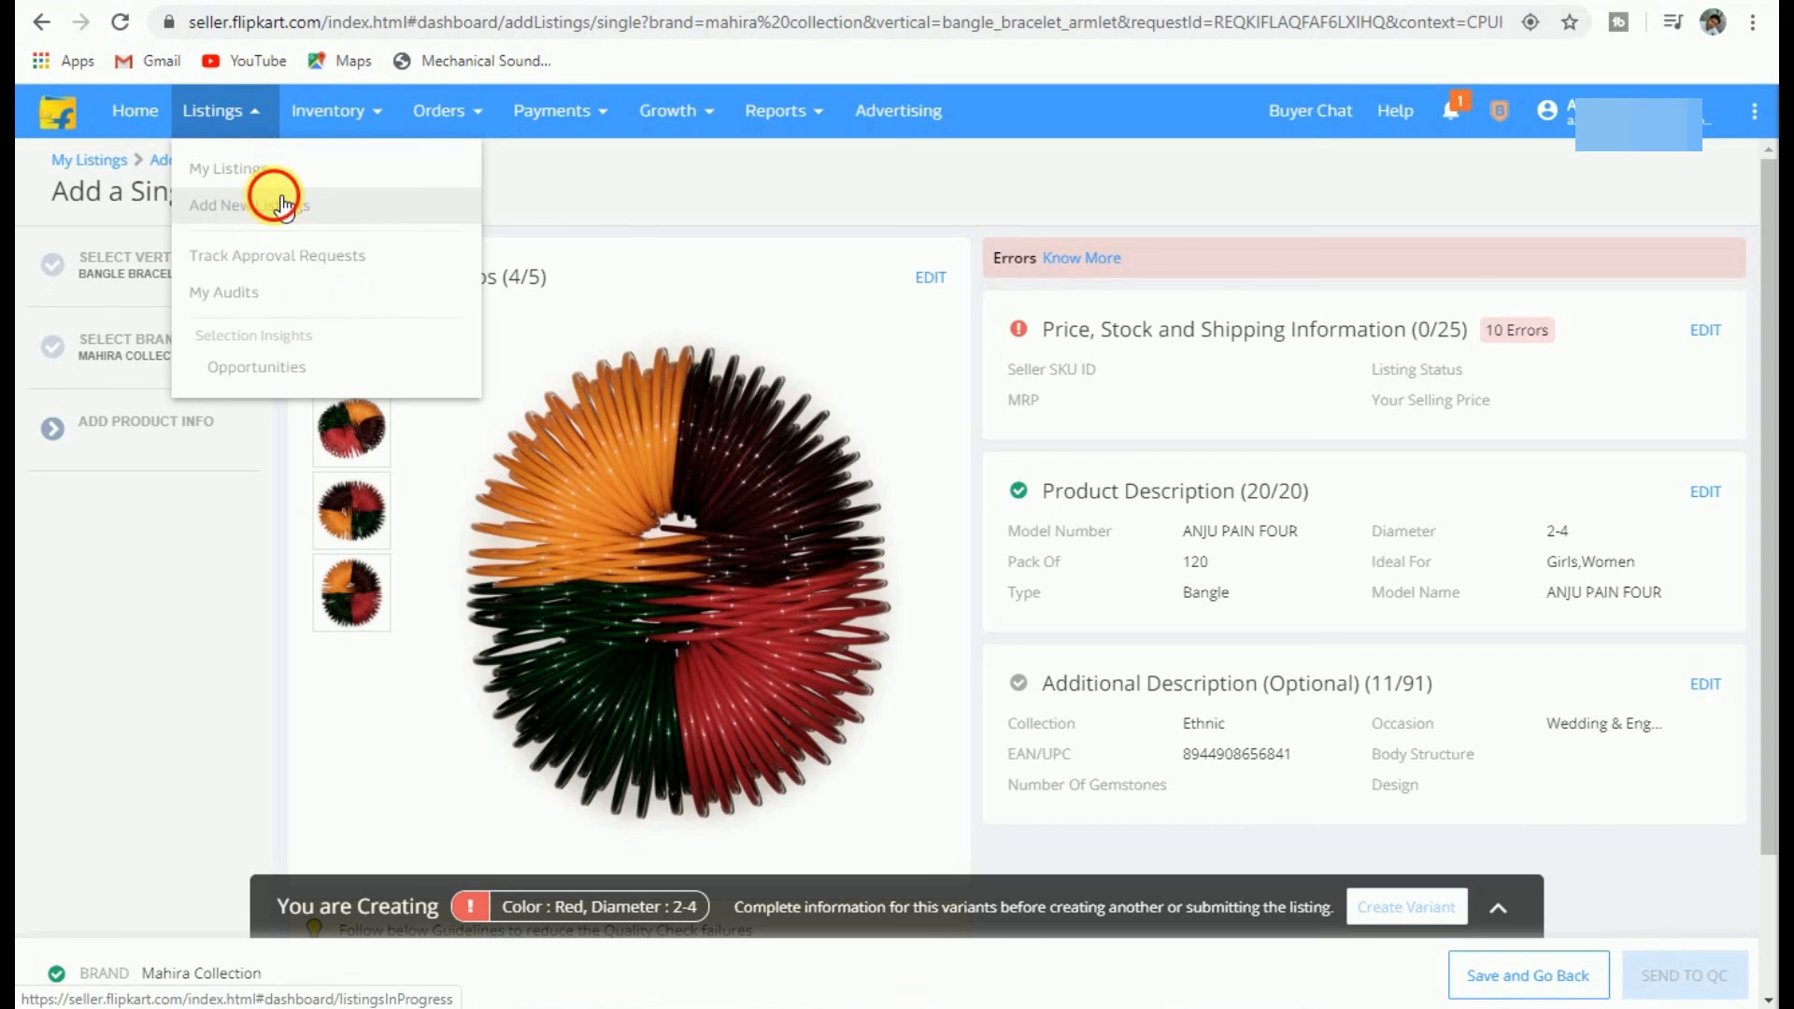
{"action": "left_click", "coordinate": [285, 207]}
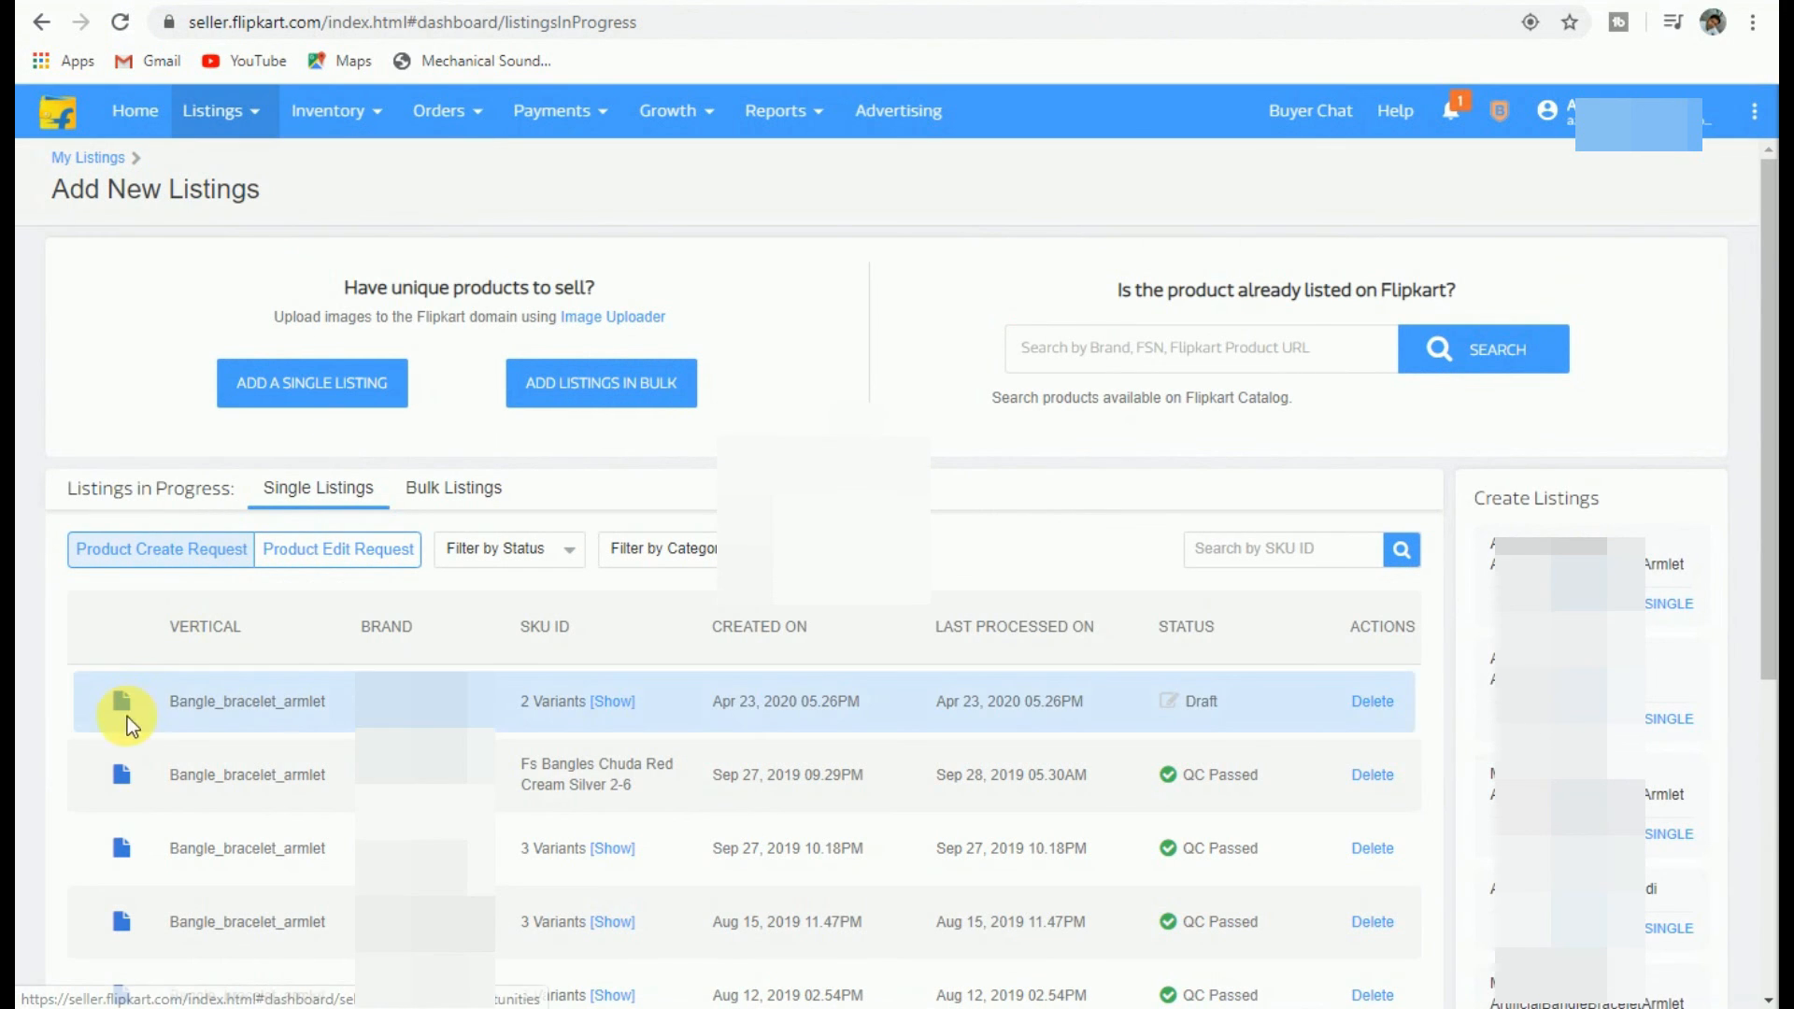